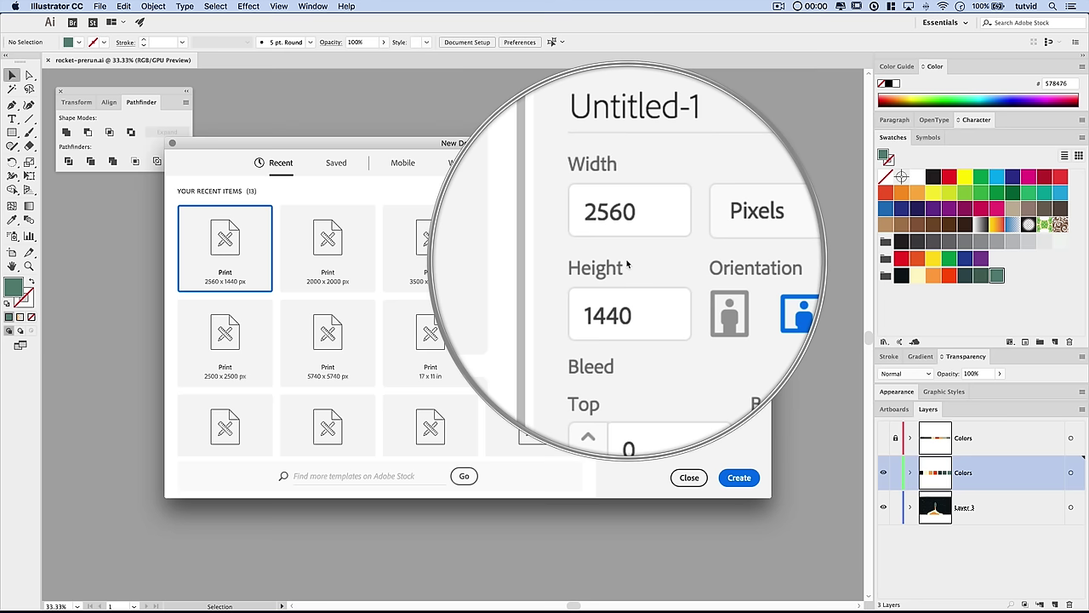
- Create a new 2560 x 1440 pixel landscape document and set the layer list's row size to 60 pixels
left_click(740, 478)
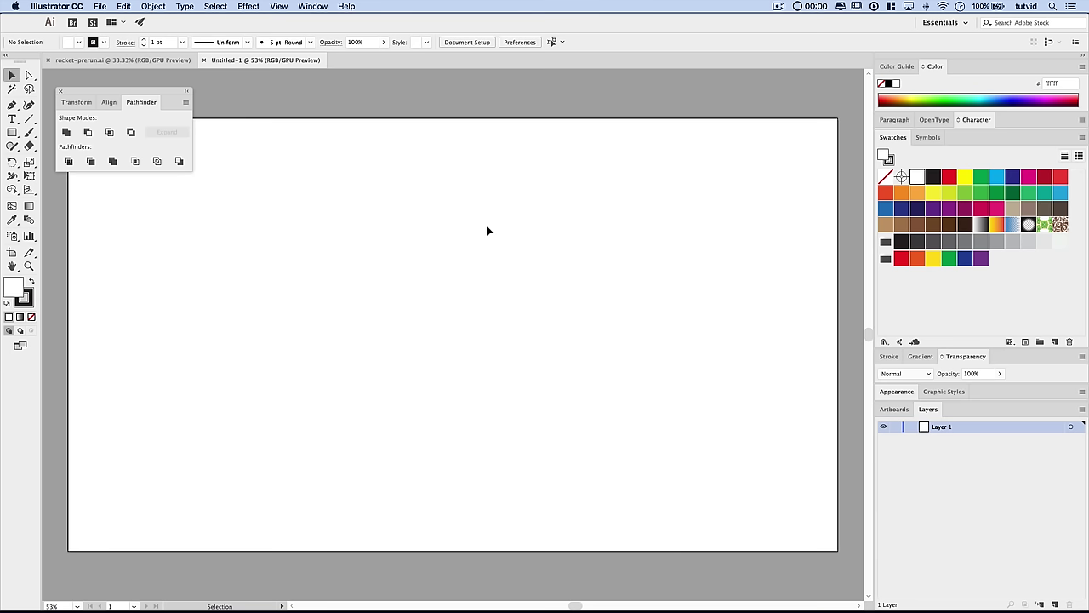
left_click(1083, 411)
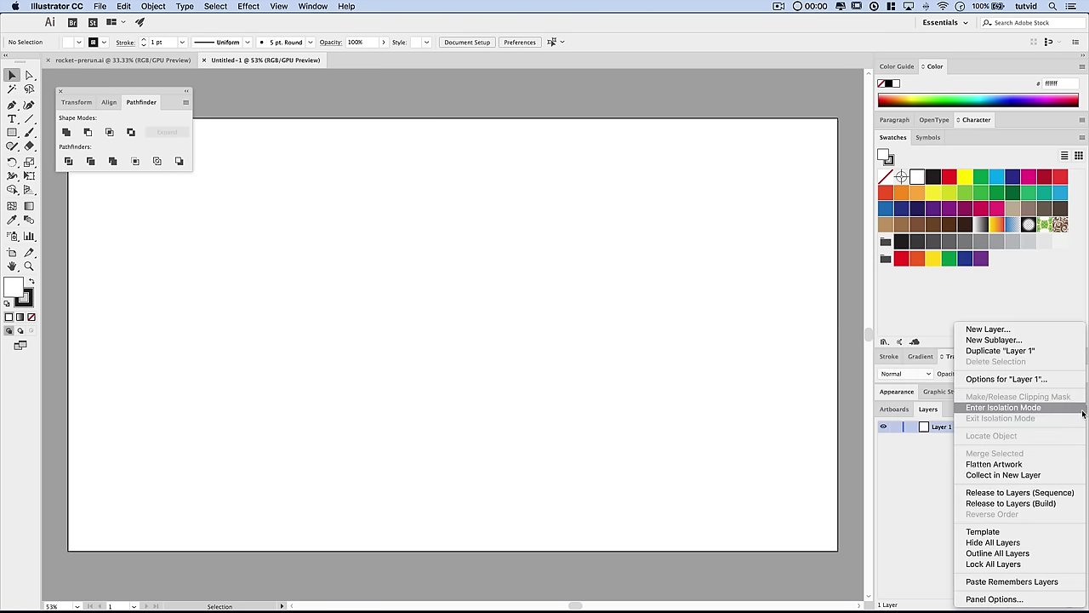
left_click(993, 599)
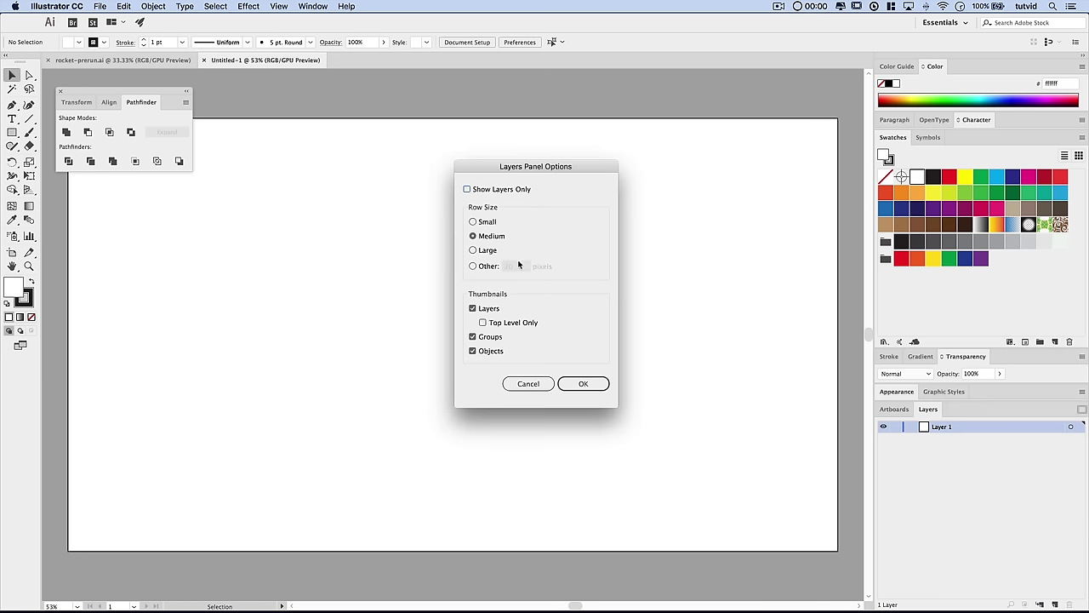
left_click(473, 267)
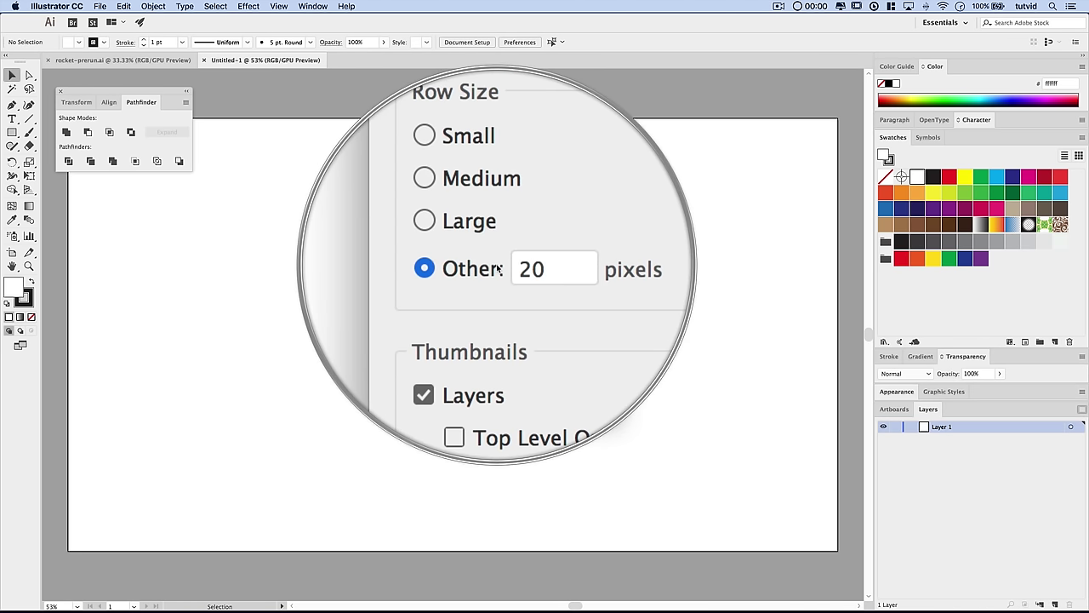
left_click(520, 270)
type("60")
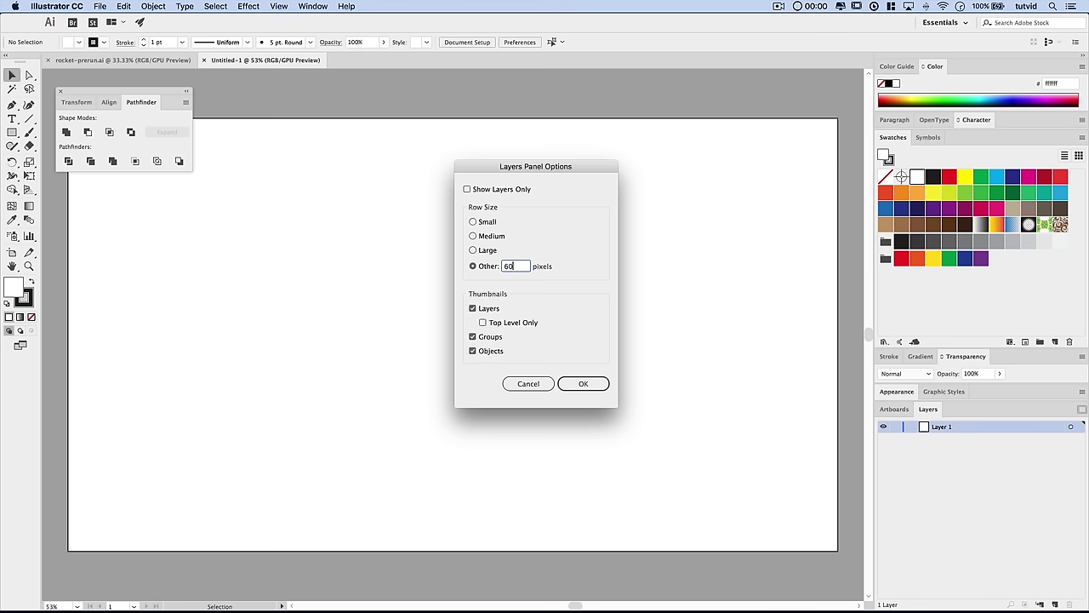
left_click(578, 384)
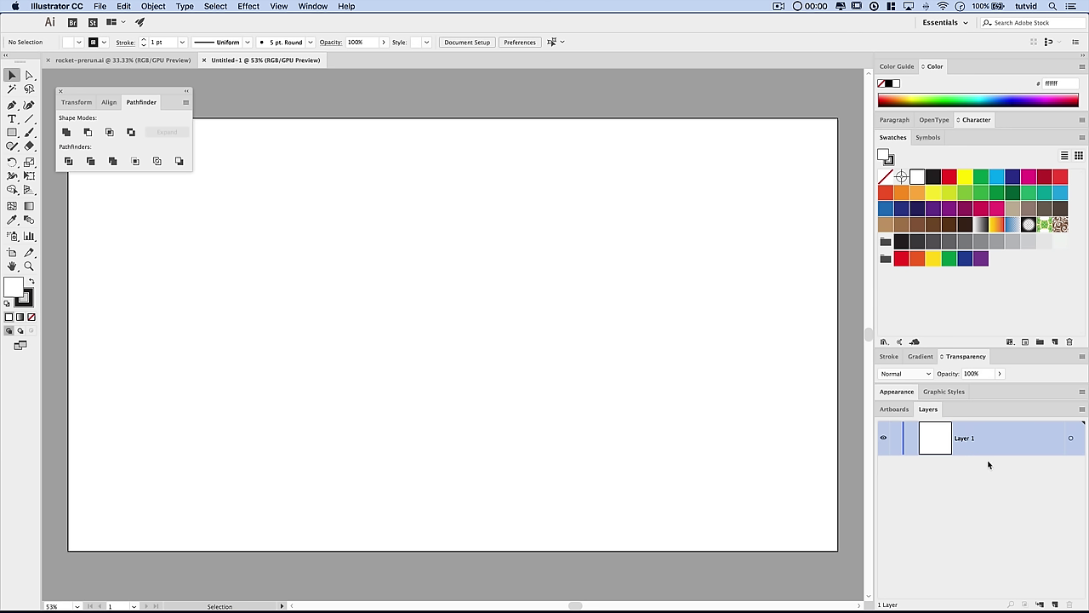
- Rename Layer 1 as Content and add a new layer named Colors above it
double_click(966, 438)
type("C")
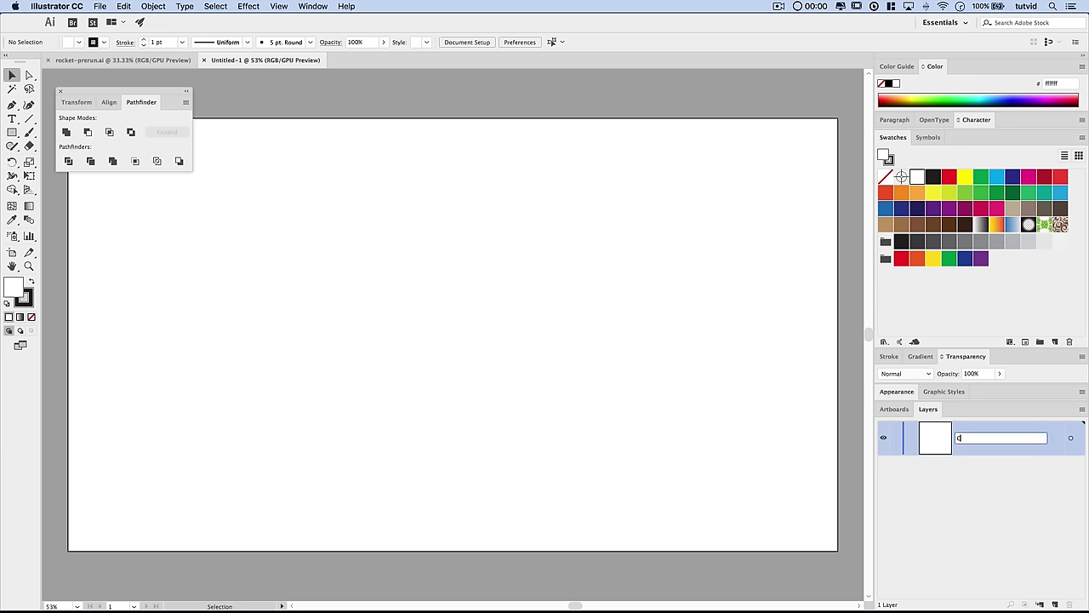
key("Return")
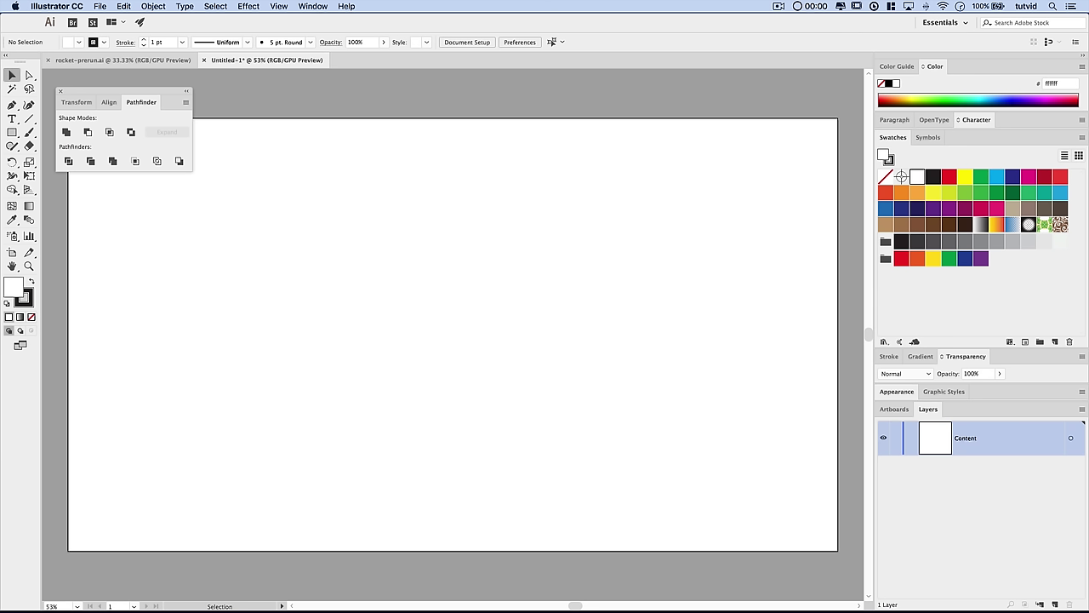
left_click(1055, 604)
double_click(964, 439)
type("Co")
key("Return")
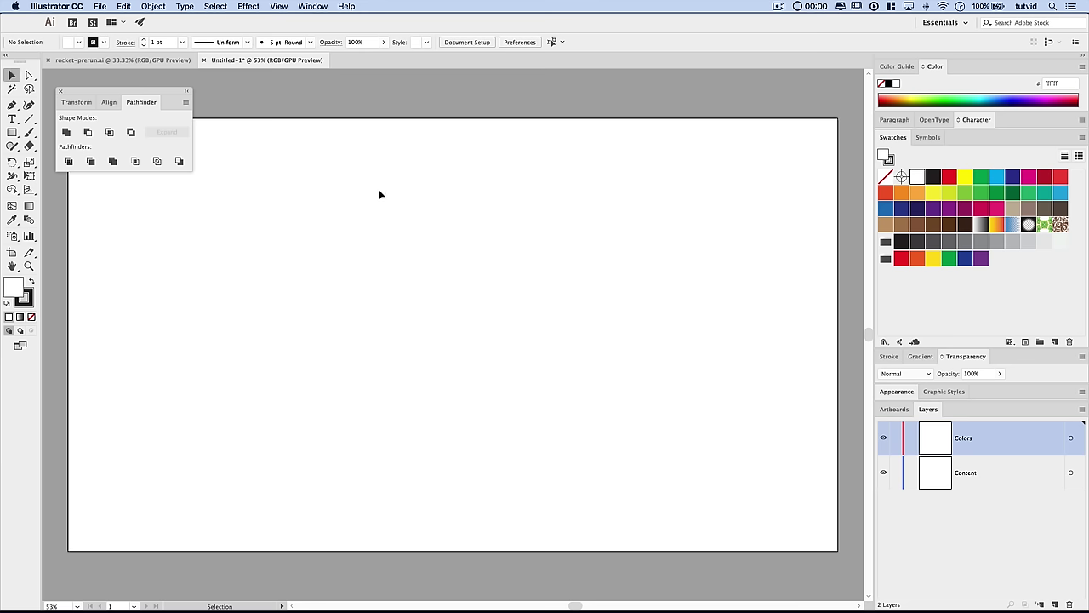
- Create a 200 x 200 px square on the Colors layer, in the empty area above the artboard
left_click_drag(381, 211, 393, 387)
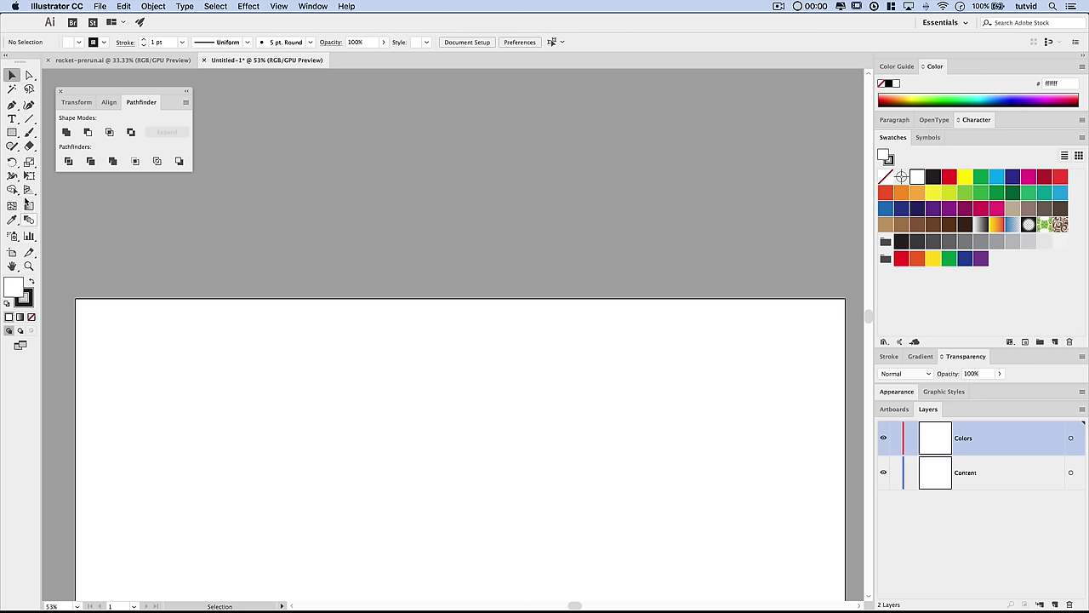
left_click(13, 133)
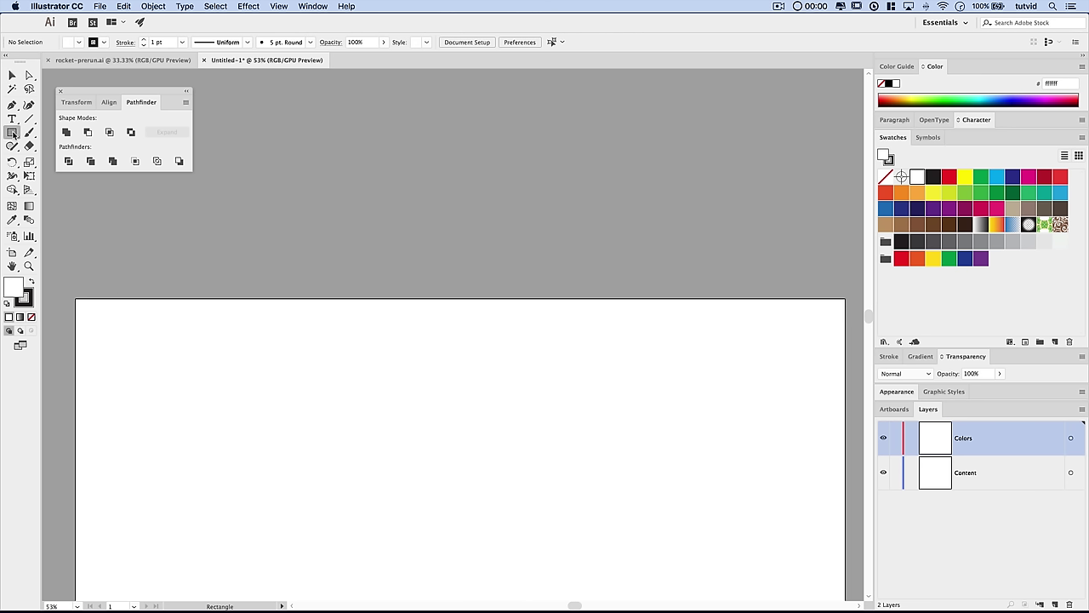
left_click(316, 197)
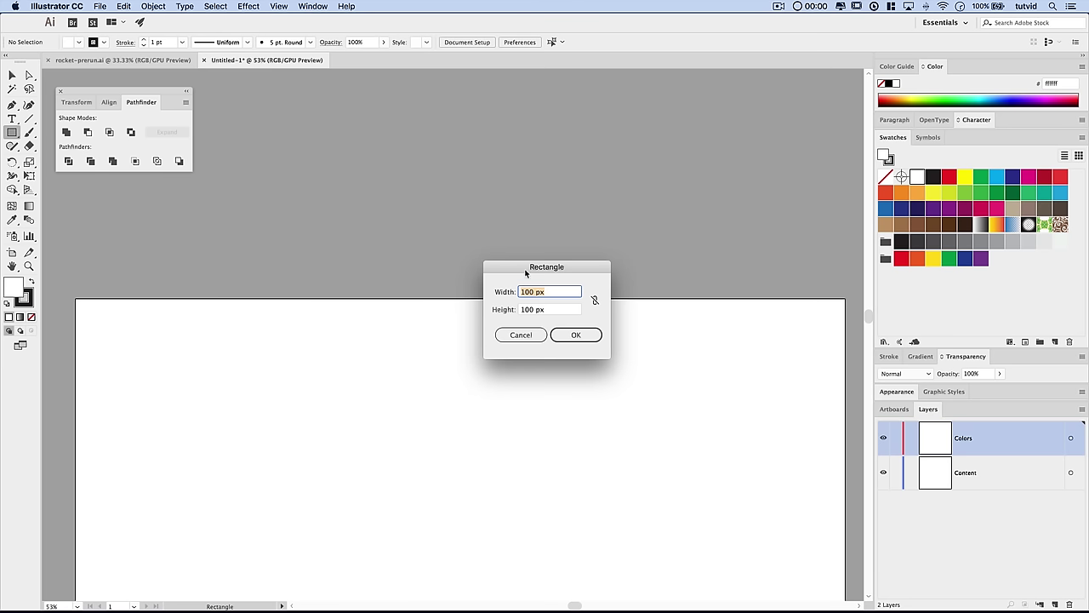
left_click_drag(528, 269, 495, 268)
type("200")
key("Tab")
type("200")
key("Return")
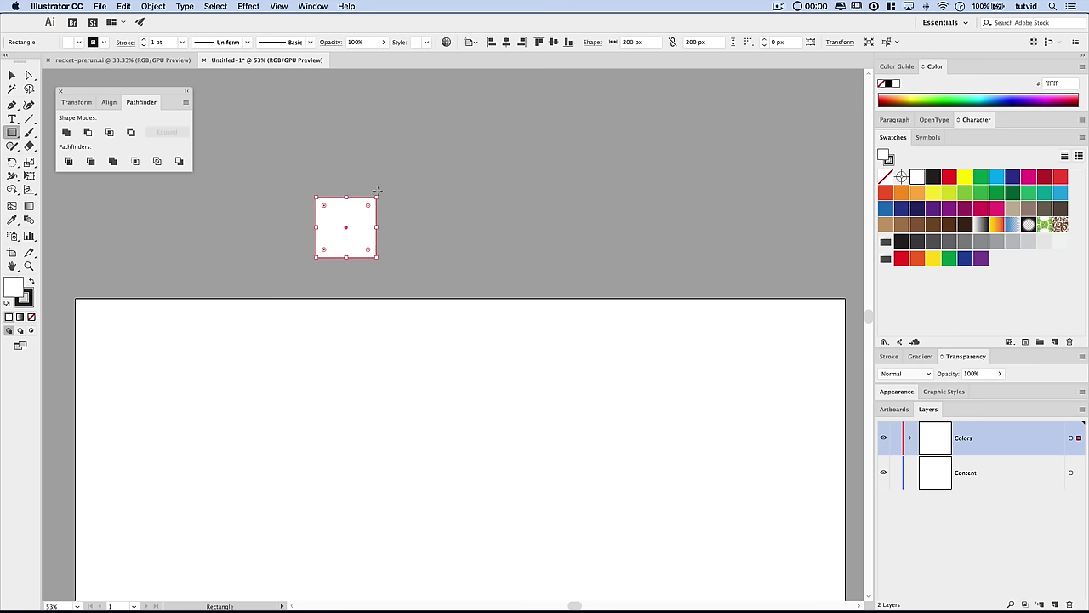
- Move the square closer to the artboard's left end, keeping it above the artboard, and remove its stroke
left_click(11, 75)
left_click_drag(355, 213, 267, 229)
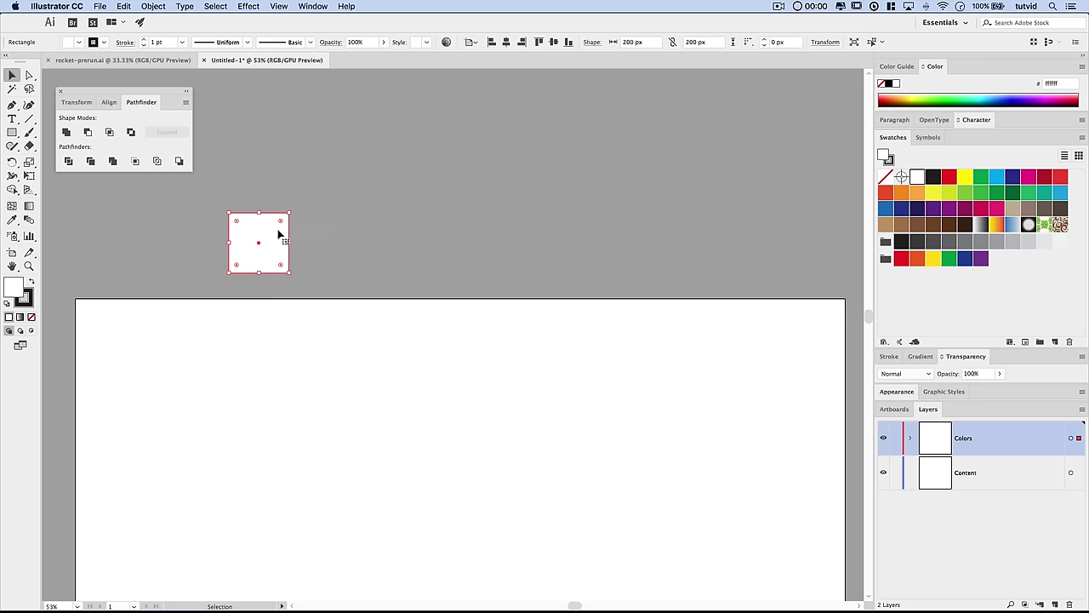
left_click(340, 234)
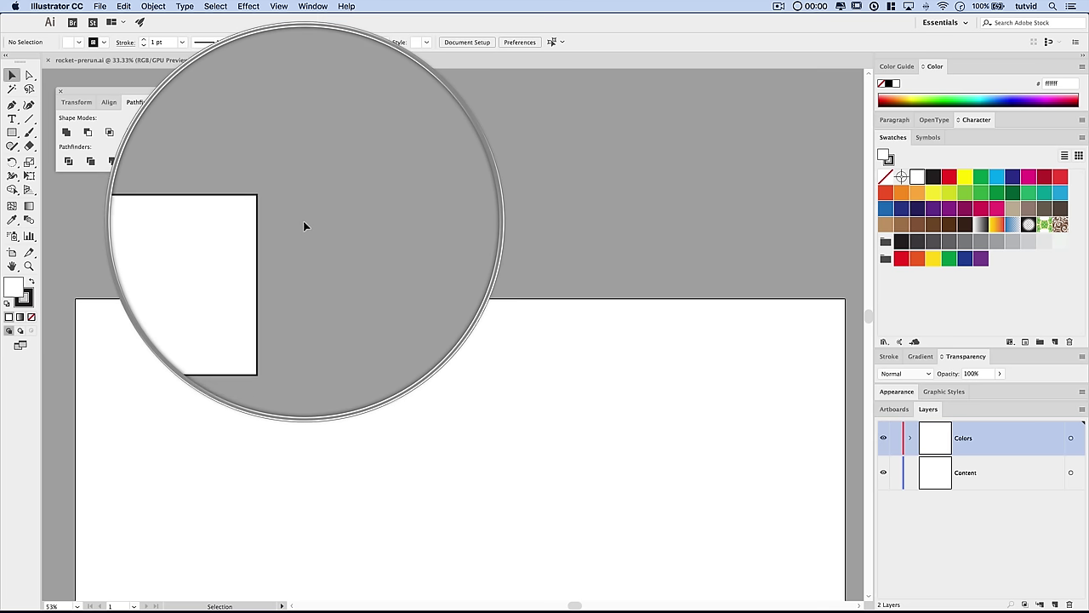
left_click(249, 234)
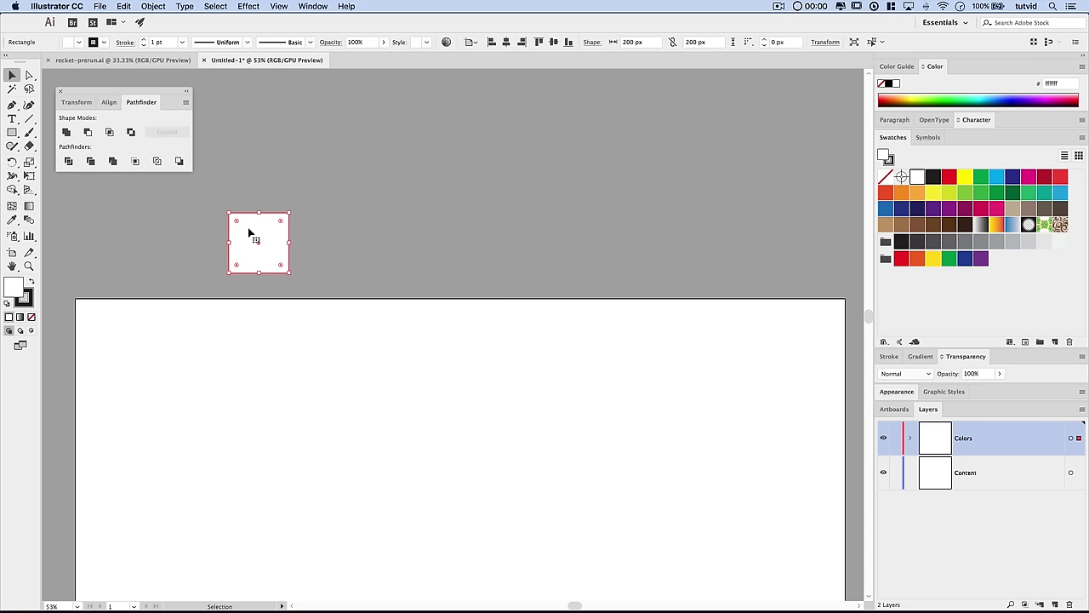
left_click(26, 300)
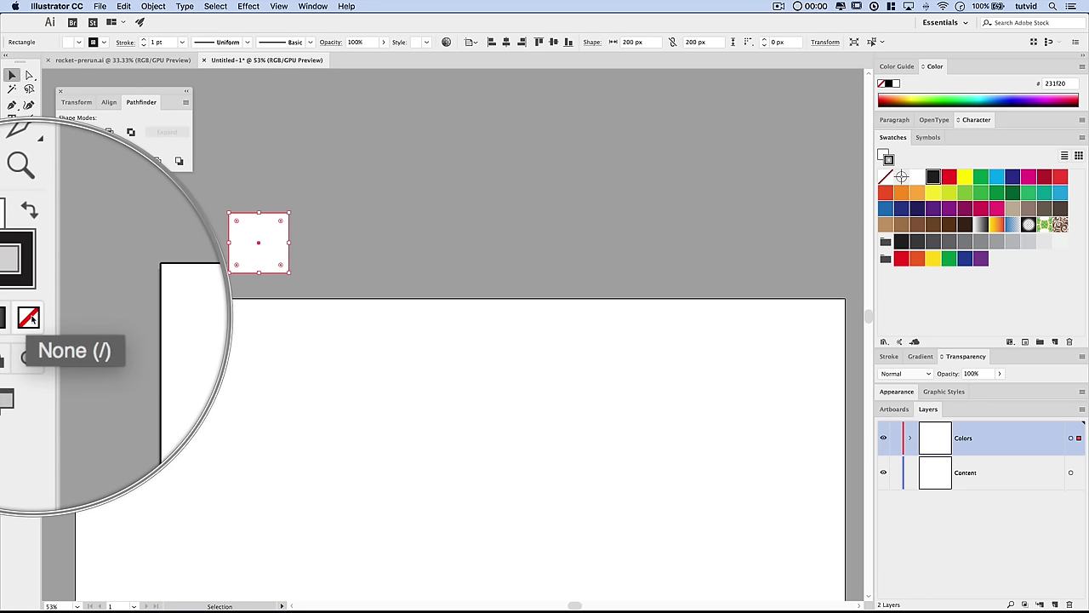
left_click(31, 317)
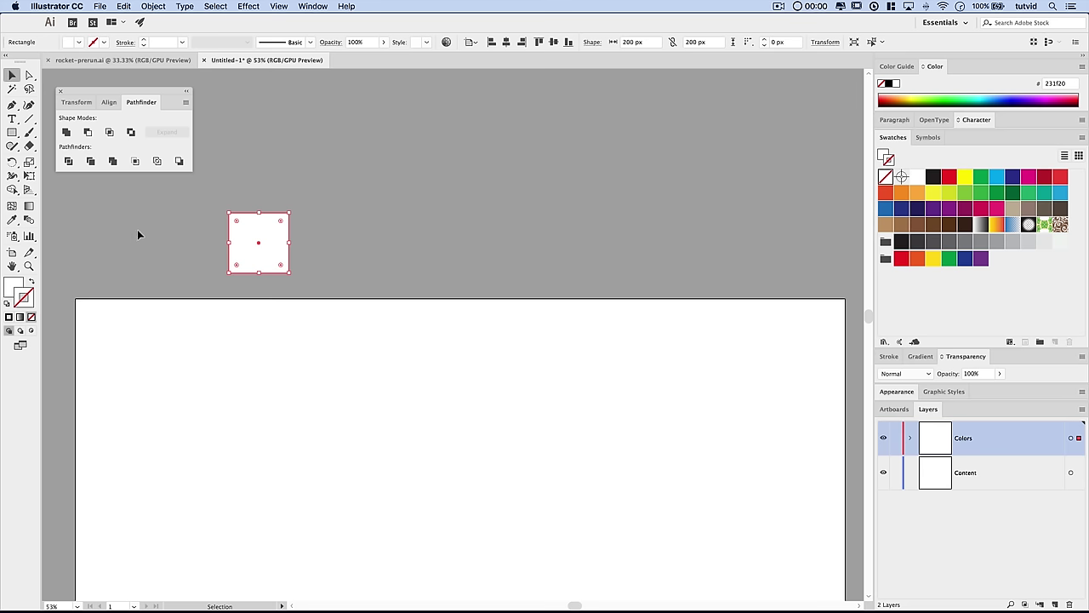
- Fill the square with color 000f15 and move it above the artboard's upper-left corner
left_click(326, 228)
left_click(252, 242)
left_click(22, 284)
double_click(13, 290)
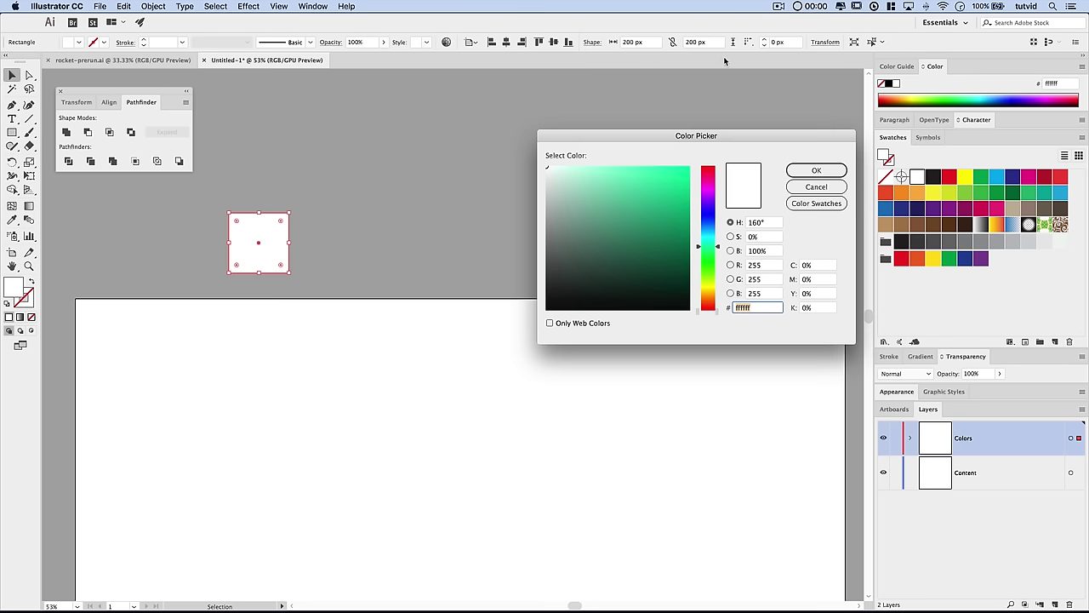
left_click_drag(710, 126, 570, 123)
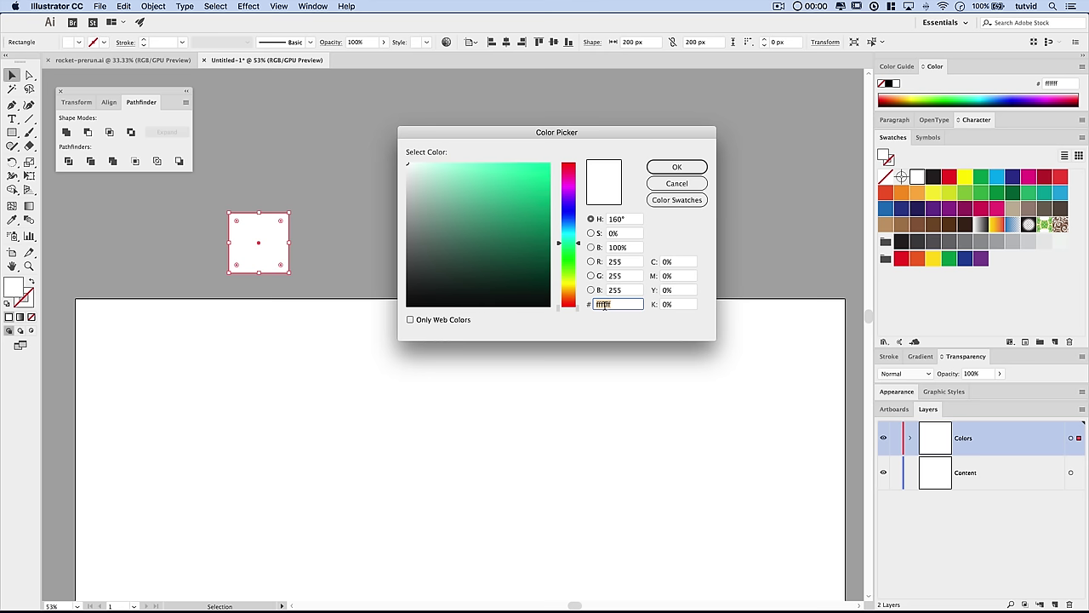
type("000f15")
key("Tab")
key("Return")
left_click_drag(265, 236, 154, 236)
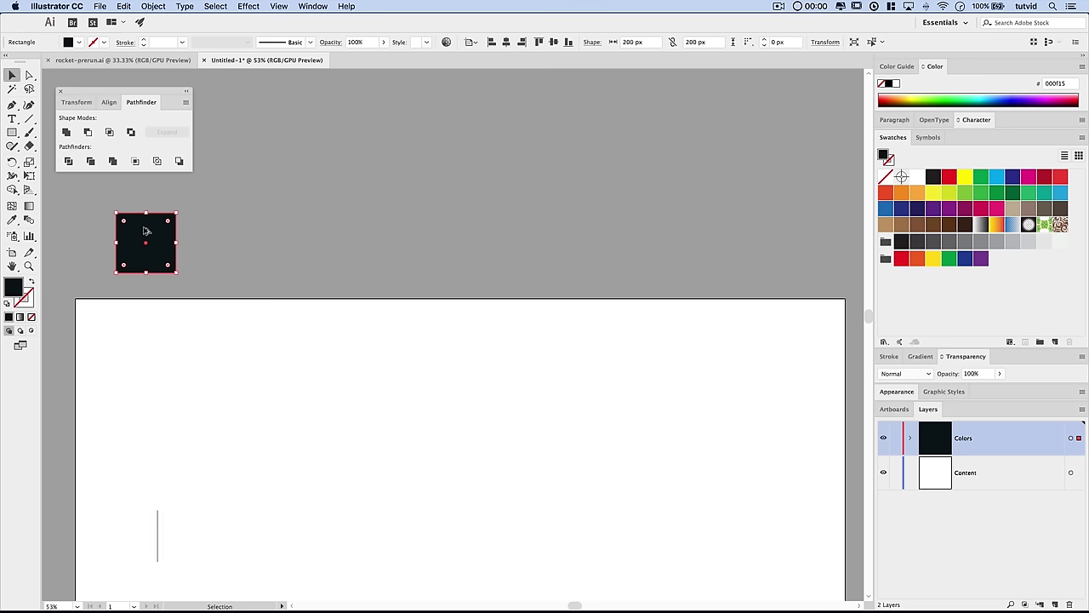
- Duplicate the near-black square to its right, in line with it, and fill the copy with color fff6c7
left_click_drag(149, 231, 232, 227)
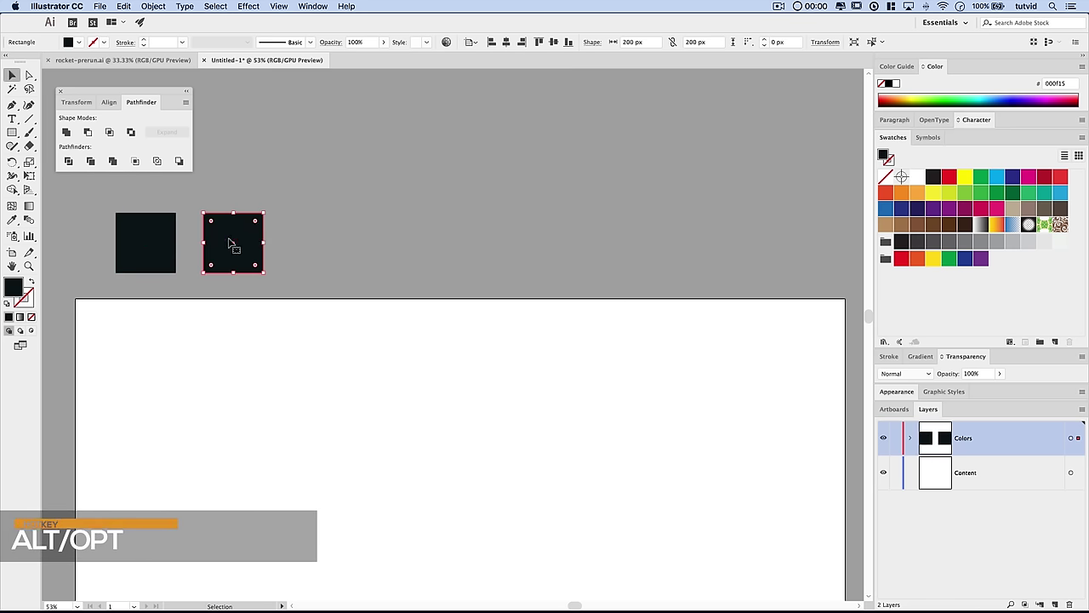
left_click(278, 6)
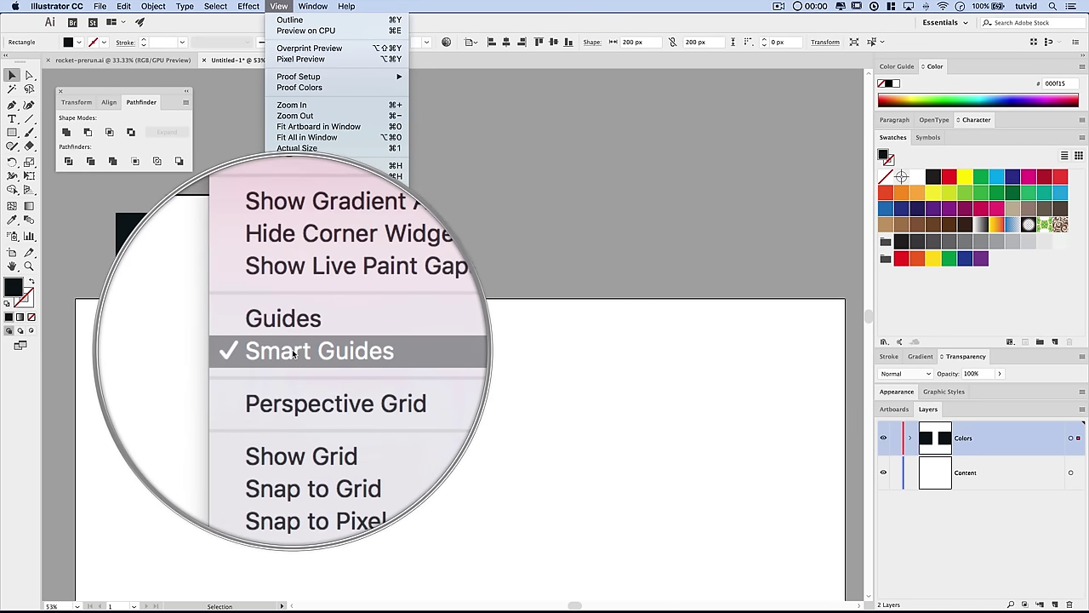
left_click(238, 249)
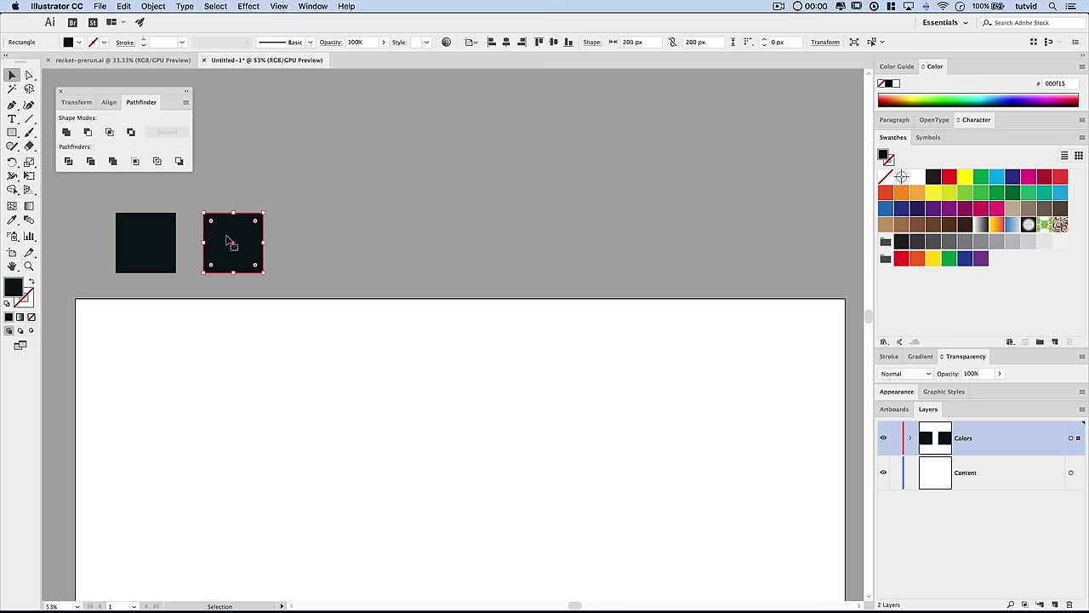
double_click(13, 289)
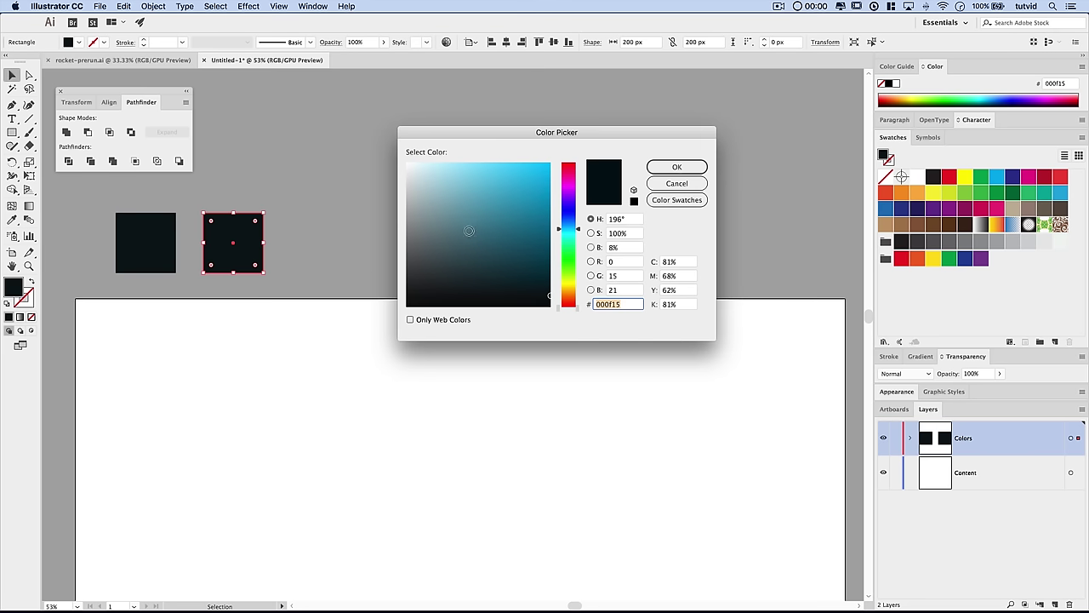
type("fff6c7")
left_click(685, 171)
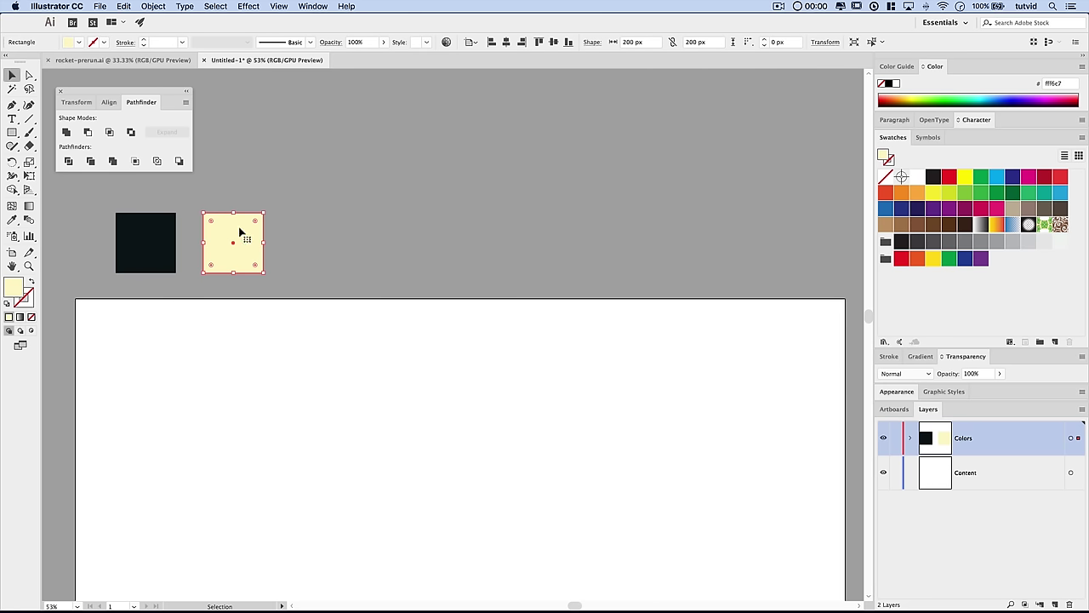
- Duplicate the cream square to its right and fill the copy with color ff4e00
left_click_drag(239, 234, 331, 230)
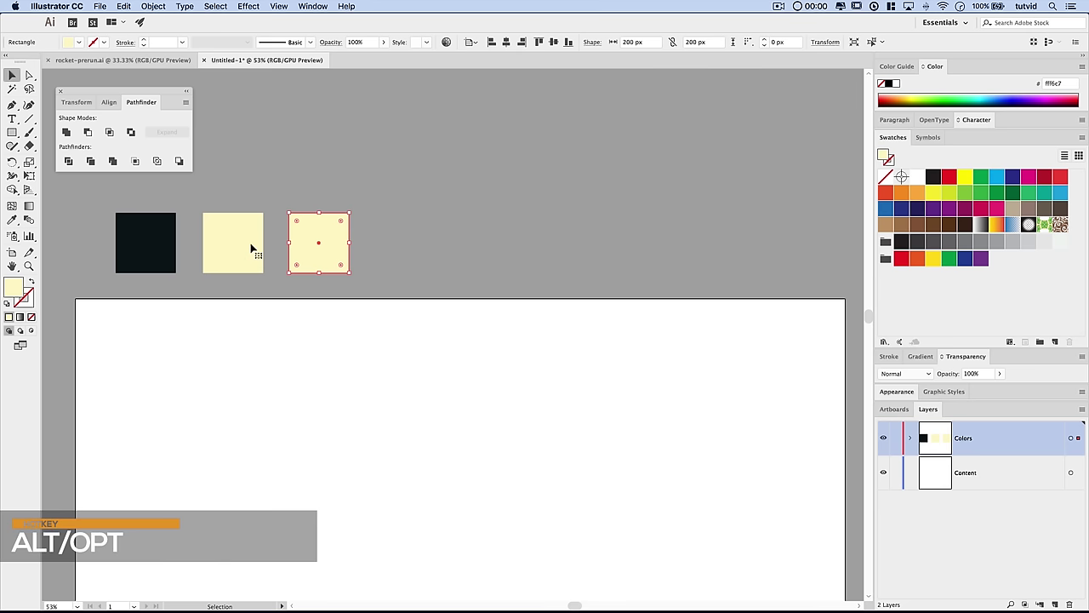
double_click(19, 287)
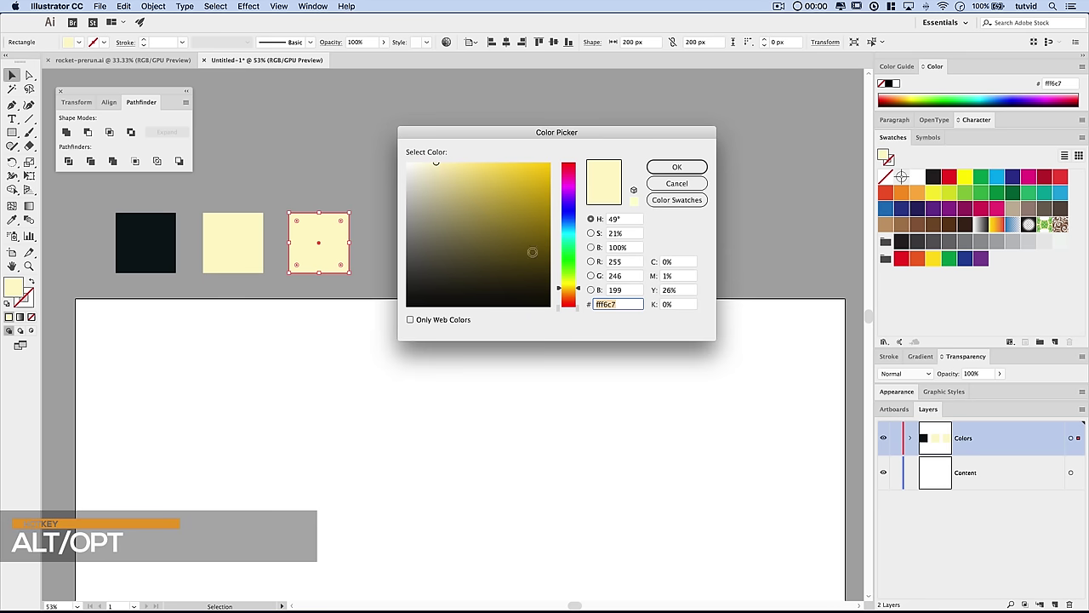
type("ff4")
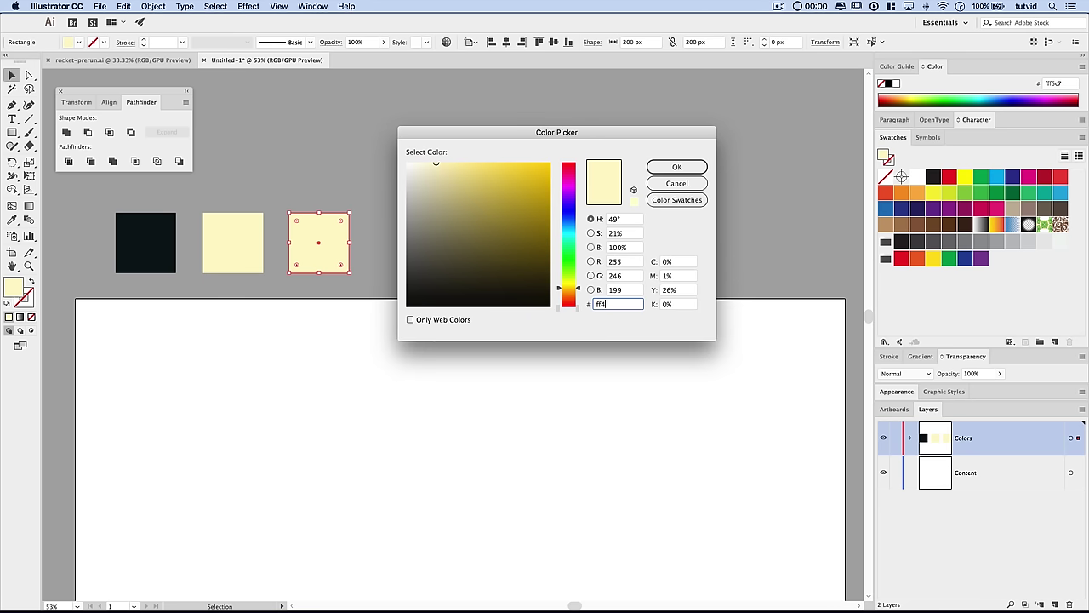
type("e00")
left_click(676, 167)
- Duplicate the orange-red square to its right and fill the copy with color 314d51
left_click_drag(323, 238, 414, 239)
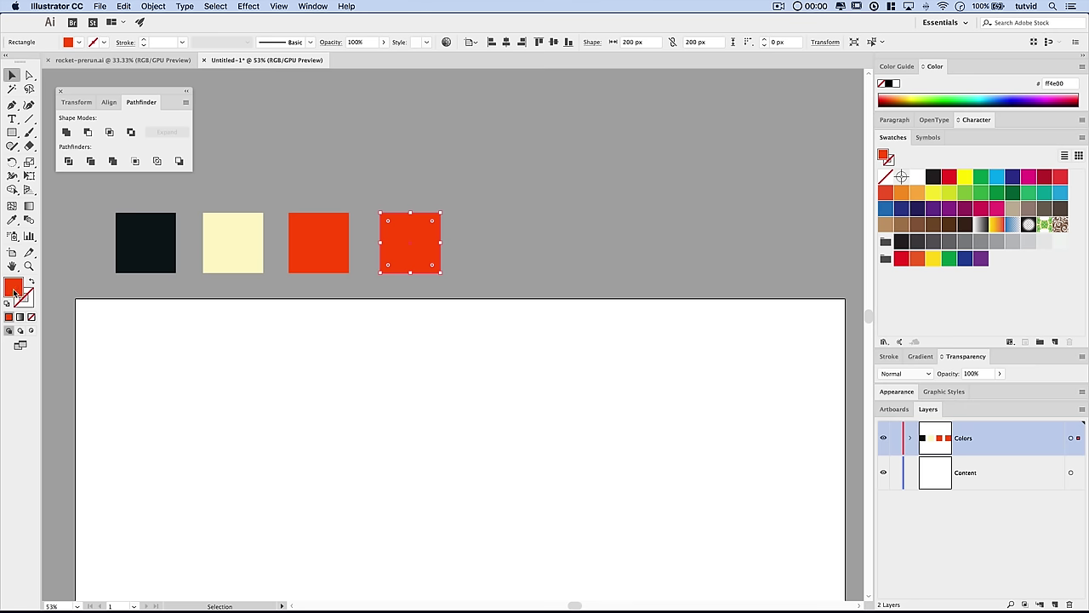
double_click(14, 291)
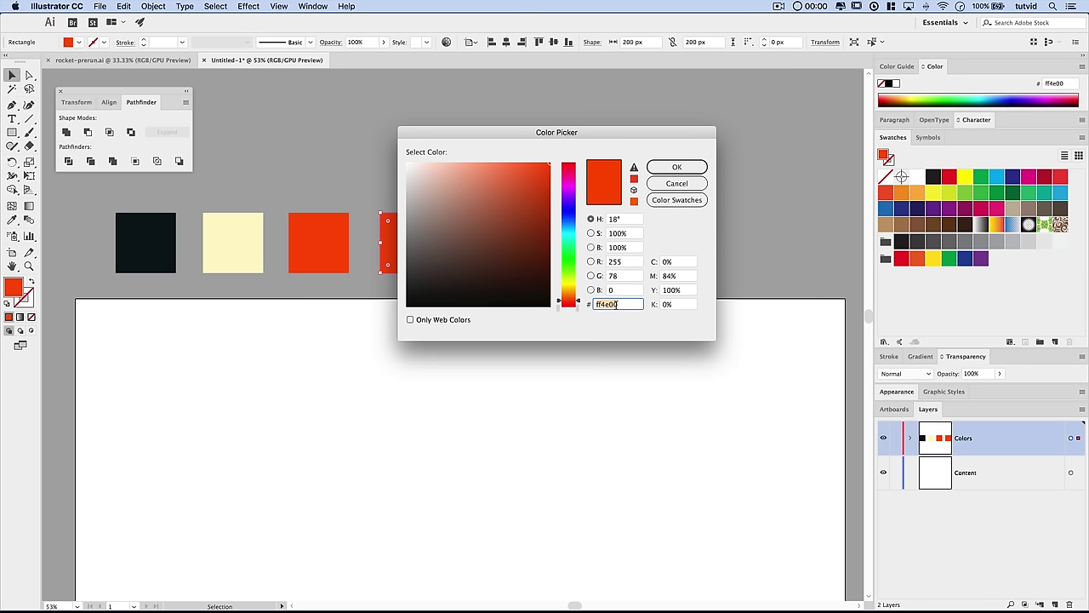
type("3")
key("Tab")
left_click(630, 305)
key("BackSpace")
key("BackSpace")
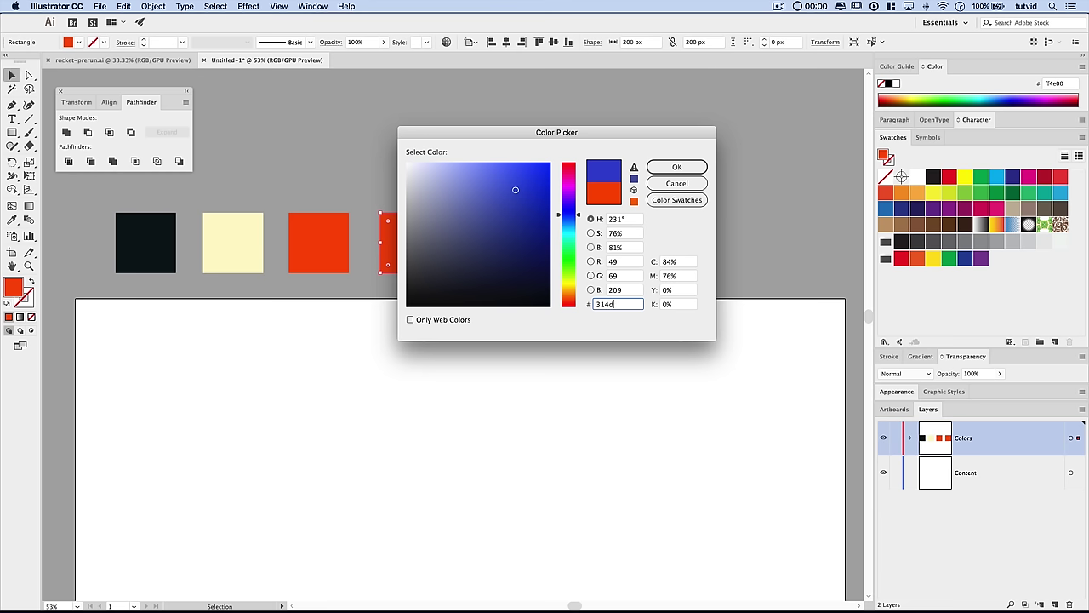
key("Tab")
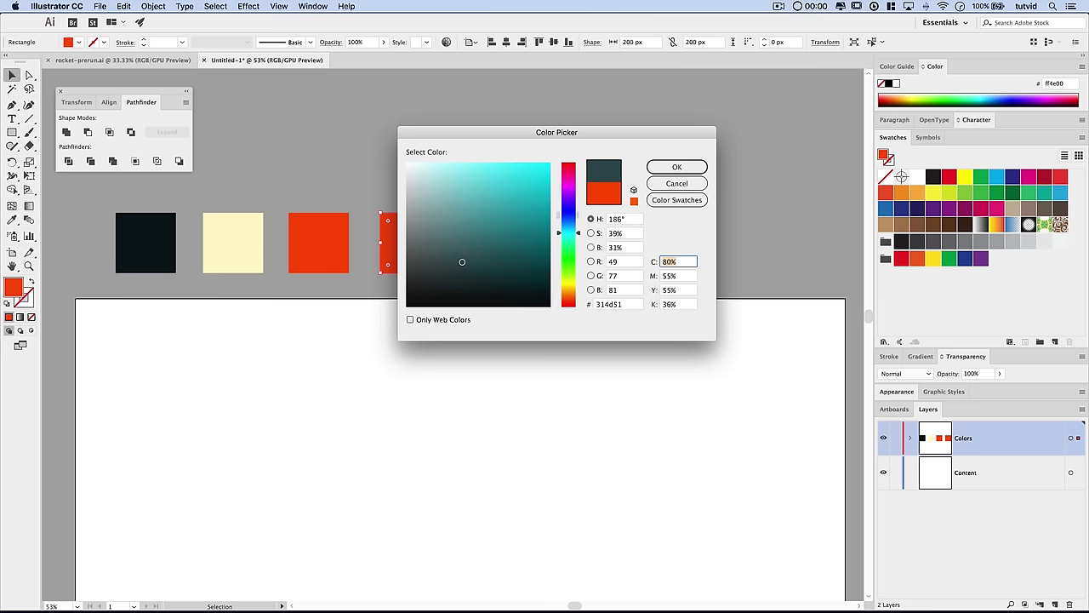
left_click(689, 168)
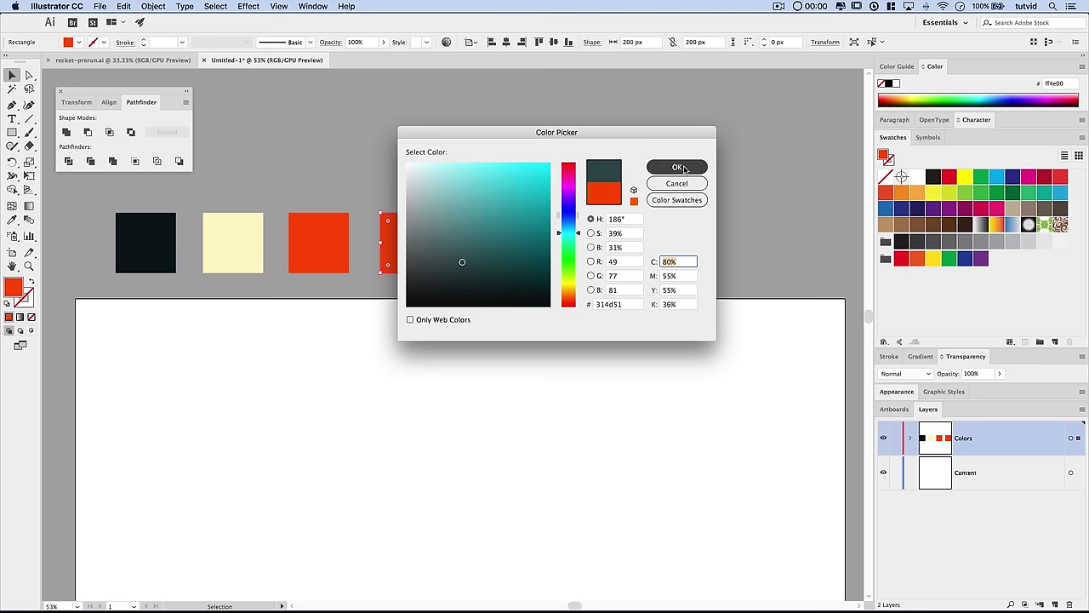
- Duplicate the dark teal square to its right and fill the copy with color 46665a
left_click_drag(435, 235, 518, 238)
double_click(12, 291)
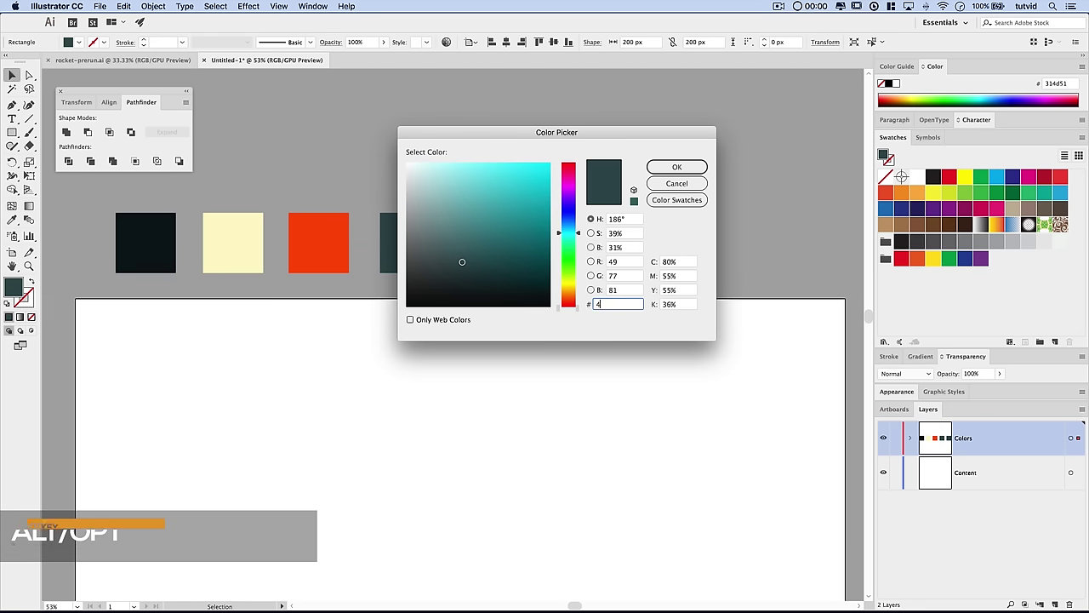
type("46665a")
left_click(656, 167)
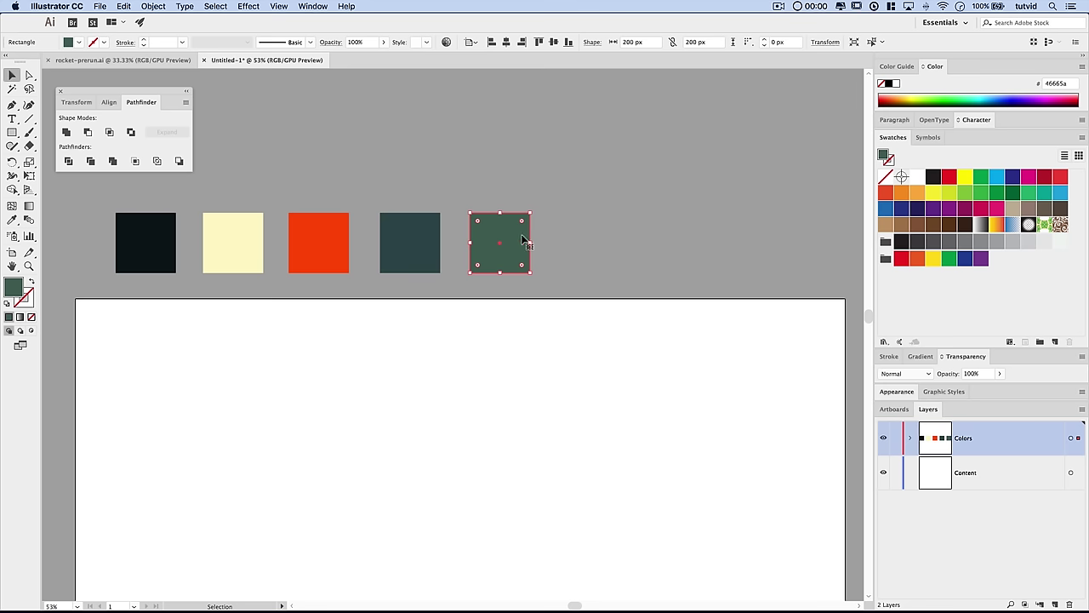
- Duplicate the dark green square to its right and fill the copy with color 578476
left_click_drag(510, 243, 591, 238)
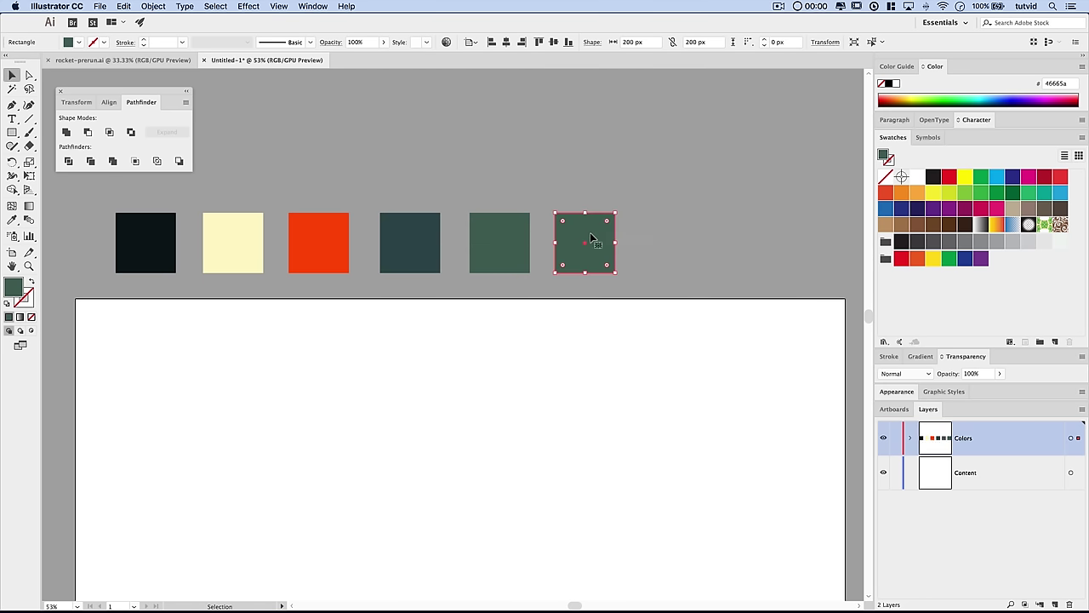
double_click(17, 288)
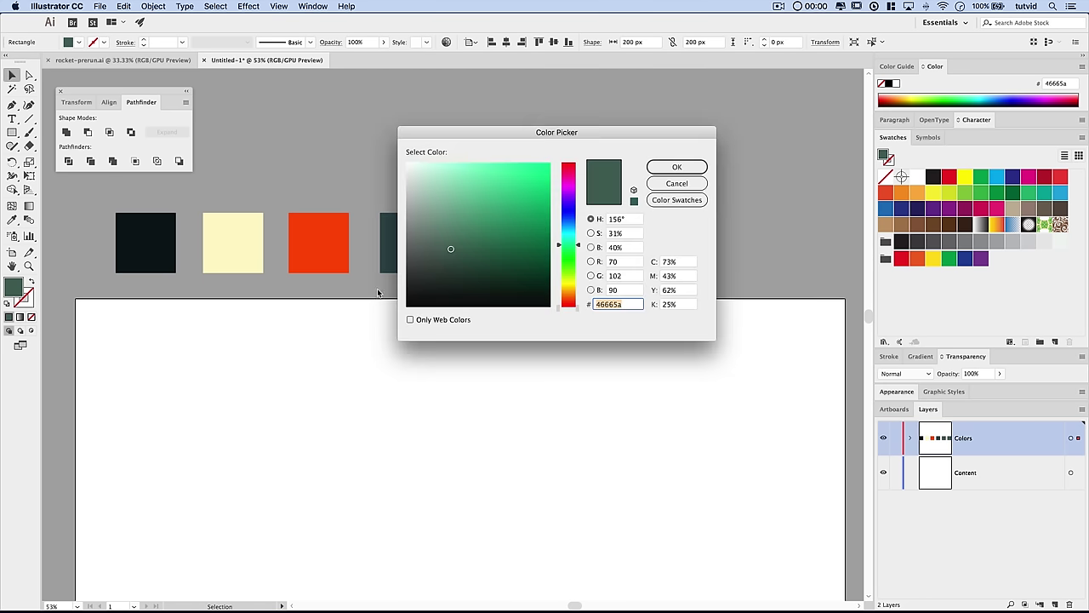
type("578476")
key("Tab")
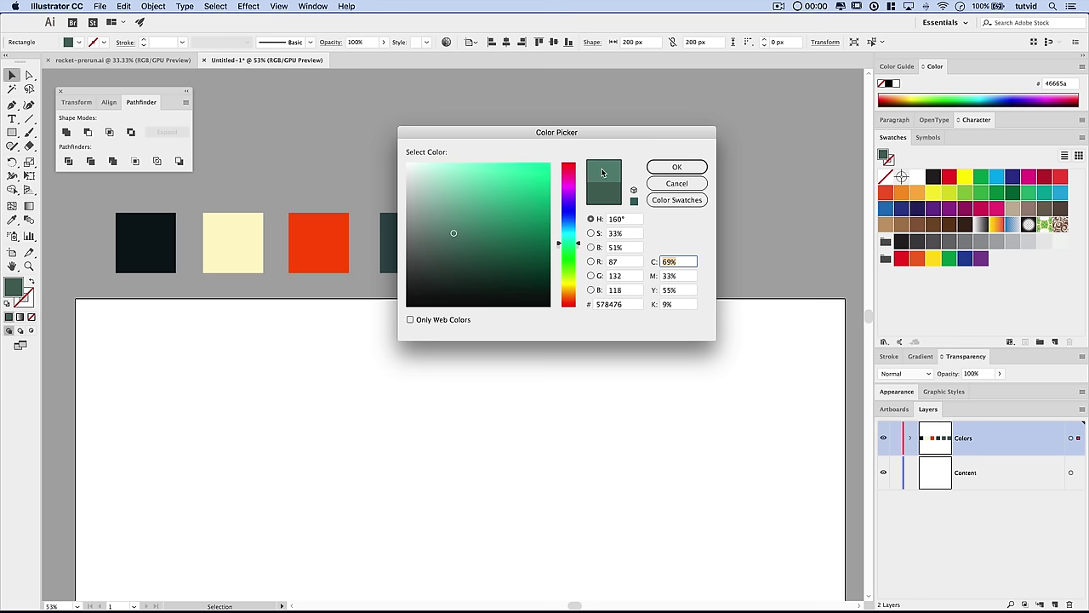
left_click(682, 168)
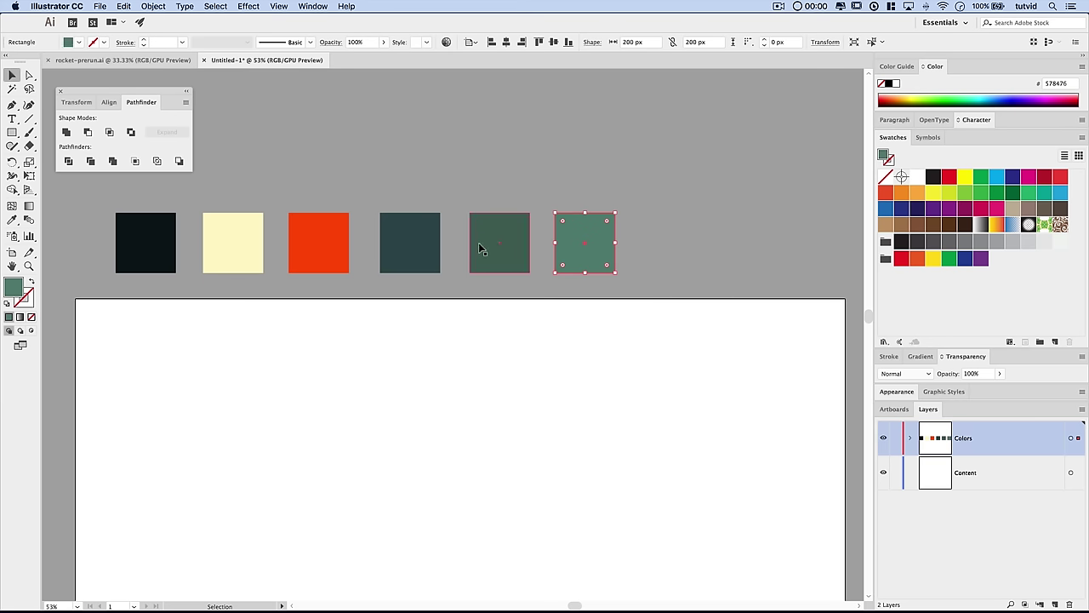
- Duplicate the lighter green square to its right and fill the copy with color ffa440
left_click_drag(591, 239, 683, 234)
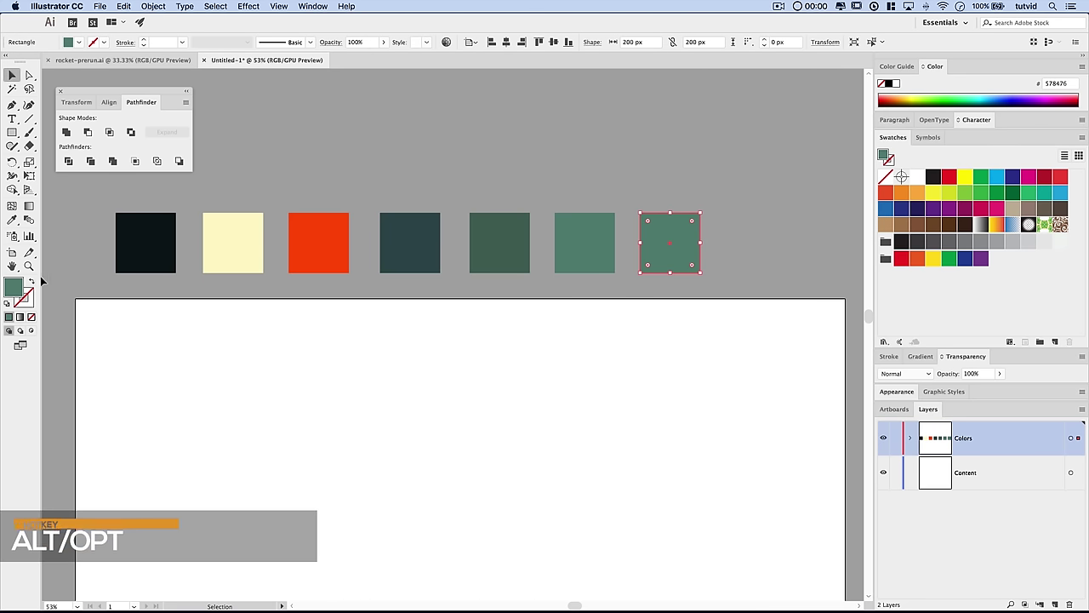
double_click(14, 288)
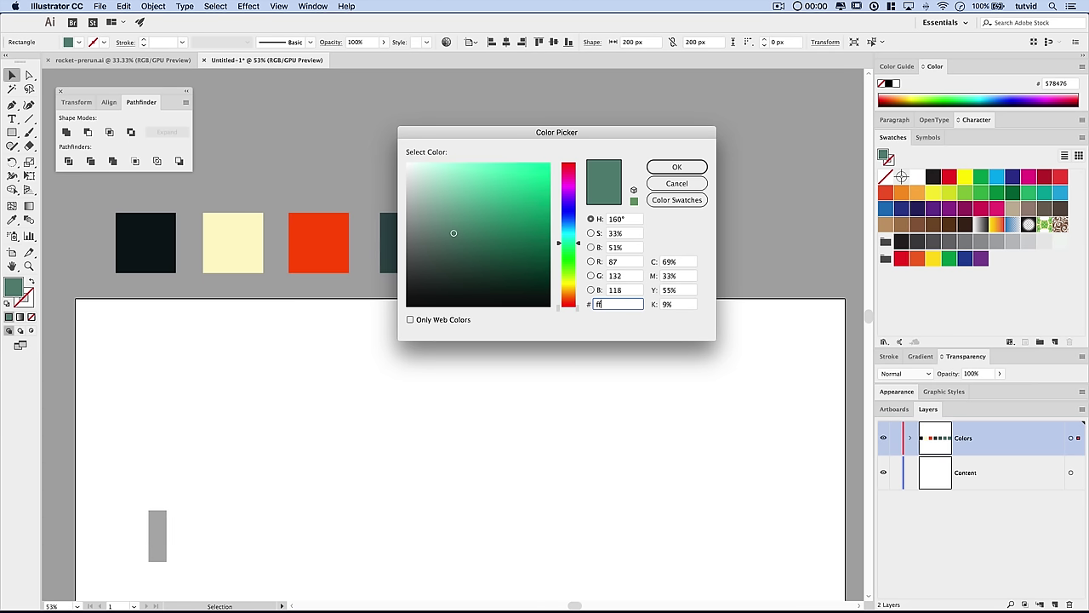
type("ff4e00")
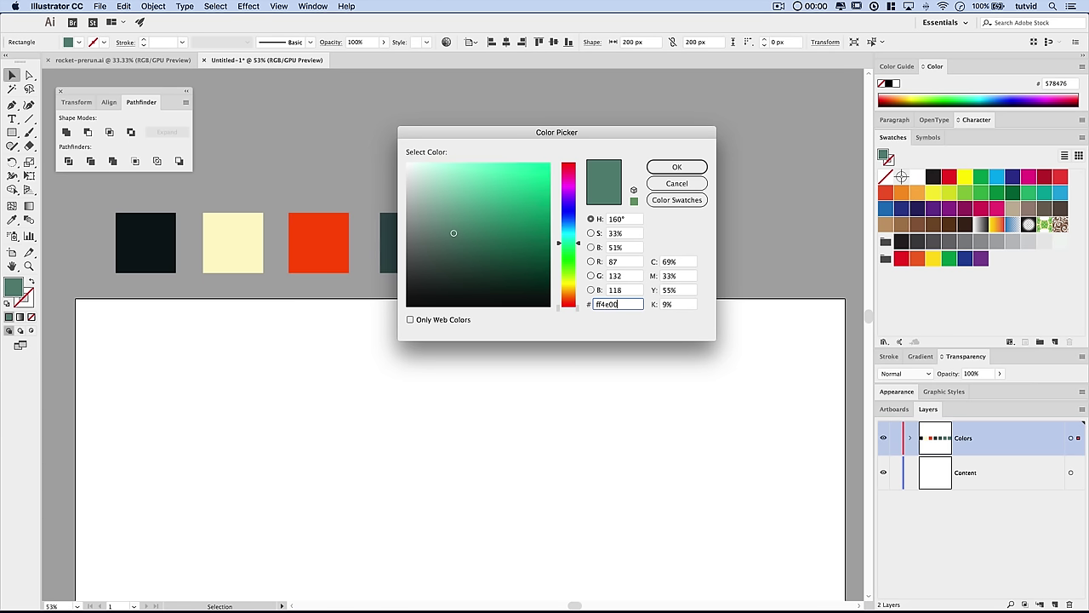
key("Tab")
left_click(604, 304)
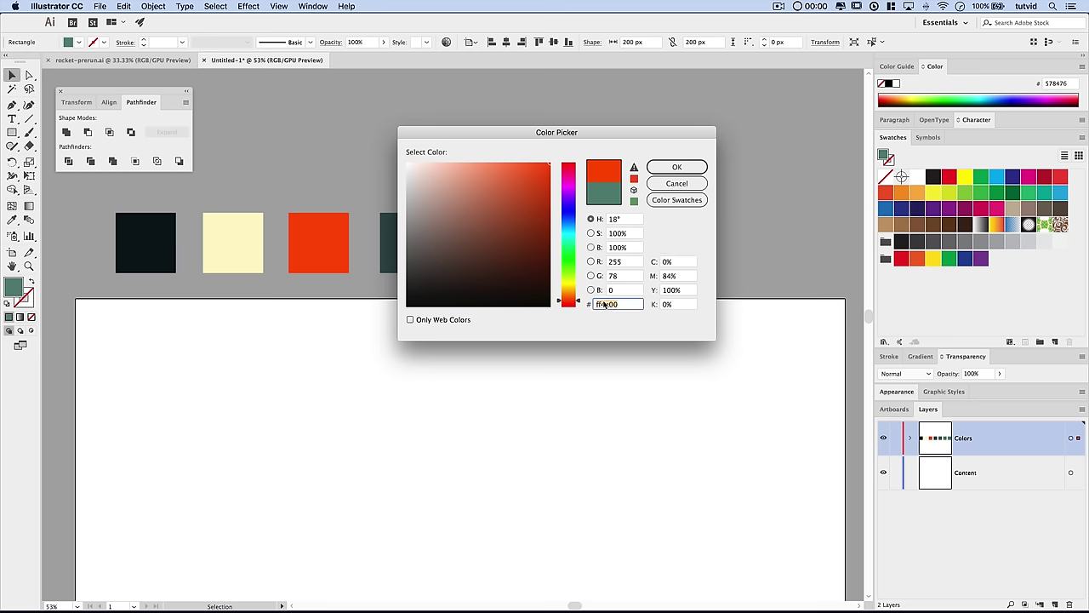
type("ff")
key("Tab")
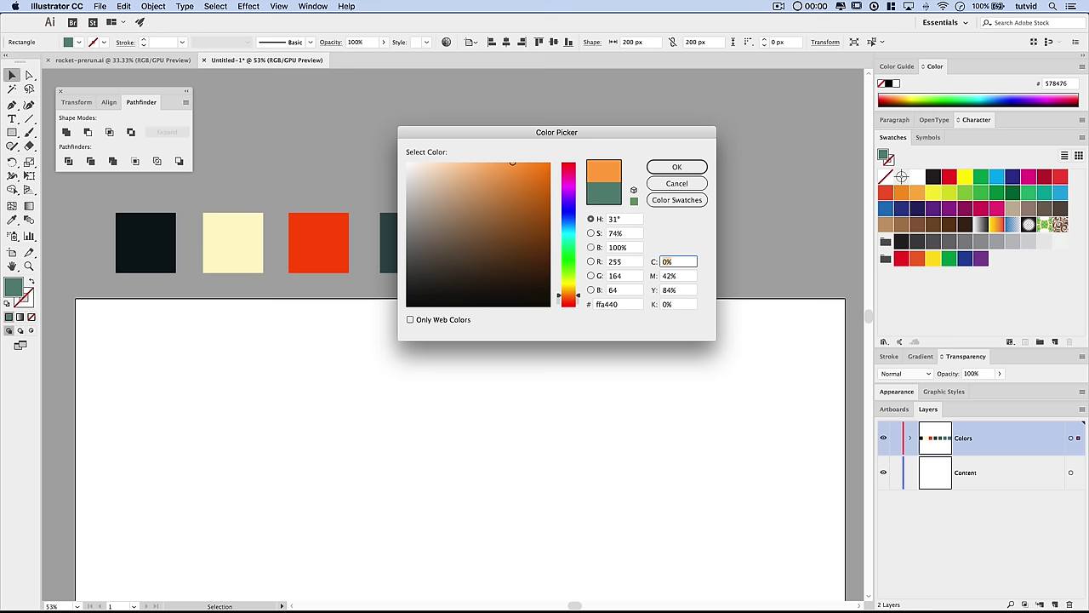
left_click(679, 166)
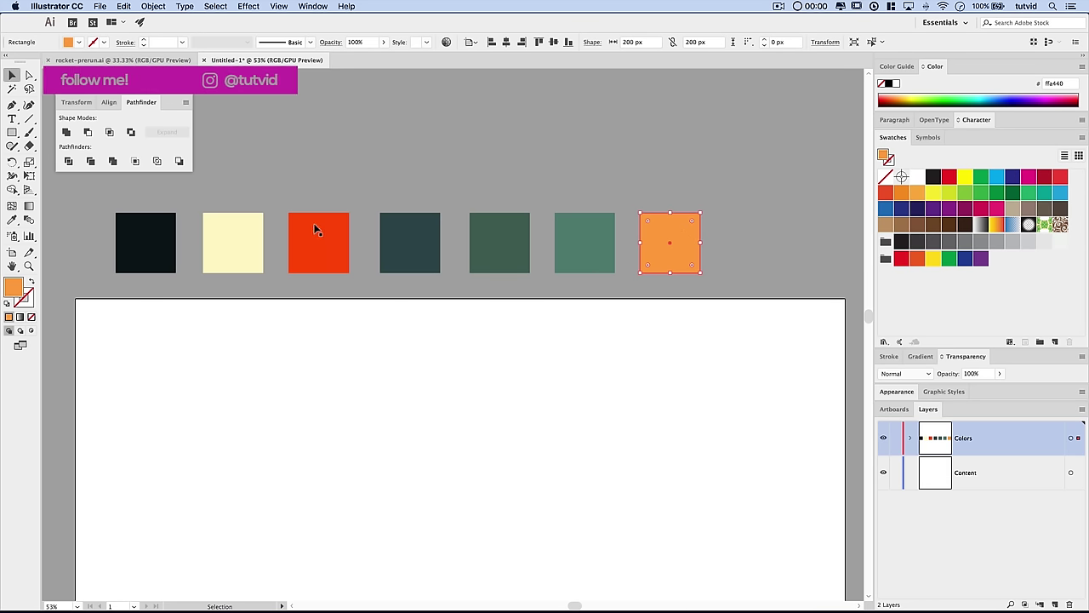
- Group all seven color squares and center the group horizontally on the artboard
left_click(750, 244)
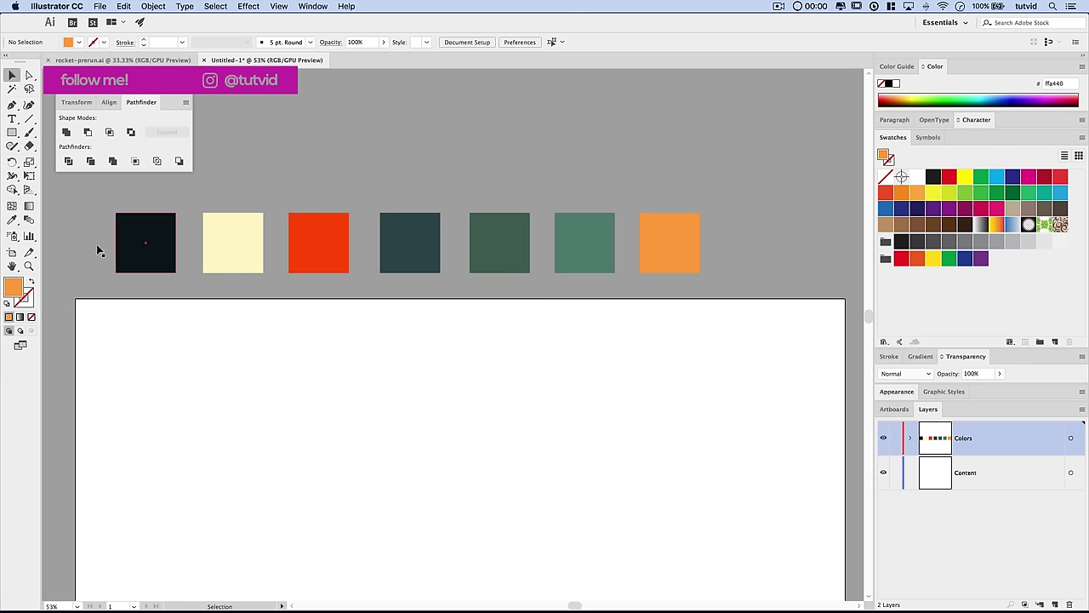
left_click_drag(77, 216, 729, 280)
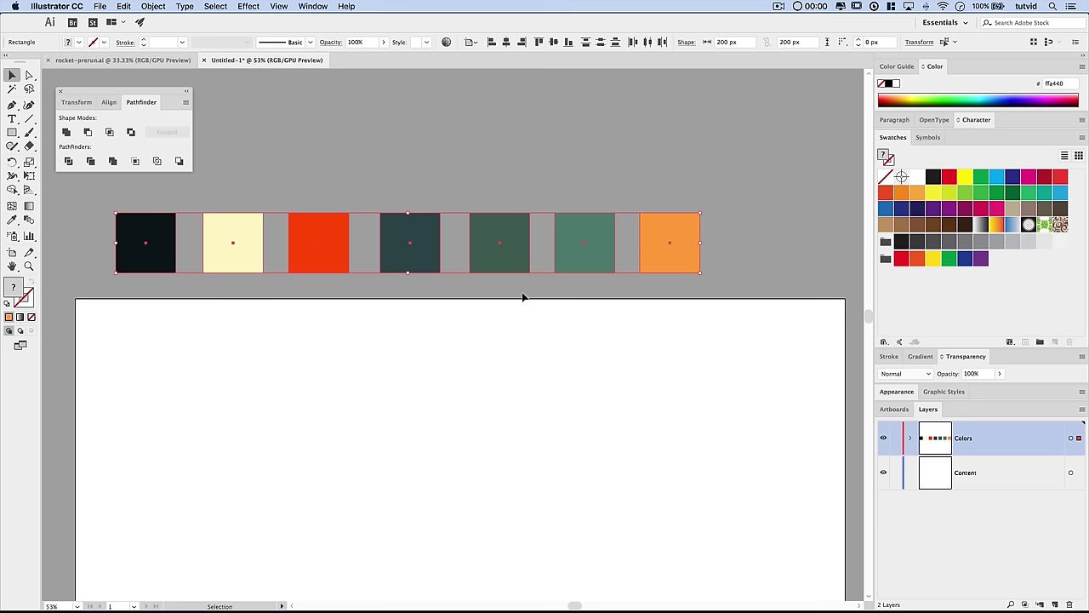
key("super+g")
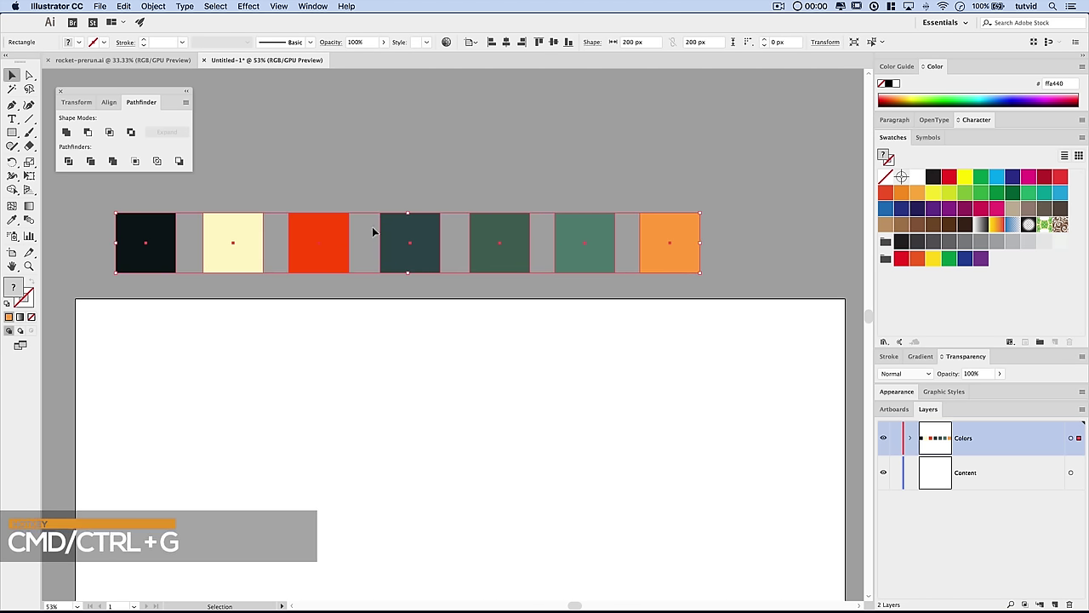
left_click(505, 42)
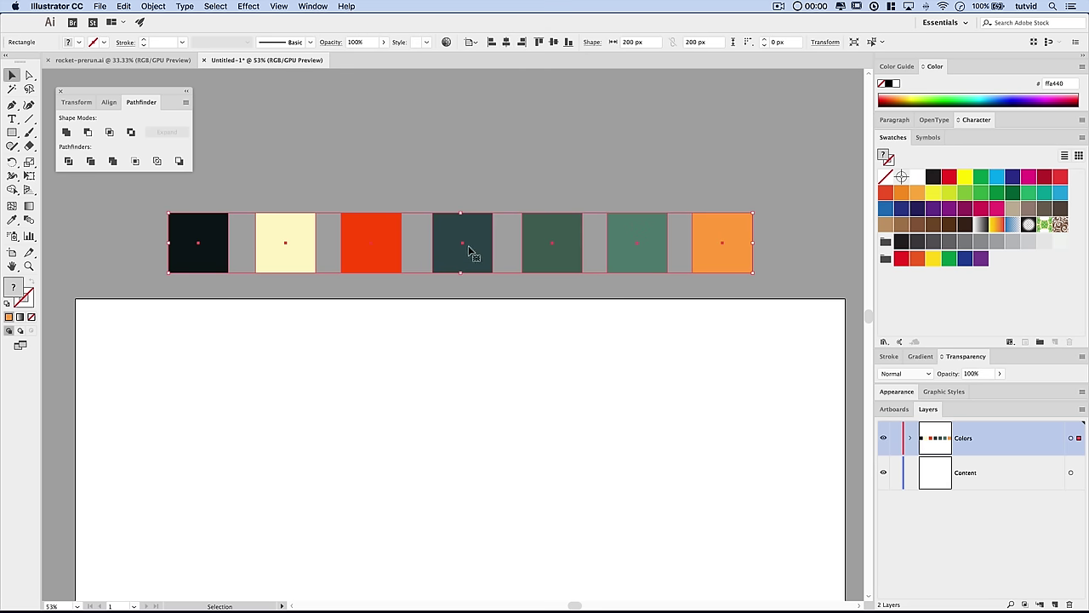
- Lock the Colors layer so the palette squares cannot be edited
scroll(494, 366, "down", 5)
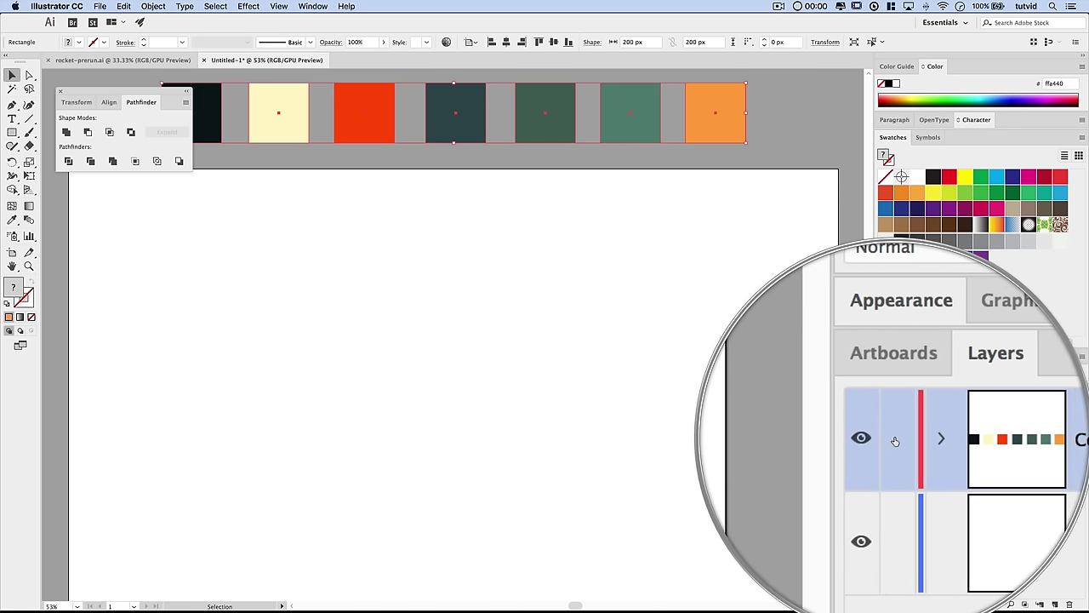
left_click(899, 438)
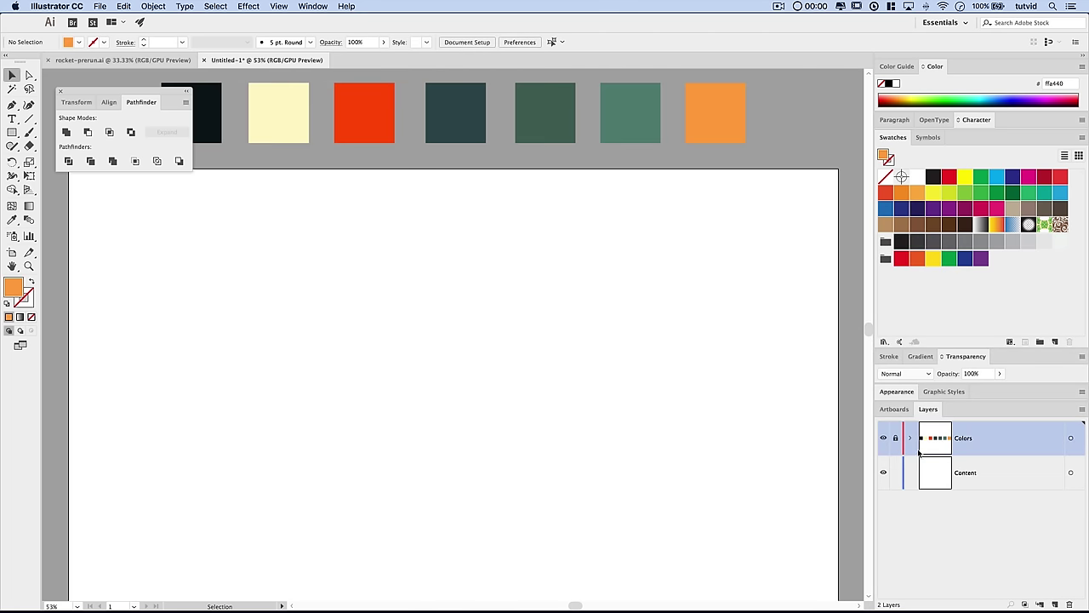
- Dock the floating Transform, Align and Pathfinder panel group between the Character and Swatches panels, and collapse Swatches
key("space")
mouse_move(484, 253)
left_mouse_down()
mouse_move(486, 195)
mouse_move(489, 243)
left_mouse_up()
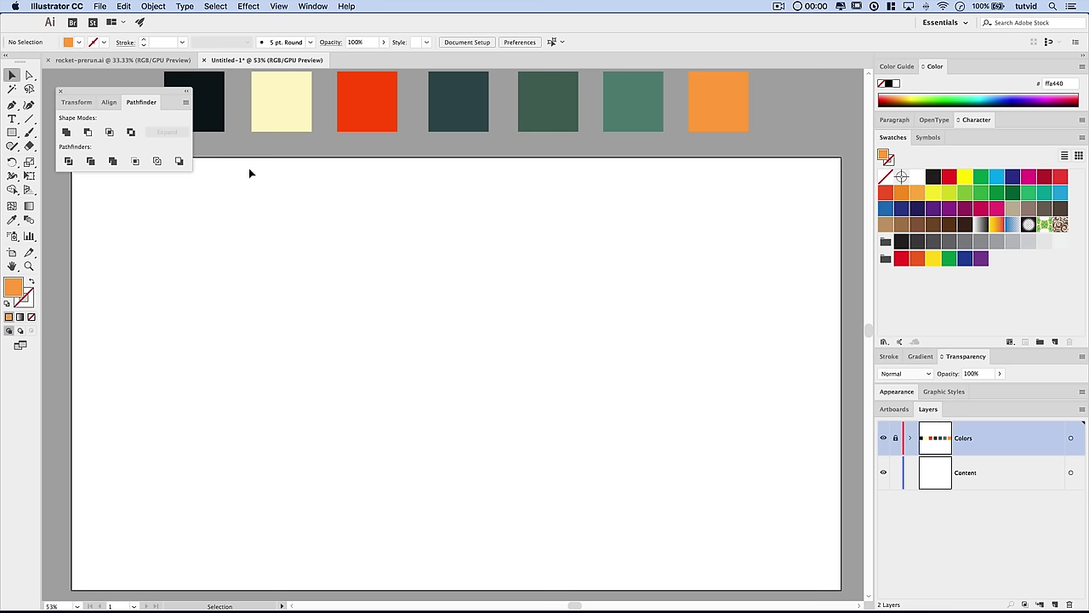
left_click_drag(124, 94, 982, 134)
double_click(891, 217)
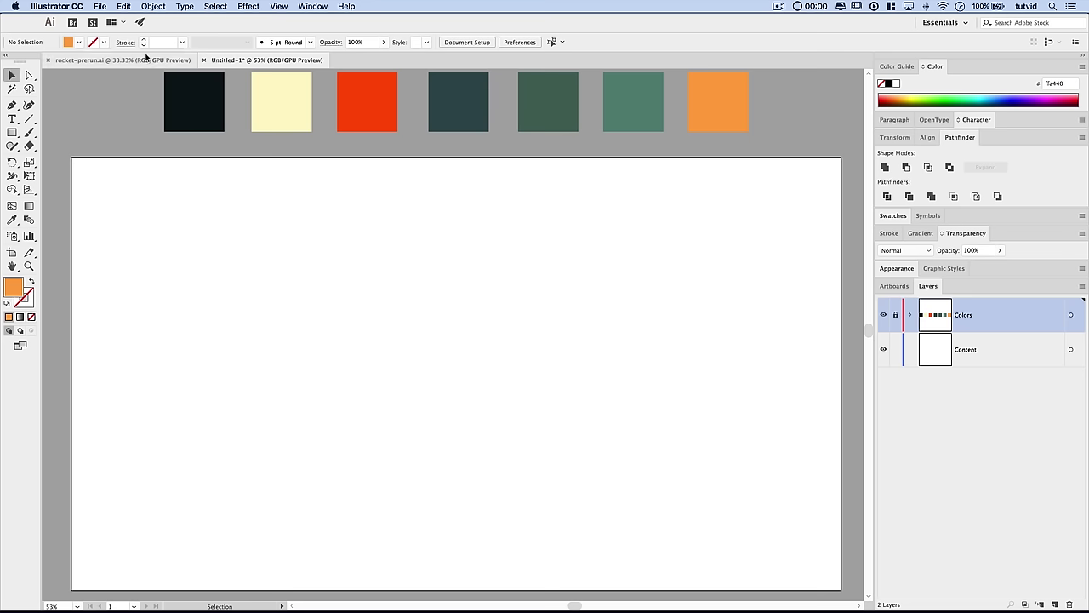
- Review the grid color, style, spacing and subdivisions in the Guides & Grid preferences and accept them
left_click(68, 8)
mouse_move(74, 41)
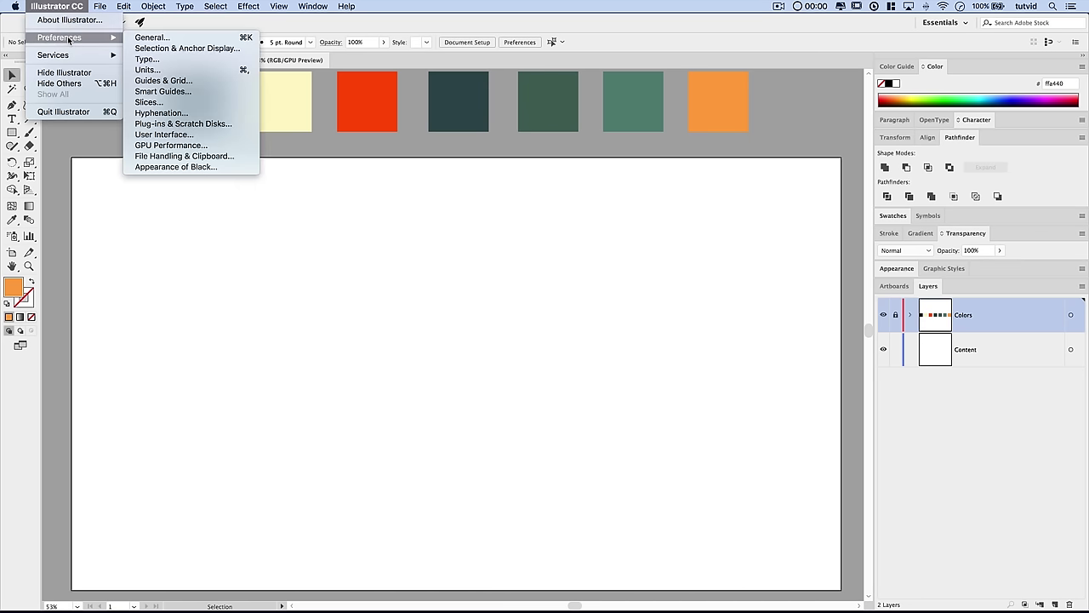
mouse_move(124, 6)
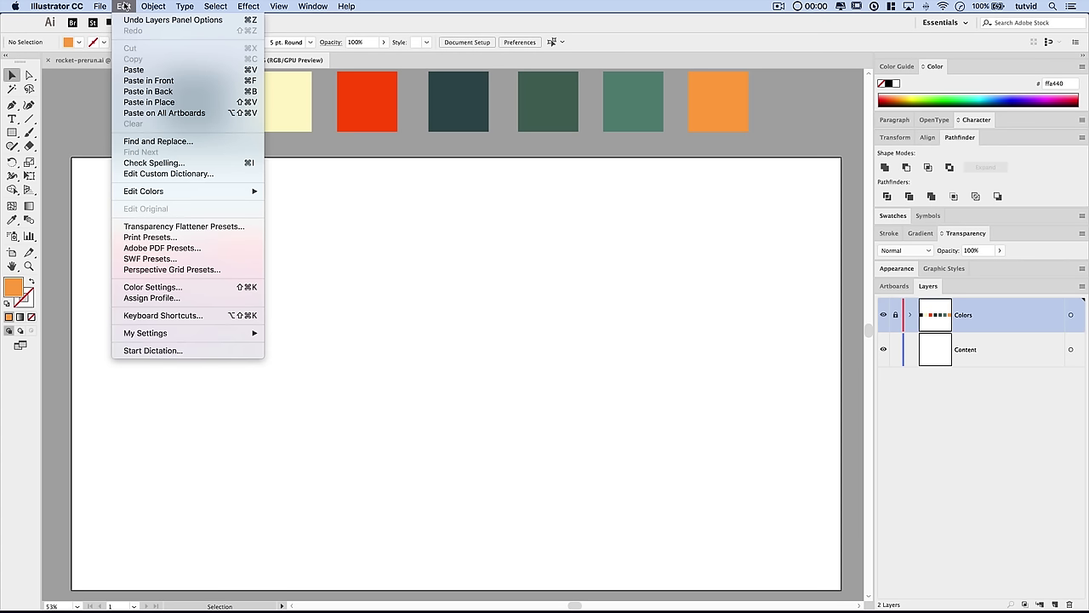
mouse_move(55, 7)
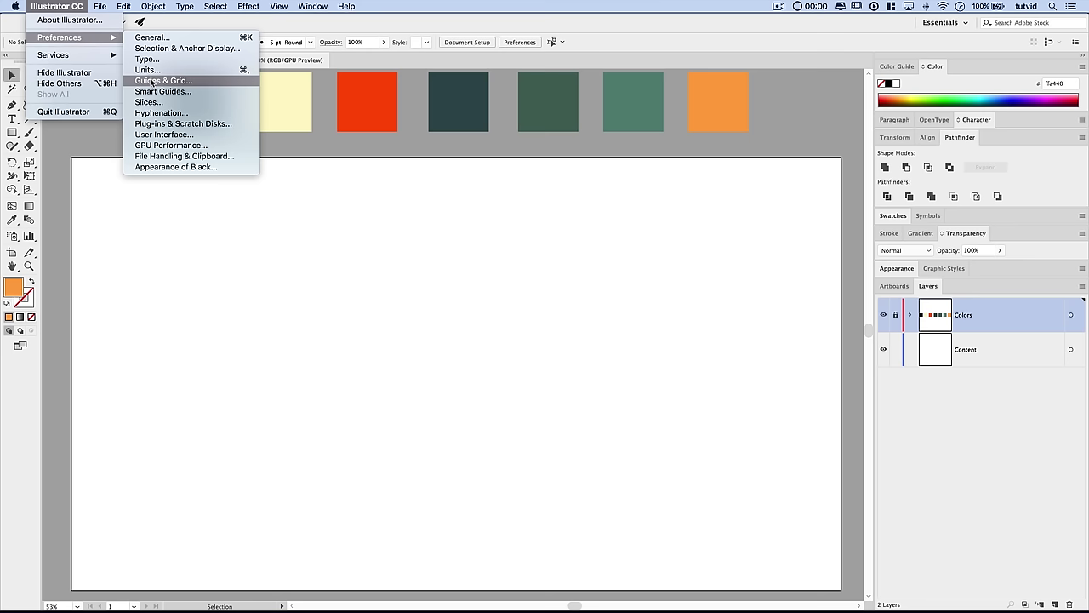
left_click(183, 80)
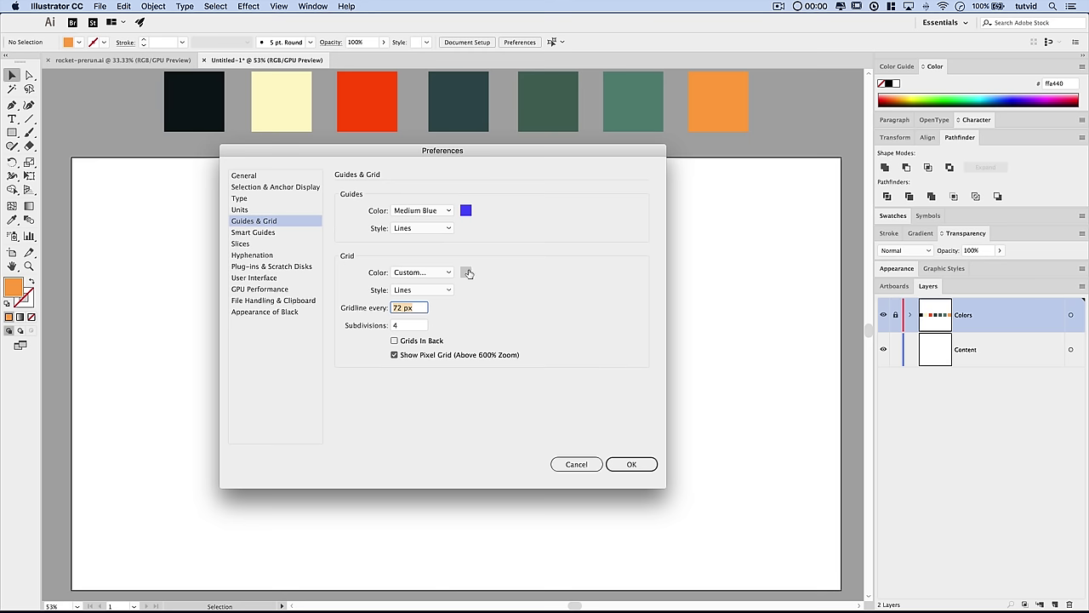
left_click(634, 464)
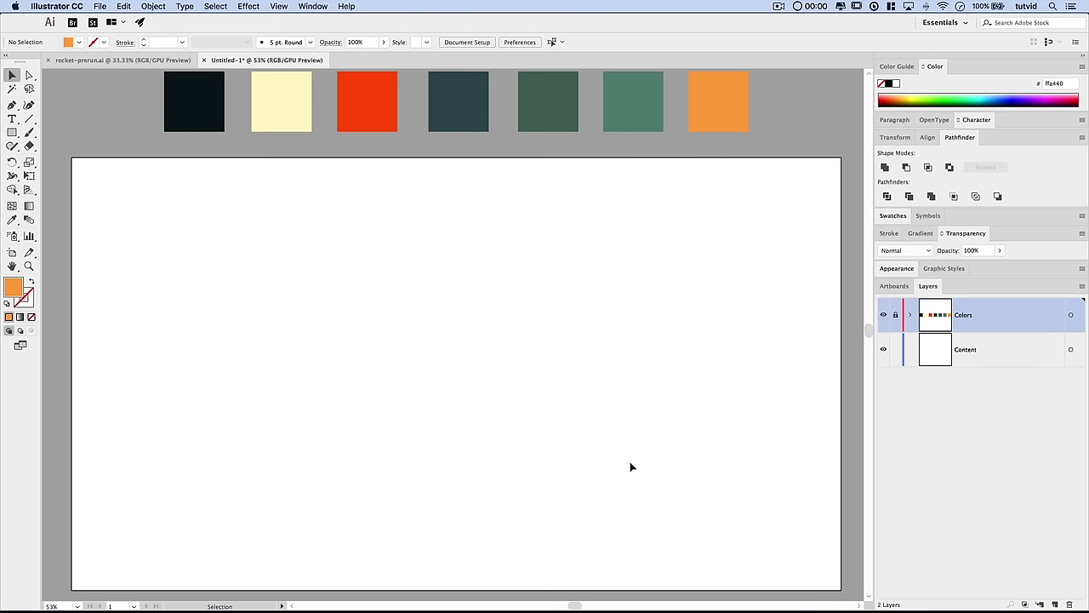
- Show the grid over the document and turn on Snap to Grid
left_click(278, 6)
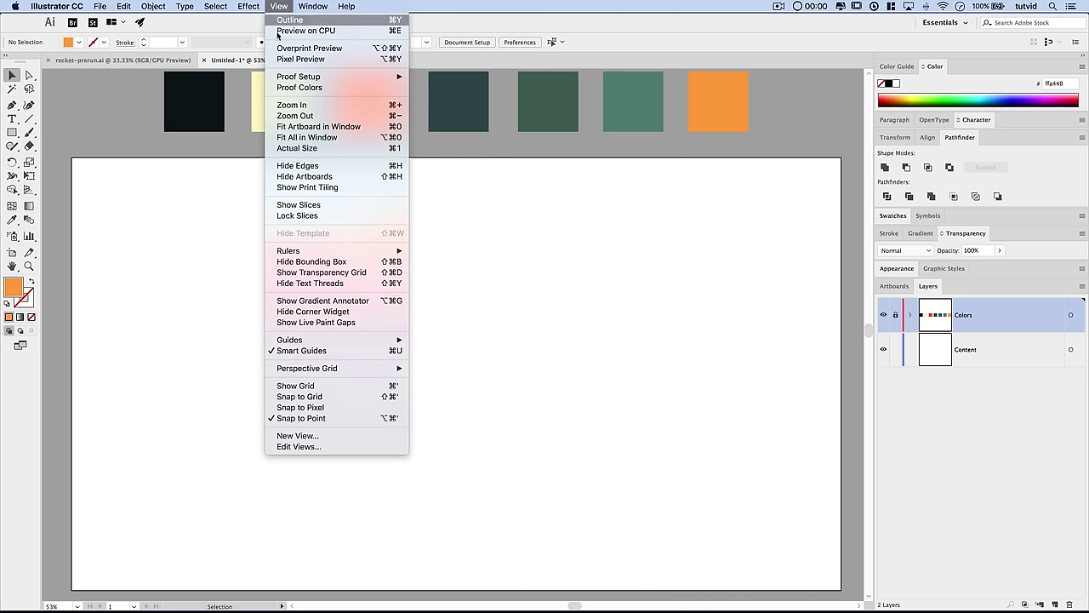
left_click(328, 385)
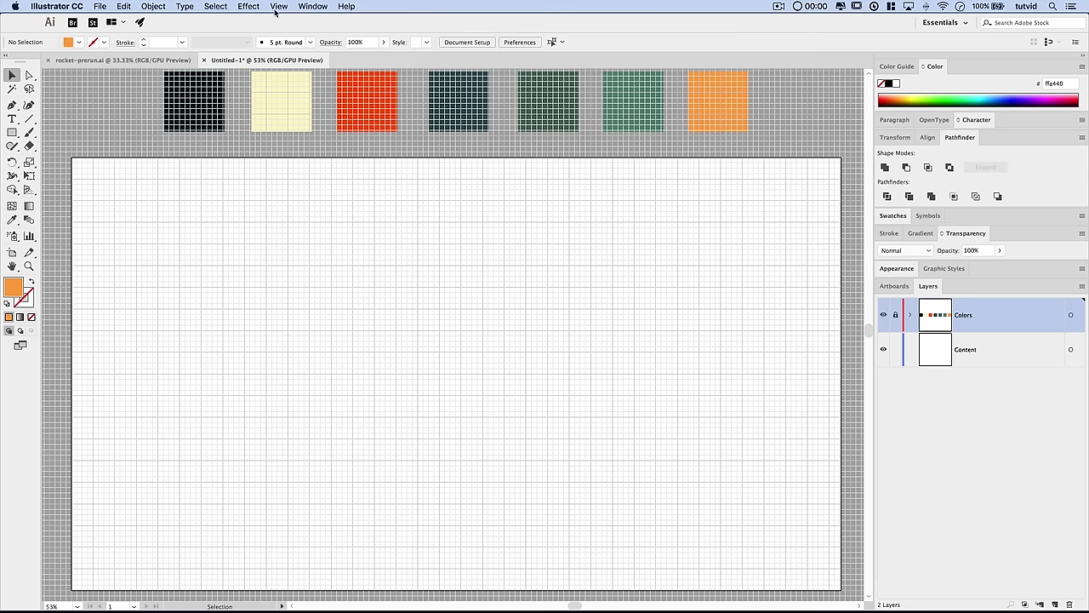
left_click(279, 6)
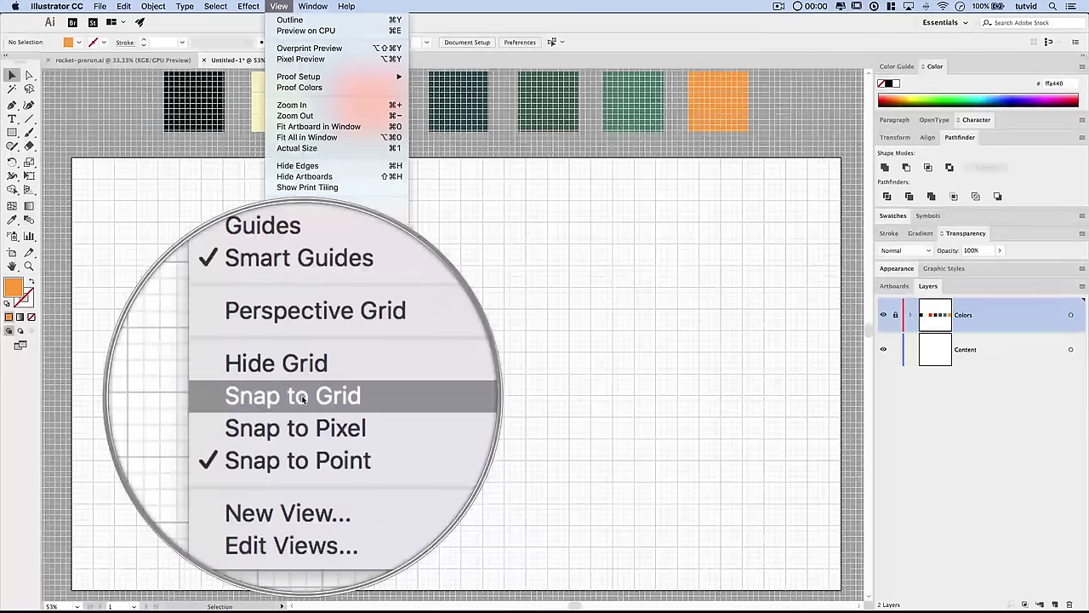
left_click(298, 460)
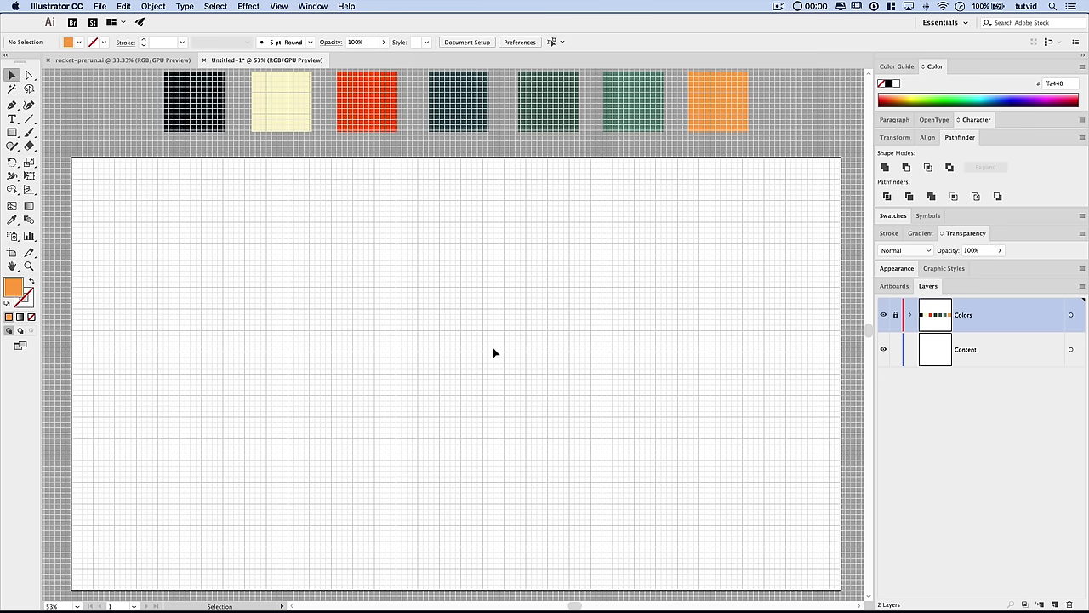
- Create a 2560 x 1440 px orange rectangle on the Content layer
left_click(979, 353)
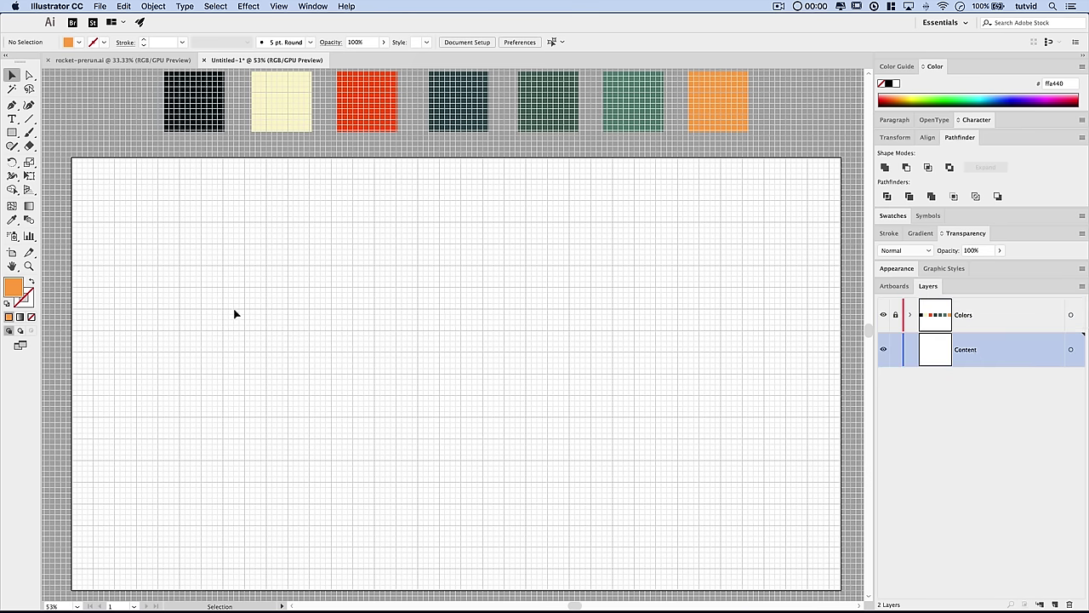
left_click(12, 133)
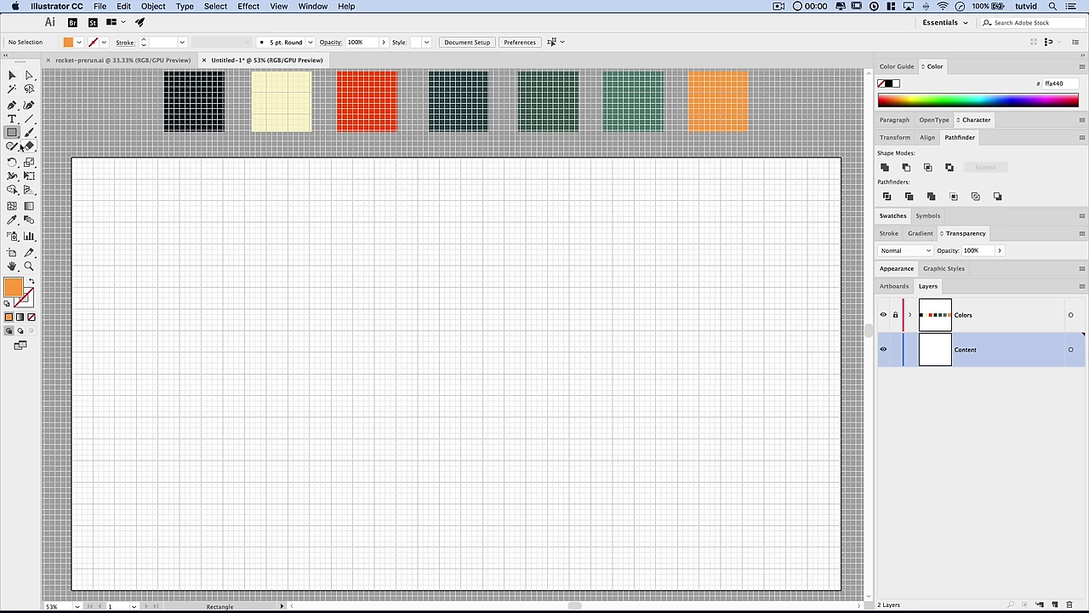
left_click(356, 274)
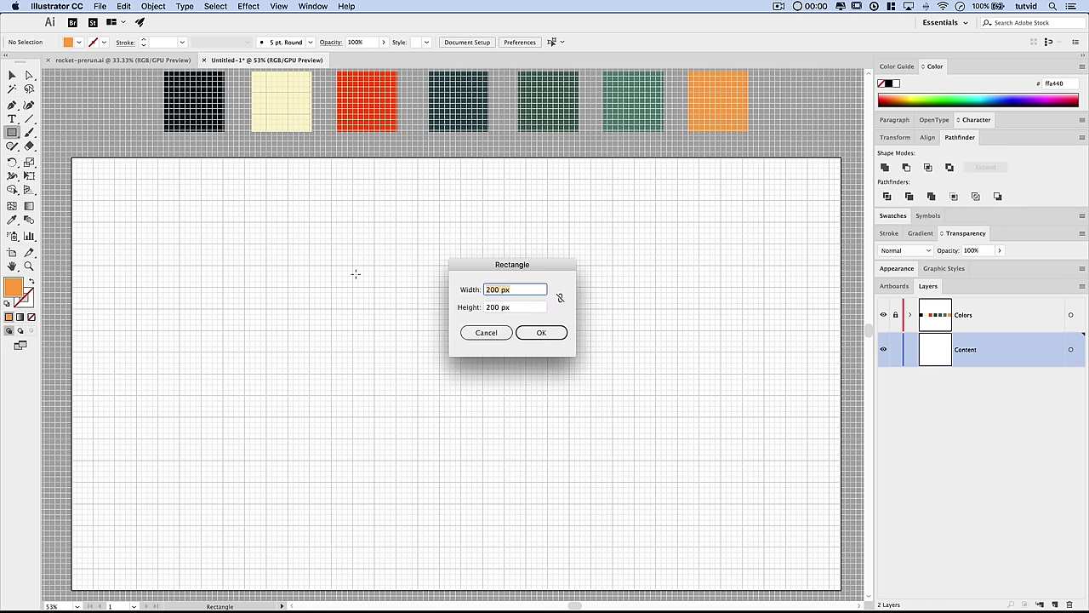
type("2560")
key("Tab")
type("1")
key("Tab")
left_click(541, 332)
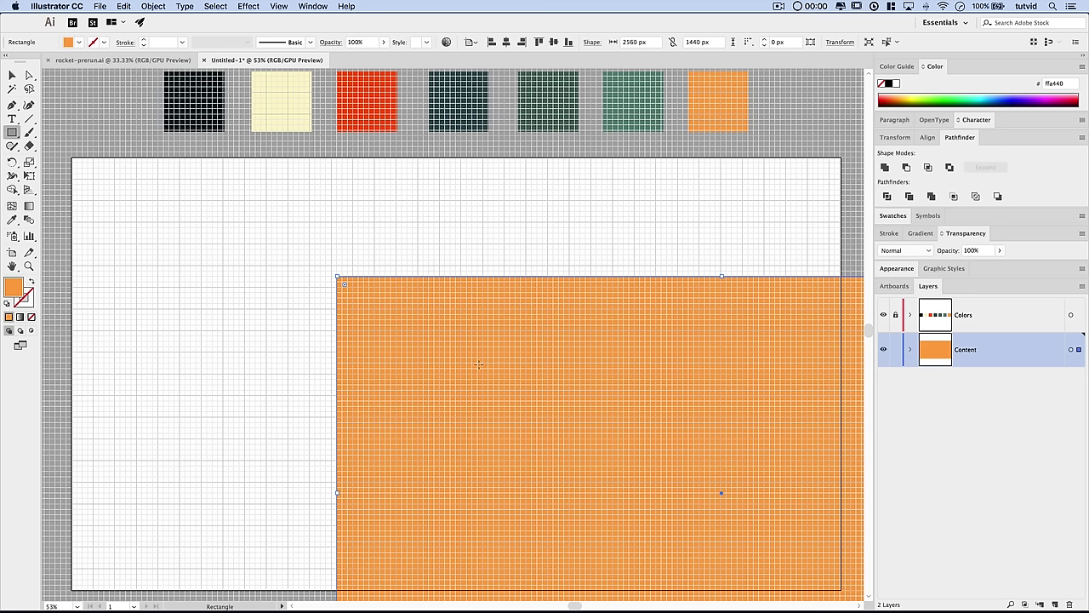
- Center the orange rectangle on the artboard horizontally and vertically, and fill it with the near-black palette color
left_click(12, 75)
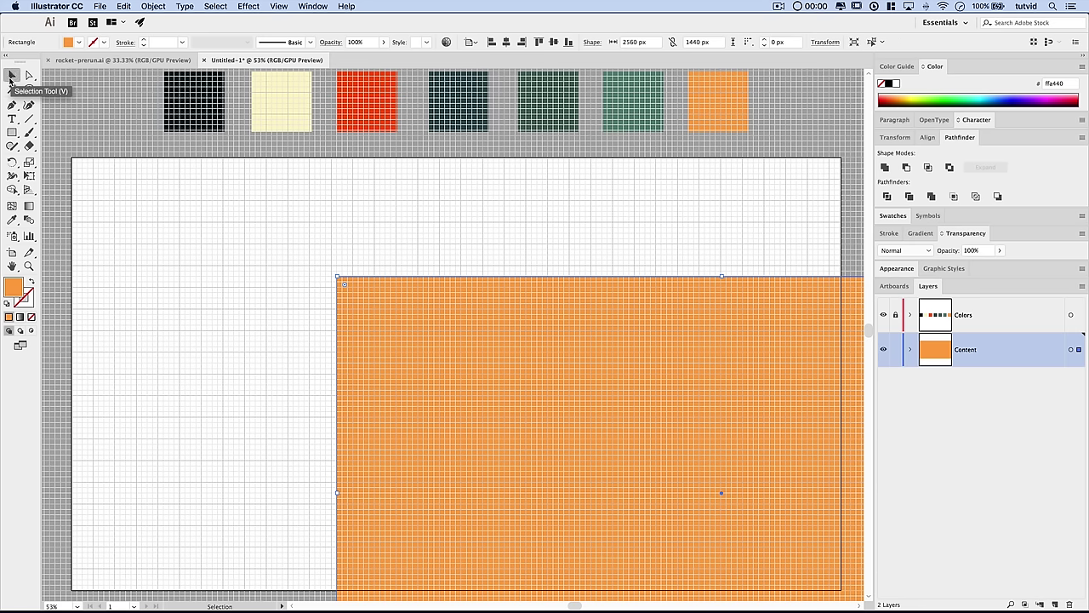
left_click(507, 42)
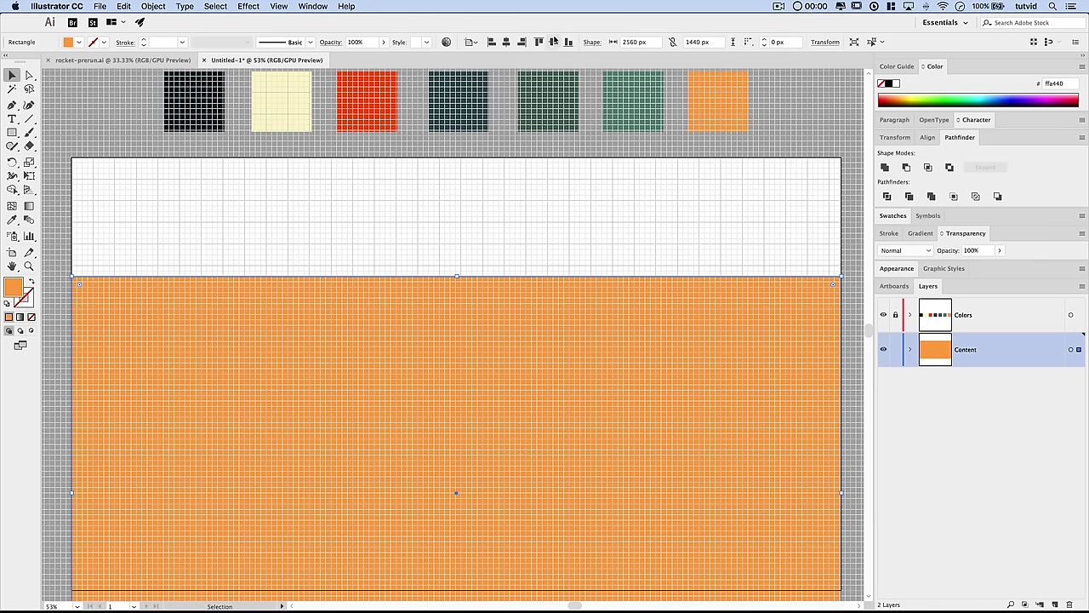
left_click(553, 42)
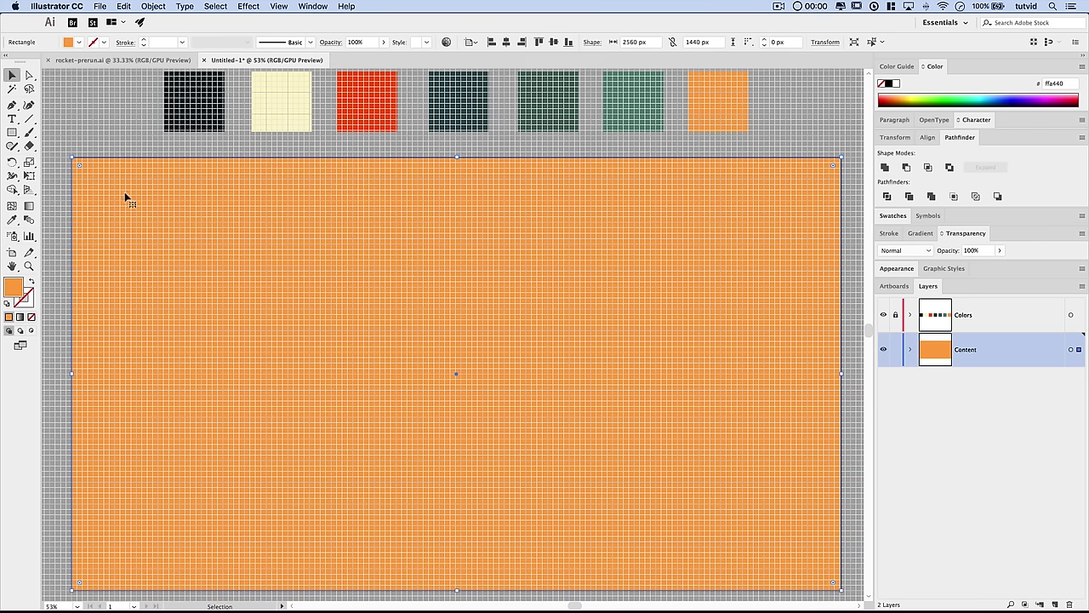
key("i")
left_click(200, 106)
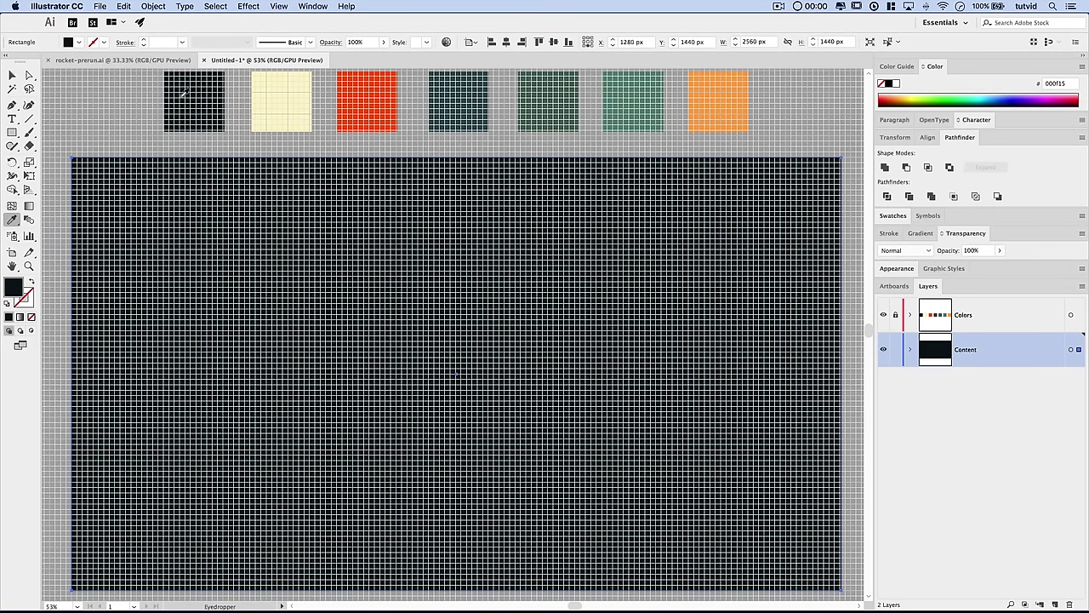
- Hide the grid to view the plain background, and show it again
key("super+apostrophe")
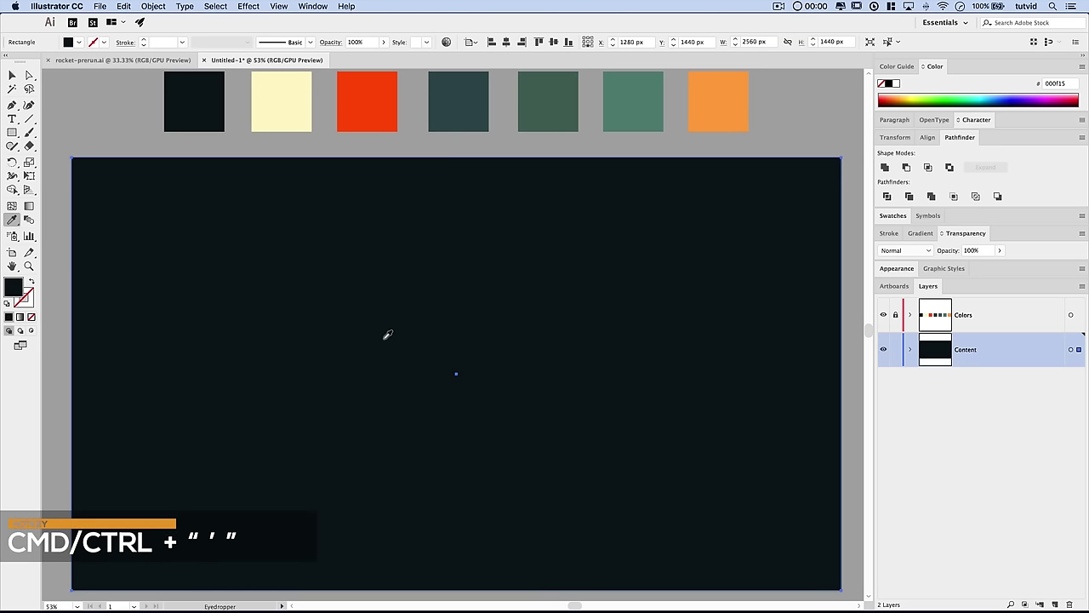
left_click_drag(462, 227, 431, 238)
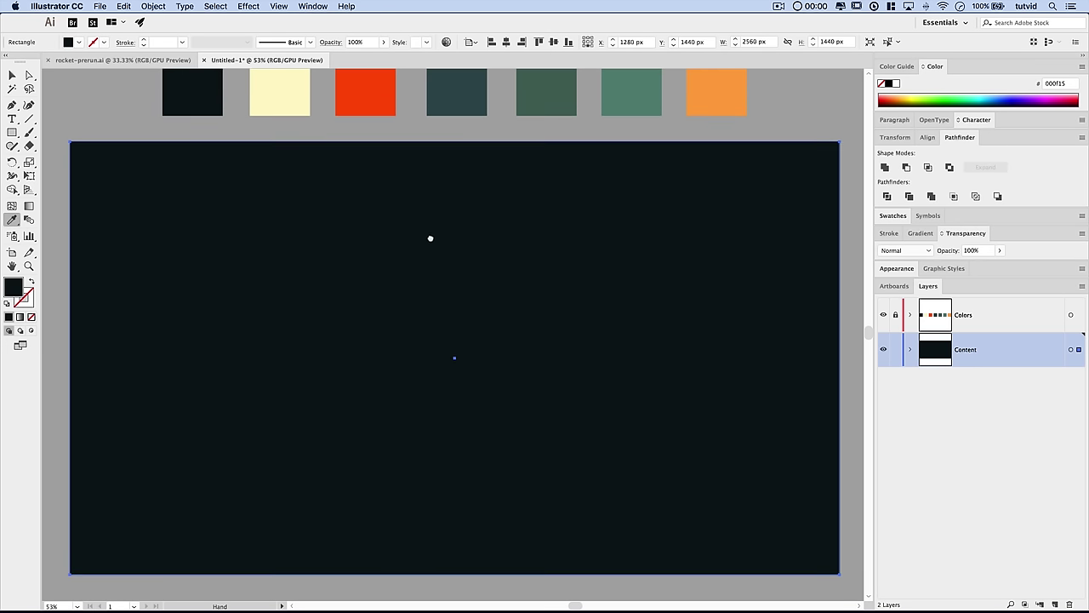
key("super+apostrophe")
key("i")
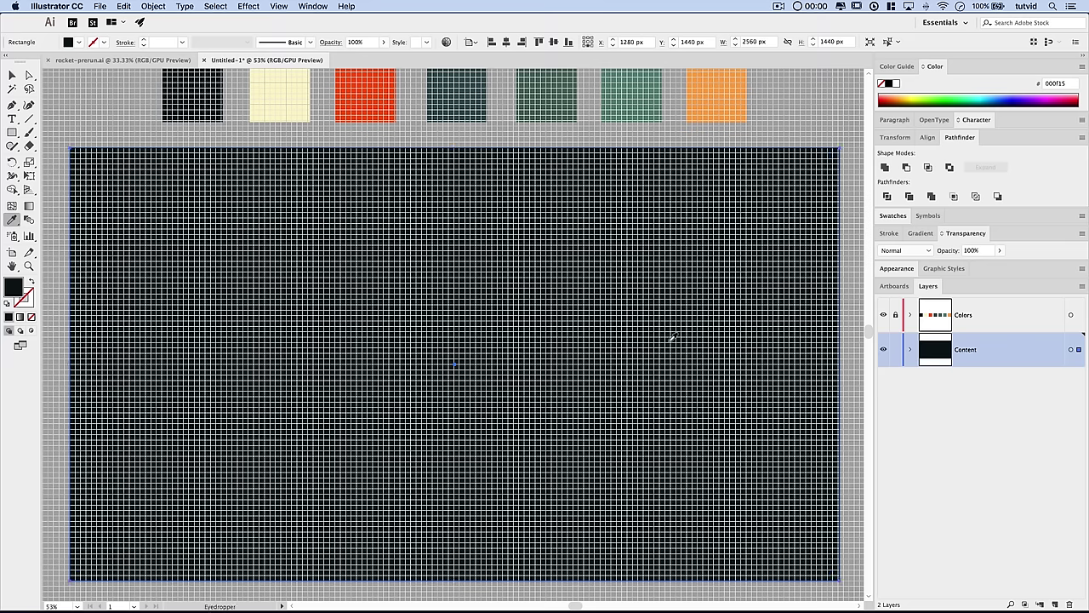
- Expand the Content layer and lock the background rectangle
left_click(911, 351)
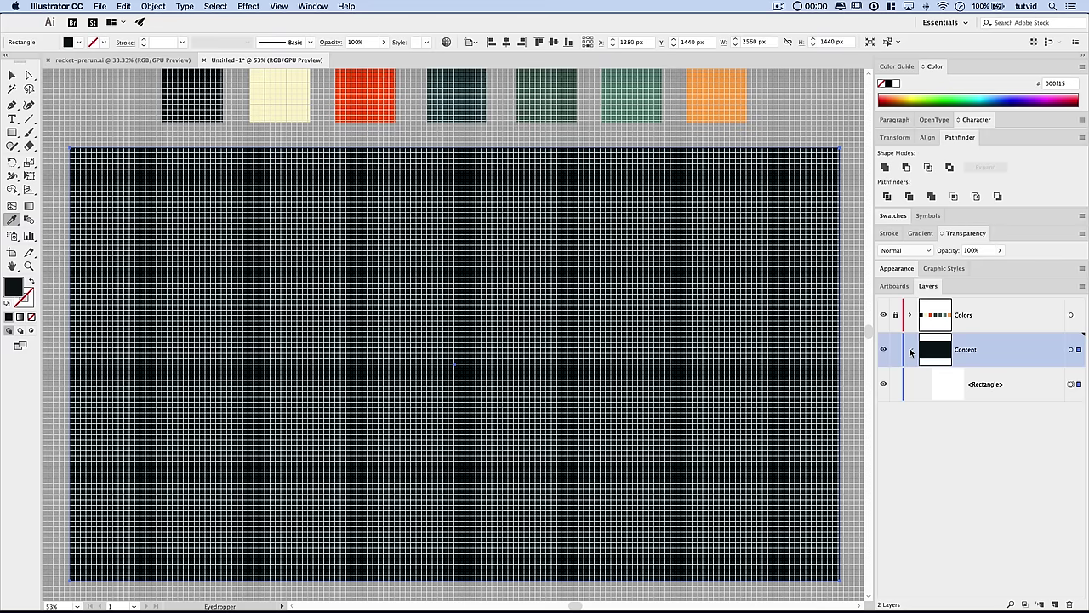
left_click(894, 385)
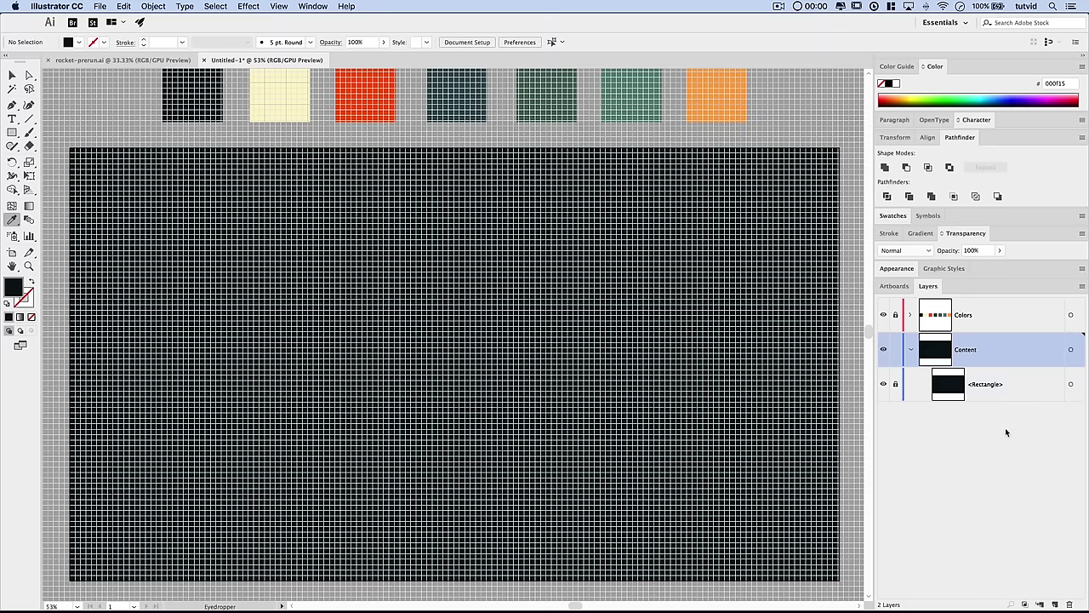
- Set the fill color to white (ffffff)
double_click(12, 287)
type("000d11")
type("ffffff")
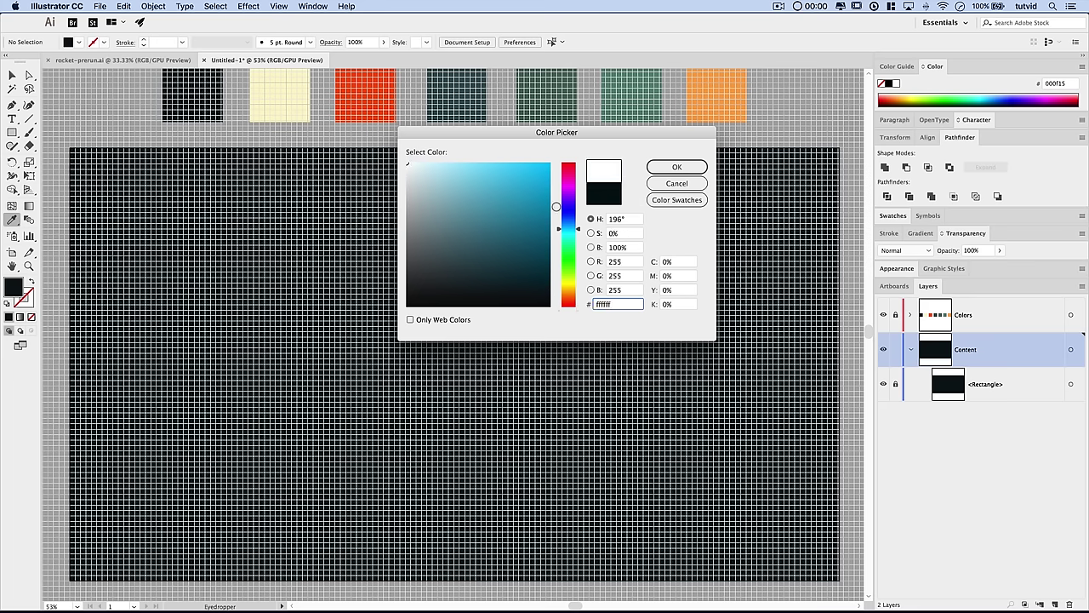
left_click(685, 166)
- Draw a closed half-body path with the Pen tool, about 54 x 342 px, curved on the left and straight on the right
left_click(12, 104)
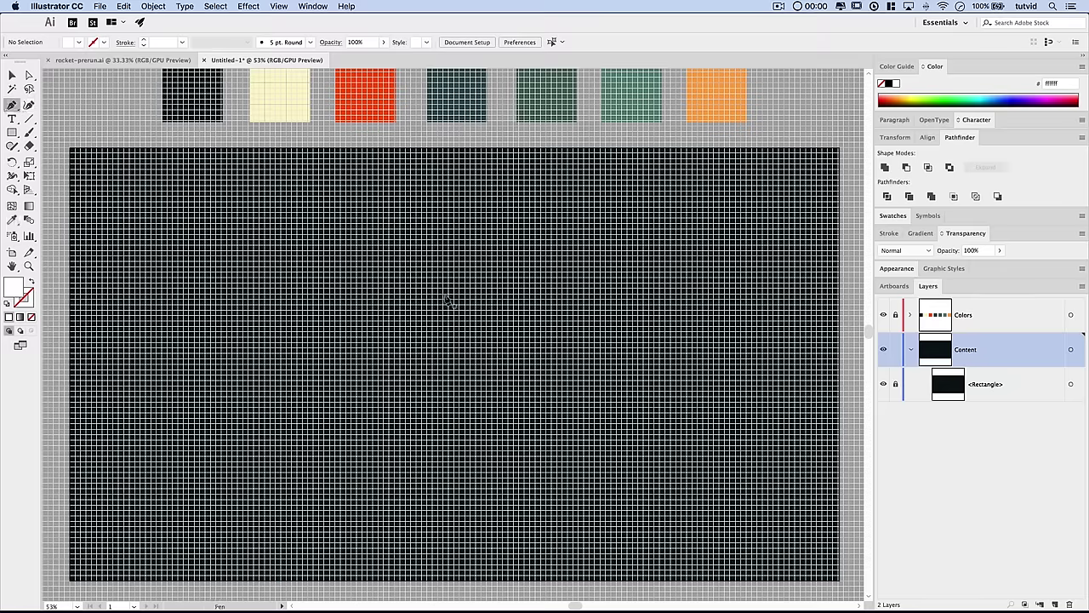
key("super+plus")
left_click_drag(422, 358, 425, 380)
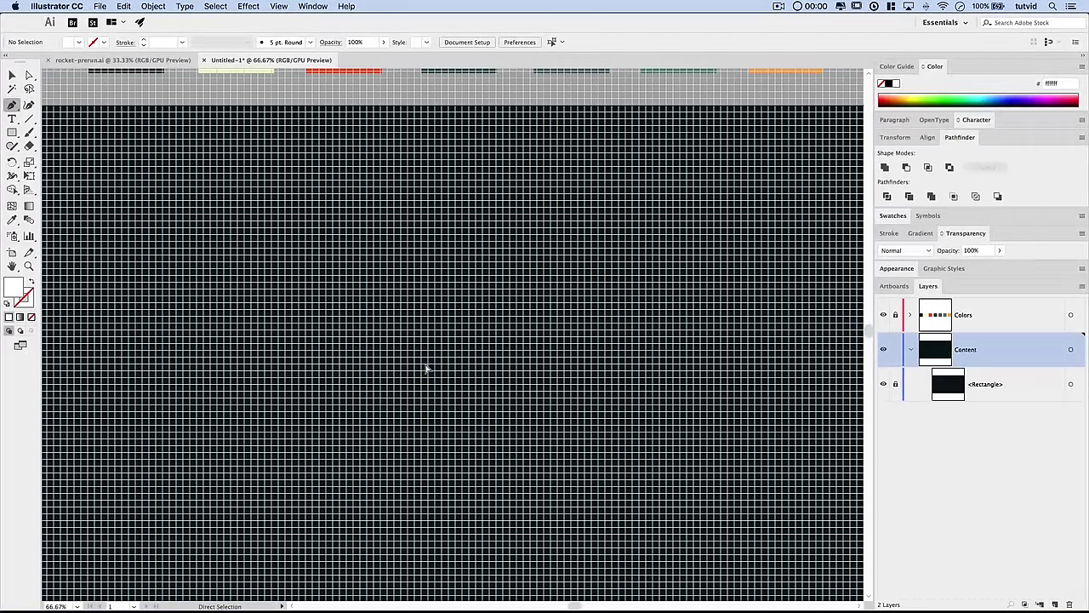
key("super+minus")
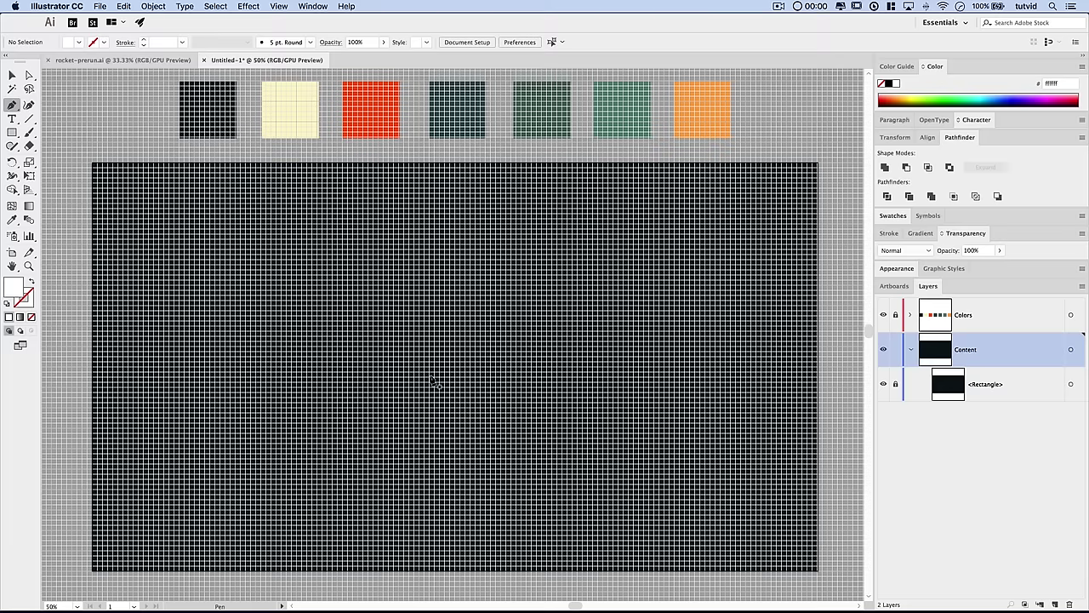
key("super+equal")
left_click_drag(462, 367, 467, 301)
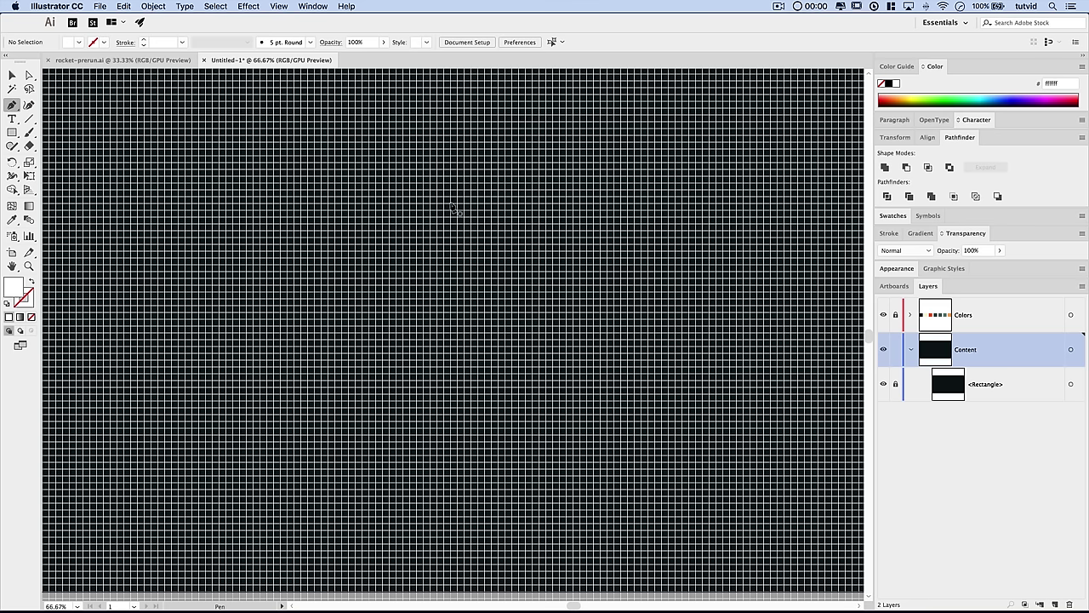
left_click_drag(435, 226, 456, 206)
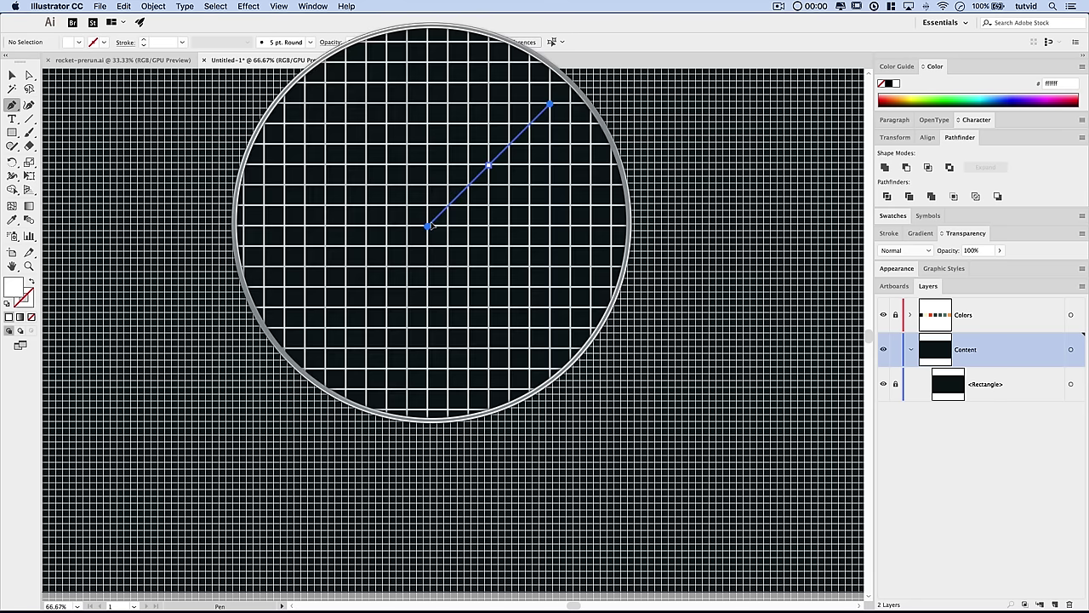
mouse_move(431, 225)
left_mouse_down()
mouse_move(452, 207)
mouse_move(426, 234)
left_mouse_up()
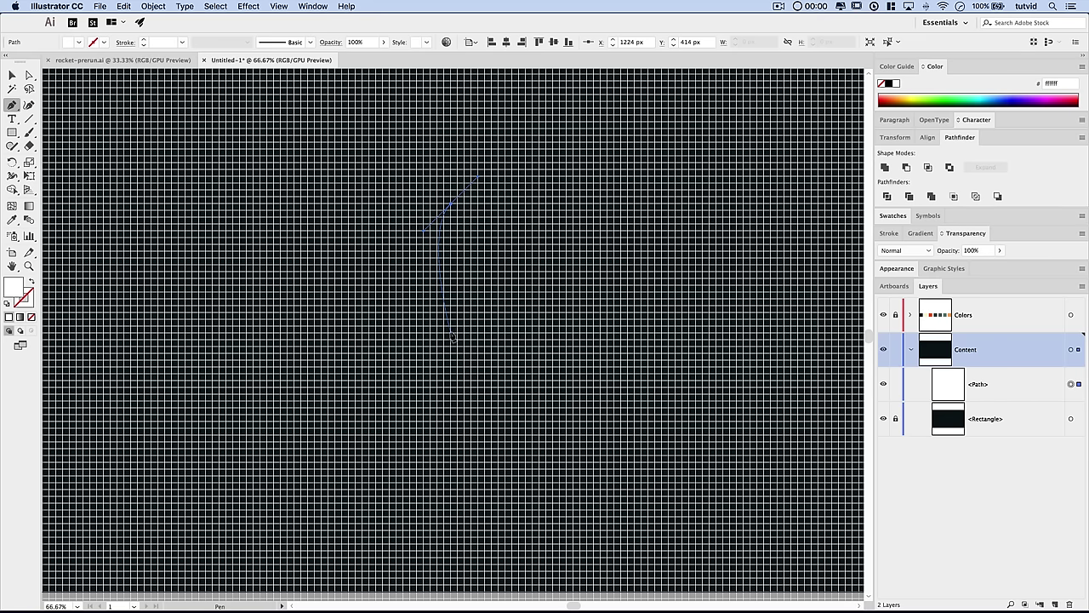
left_click_drag(450, 332, 477, 364)
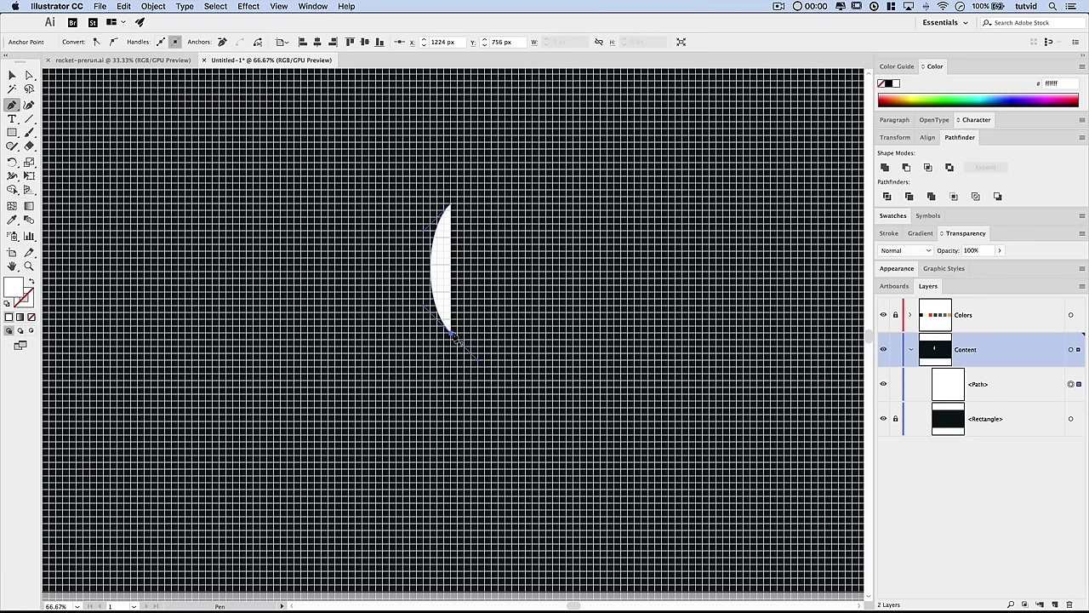
key("alt")
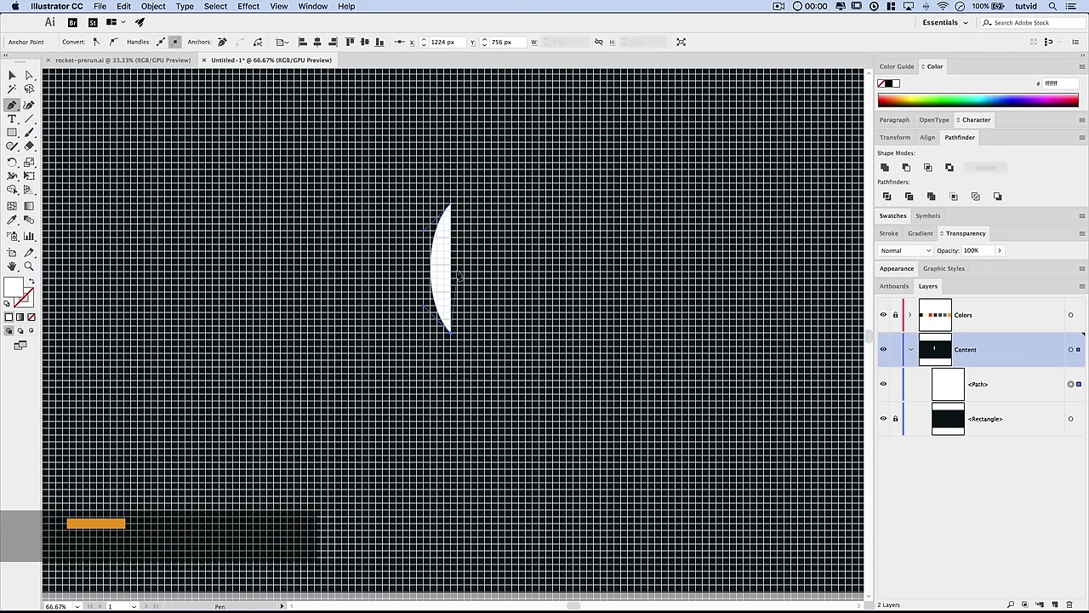
left_click(451, 205)
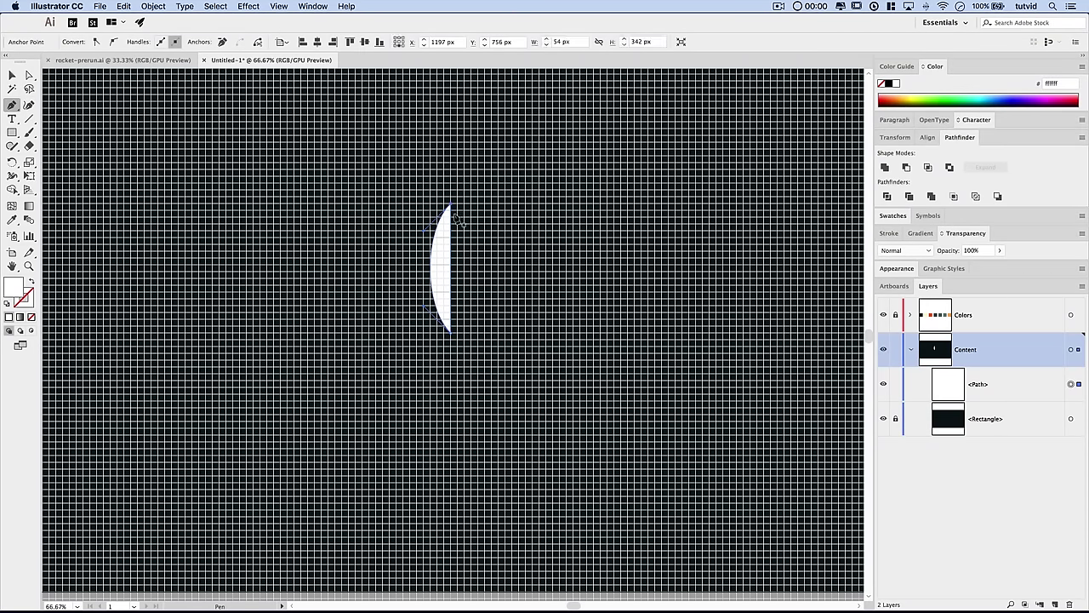
- Hide the grid and examine the white half-body shape within the artboard
key("super")
key("super+apostrophe")
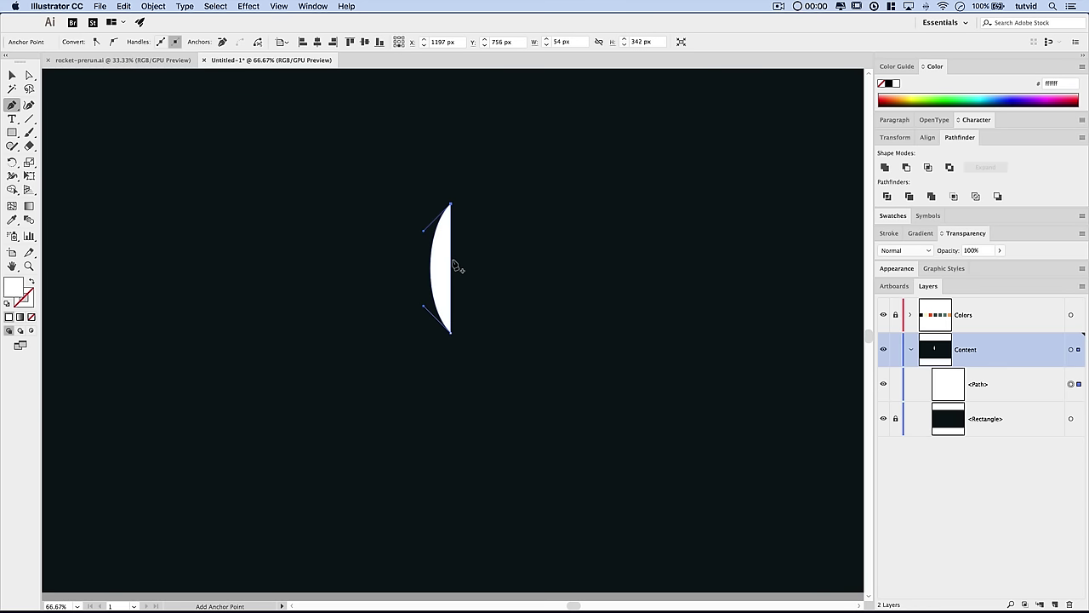
key("super+minus")
key("super+minus")
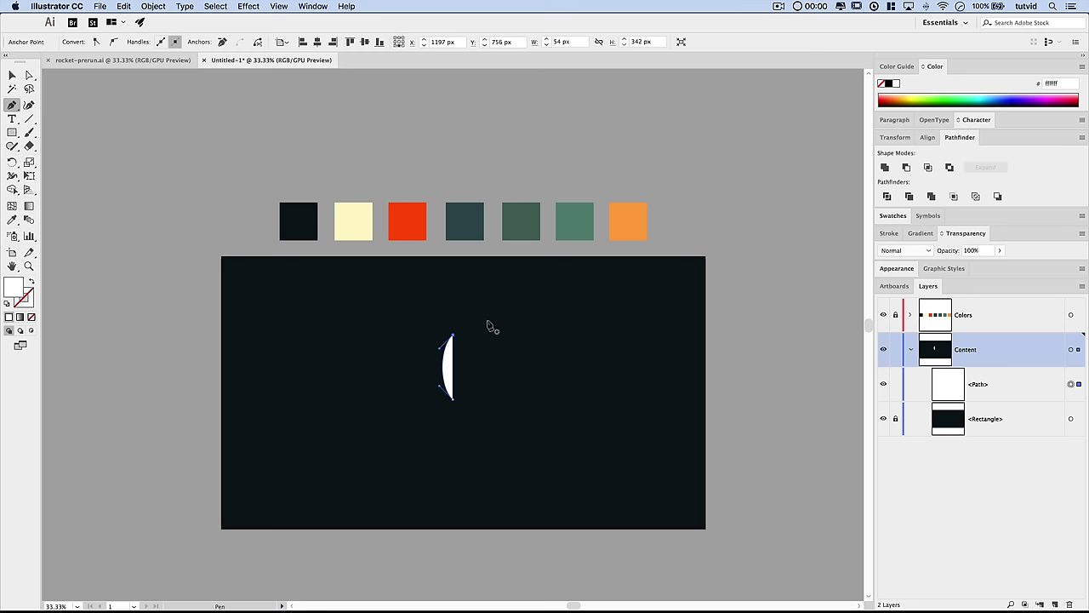
key("super+equal")
key("super+equal")
key("super+equal")
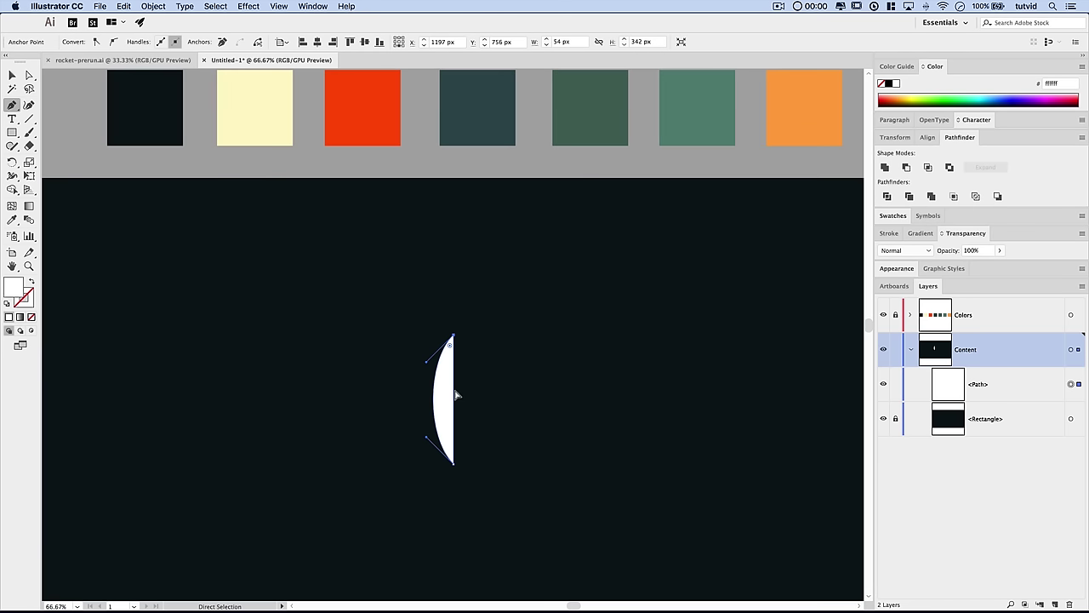
left_click_drag(440, 406, 428, 296)
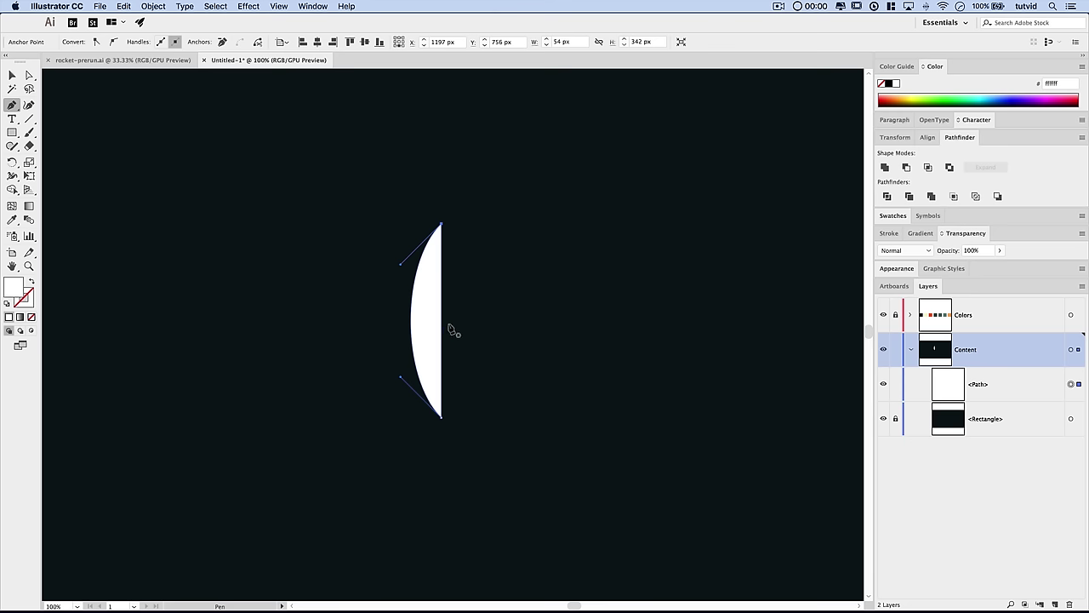
- Copy the white half-body shape and paste the copy directly in front
left_click(12, 75)
left_click(123, 6)
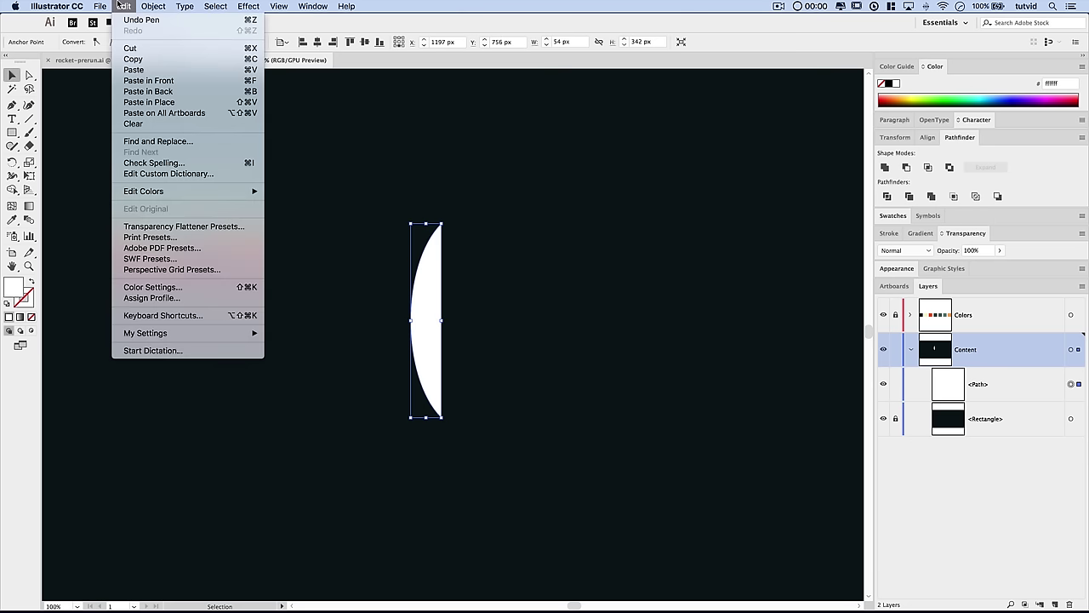
left_click(149, 62)
left_click(123, 6)
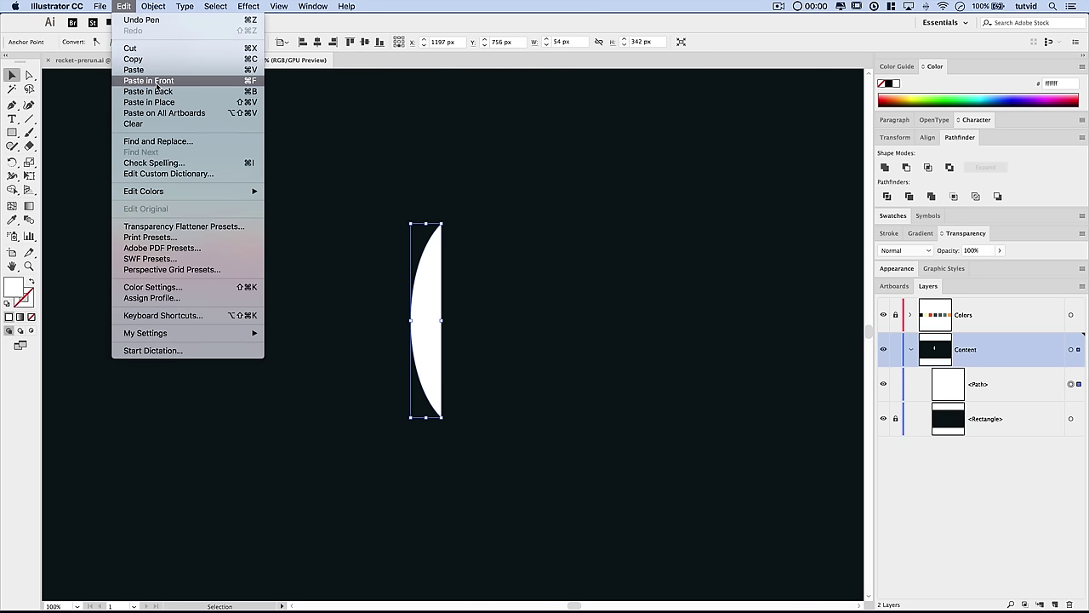
left_click(158, 85)
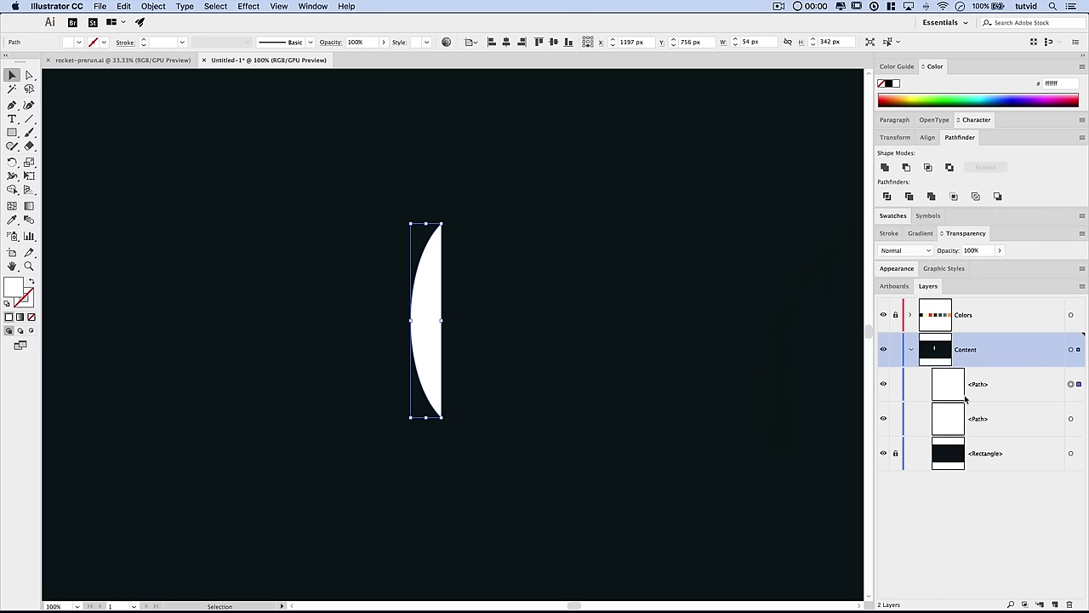
- Reflect the pasted half-body shape across the vertical axis
left_click(162, 7)
mouse_move(164, 21)
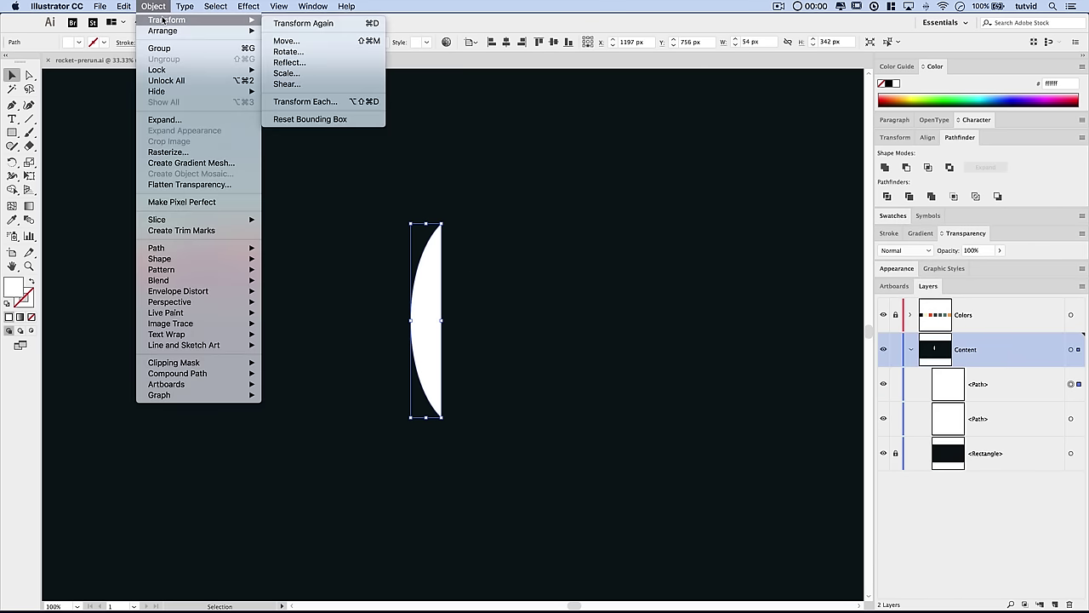
left_click(289, 62)
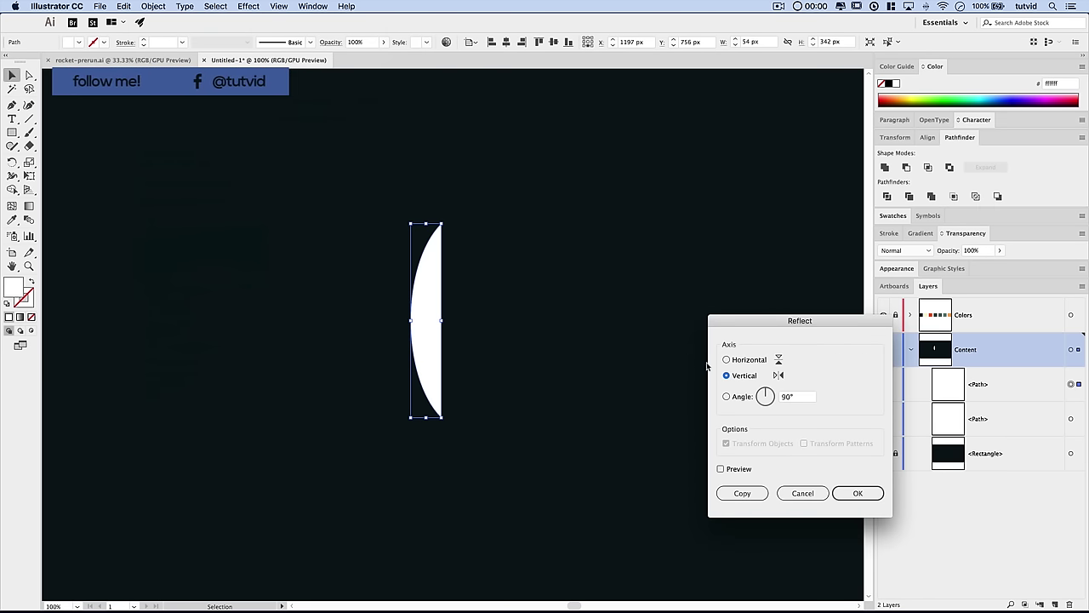
left_click_drag(737, 321, 656, 210)
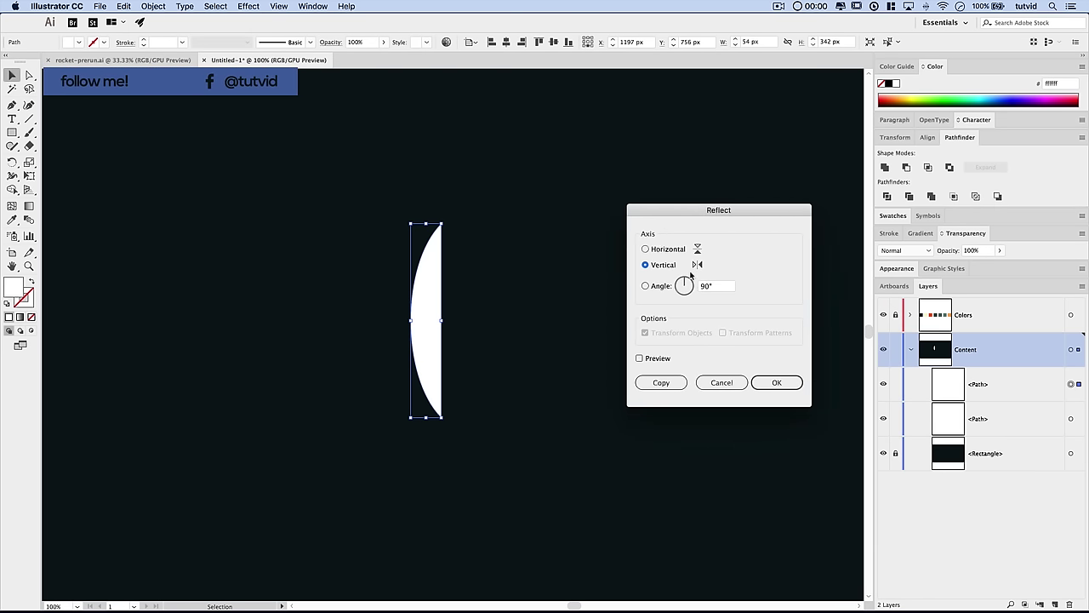
left_click(640, 358)
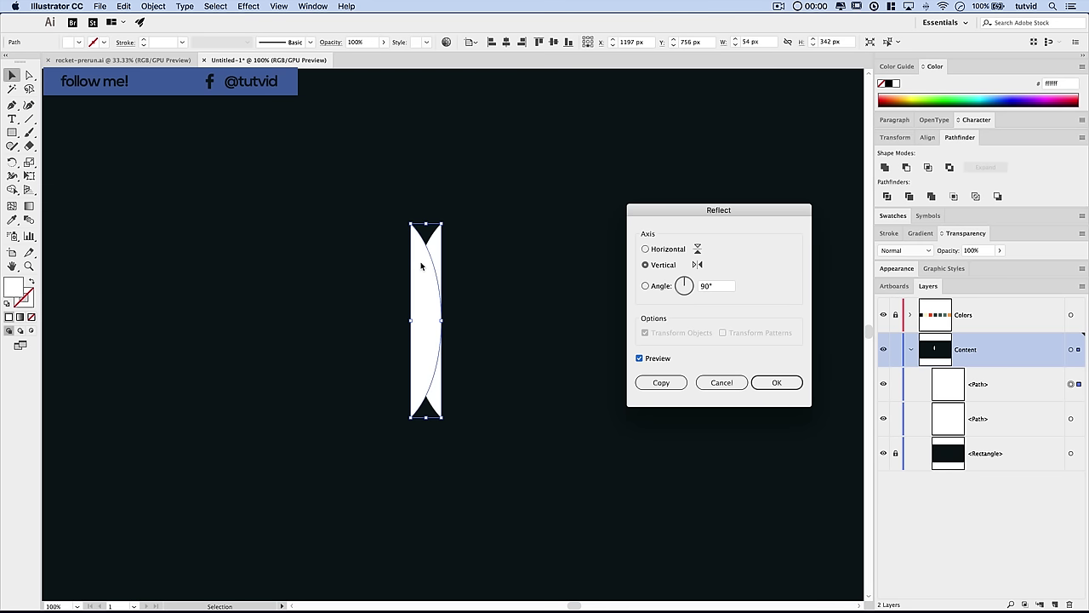
left_click(776, 382)
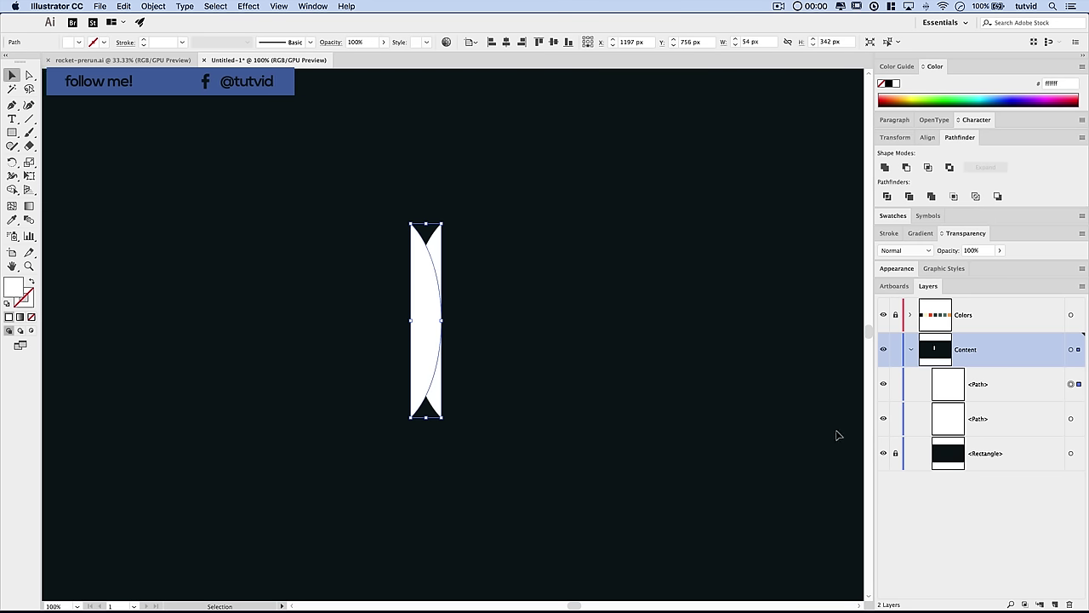
- Show the grid and move the reflected half to the right until its straight edge meets the original half's
key("a")
left_click(506, 340)
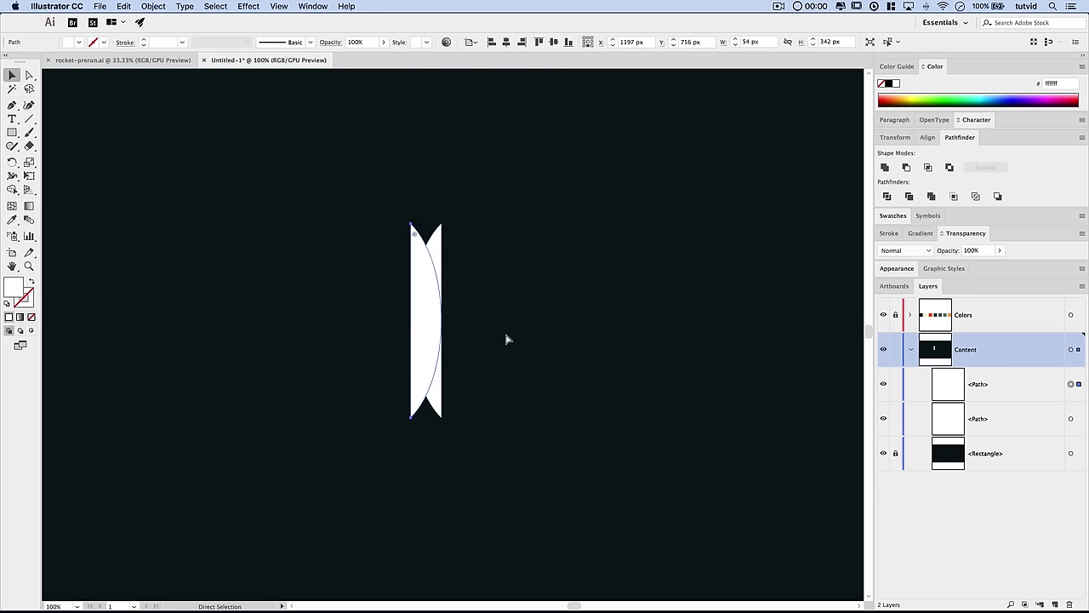
key("super+apostrophe")
key("v")
left_click(438, 285)
left_click_drag(425, 292, 496, 285)
left_click(496, 285)
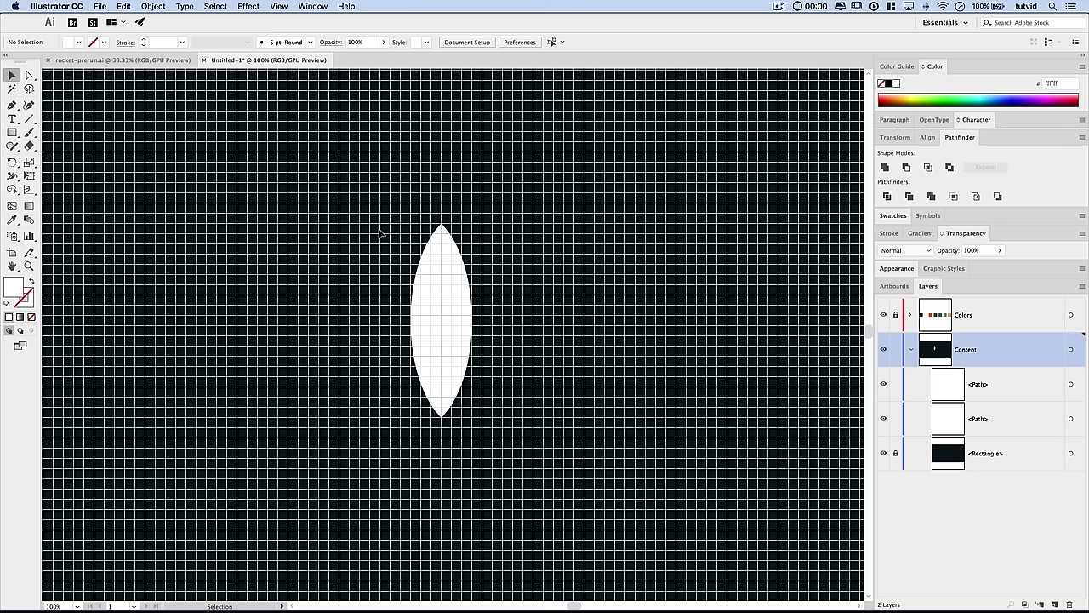
- Select both halves of the rocket body and widen them symmetrically about their center to 180 px
left_click(455, 293)
left_click(360, 212)
left_click(451, 286)
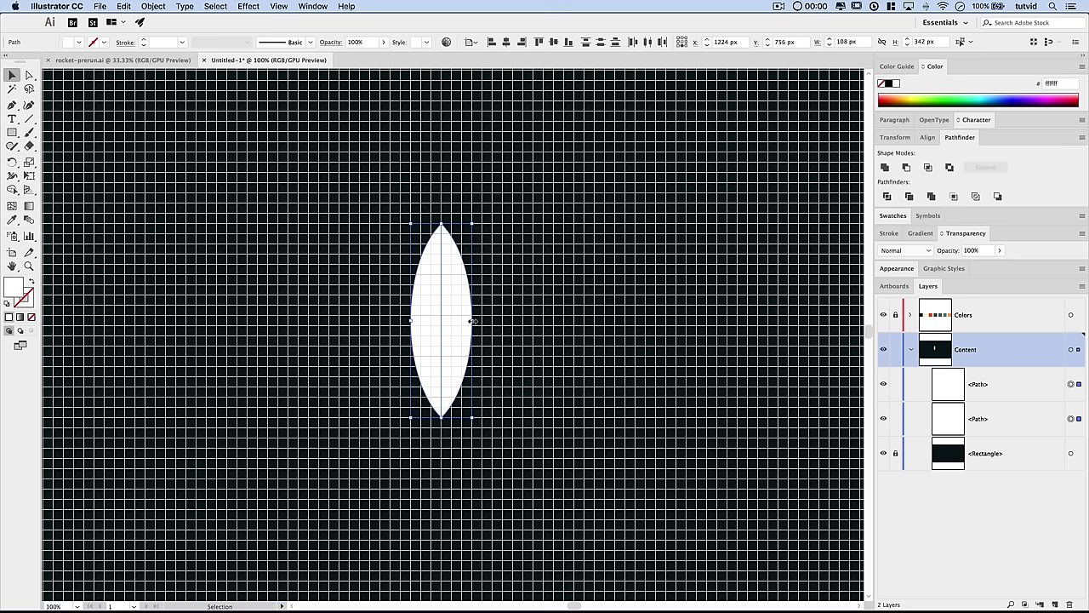
left_click_drag(472, 321, 492, 321)
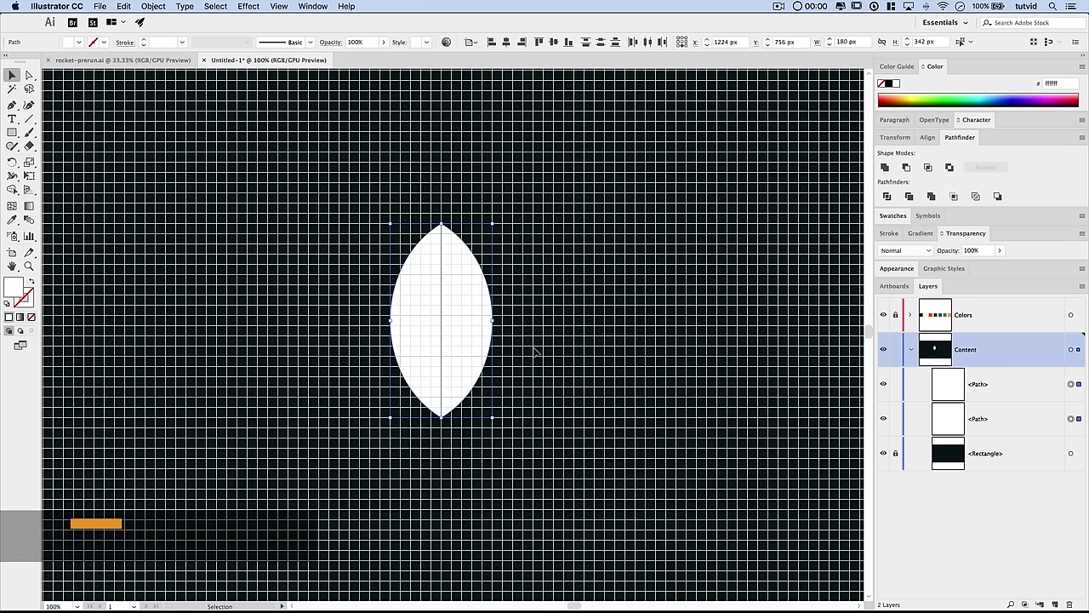
key("a")
key("super+minus")
key("super+minus")
key("super+minus")
key("super+minus")
key("super+equal")
key("super+equal")
key("super+equal")
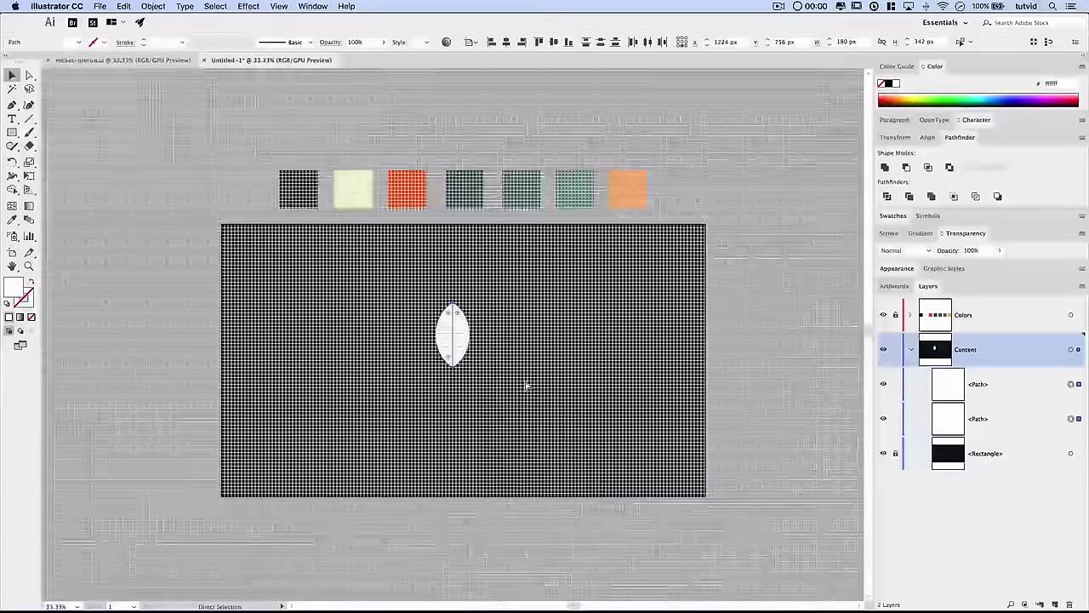
key("super+equal")
- Raise the top anchor points of both body halves until the rocket body is 378 px tall
key("v")
left_click(547, 360)
left_click(29, 75)
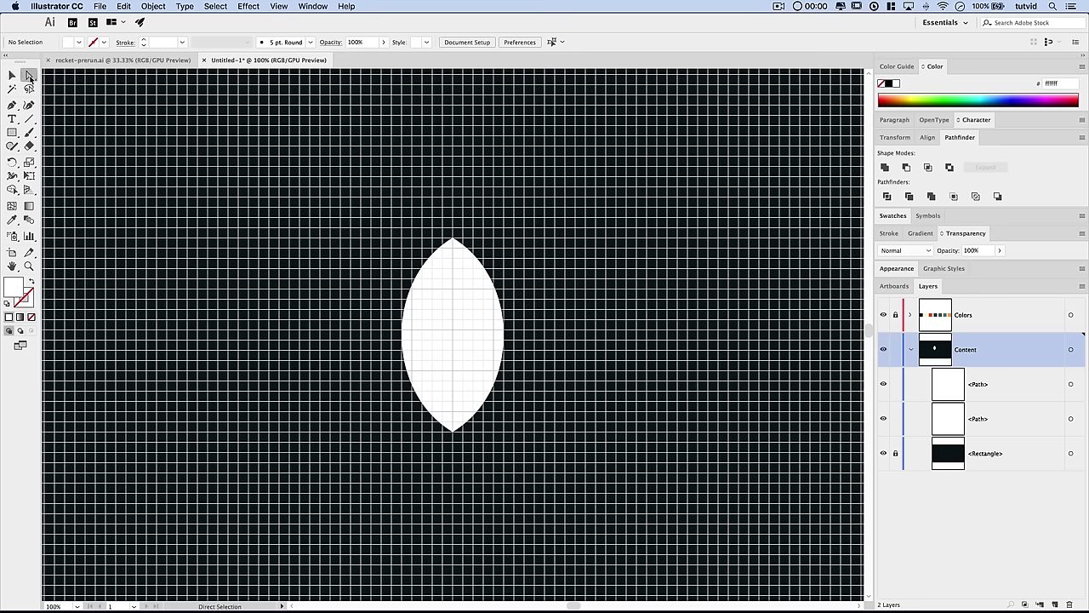
left_click(454, 241)
left_click(441, 222)
left_click(454, 241)
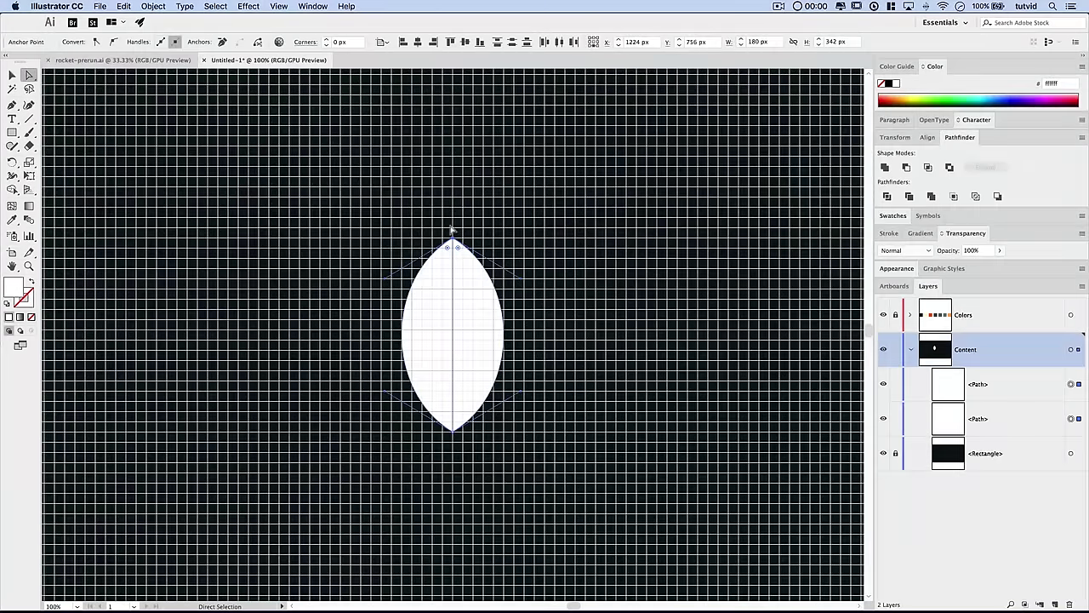
key("super")
key("shift+Up")
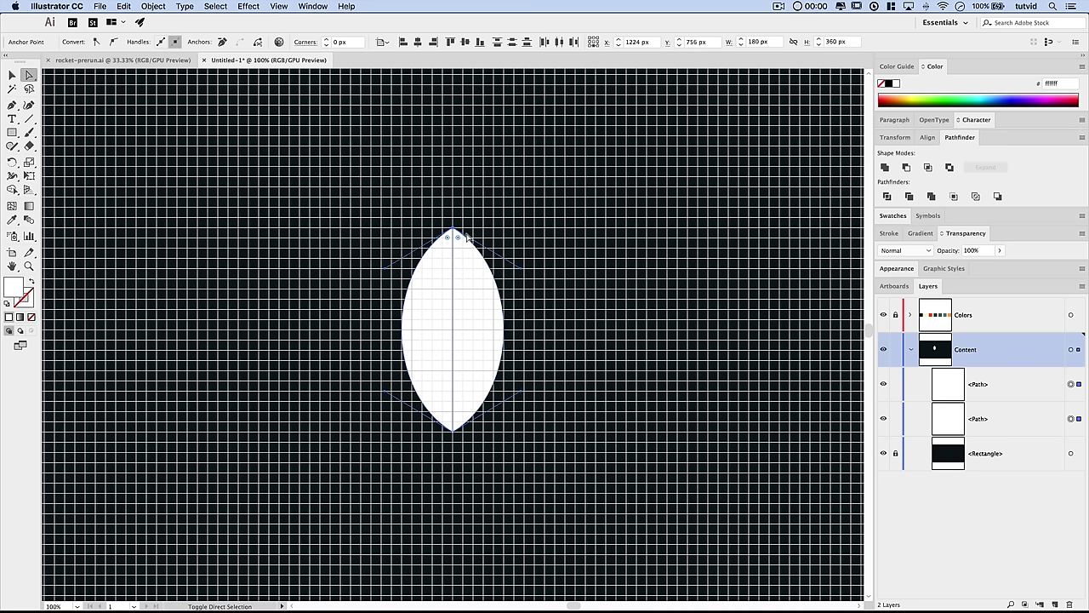
key("shift+Up")
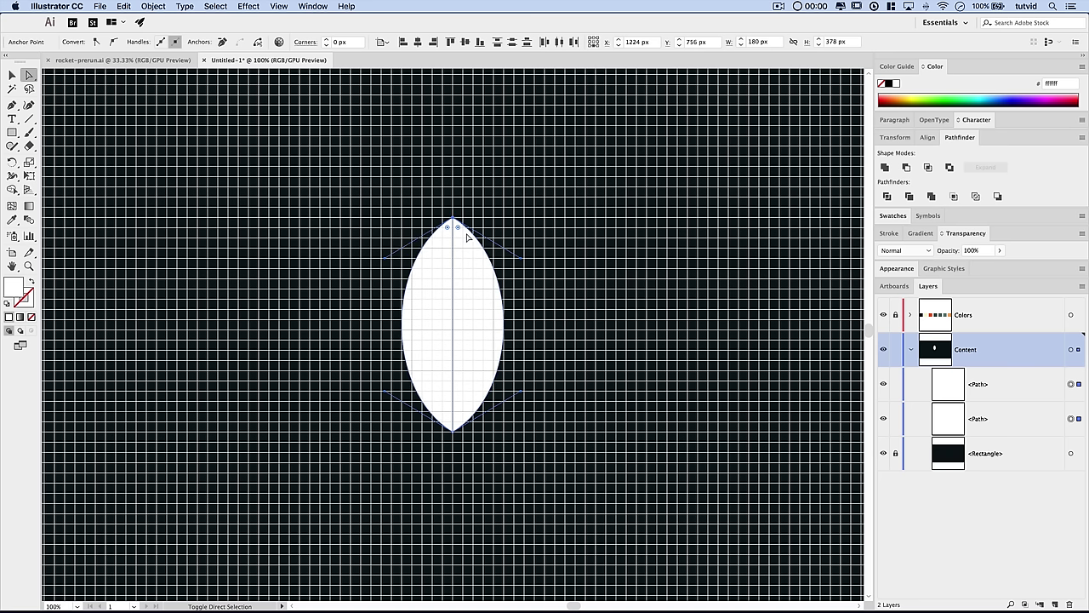
- Try shortening the rocket body by lowering its top anchor points, and return it to 378 px tall
key("shift+Down")
key("shift+Down")
key("shift+Down")
key("shift+Down")
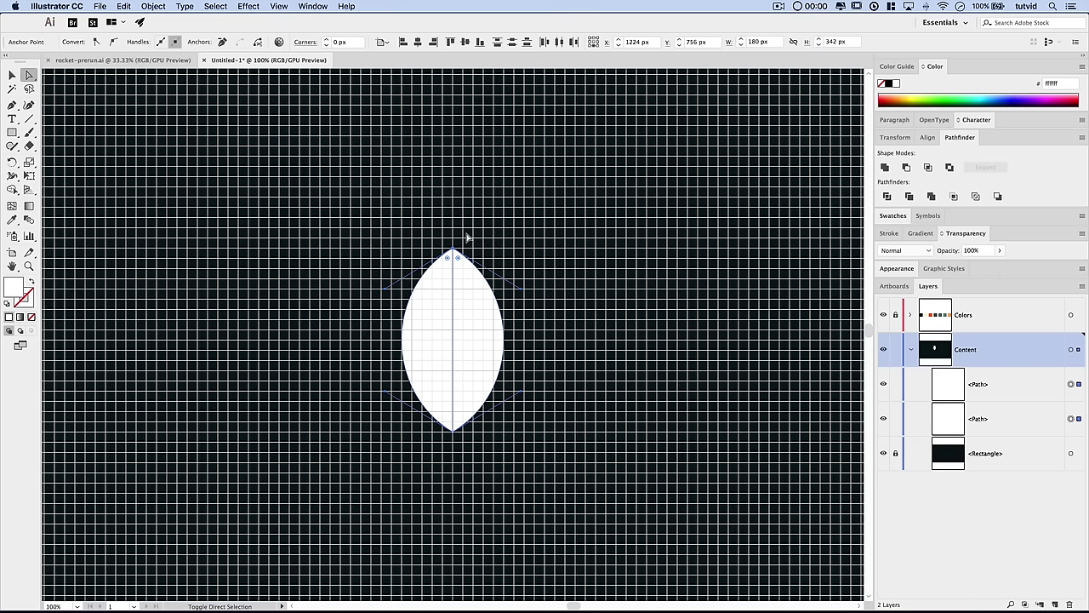
key("shift+Up")
key("shift+Up")
key("shift+Up")
key("shift+Up")
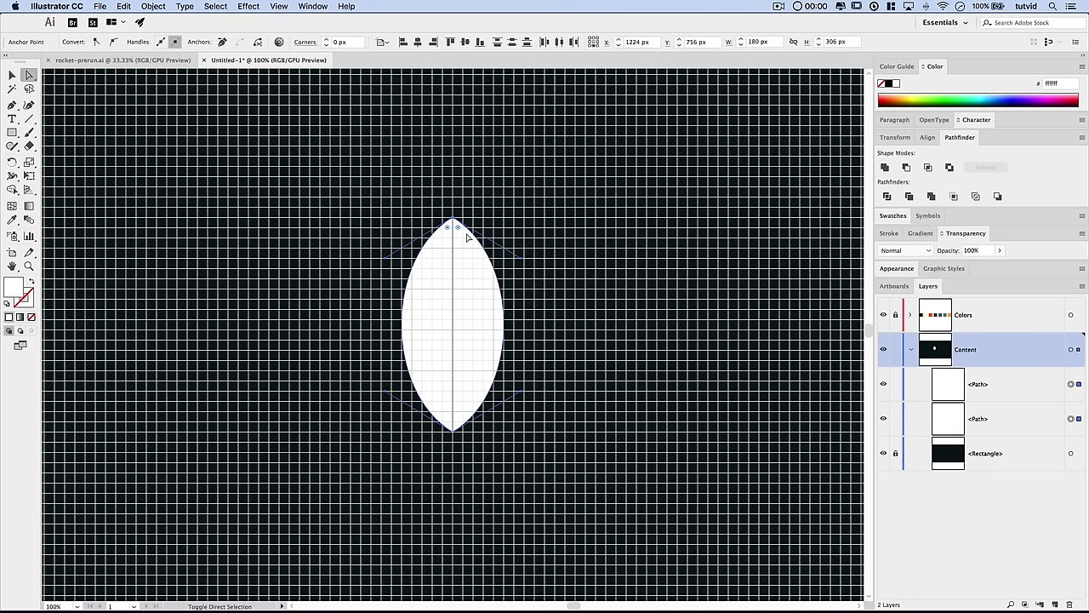
- Raise the bottom anchor point of both halves until the rocket body is 360 px tall
scroll(450, 306, "down", 2)
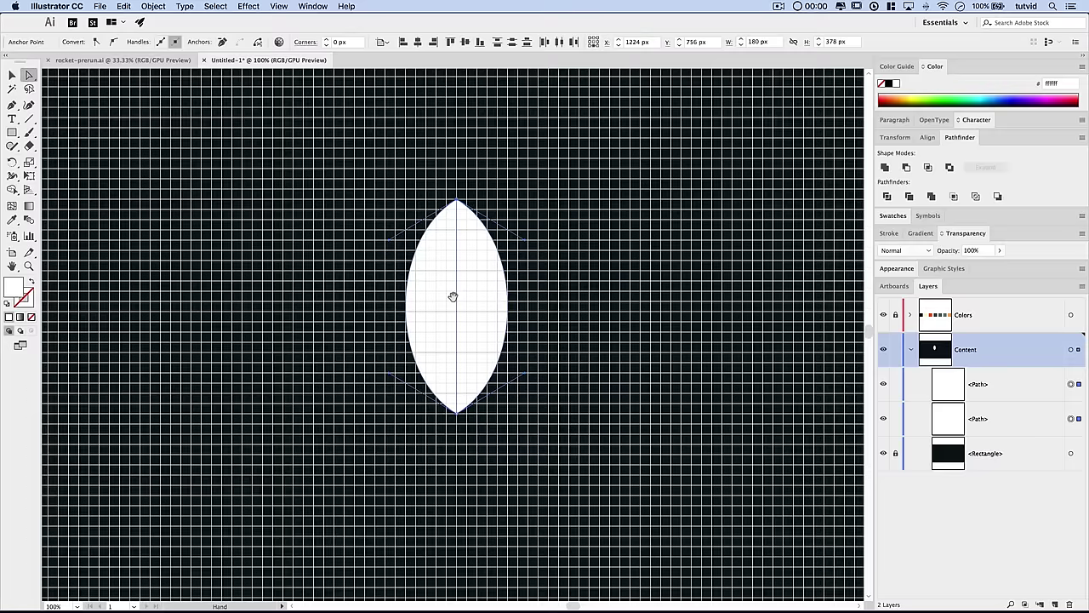
left_click(456, 412)
key("Up")
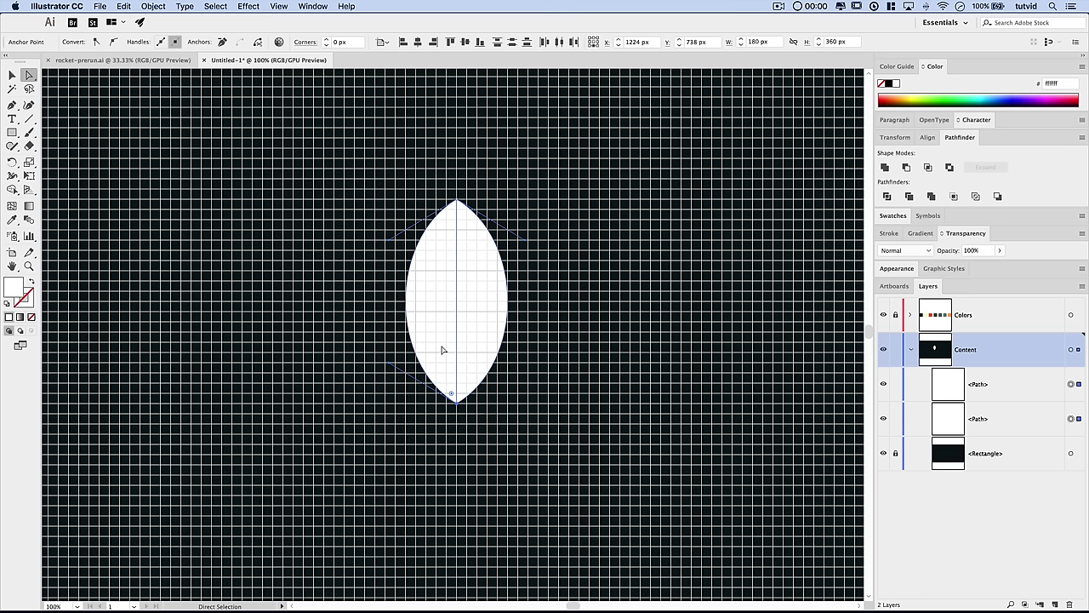
left_click(548, 320)
- Select both body halves and combine them into one shape with Pathfinder Merge
key("v")
left_click_drag(417, 225, 521, 309)
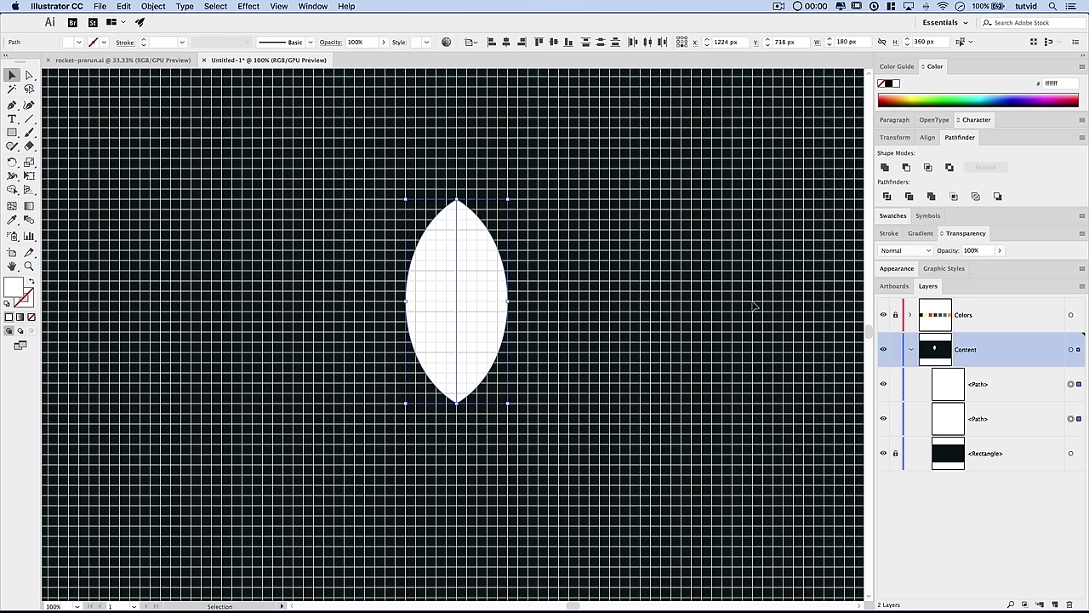
left_click(930, 196)
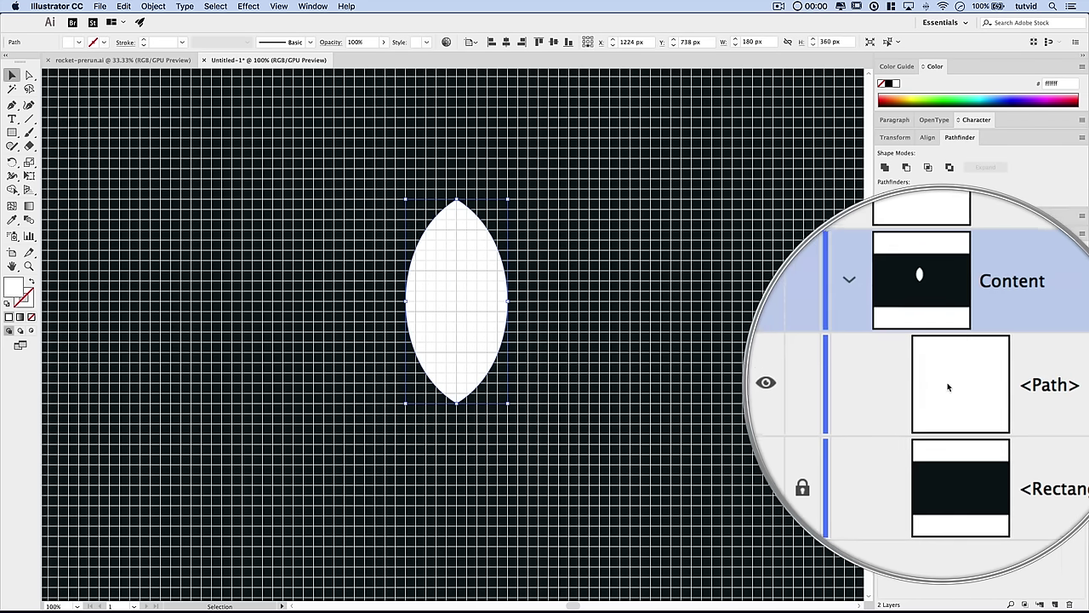
left_click(478, 474)
- Try raising the merged body's bottom anchor point by one grid square
left_click(29, 76)
left_click(457, 405)
key("shift+Up")
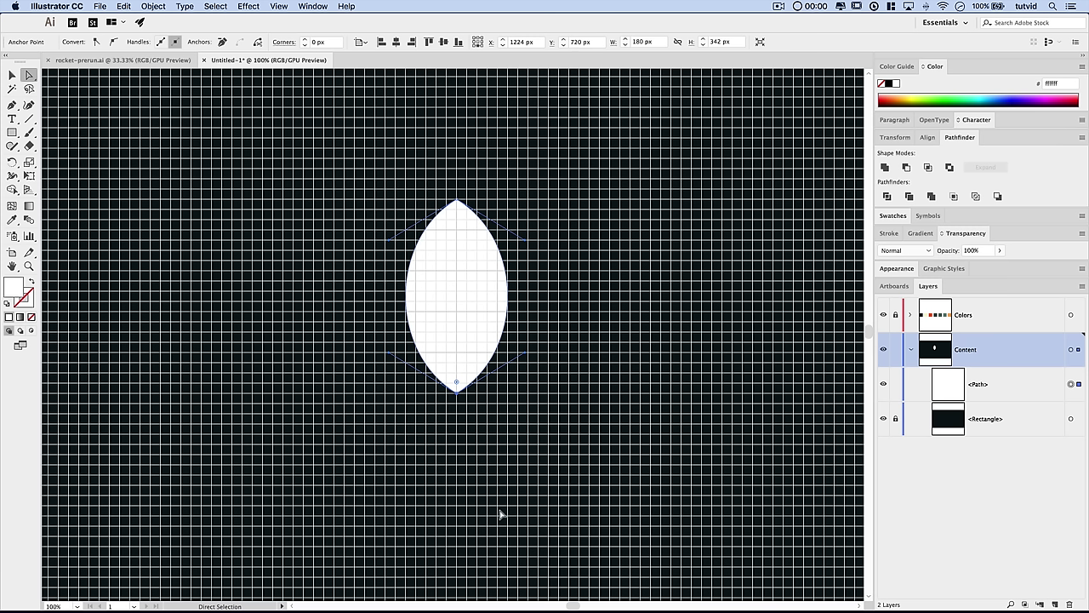
key("super+z")
key("super+shift+z")
key("super+z")
key("super+shift+z")
key("super+z")
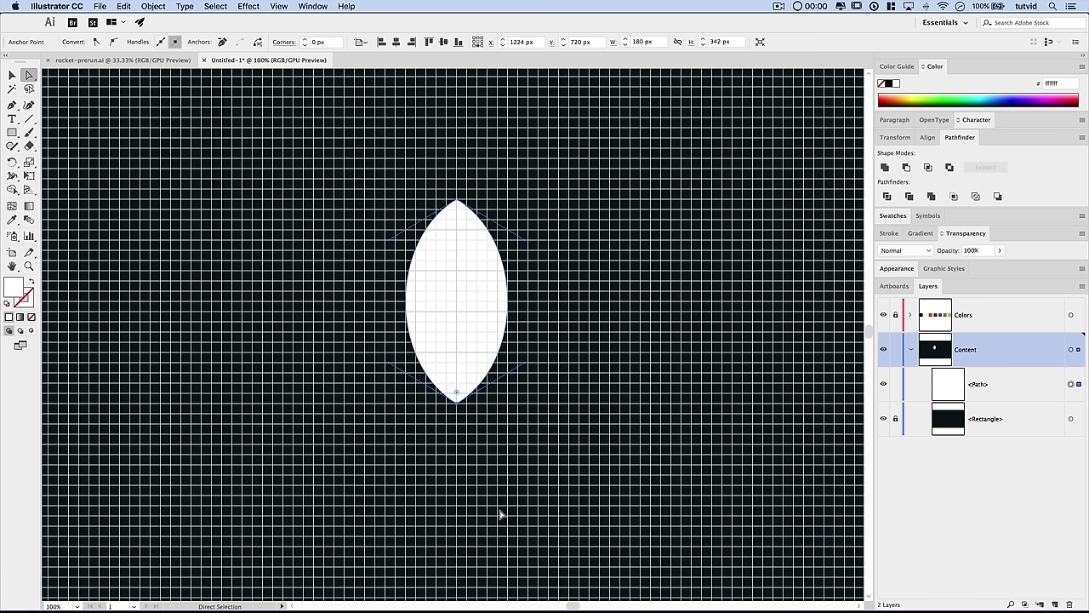
left_click(534, 332)
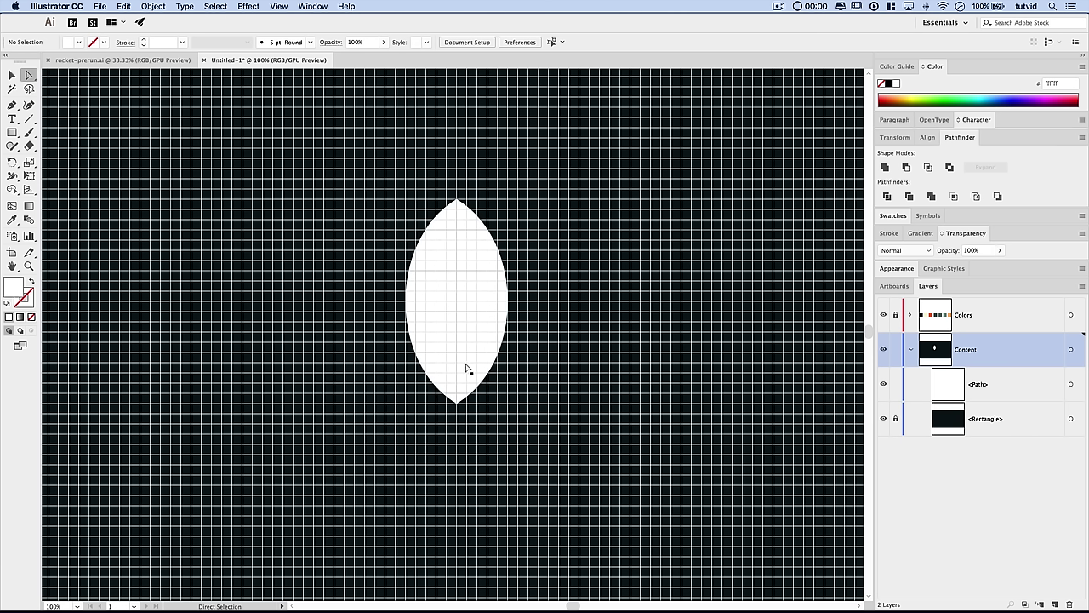
- Draw a 324 x 90 px rectangle over the body's lower tip and center it on the body, covering the bottom two grid squares
left_click(13, 133)
left_click_drag(374, 440, 559, 394)
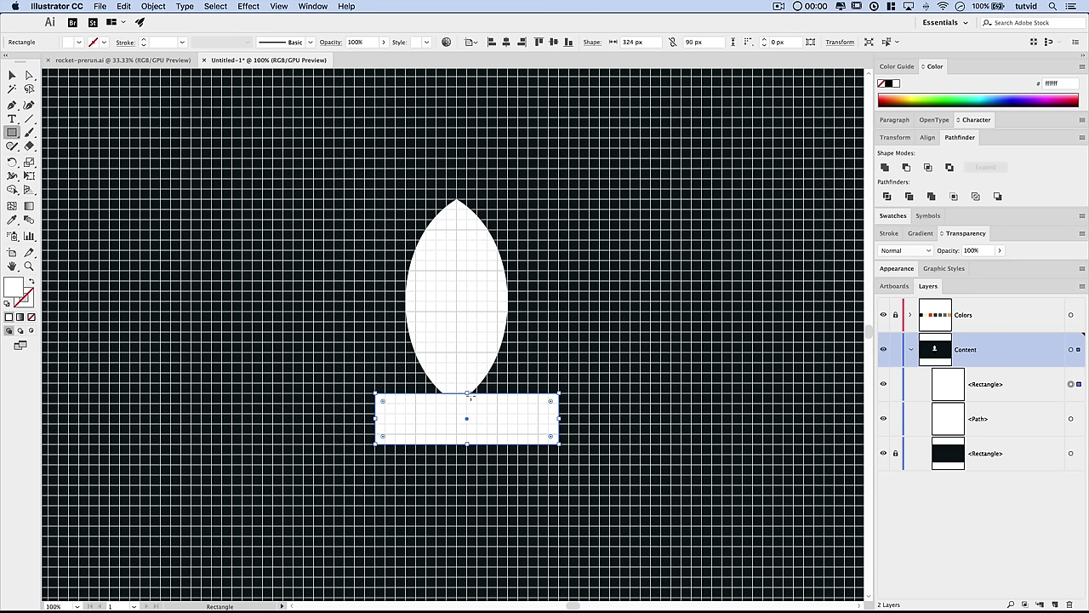
key("v")
left_click_drag(477, 417, 467, 407)
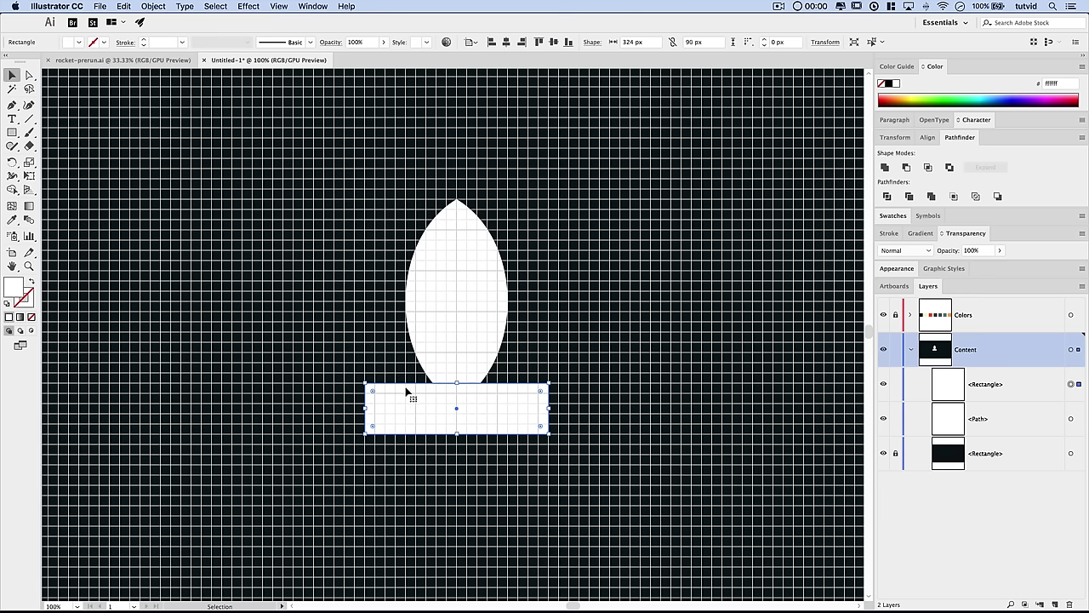
- Subtract the rectangle from the rocket body with Minus Front to flatten its base, and hide the grid
left_click_drag(372, 290, 573, 491)
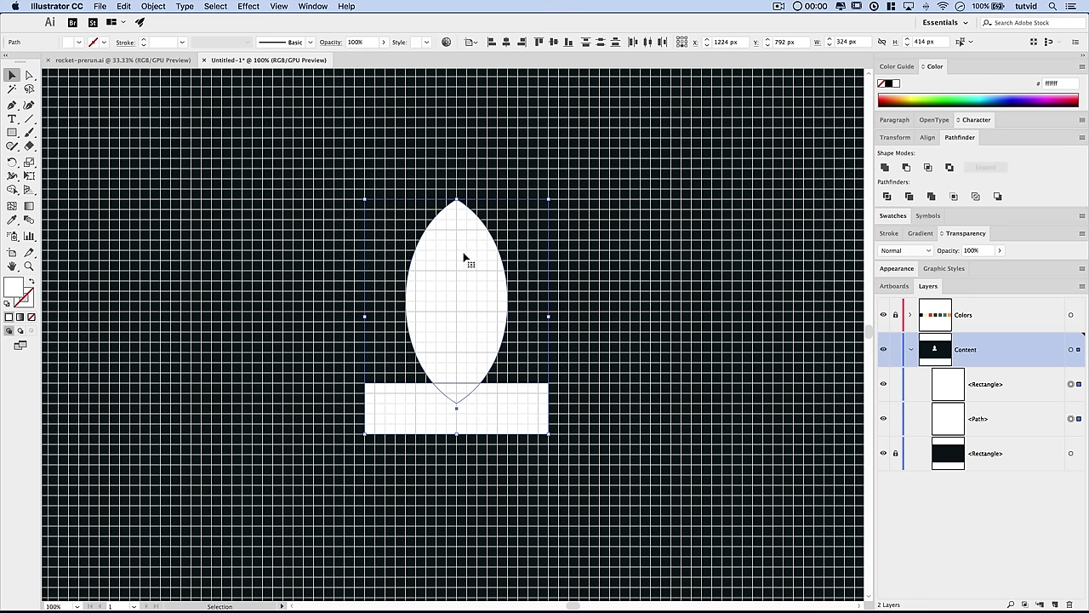
left_click(906, 167)
left_click(477, 404)
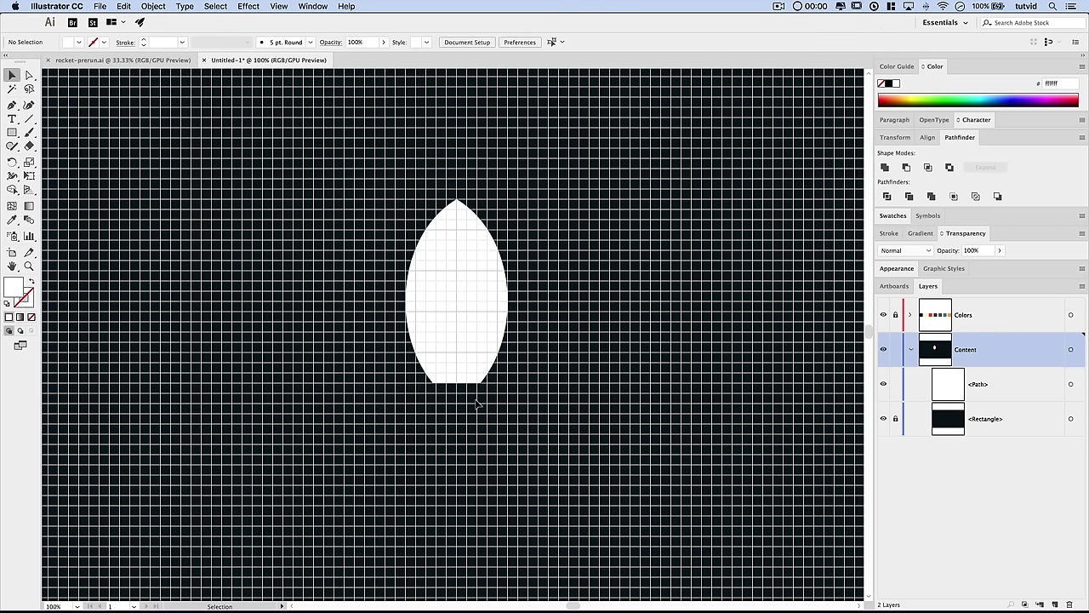
key("super+apostrophe")
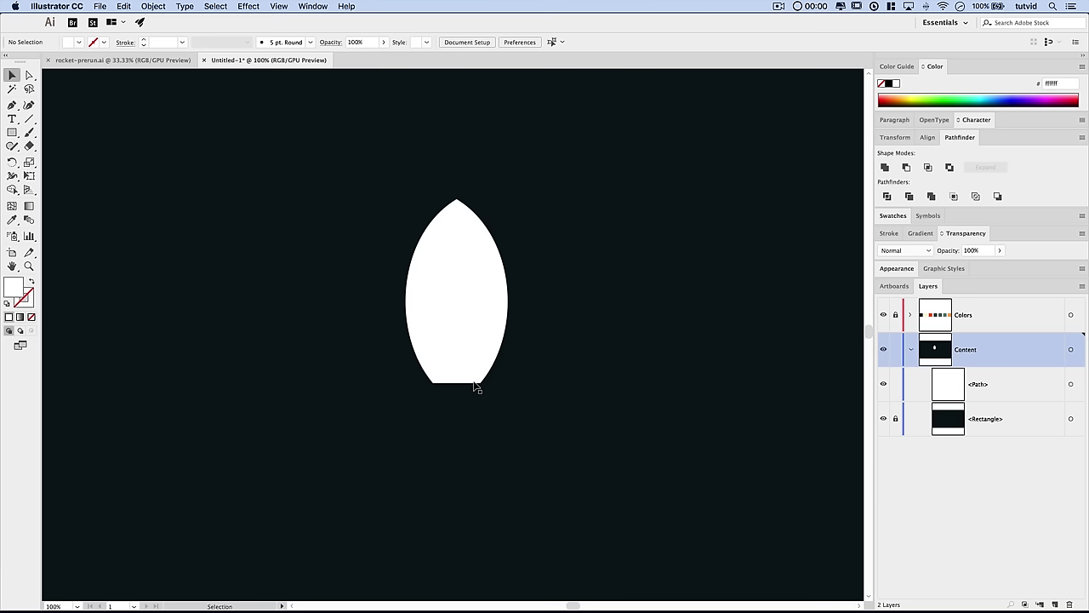
- Copy the flat-based rocket body and paste the copy directly in front
left_click(461, 280)
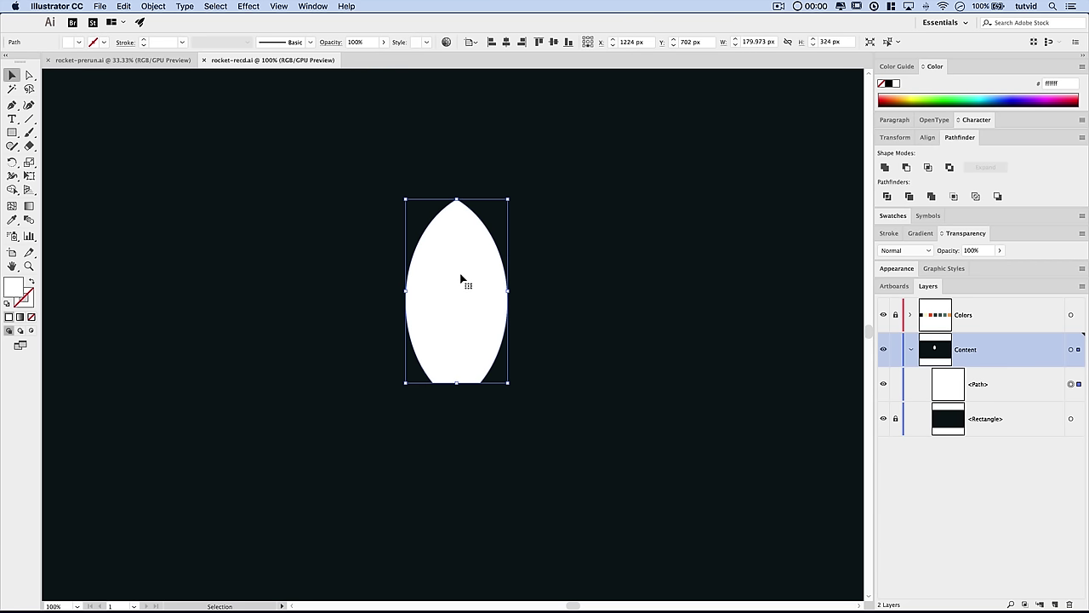
left_click(124, 6)
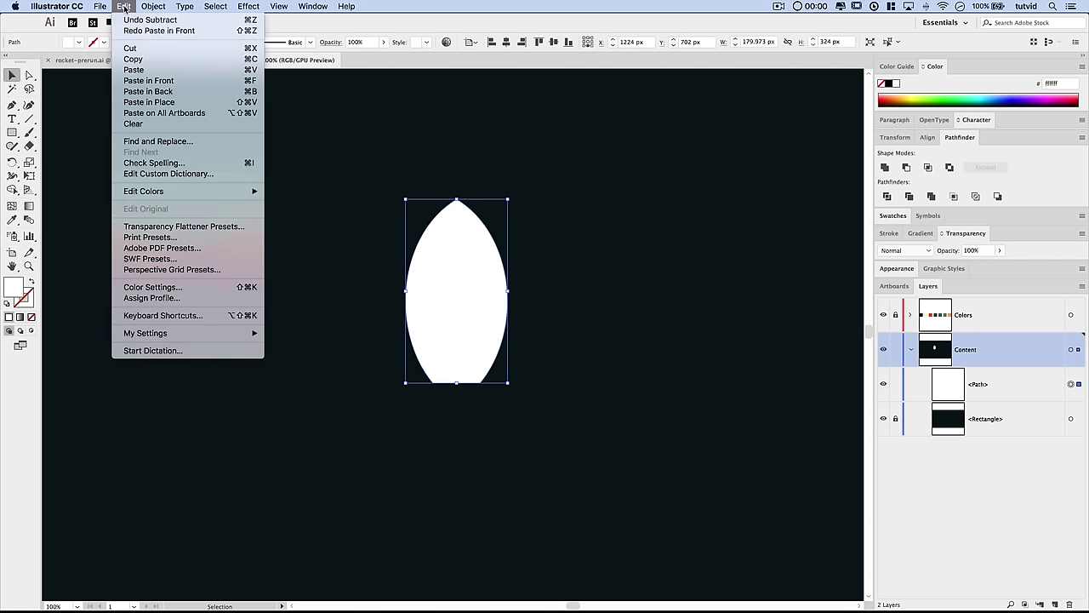
left_click(146, 80)
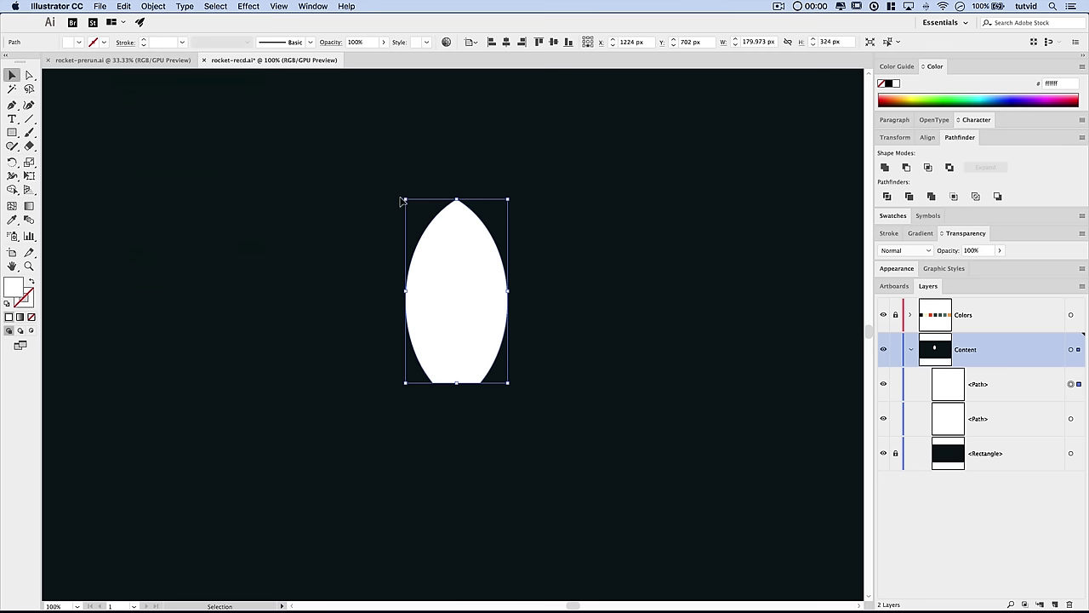
left_click(12, 133)
left_click(383, 160)
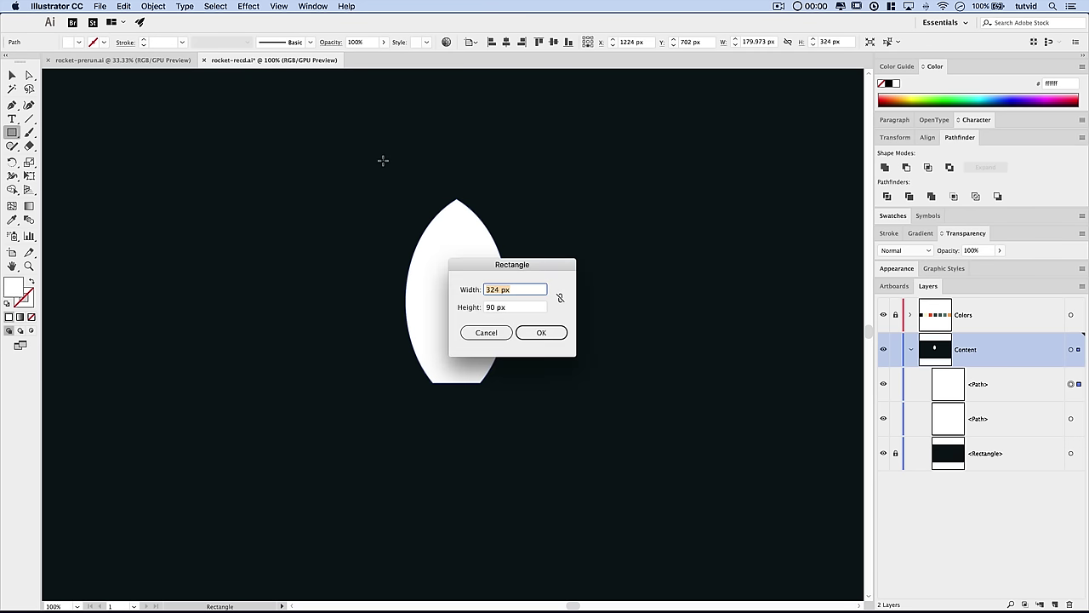
left_click(484, 332)
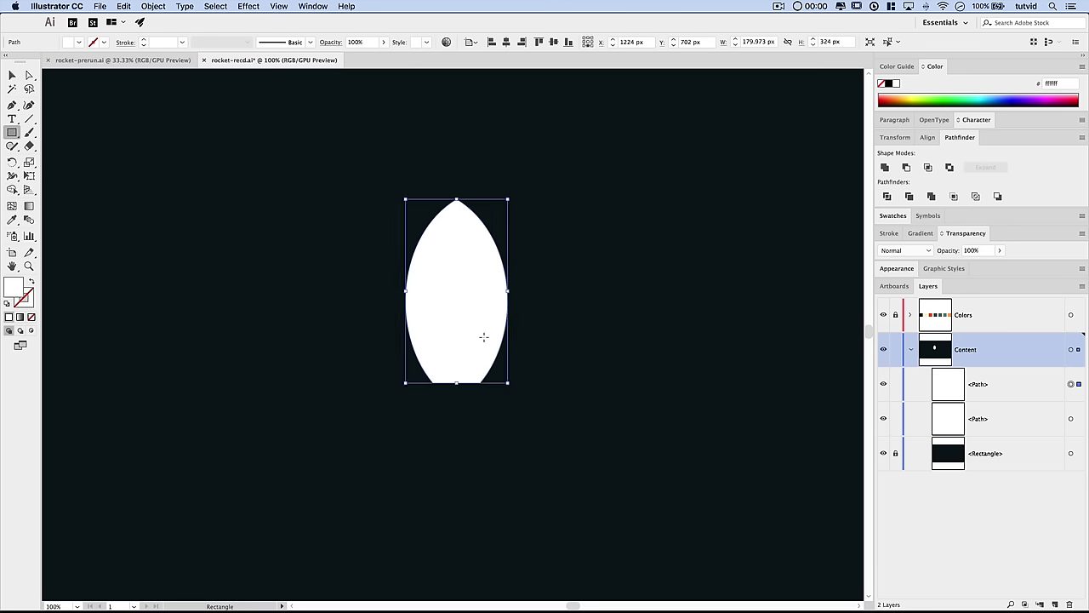
- Show the grid and draw a 162 x 522 px rectangle covering the left half of the body up to its vertical centerline
key("super+apostrophe")
left_click_drag(386, 162, 457, 454)
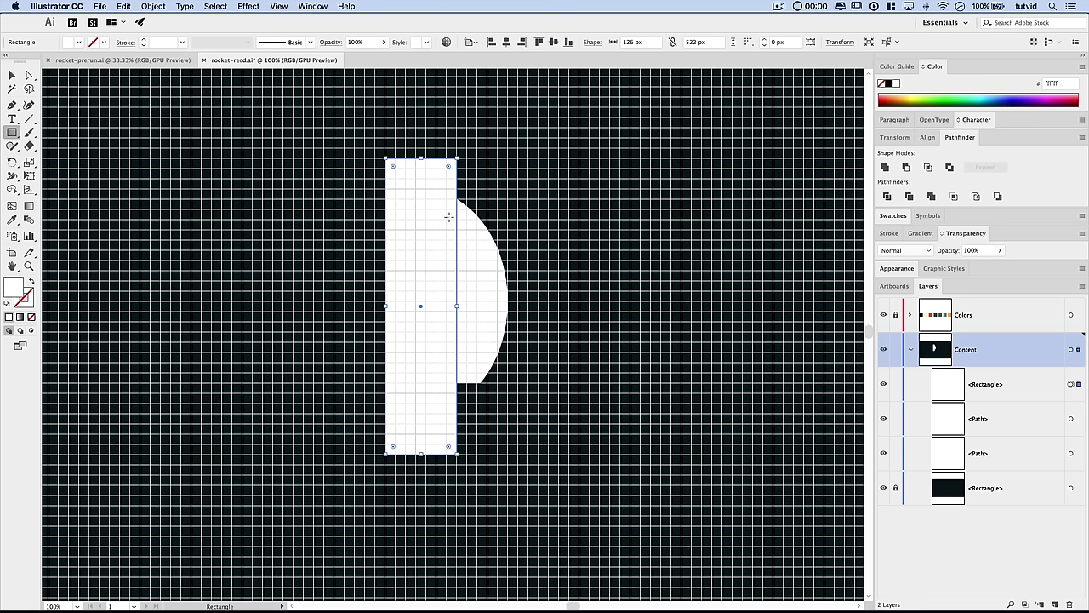
key("Delete")
mouse_move(366, 128)
left_mouse_down()
mouse_move(447, 357)
mouse_move(457, 423)
left_mouse_up()
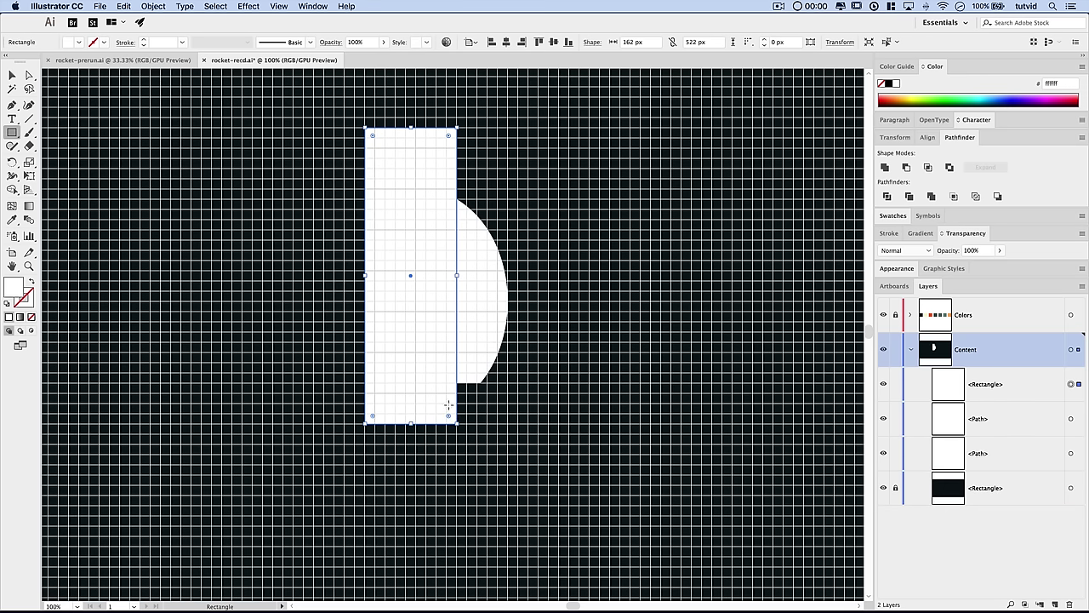
- Select the rectangle together with the front body copy and intersect them, keeping only the left half
key("v")
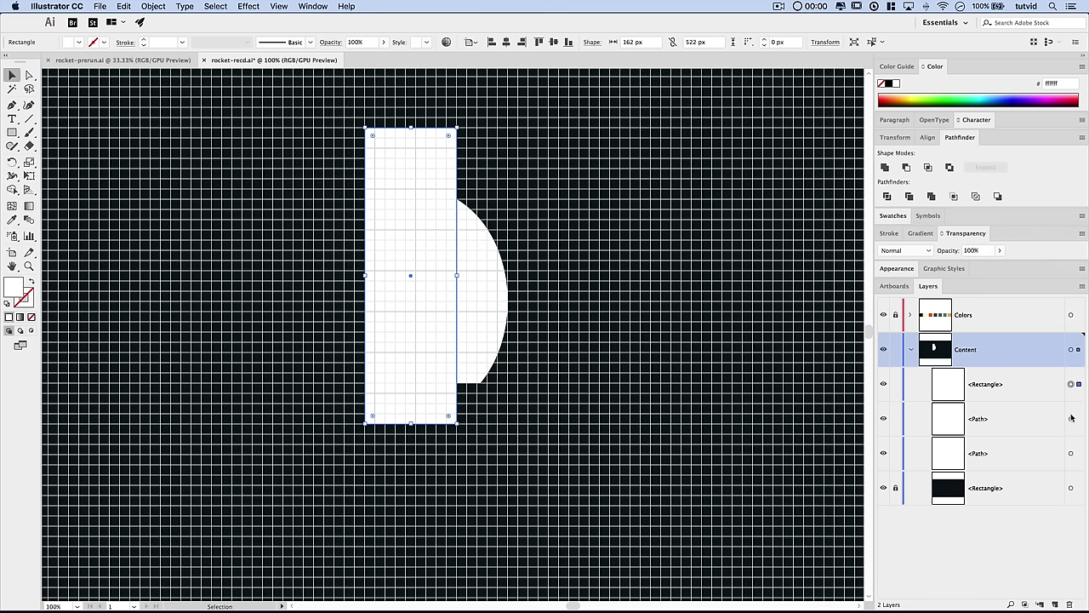
left_click(1071, 420, "shift")
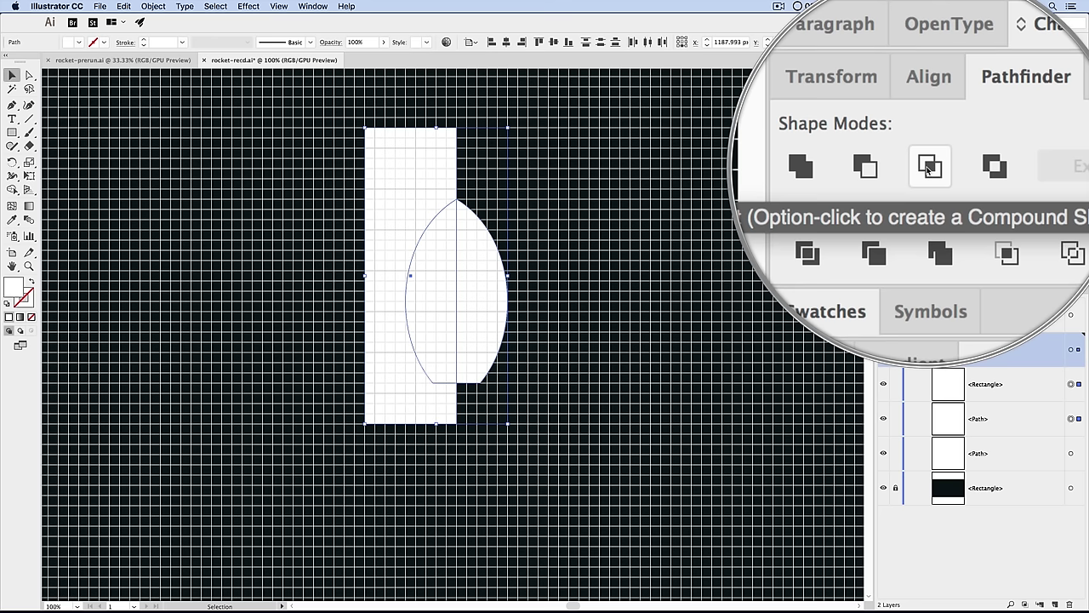
left_click(927, 167)
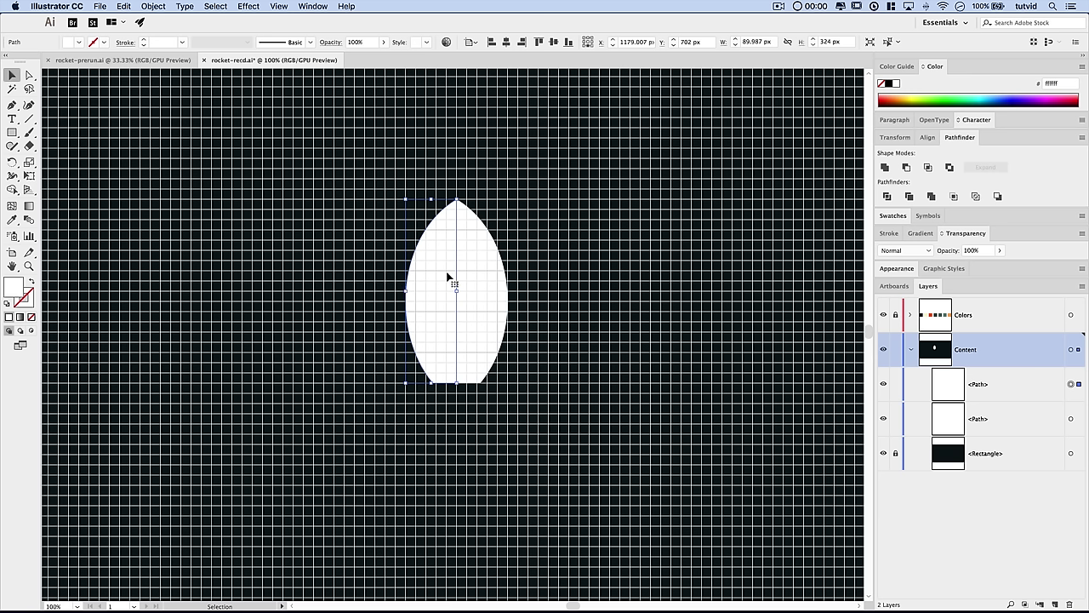
- Hide the grid and use the Eyedropper to color the left half dark green and the full body behind it lighter green from the palette
key("a")
key("super+minus")
key("v")
left_click_drag(513, 253, 472, 326)
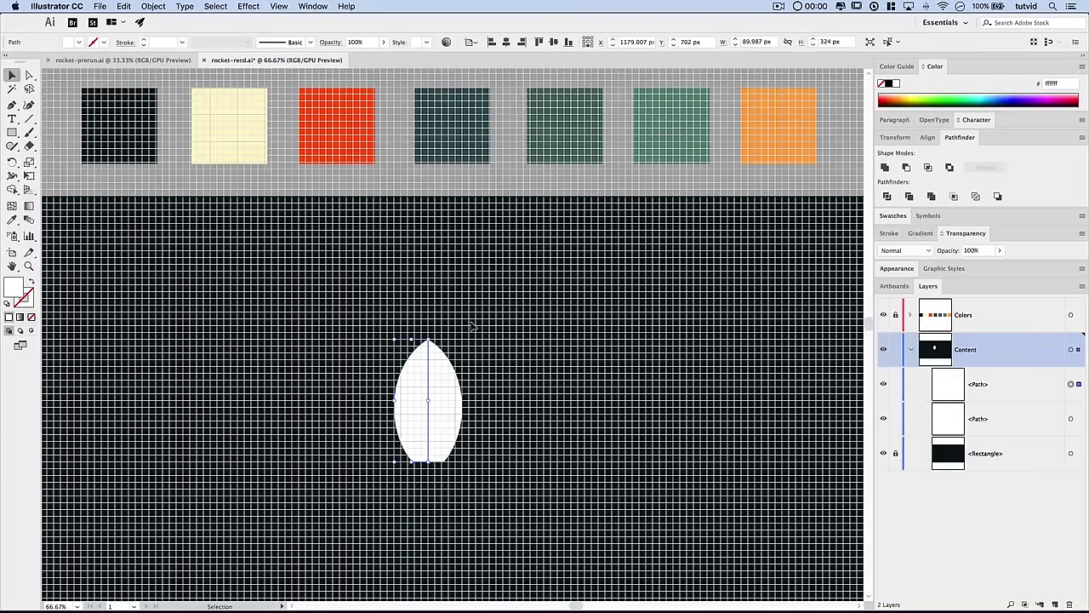
key("super+apostrophe")
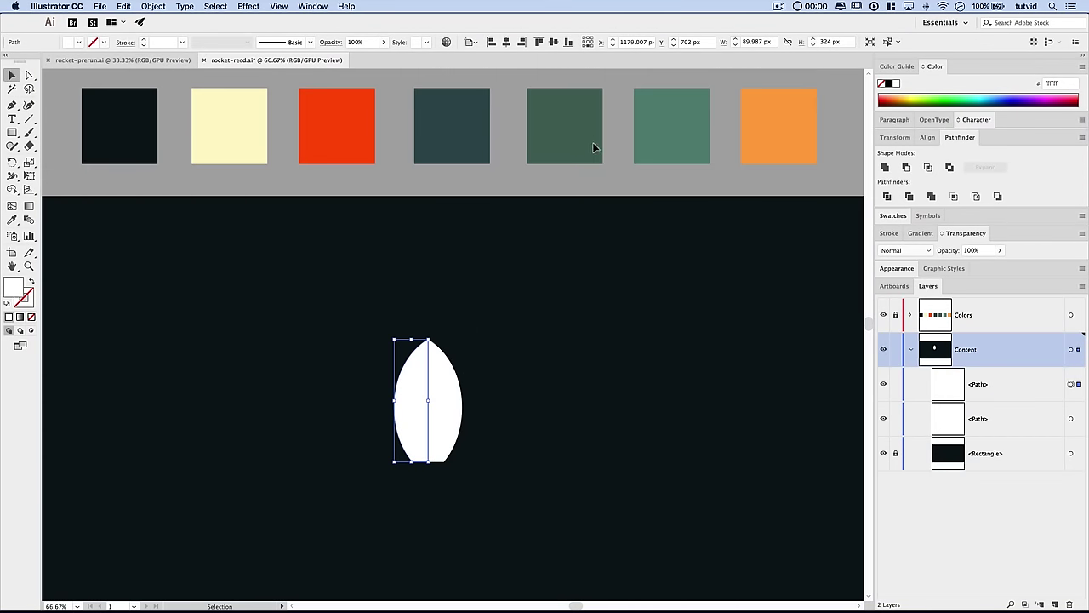
left_click(13, 220)
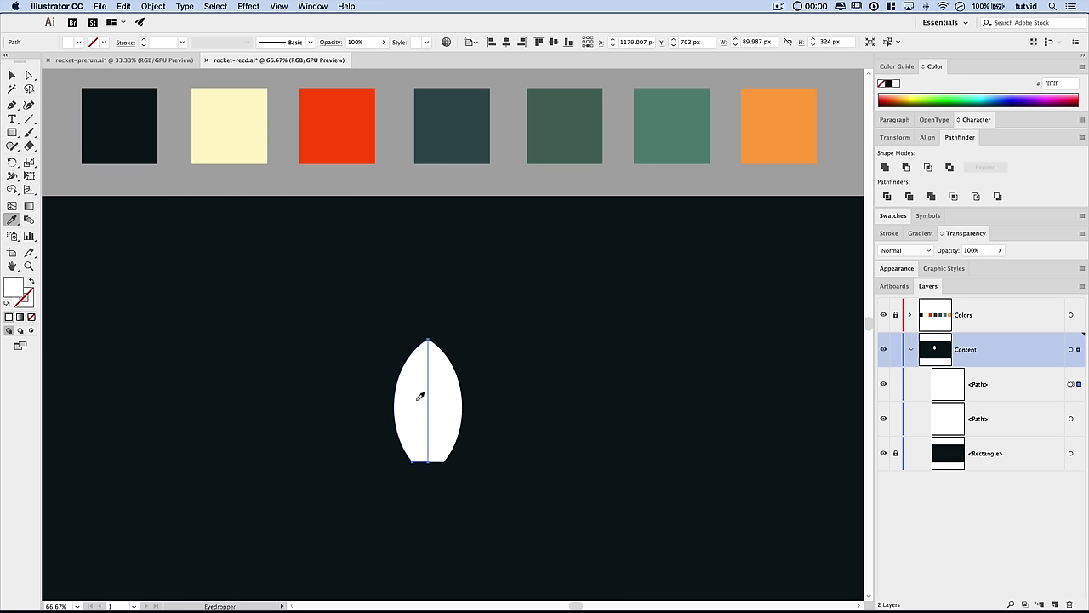
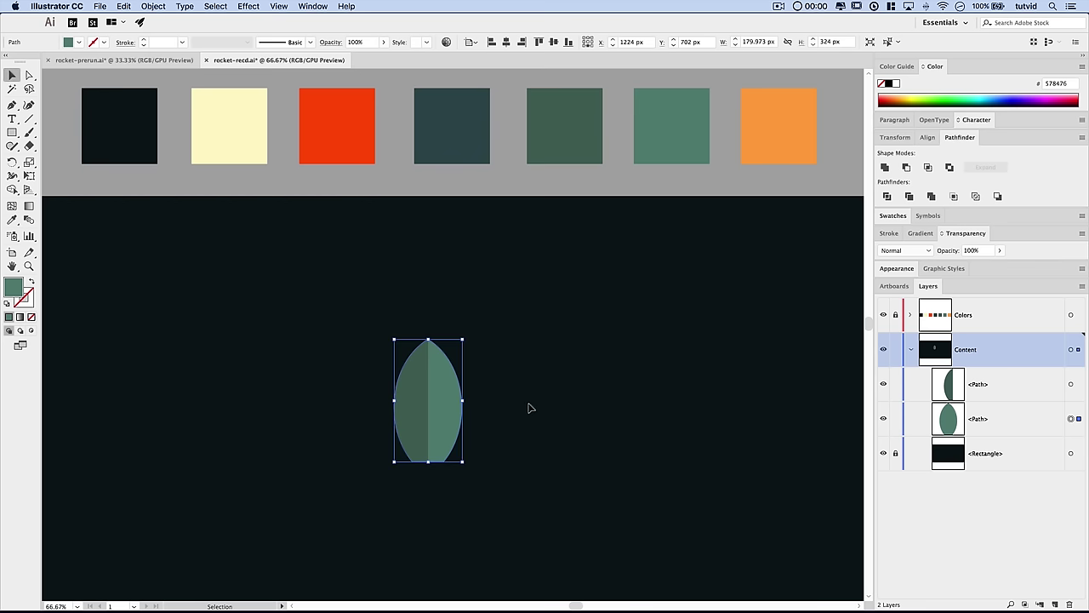
left_click(510, 402)
- Show the grid and draw a 108 x 54 px ellipse over the rocket's tip, centered on the body's vertical centerline
scroll(415, 405, "down", 3)
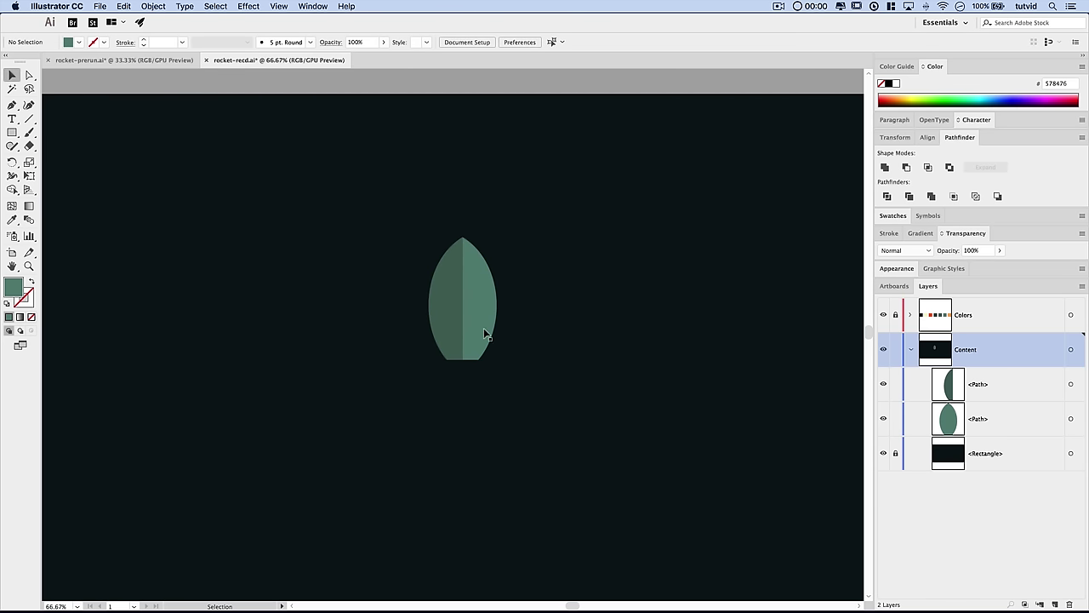
key("z")
left_click(462, 243)
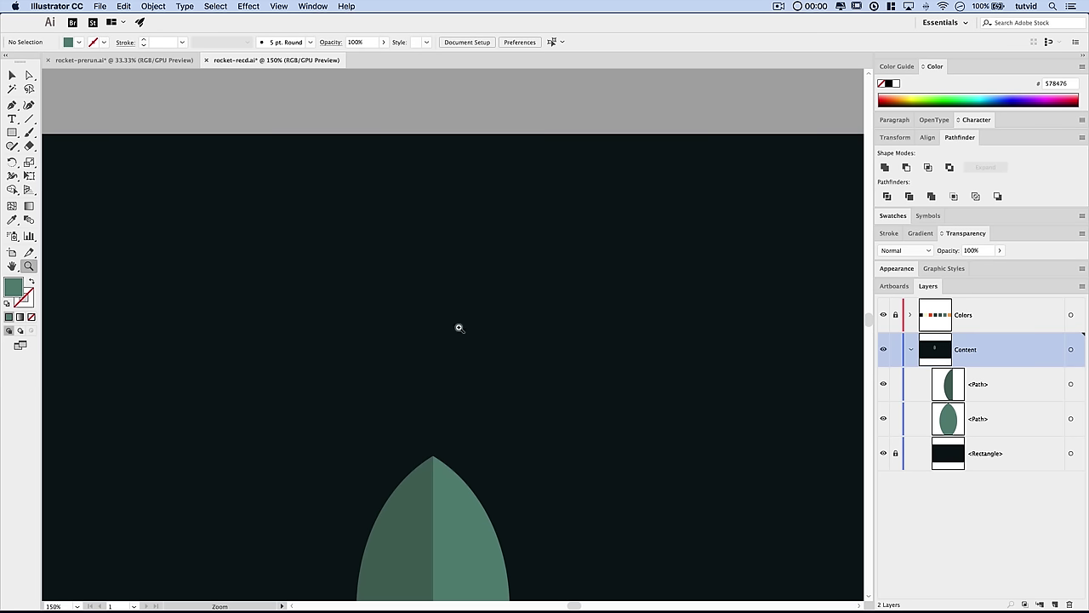
left_click(466, 206)
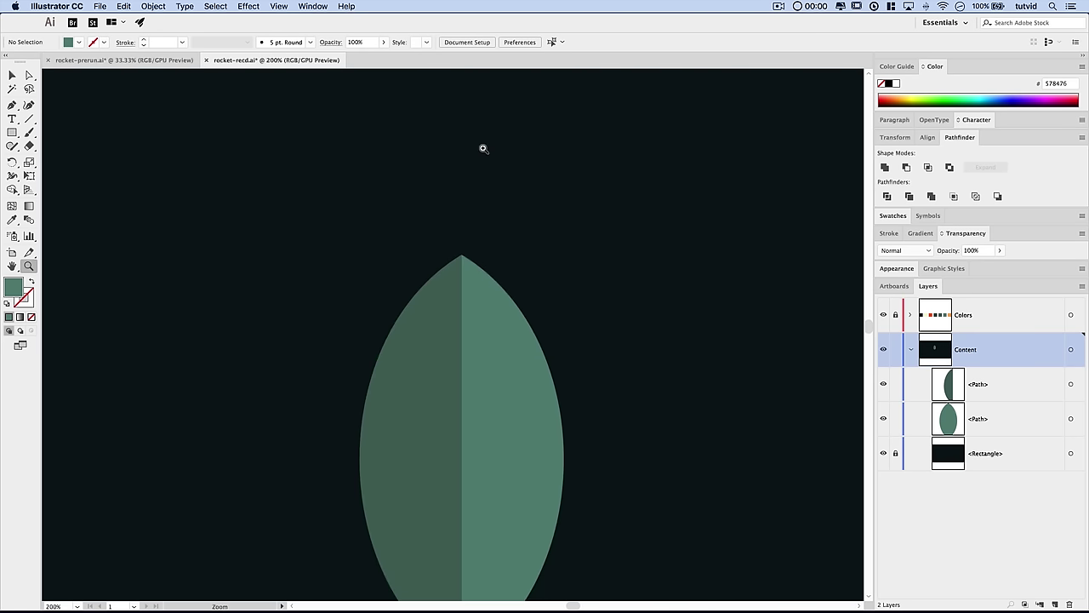
key("super+apostrophe")
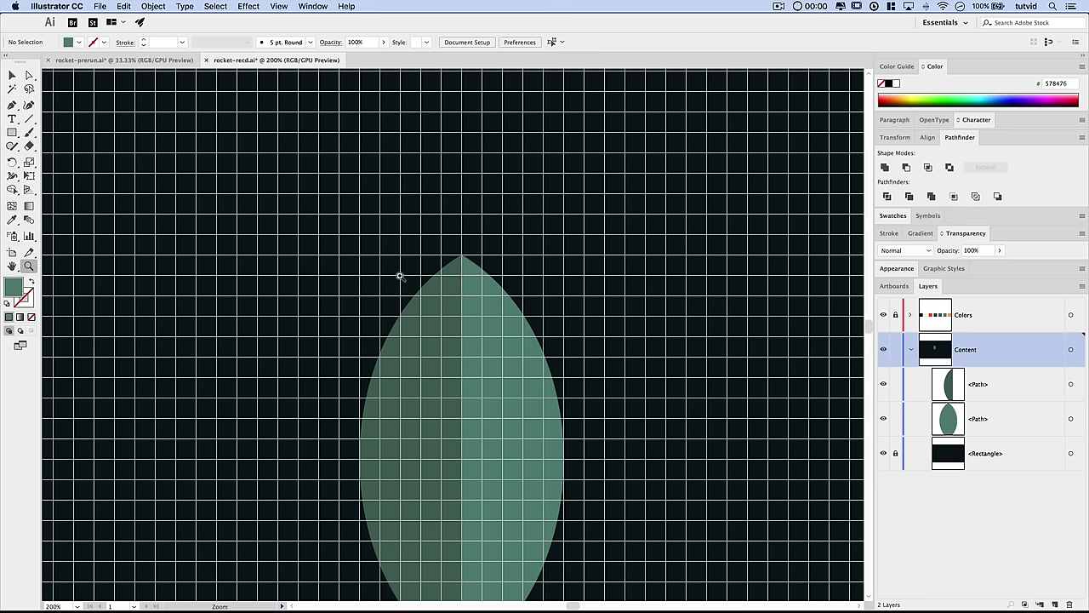
left_click_drag(14, 132, 117, 158)
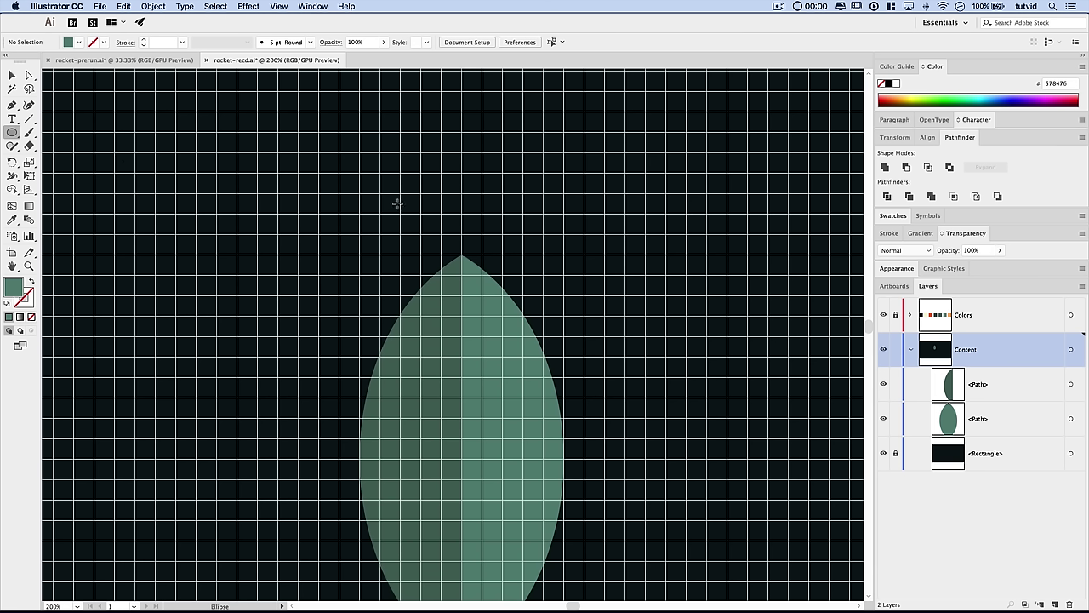
left_click_drag(419, 211, 521, 268)
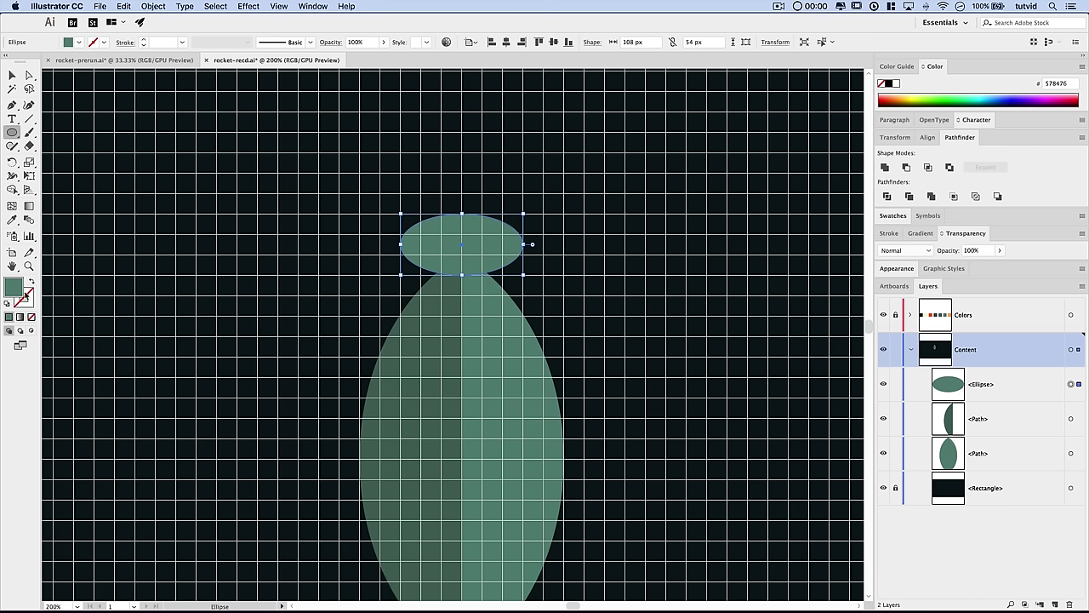
- Fill the ellipse over the rocket's tip with white (ffffff)
double_click(17, 289)
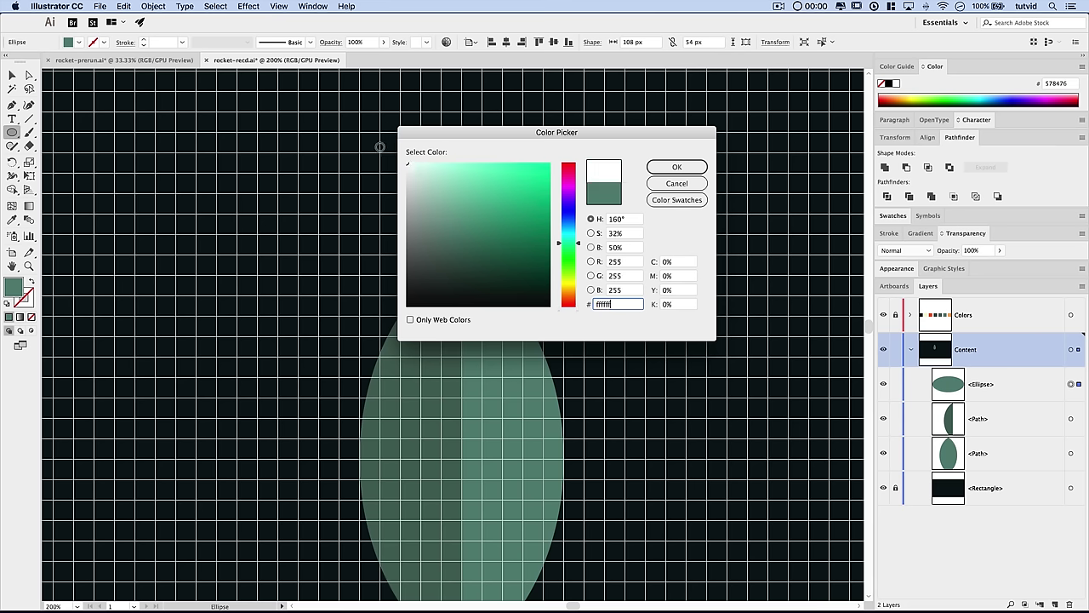
left_click(401, 163)
left_click(678, 167)
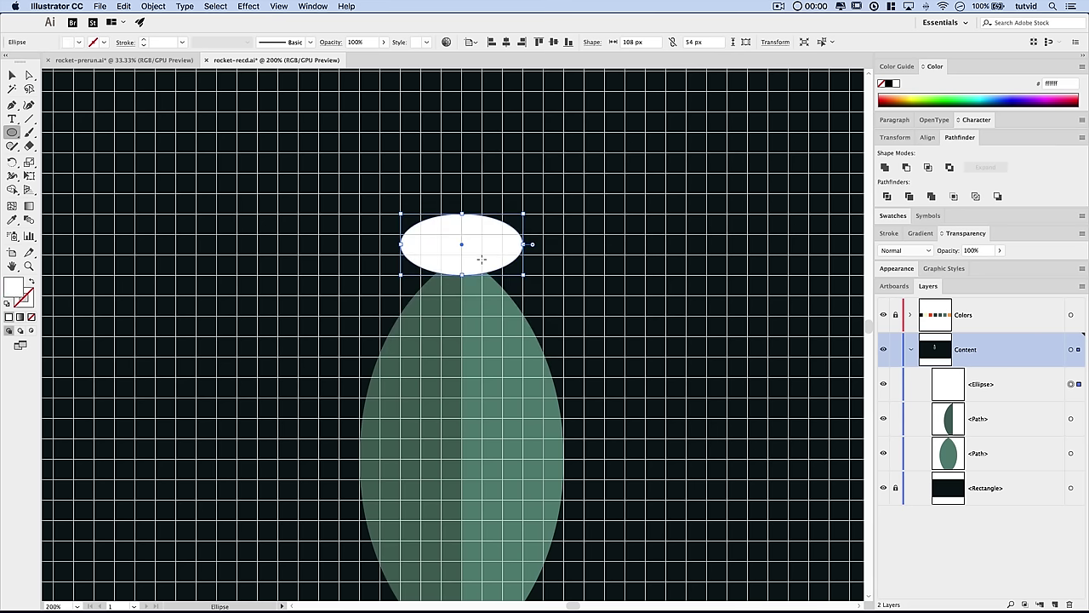
- Paste a copy of the white ellipse directly behind it and enlarge the copy proportionally from its center to 144 x 72 px
left_click(124, 6)
left_click(124, 7)
left_click(124, 7)
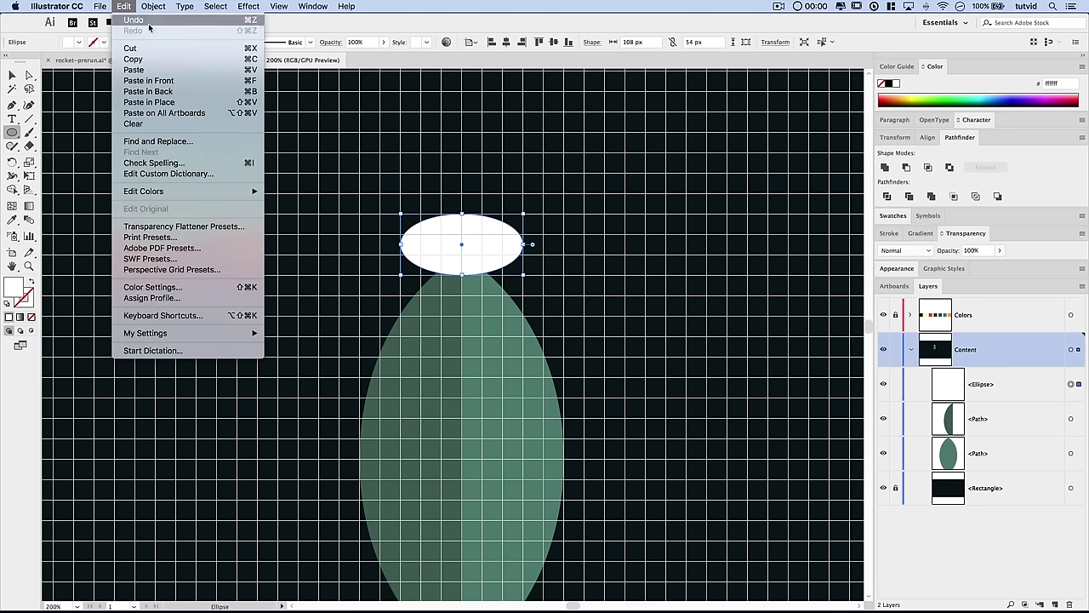
left_click(157, 91)
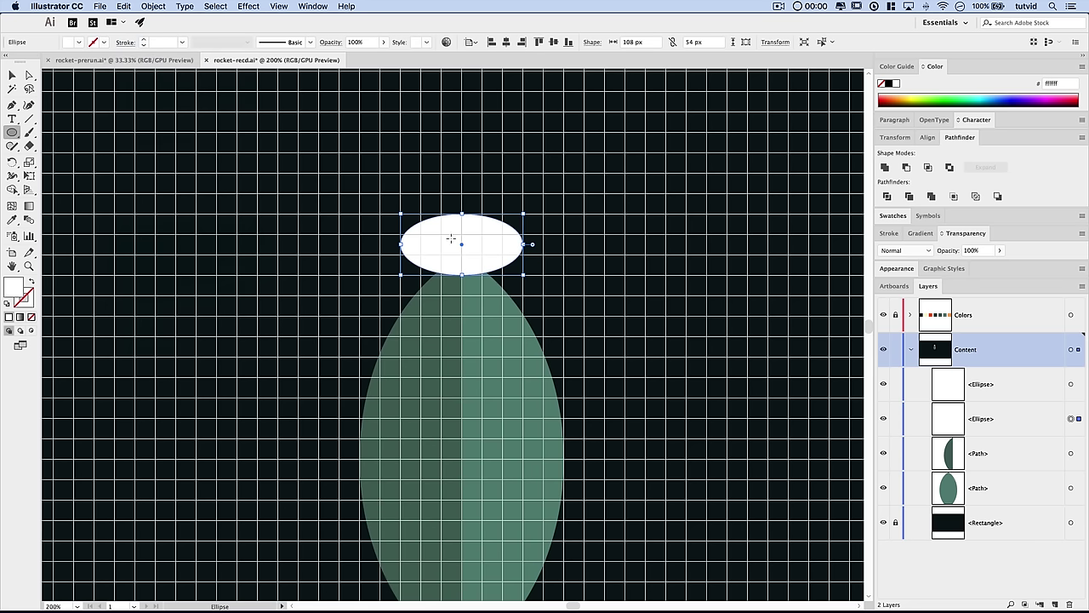
key("shift+alt")
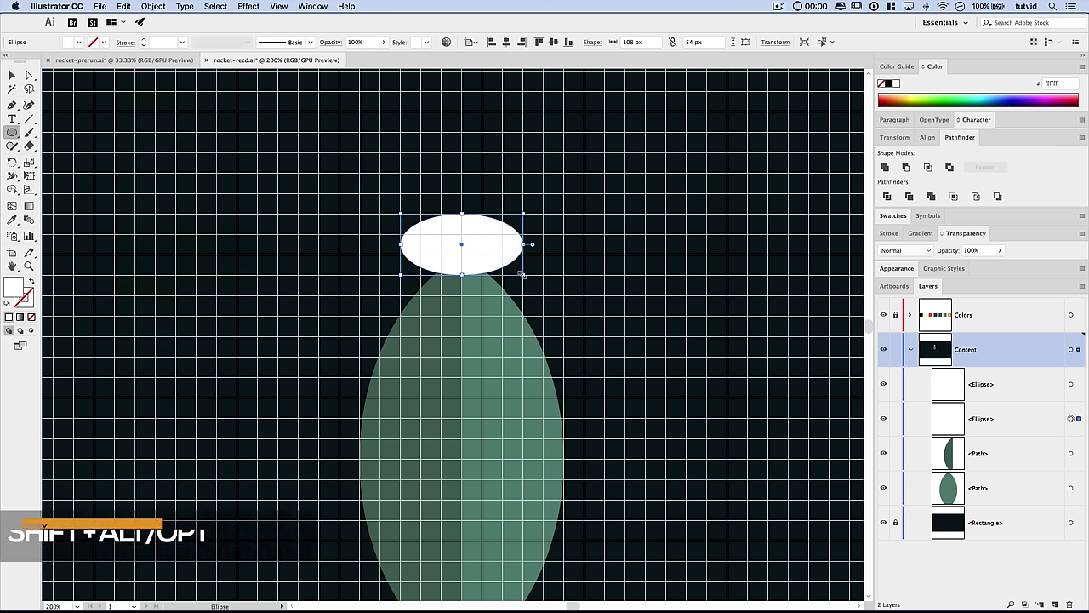
left_click_drag(522, 274, 548, 291)
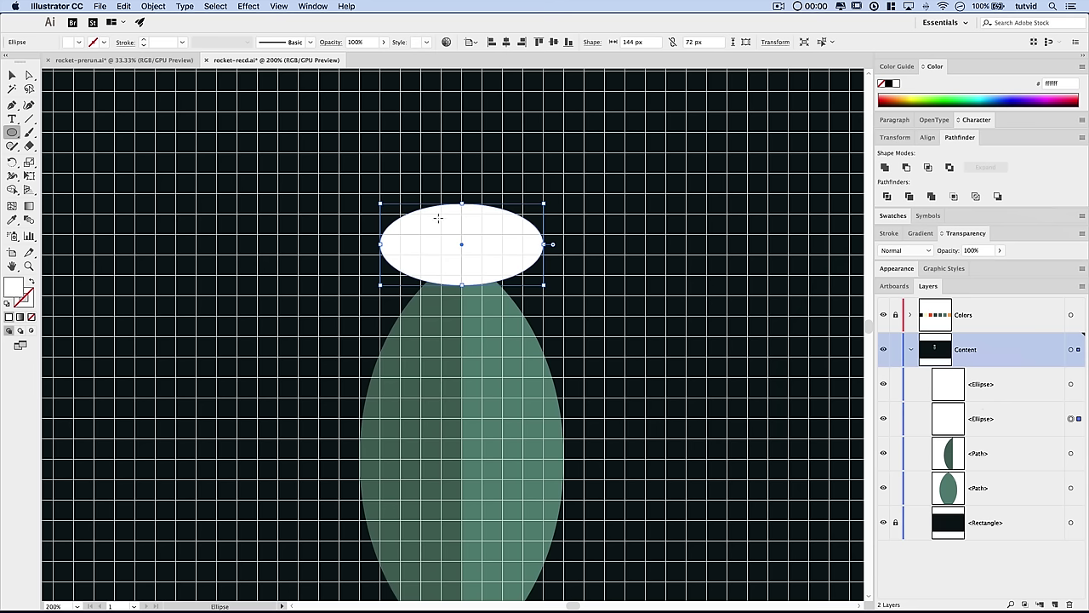
- Select both white ellipses and subtract the smaller front one from the larger with Minus Front to form a ring
key("v")
left_click(491, 238, "shift")
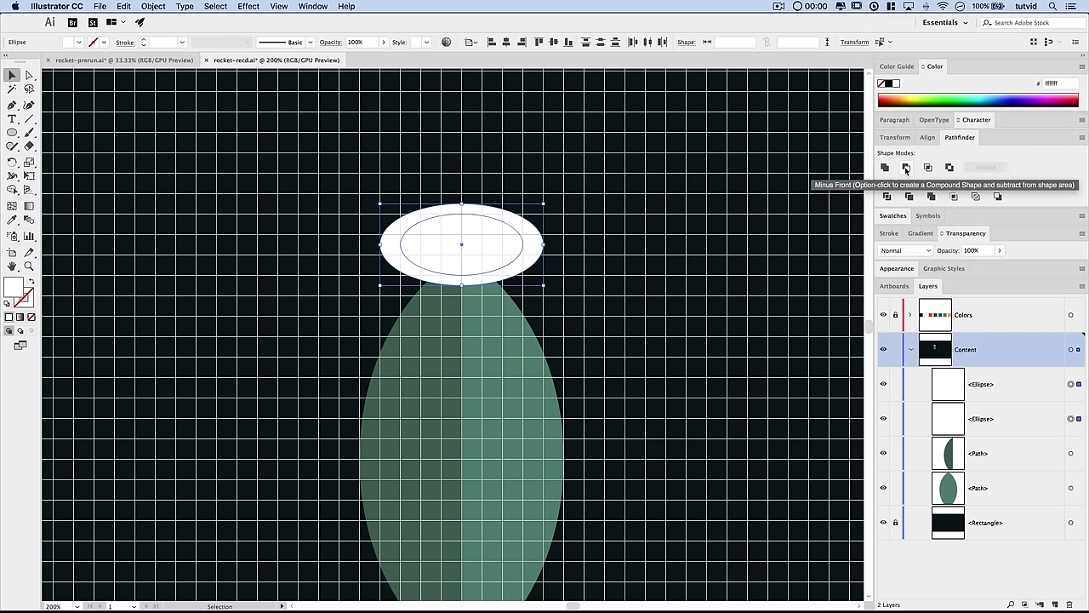
left_click(906, 167)
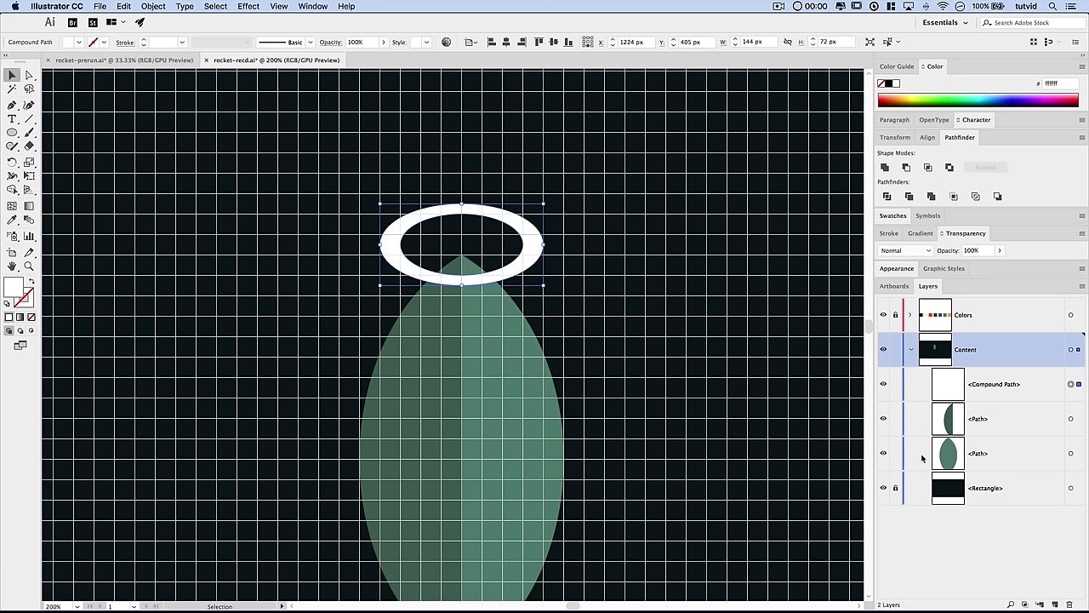
- Duplicate the lighter green full body in place and bring the copy to the front, above the white ring
left_click(482, 393)
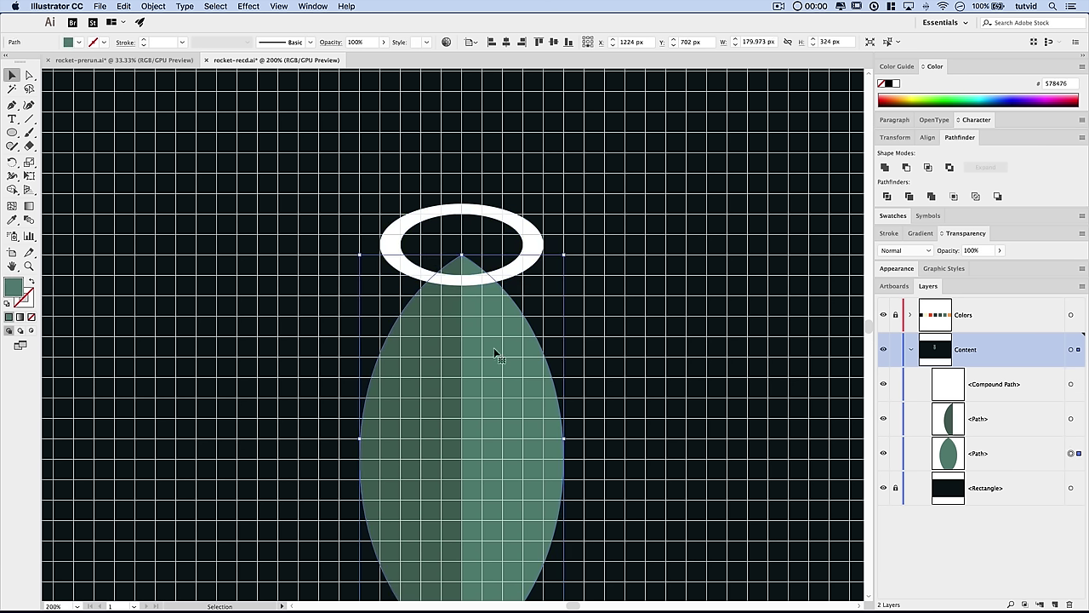
left_click(125, 6)
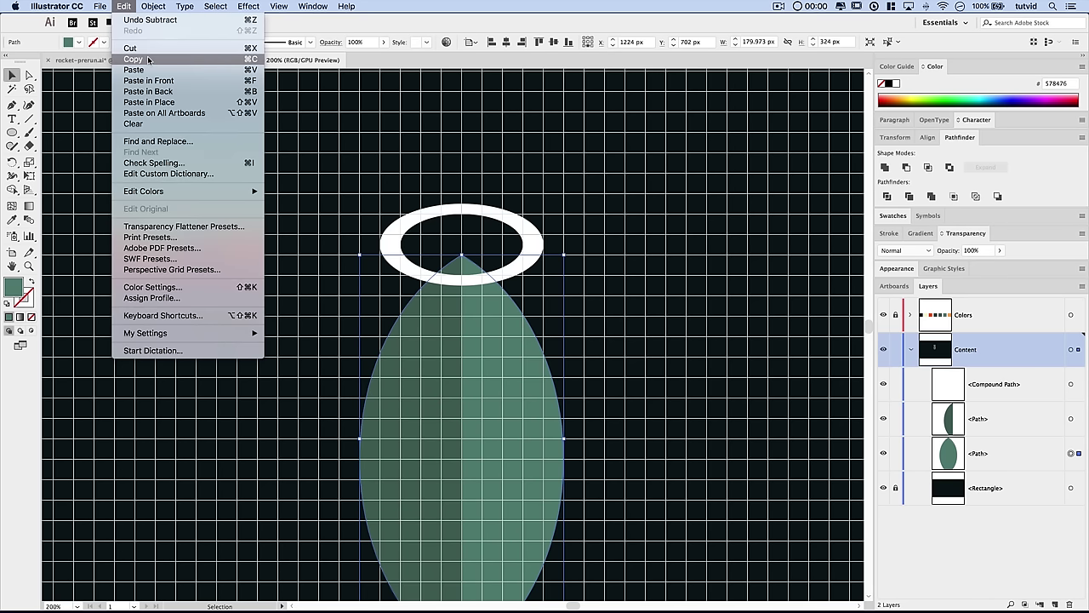
left_click(145, 55)
left_click(124, 5)
left_click(180, 86)
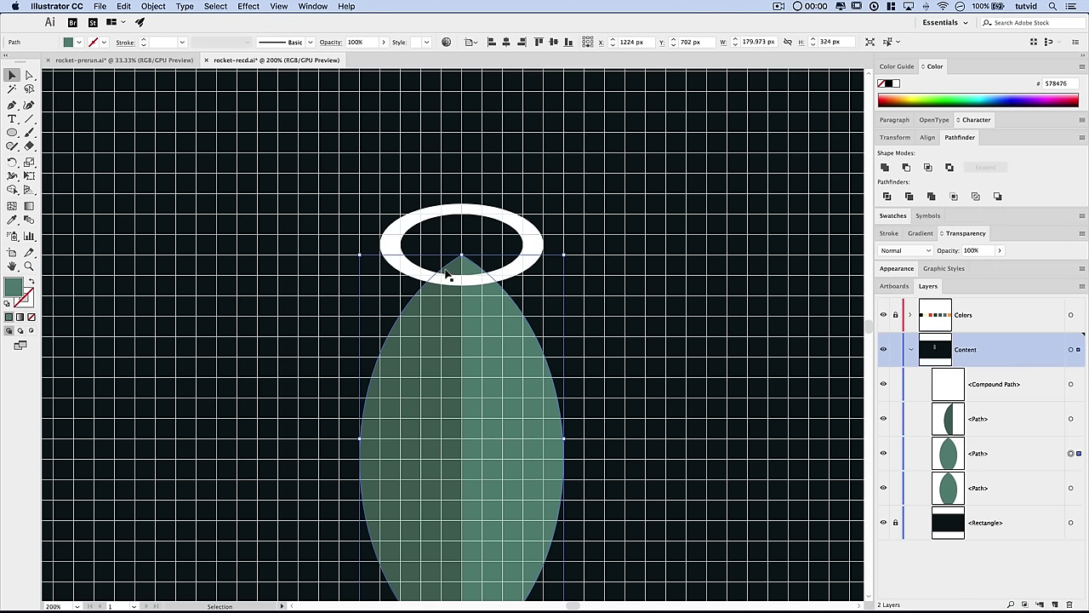
left_click(153, 6)
mouse_move(183, 30)
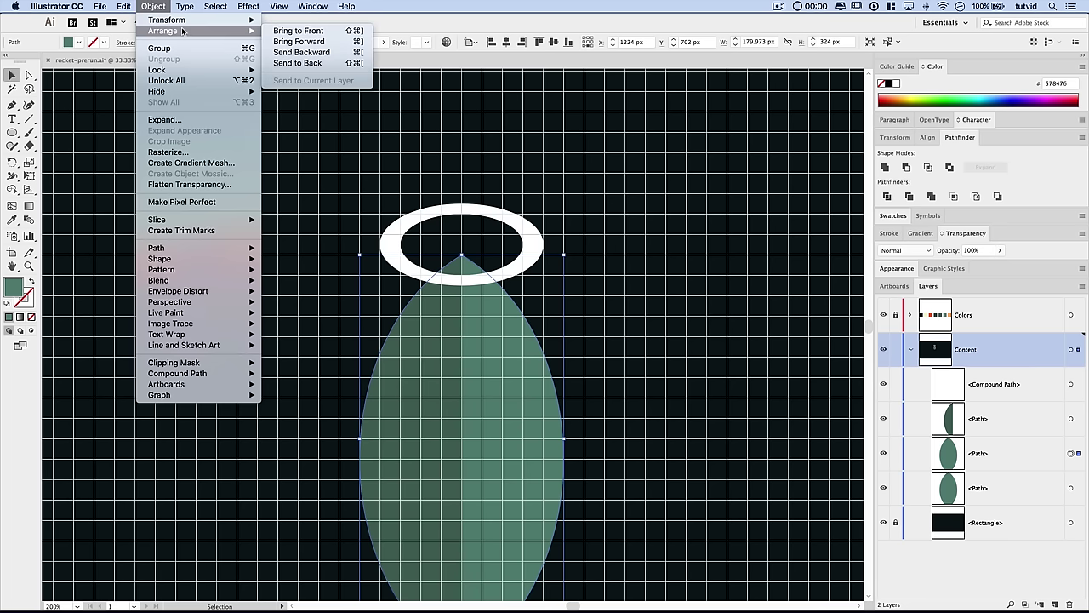
left_click(285, 41)
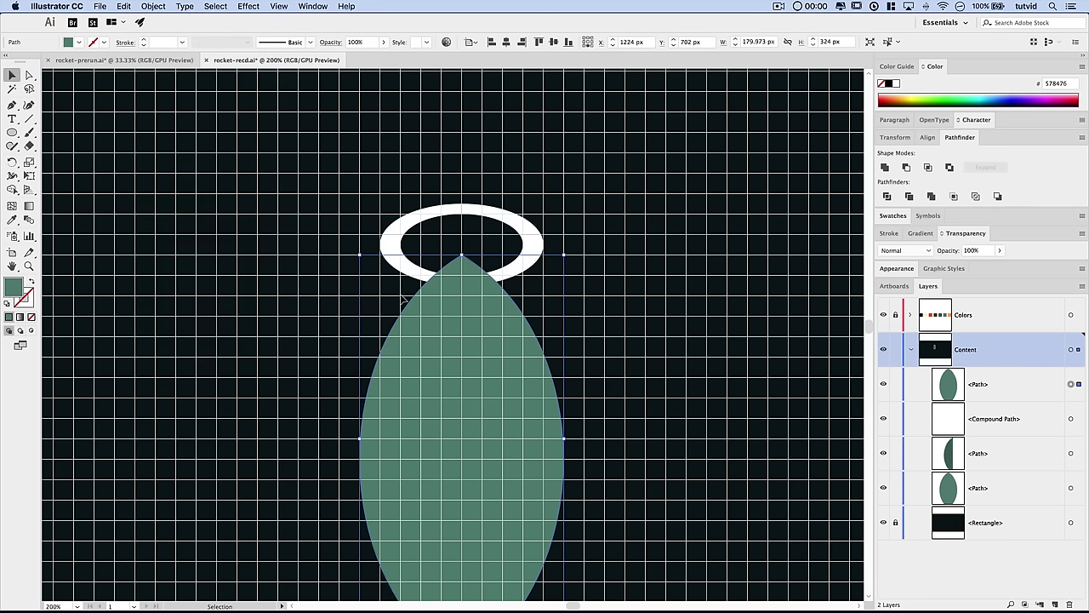
- Select the white ring together with the front body copy and intersect them, keeping only the curved band near the tip
left_click(527, 228, "shift")
left_click(526, 228, "shift")
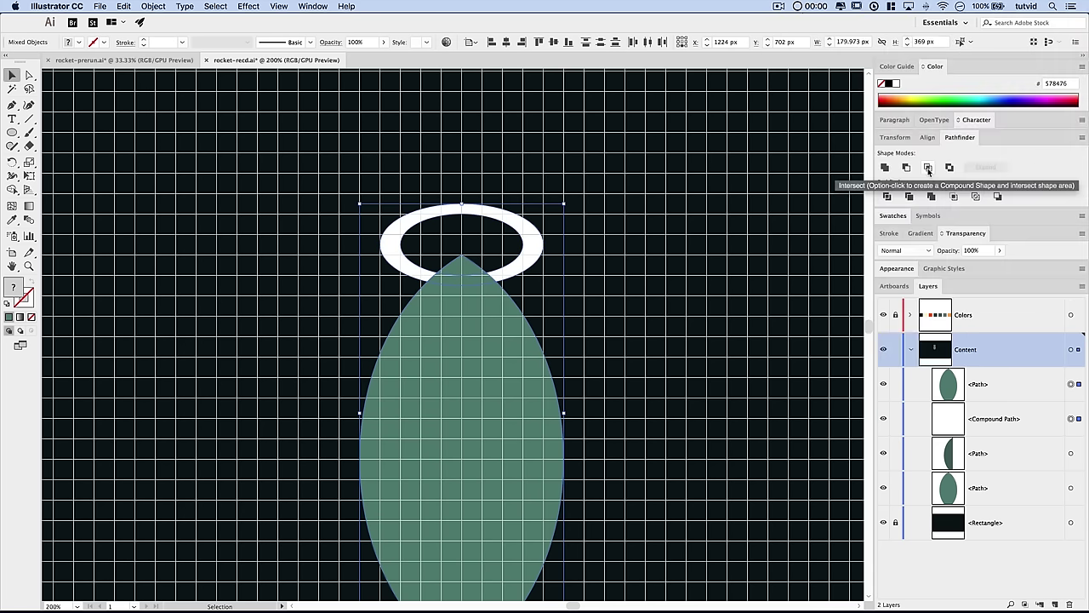
left_click(928, 167)
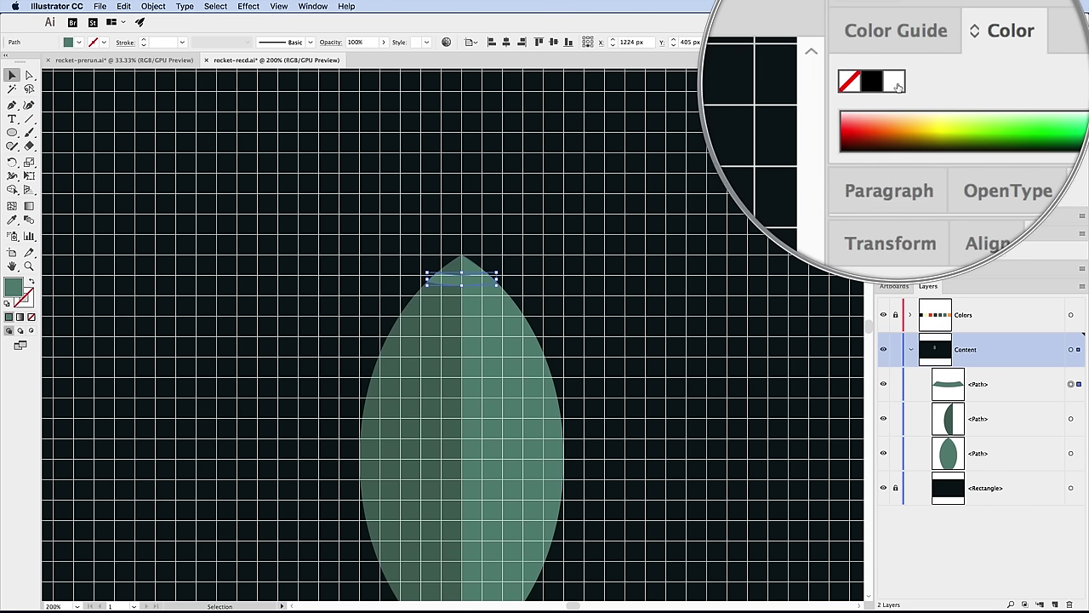
- Fill the curved band near the rocket's tip with white, deselect it, and hide the grid
left_click(895, 83)
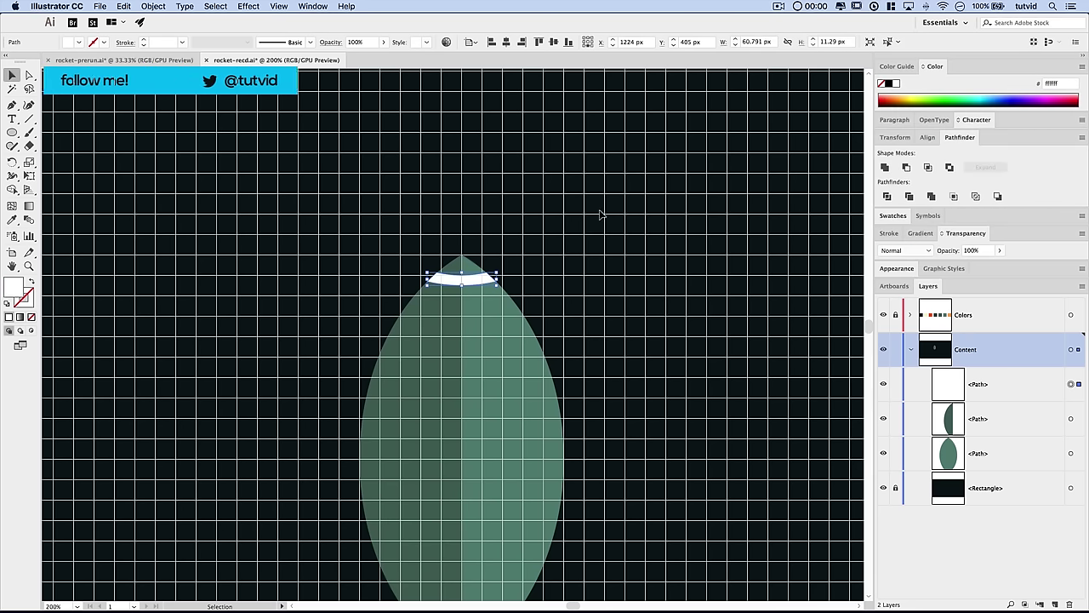
left_click(587, 299)
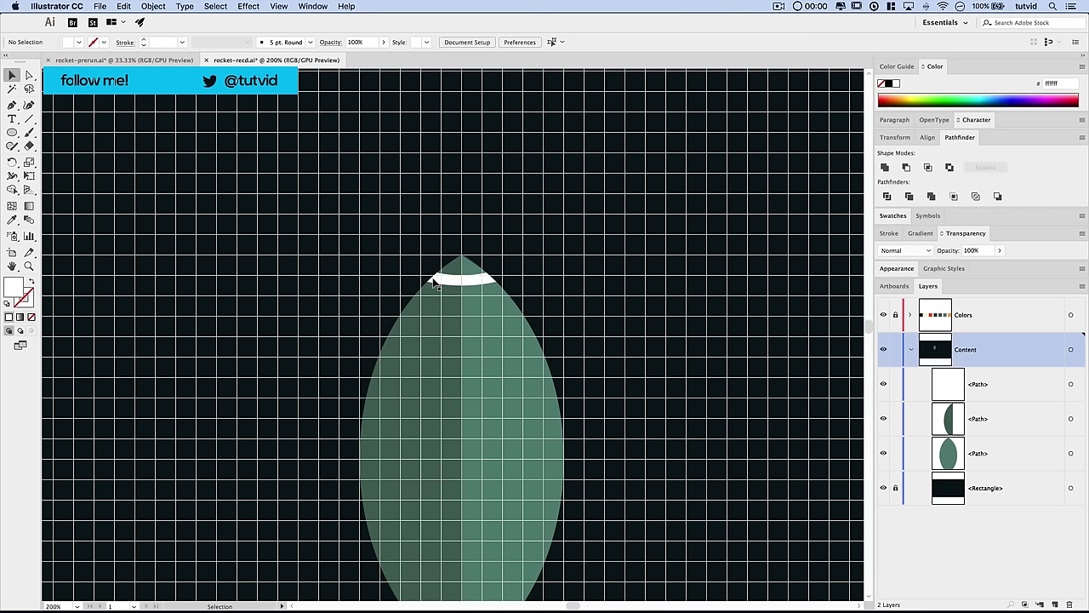
key("super+apostrophe")
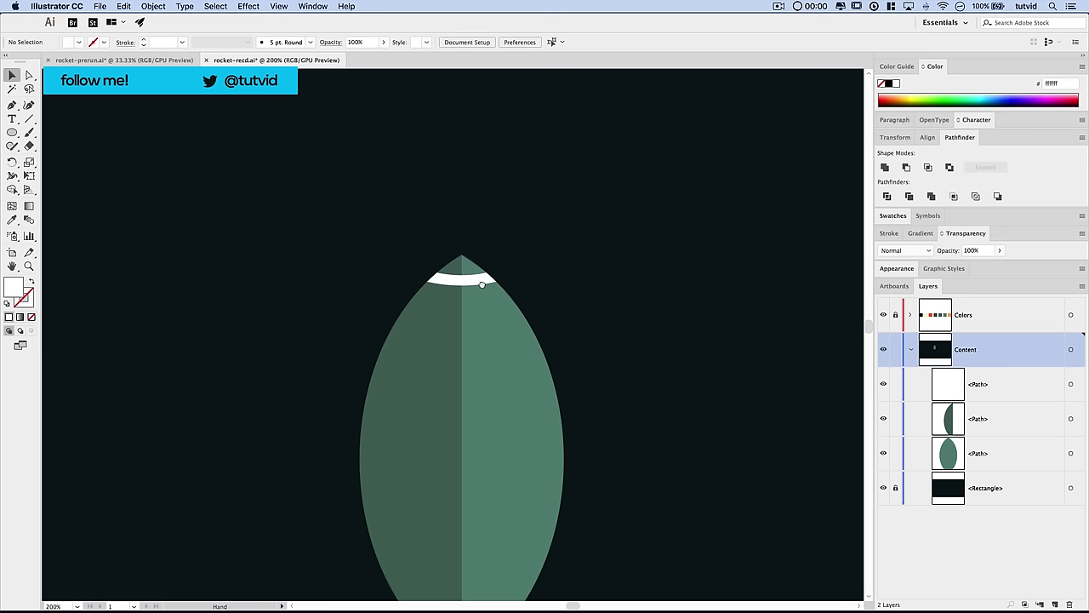
scroll(481, 284, "down", 5)
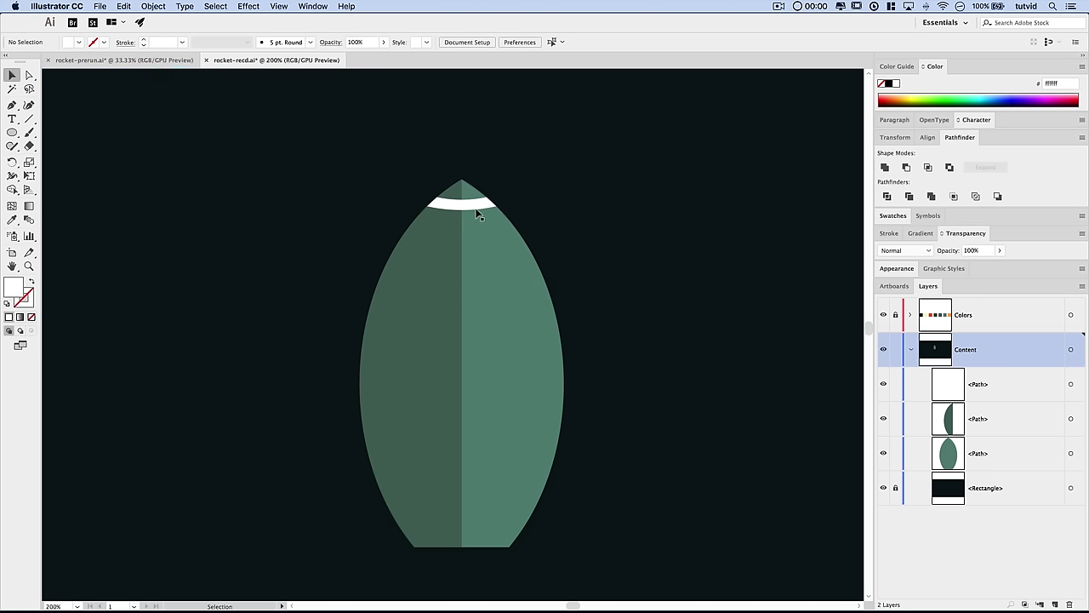
- Show the grid and draw a wide, flat 306 x 36 px white ellipse across the lower part of the rocket body
key("super+apostrophe")
left_click_drag(454, 295, 457, 221)
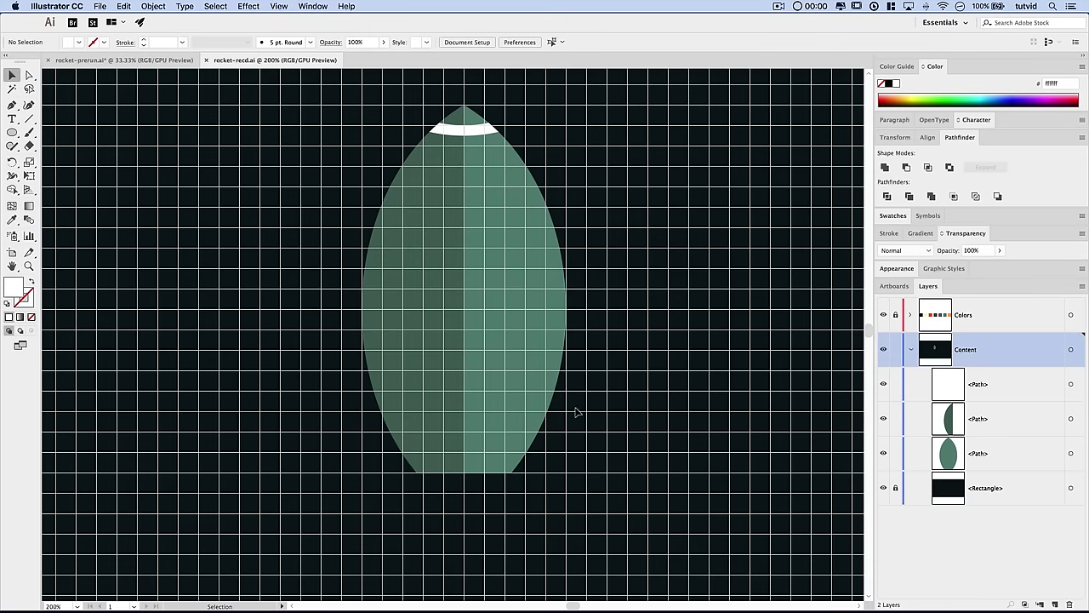
left_click(16, 132)
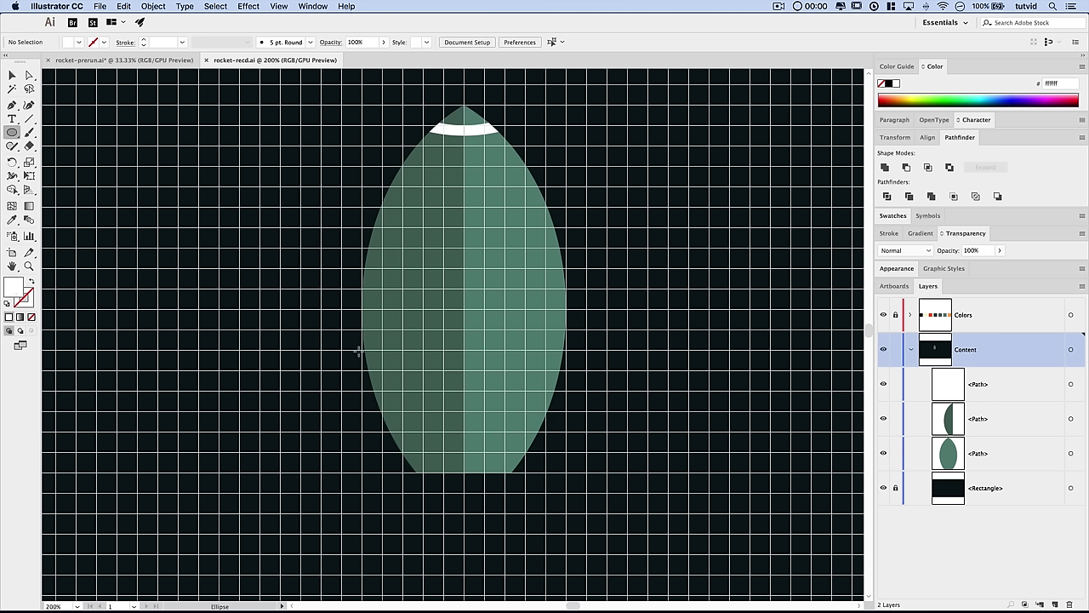
left_click_drag(302, 349, 656, 400)
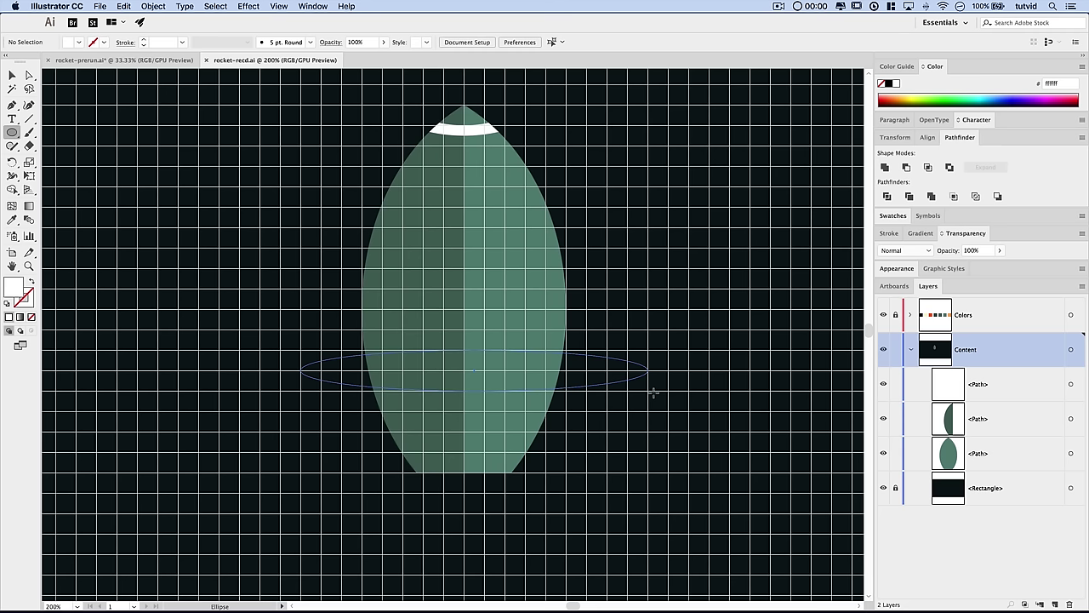
left_click_drag(654, 392, 653, 392)
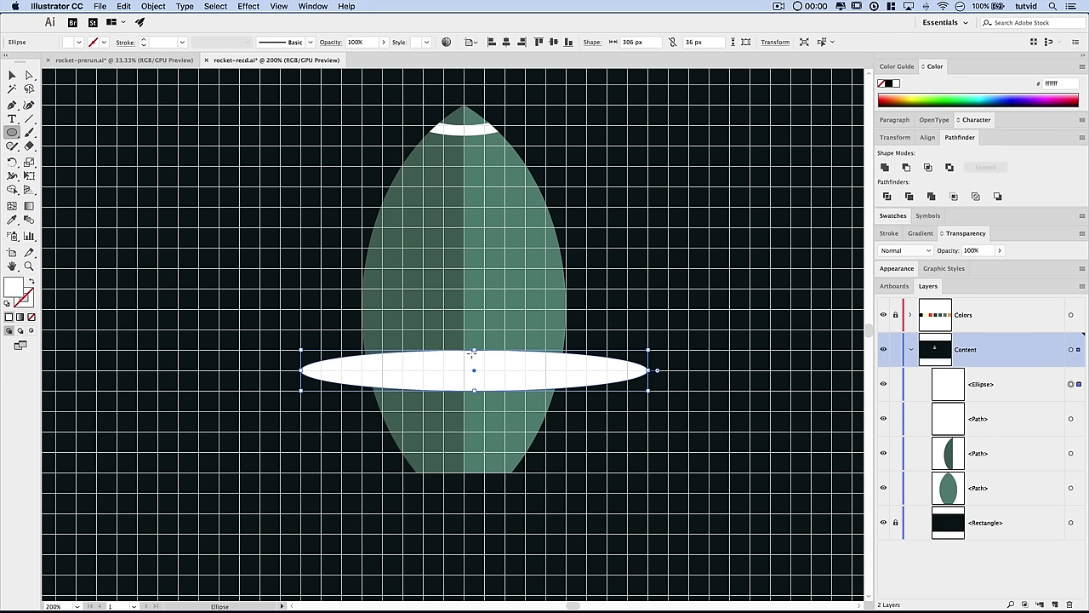
- Paste a copy of the wide ellipse directly behind it and stretch the copy downward to 54 px high, keeping its upper edge in place
key("super+c")
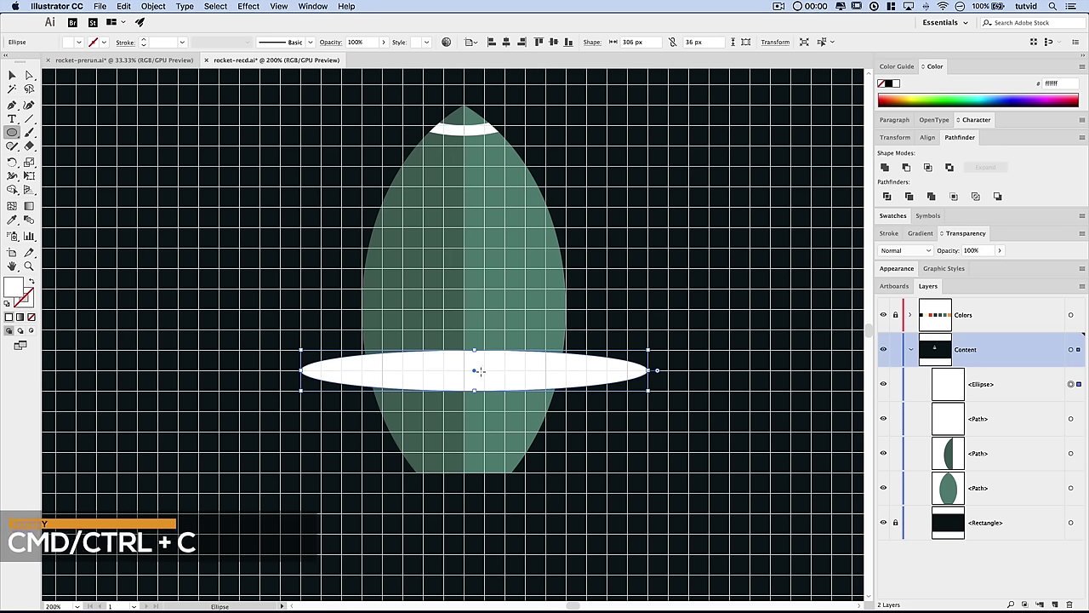
left_click(154, 6)
mouse_move(125, 6)
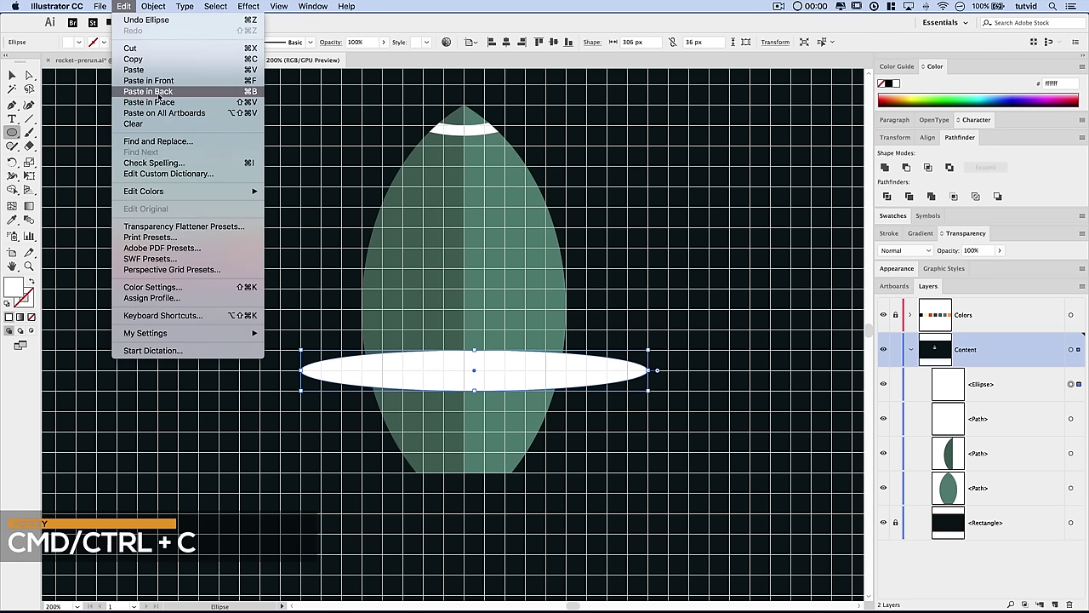
left_click(253, 95)
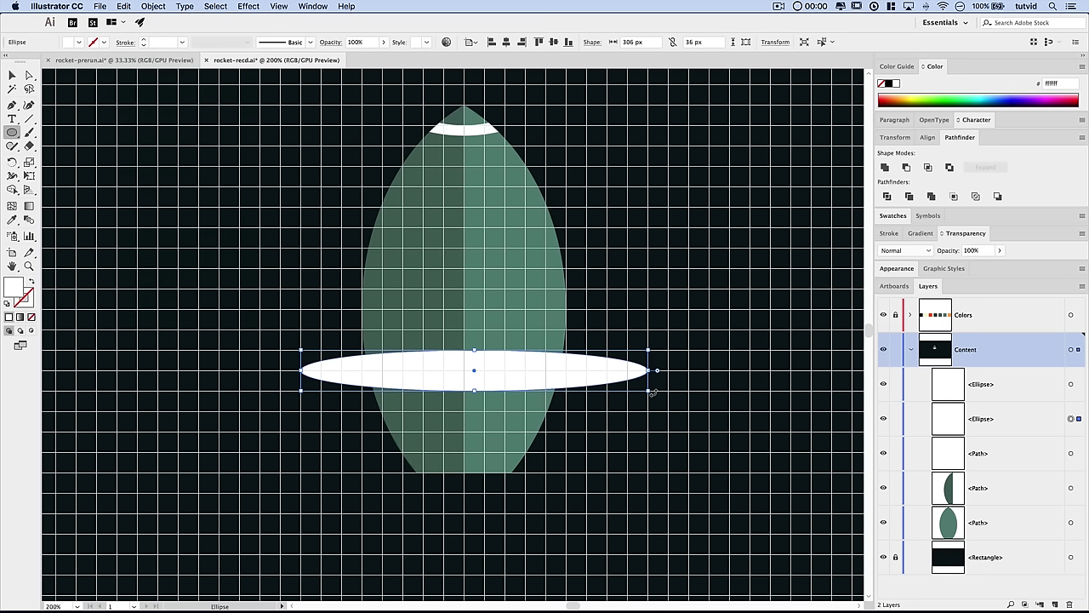
left_click_drag(650, 393, 672, 407)
key("super+z")
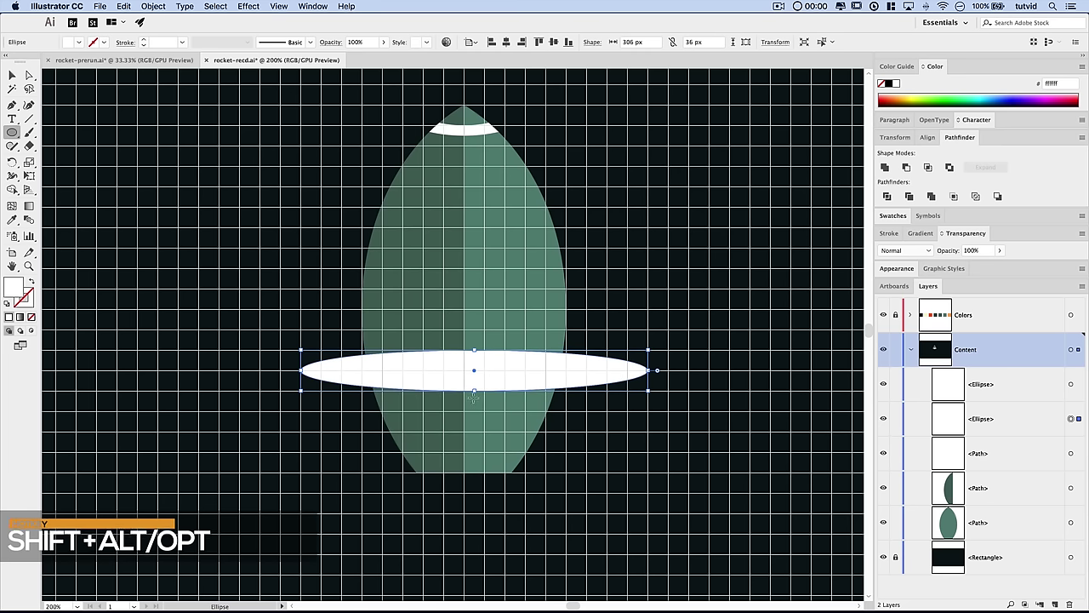
left_click_drag(474, 394, 473, 406)
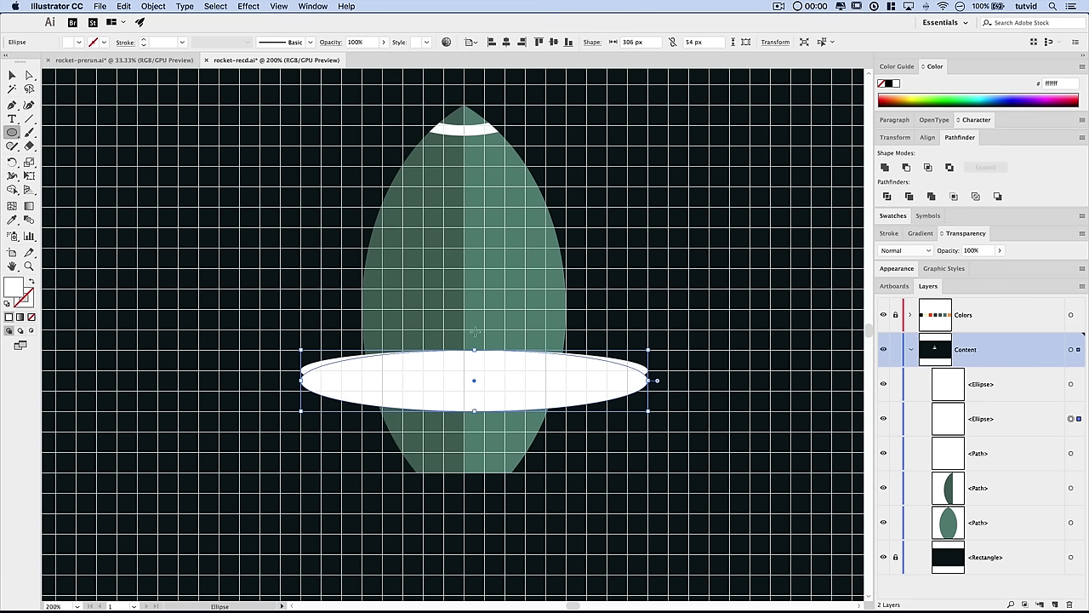
left_click(12, 74)
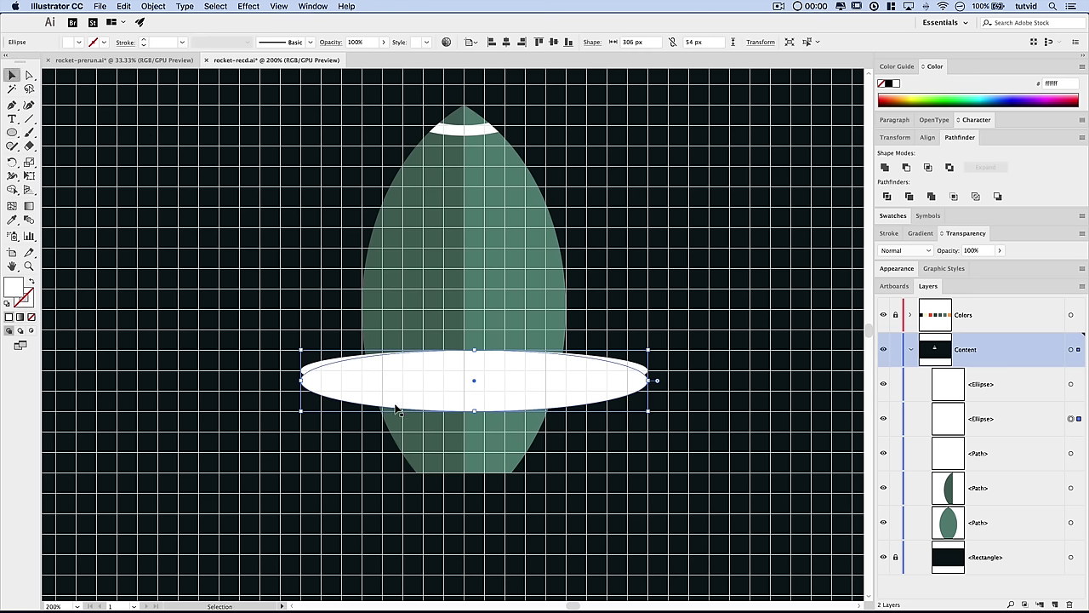
- Select both wide white ellipses and subtract the front one from the one behind it, leaving a curved band
left_click_drag(298, 360, 338, 414)
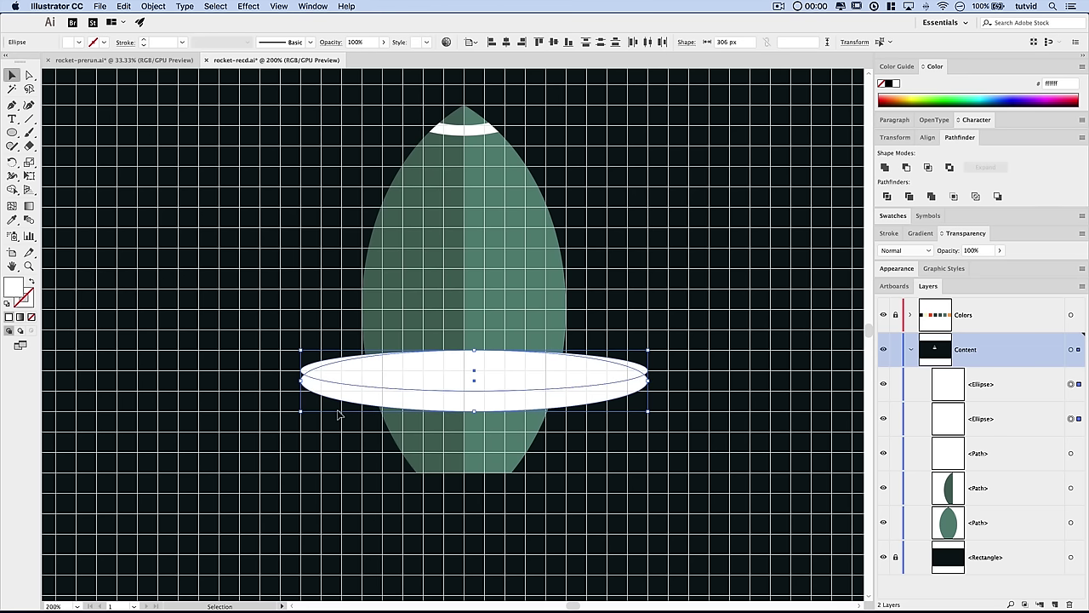
left_click(905, 167)
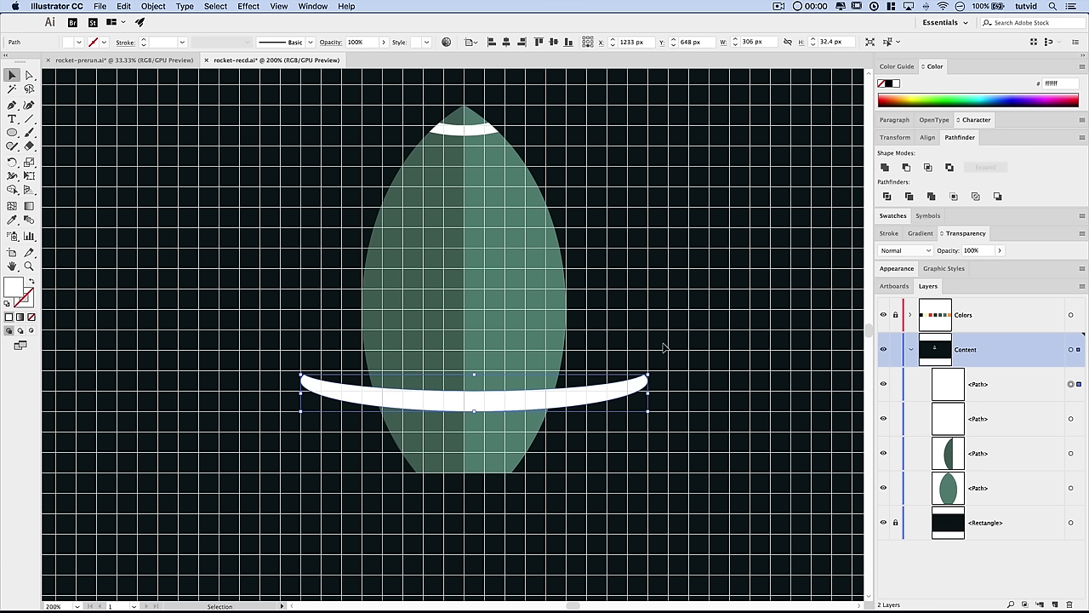
- Duplicate the full rocket body in place, bring the copy to the front, and intersect it with the wide curved band
left_click(494, 281)
key("a")
key("v")
key("super+c")
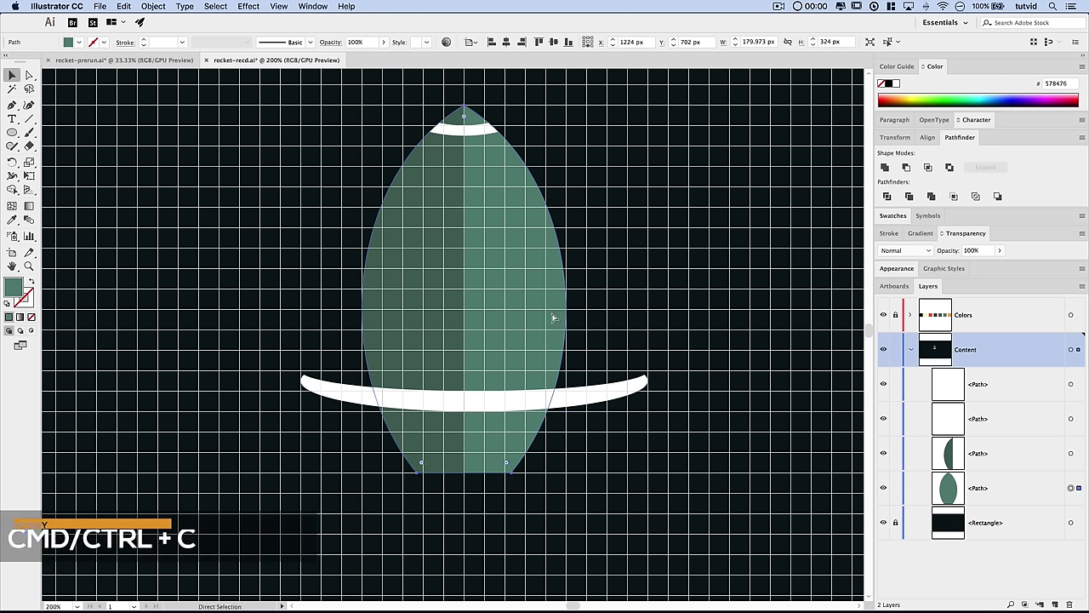
key("super+f")
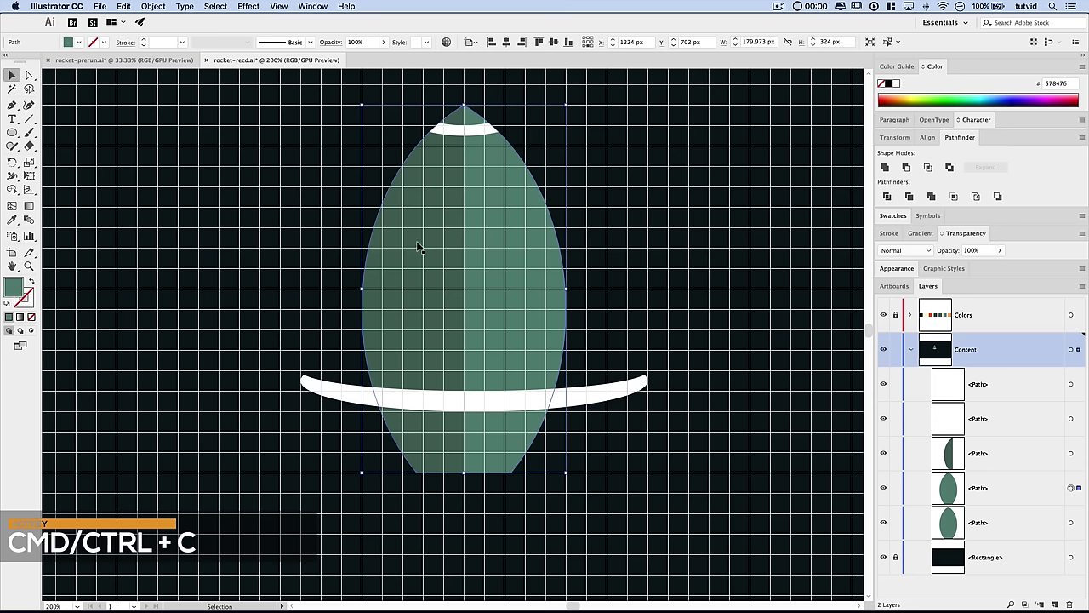
left_click(141, 6)
mouse_move(170, 31)
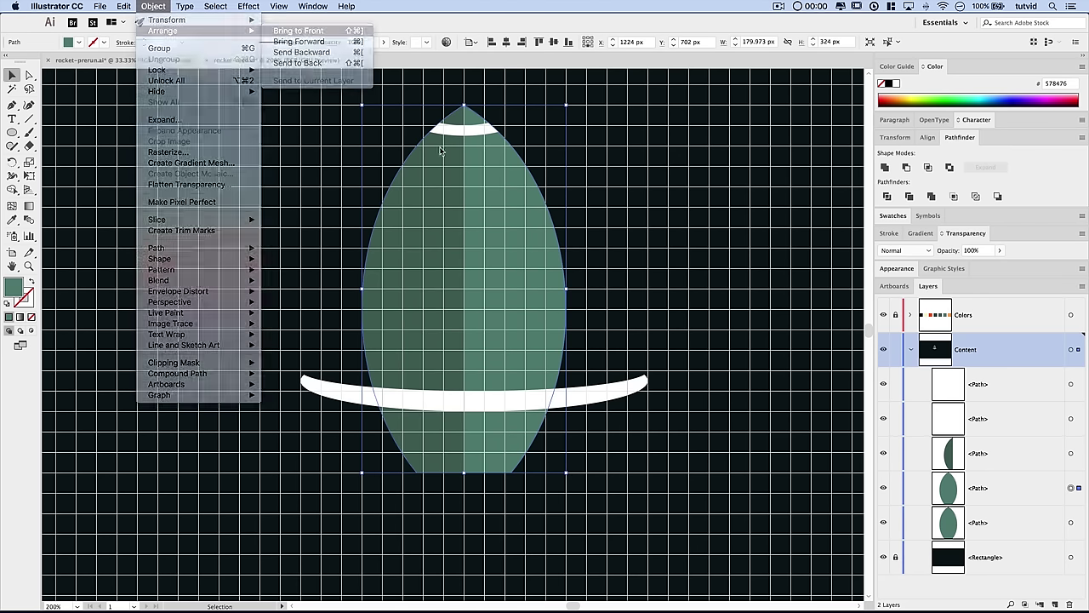
key("shift+super+bracketright")
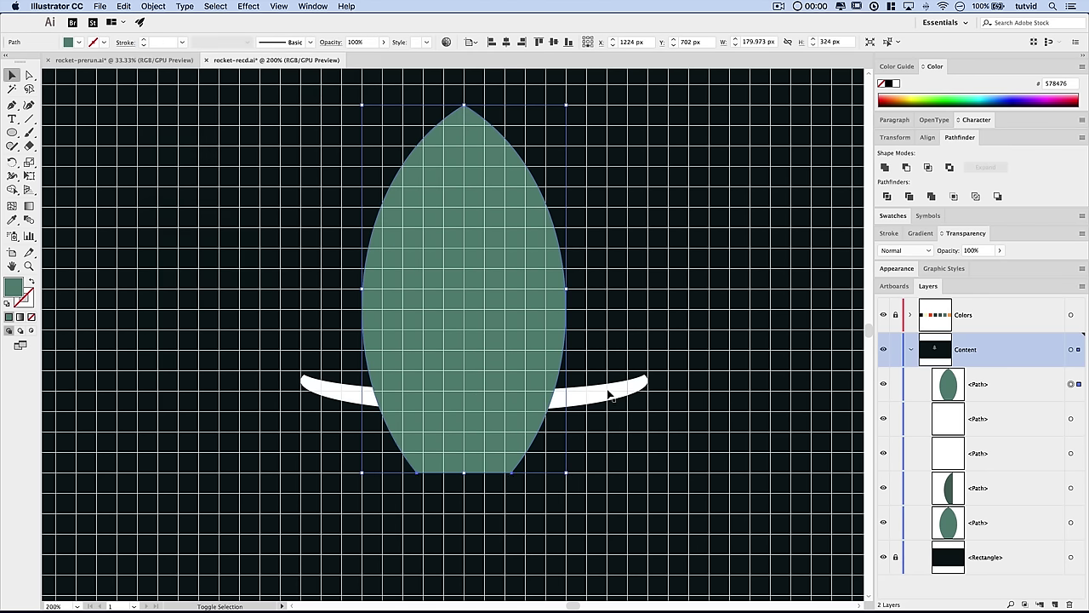
left_click(604, 396, "shift")
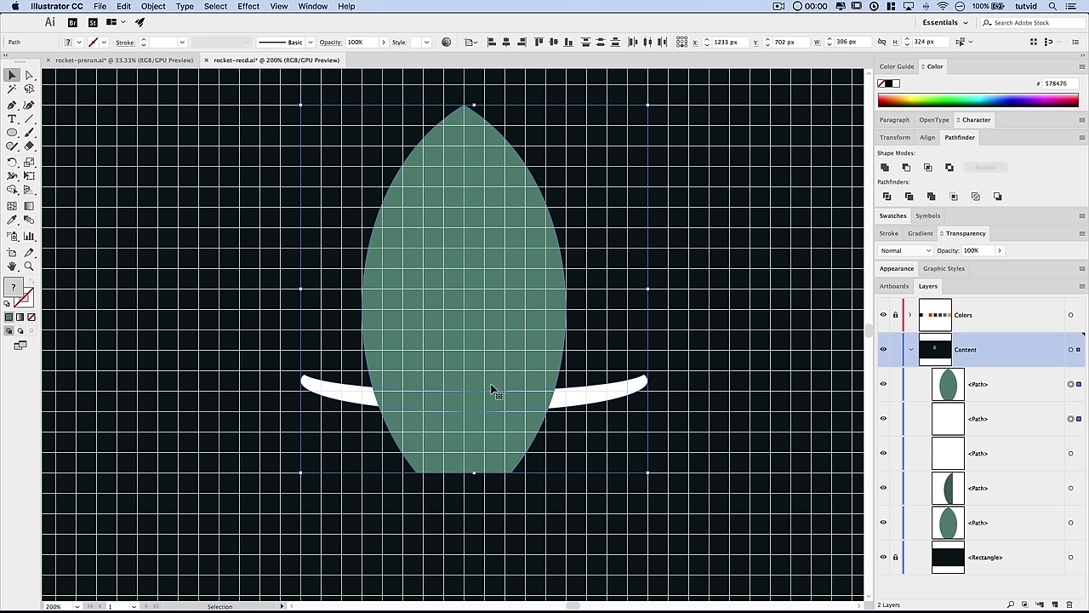
left_click(929, 167)
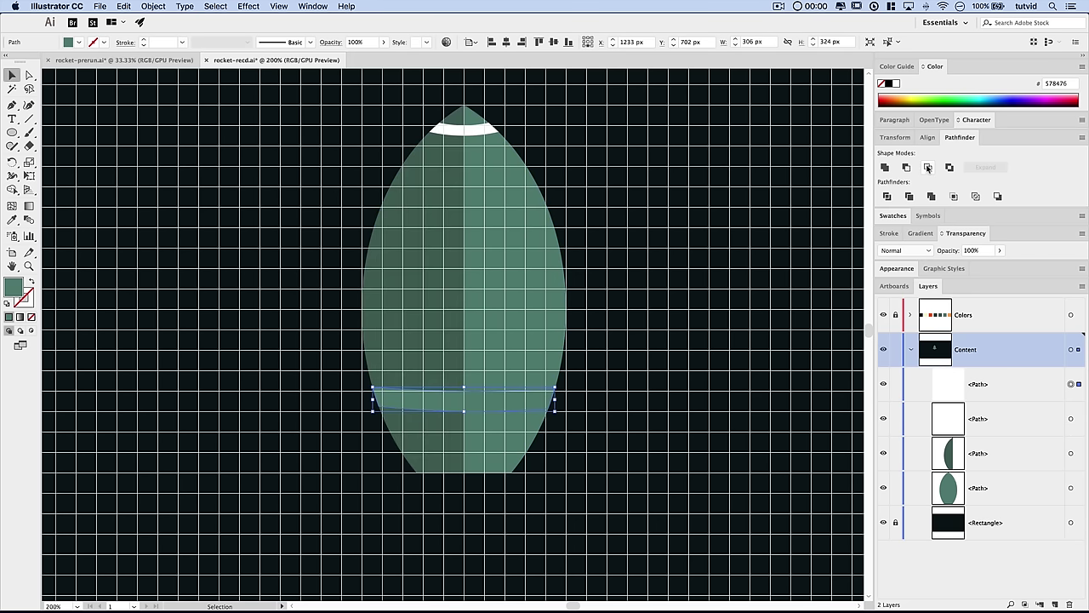
- Fill the trimmed band on the lower body with white, deselect it, and hide the grid
left_click(895, 83)
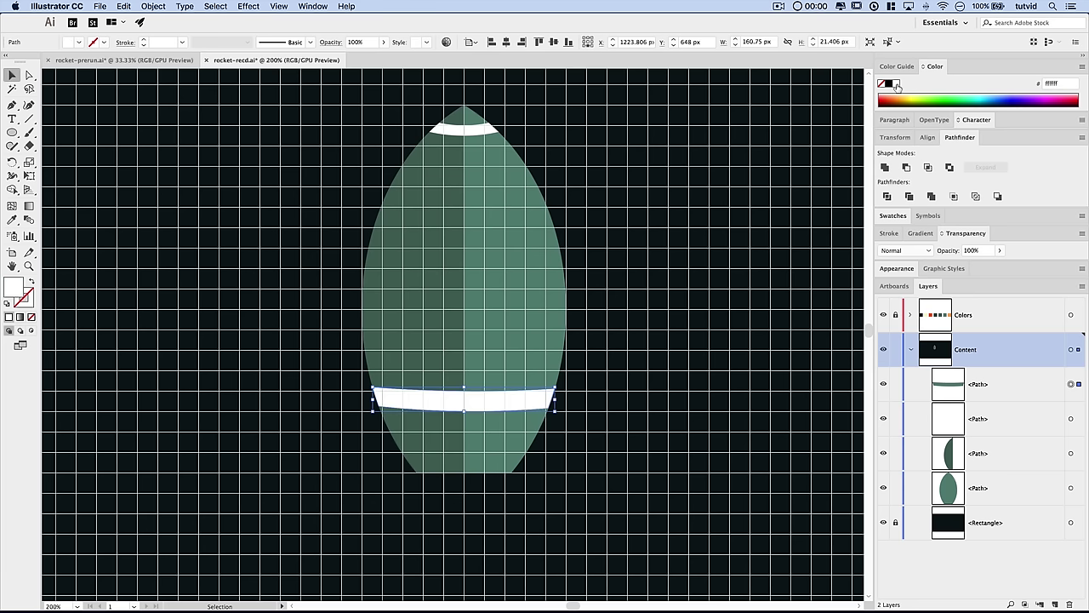
left_click(592, 462)
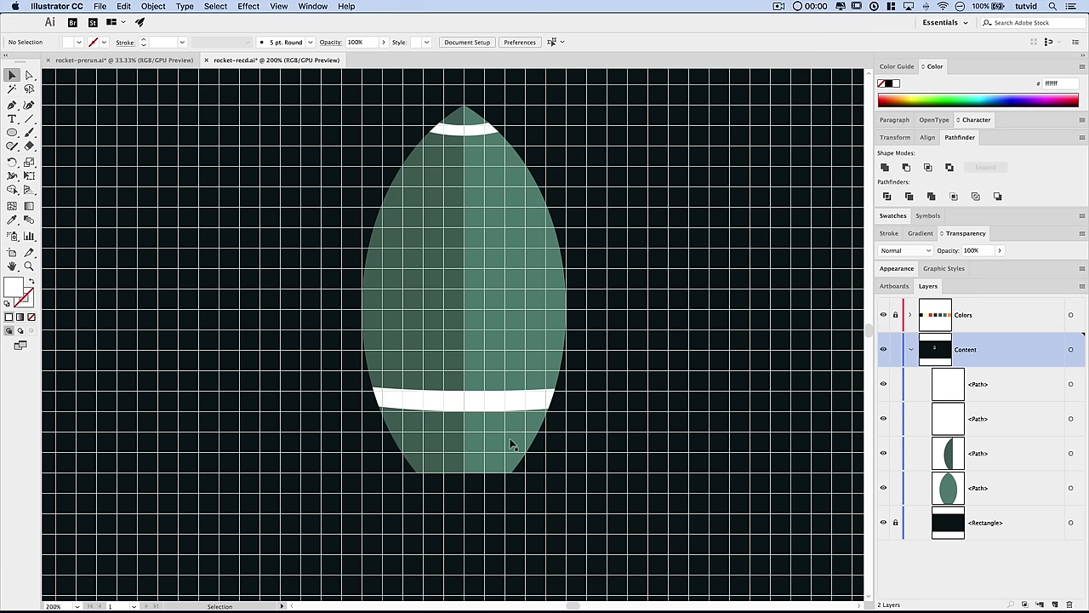
key("super+apostrophe")
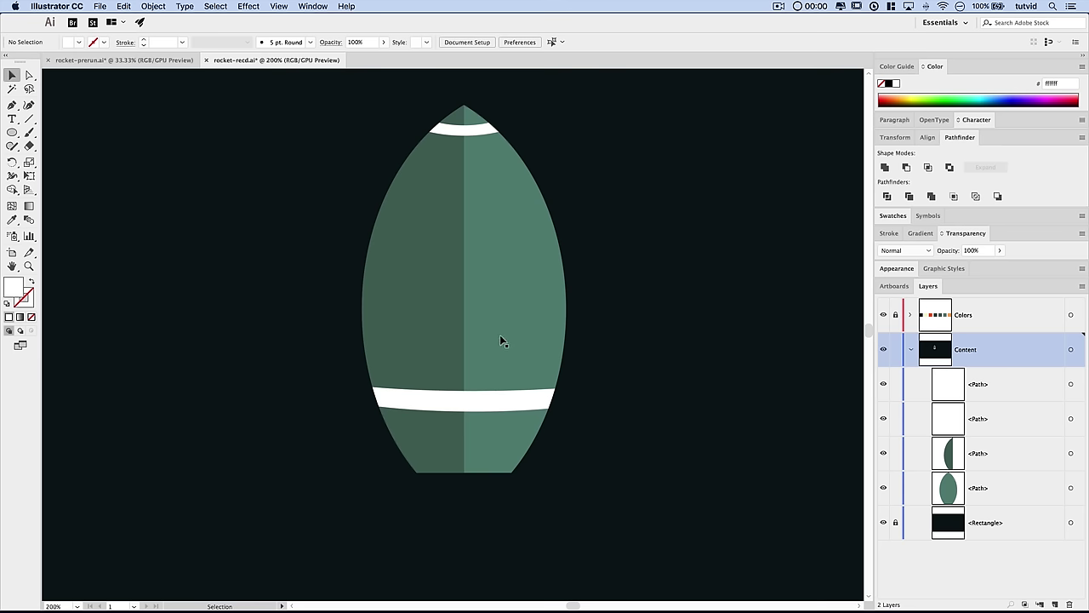
scroll(499, 348, "up", 2)
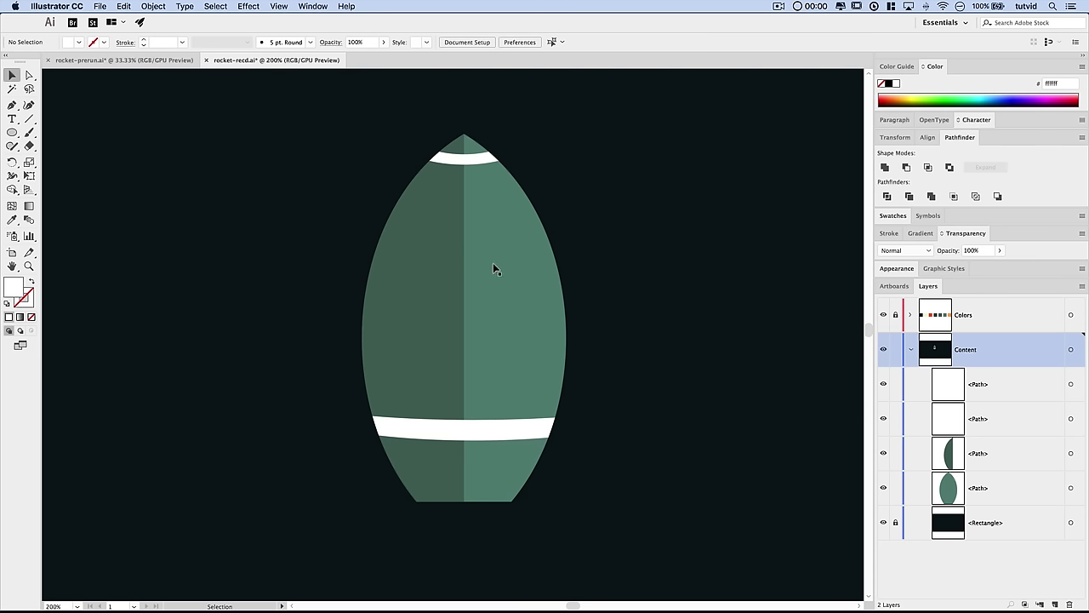
key("space")
left_click_drag(535, 407, 538, 366)
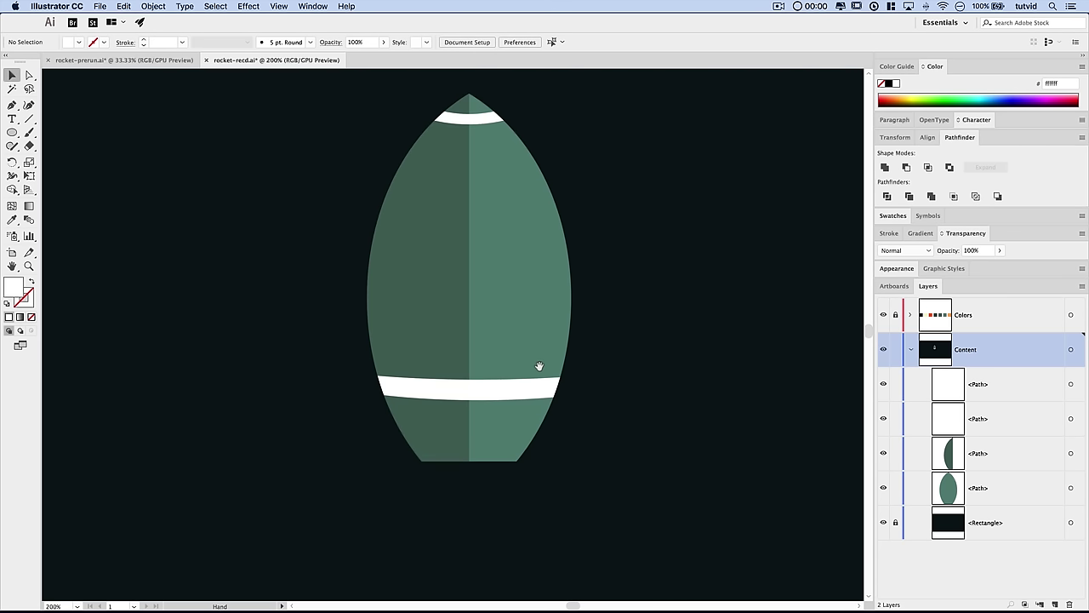
left_click_drag(490, 277, 490, 294)
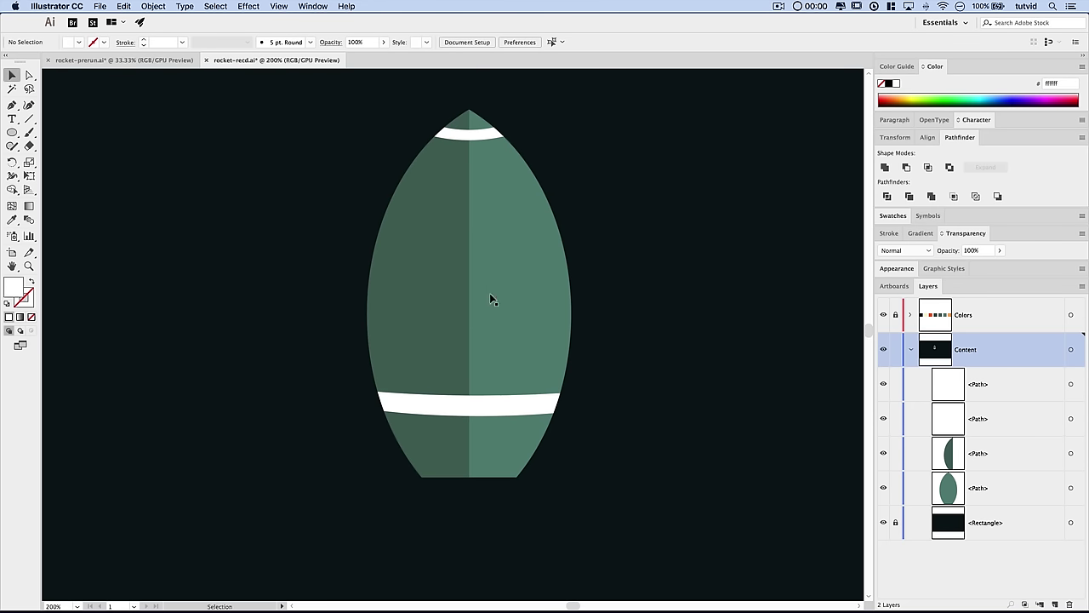
key("space")
left_click_drag(515, 332, 507, 347)
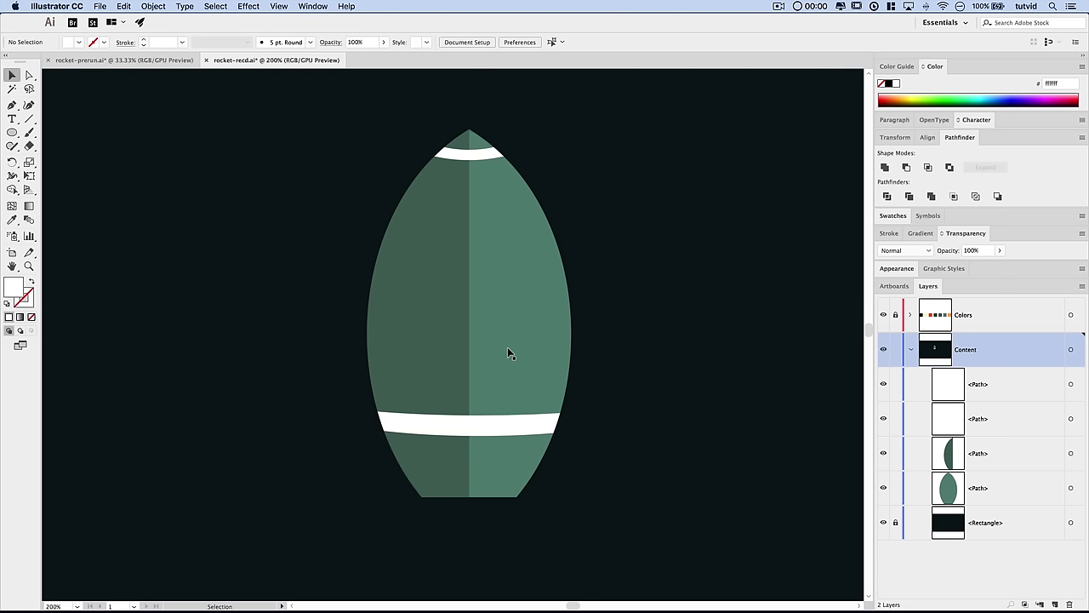
- Select both white stripes on the rocket and recolor them with the dark slate swatch (#314d51) using the Eyedropper, finishing with nothing selected
key("super+minus")
key("super+minus")
key("super+minus")
left_click_drag(635, 292, 644, 348)
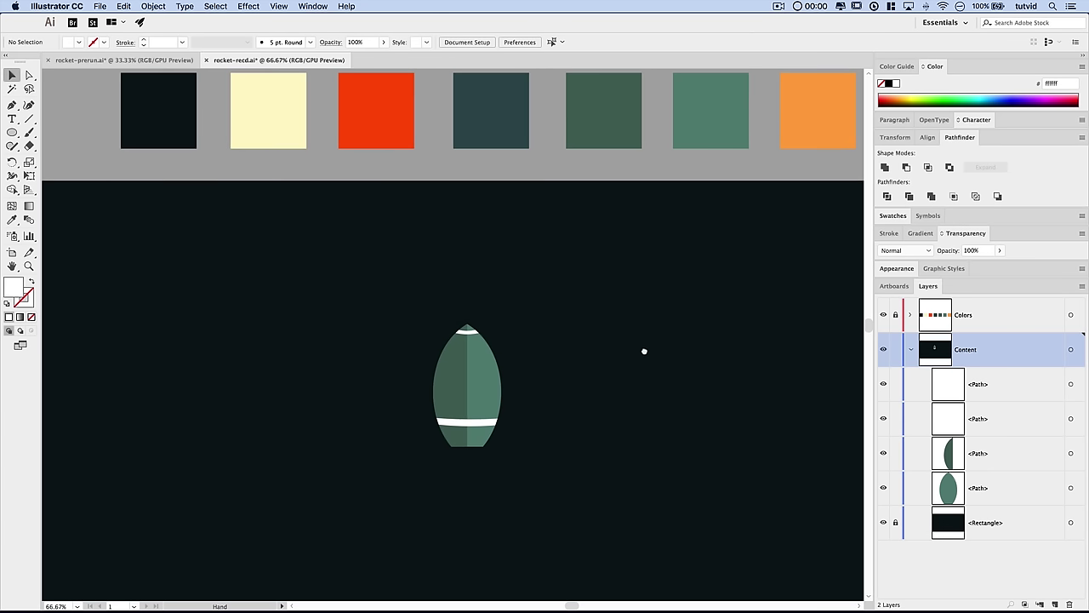
left_click(466, 331)
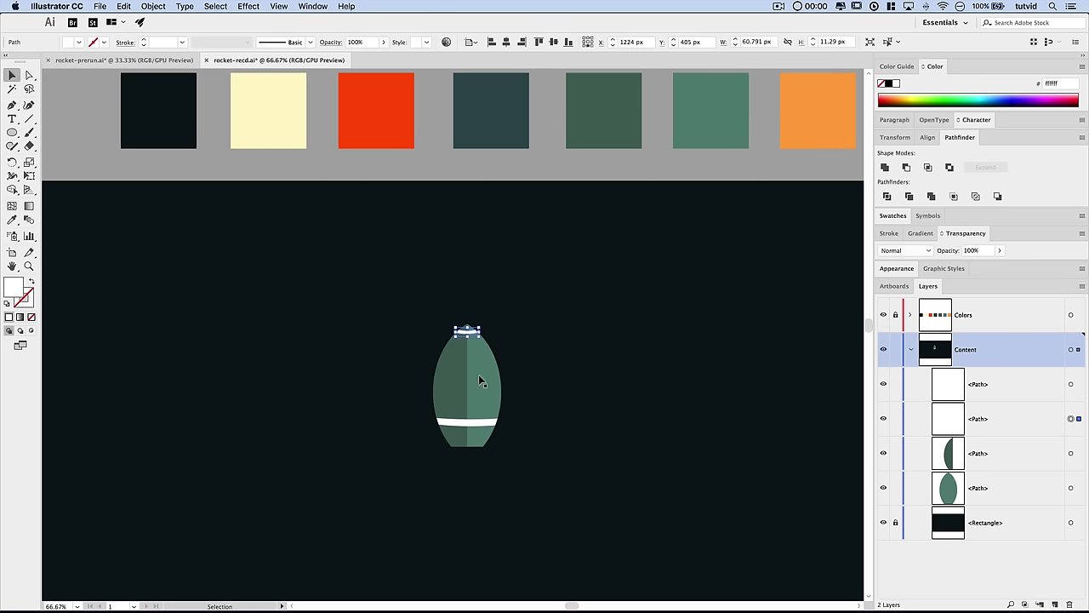
left_click(484, 422, "shift")
scroll(527, 366, "up", 3)
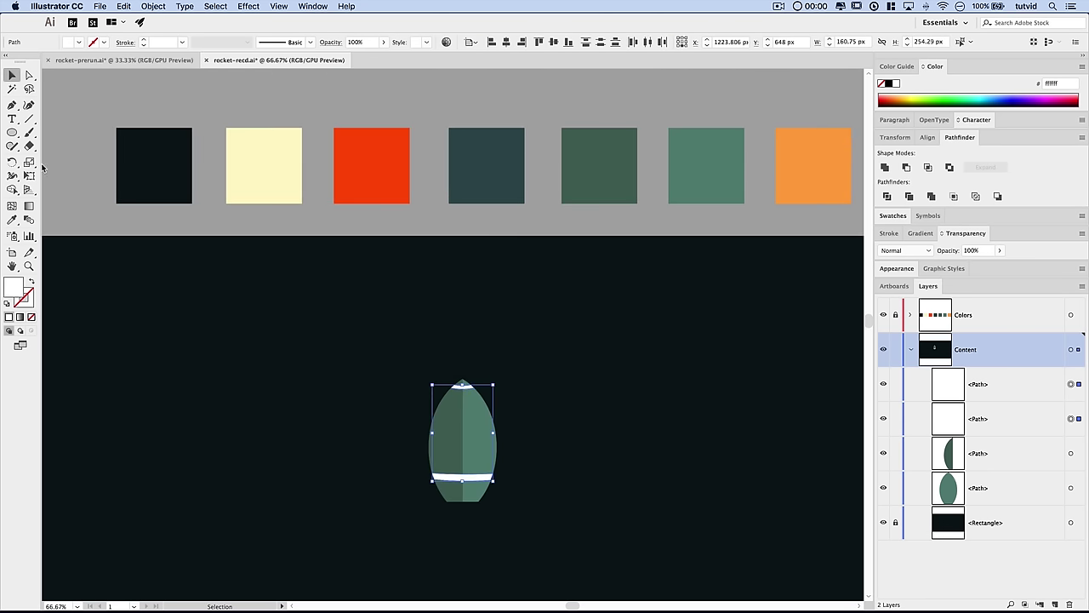
left_click(11, 219)
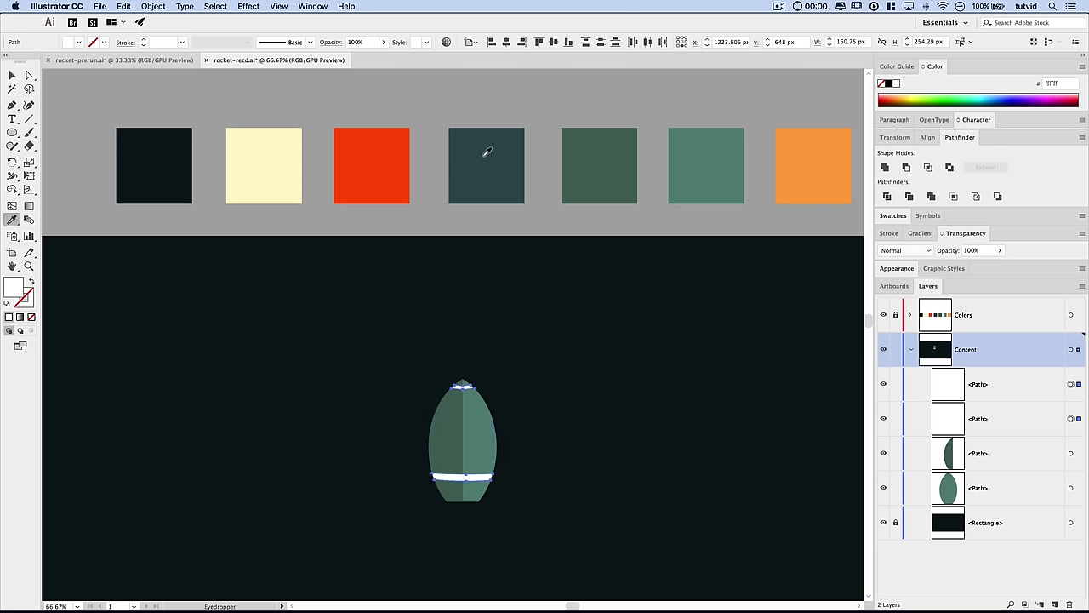
left_click(495, 156)
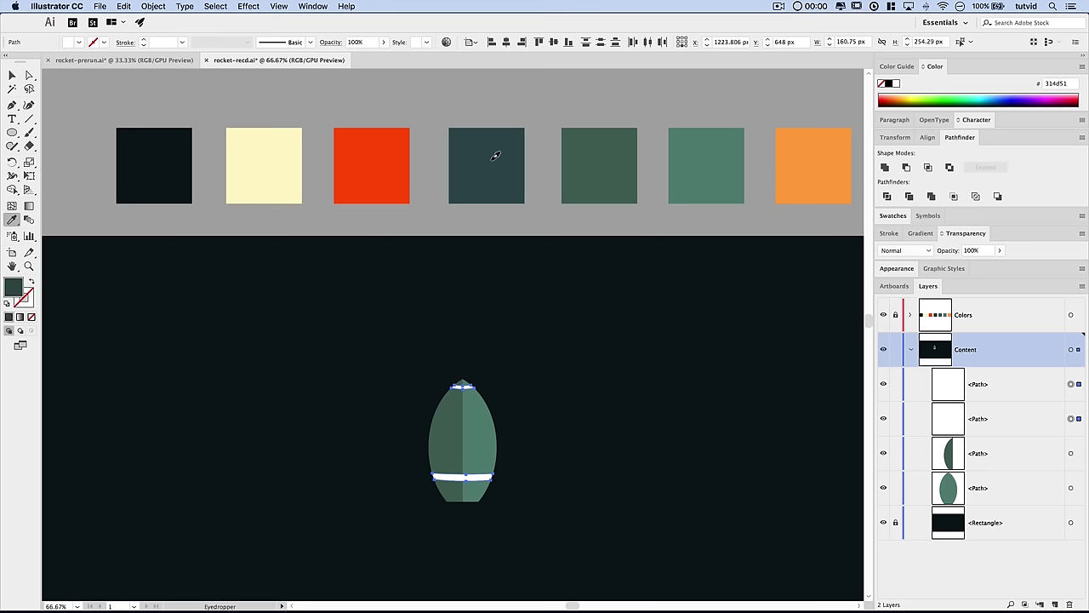
key("v")
left_click(521, 407)
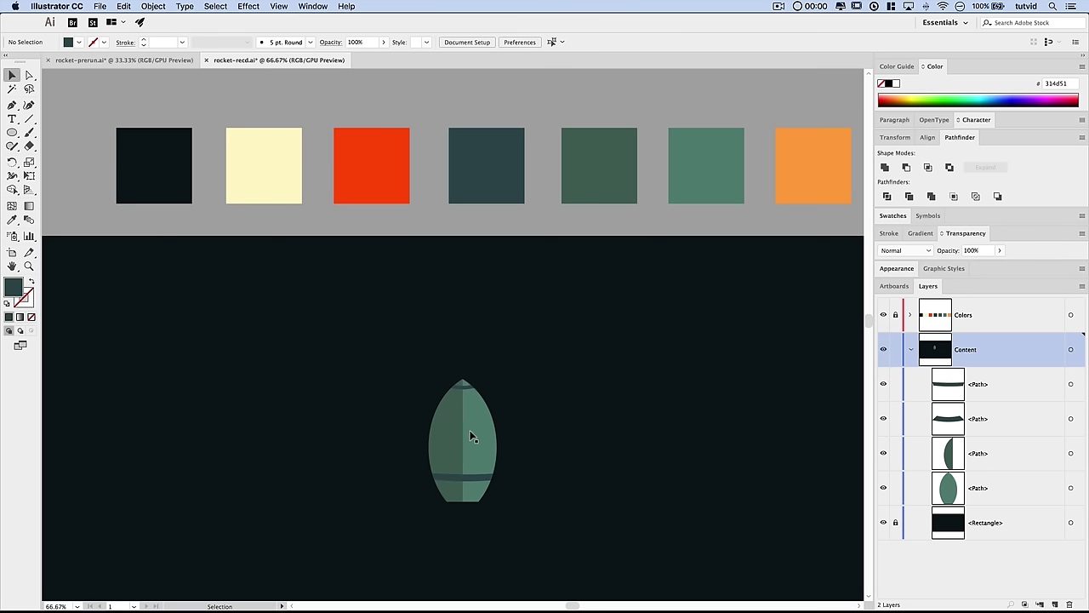
- Show the grid and draw a 72 x 72 px dark slate circle centered on the body's middle seam, below the upper stripe
key("super+equal")
key("super+equal")
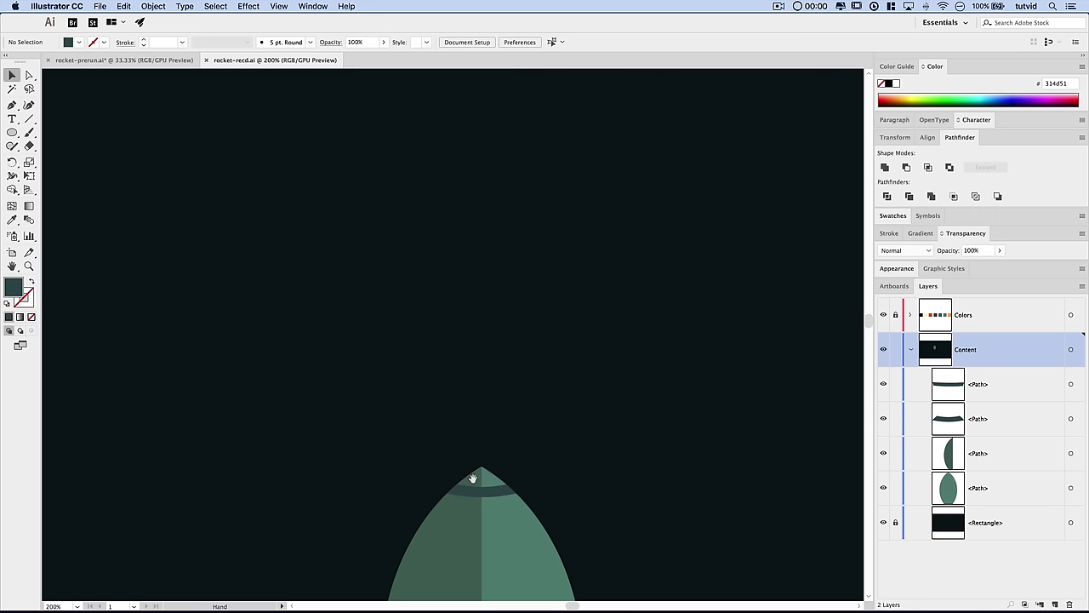
left_click_drag(476, 479, 499, 102)
key("super+equal")
key("super+apostrophe")
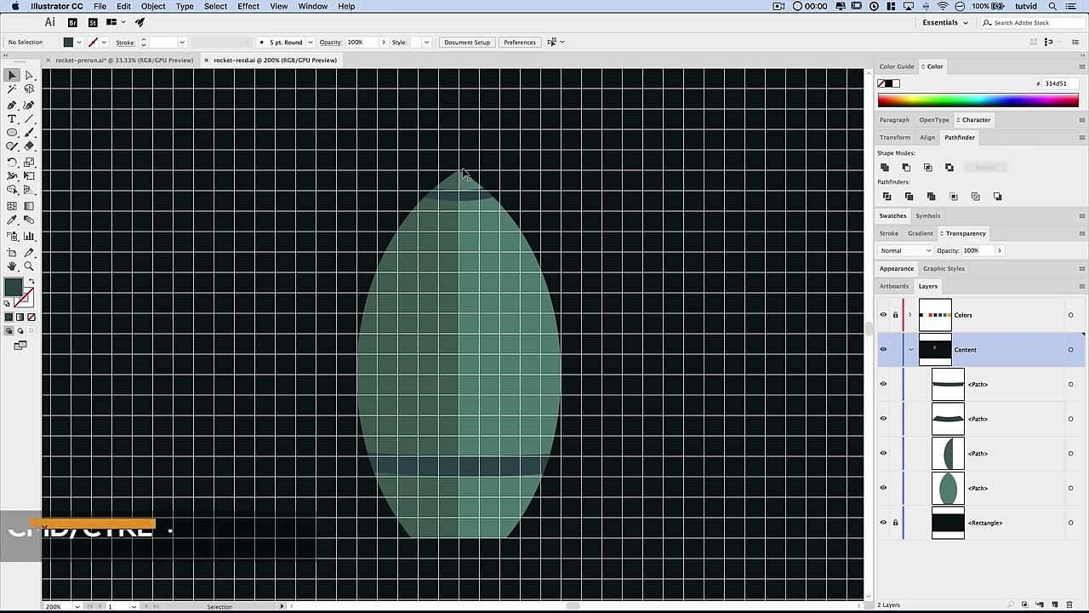
left_click_drag(467, 244, 469, 200)
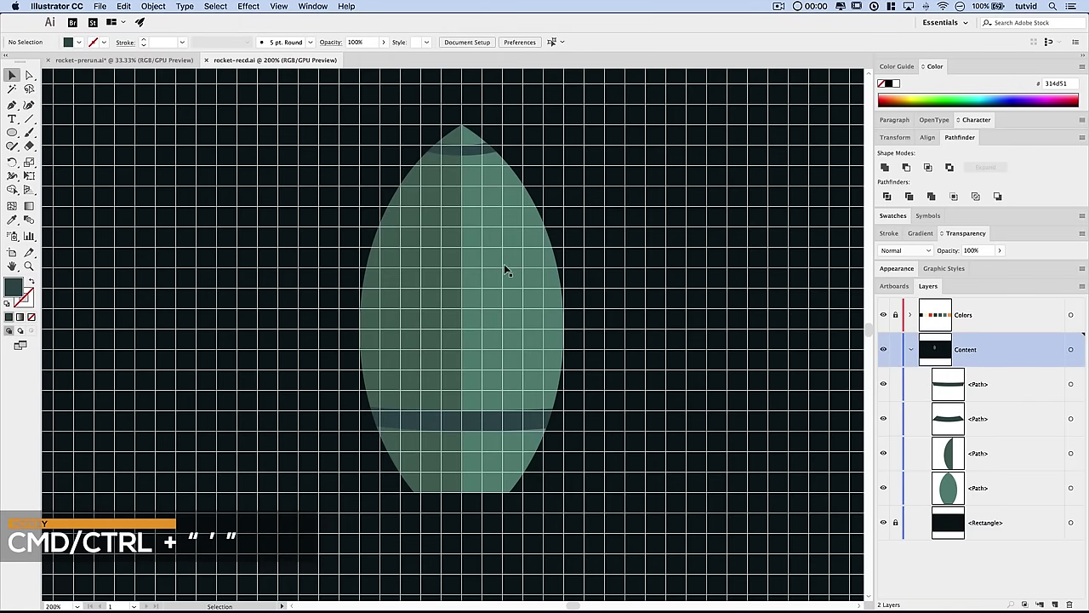
left_click(12, 133)
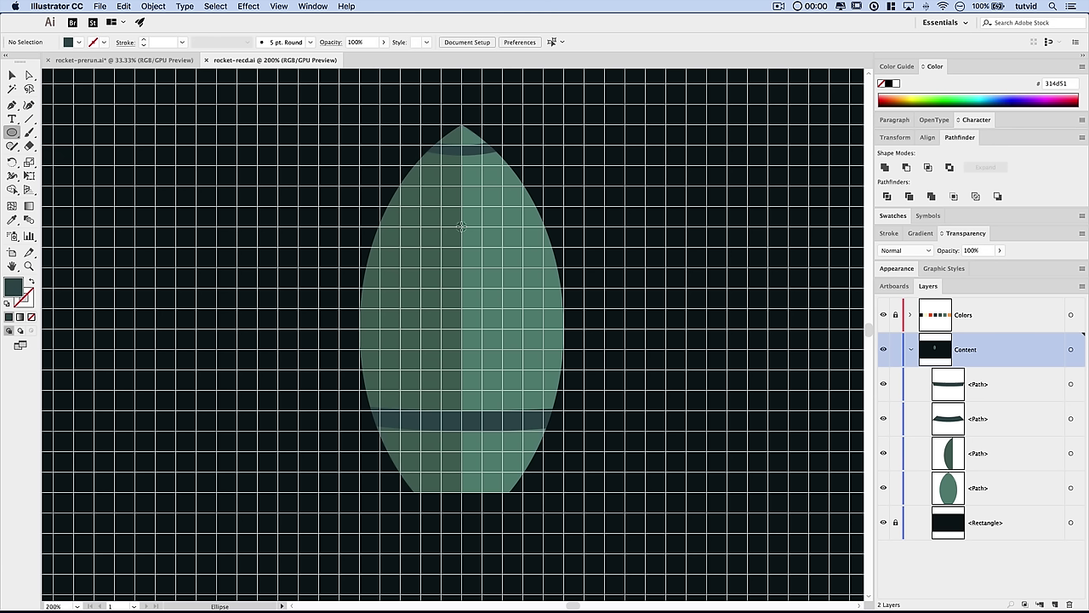
left_click_drag(461, 226, 500, 193)
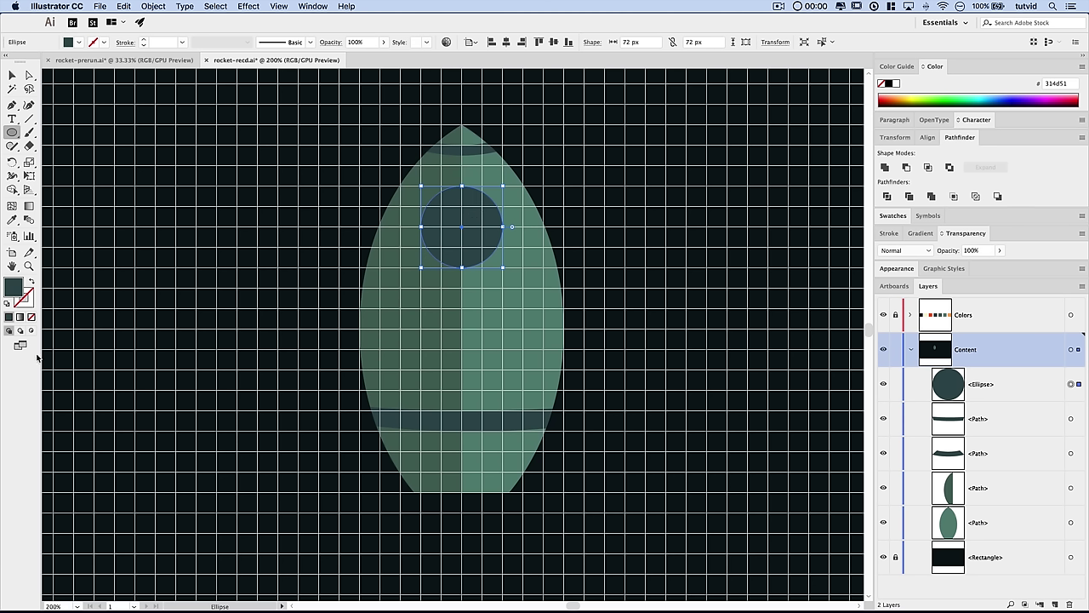
- Give the circle a white 10 pt stroke aligned to the inside of its path
left_click(28, 296)
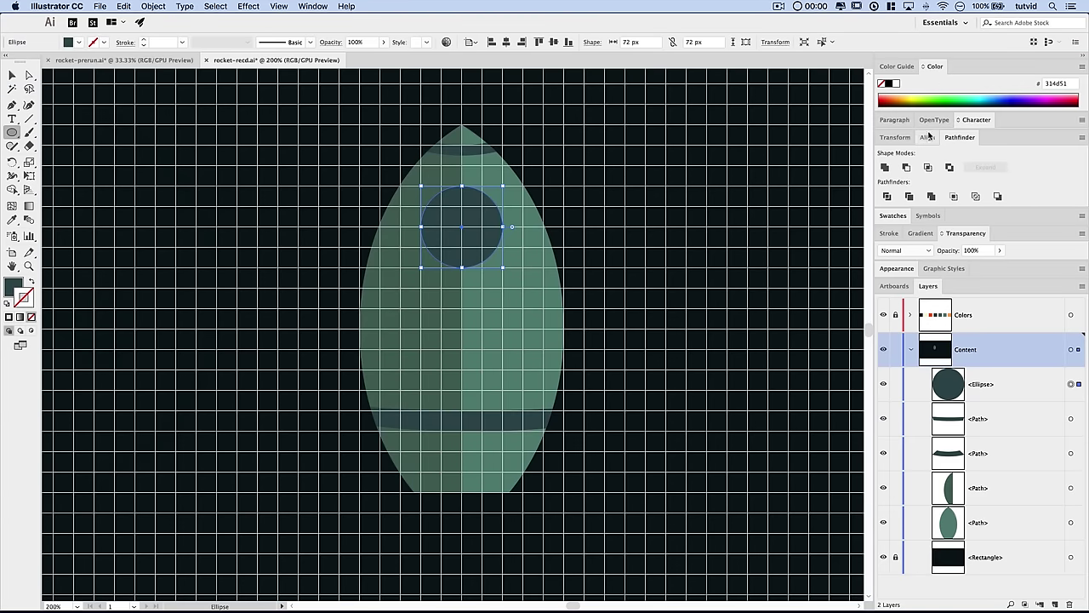
left_click(895, 82)
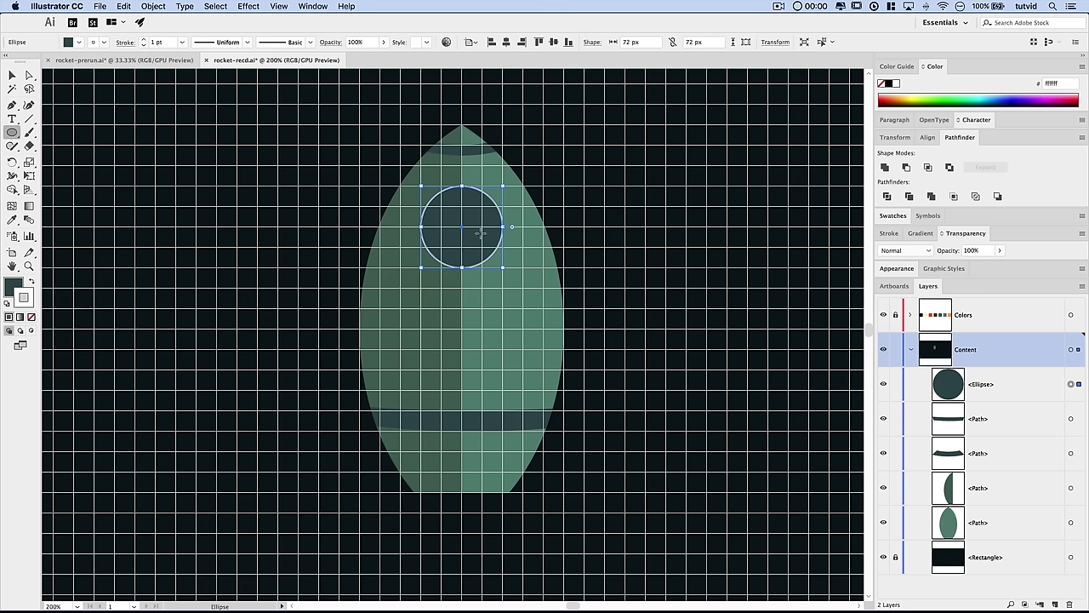
left_click(891, 233)
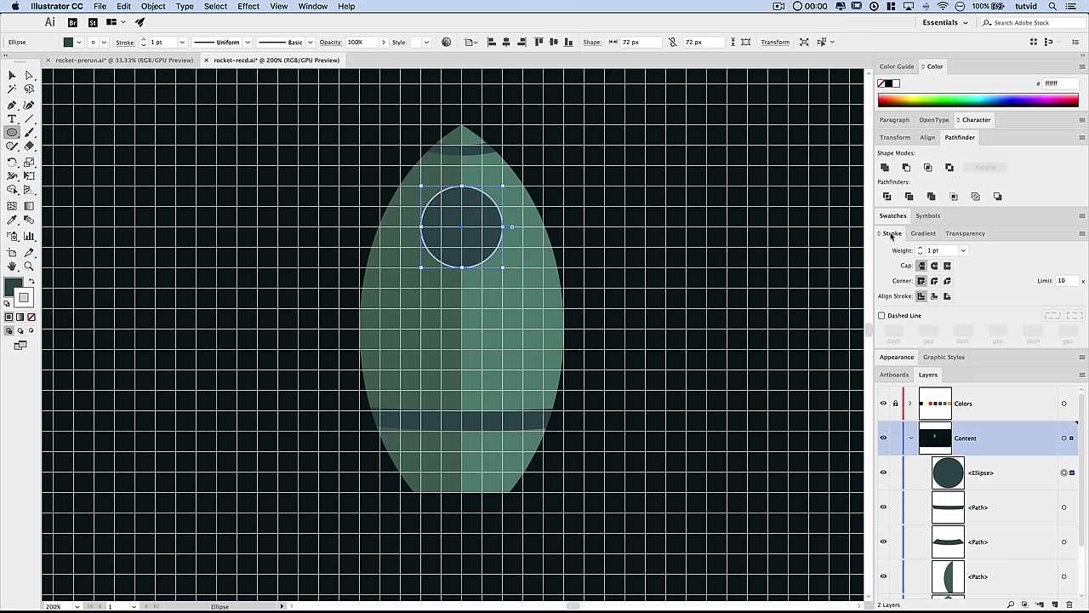
left_click(900, 250)
type("10")
key("Tab")
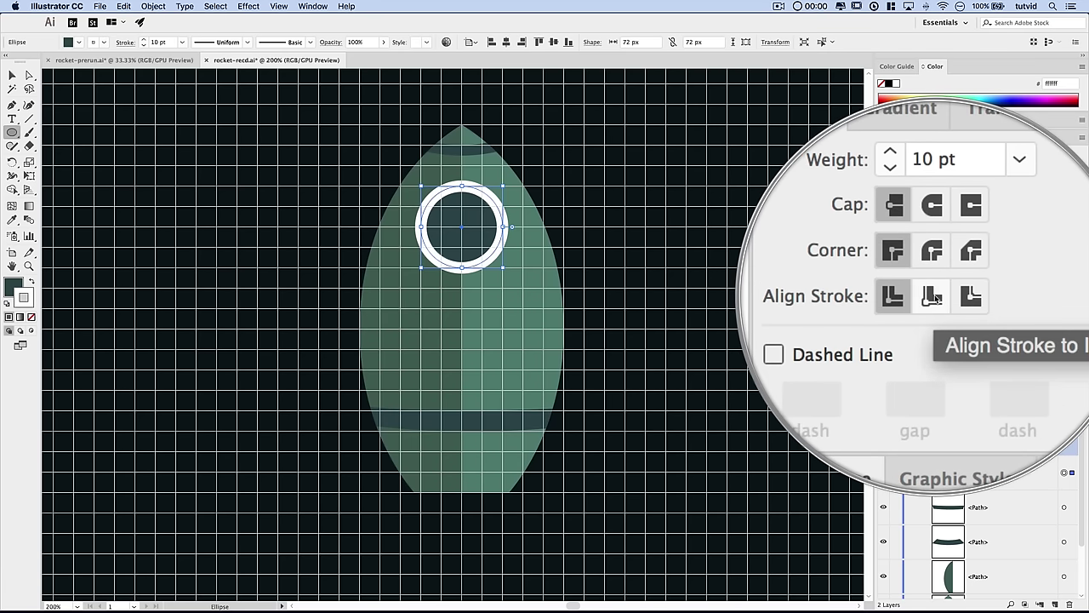
left_click(935, 296)
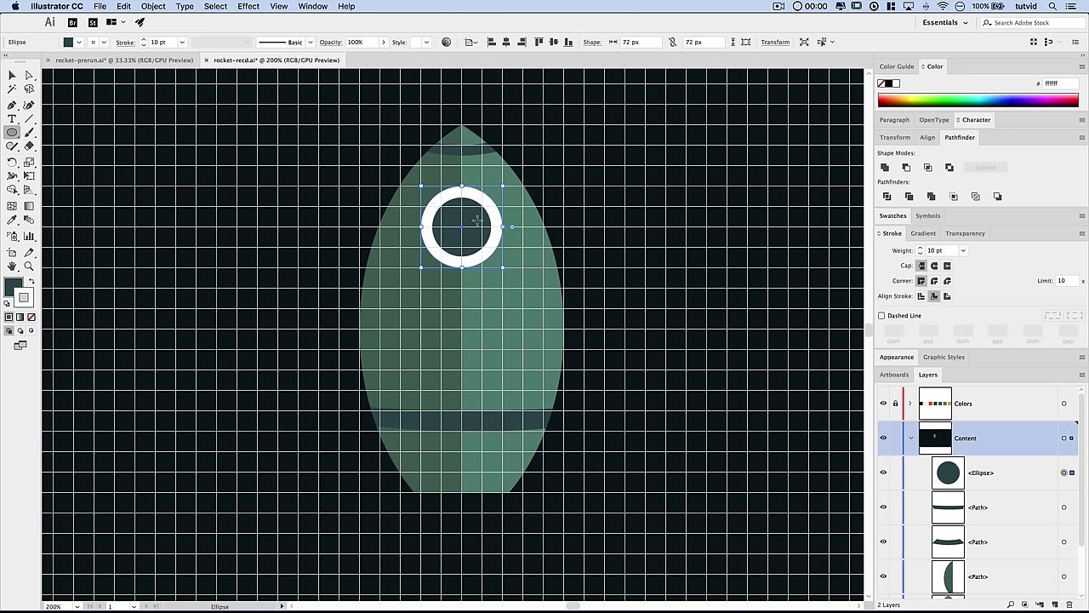
- Try swapping the circle's fill and stroke colors, and swap them back
left_click(12, 104)
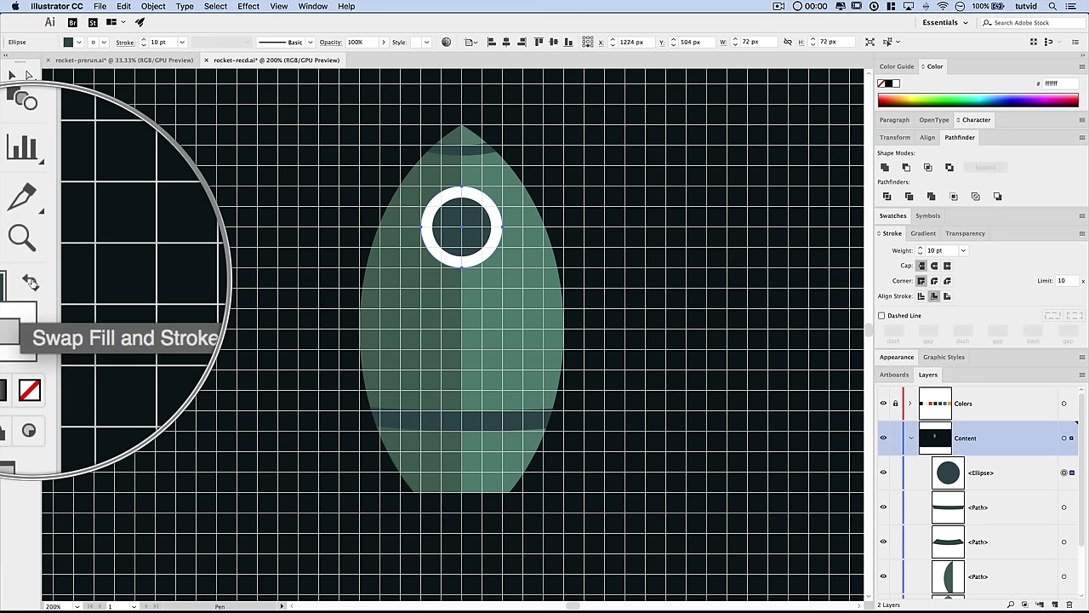
left_click(32, 281)
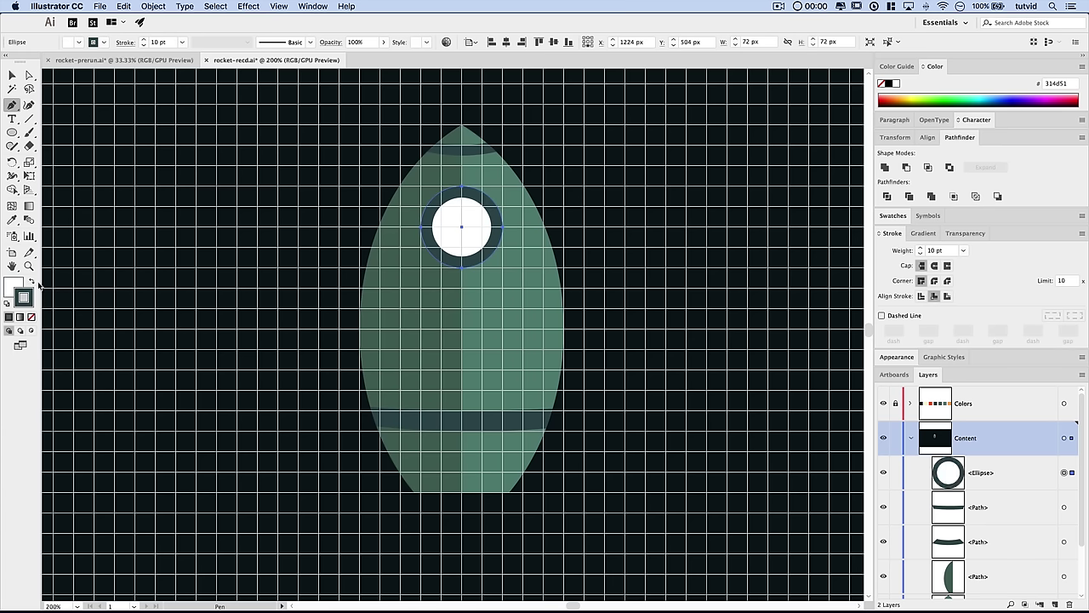
left_click(38, 284)
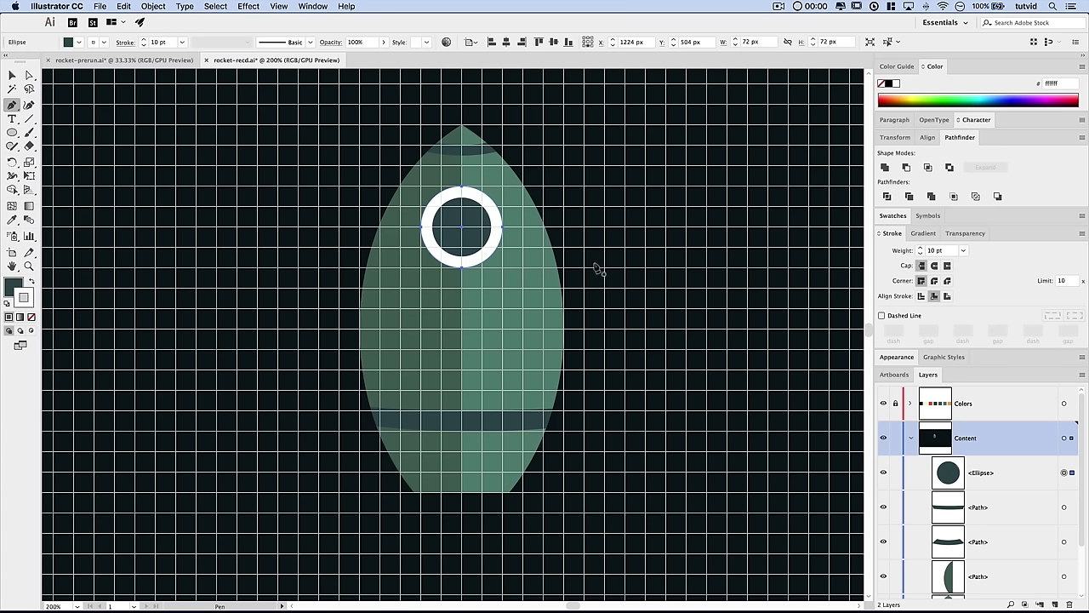
- Deselect everything and set the drawing defaults to no fill with a dark slate (#314d51) stroke
left_click(219, 8)
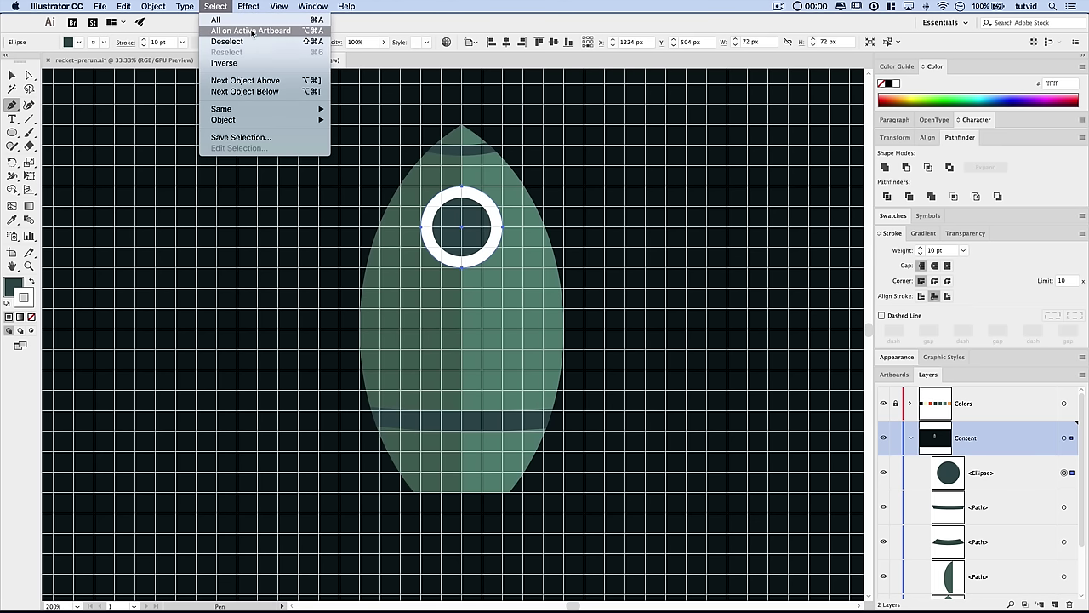
left_click(234, 42)
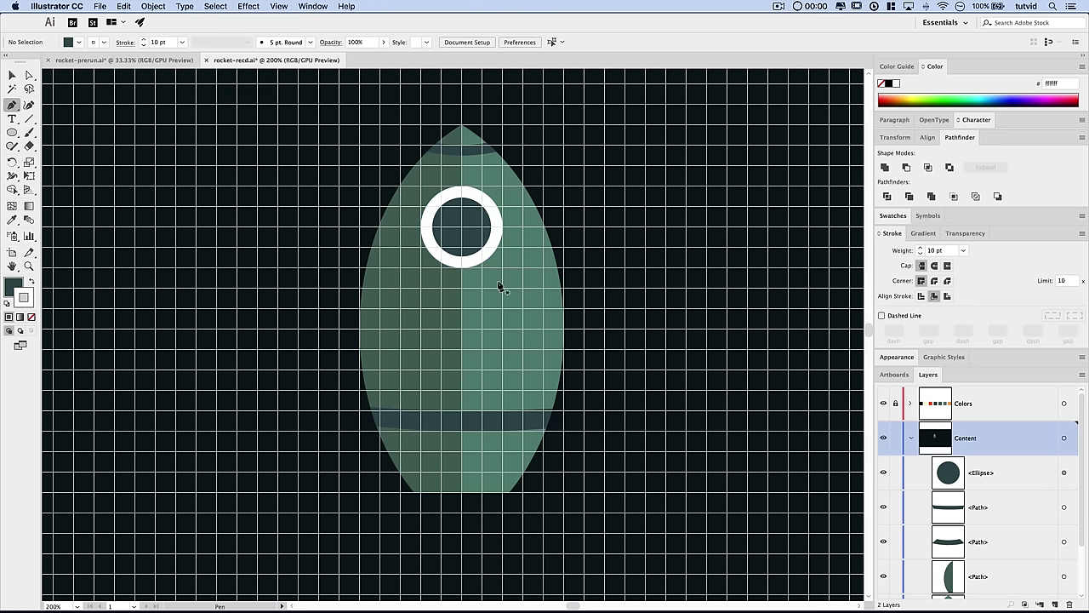
left_click(34, 284)
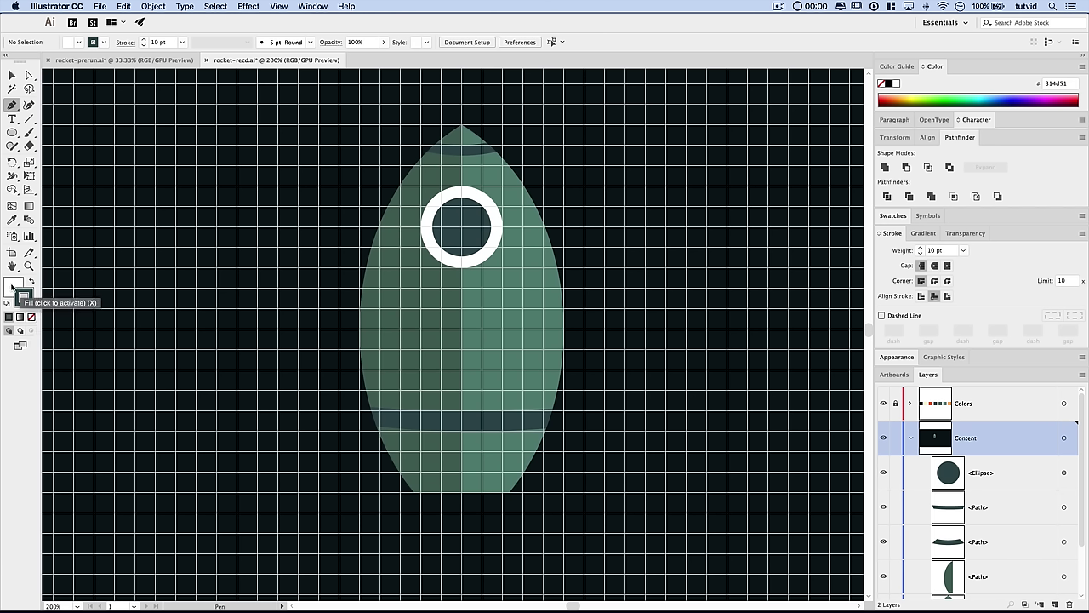
left_click(12, 287)
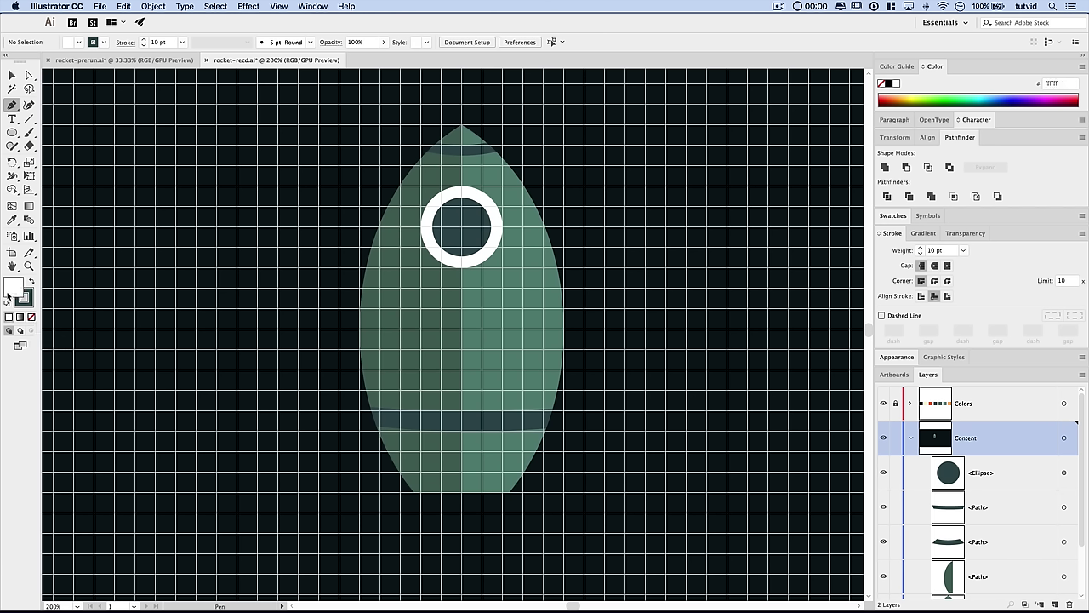
left_click(31, 318)
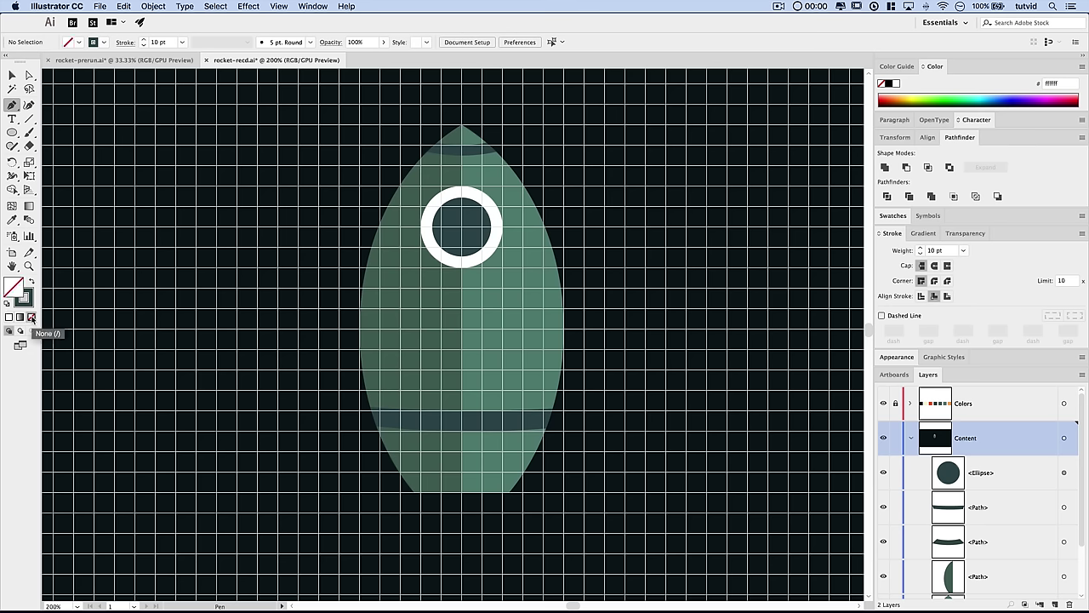
left_click(25, 298)
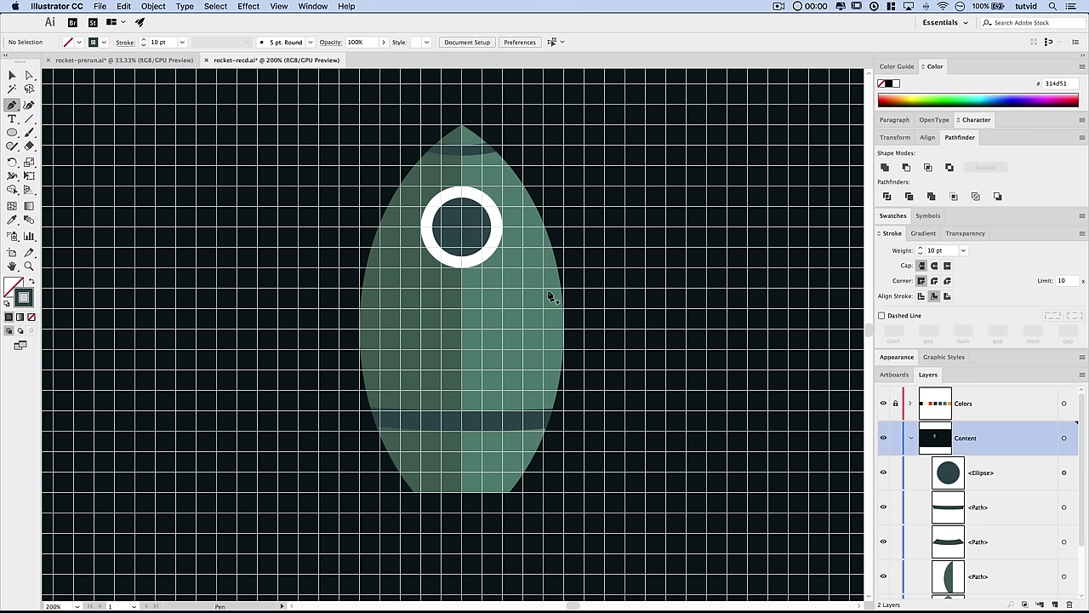
- Draw two 72 px wide horizontal lines with the Pen tool below the window, centered on the seam and 36 px apart
left_click(420, 291)
left_click(497, 291)
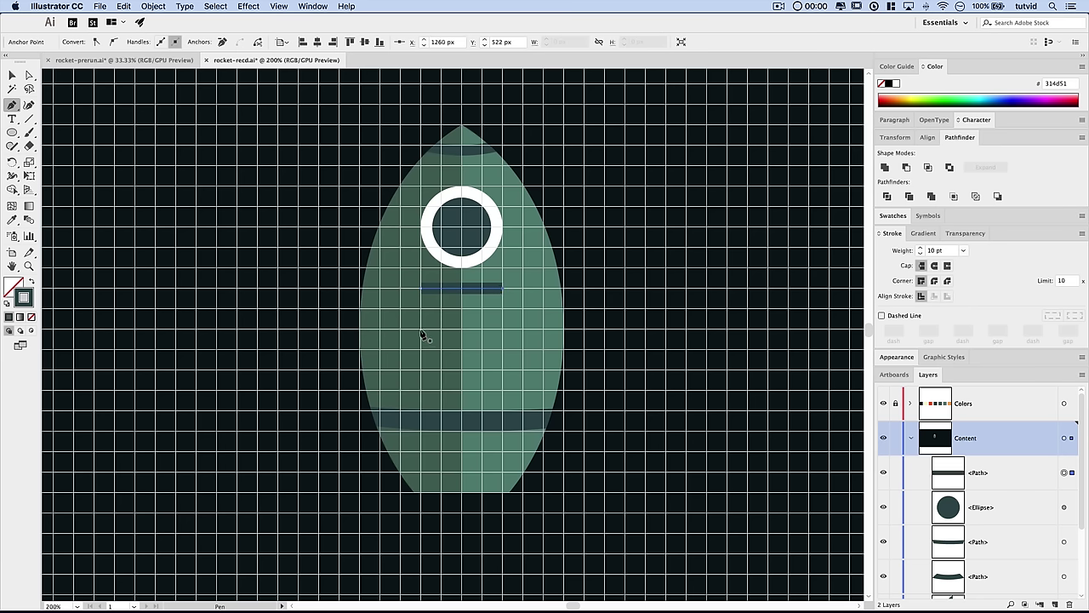
left_click(420, 331)
left_click(502, 330)
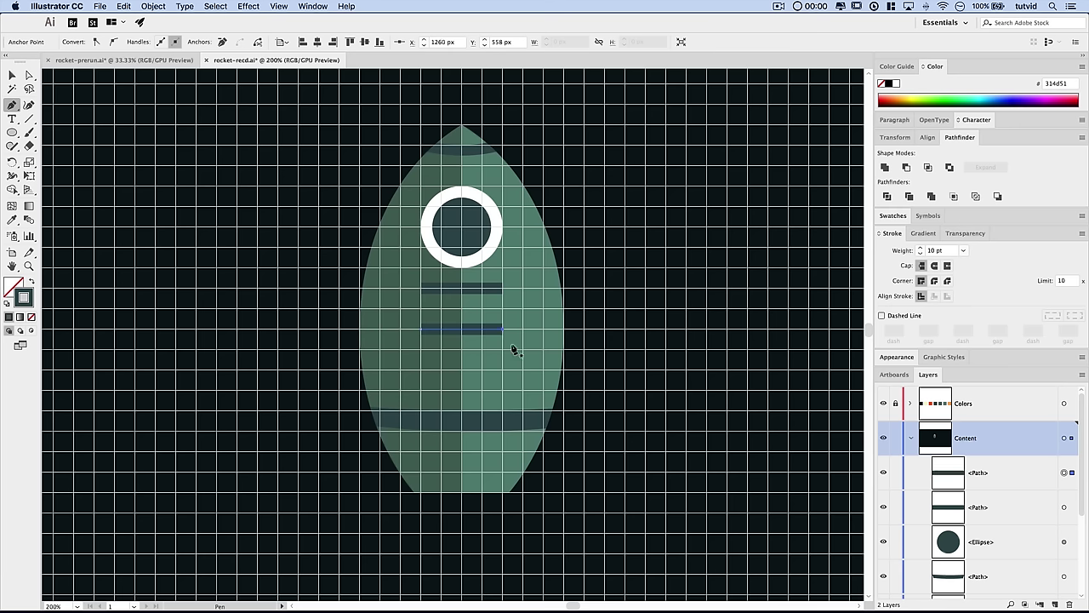
- Hide the grid, clear the selection, and examine the rocket with its new lines at artboard scale and close up
key("super+apostrophe")
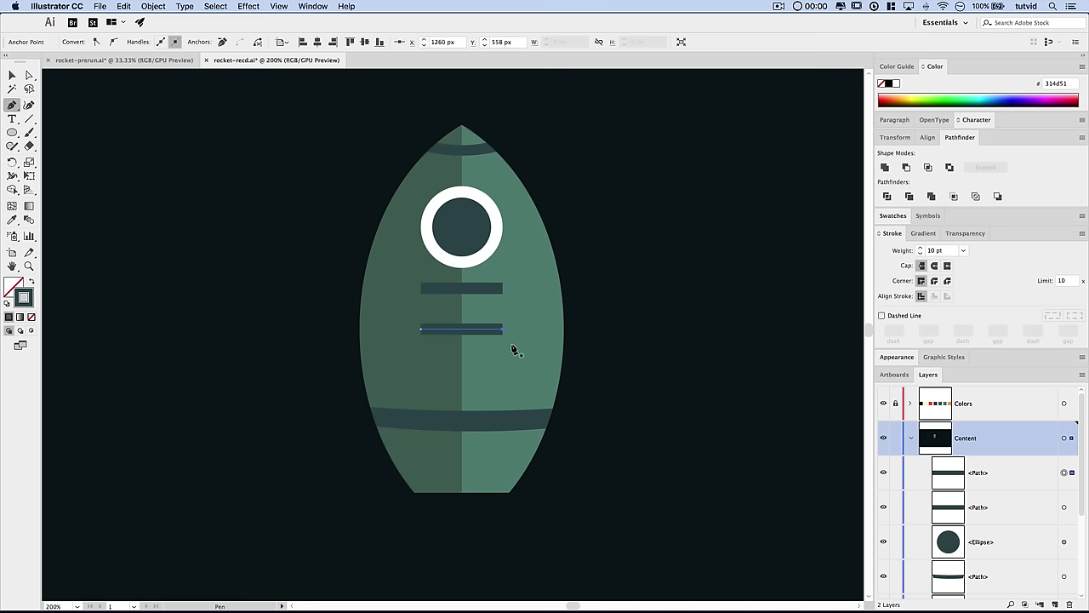
key("super+minus")
key("super+minus")
key("super+minus")
key("super+minus")
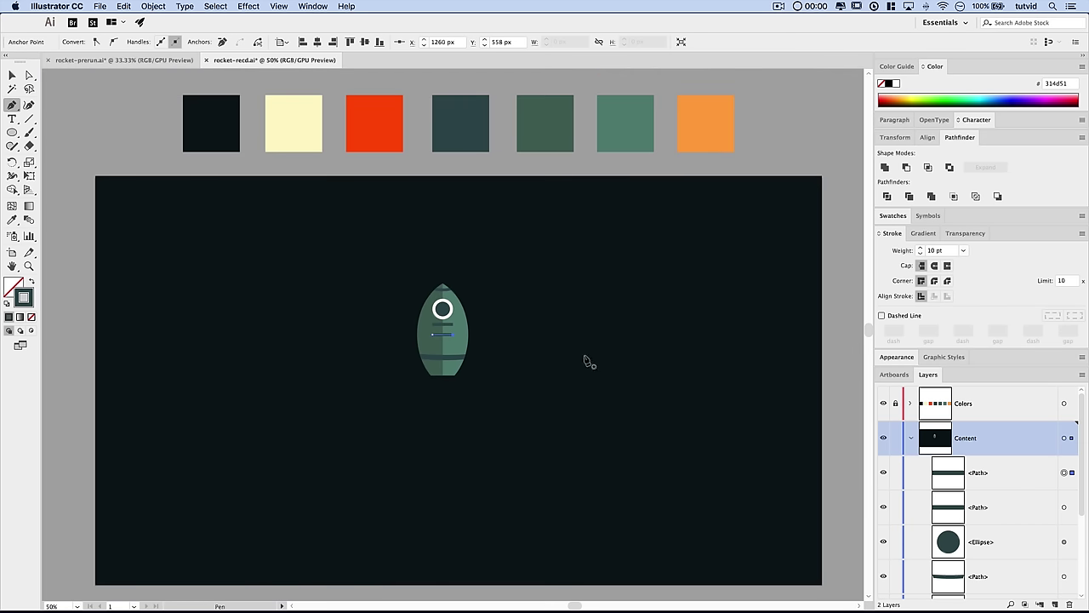
key("v")
left_click(508, 406)
left_click_drag(474, 406, 479, 365)
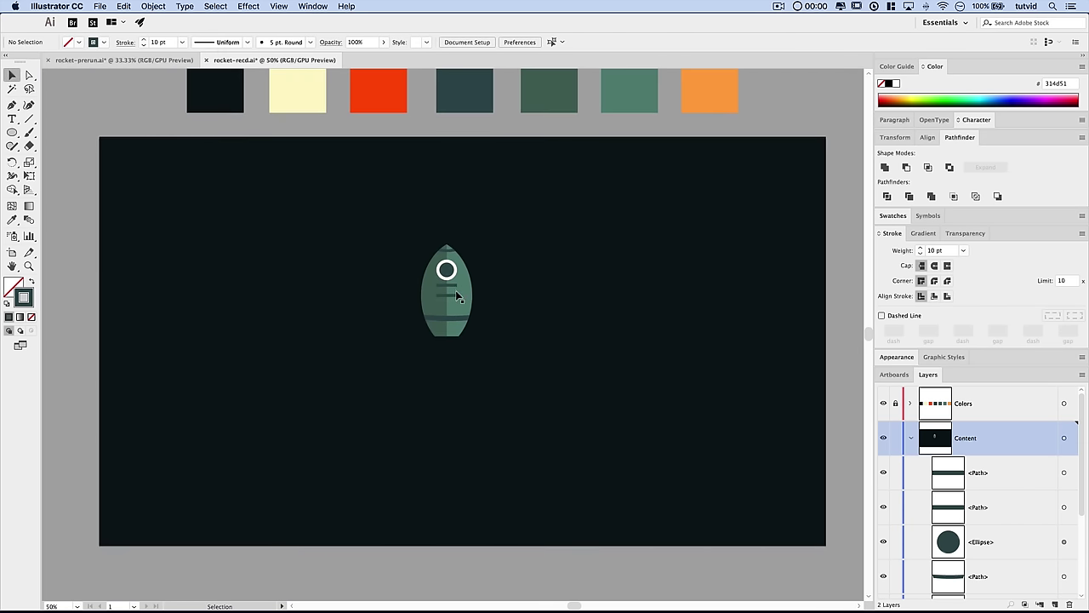
key("z")
left_click(456, 292)
left_click(456, 292)
left_click(451, 369)
left_click(442, 361)
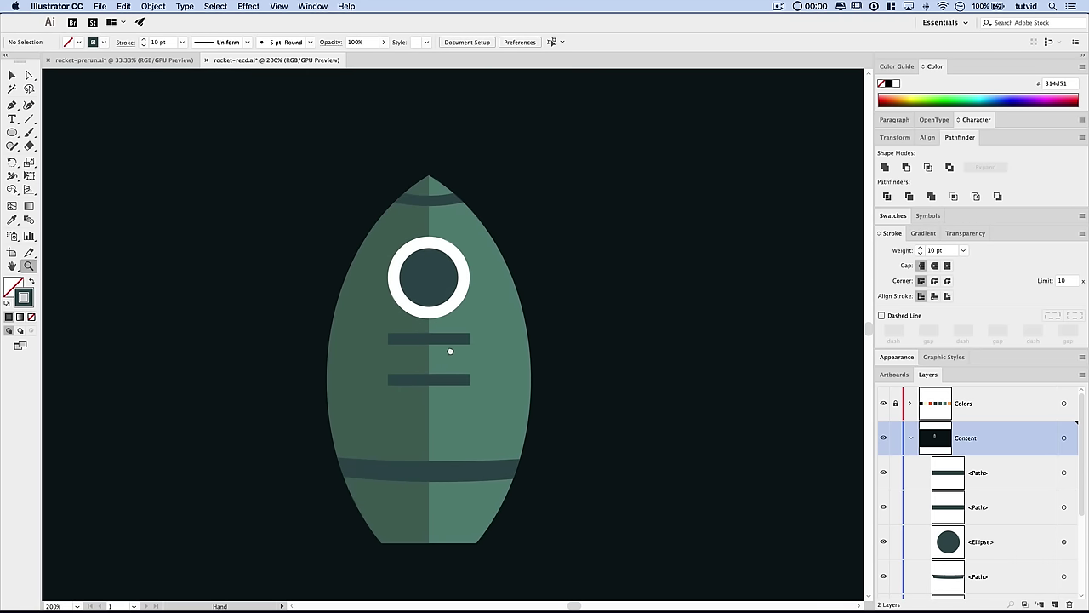
- Select both horizontal lines, reduce their stroke to 7 pt, and narrow them to 36 px about their center with the grid shown
key("v")
left_click(441, 337)
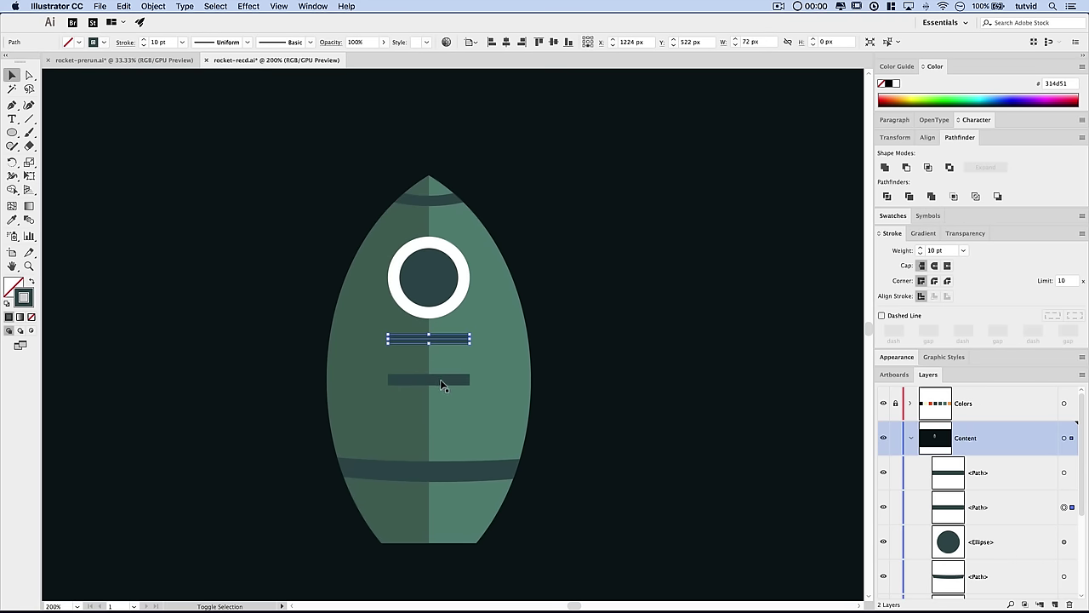
left_click(445, 380, "shift")
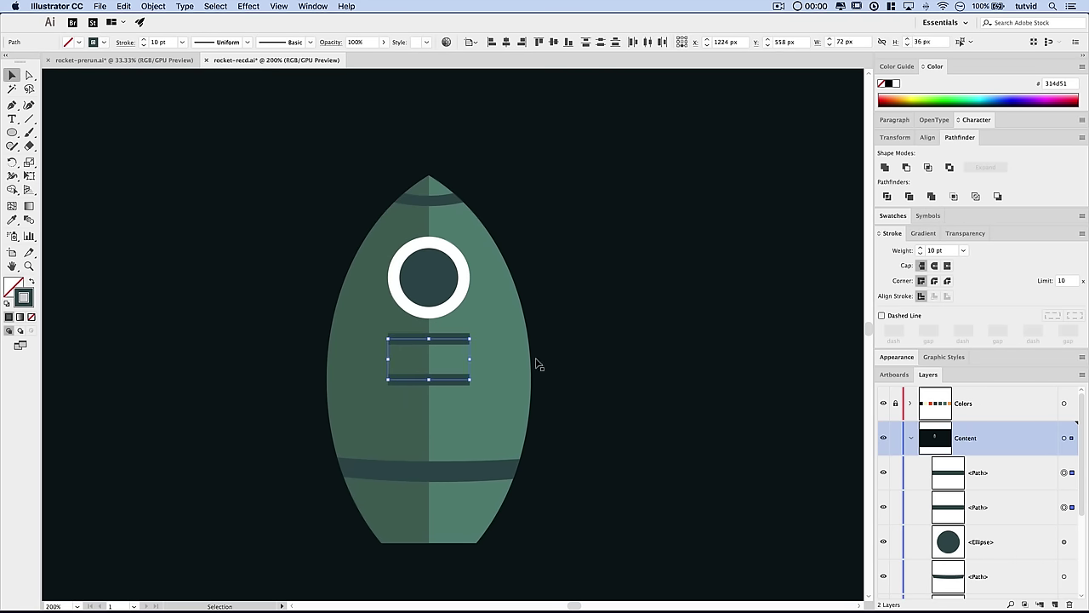
left_click(920, 254)
left_click(920, 254)
left_click(920, 253)
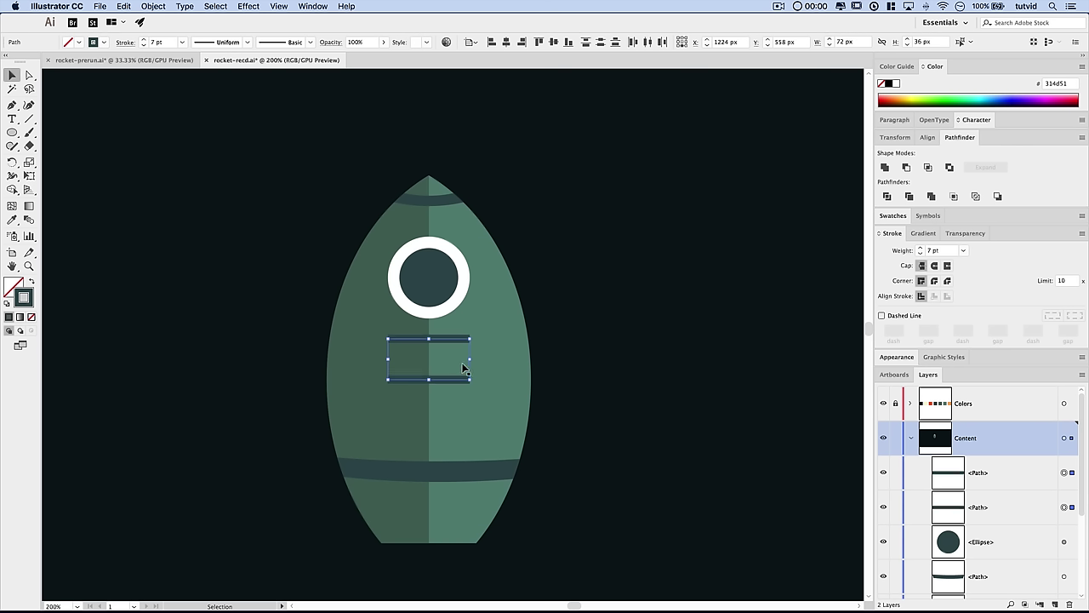
key("super+apostrophe")
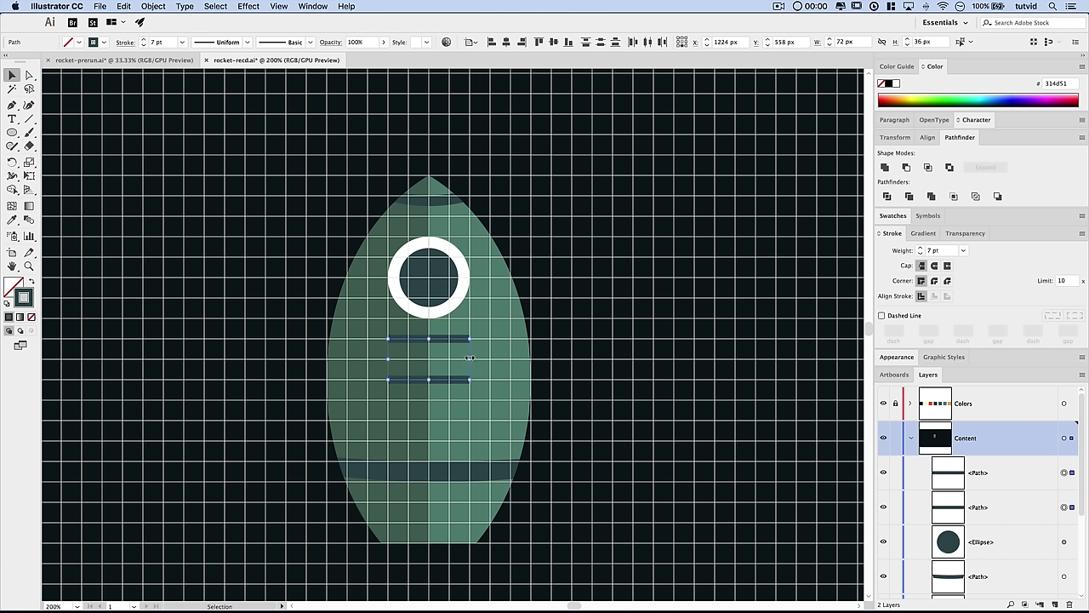
left_click_drag(470, 357, 450, 355)
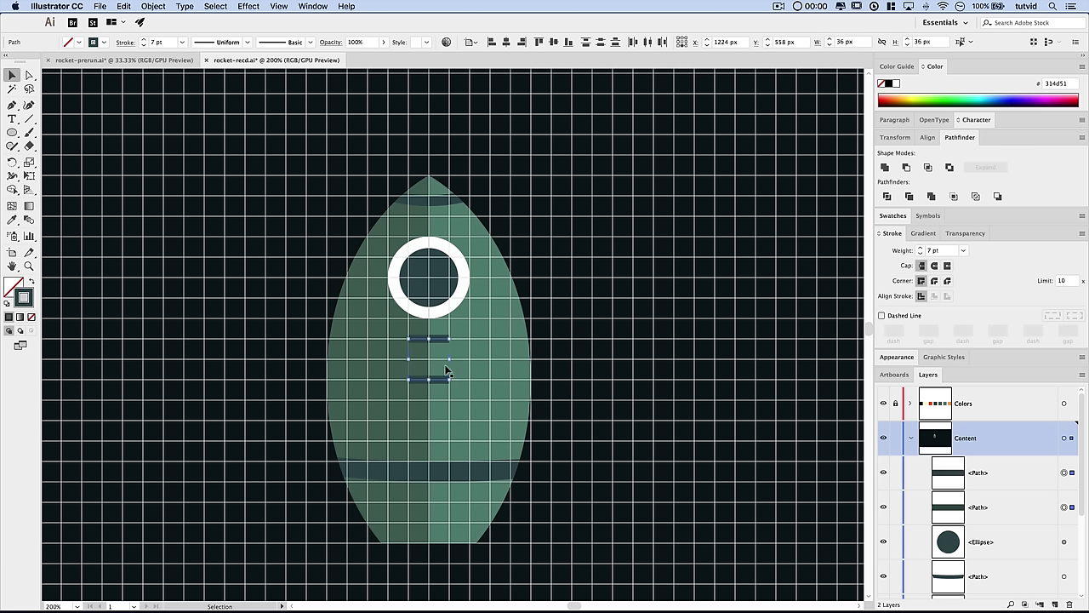
- Thin the window circle's white stroke to 7 pt, then deselect it and hide the grid
left_click(471, 286)
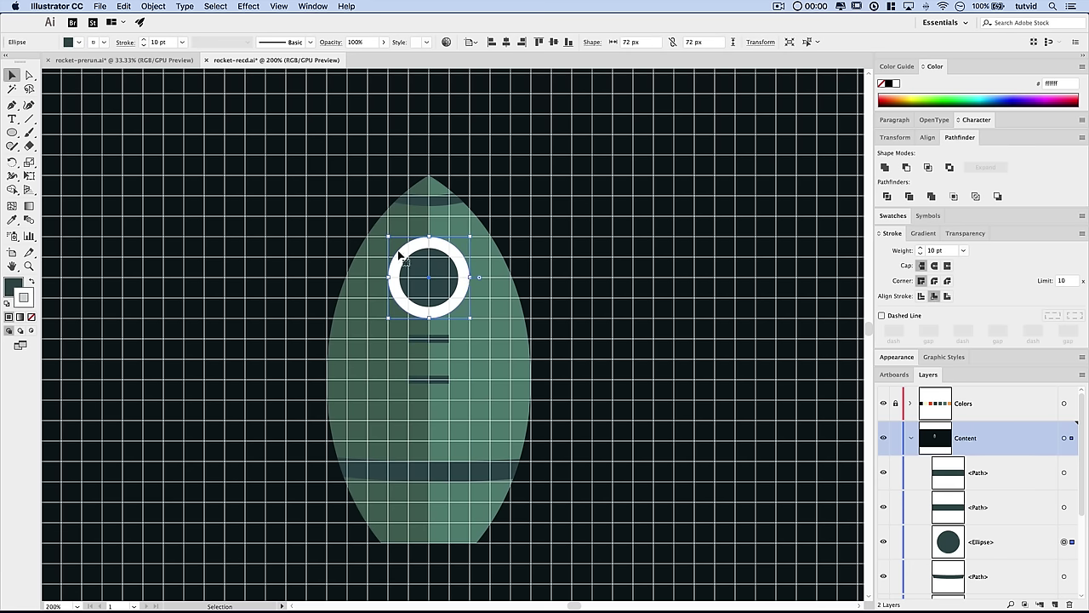
left_click(920, 253)
left_click(919, 253)
left_click(920, 253)
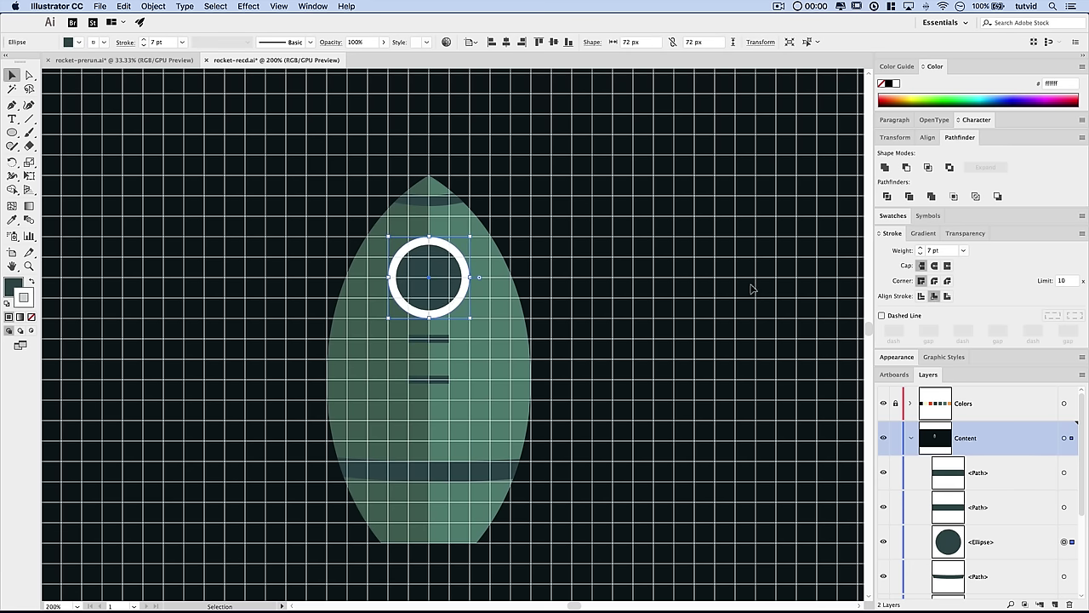
left_click(642, 340)
key("super+apostrophe")
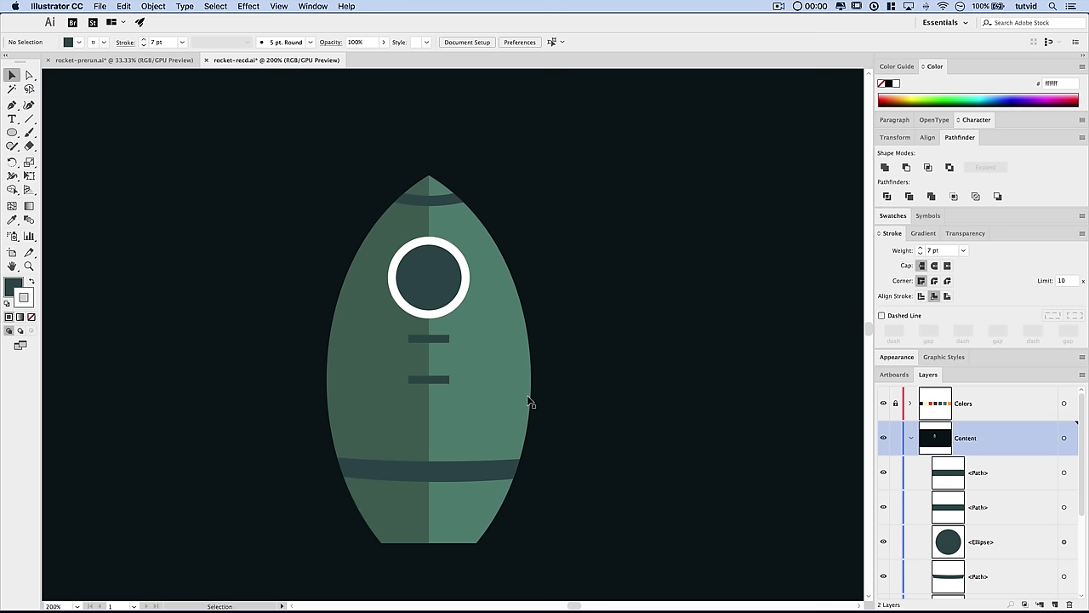
- Examine the rocket's line weights and proportions against the whole artboard and close up
key("super+minus")
key("super+minus")
key("super+minus")
key("super+minus")
key("super+minus")
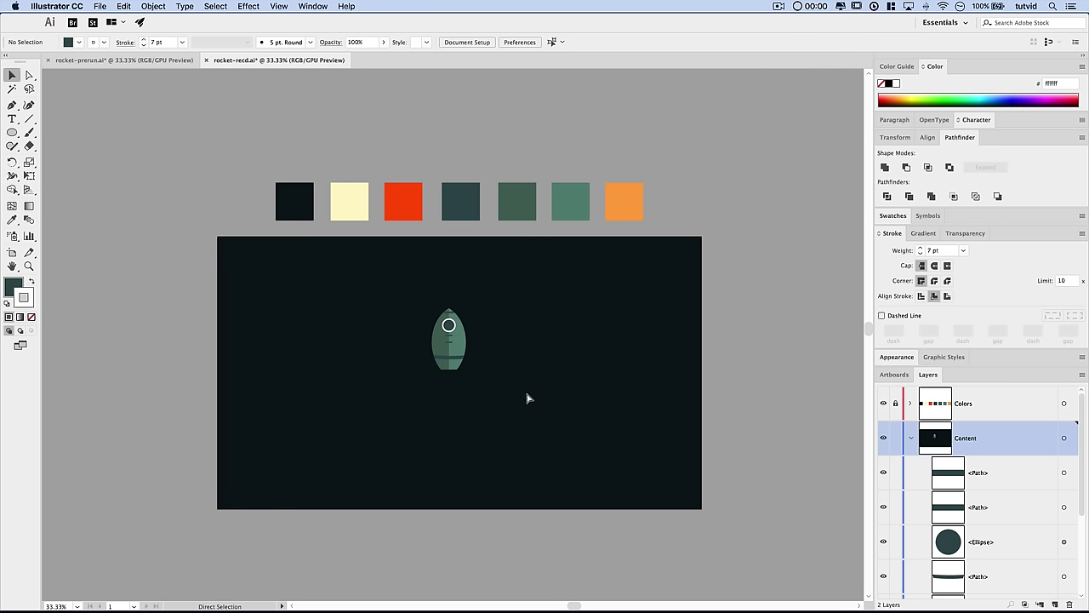
key("z")
left_click_drag(449, 325, 453, 279)
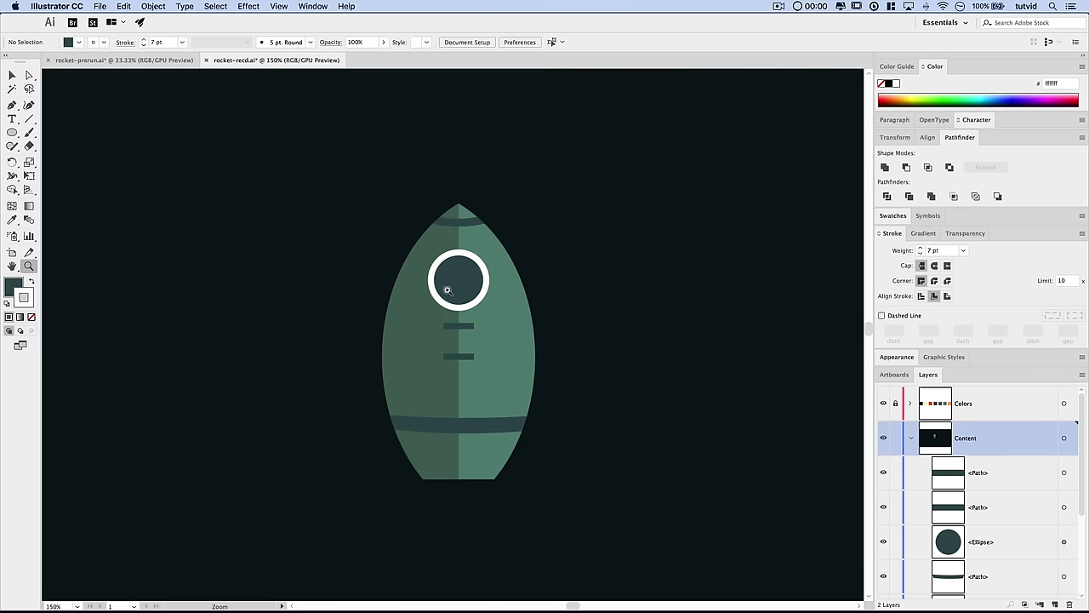
key("super+minus")
scroll(451, 323, "down", 2)
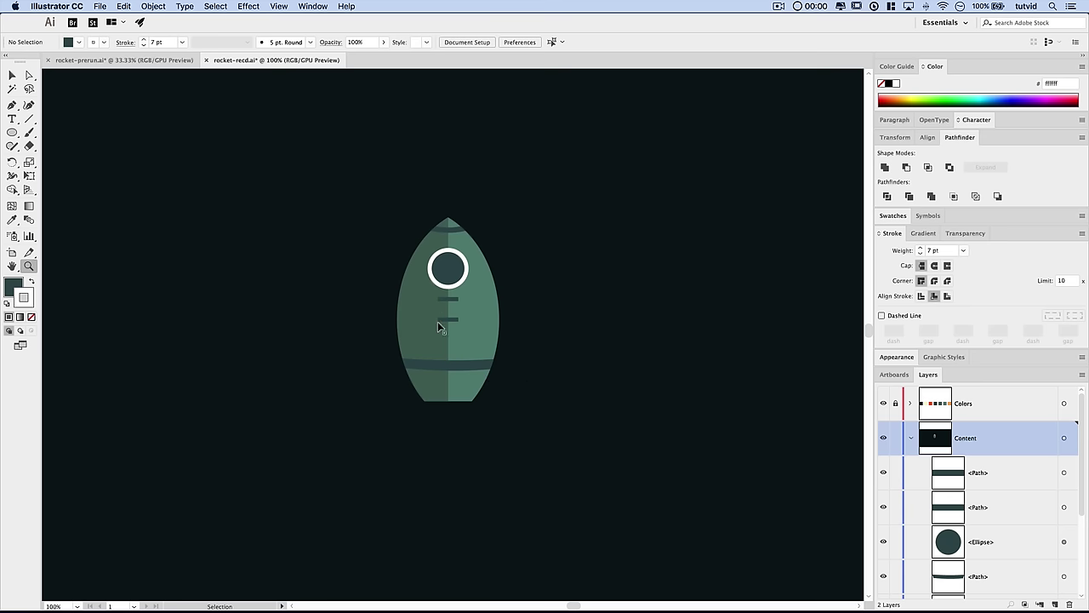
- Show the grid, paste a copy of the window circle in front, and move it straight down the seam to overlap the lower stripe
key("super+equal")
key("super+apostrophe")
scroll(462, 349, "down", 3)
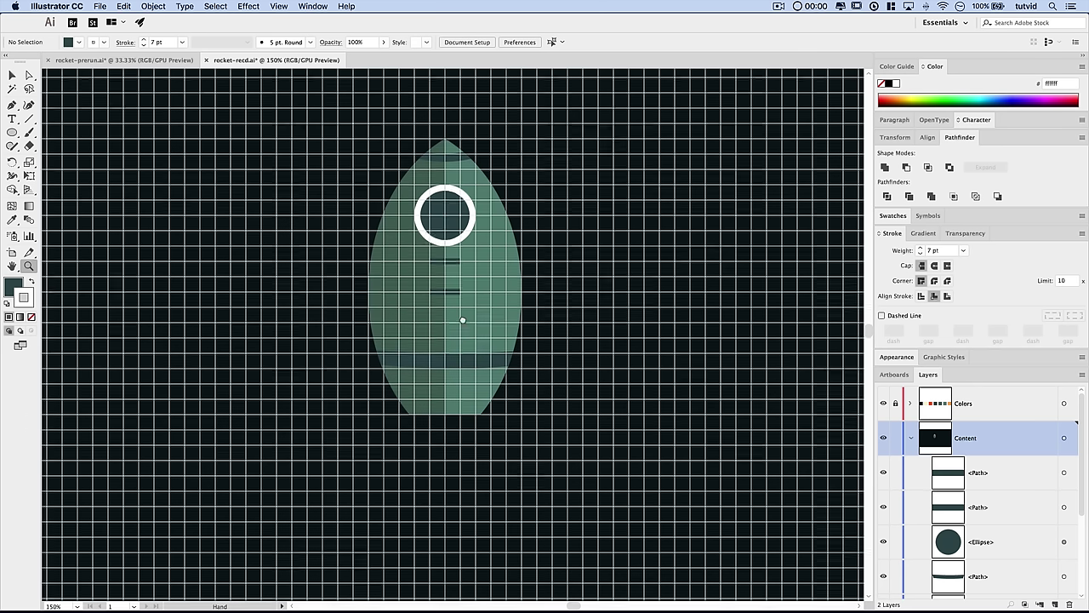
key("v")
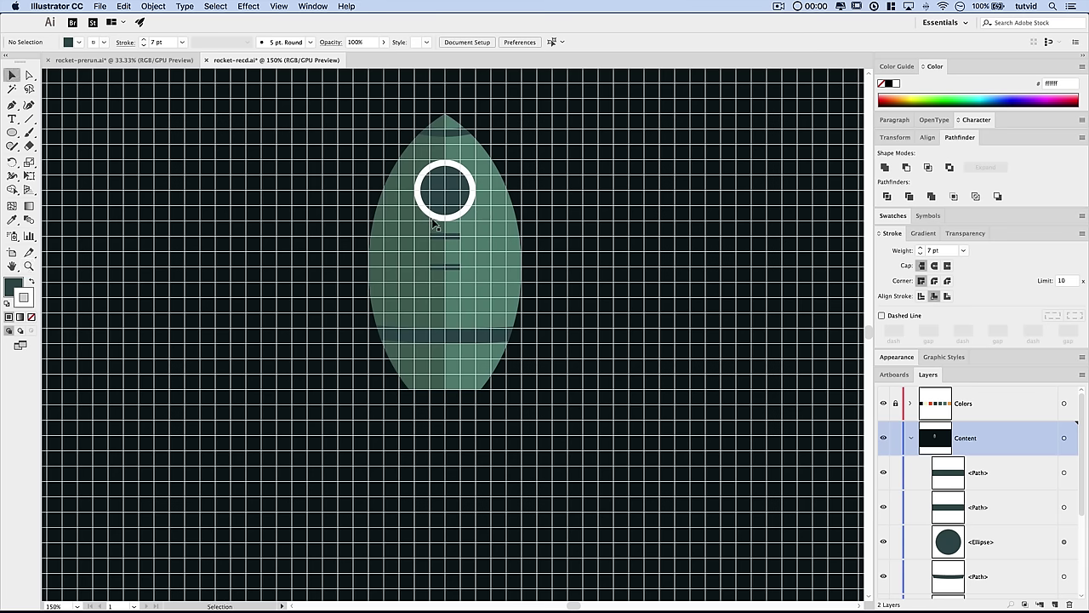
left_click(450, 195)
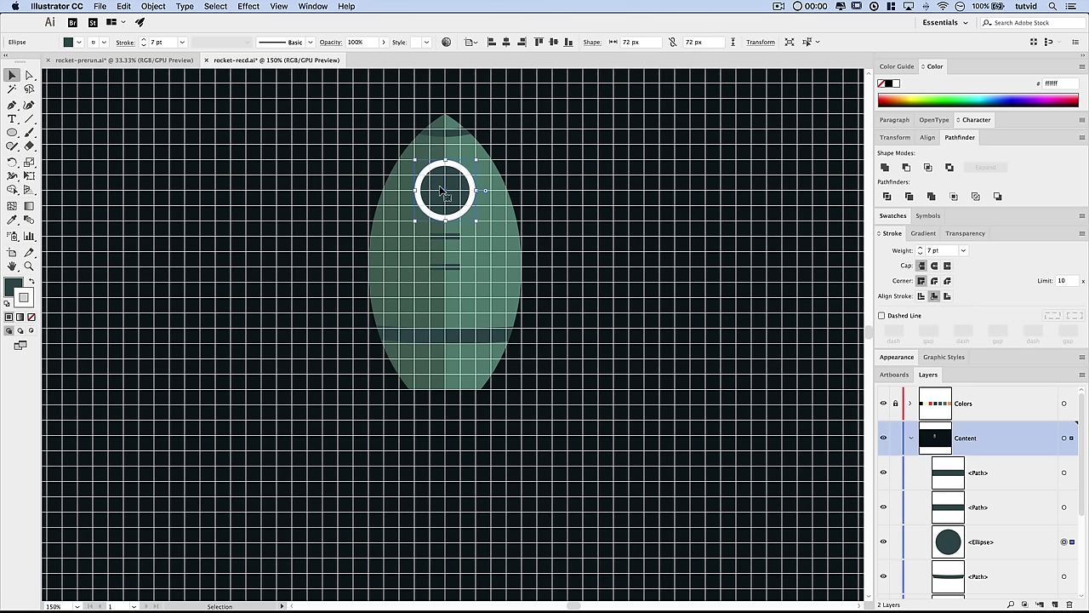
left_click(131, 6)
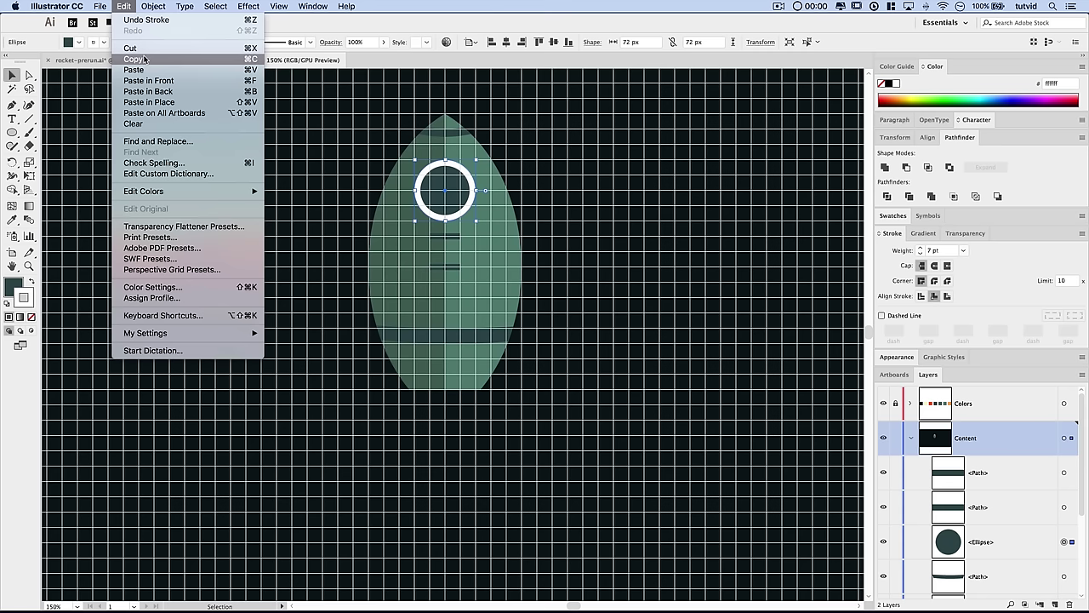
left_click(175, 81)
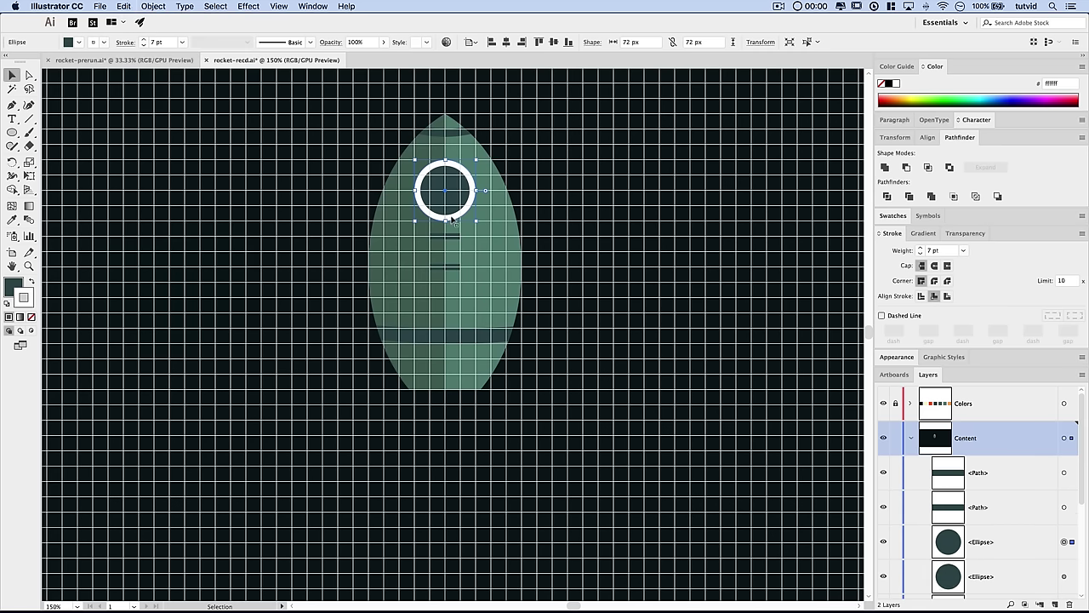
left_click_drag(457, 203, 458, 327)
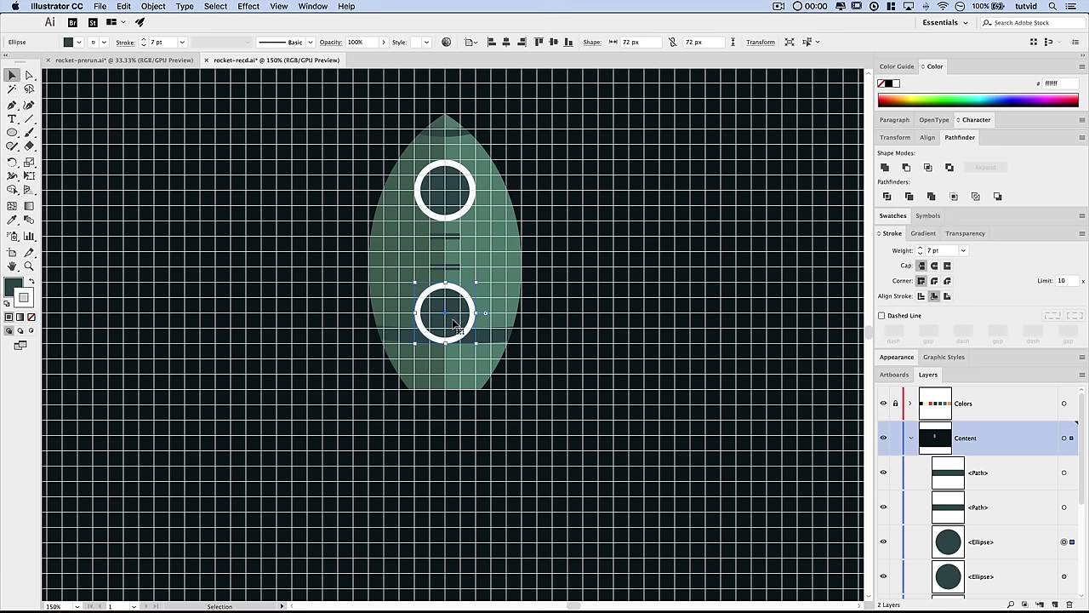
left_click_drag(460, 331, 460, 269)
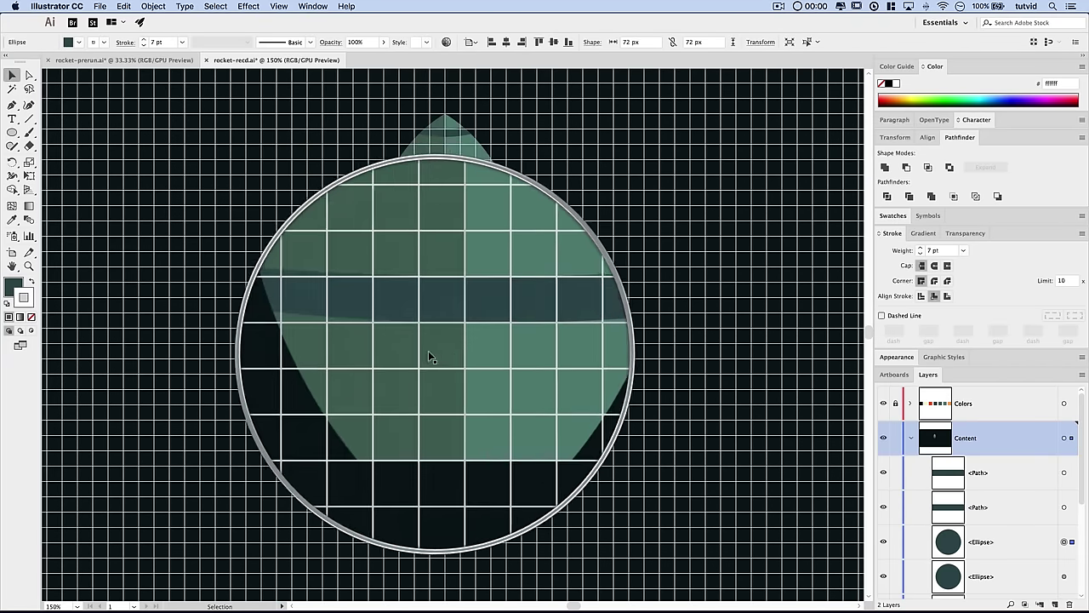
left_click_drag(456, 254, 457, 315)
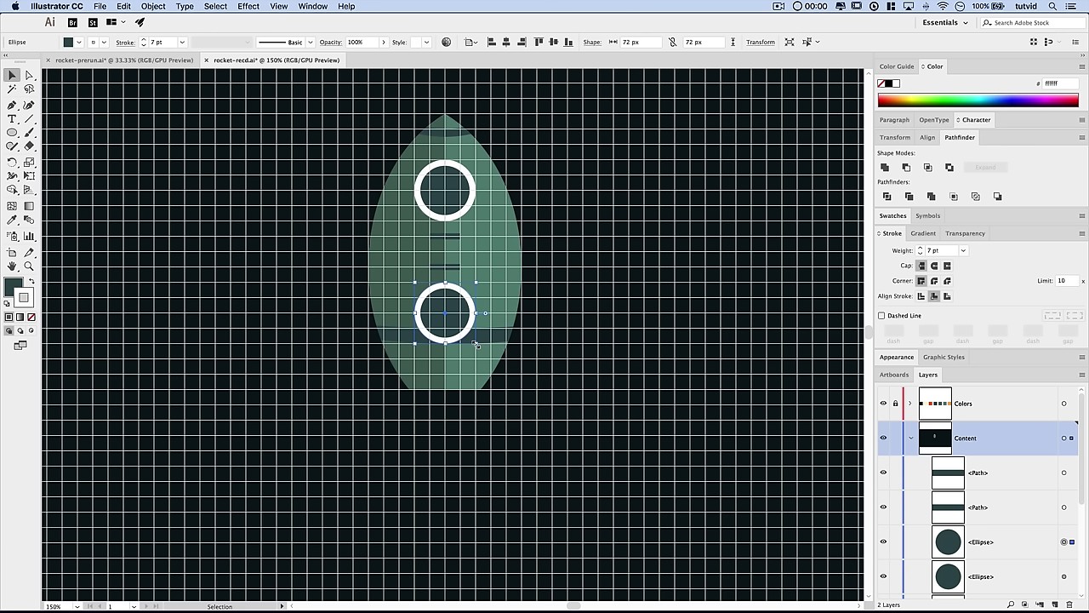
- Scale the copied circle about its center to 36 x 36 px and remove its stroke
key("shift")
left_click_drag(476, 344, 462, 333)
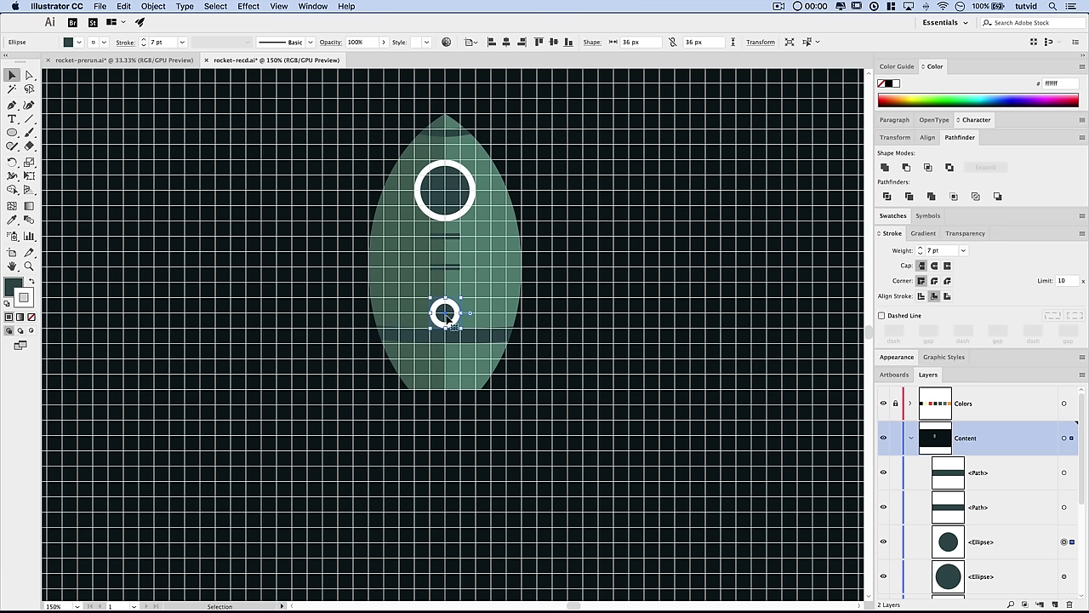
left_click(21, 295)
left_click(31, 316)
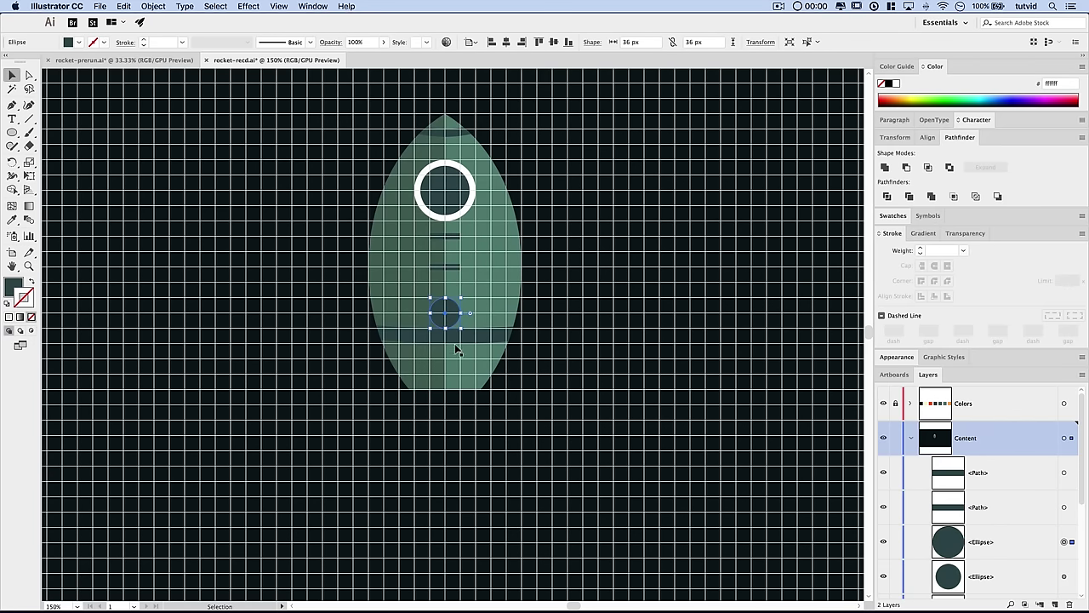
- Move the small circle's bottom anchor point straight down to Y 792 px, stretching the circle into a long center fin below the body
left_click(29, 75)
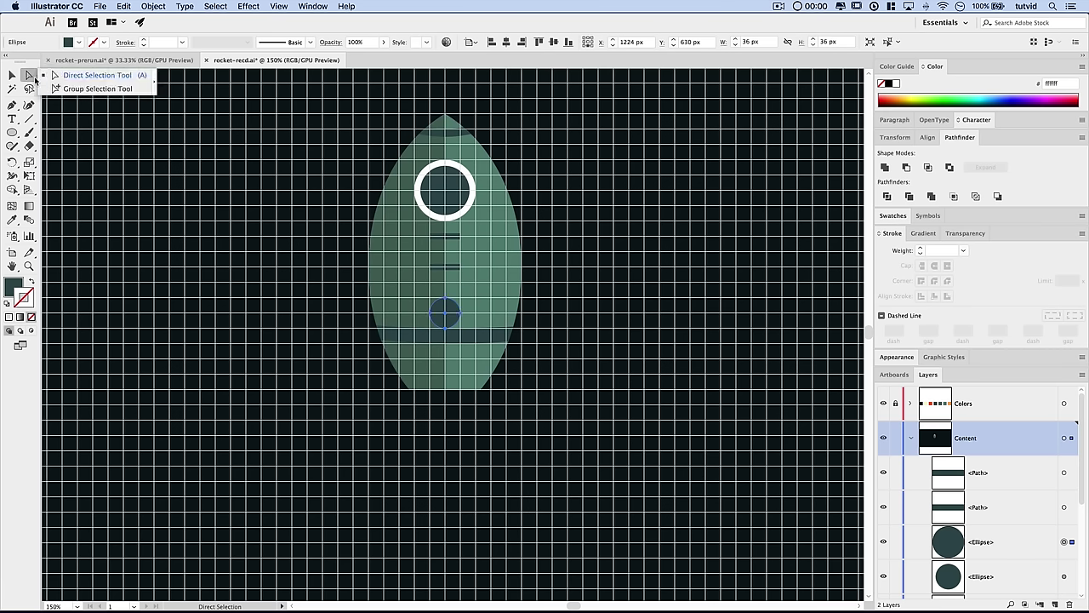
left_click(446, 331)
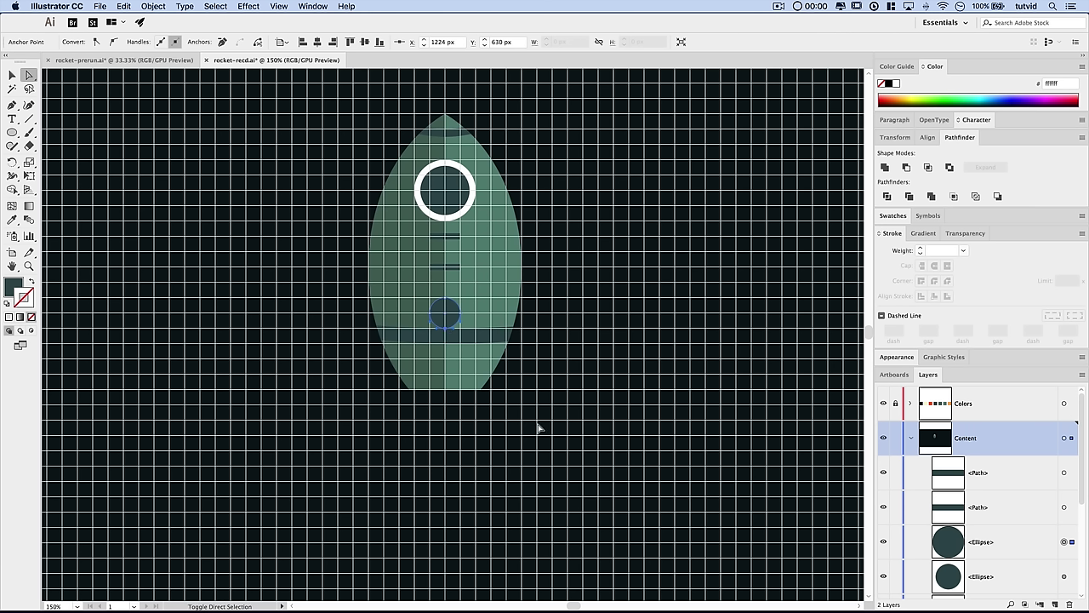
key("Down")
key("Down")
key("Down")
key("Down")
key("Down")
key("Down")
key("Down")
key("Down")
key("Down")
key("Down")
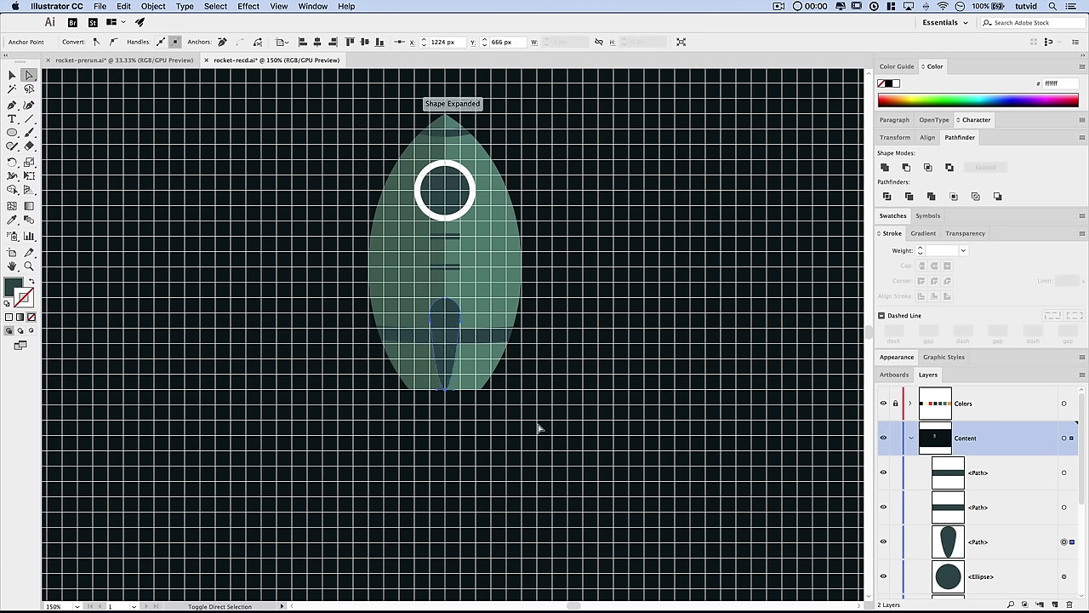
key("Down")
key("Down")
key("Down")
key("Down")
key("Down")
key("Down")
key("Down")
key("Down")
key("Down")
key("Down")
key("Down")
key("Down")
key("Down")
key("Down")
key("Down")
key("Down")
key("Down")
key("Down")
key("Down")
key("Down")
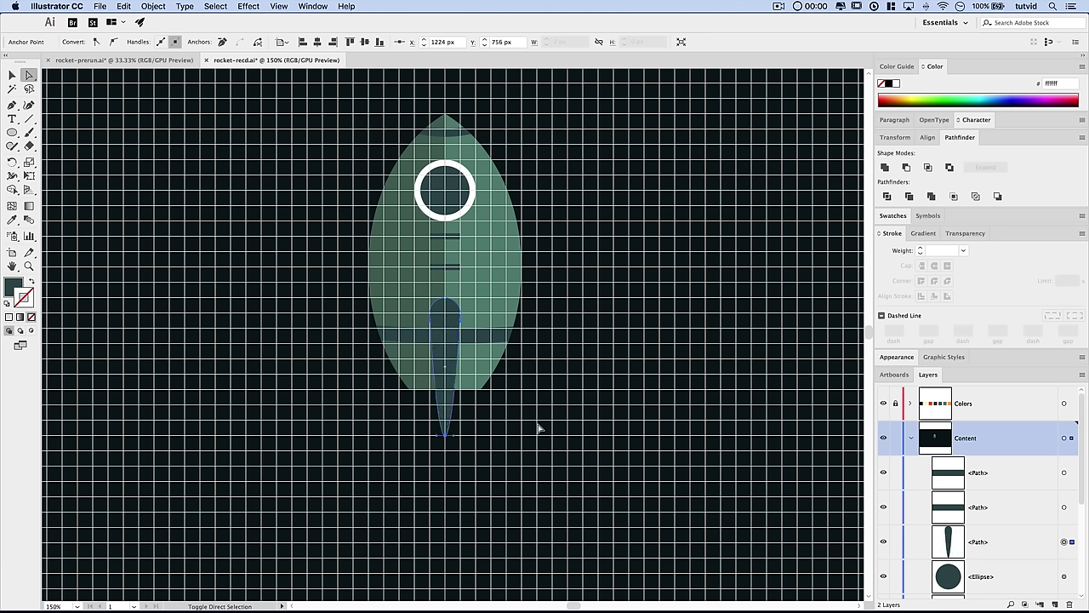
key("Down")
key("Down")
key("Down")
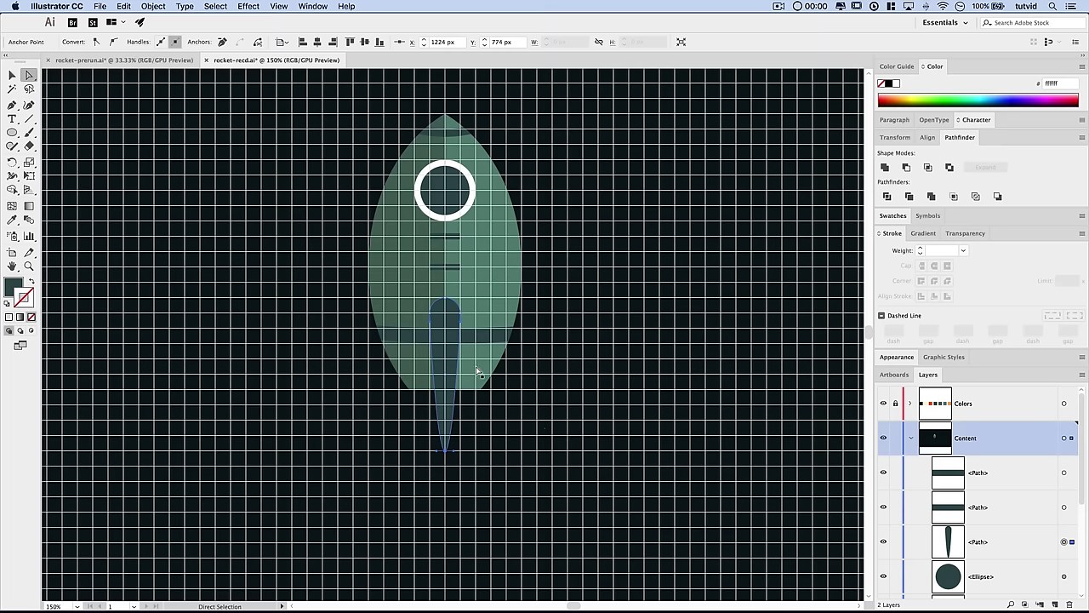
scroll(462, 386, "down", 1)
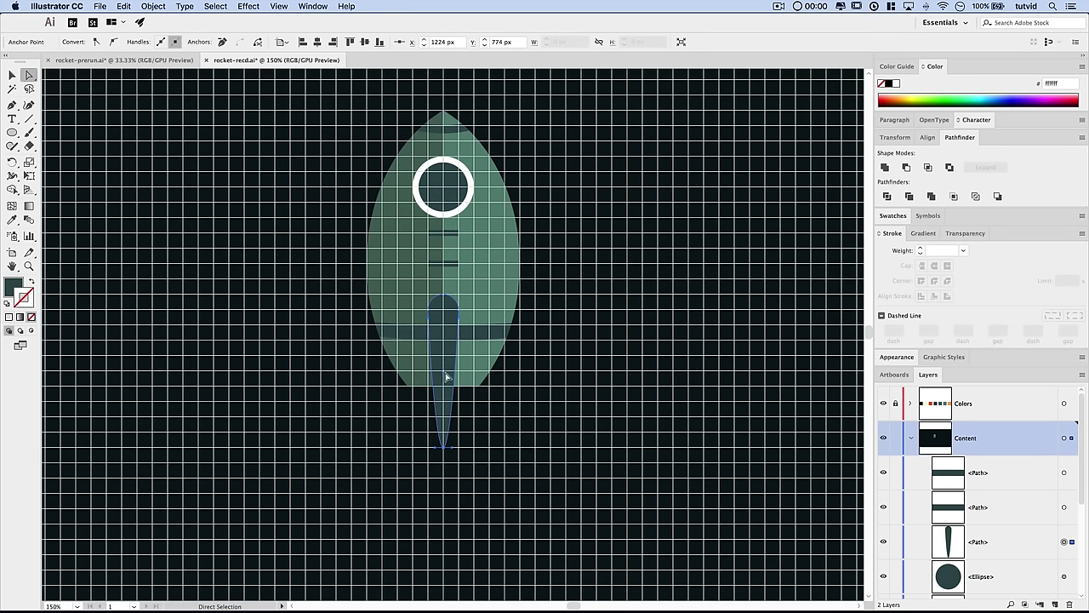
key("Down")
key("Down")
key("Down")
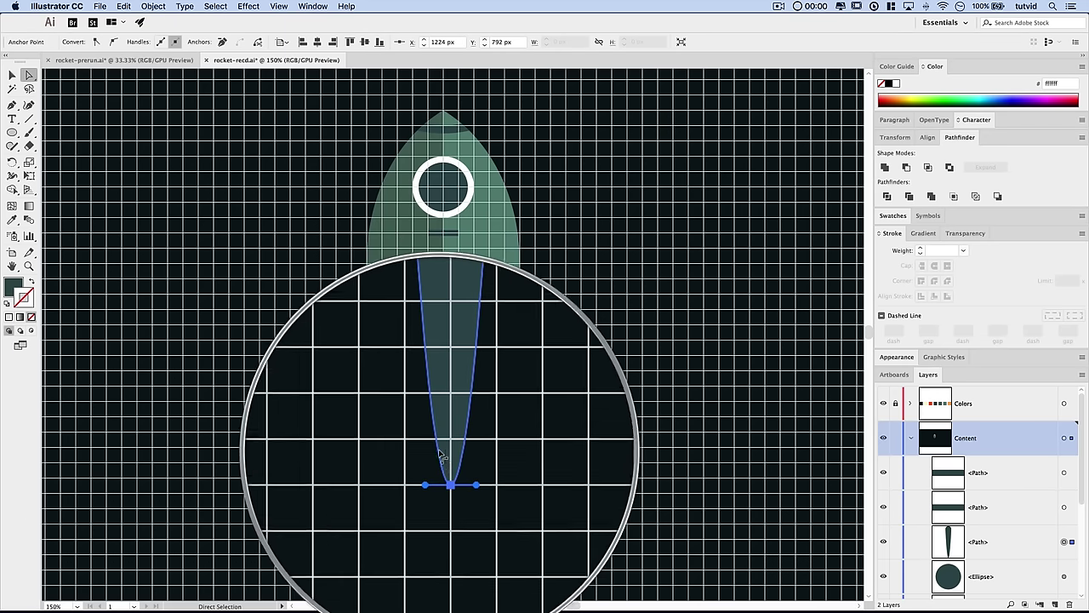
- Convert the center fin's bottom anchor into a sharp corner point and deselect the shape
left_click_drag(12, 103, 74, 150)
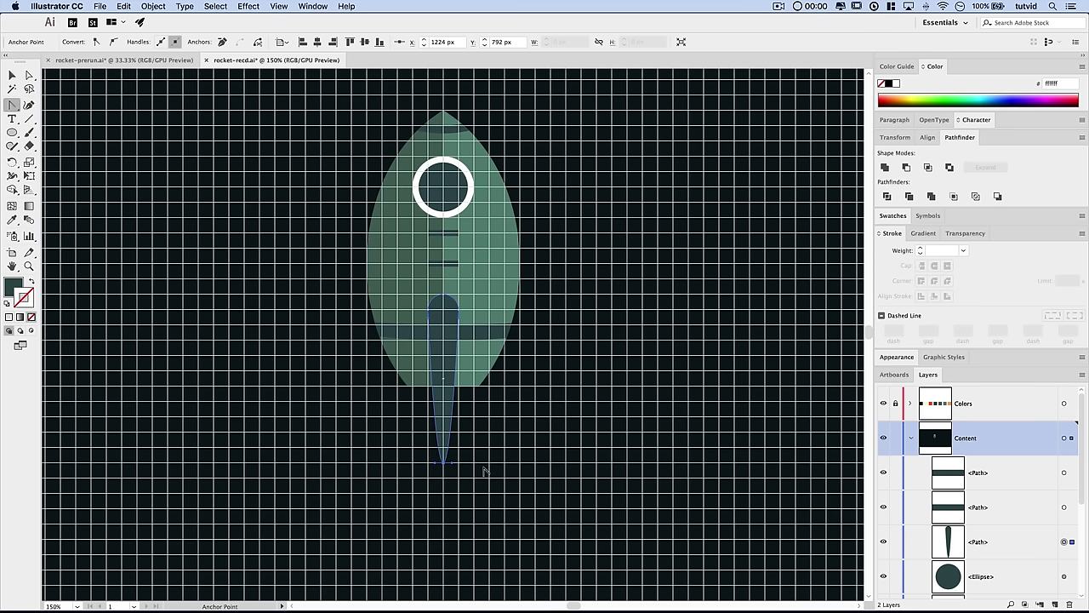
left_click(444, 464)
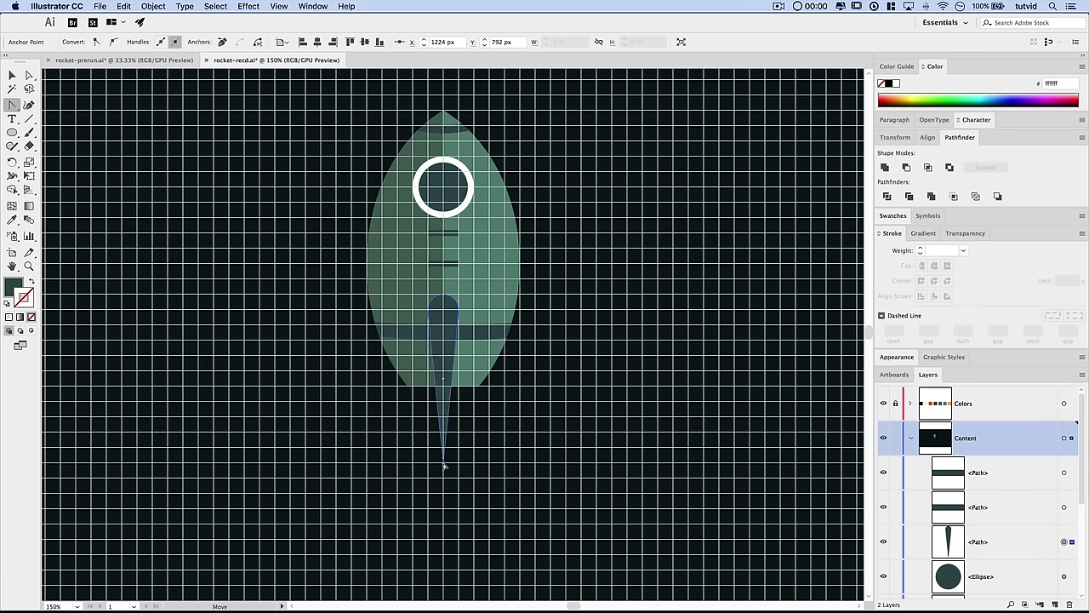
key("v")
left_click(512, 444)
key("a")
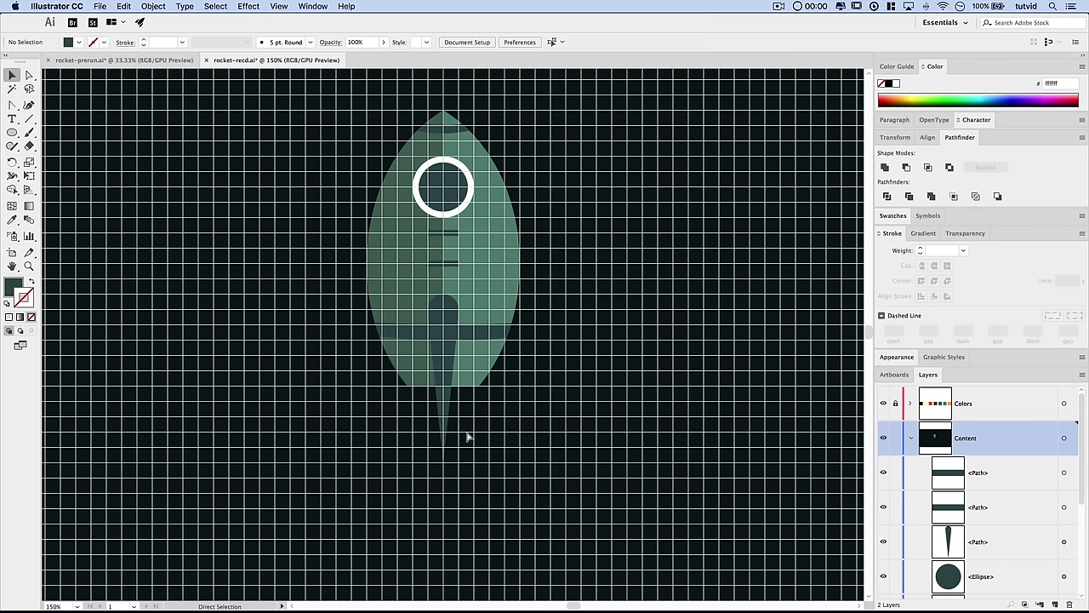
- Examine the tapered center fin without the grid, against the whole artboard and close up, and bring the grid back
key("ctrl+apostrophe")
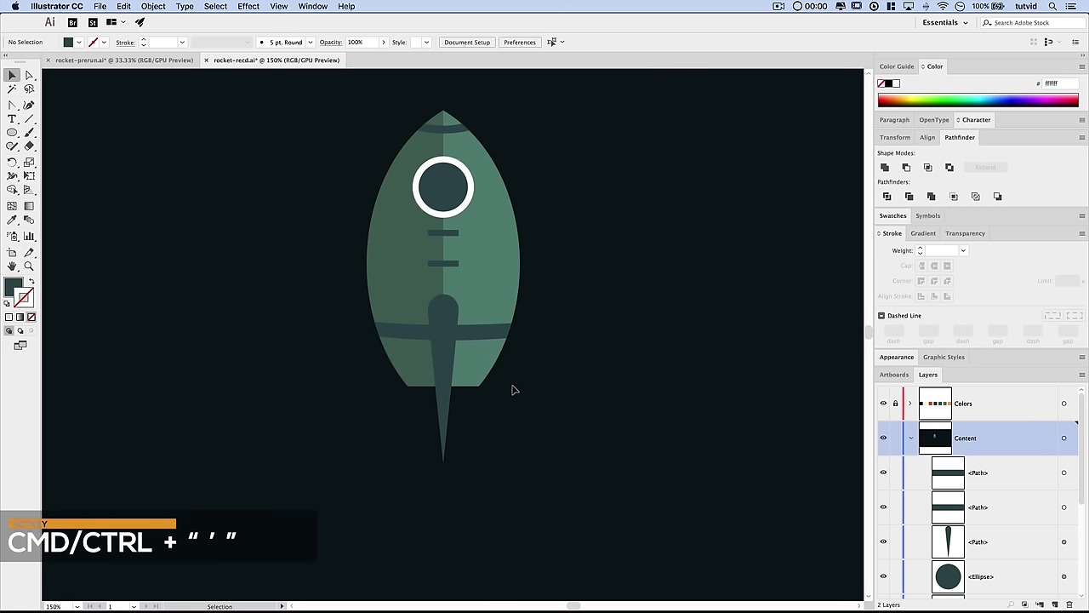
key("ctrl+minus")
key("ctrl+minus")
key("ctrl+minus")
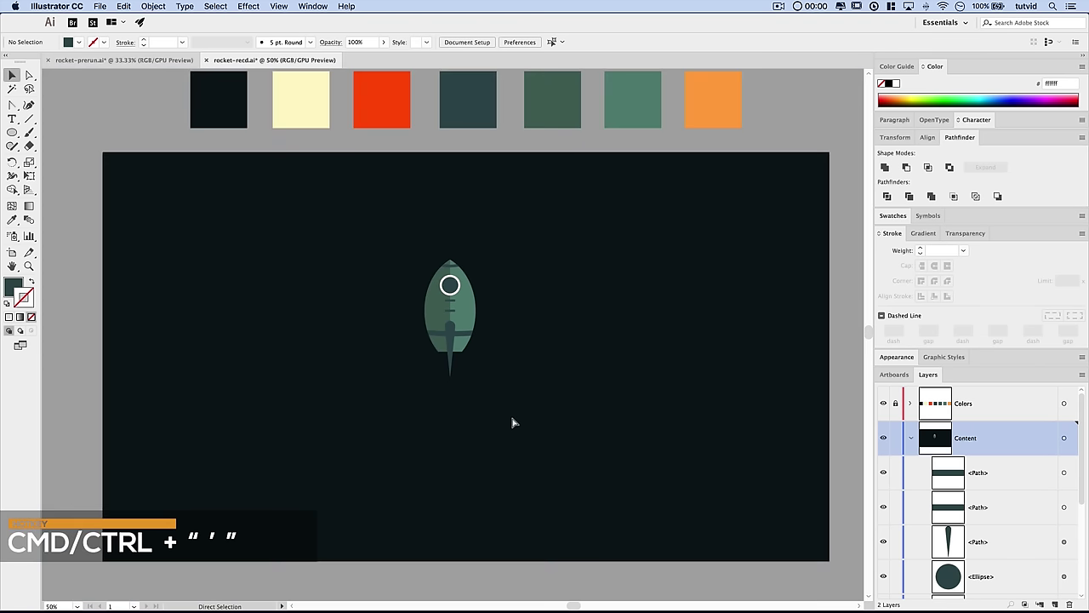
key("ctrl+plus")
key("ctrl+plus")
key("ctrl+plus")
key("ctrl+plus")
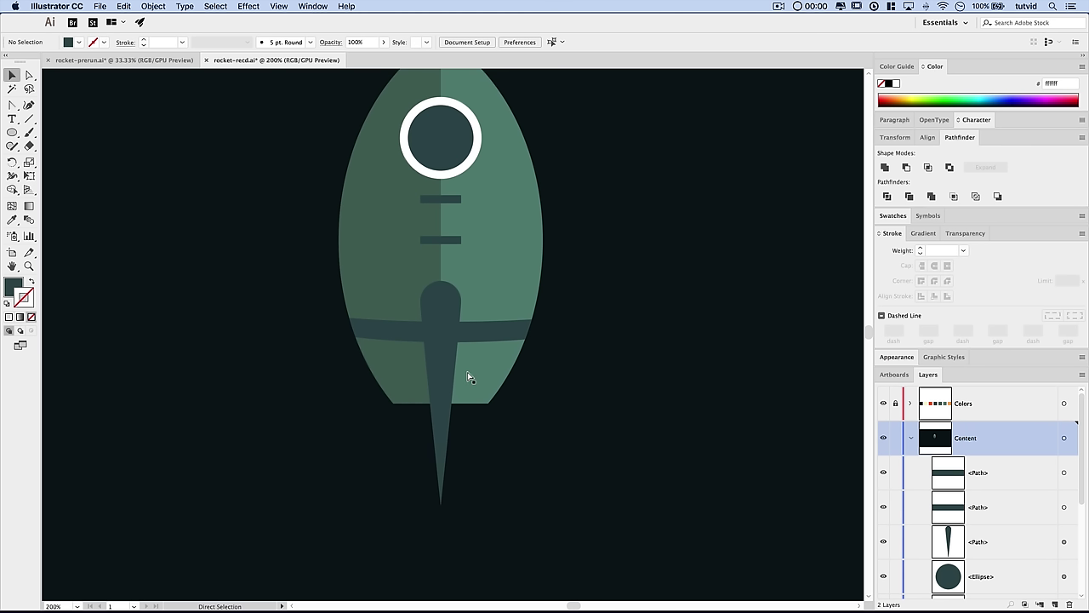
key("ctrl+apostrophe")
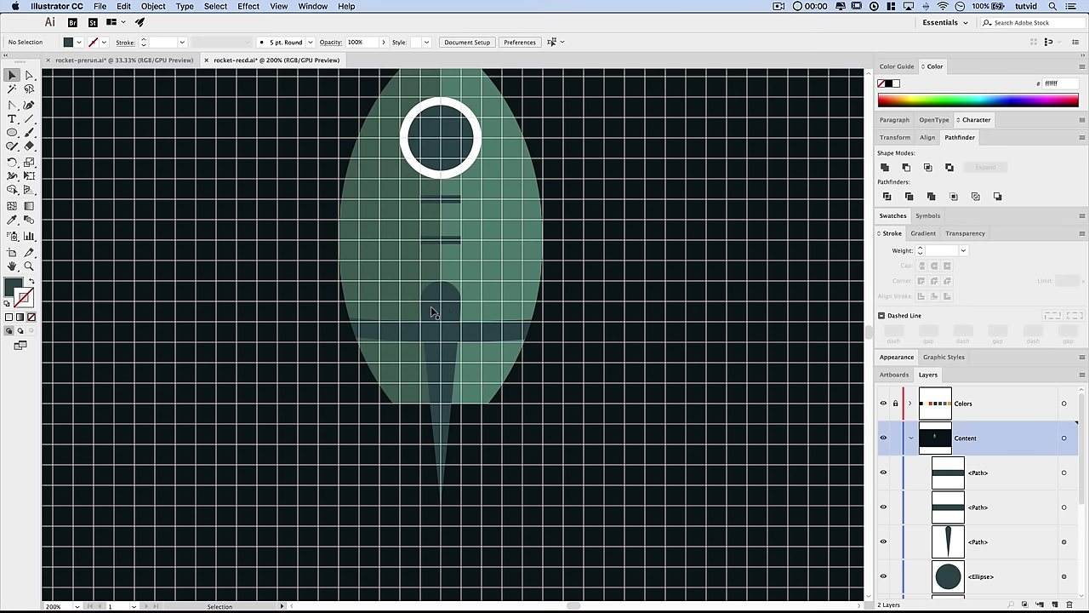
left_click(277, 6)
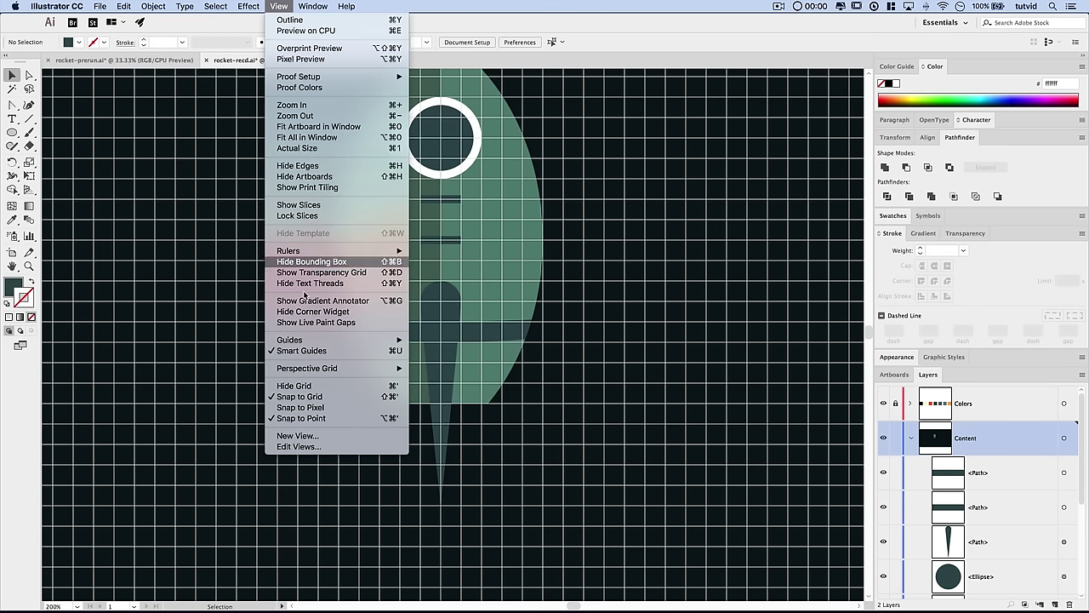
left_click(556, 363)
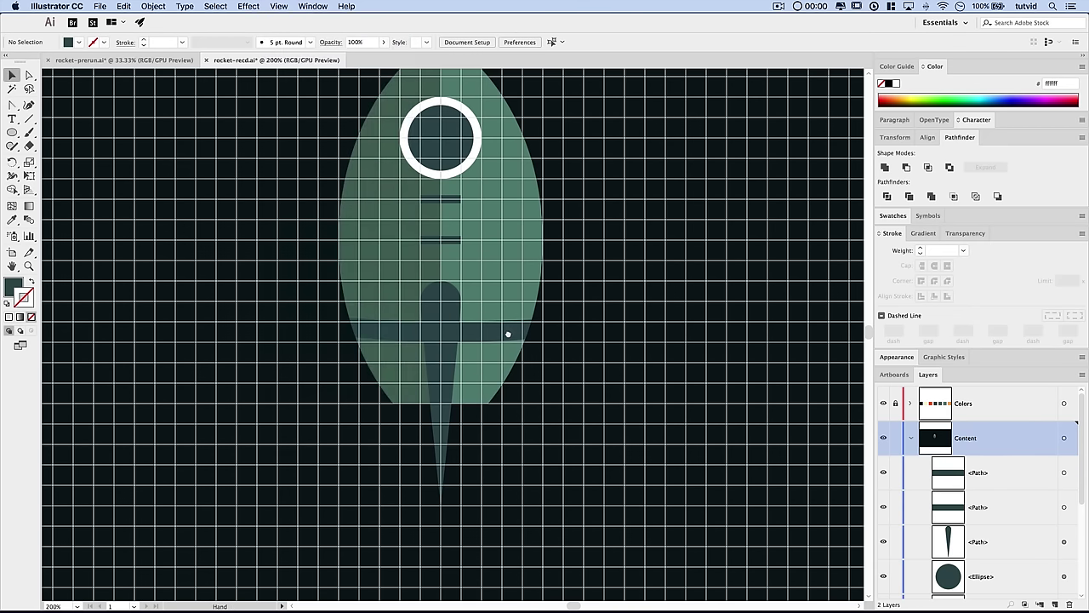
- Start a right side fin with the Pen tool, curving from X 1278, Y 594 px through 1350, 630 px down to 1368, 774 px
left_click_drag(508, 332, 284, 352)
scroll(315, 357, "up", 1)
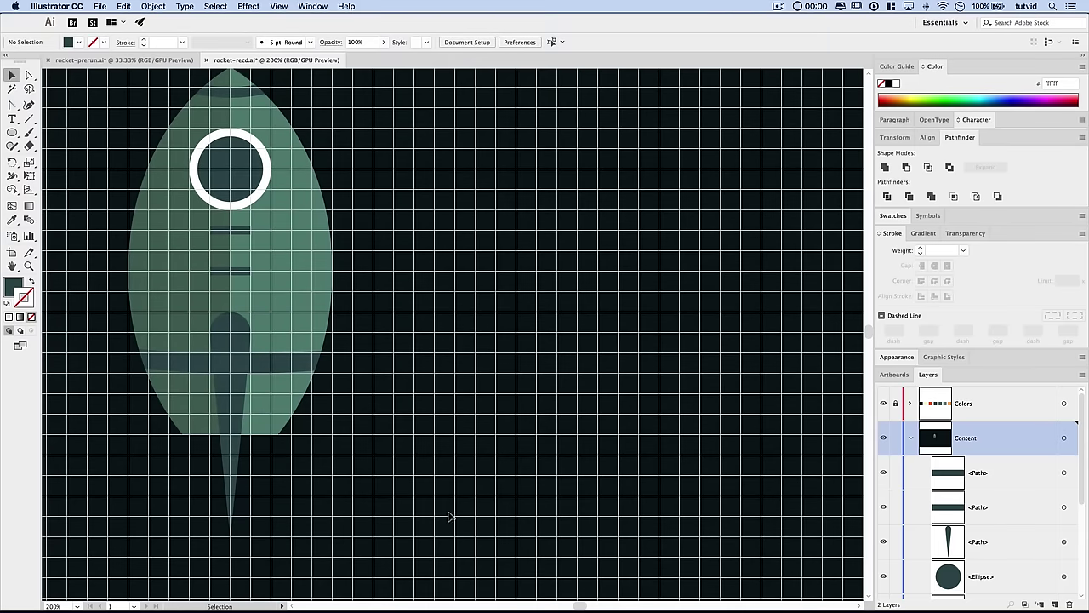
scroll(357, 465, "down", 2)
scroll(357, 464, "left", 3)
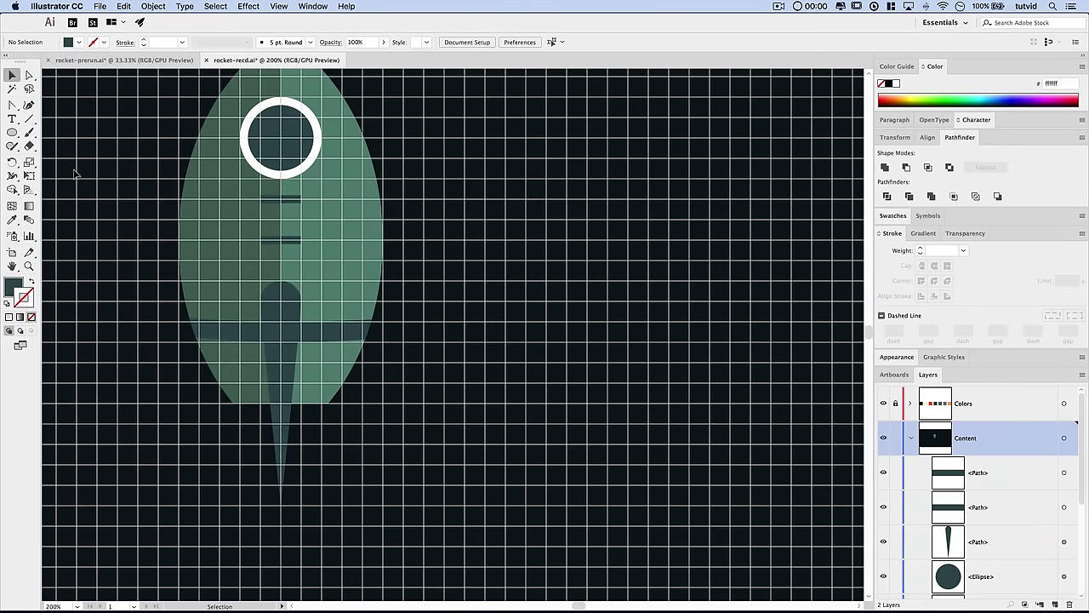
left_click_drag(13, 104, 38, 108)
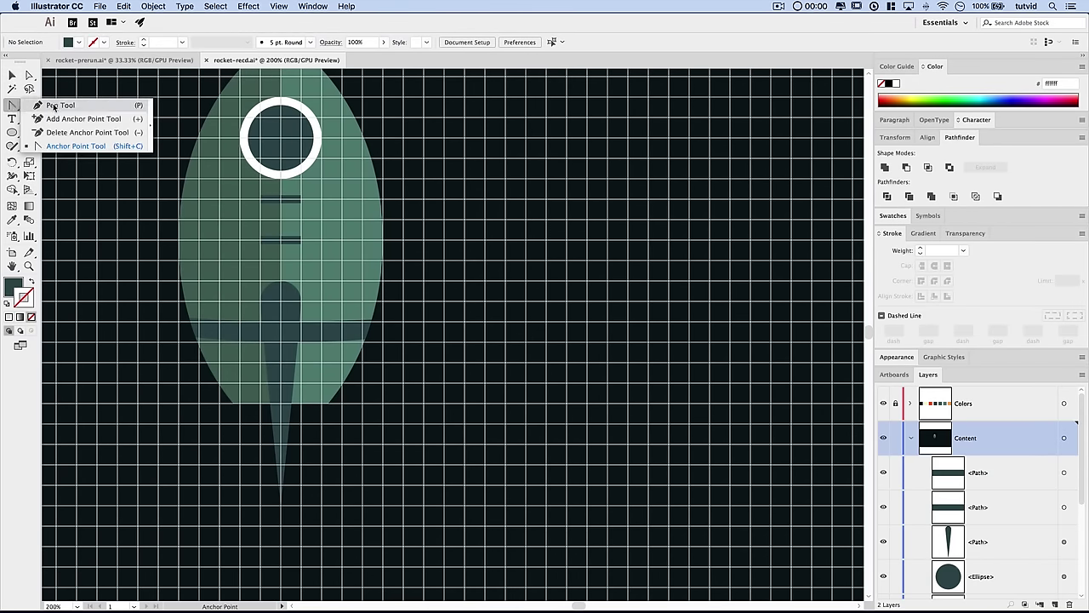
left_click(54, 107)
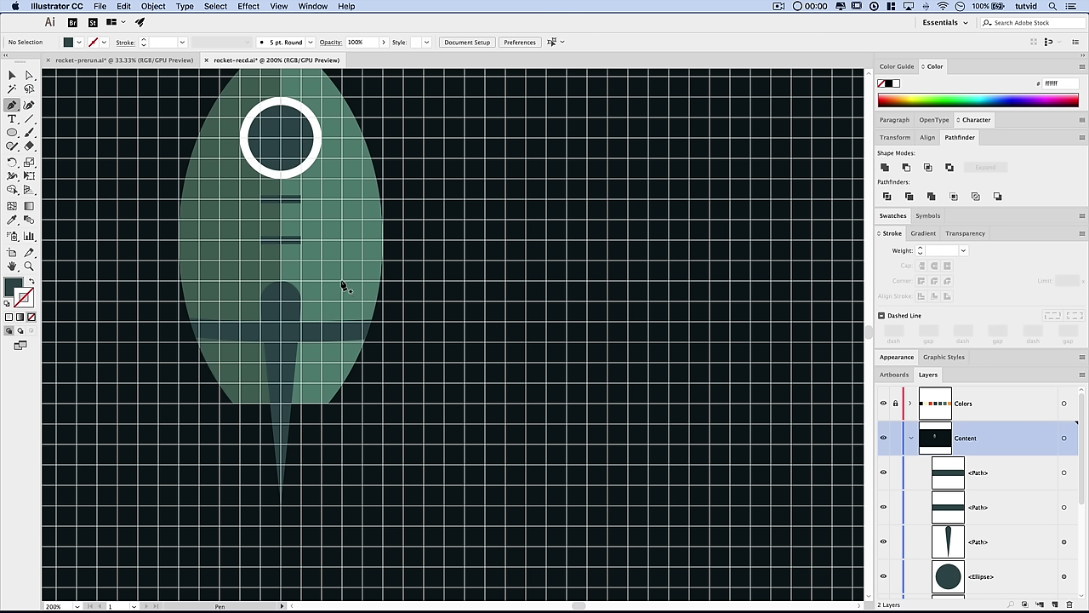
left_click_drag(341, 281, 381, 287)
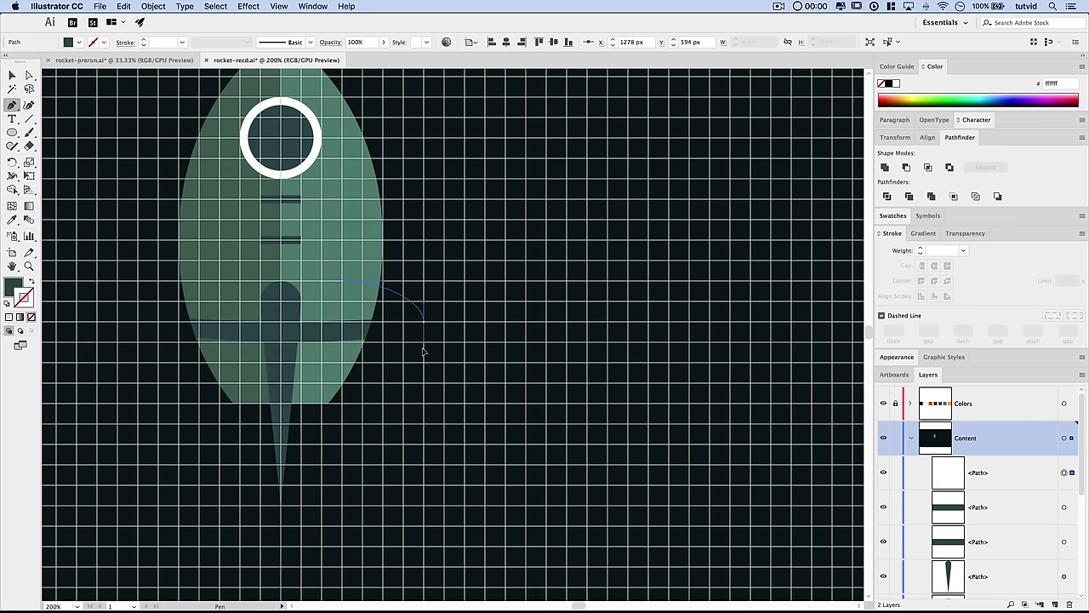
left_click(423, 320)
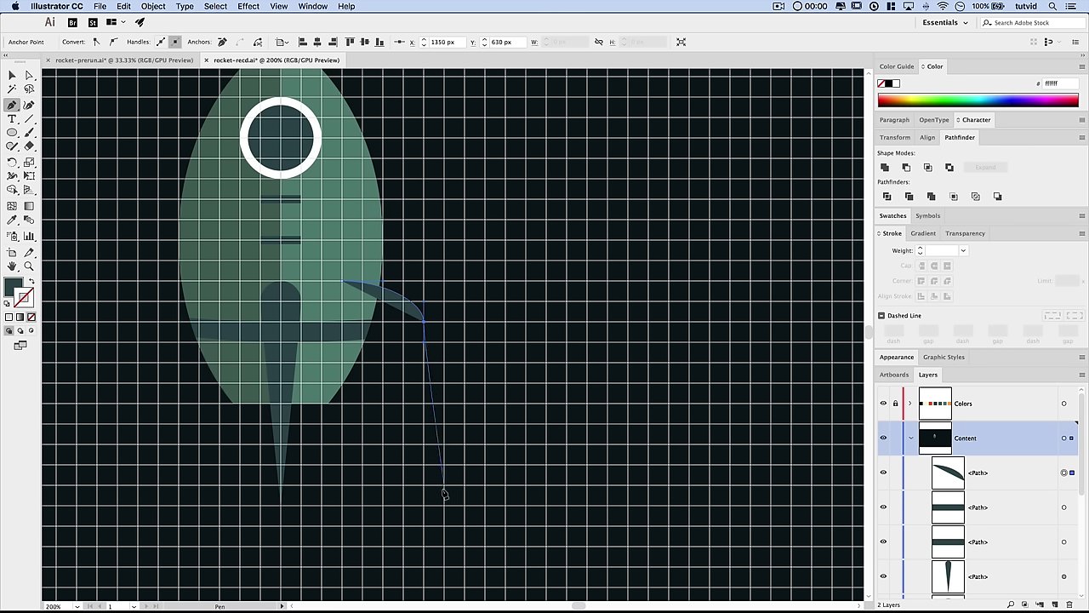
left_click_drag(444, 493, 462, 554)
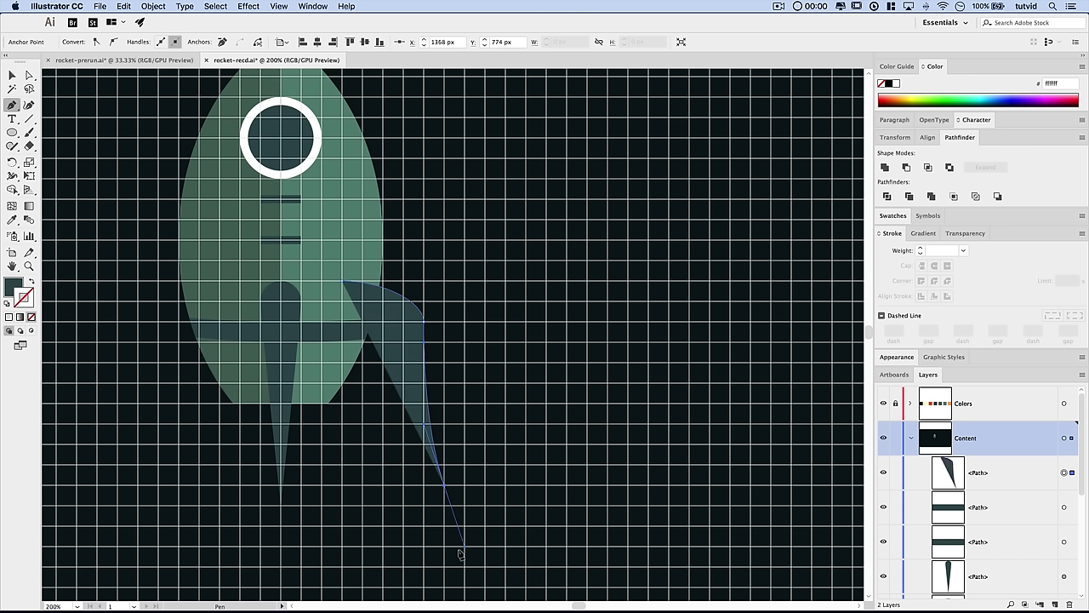
- Round the side fin's tip at X 1350, Y 792 px, curve back to 1260, 666 px, close the path at its start and deselect
key("alt")
left_click_drag(467, 550, 444, 511)
left_click(442, 506)
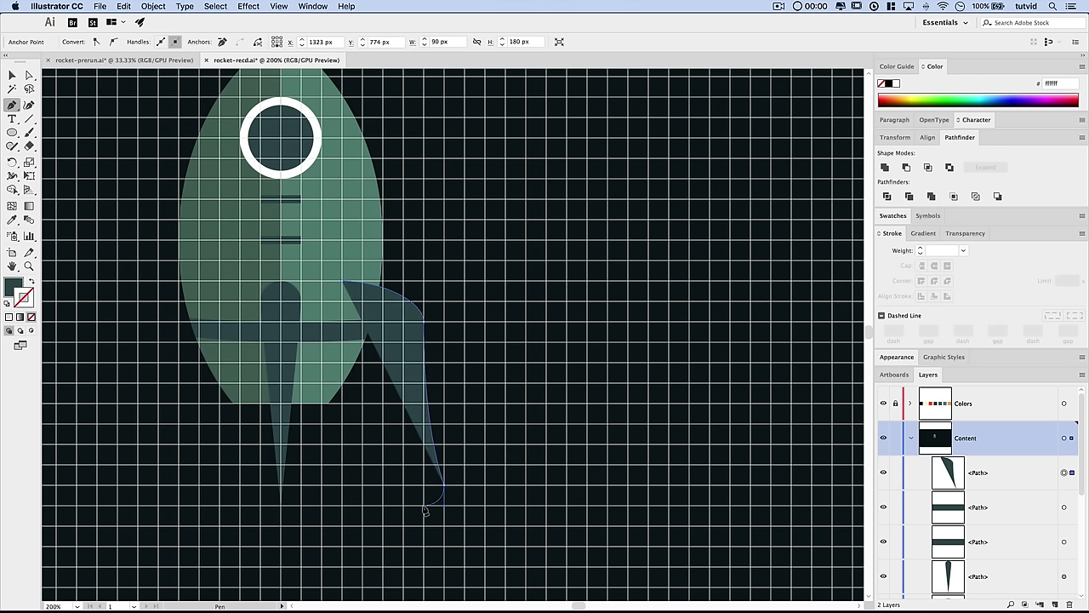
left_click_drag(426, 510, 425, 508)
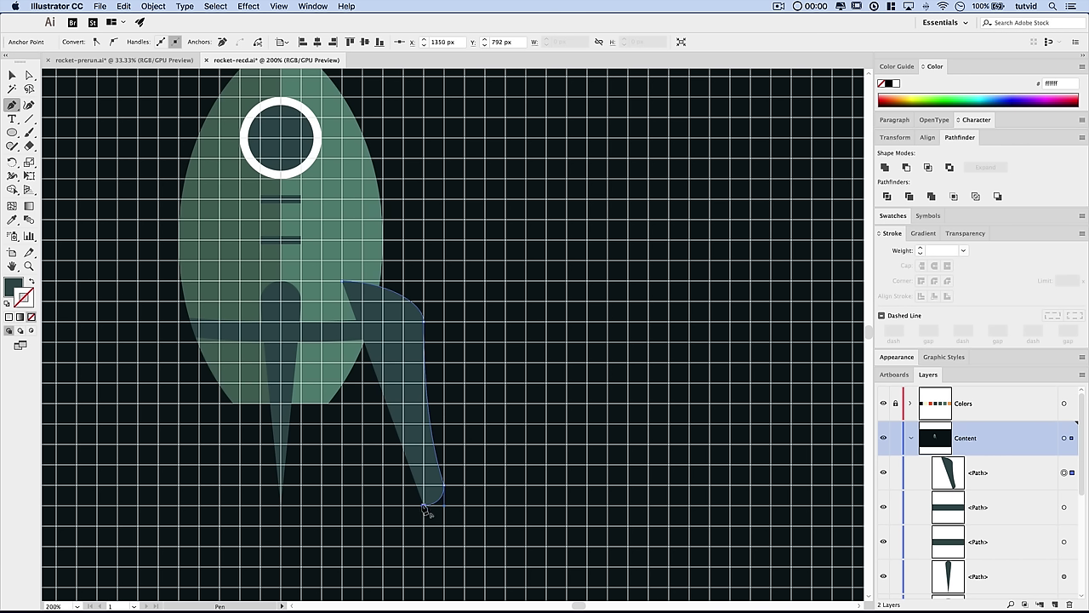
left_click_drag(425, 510, 401, 489)
left_click_drag(323, 366, 287, 359)
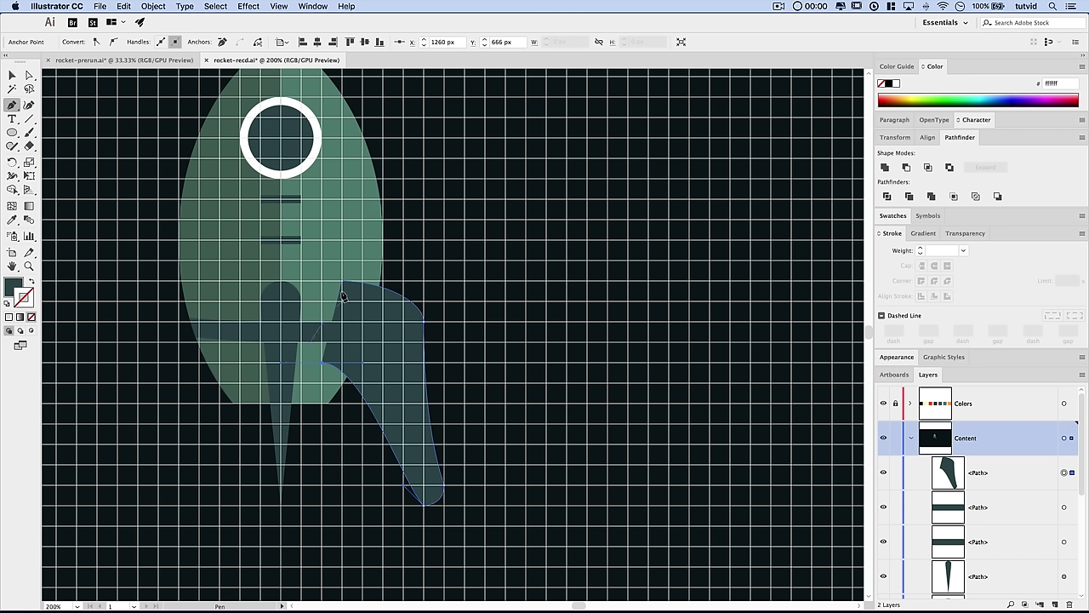
left_click(342, 283)
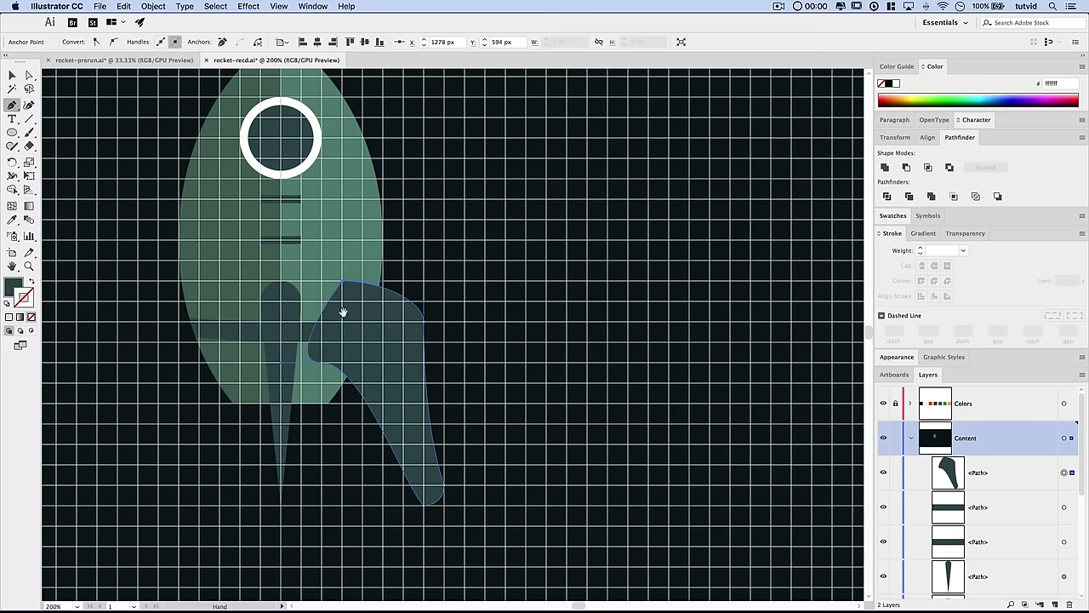
left_click_drag(359, 316, 405, 324)
scroll(437, 352, "left", 3)
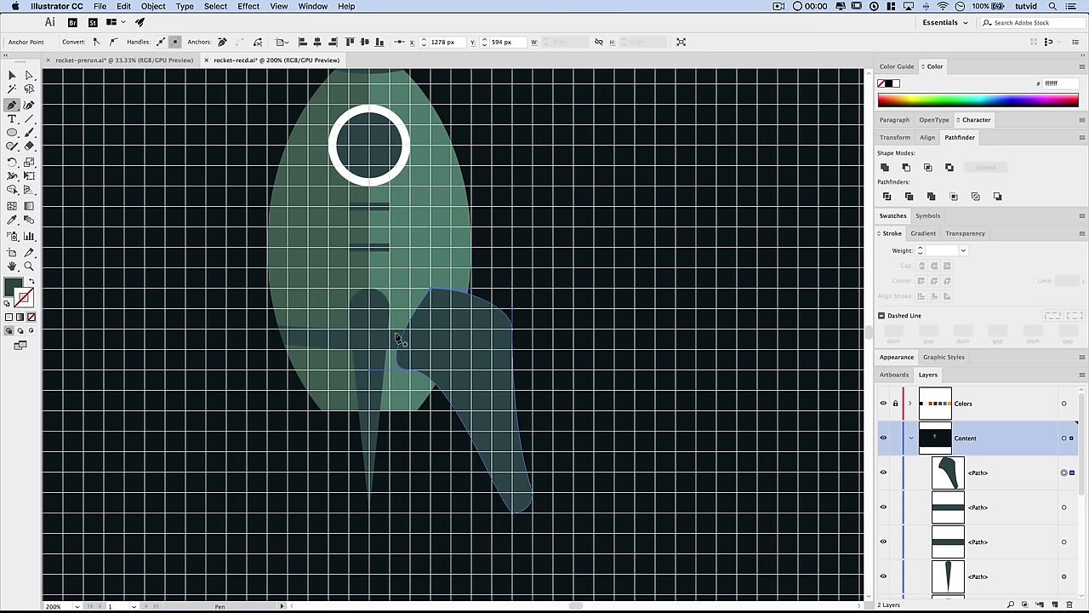
left_click(12, 75)
left_click(626, 299)
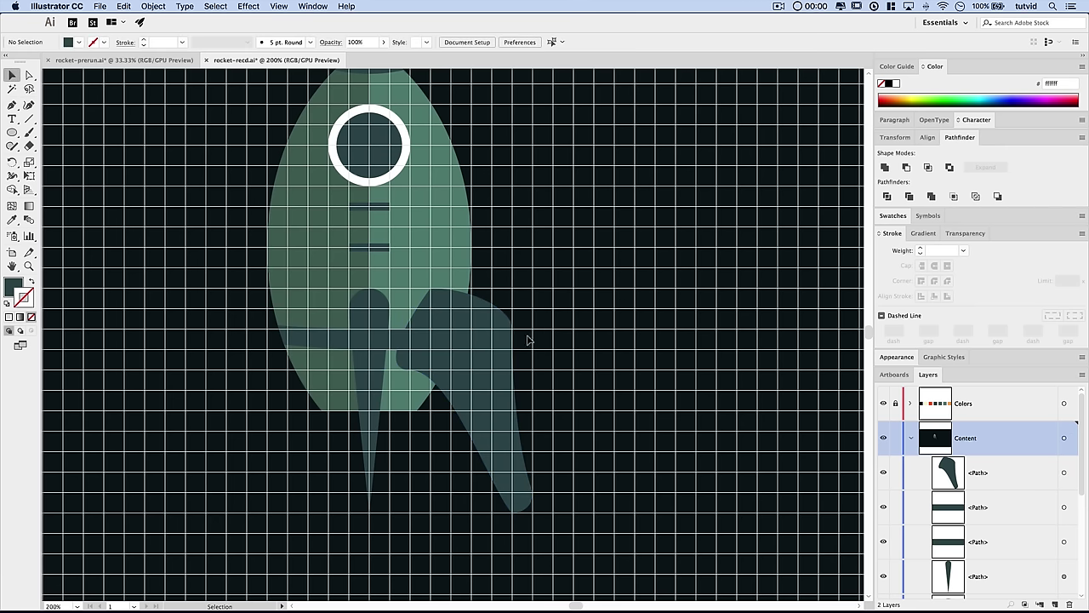
- Paste a copy of the side fin in front and move it horizontally to about X 1200 px, over the rocket's left half
left_click(514, 345)
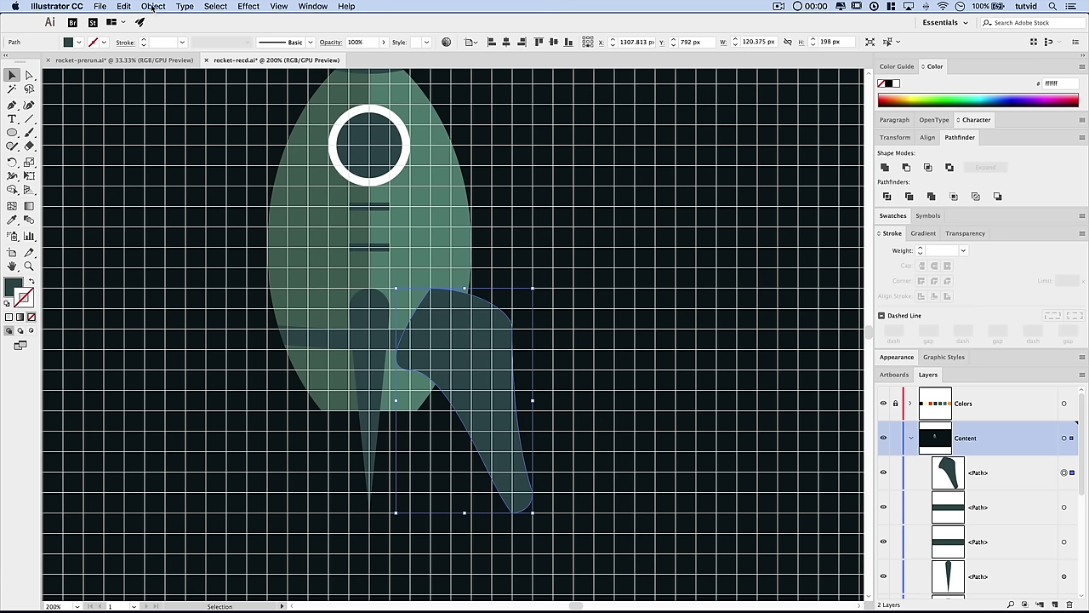
left_click(124, 7)
left_click(142, 59)
left_click(128, 7)
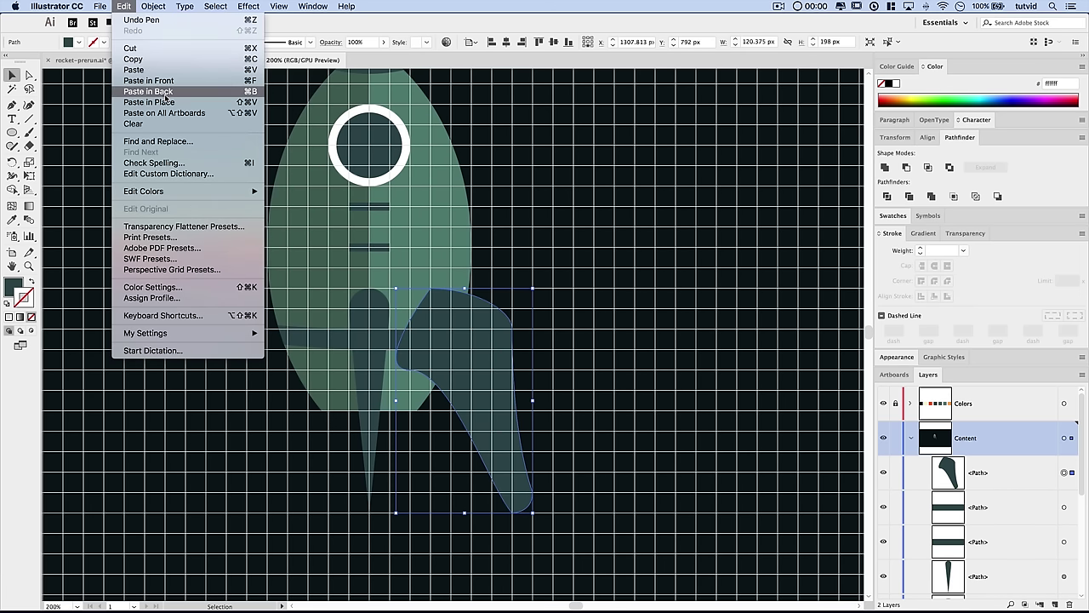
left_click(160, 83)
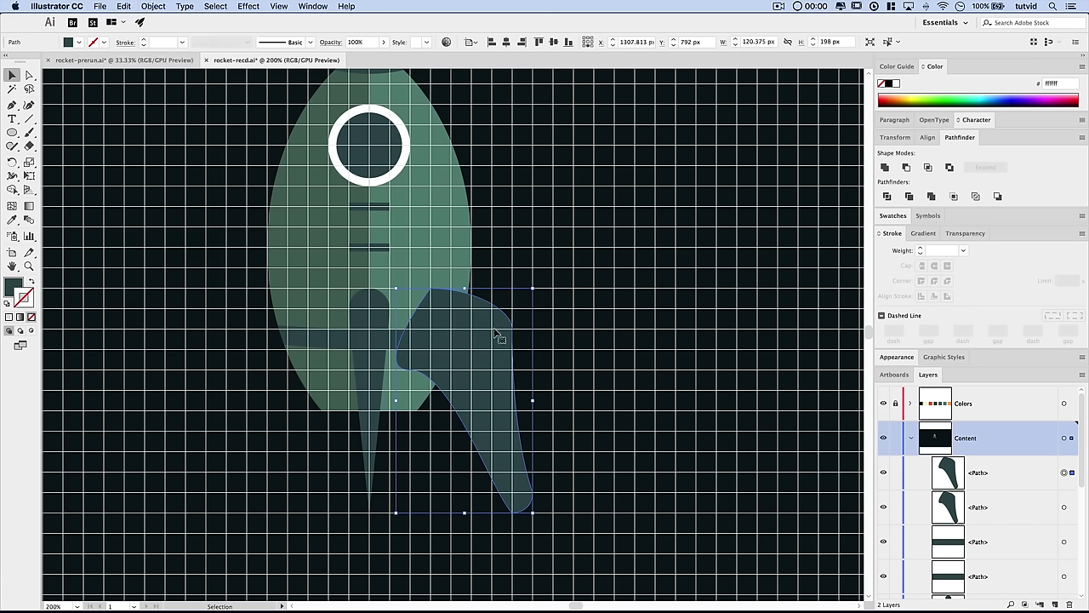
left_click_drag(477, 342, 354, 342)
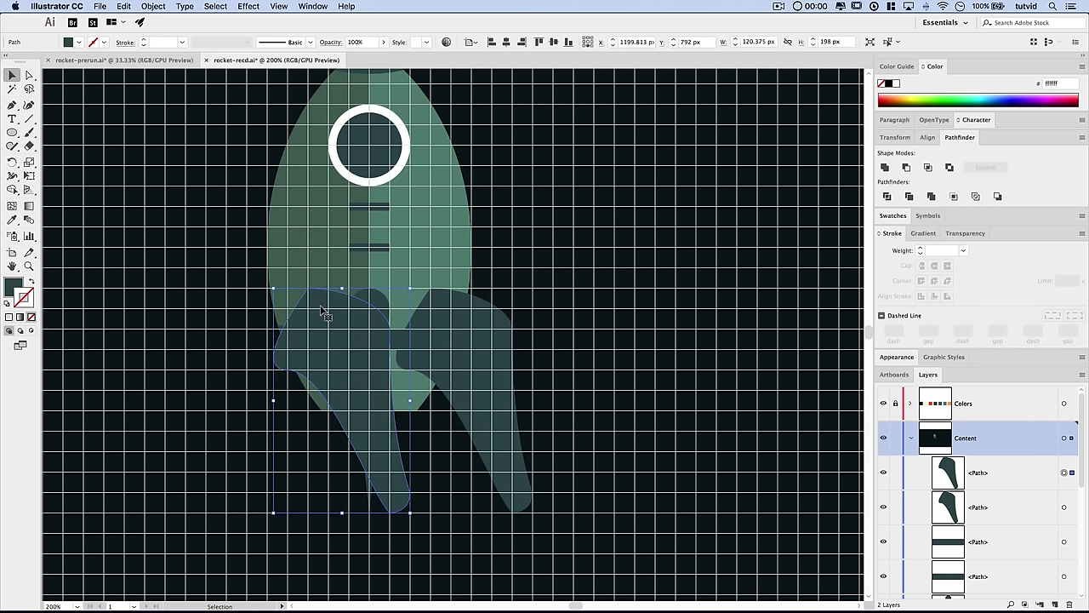
- Reflect the copied fin across the vertical axis
left_click(154, 7)
mouse_move(167, 21)
left_click(289, 62)
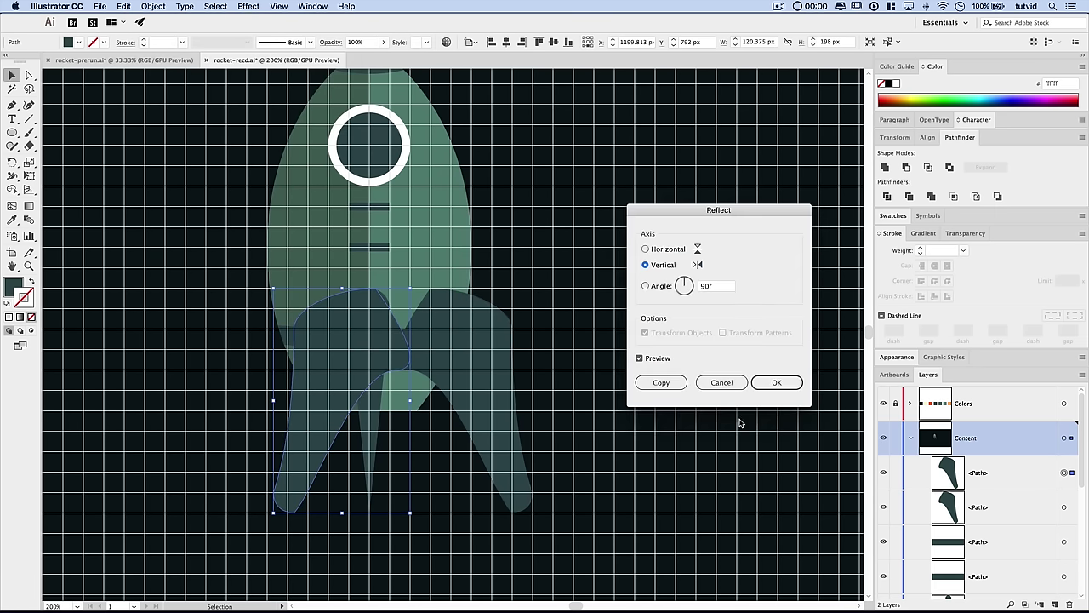
left_click(776, 383)
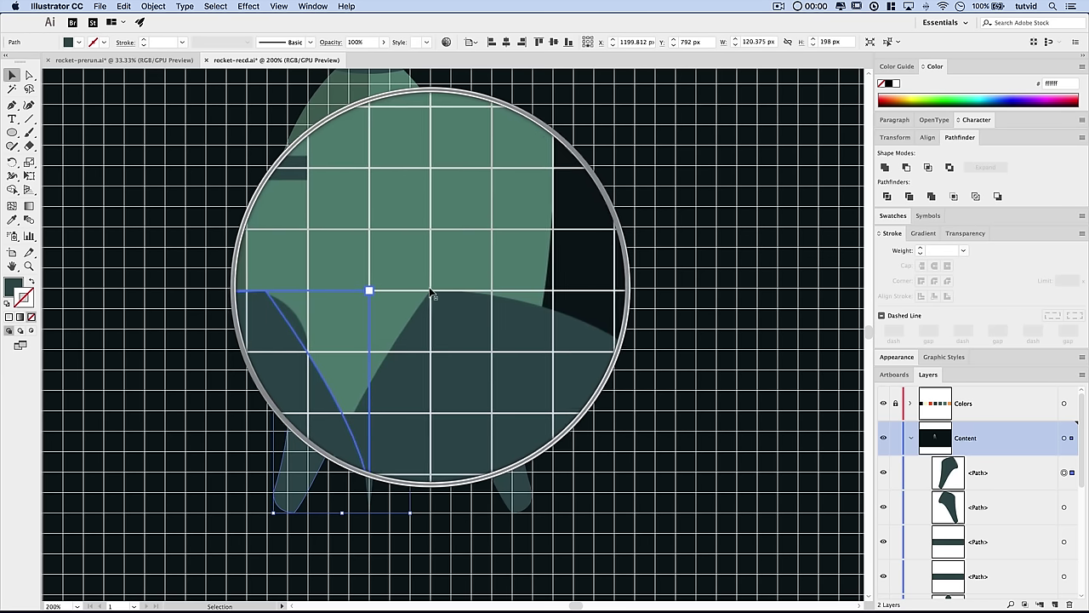
- Move the reflected fin horizontally to about X 1140 px, mirroring the right fin across the rocket's centerline, and deselect it
left_click(437, 307)
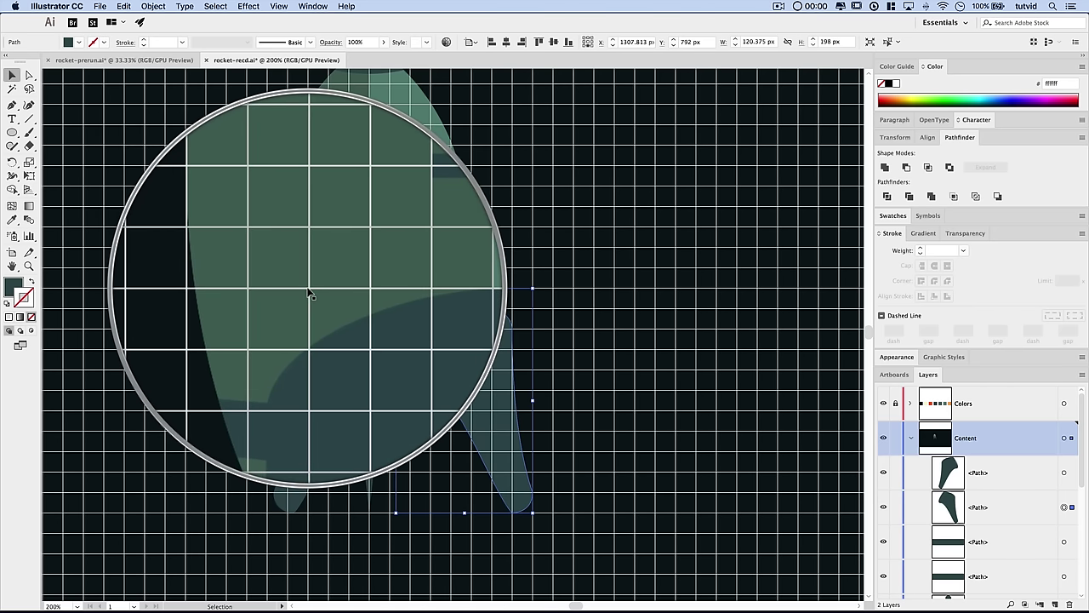
left_click_drag(362, 328, 283, 316)
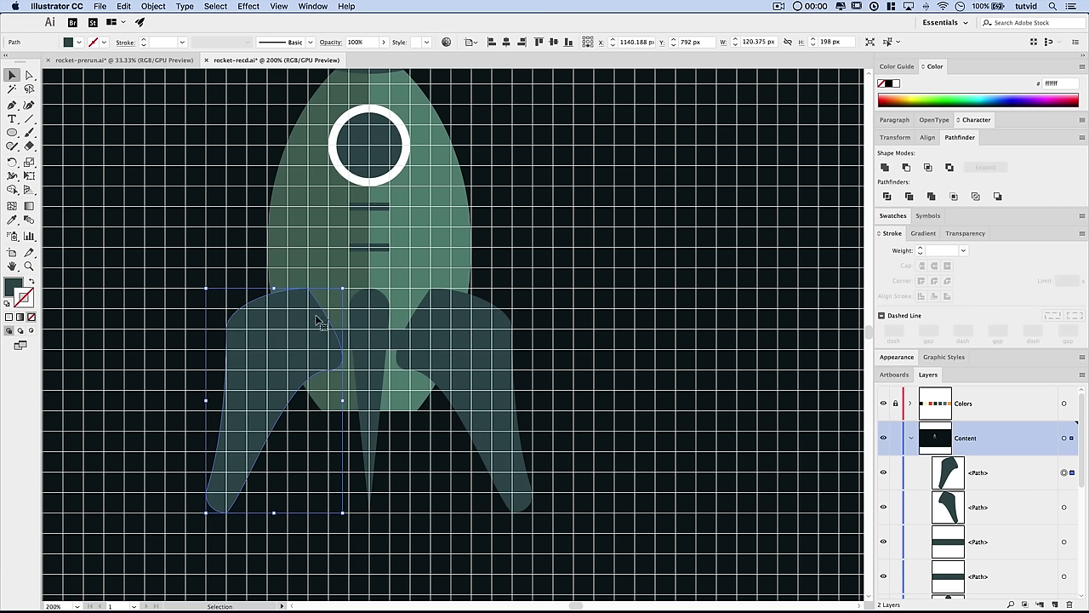
left_click(613, 385)
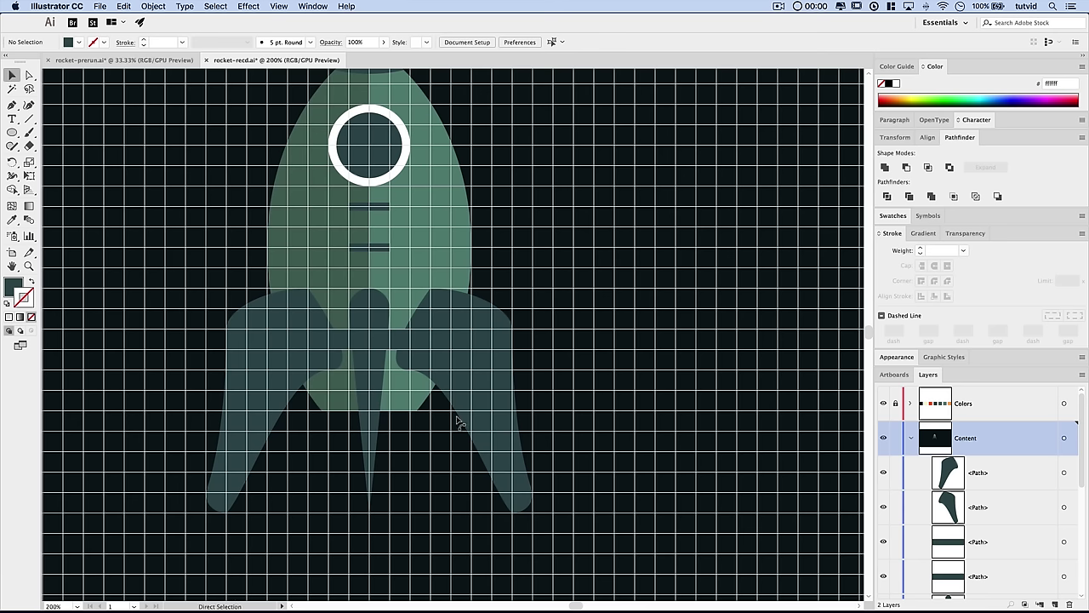
- Hide the grid and frame the whole rocket to check the fins against the body
key("super+apostrophe")
key("super+minus")
key("super+minus")
key("super+minus")
key("super+minus")
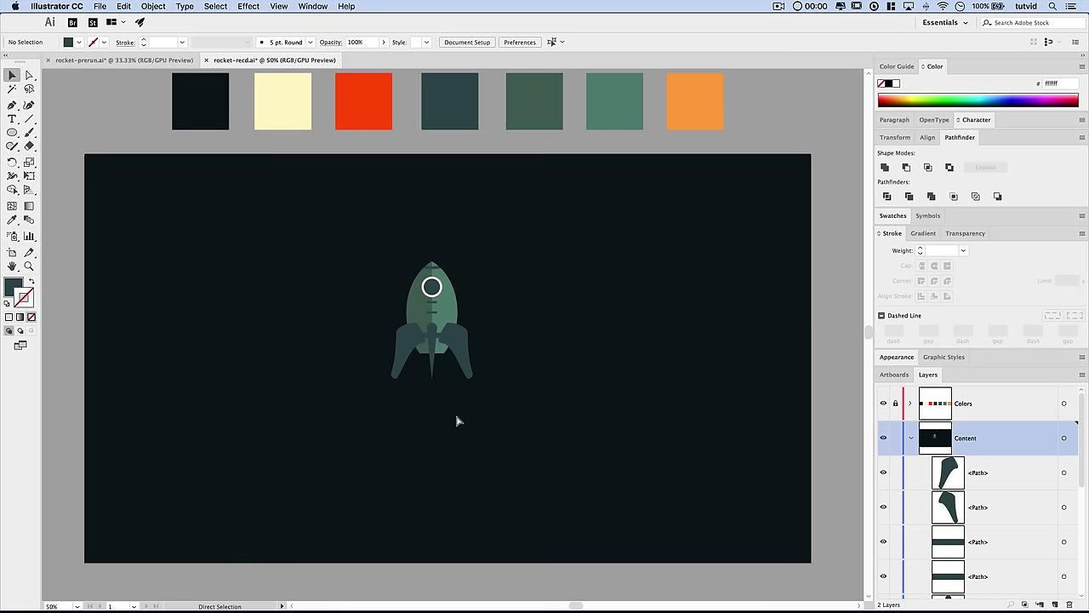
key("z")
left_click(443, 367)
left_click_drag(443, 355, 445, 437)
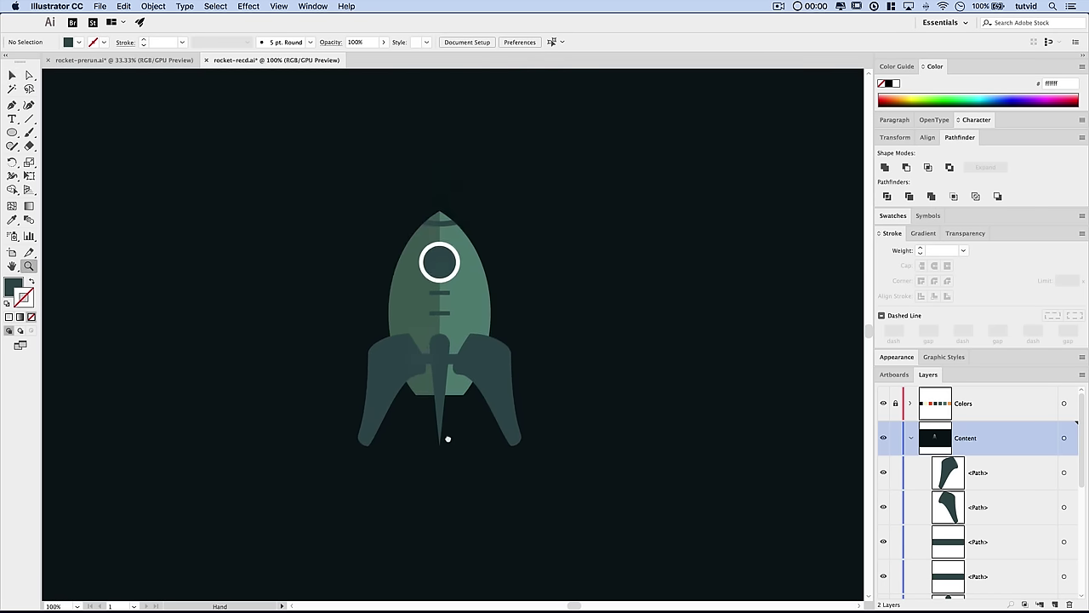
left_click(464, 420)
left_click_drag(457, 382, 465, 543)
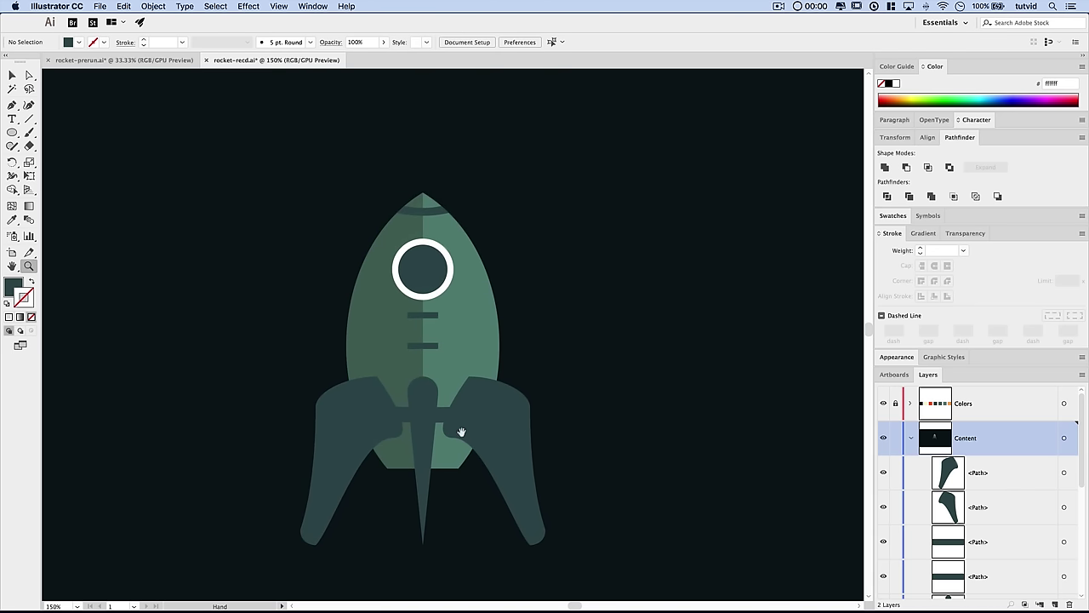
left_click_drag(460, 431, 461, 406)
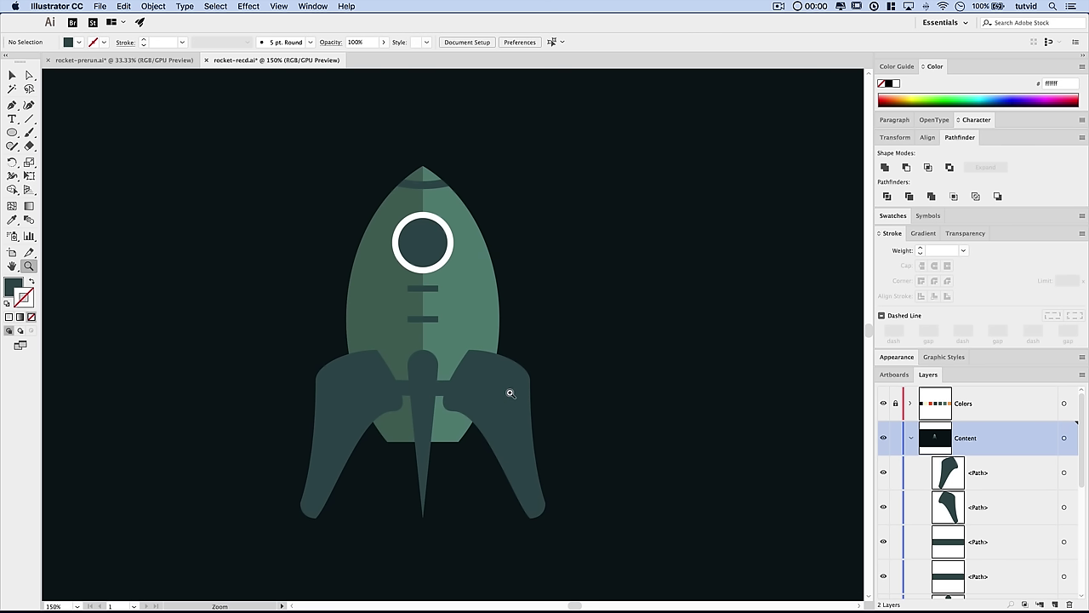
- Select both side fins and collapse the stroke and pathfinder options to make room for a longer layer list
key("v")
left_click(480, 384)
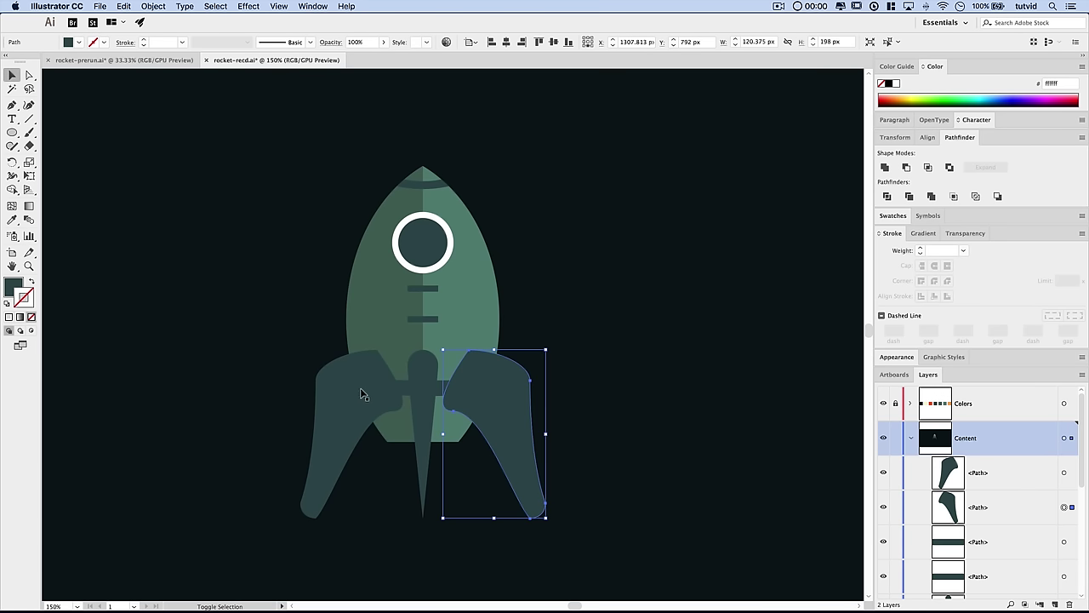
left_click(357, 383, "shift")
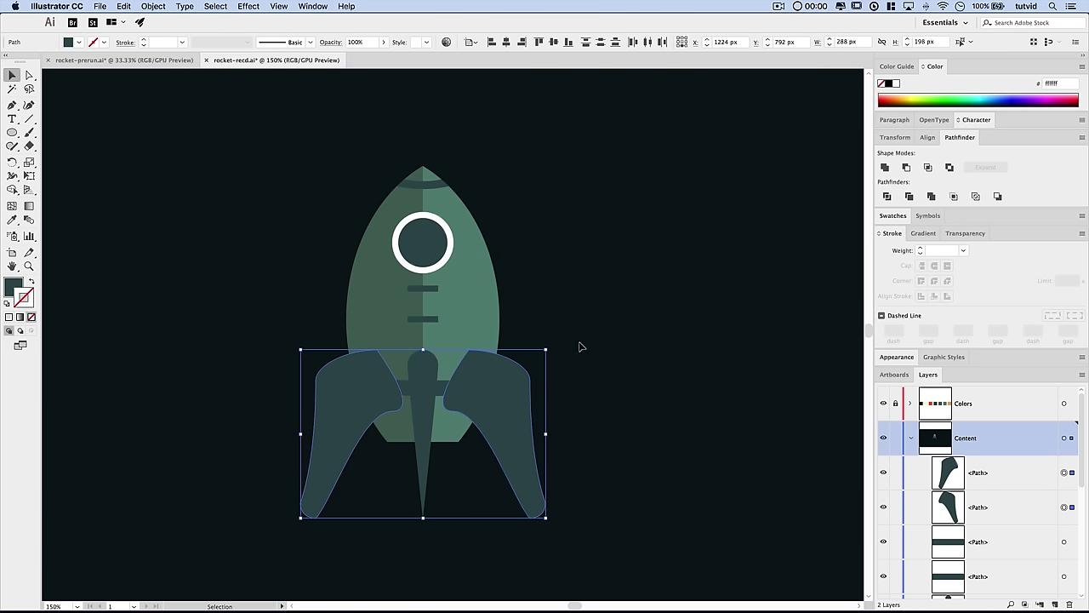
left_click(891, 238)
scroll(983, 397, "down", 4)
scroll(984, 394, "up", 4)
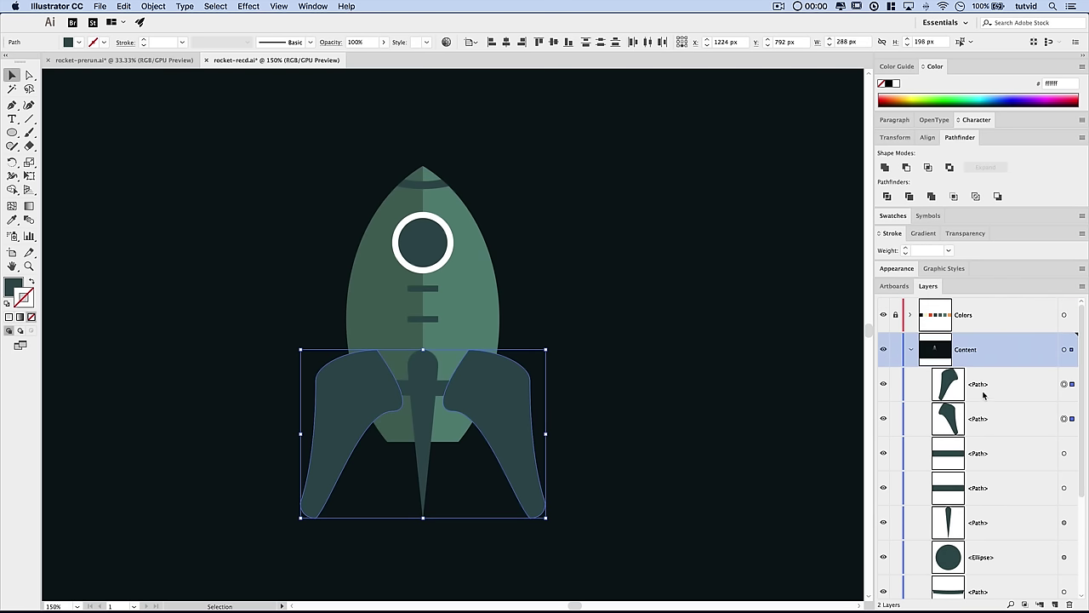
left_click(964, 140)
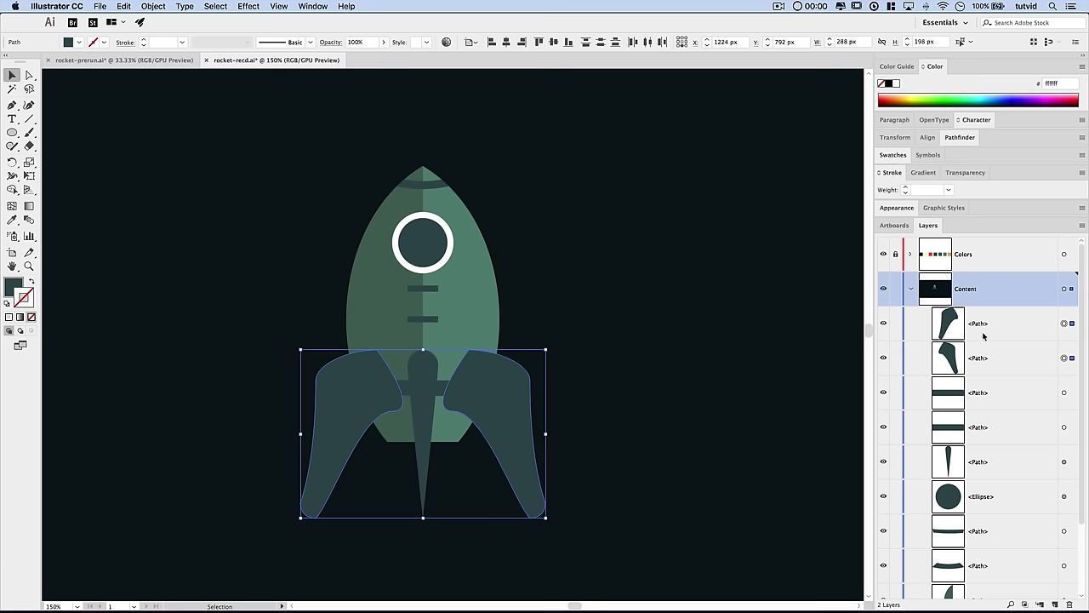
scroll(997, 358, "down", 3)
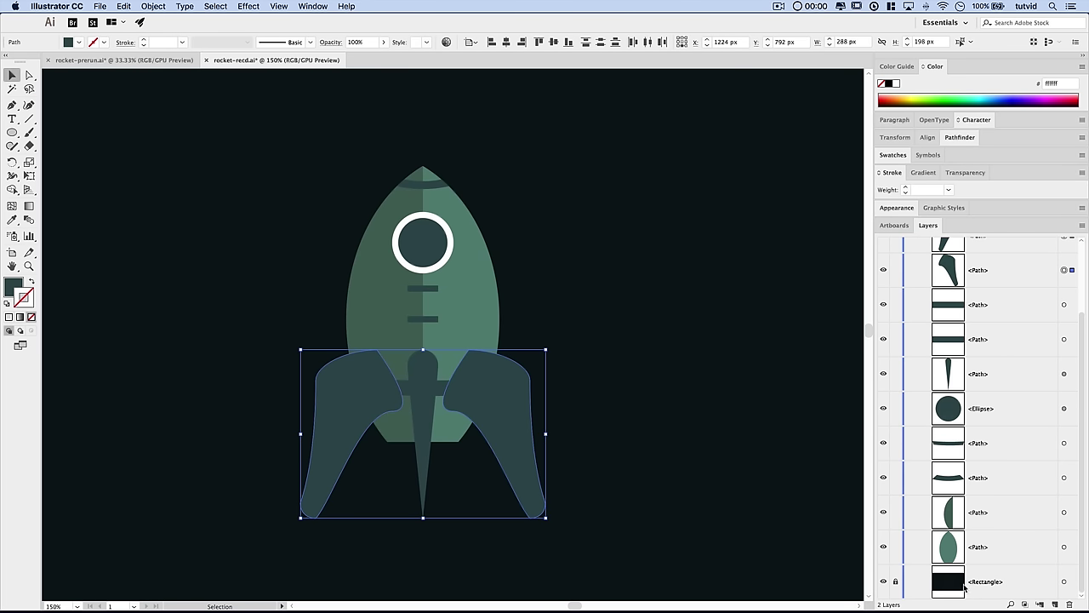
scroll(965, 463, "up", 1)
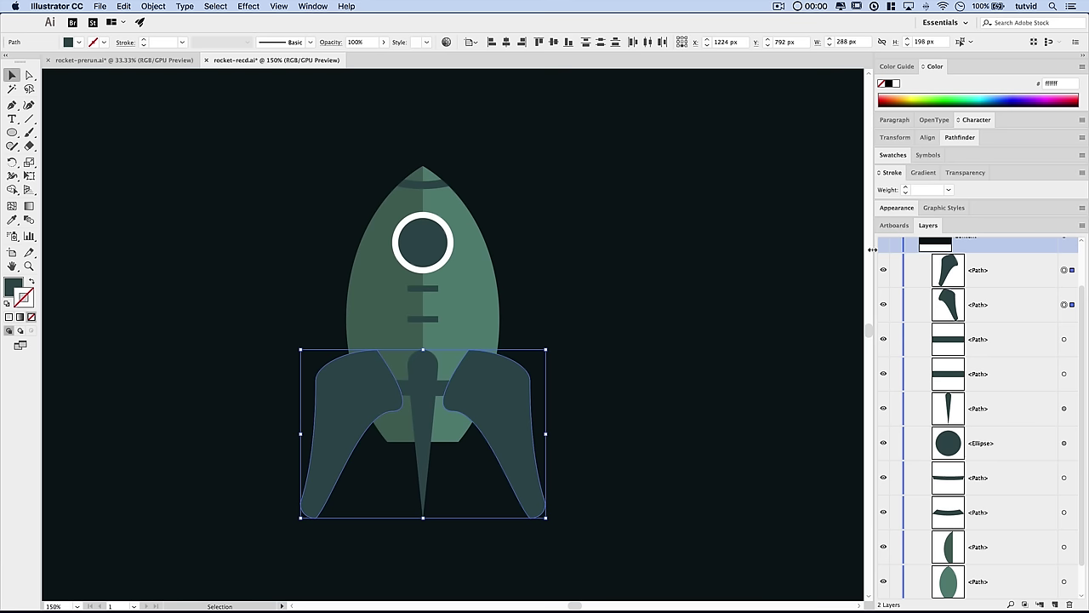
- Reorder both side fins in the stack to sit behind the rocket body, directly above the locked background rectangle, and deselect them
left_click_drag(977, 299, 979, 512)
left_click_drag(978, 530, 981, 528)
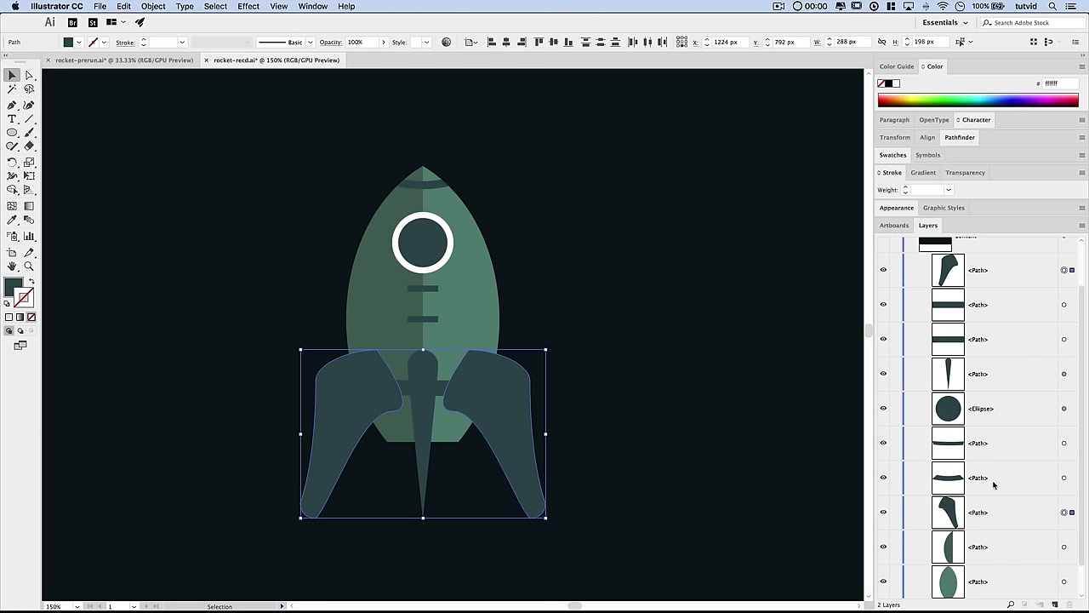
left_click(998, 270)
left_click_drag(1005, 274, 1007, 516)
left_click(968, 589)
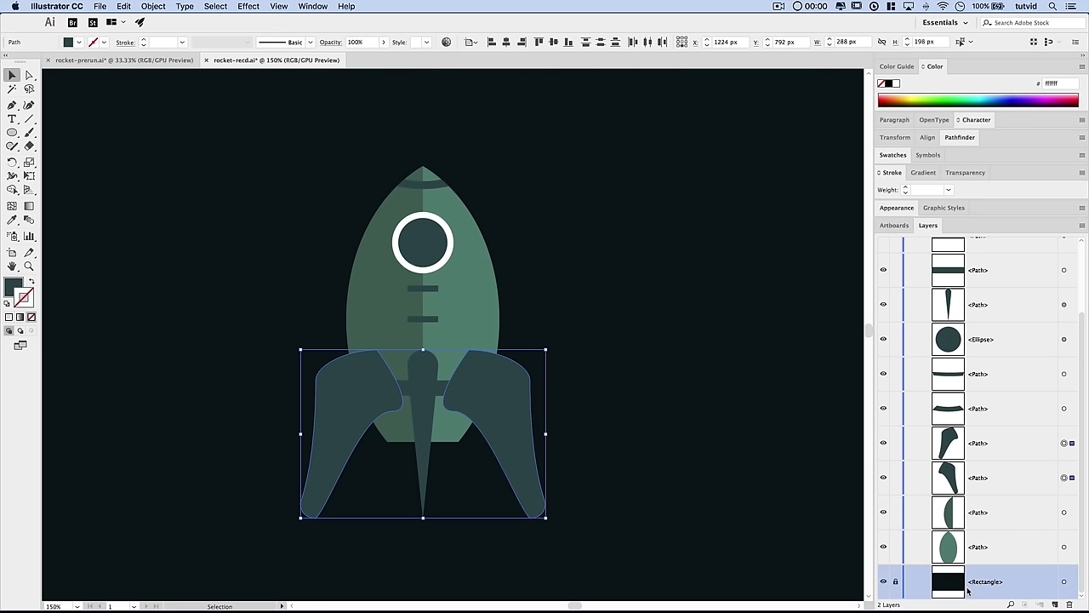
left_click(981, 438)
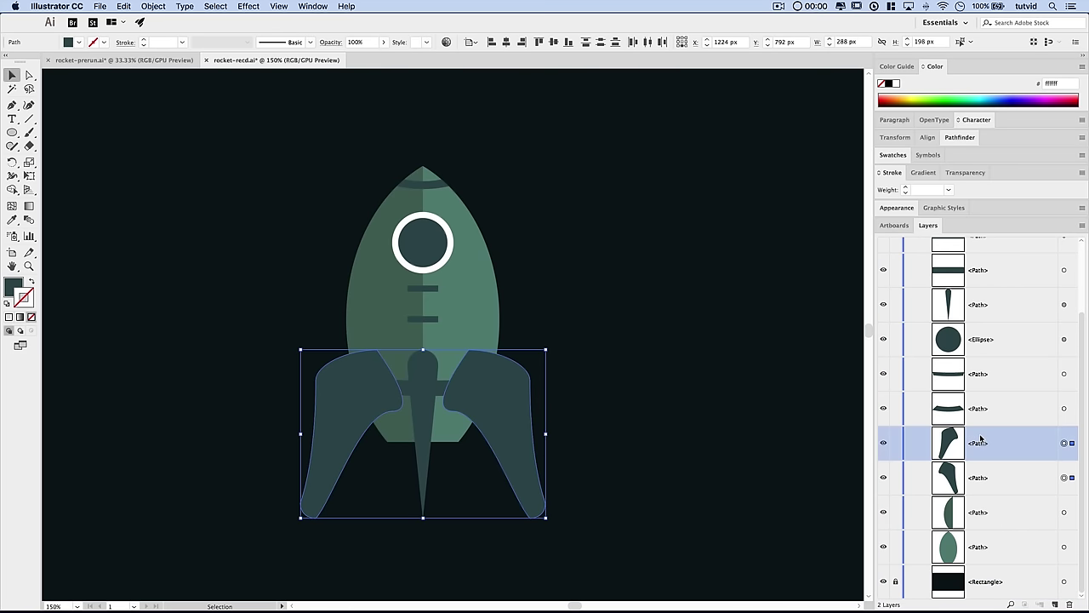
left_click(1003, 475, "shift")
left_click_drag(1002, 453, 993, 564)
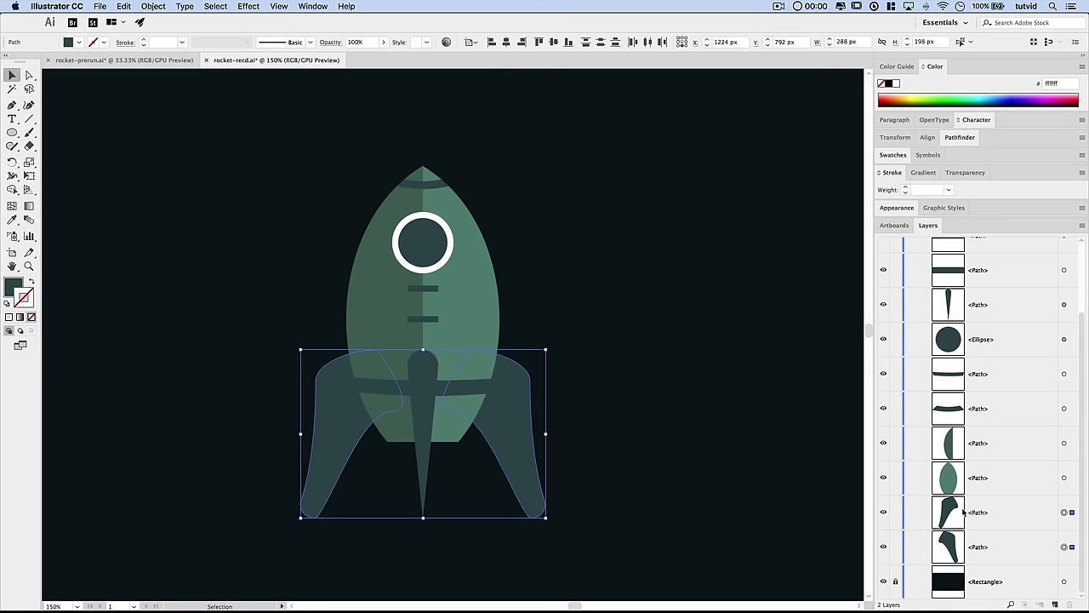
left_click(666, 445)
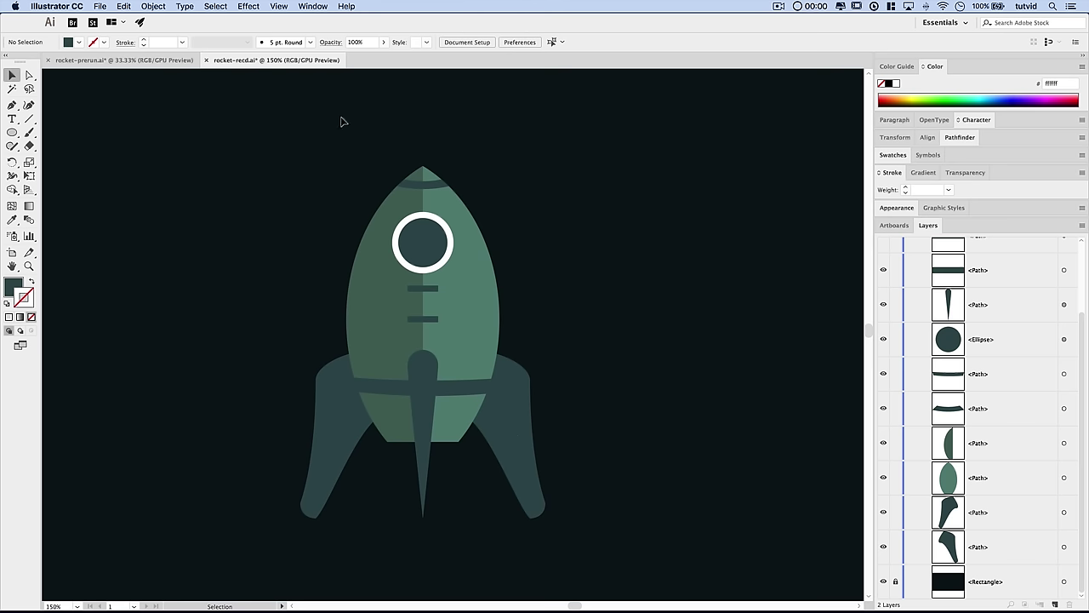
- With Snap to Grid turned off, scale the porthole from its center to about 51 px and set its stroke weight to 5 pt
left_click(280, 6)
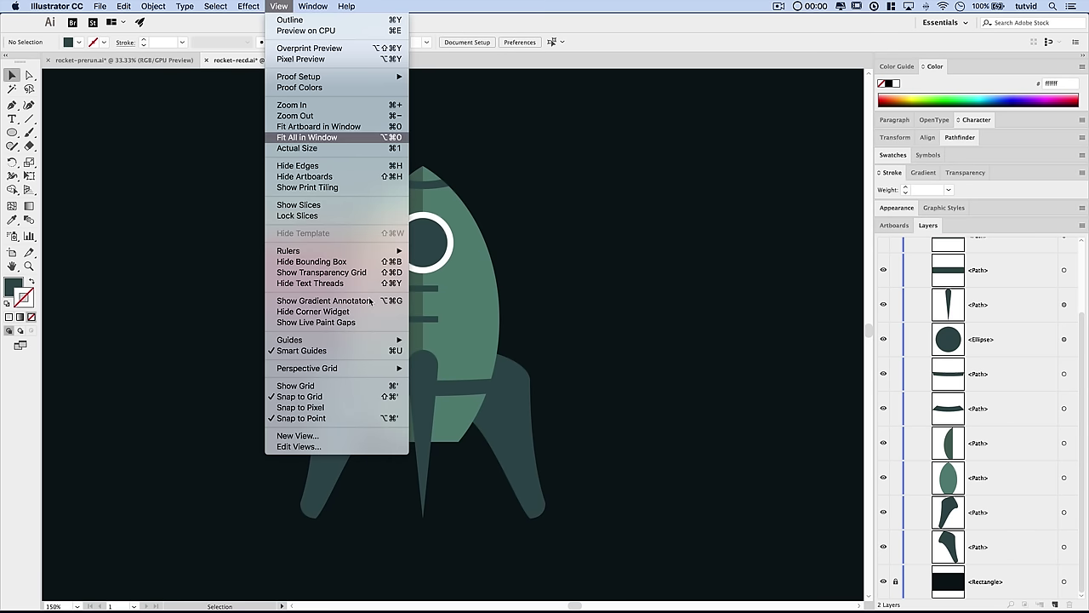
left_click(308, 398)
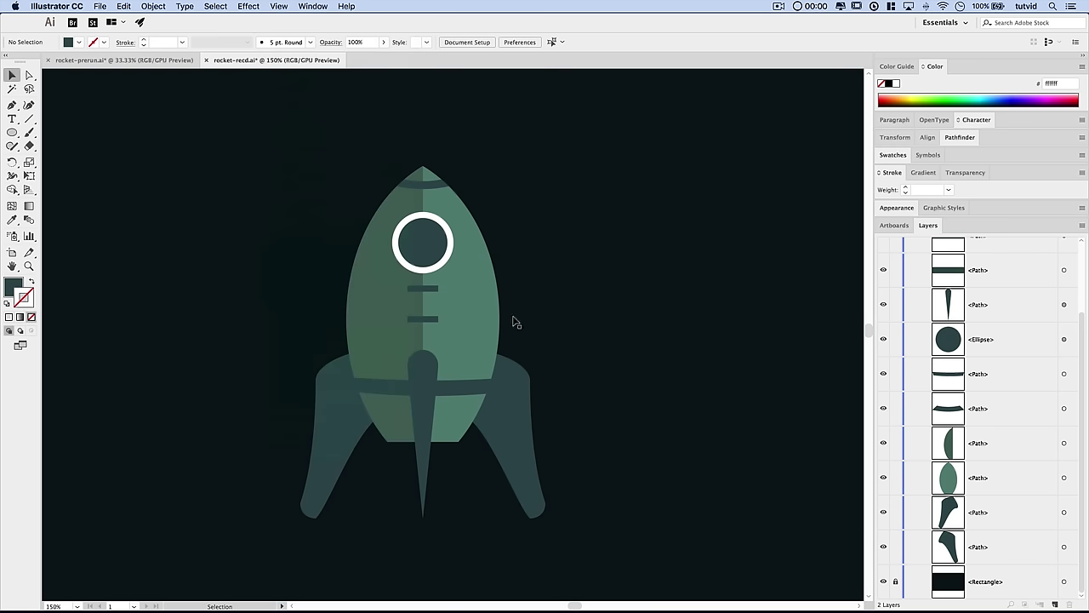
left_click(422, 246)
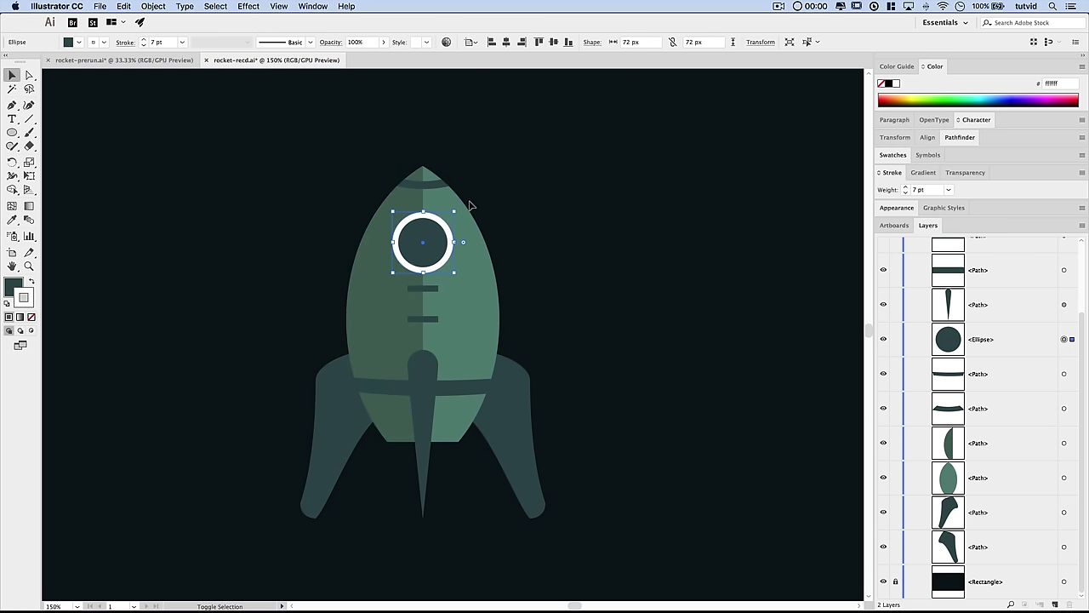
key("shift+alt")
left_click_drag(455, 212, 446, 220)
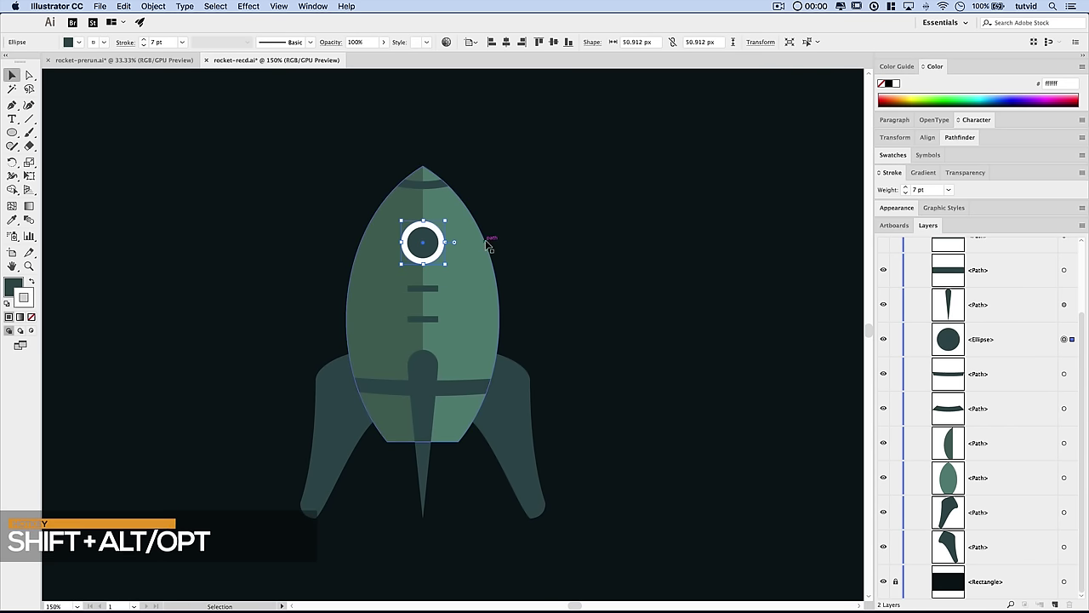
left_click(906, 193)
left_click(905, 193)
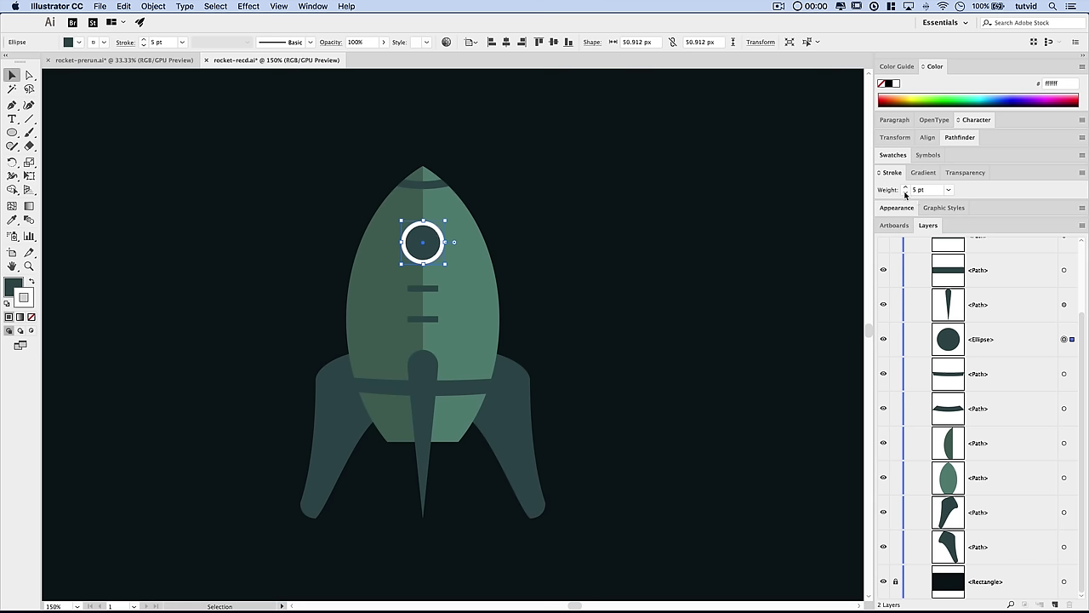
left_click(545, 280)
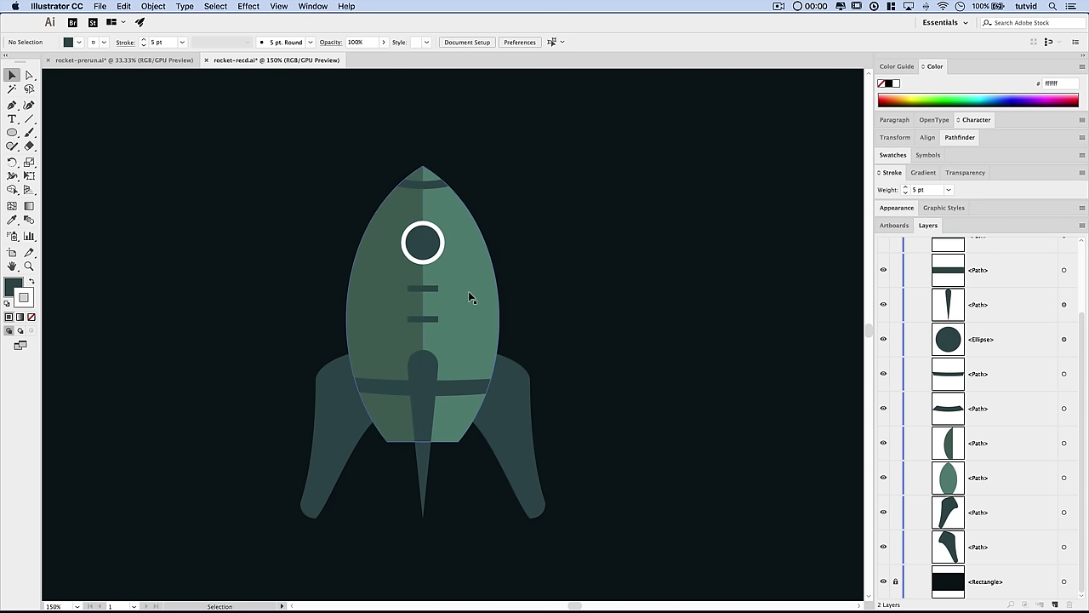
- Scale down the right side fin and set its size to 100 px wide by 160 px high
left_click_drag(474, 315, 470, 255)
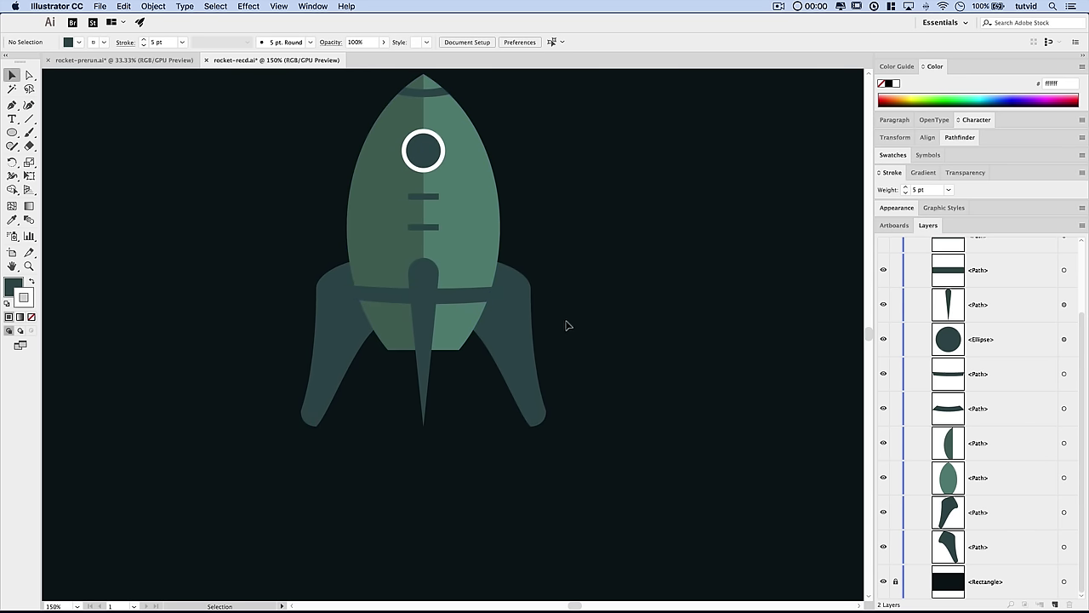
left_click(519, 320)
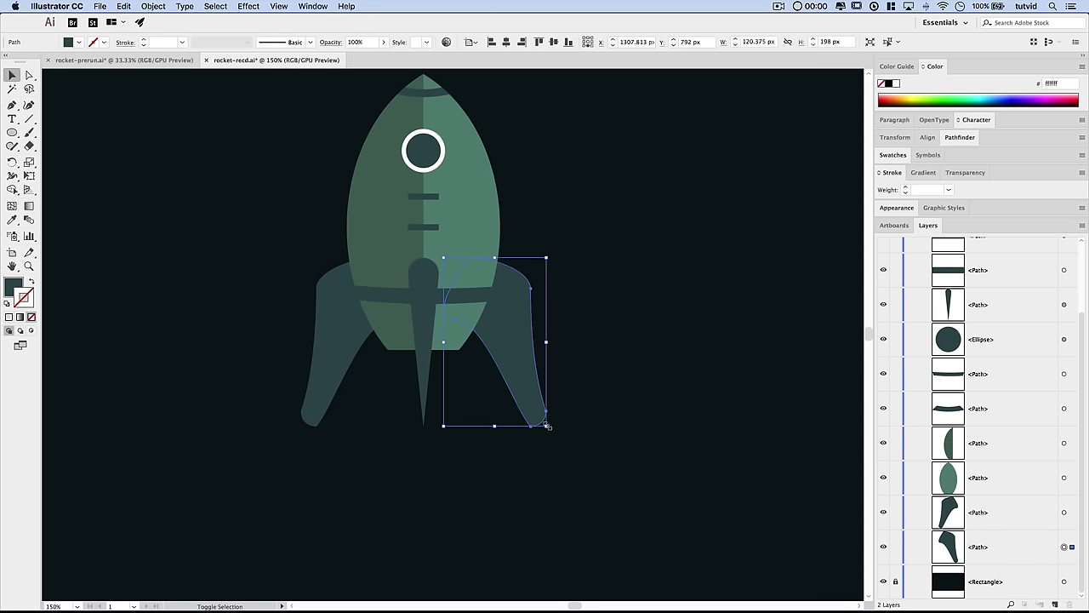
left_click_drag(546, 425, 530, 402)
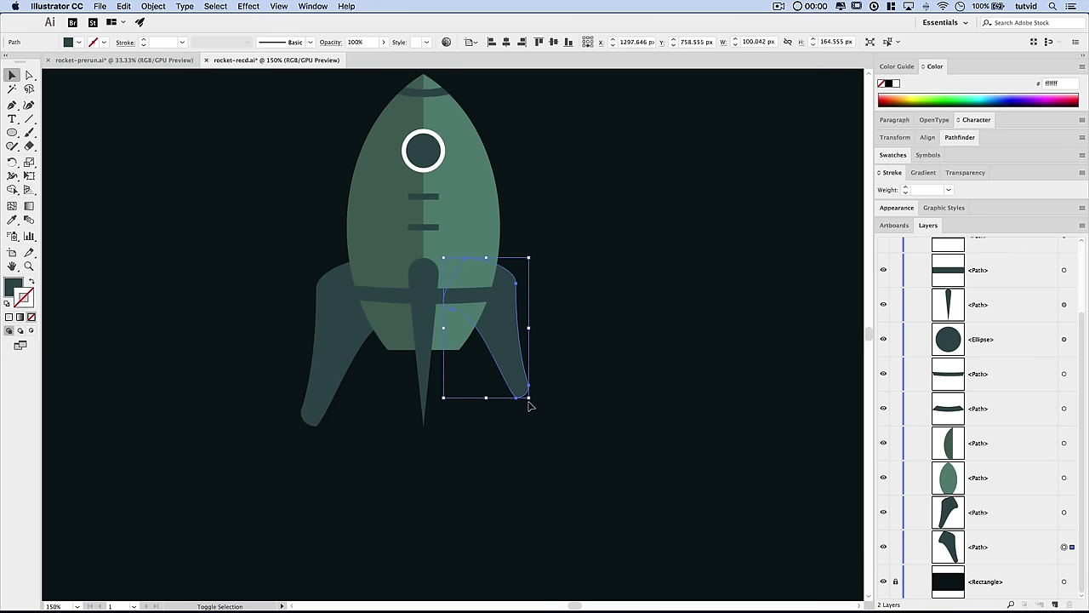
double_click(753, 41)
type("100")
key("Tab")
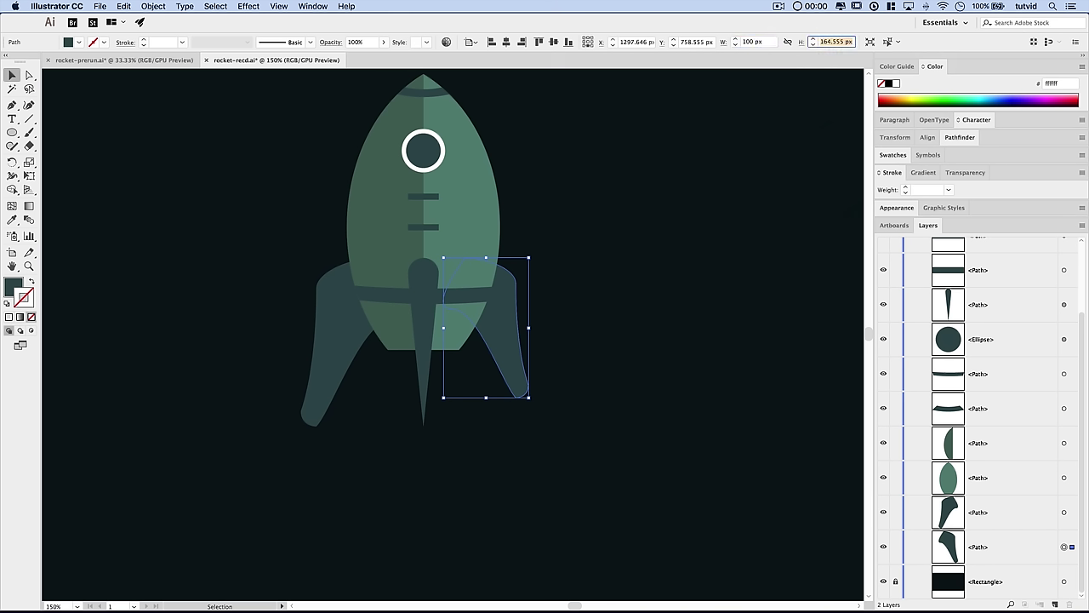
type("160")
key("Tab")
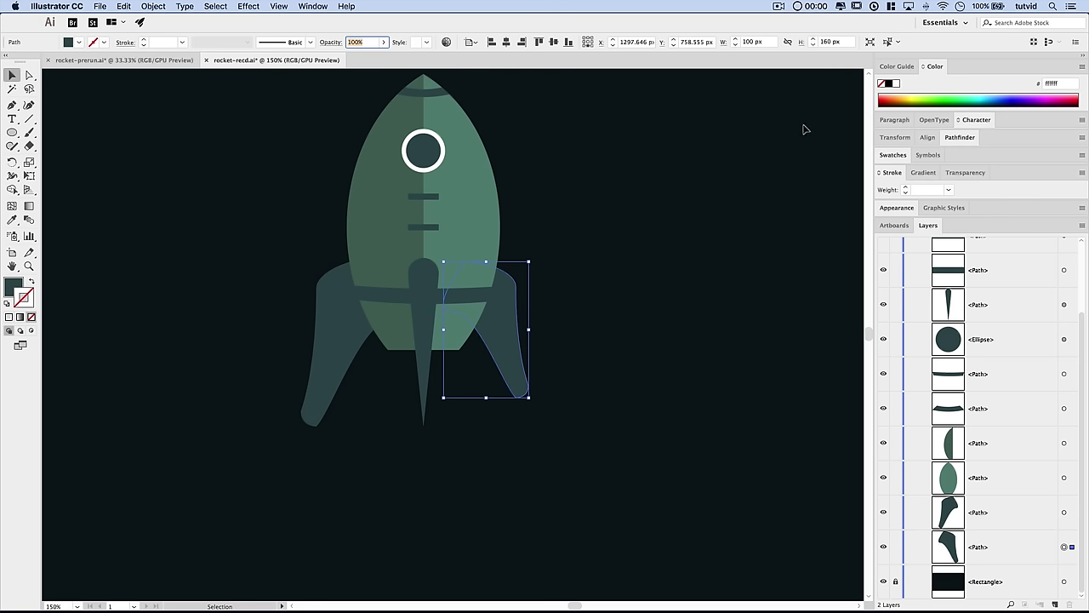
- Resize the left side fin to 100 px wide by 160 px high
left_click(324, 354)
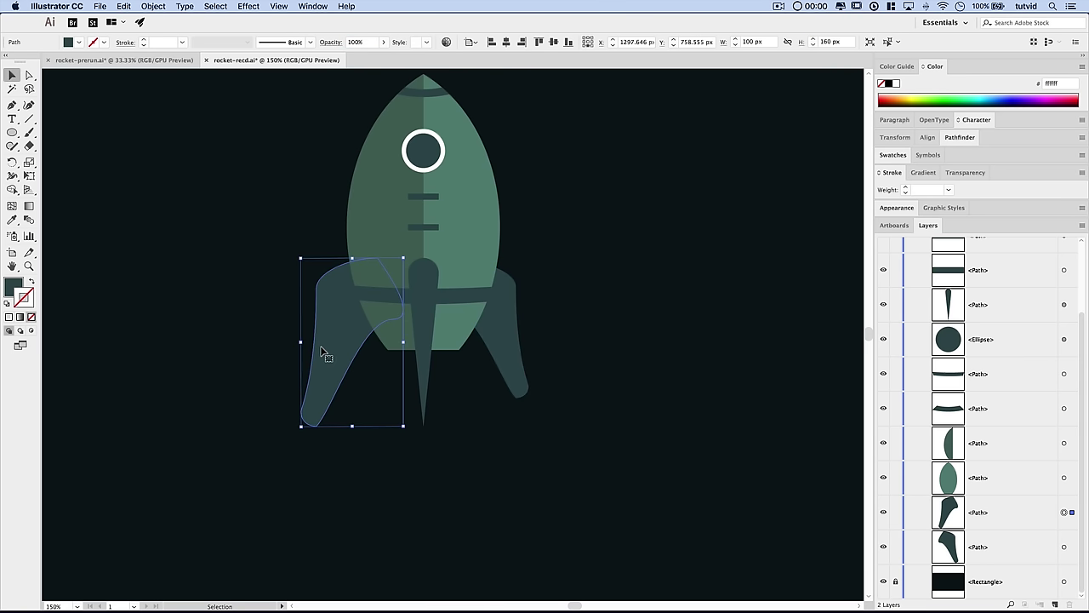
left_click(753, 40)
type("100")
key("Tab")
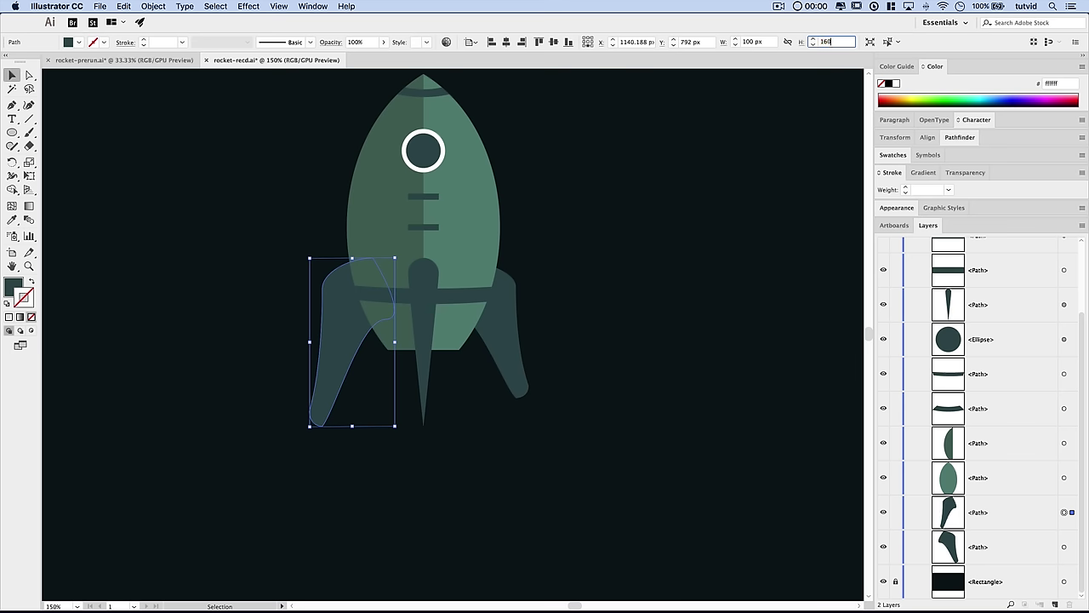
type("160")
key("Tab")
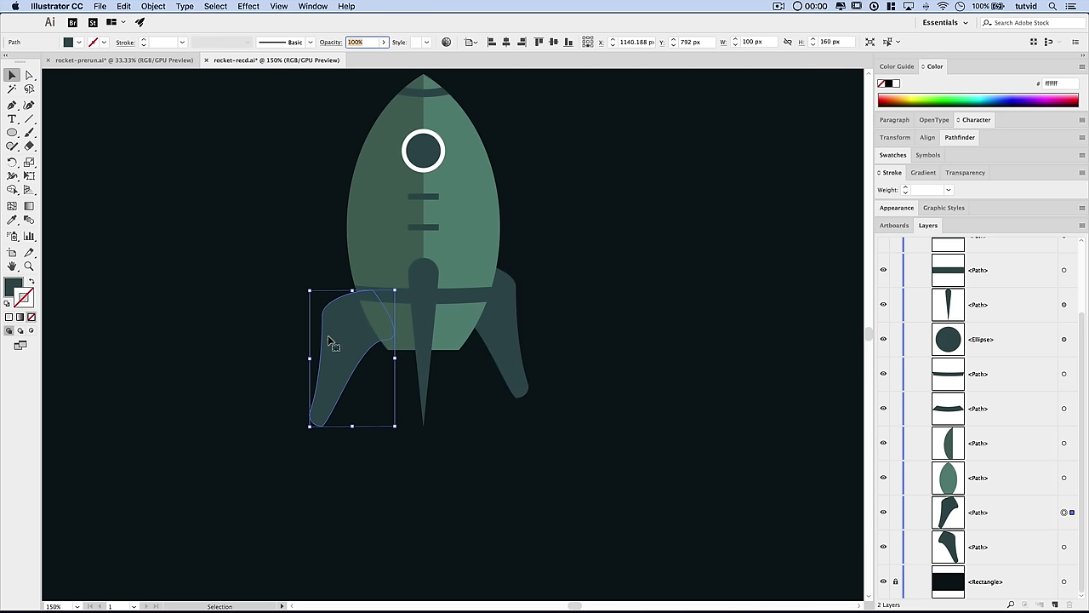
left_click(423, 322, "shift")
left_click(500, 327, "shift")
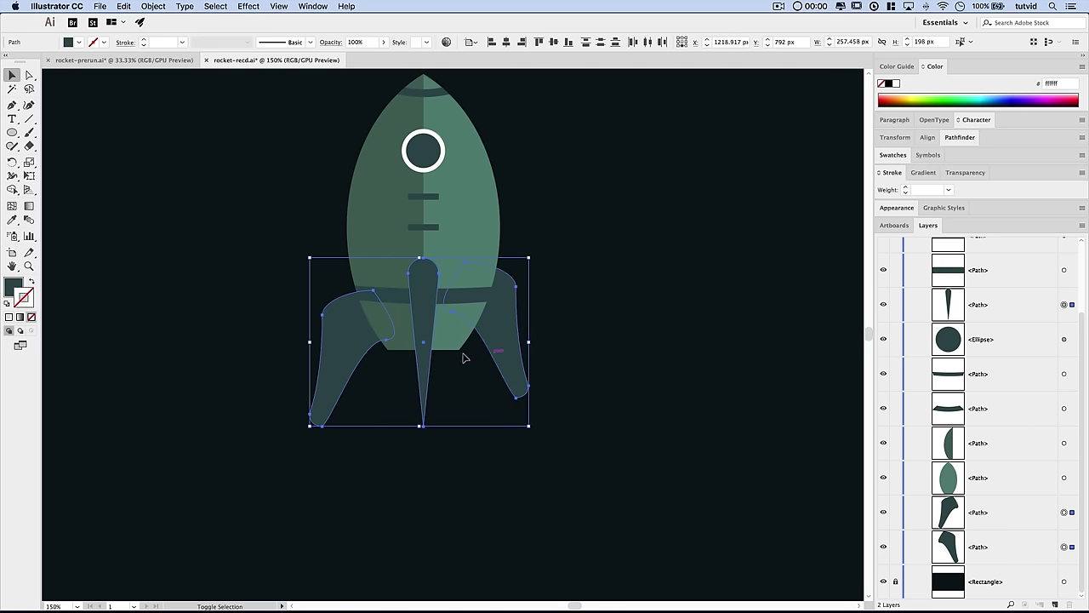
left_click(470, 42)
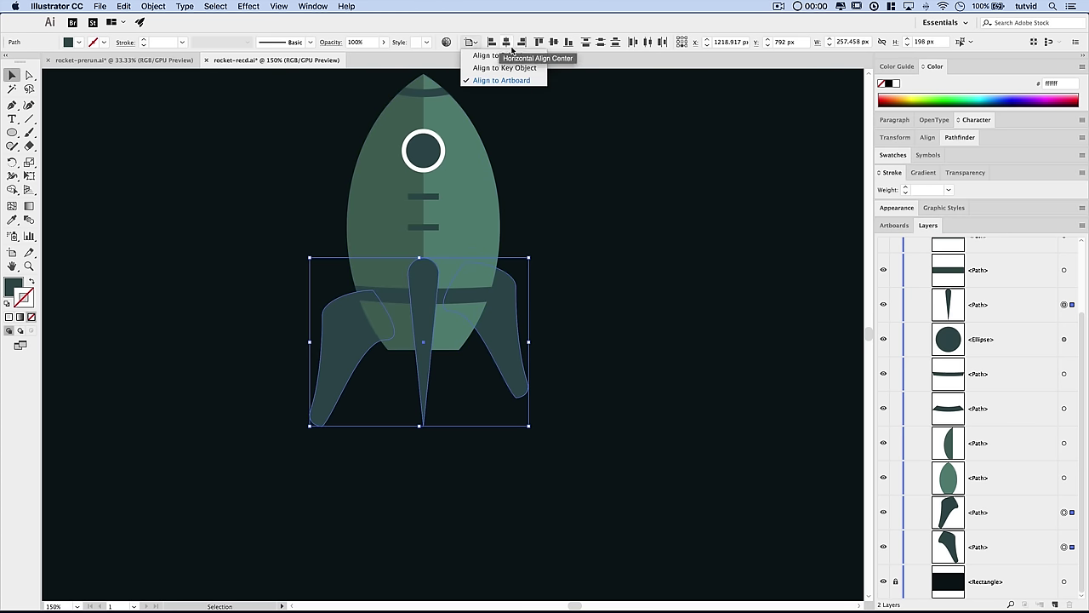
left_click(495, 68)
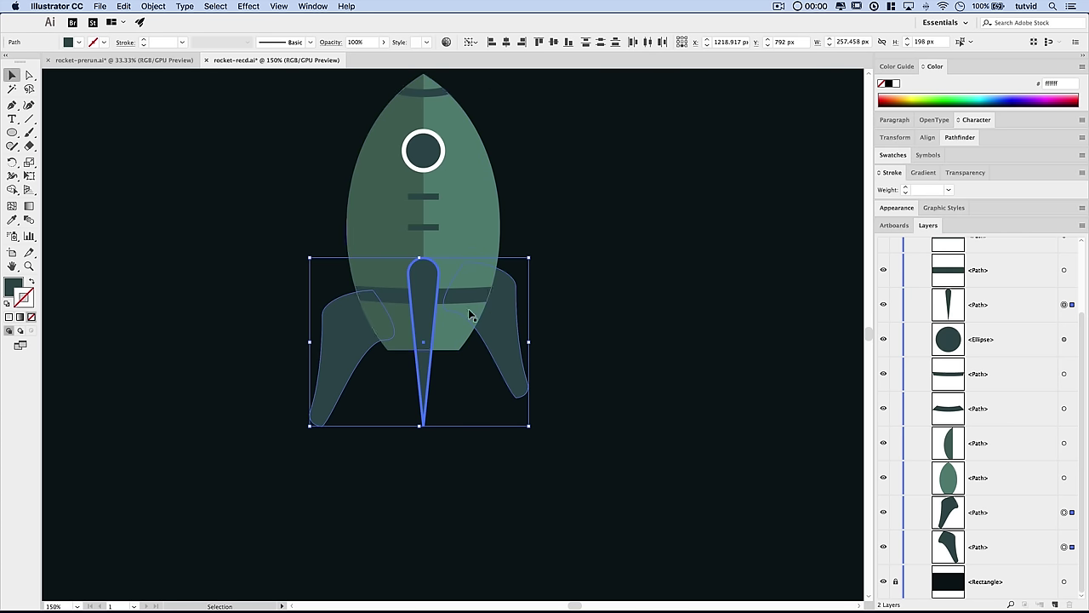
left_click(423, 273)
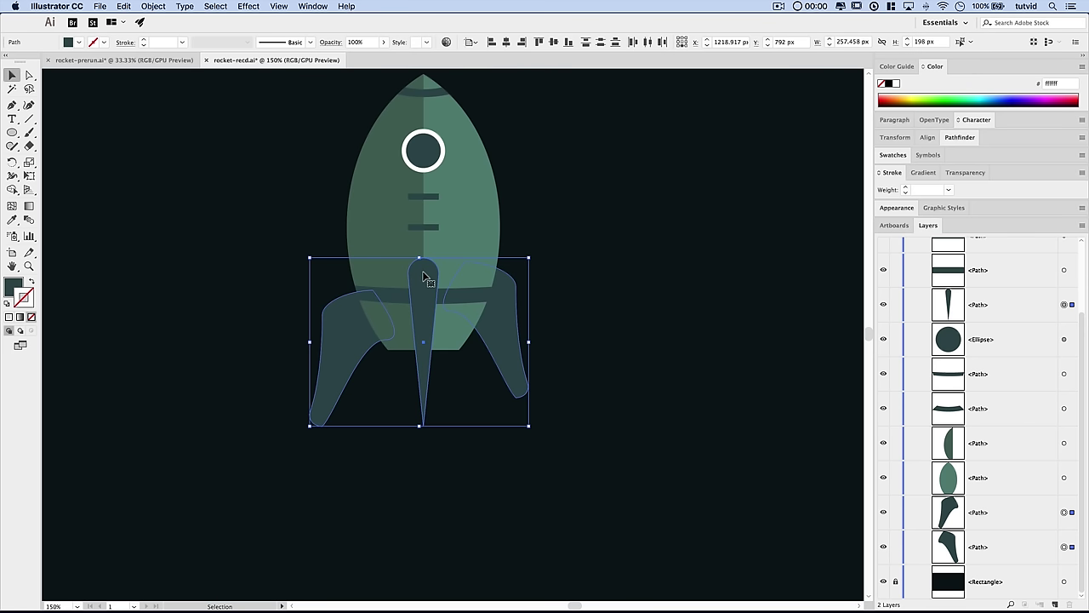
left_click(424, 276)
double_click(427, 285)
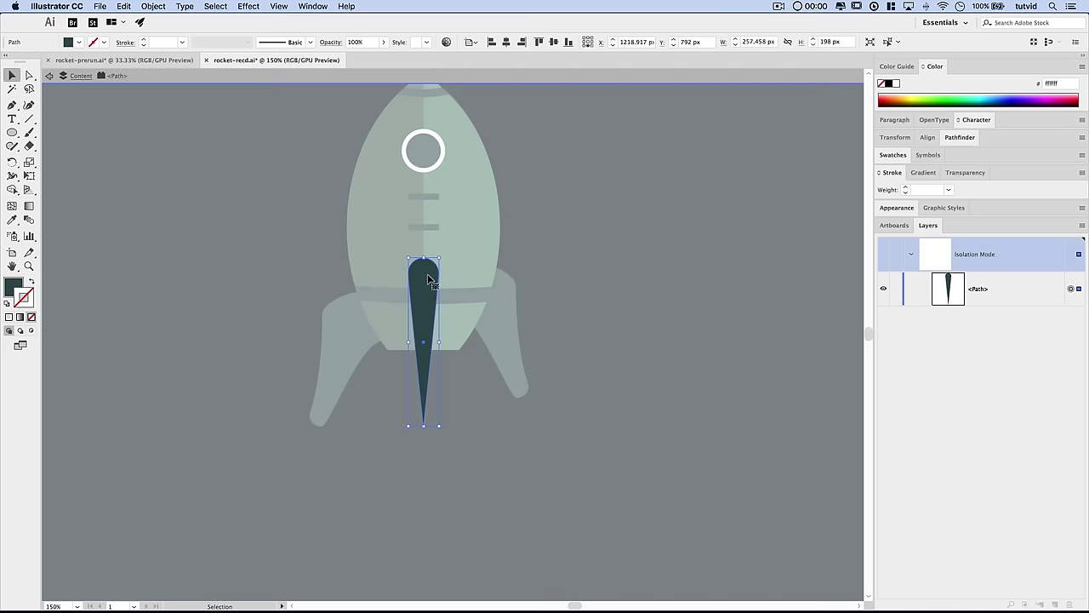
double_click(298, 278)
- Bottom-align both side fins to the center fin as the key object, and deselect them
left_click(357, 379)
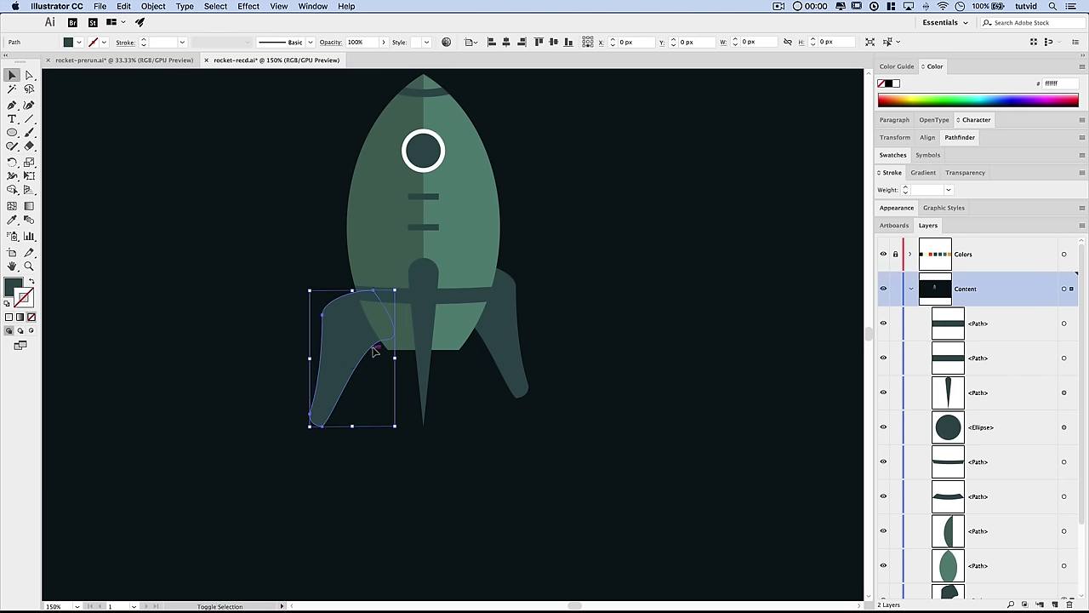
left_click(420, 330, "shift")
left_click(503, 330, "shift")
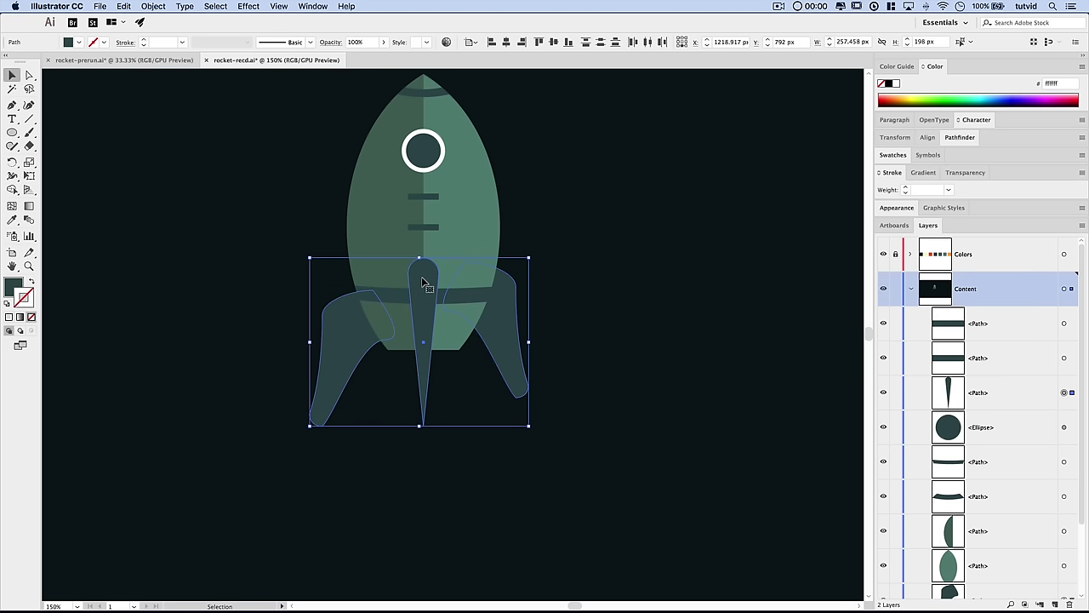
left_click(472, 41)
left_click(498, 65)
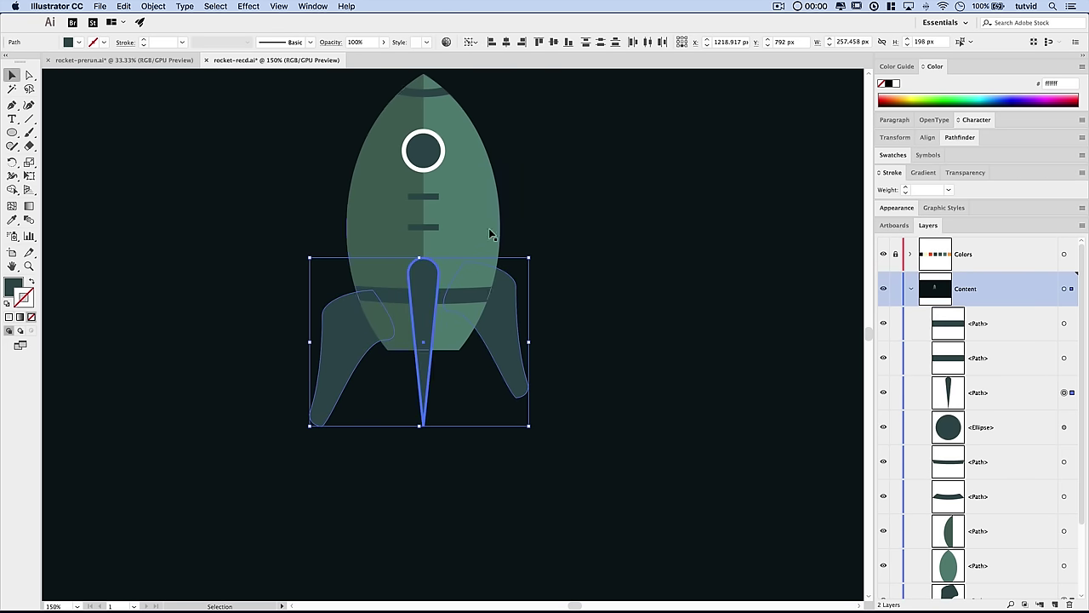
left_click(425, 282)
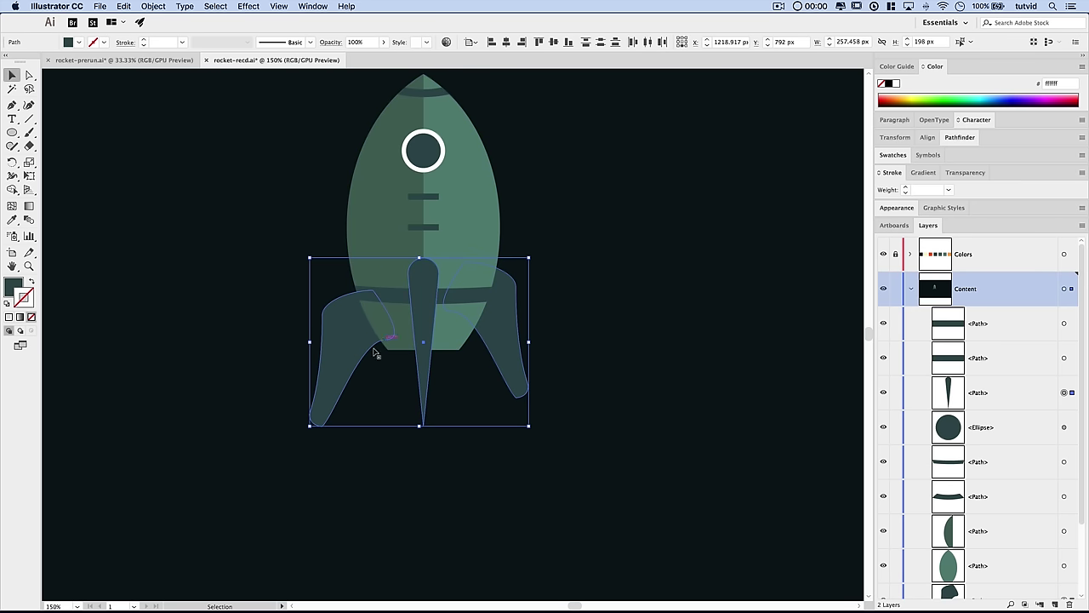
left_click(430, 276)
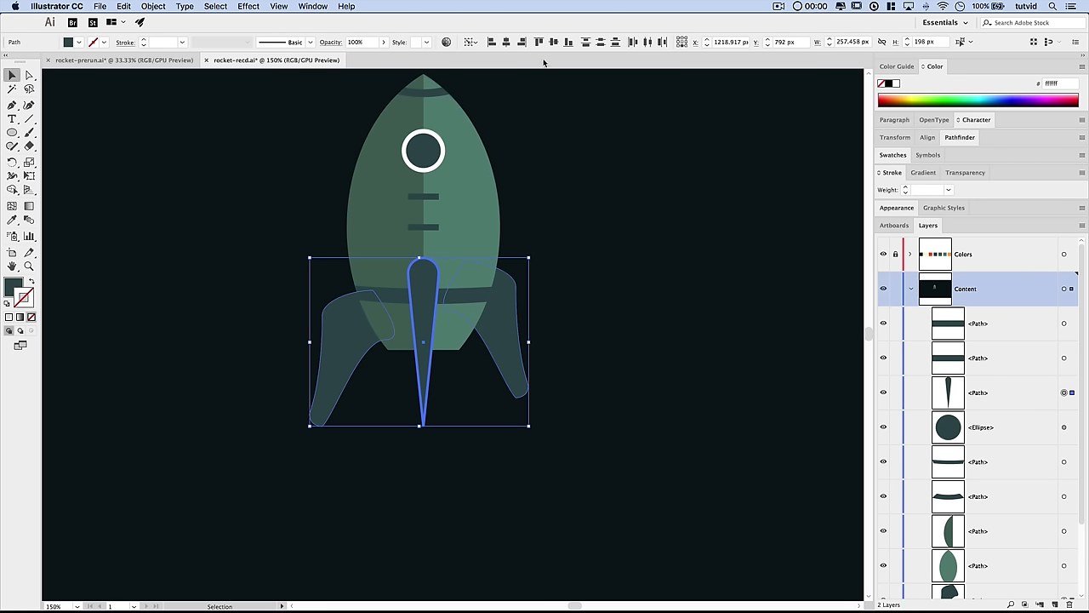
left_click(569, 44)
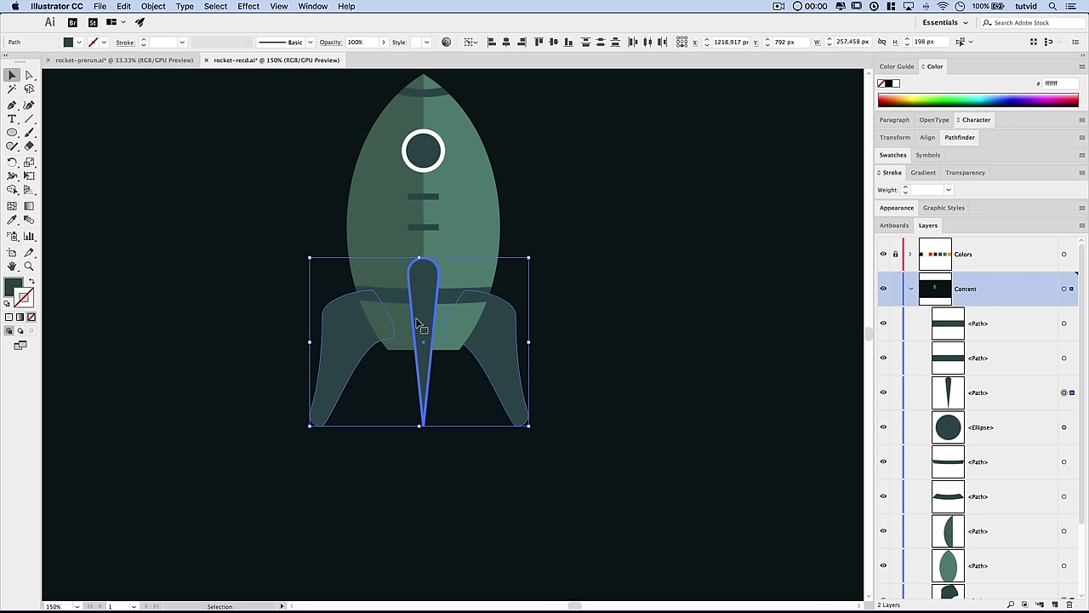
left_click(688, 339)
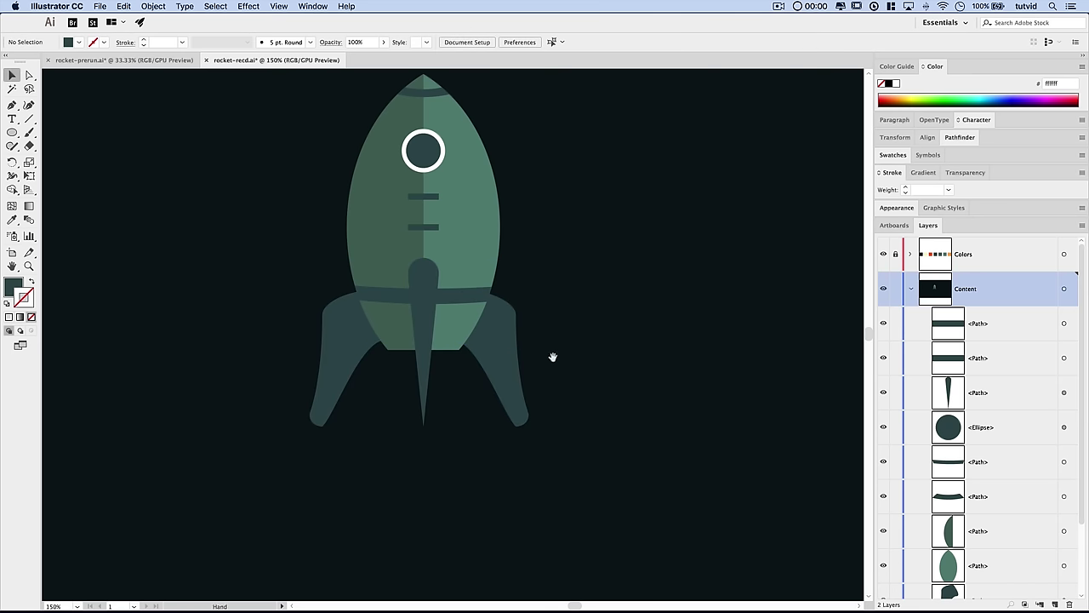
left_click_drag(553, 357, 552, 424)
key("super+minus")
key("super+minus")
key("super+0")
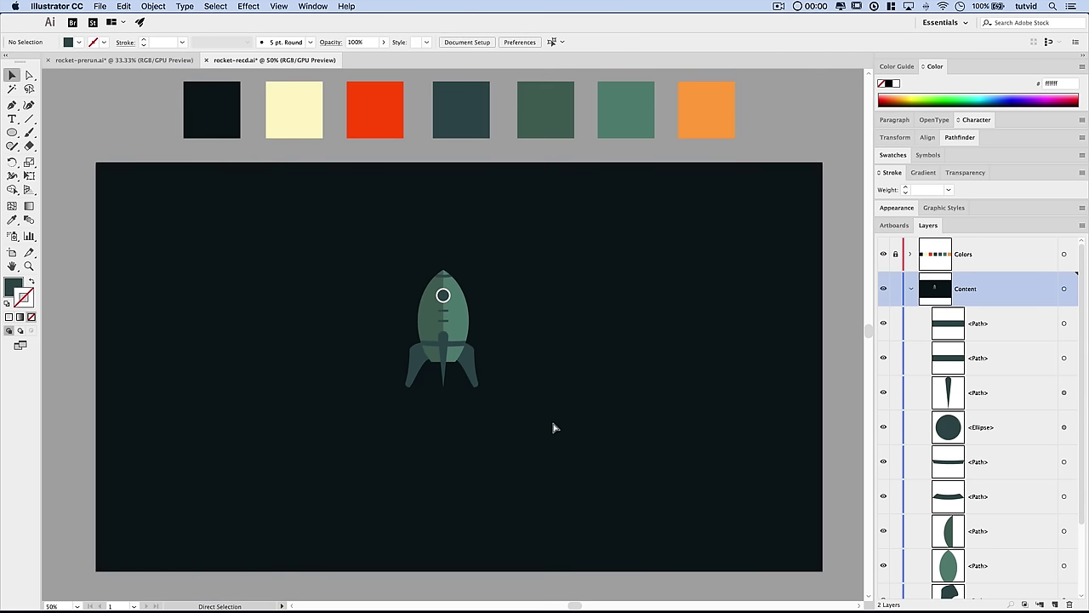
key("super+equal")
scroll(468, 358, "down", 2)
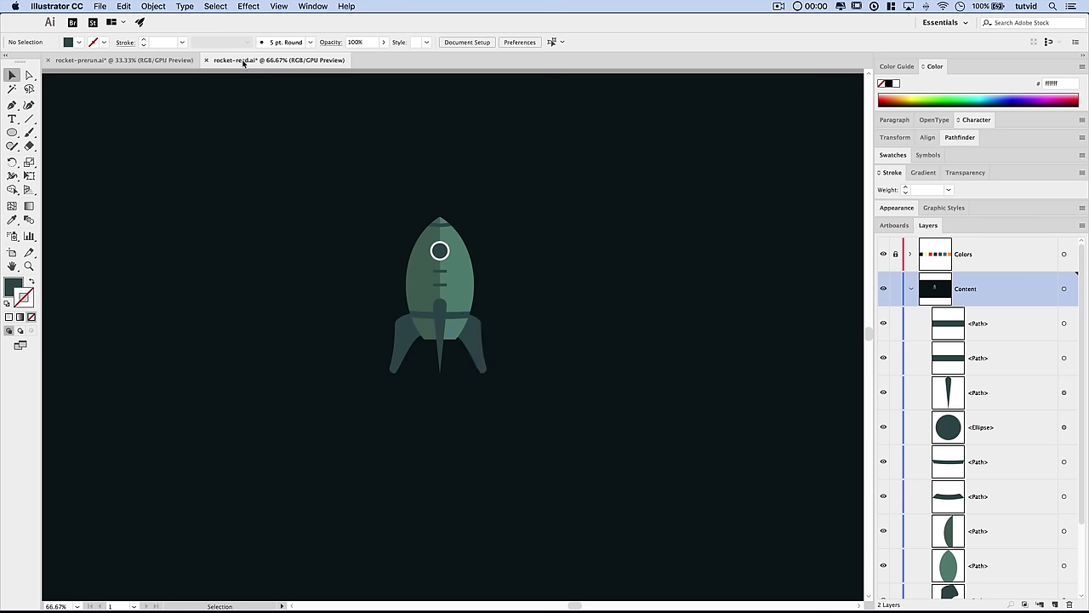
- With the Pen tool, draw a straight vertical antenna path about 65 px tall upward from the rocket's tip
key("z")
left_click(440, 226)
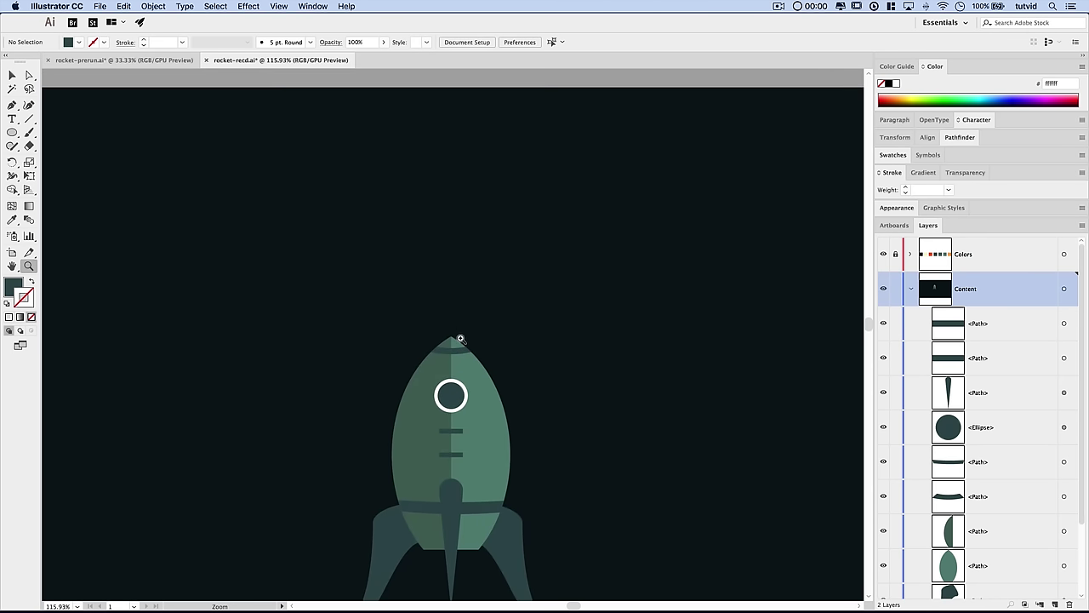
left_click(444, 338)
left_click(420, 315)
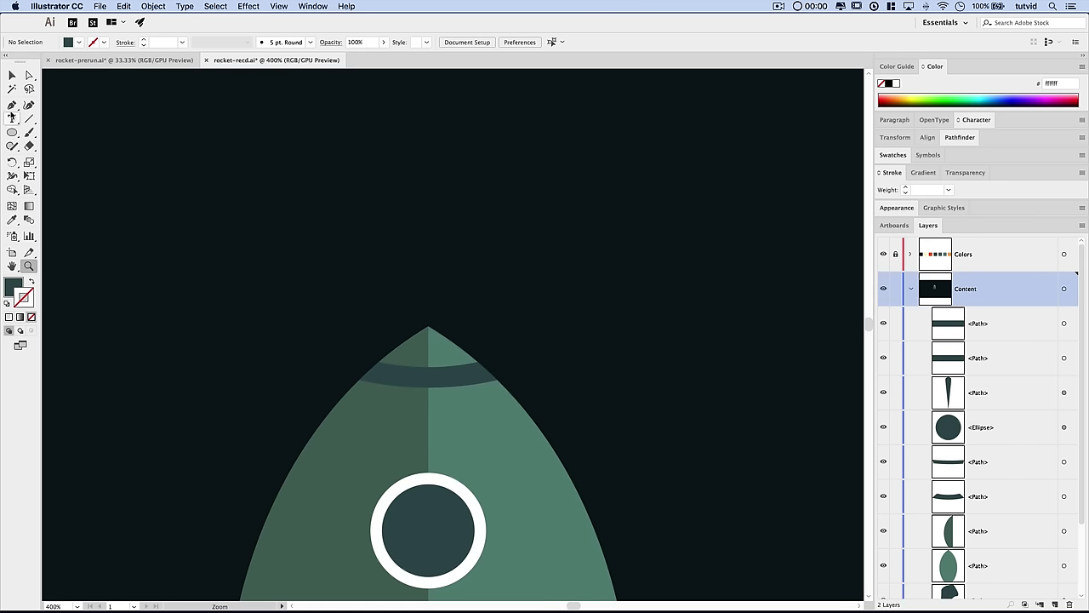
left_click(11, 107)
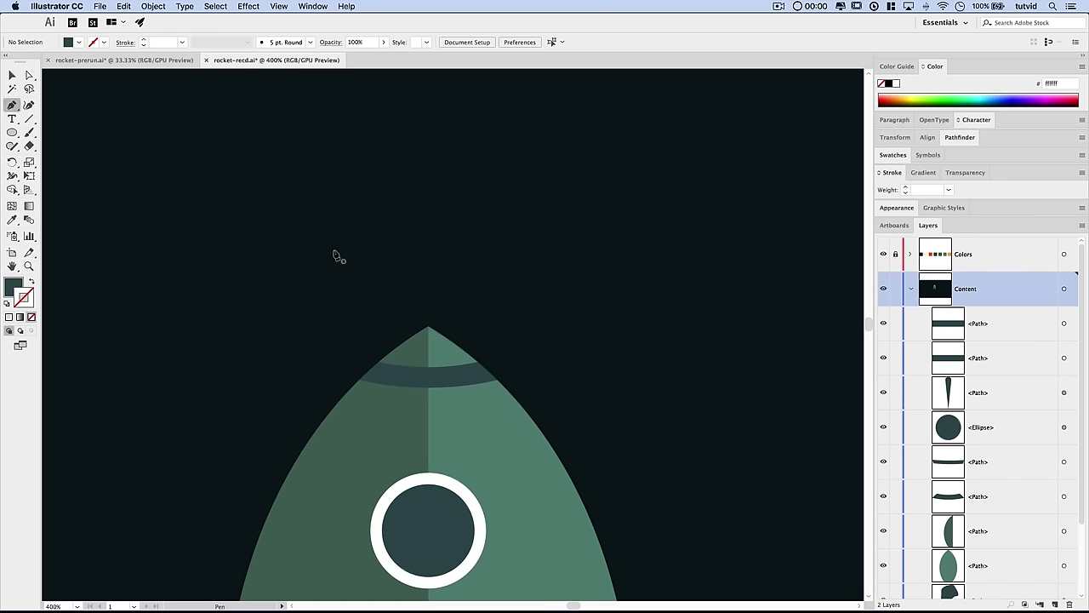
left_click(293, 8)
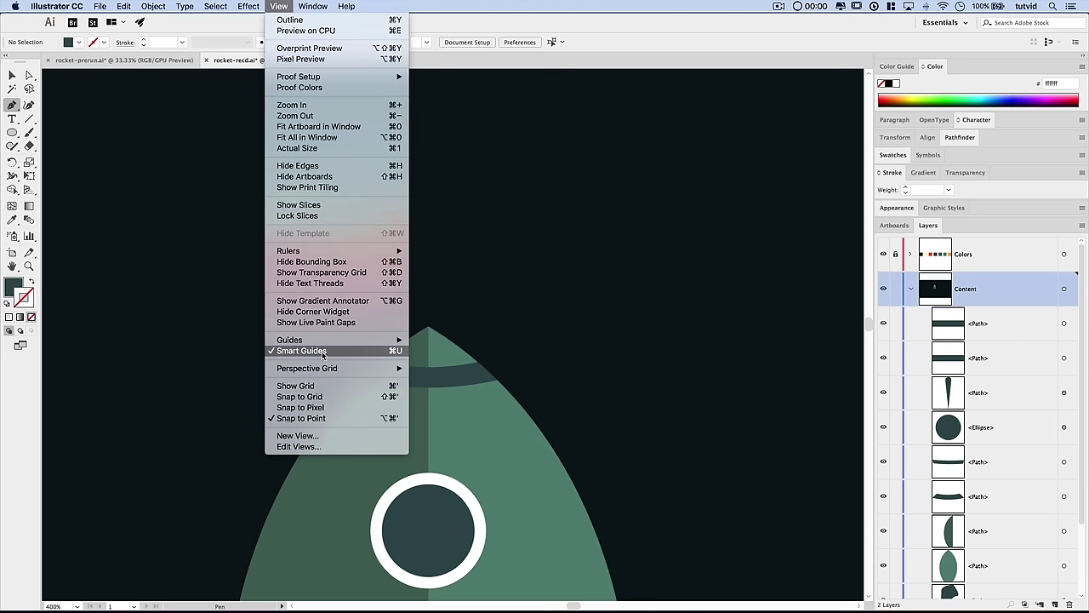
key("Escape")
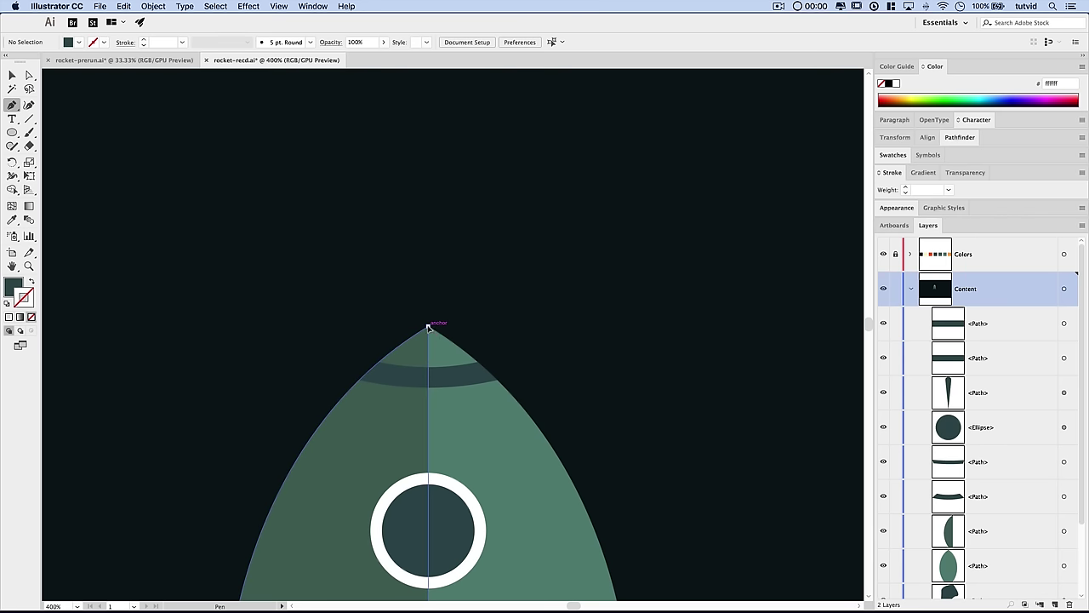
left_click(428, 327)
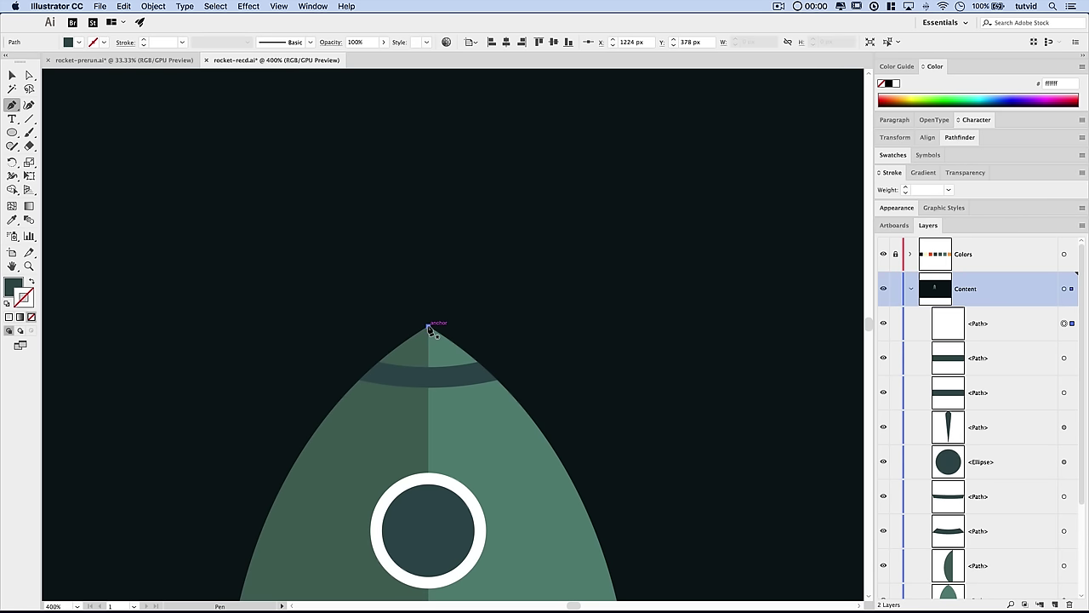
left_click(429, 179)
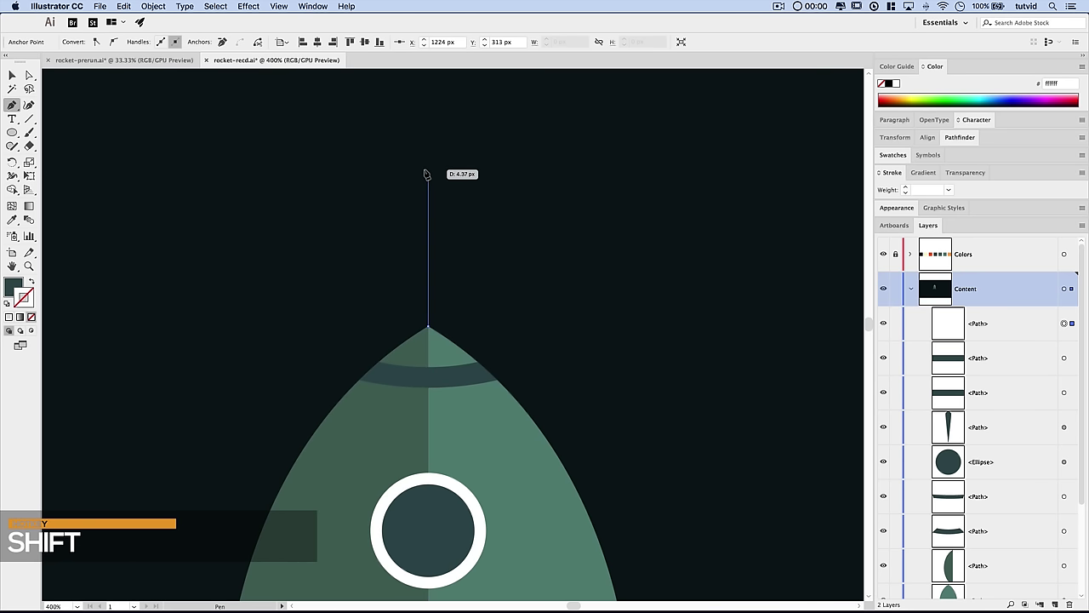
key("Return")
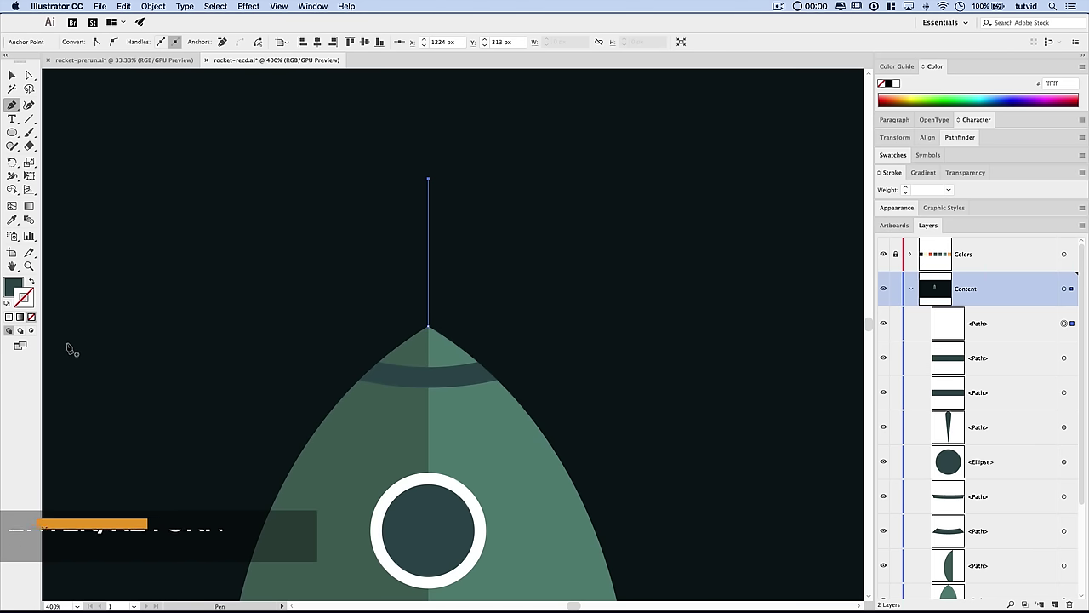
- Swap the antenna path's fill and stroke colors, set its stroke weight to 6 pt, and deselect it
left_click(33, 281)
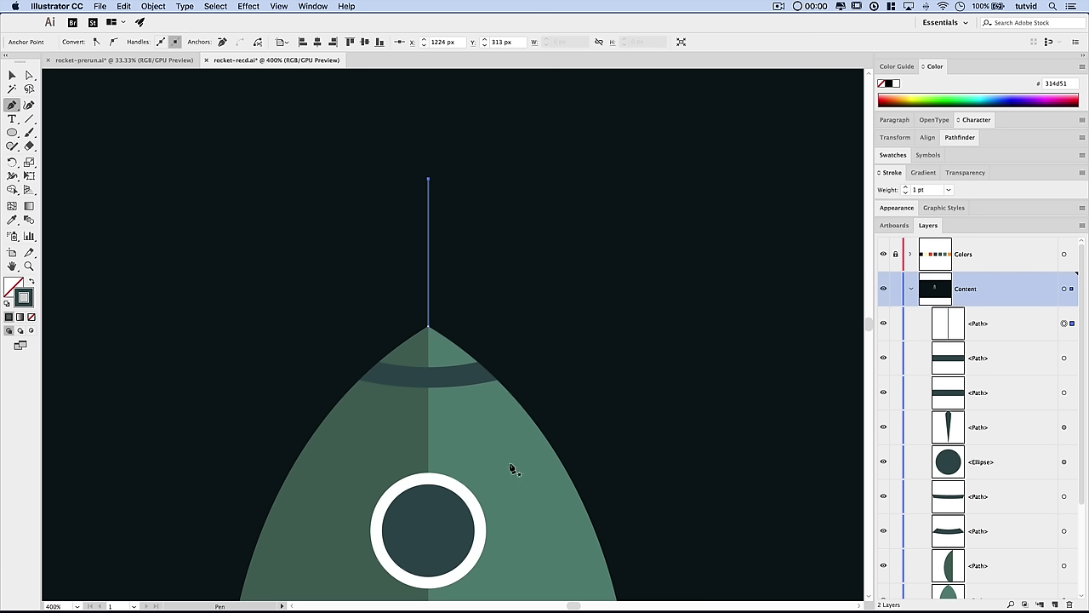
left_click(906, 188)
left_click(905, 188)
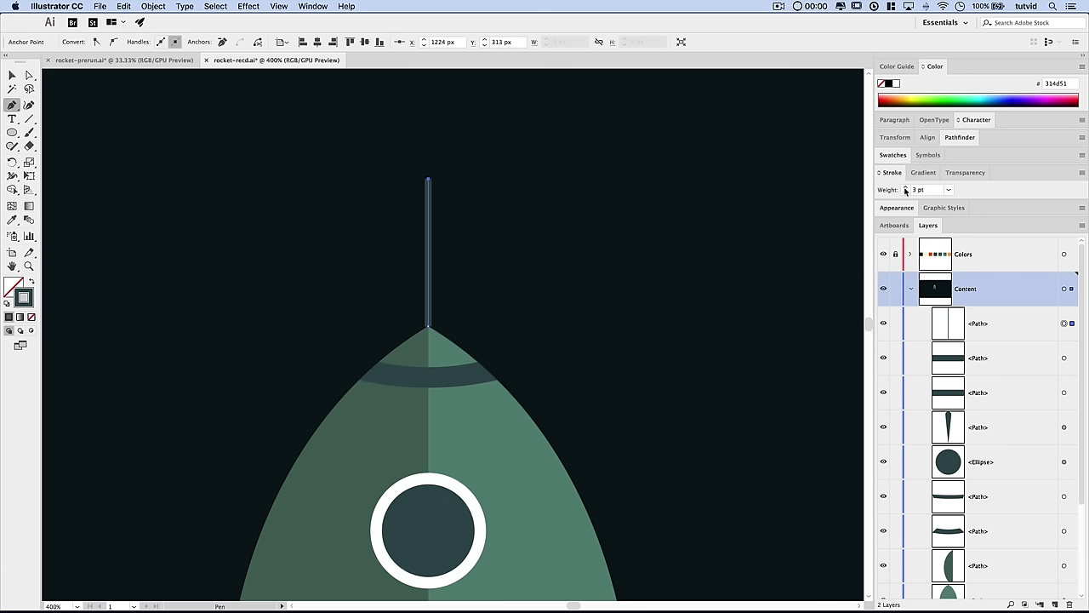
left_click(905, 188)
left_click(905, 188)
left_click(906, 188)
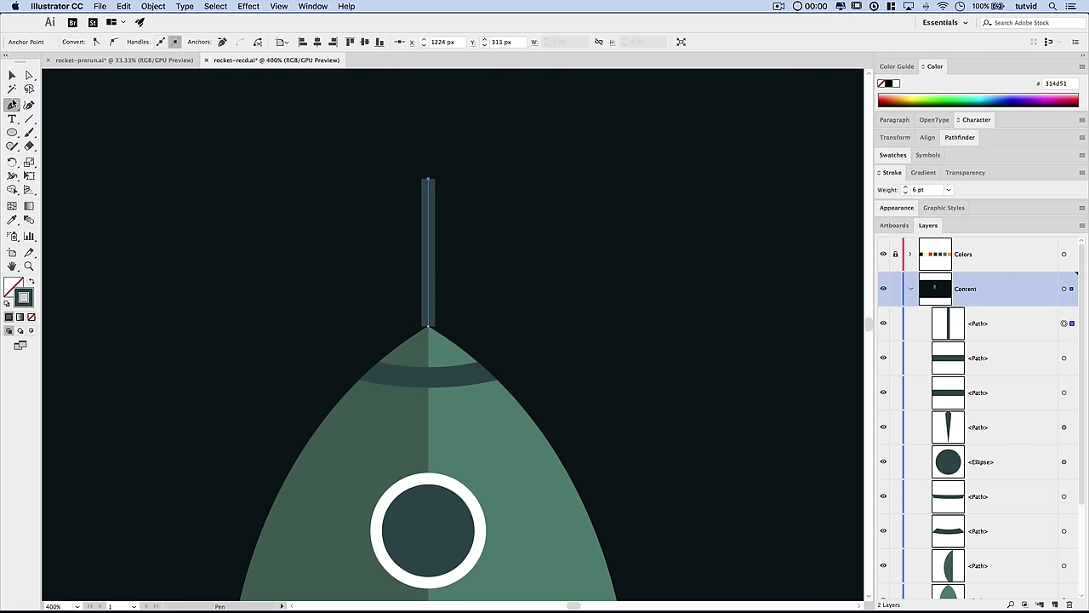
left_click(12, 75)
left_click(579, 348)
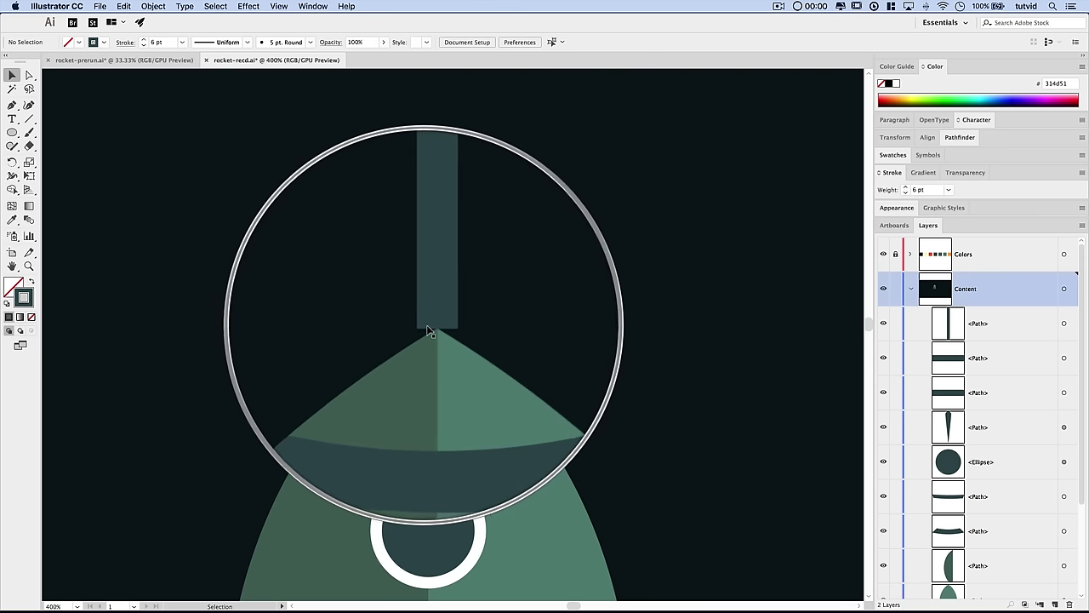
- Nudge the antenna down about 5 px so it overlaps the rocket's tip, and give its stroke round caps
left_click(429, 329)
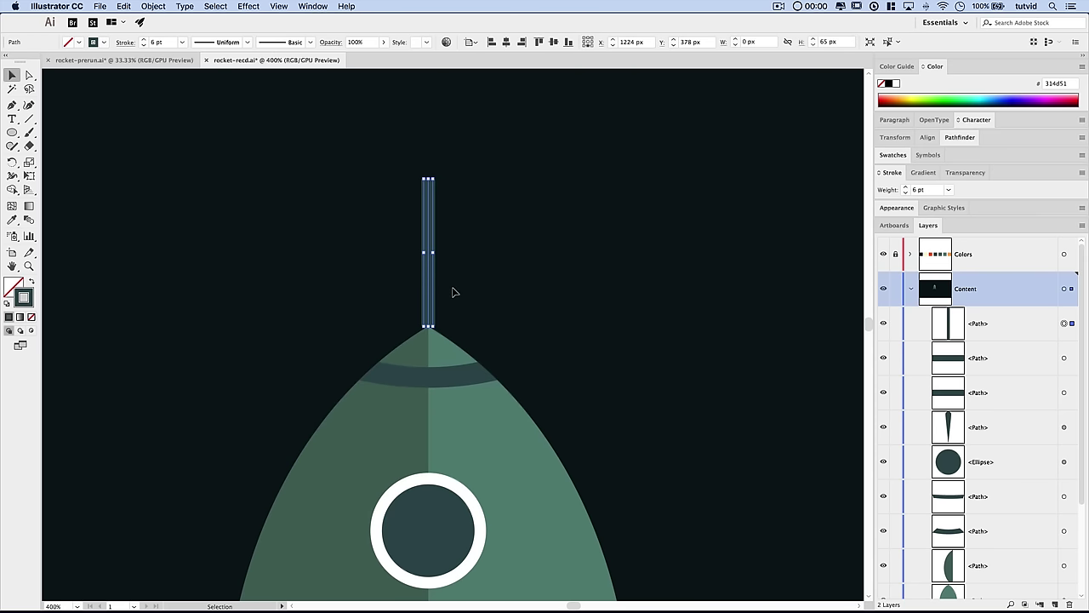
key("Down")
key("Down")
left_click(892, 172)
left_click(892, 173)
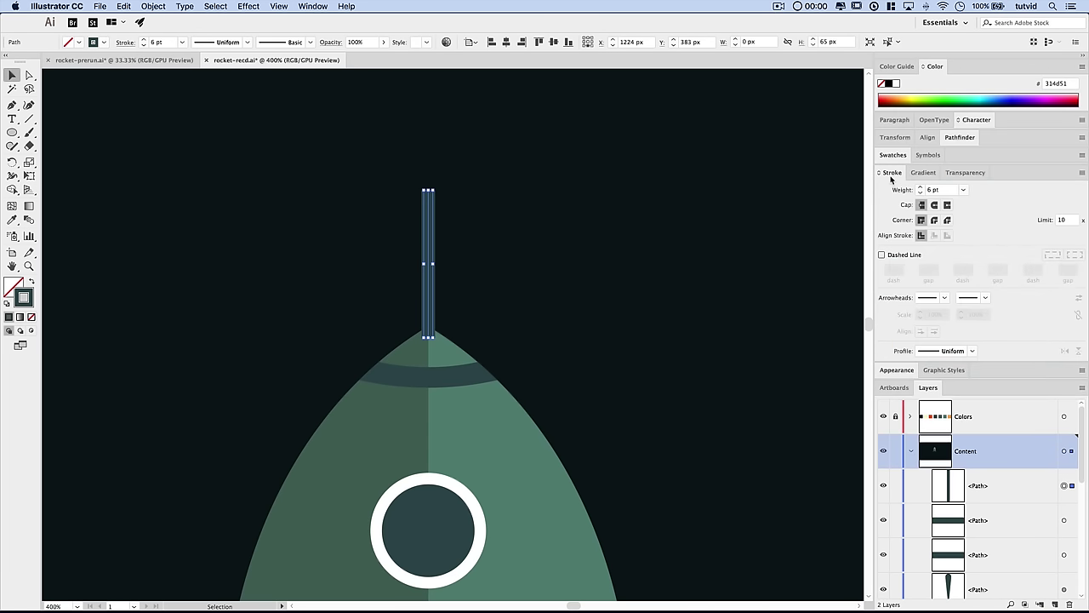
left_click(934, 205)
left_click(568, 251)
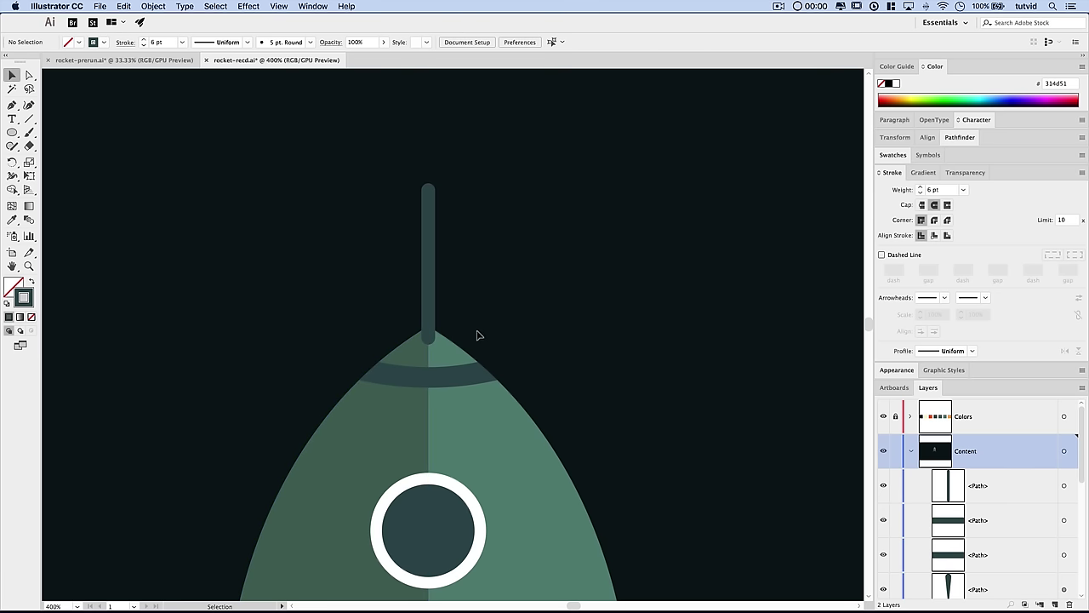
- Reorder the antenna path in the layer stack to sit behind the rocket body, directly above the side fins, and deselect it
left_click(428, 305)
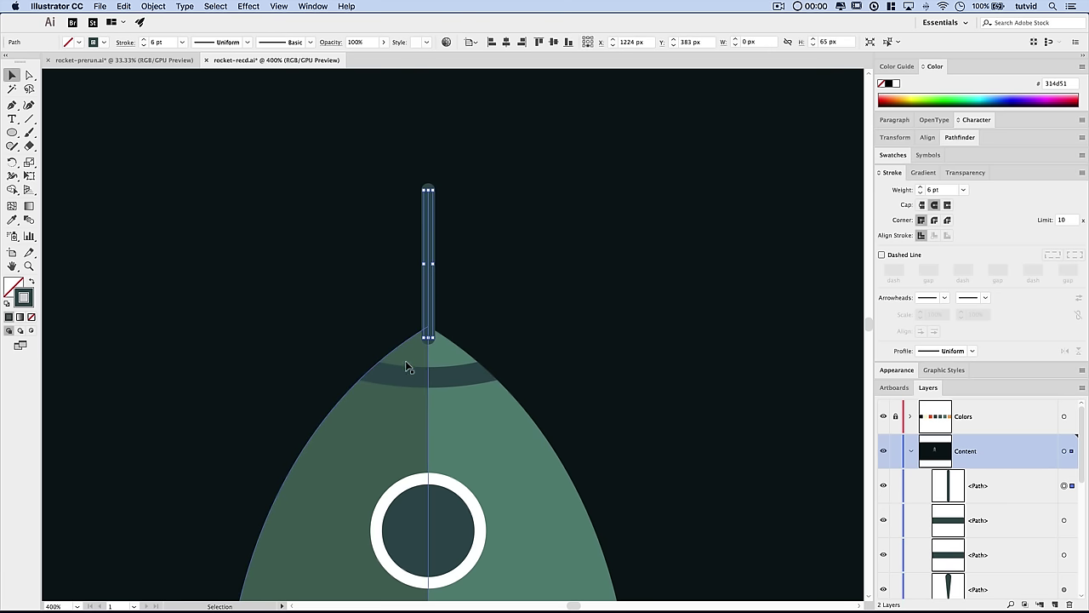
key("super+minus")
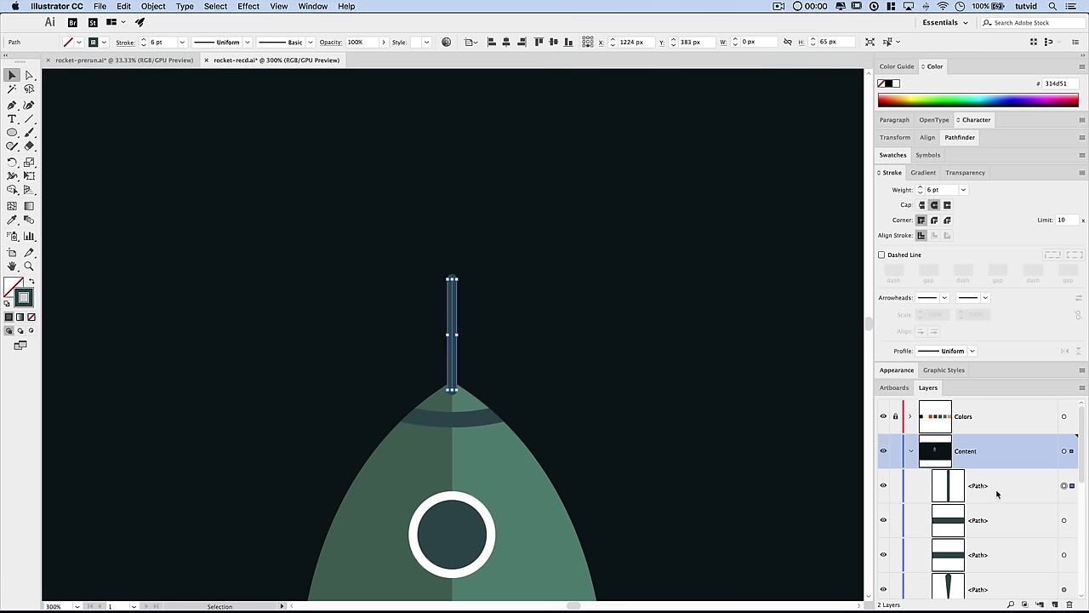
left_click(885, 173)
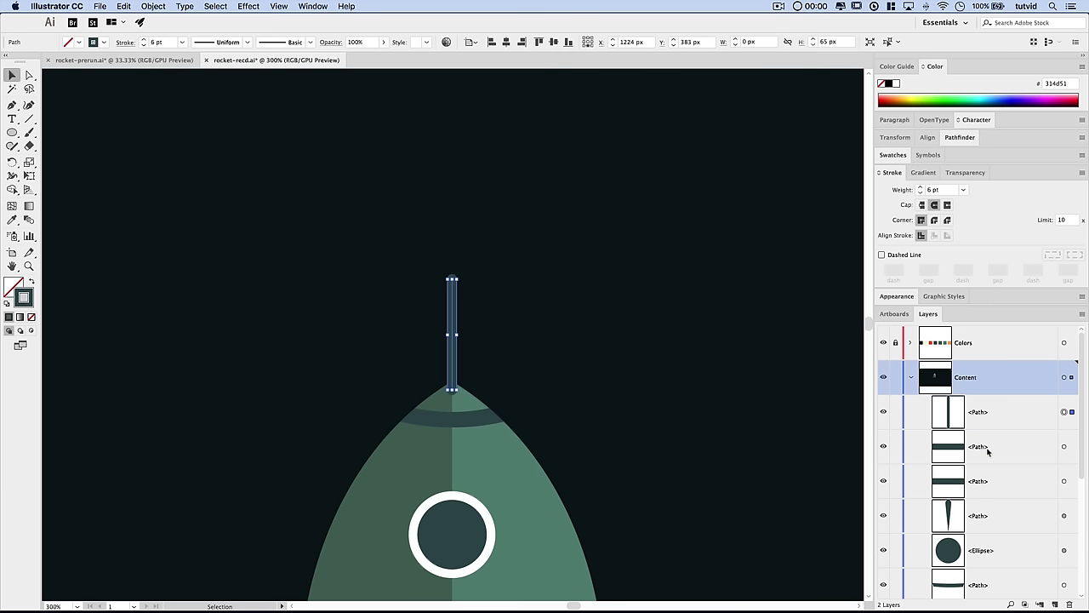
scroll(984, 450, "down", 3)
scroll(983, 459, "up", 2)
scroll(992, 394, "down", 5)
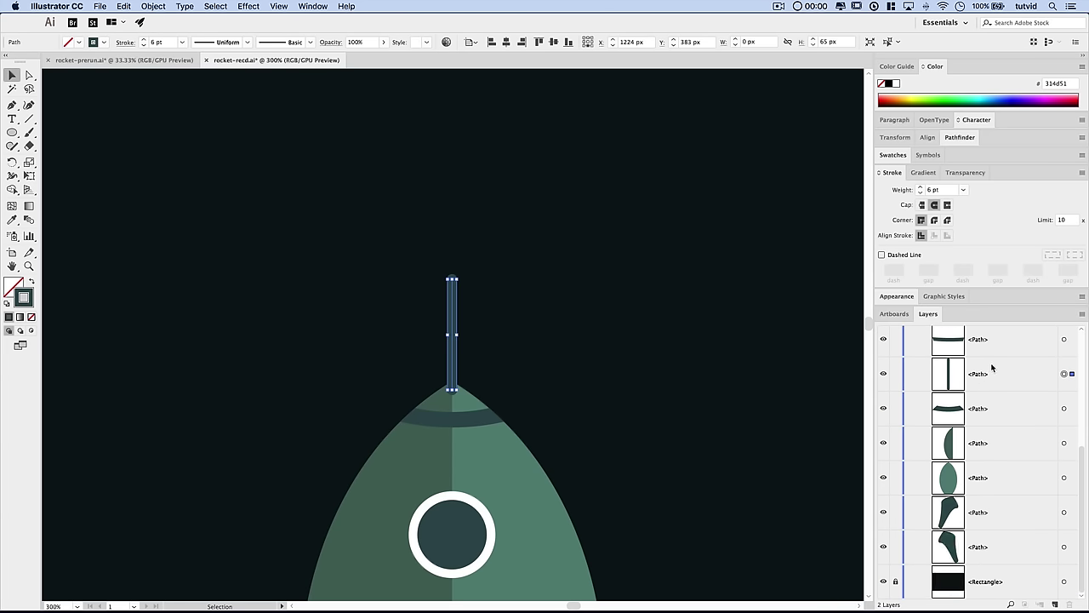
left_click_drag(990, 371, 980, 492)
left_click(618, 365)
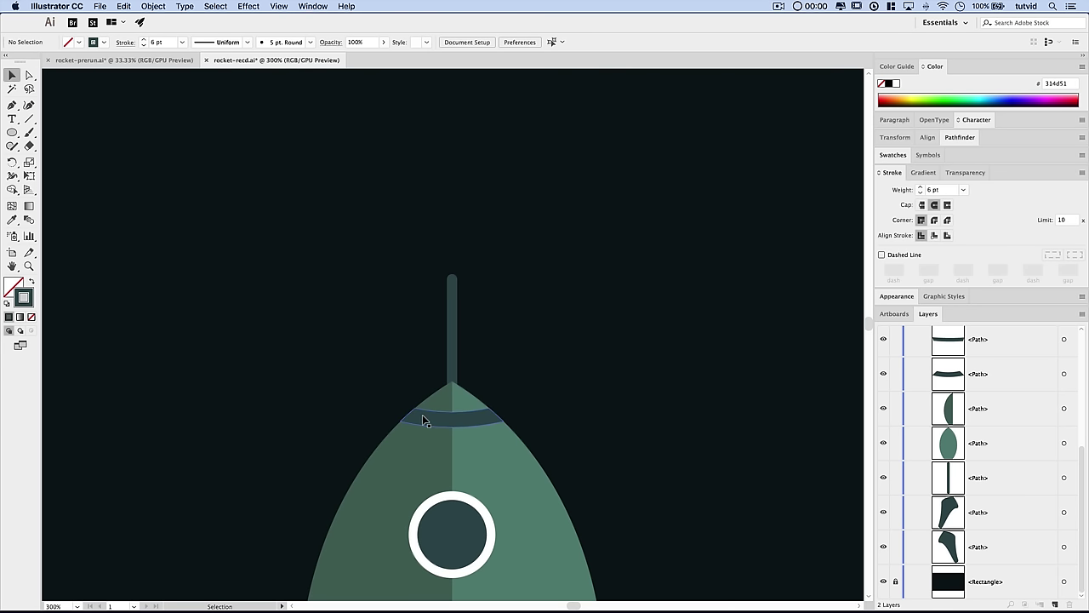
key("super+1")
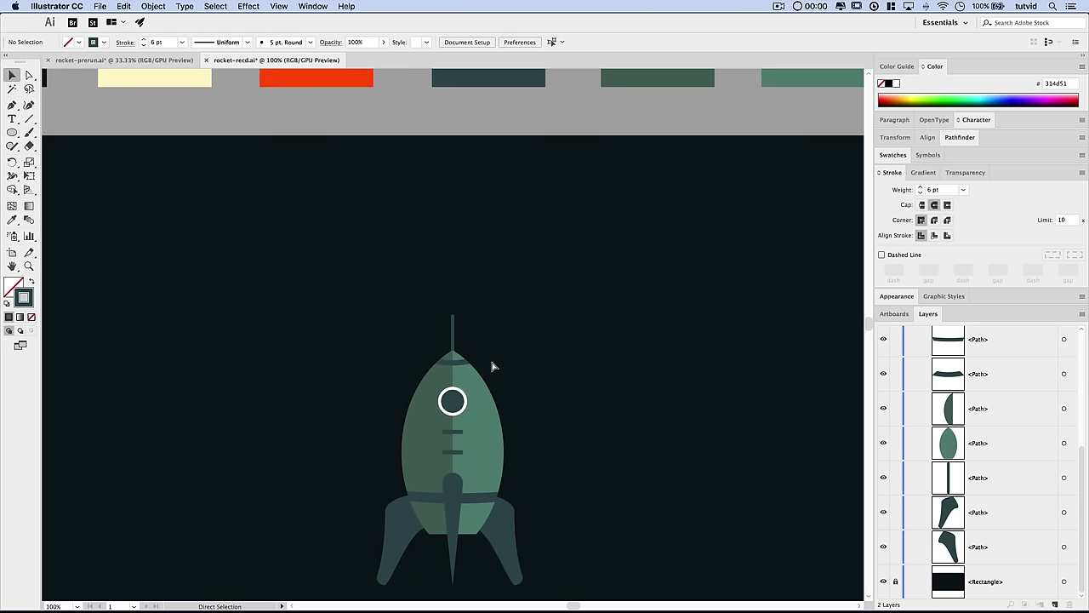
- Duplicate the antenna path in place, directly in front of the original
left_click(470, 367, "super")
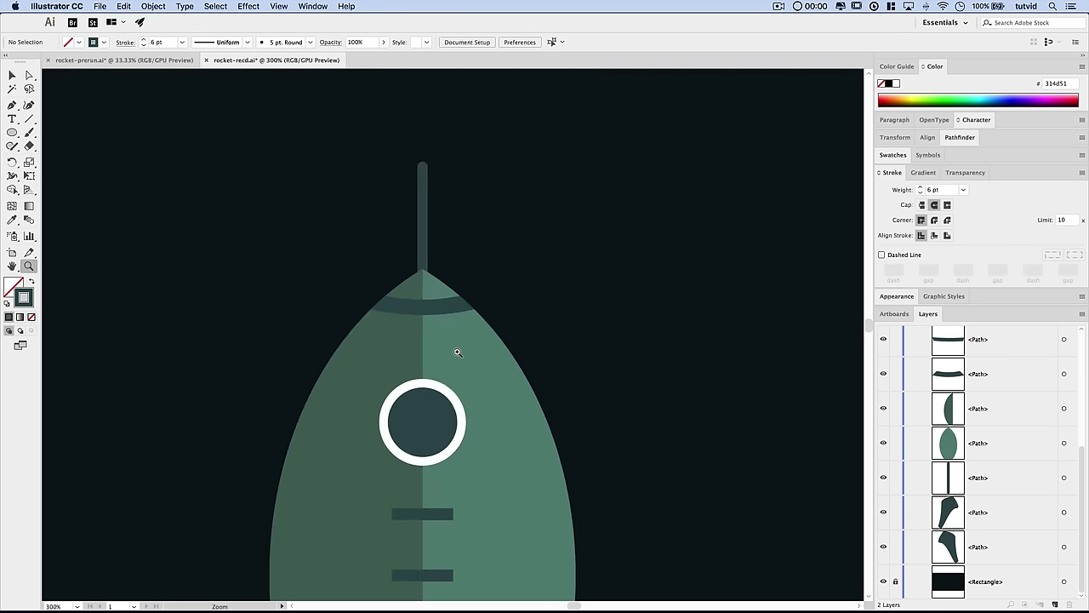
left_click(423, 315)
left_click_drag(439, 303, 410, 332)
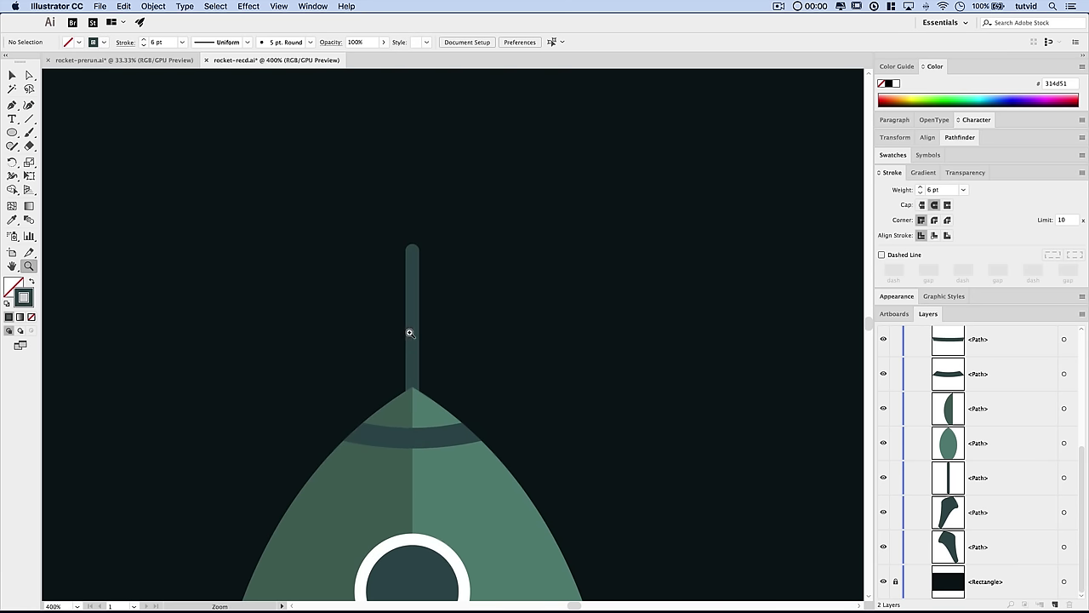
key("v")
left_click(414, 313)
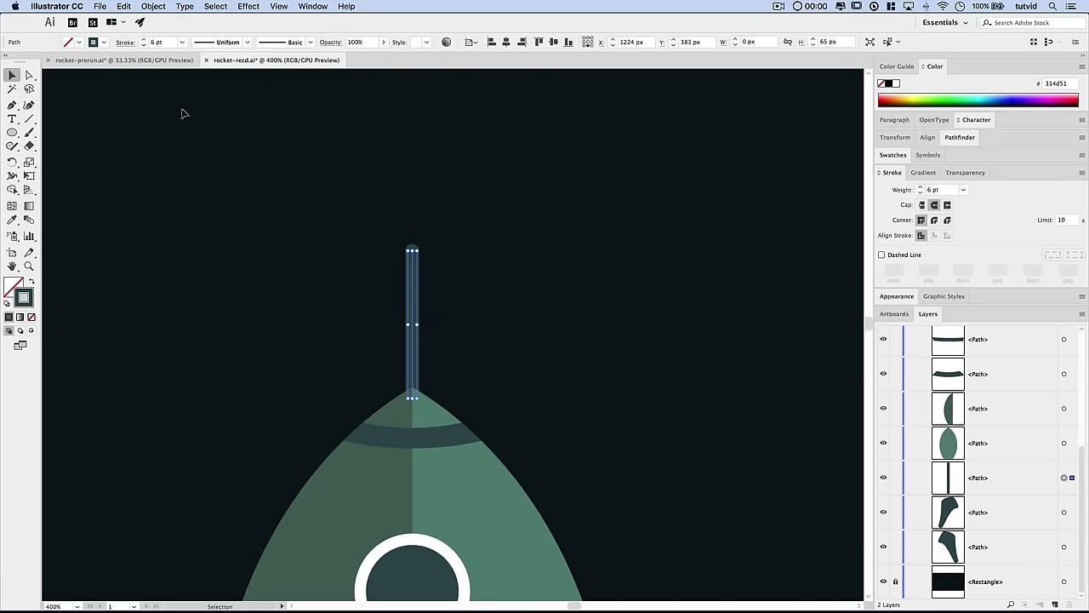
left_click(119, 6)
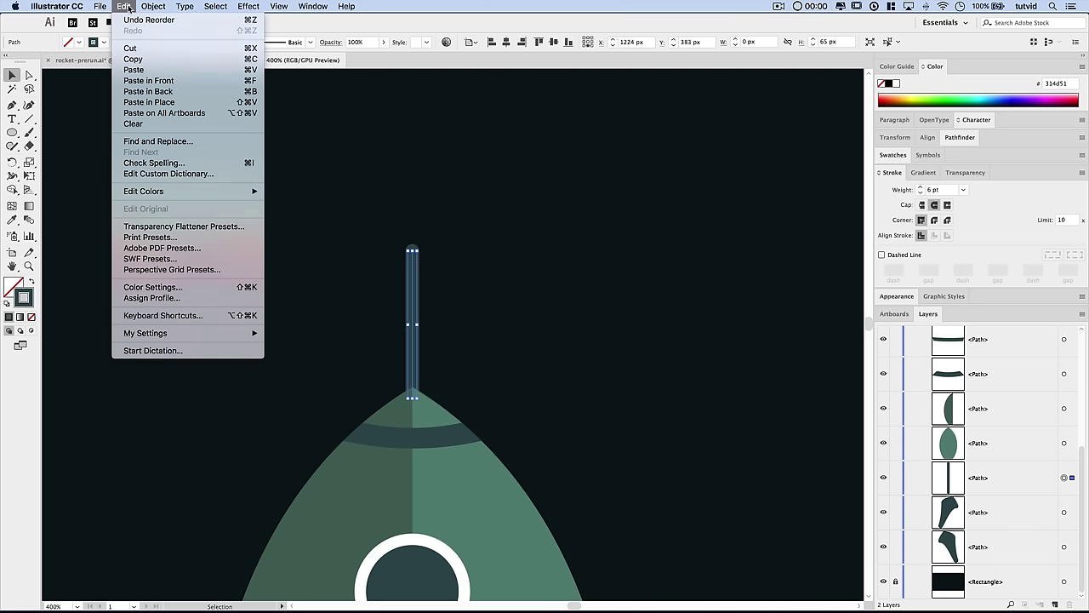
left_click(170, 90)
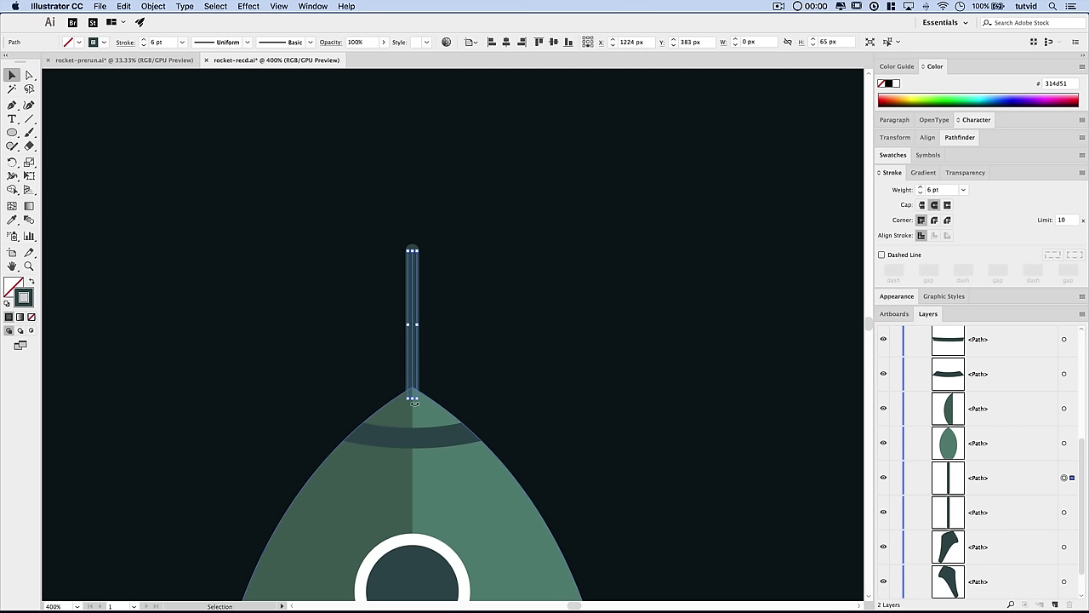
- Shorten the antenna copy to about 3 px at the antenna's upper end, set its stroke weight to 10 pt, and deselect it
left_click_drag(412, 398, 413, 258)
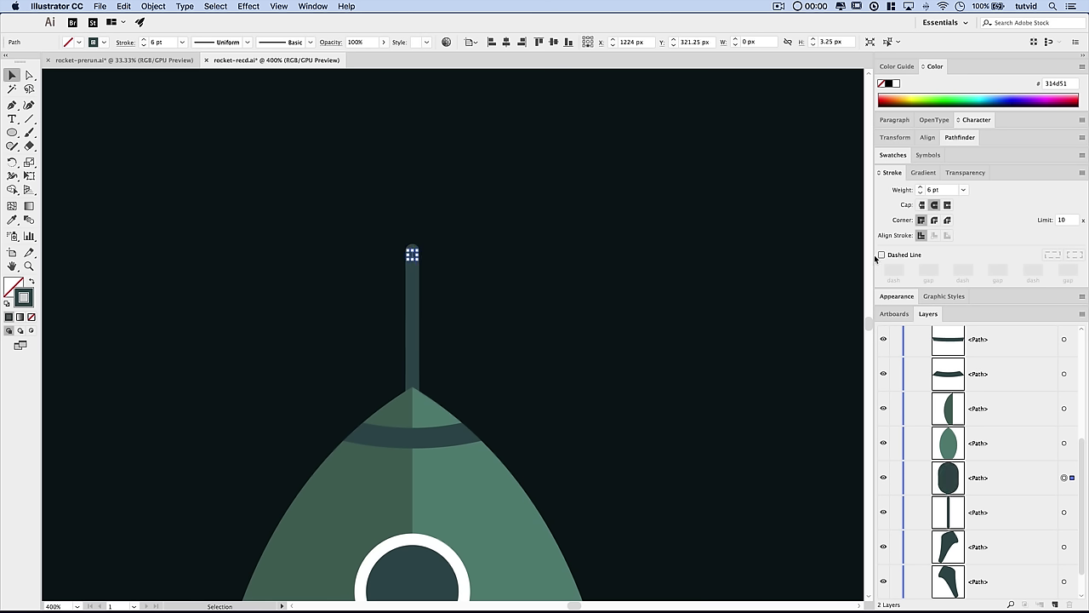
left_click(920, 188)
left_click(468, 303)
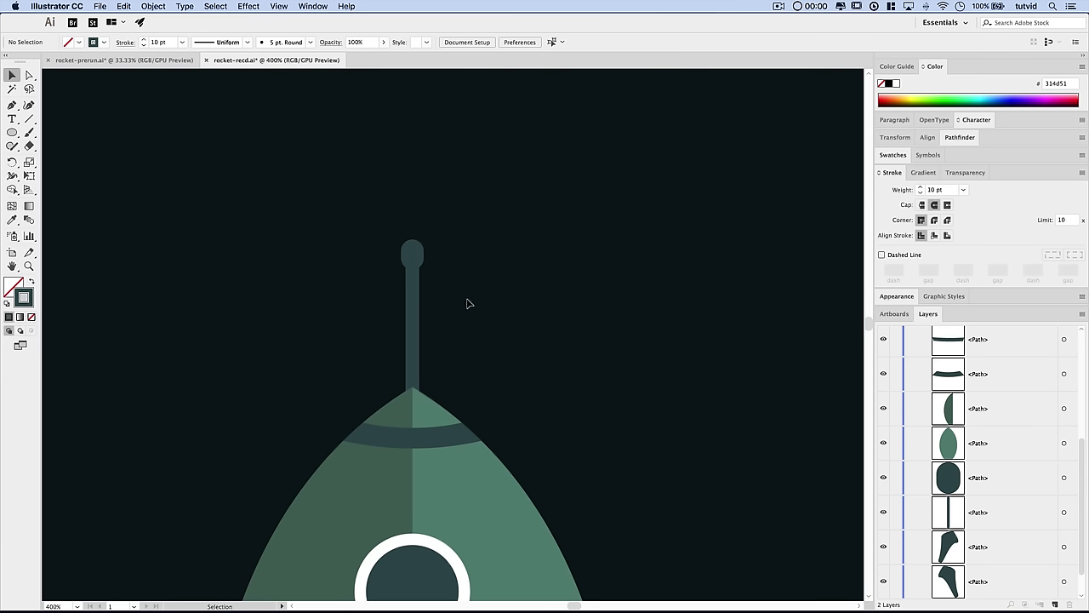
key("super+1")
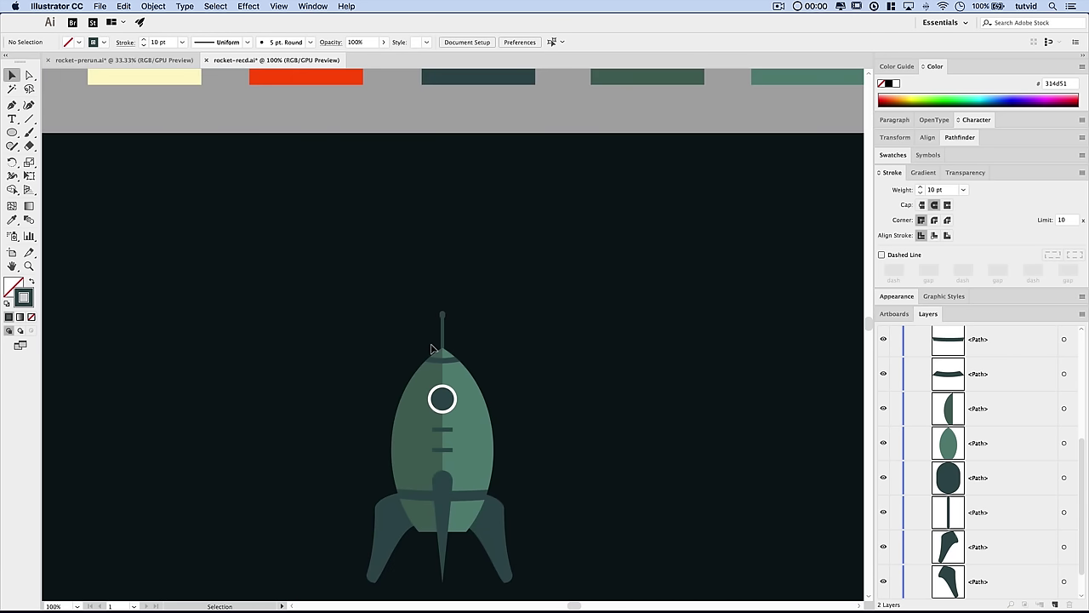
- Reduce the long antenna path's stroke weight to 3 pt and deselect it
key("z")
left_click_drag(447, 327, 465, 343)
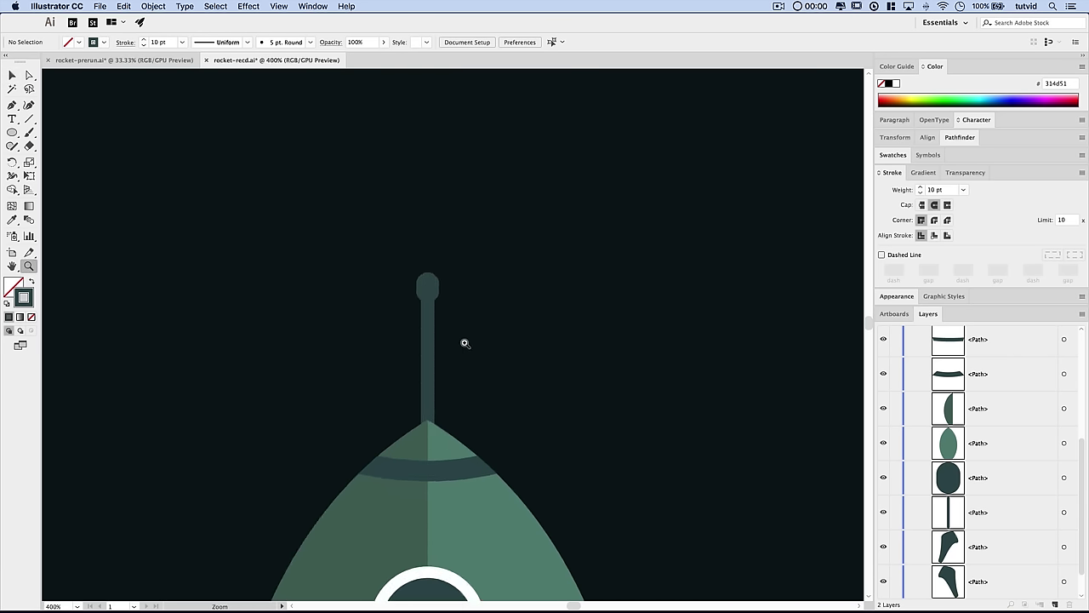
left_click(420, 370)
key("v")
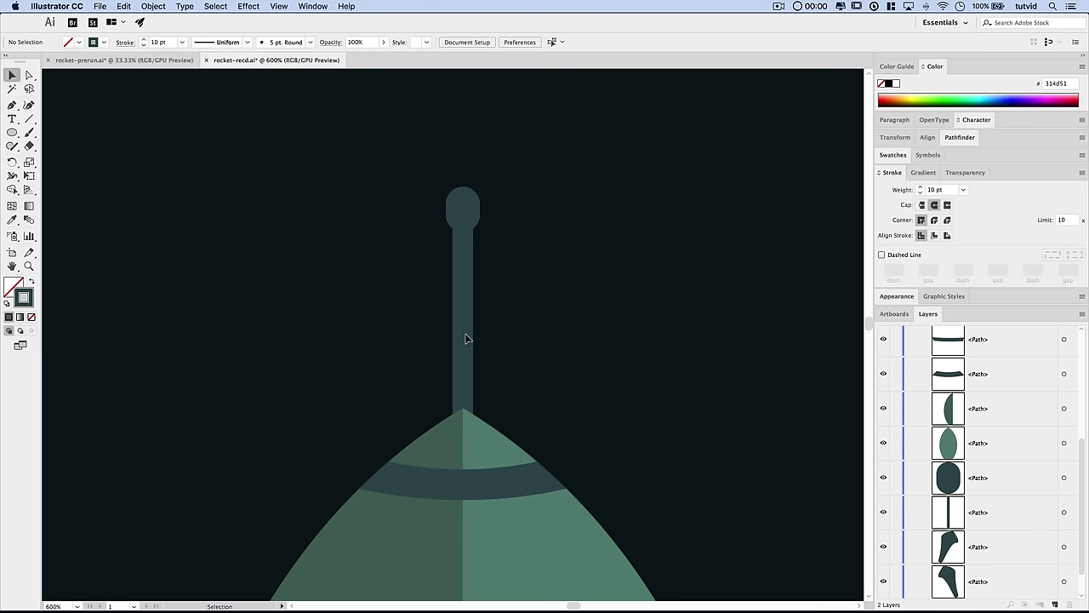
left_click(467, 320)
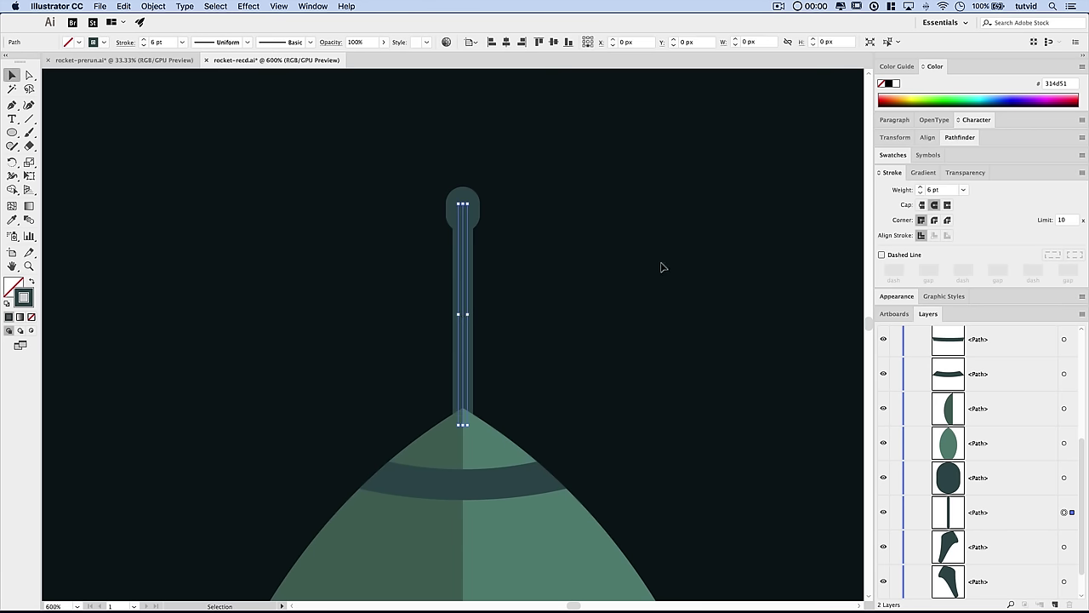
left_click(920, 193)
left_click(920, 194)
left_click(920, 193)
left_click(498, 255)
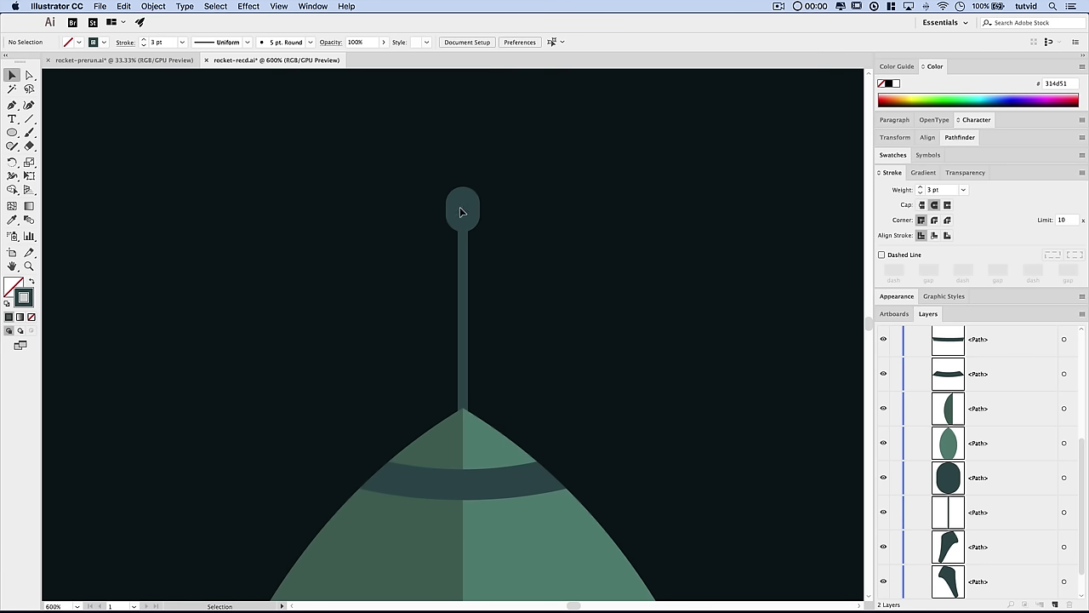
- Reduce the stroke weight of the short antenna tip to 5 pt and deselect it
left_click(461, 207)
left_click(920, 193)
left_click(920, 193)
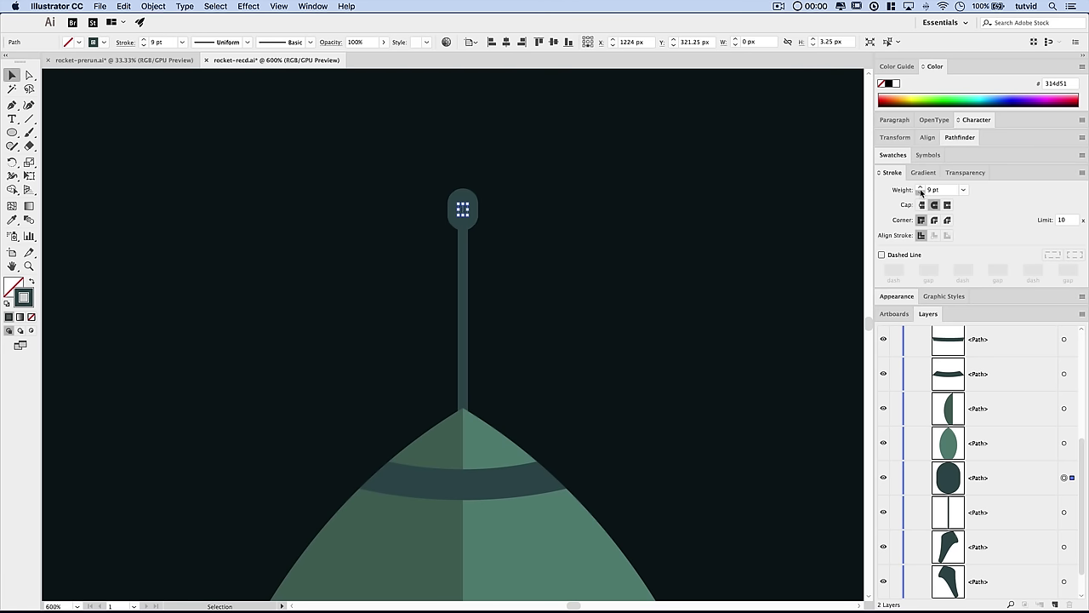
left_click(920, 192)
left_click(920, 192)
left_click(576, 320)
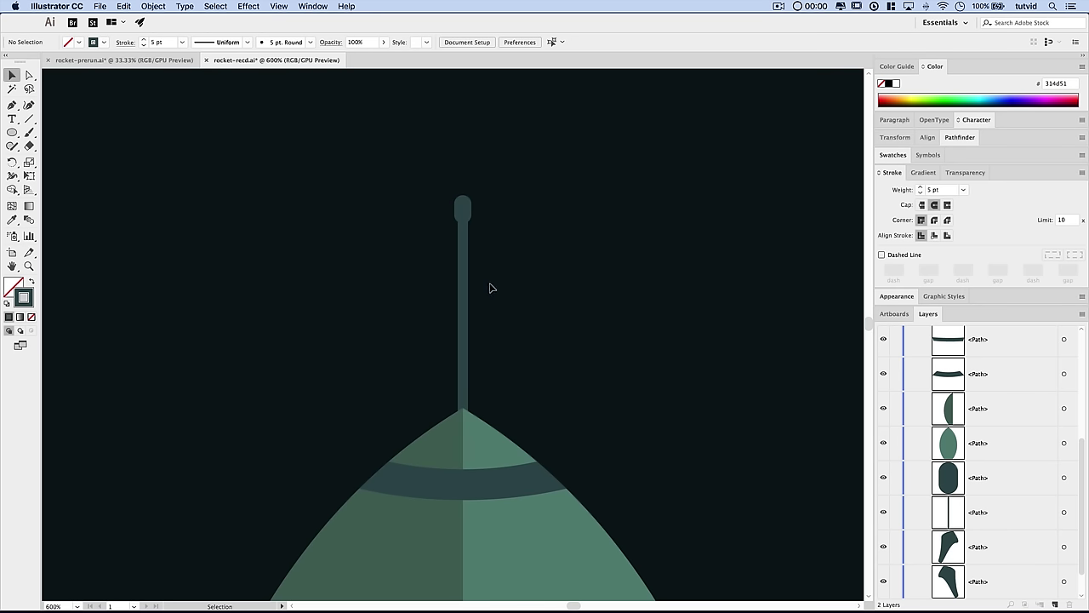
- Examine the whole rocket on the artboard, its thin antenna, and the empty area beneath its fins
key("super+minus")
key("super+minus")
key("super+minus")
key("super+minus")
key("super+minus")
key("super+minus")
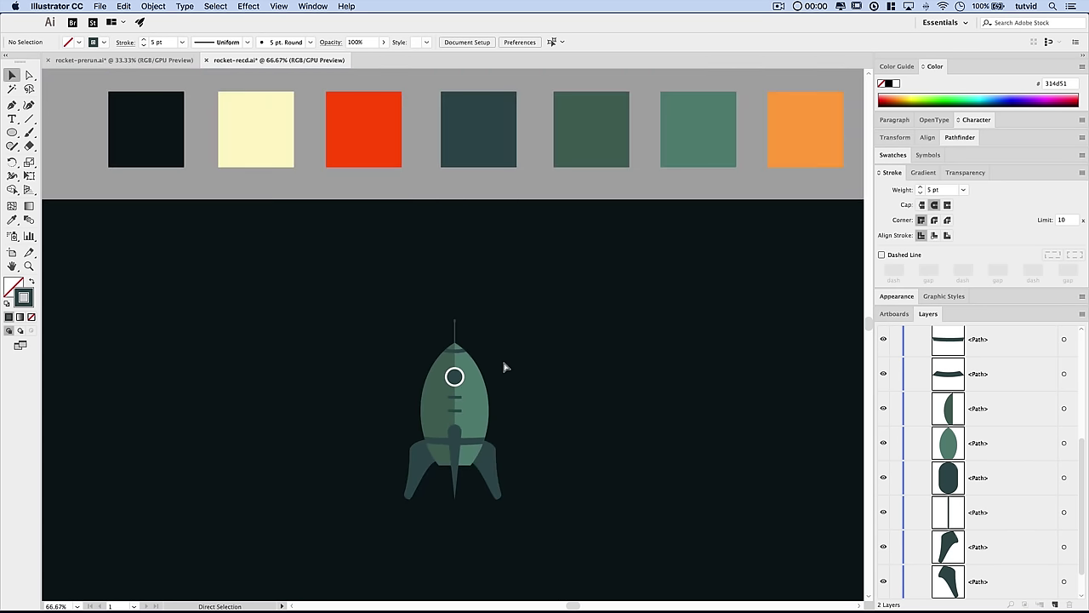
left_click_drag(478, 354, 456, 222)
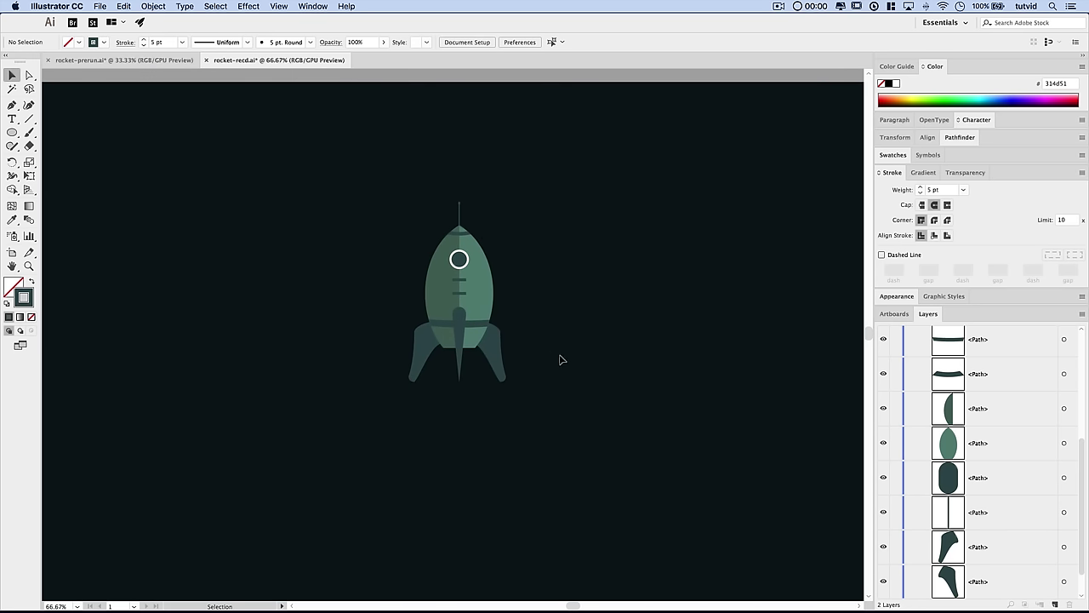
key("super+minus")
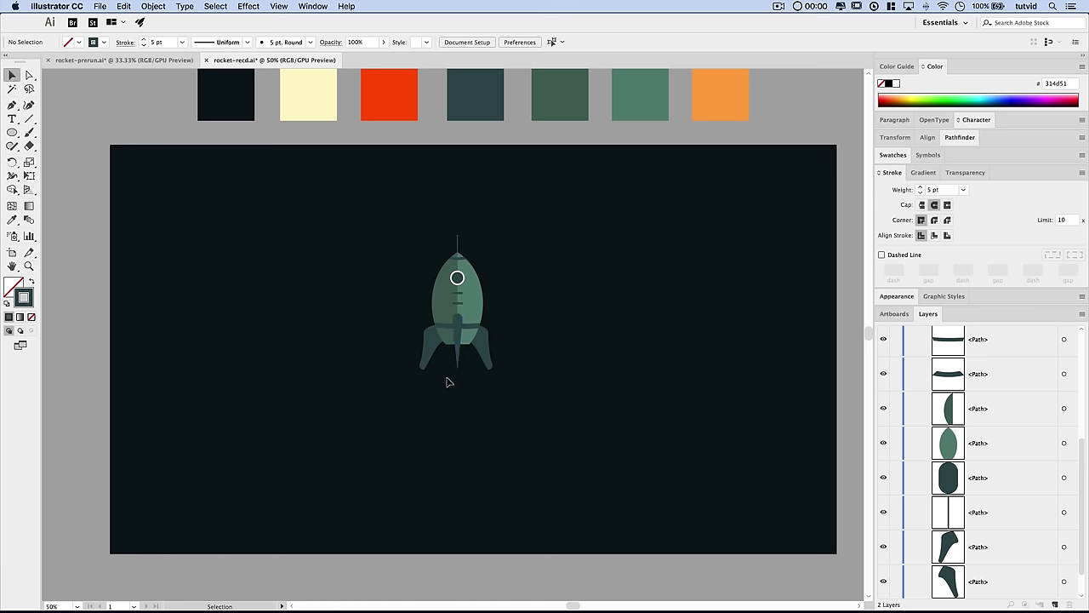
key("super+1")
left_click_drag(447, 403, 448, 336)
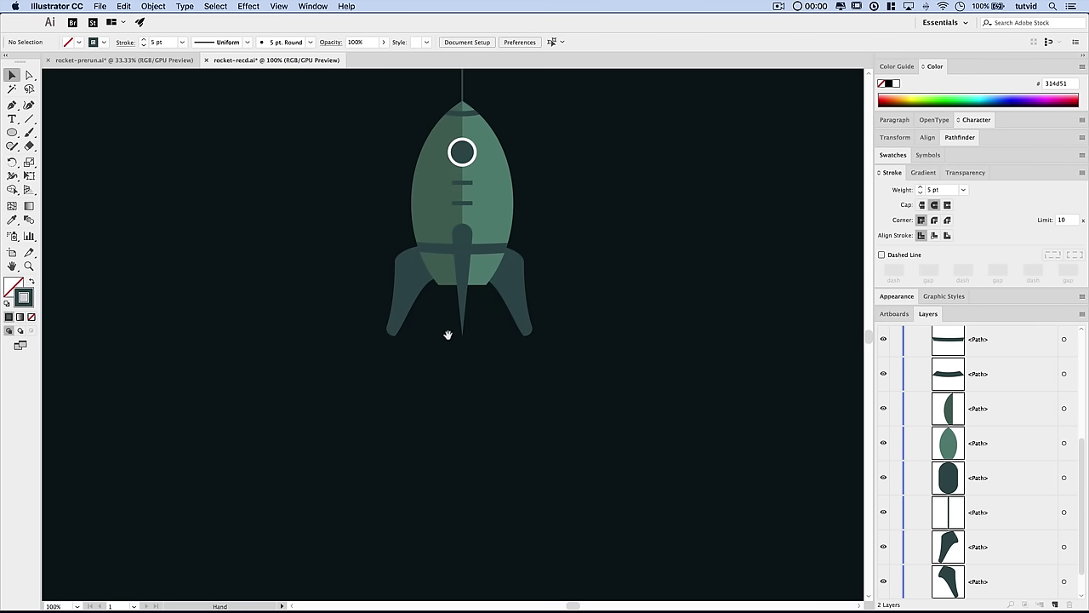
left_click(278, 6)
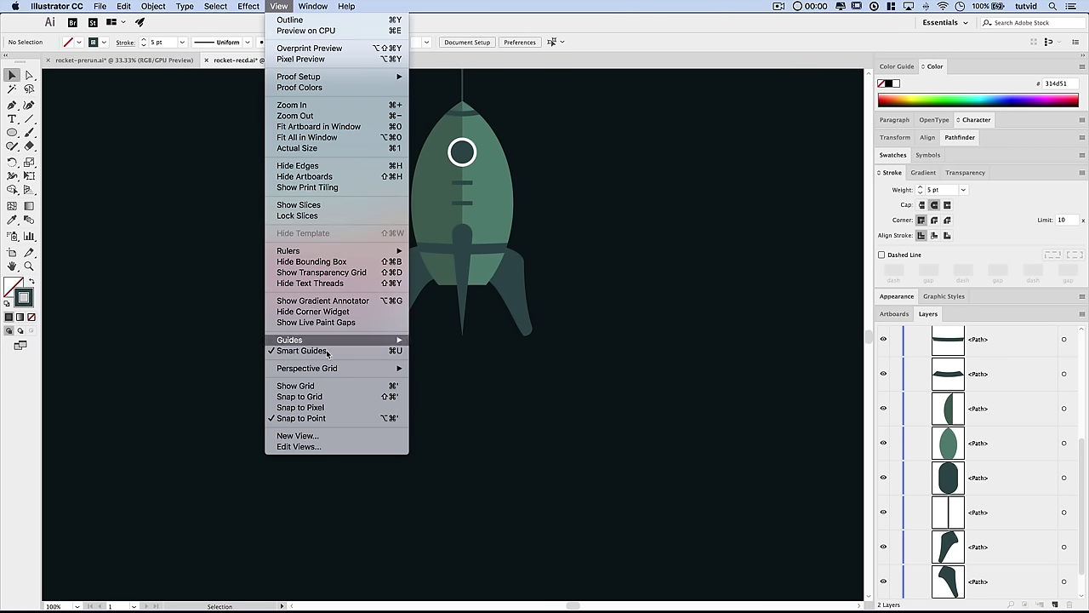
left_click(459, 391)
key("super+=")
key("super+=")
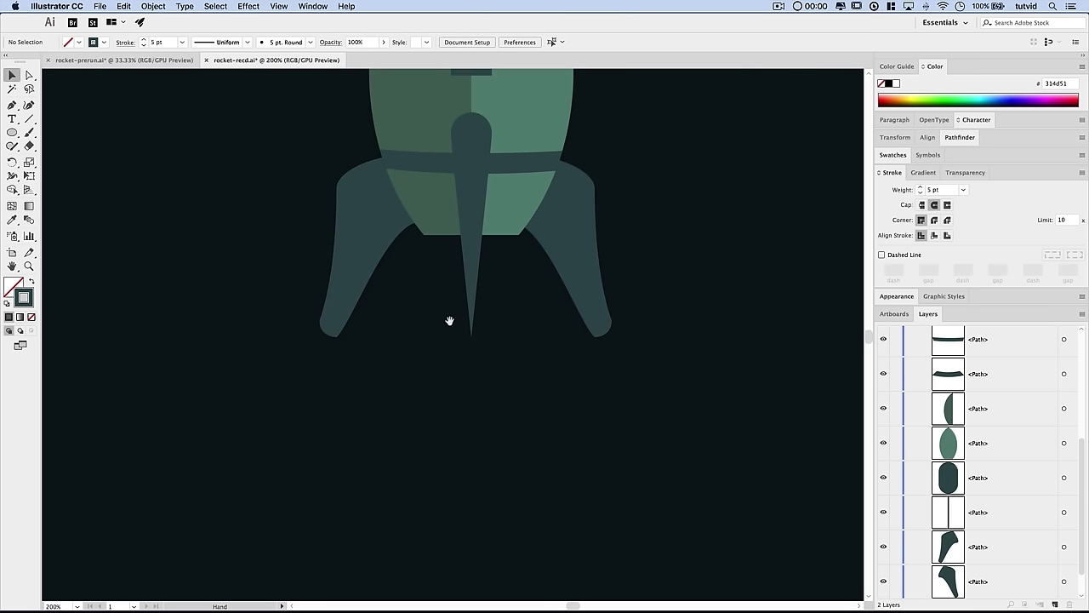
left_click_drag(448, 318, 425, 377)
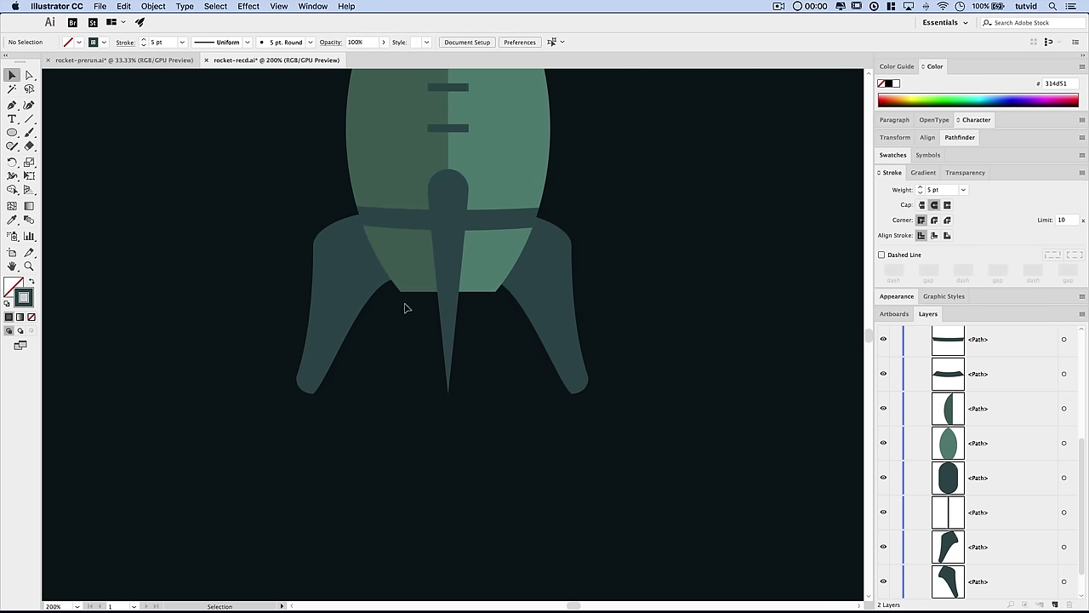
- Swap the fill and stroke so only the fill is colored, and sample the red-orange palette square (ff4e00) as the fill
left_click(12, 105)
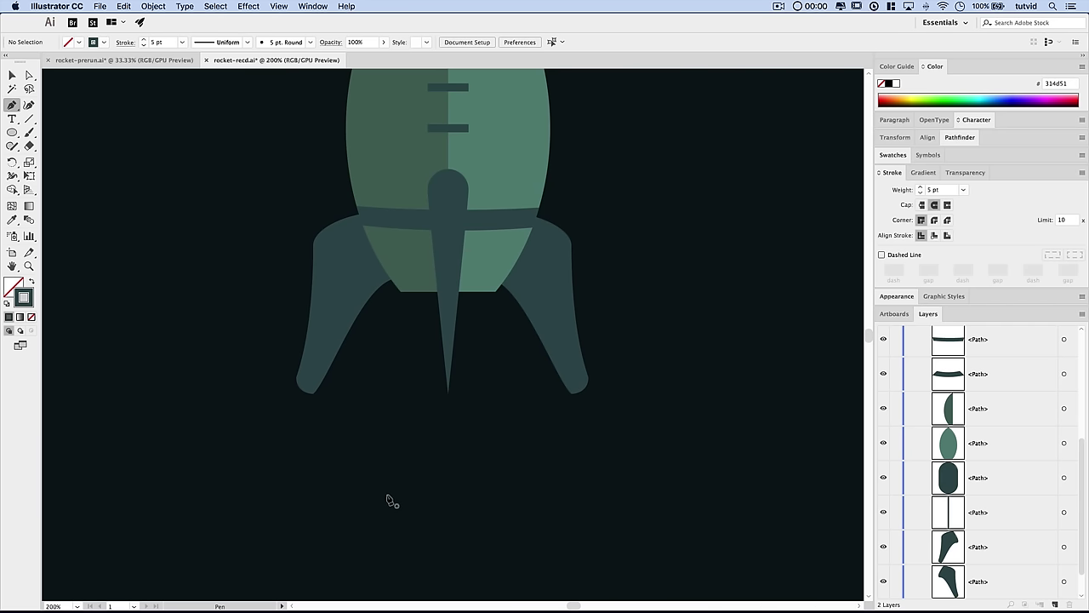
left_click(31, 282)
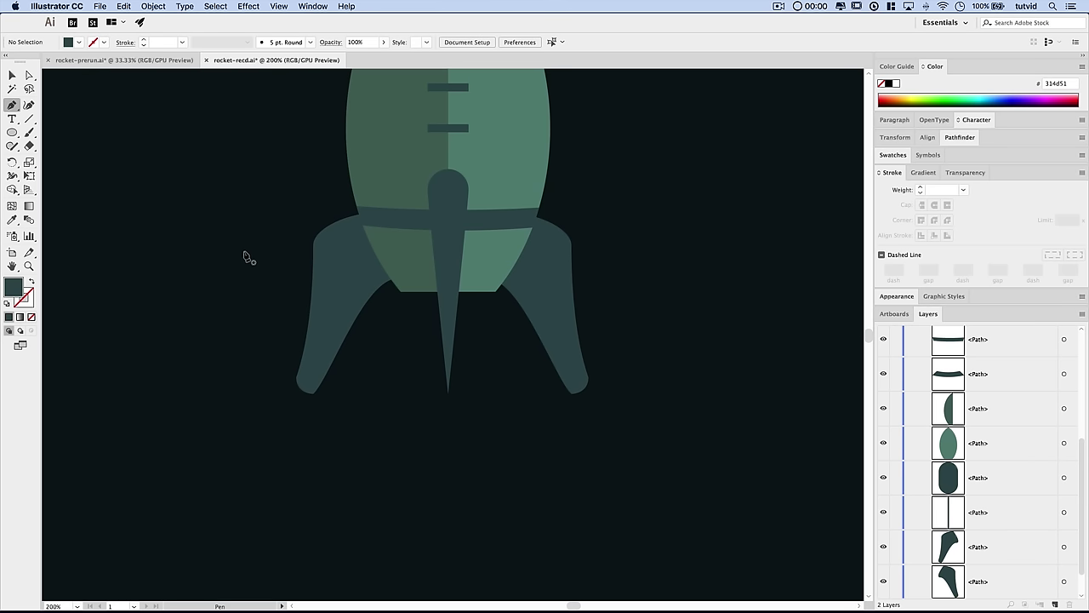
scroll(397, 360, "up", 5)
left_click_drag(397, 360, 385, 586)
scroll(385, 587, "up", 10)
scroll(622, 479, "left", 6)
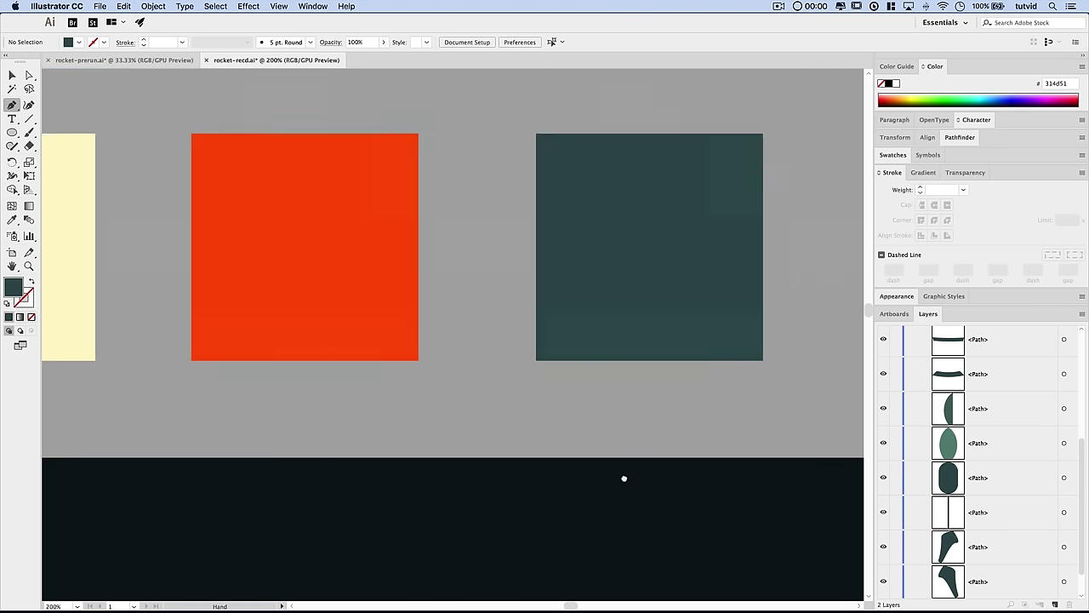
key("super+minus")
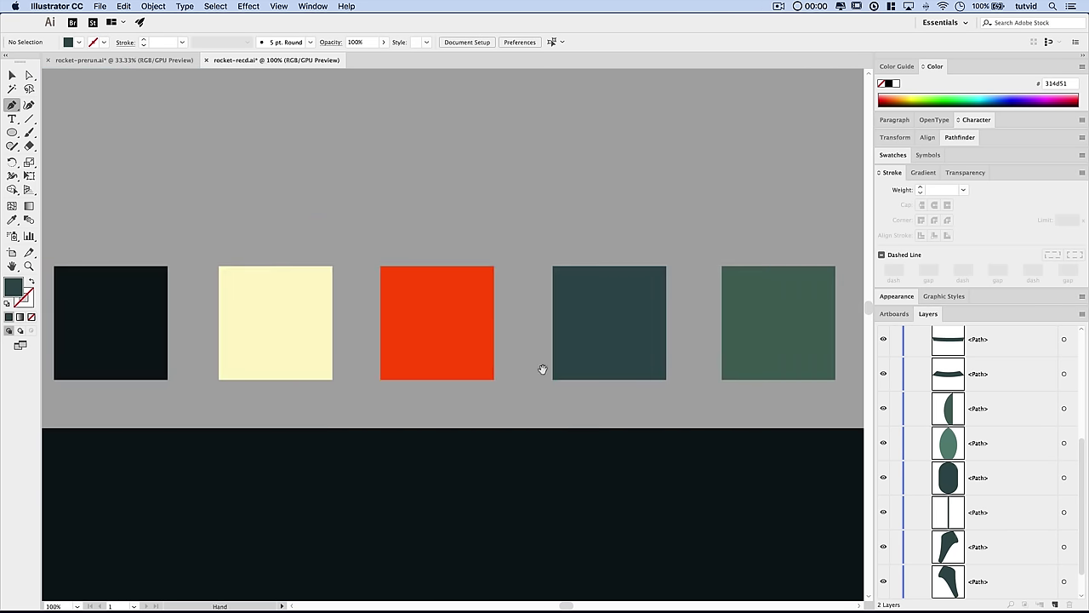
left_click_drag(540, 369, 451, 345)
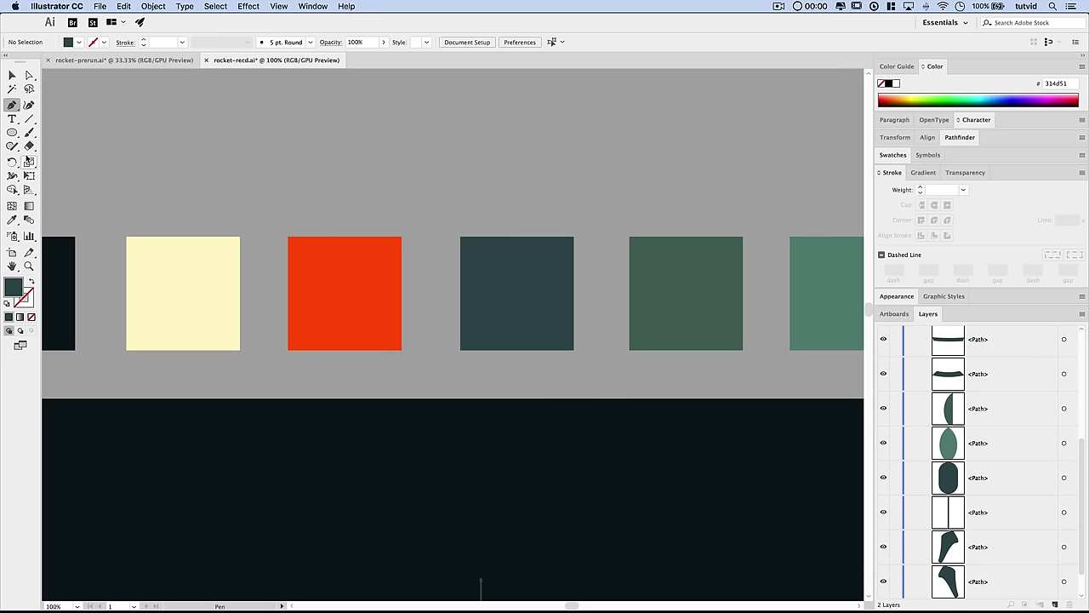
left_click(12, 220)
left_click(337, 253)
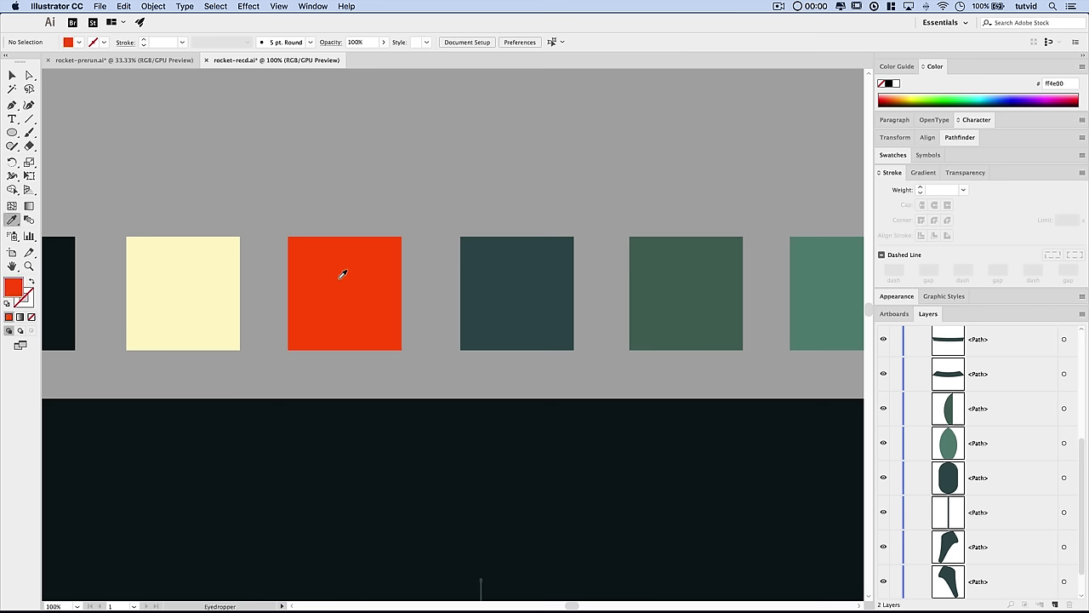
- With the Pen tool, draw the flame's curved left edge from the hull's lower-left corner to a center point about 187 px lower
scroll(549, 206, "down", 10)
scroll(729, 182, "left", 8)
scroll(729, 182, "left", 2)
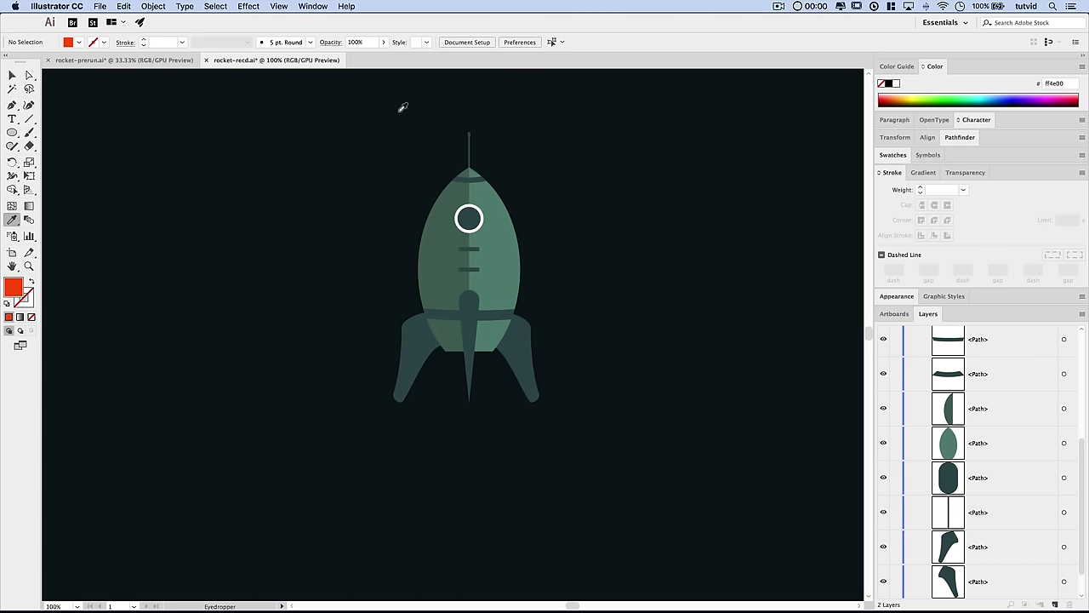
key("p")
left_click(469, 258)
key("super+equal")
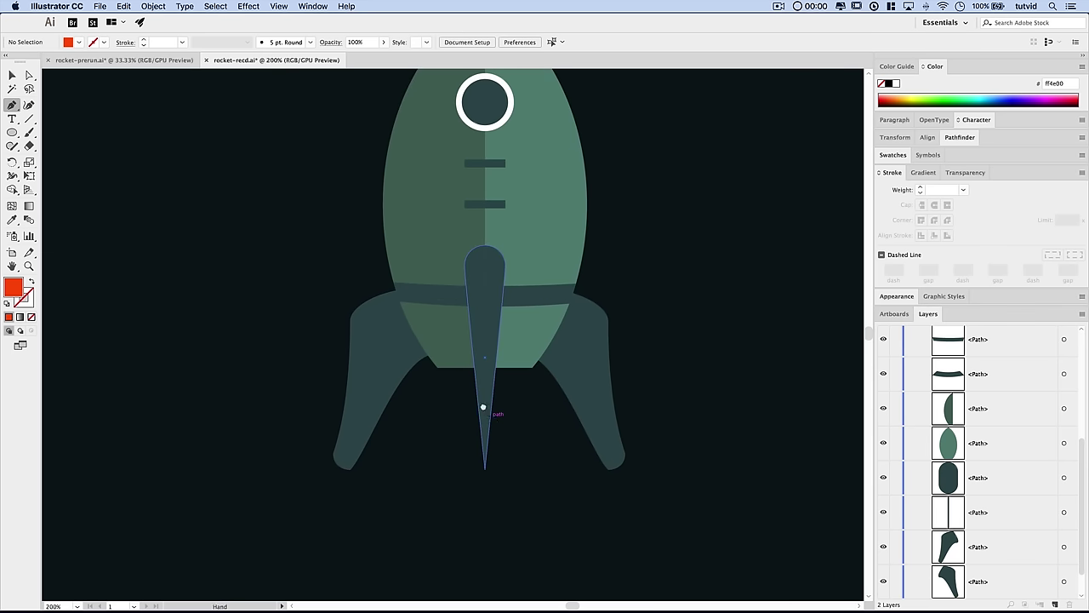
left_click_drag(485, 408, 363, 344)
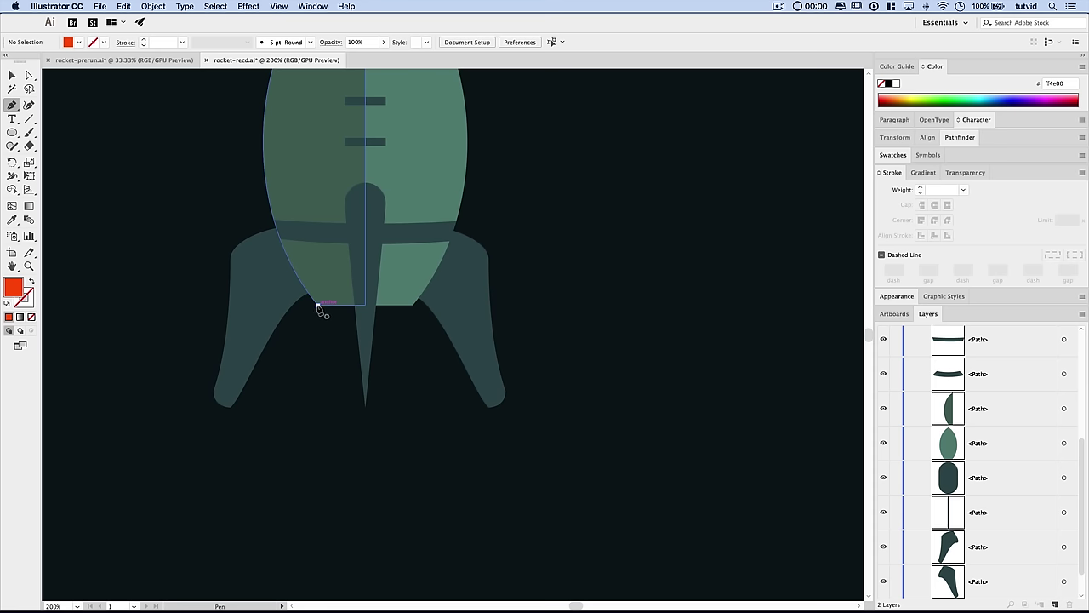
left_click_drag(318, 306, 248, 344)
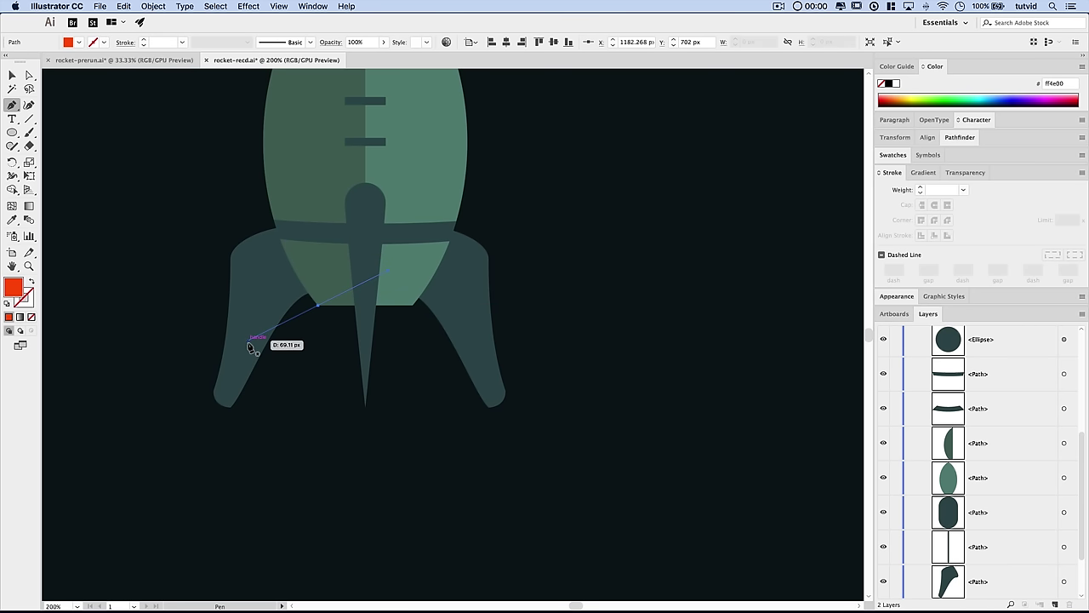
scroll(391, 434, "down", 3)
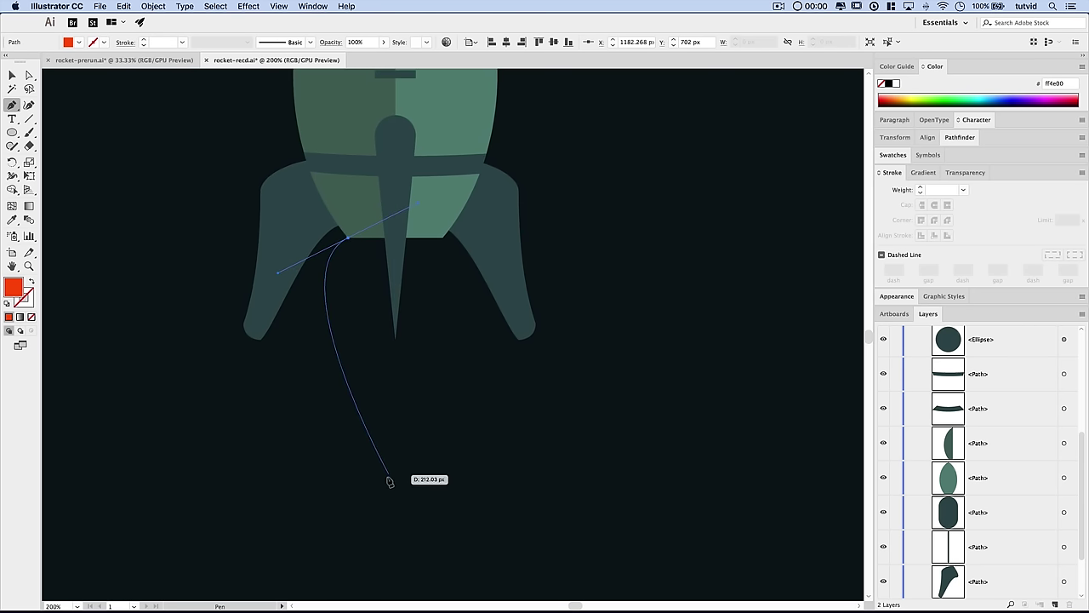
scroll(389, 479, "down", 3)
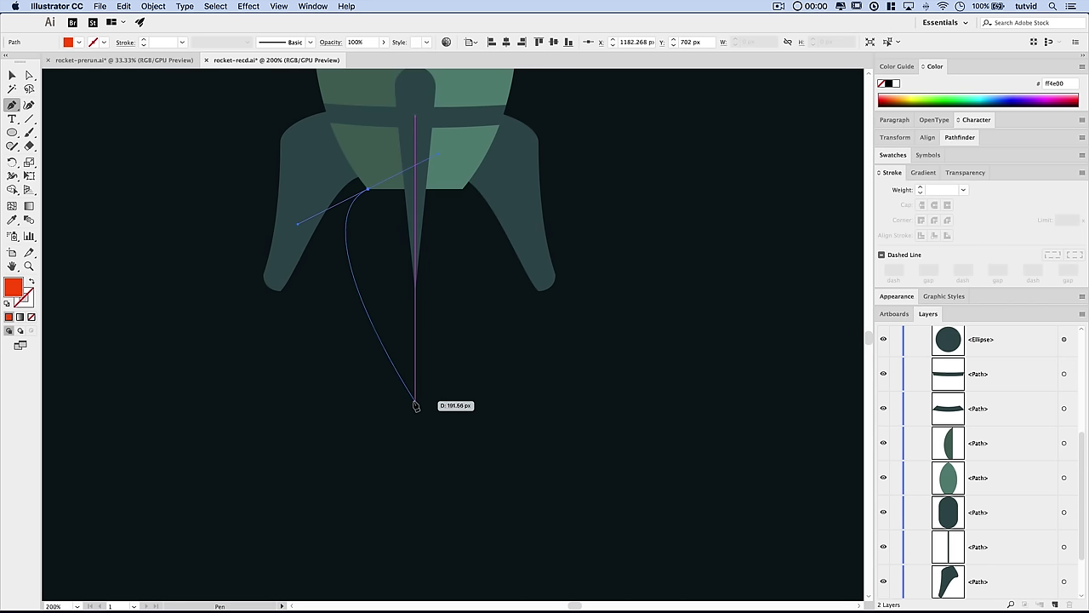
left_click_drag(414, 401, 417, 518)
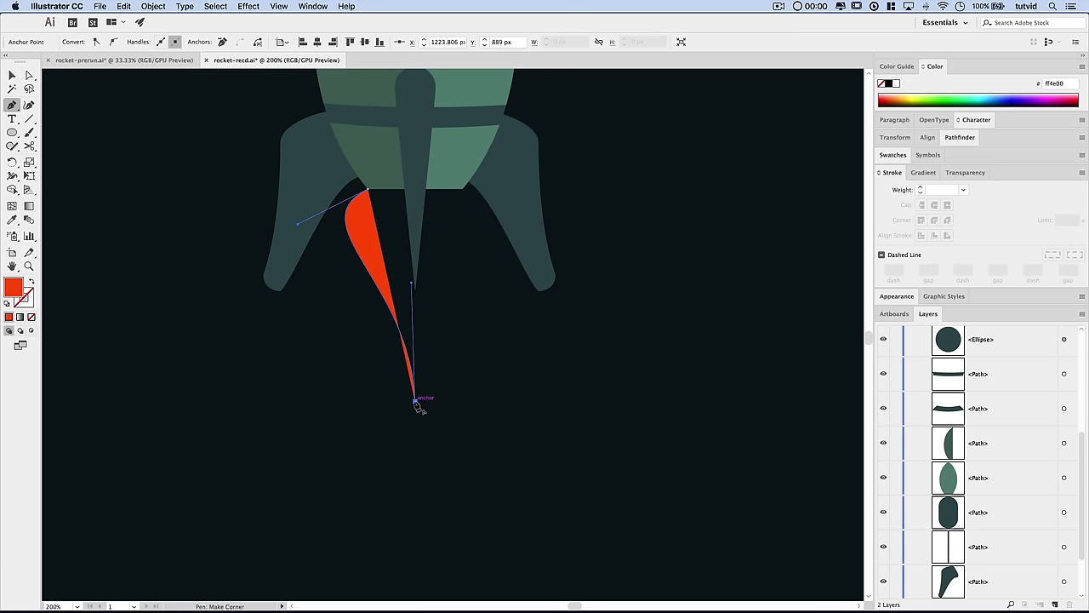
- Complete and close the red flame path beneath the rocket body, about 123 px wide and 187 px tall, tapering to a bottom point
left_click_drag(416, 402, 425, 304)
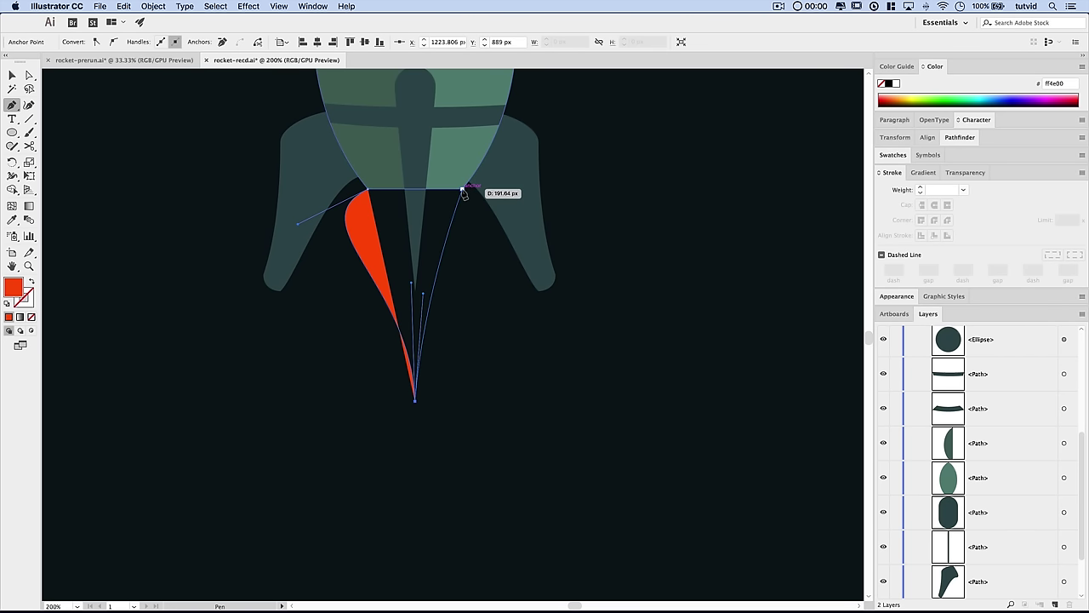
left_click_drag(463, 189, 396, 108)
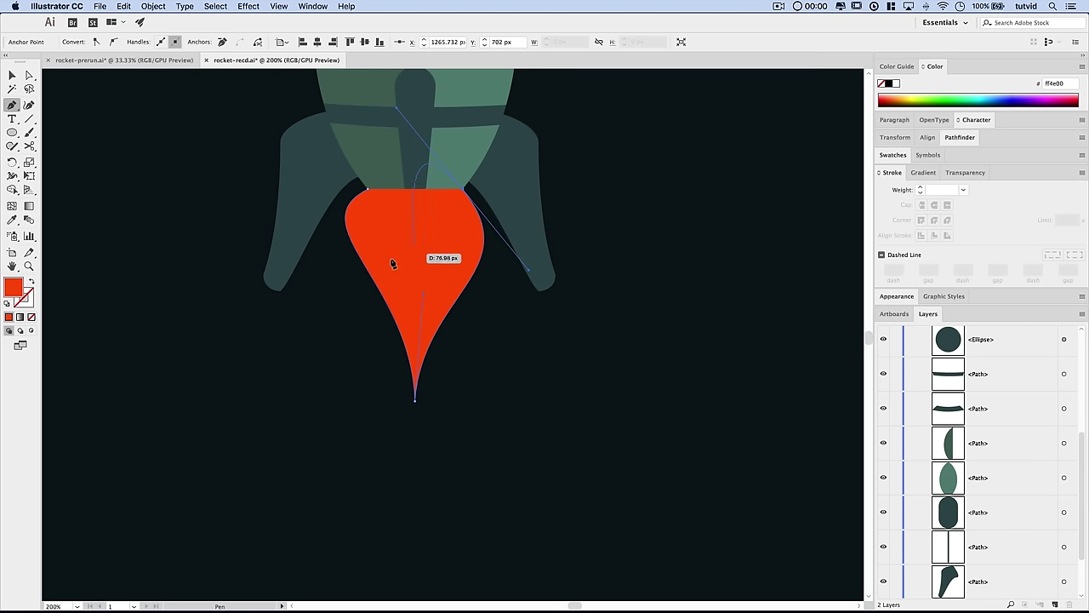
left_click(463, 188, "alt")
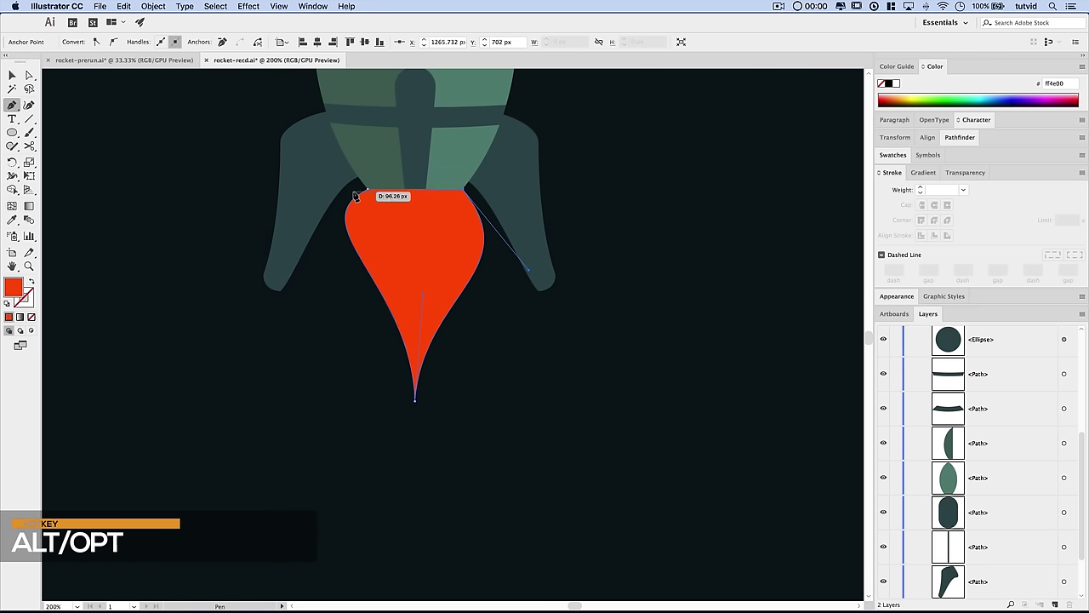
left_click(366, 189)
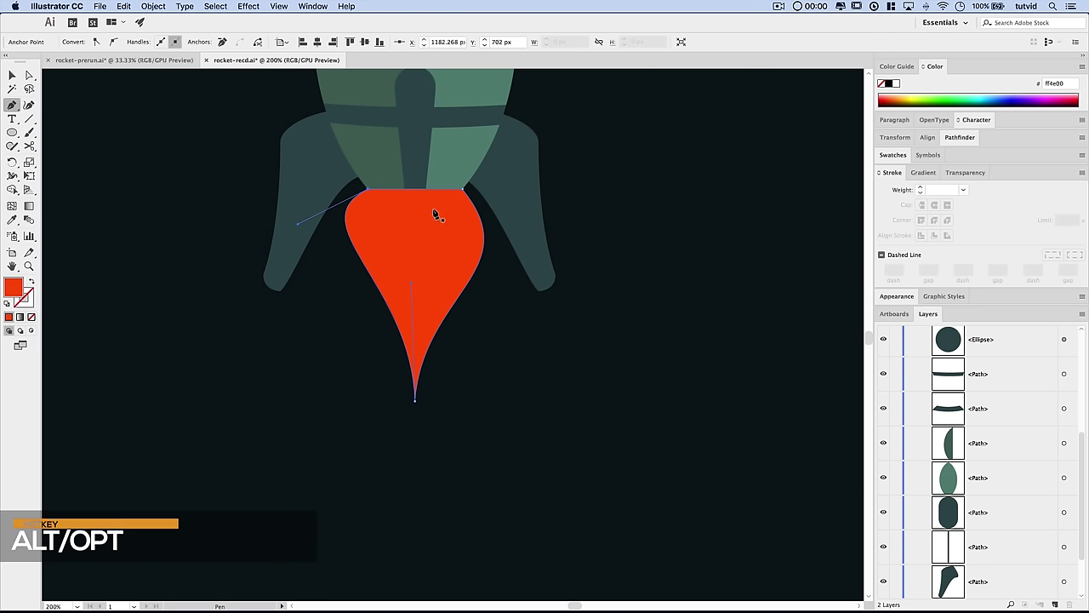
key("v")
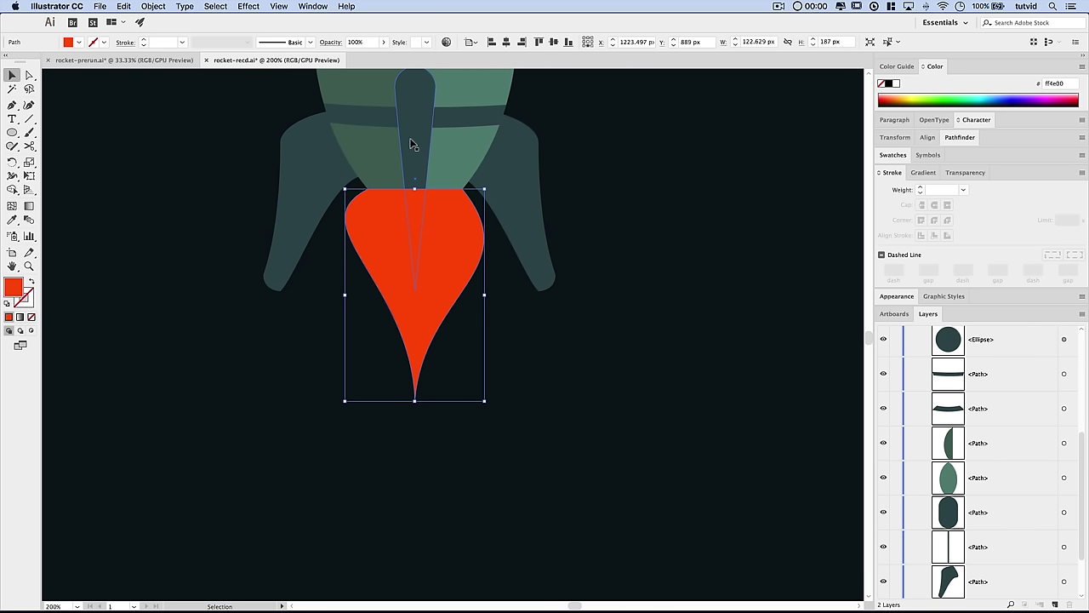
- Send the red flame backward in the stacking order until it sits behind the rocket's central fin, and deselect it
left_click(153, 5)
mouse_move(170, 31)
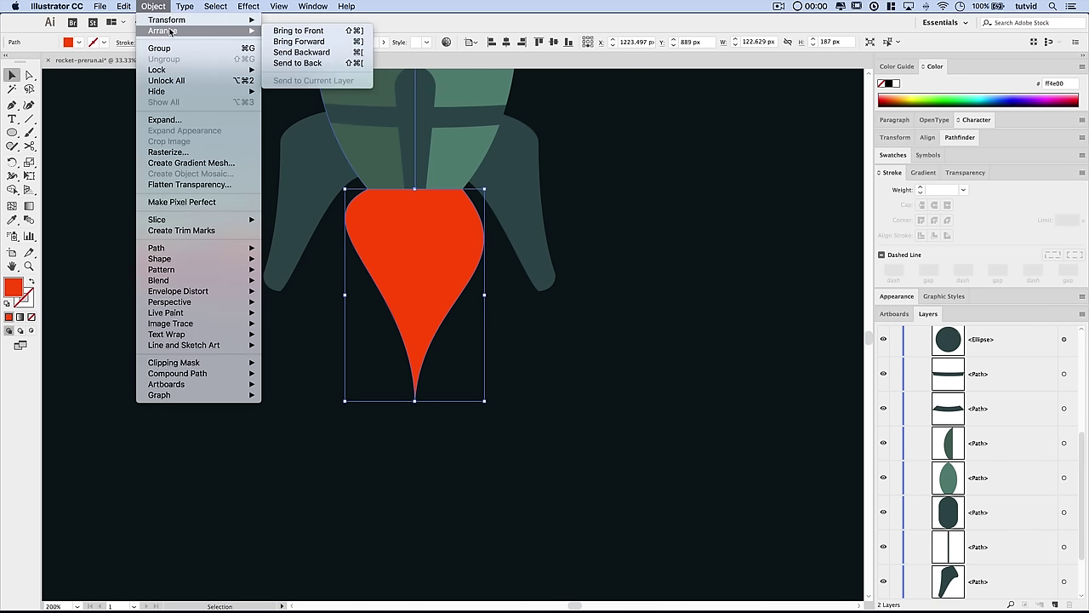
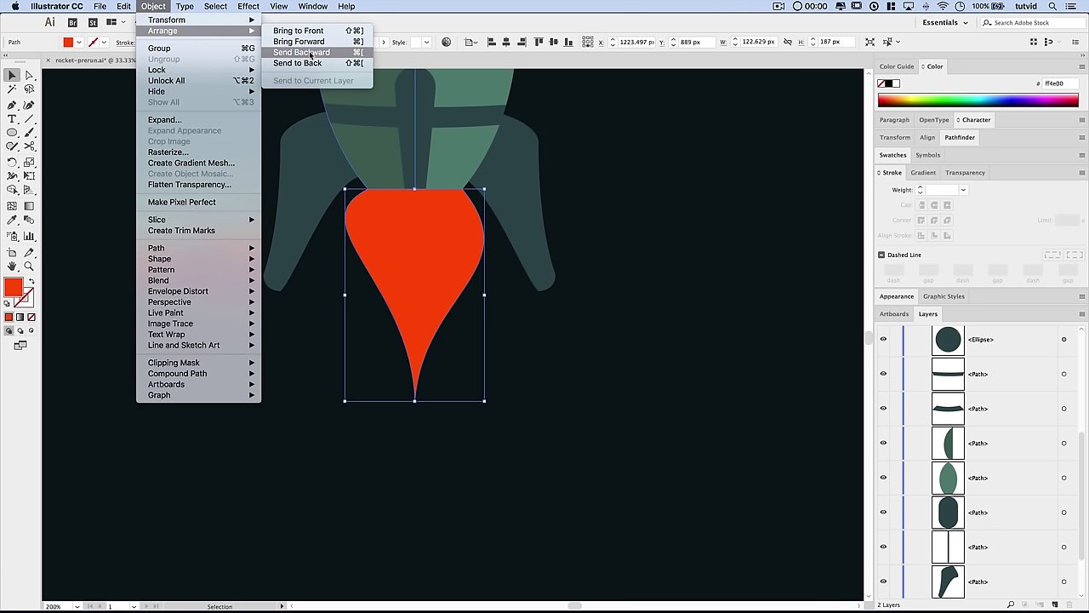
left_click(358, 53)
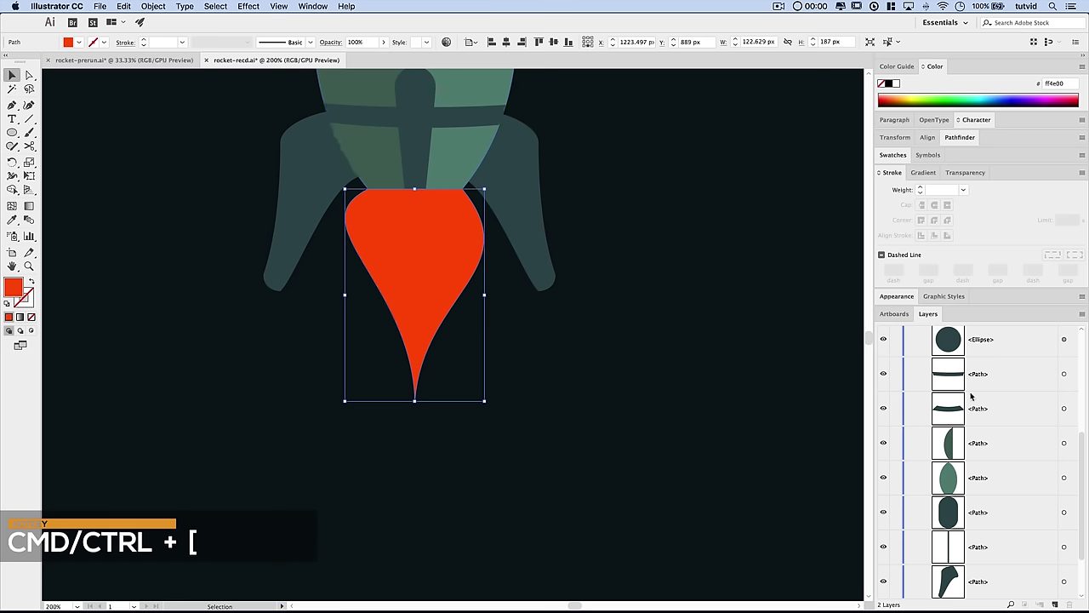
scroll(936, 409, "up", 5)
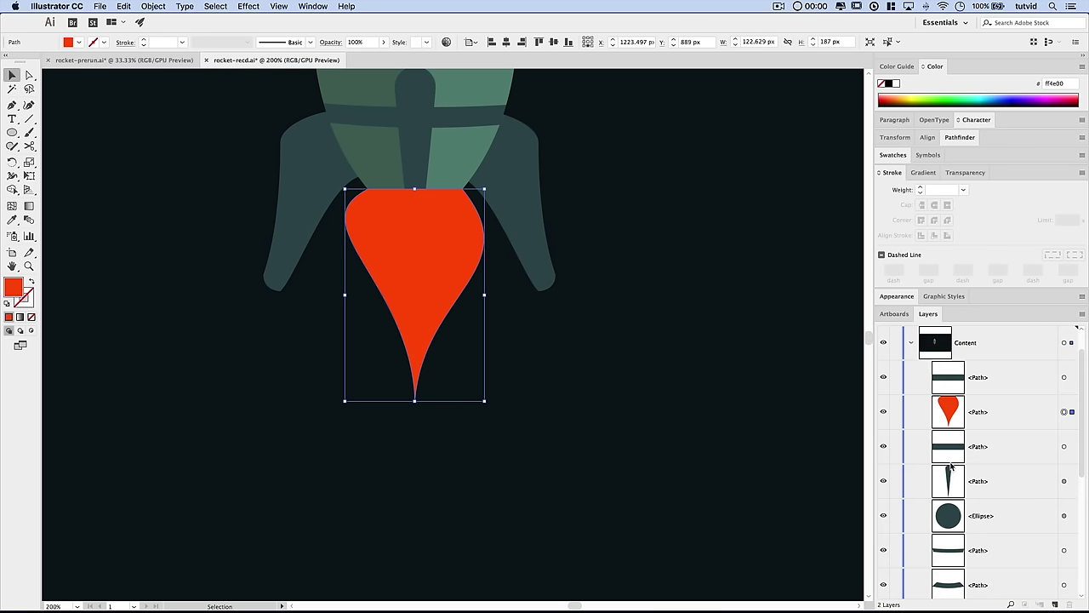
left_click_drag(951, 465, 951, 466)
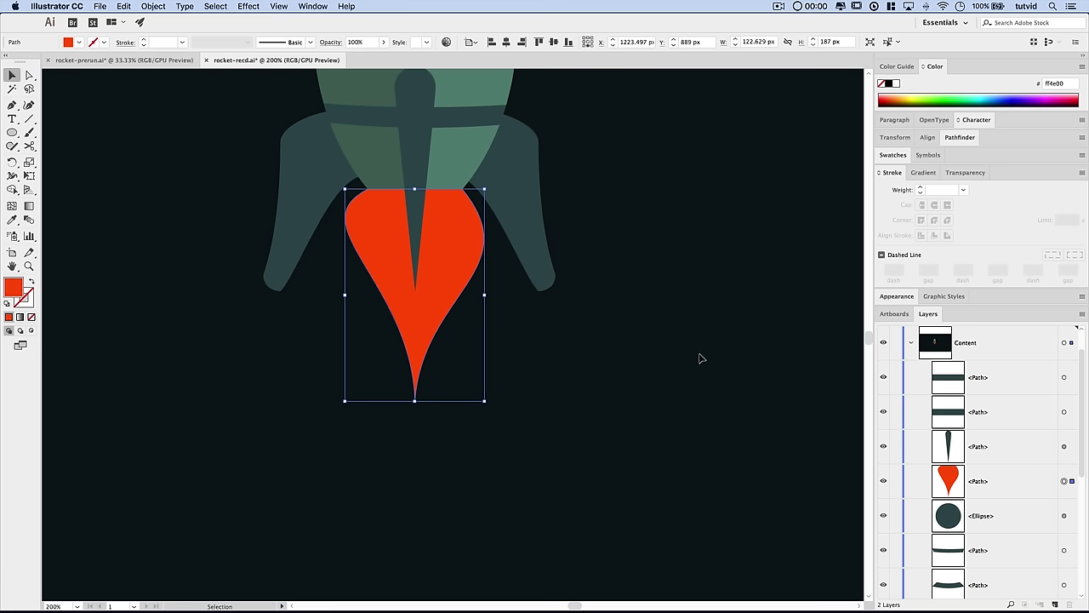
left_click(549, 362)
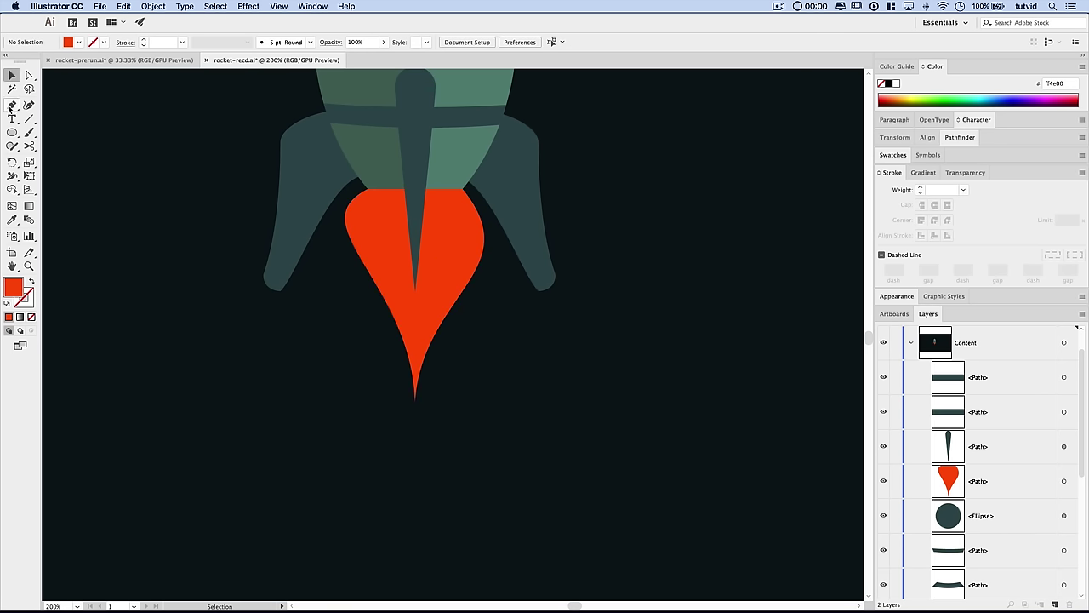
- Draw a smaller closed inner flame with the Pen tool between the body's two base corners, its tip near X 1234, Y 786.5 px
left_click(11, 104)
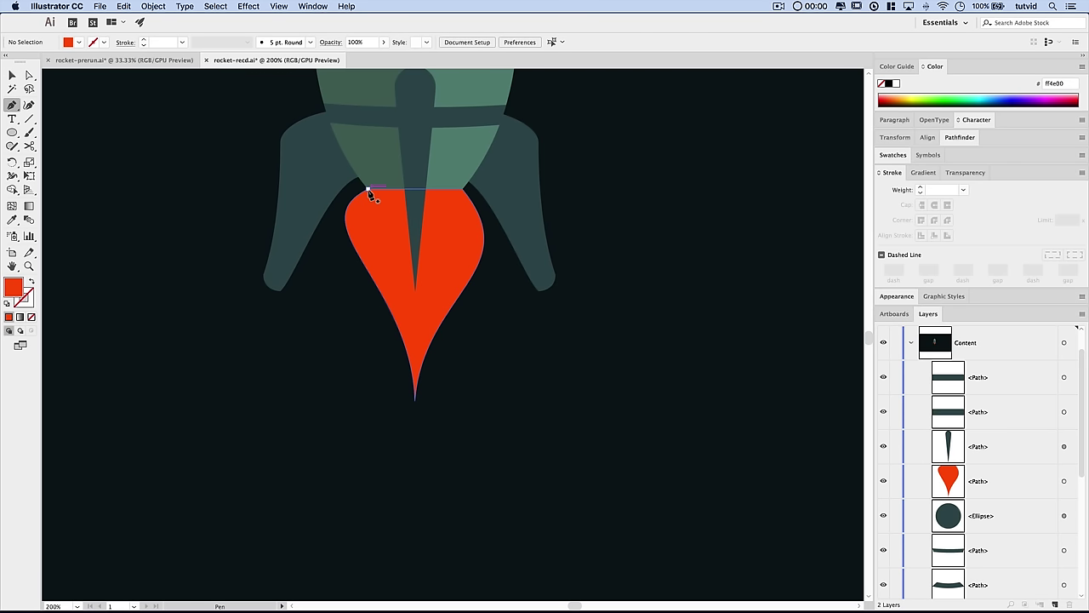
left_click_drag(368, 194, 346, 223)
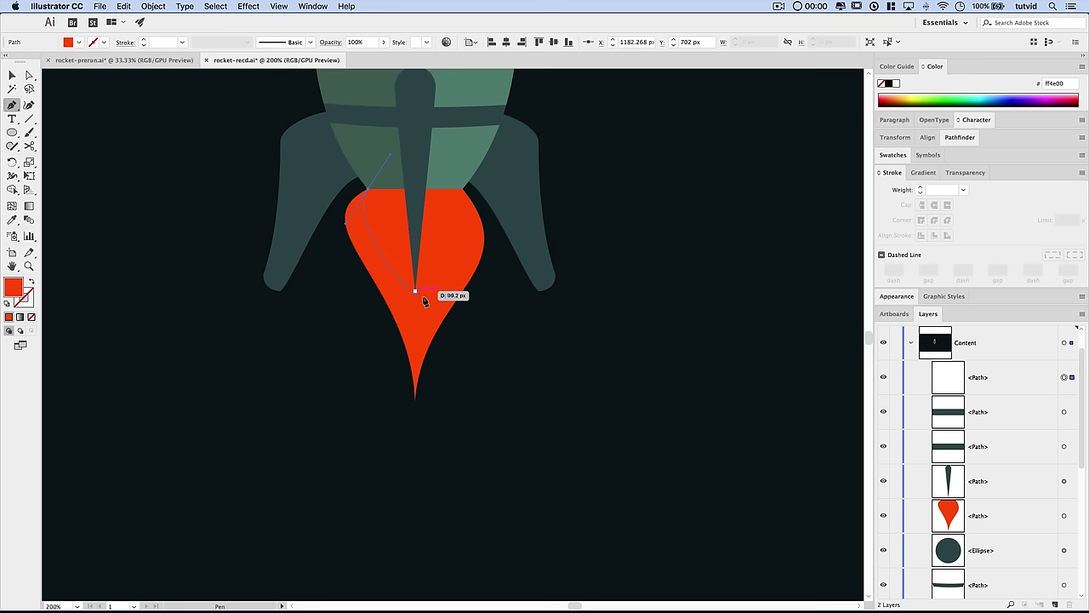
left_click_drag(428, 286, 427, 351)
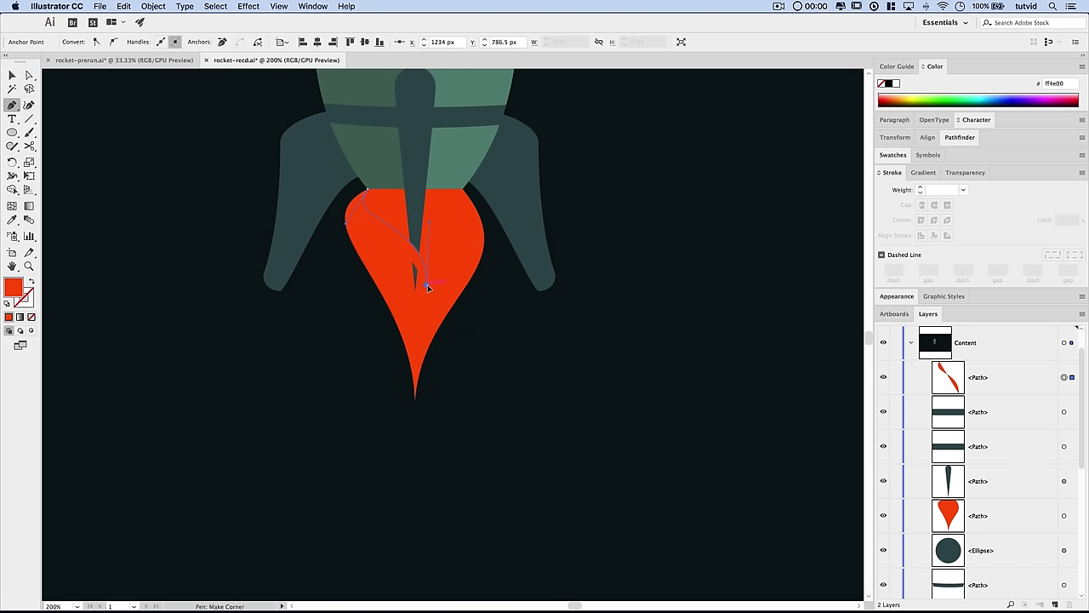
left_click(462, 192)
left_click_drag(461, 144, 462, 151)
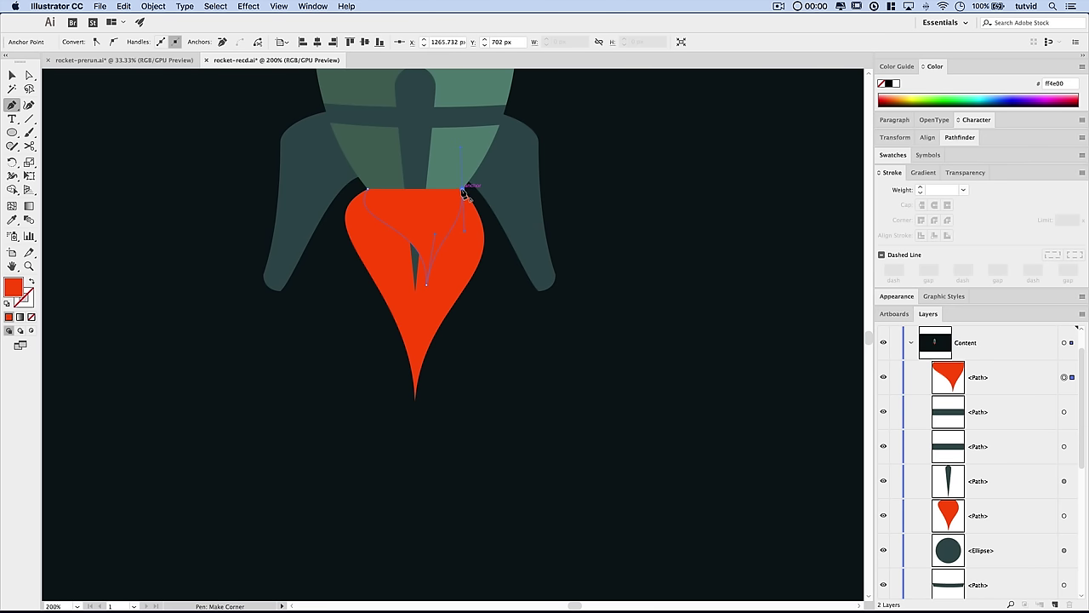
left_click(369, 189)
- Fill the inner flame with the orange palette colour ffa440 using the Eyedropper
key("super+minus")
key("super+minus")
key("super+minus")
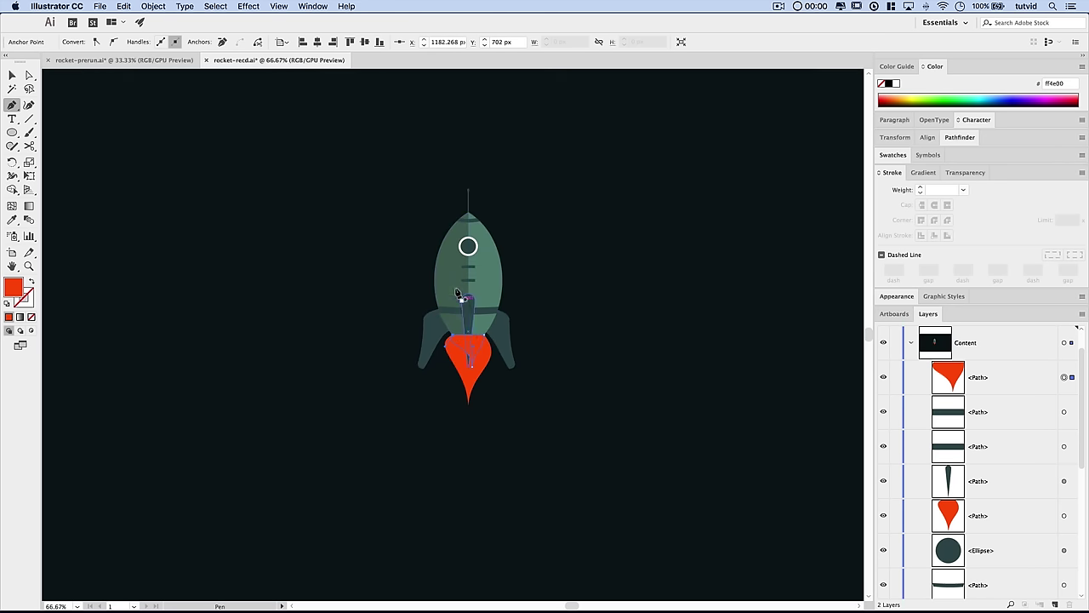
left_click_drag(410, 241, 289, 428)
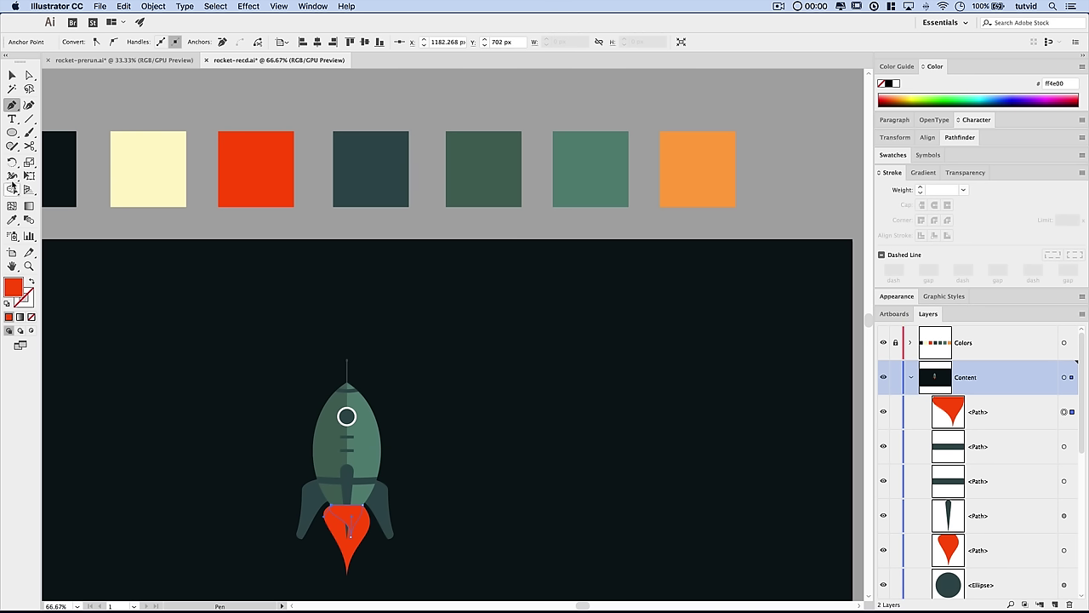
left_click(12, 221)
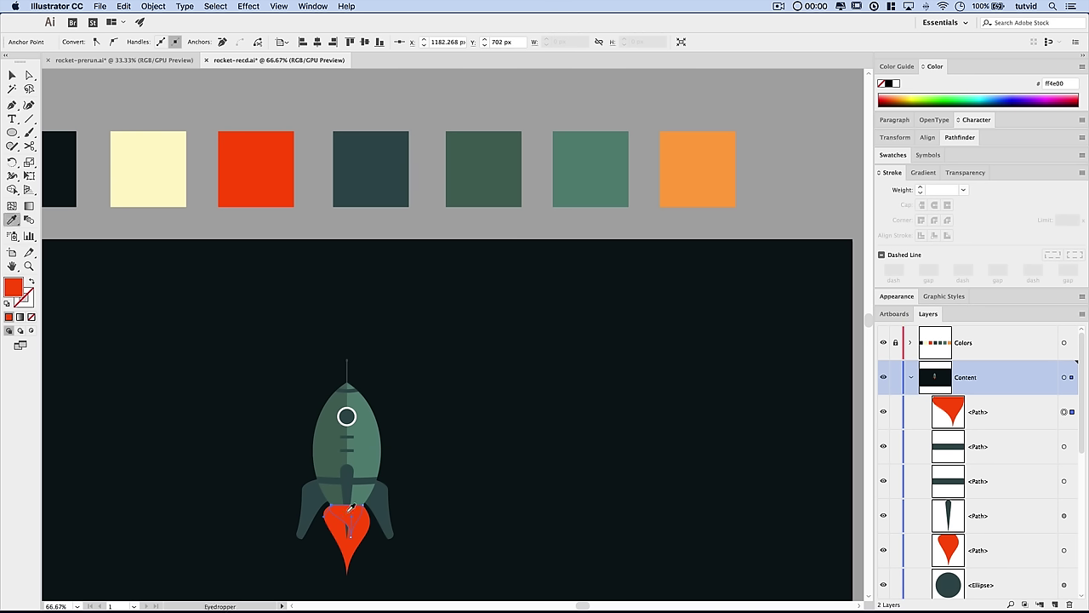
left_click(688, 158)
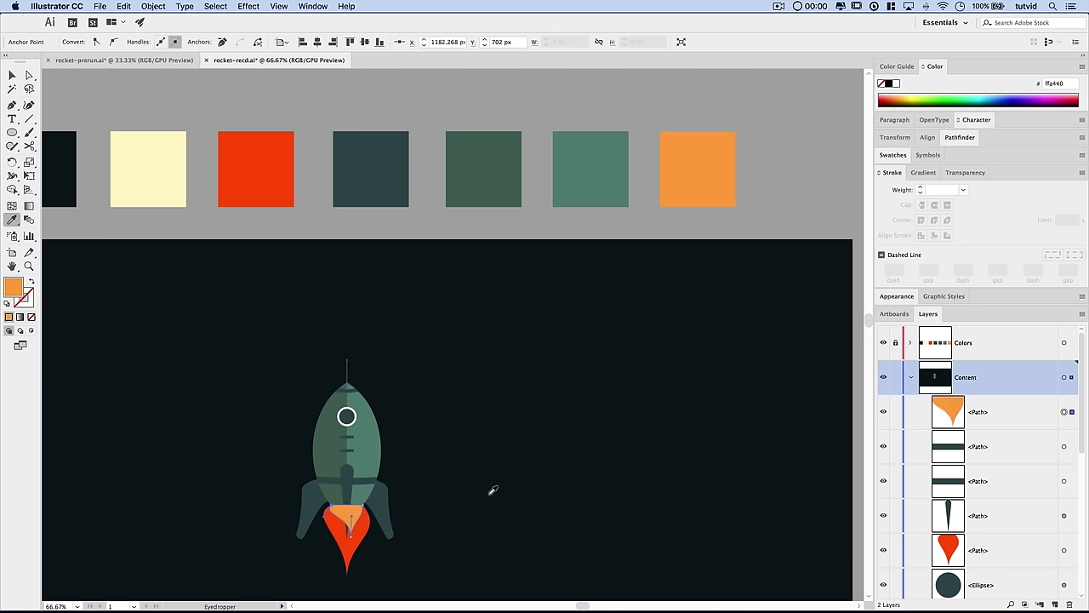
- Send the orange inner flame backward to sit between the central fin and the red flame, and clear the selection
left_click_drag(411, 457, 567, 224)
left_click_drag(519, 281, 461, 332)
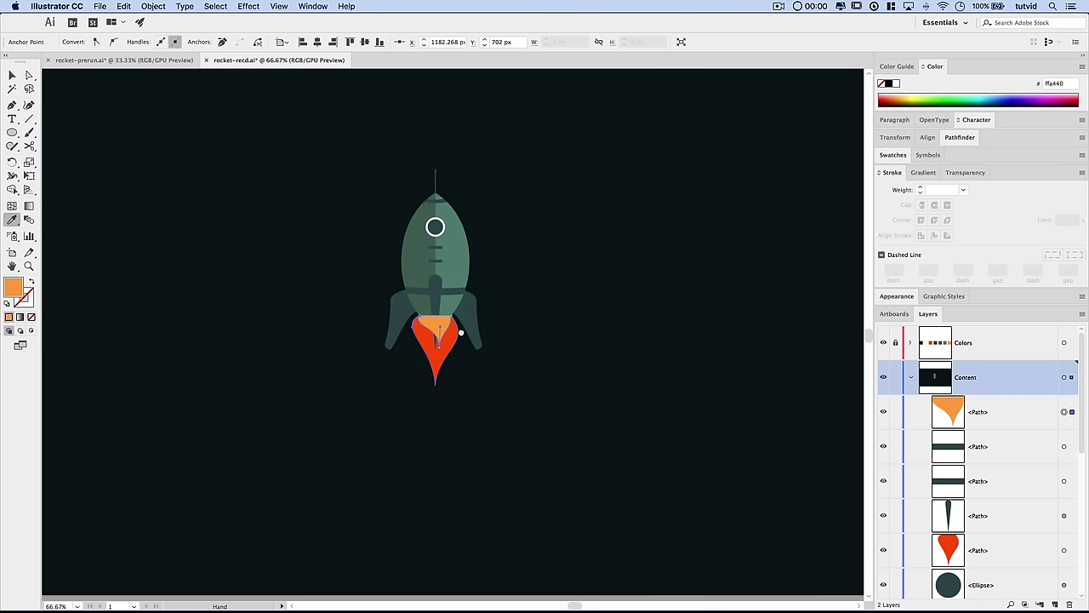
key("super+bracketleft")
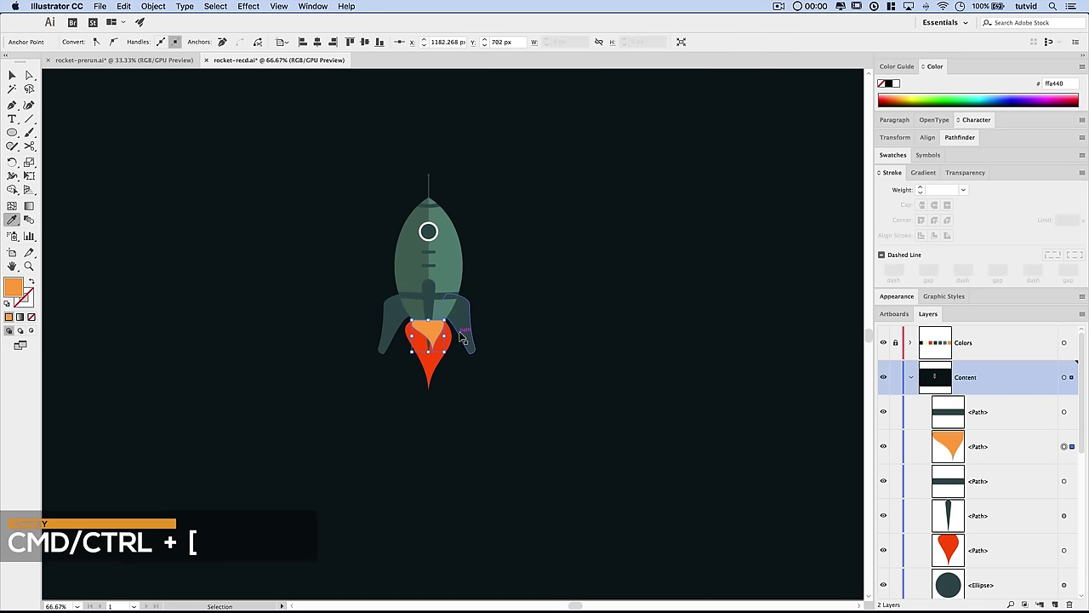
key("super+bracketleft")
key("super+bracketleft")
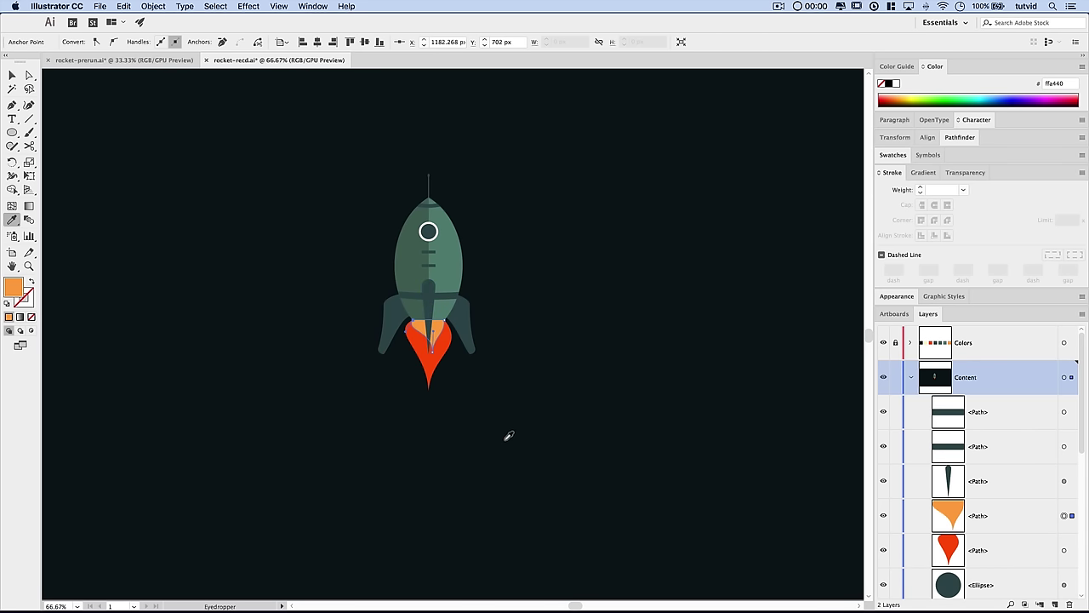
key("v")
left_click(499, 455)
- Move the orange inner flame's tip anchor left and slightly up, just beside the central fin's point
key("z")
left_click_drag(439, 349, 466, 342)
left_click(30, 75)
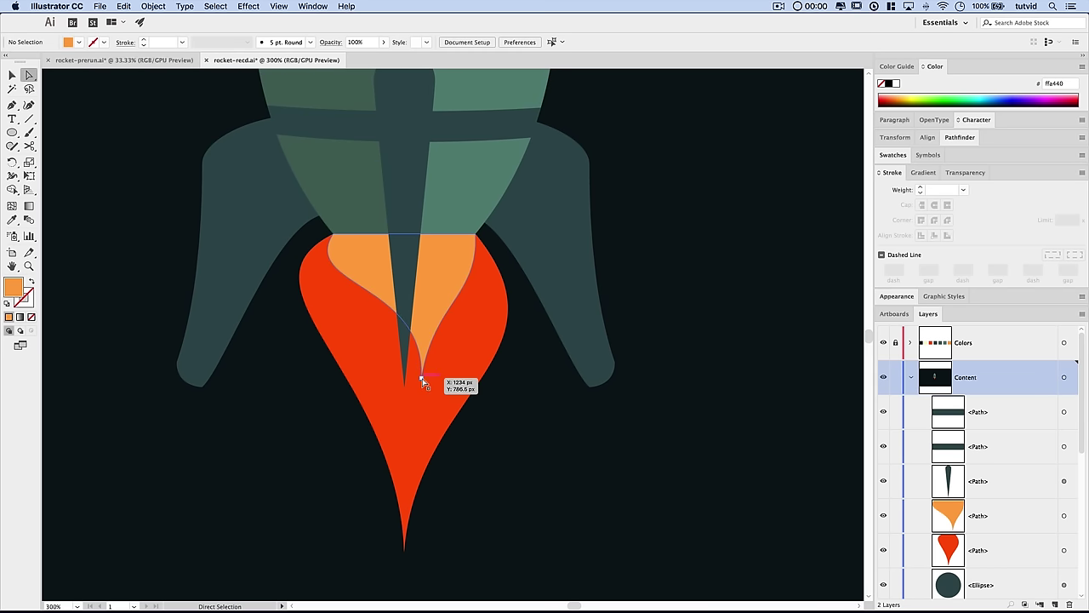
left_click_drag(423, 380, 397, 364)
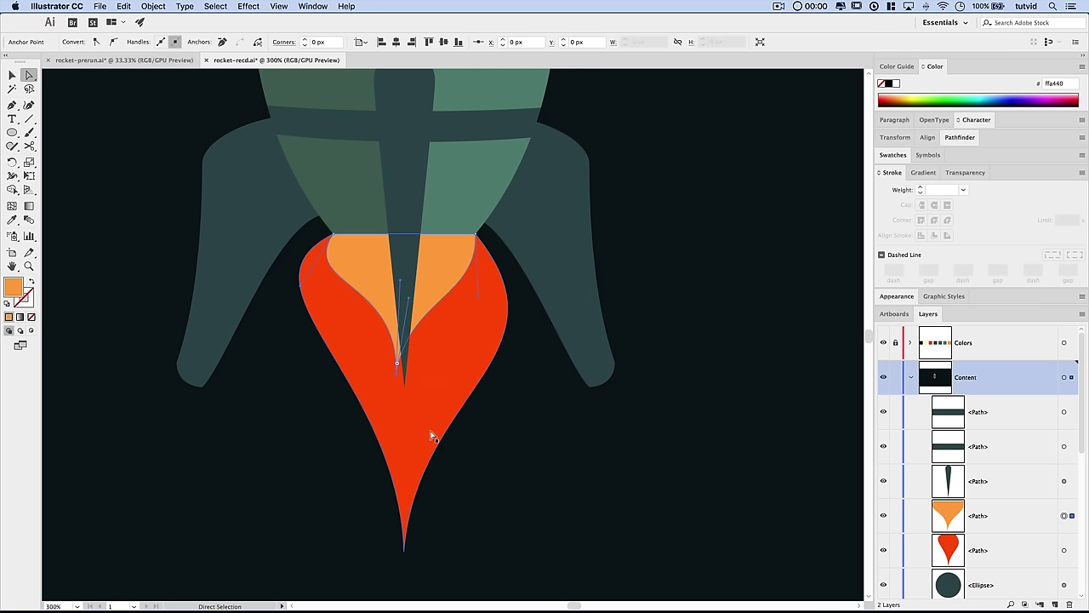
left_click(465, 466)
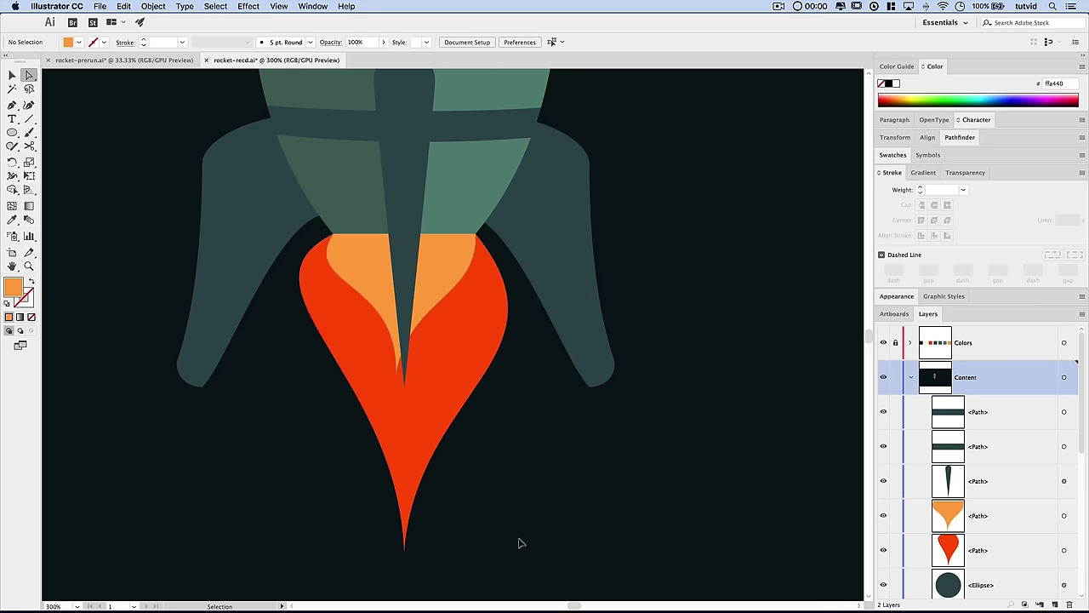
- Save the rocket document after checking the whole artboard
key("super+minus")
key("super+minus")
key("super+minus")
key("super+minus")
key("super+minus")
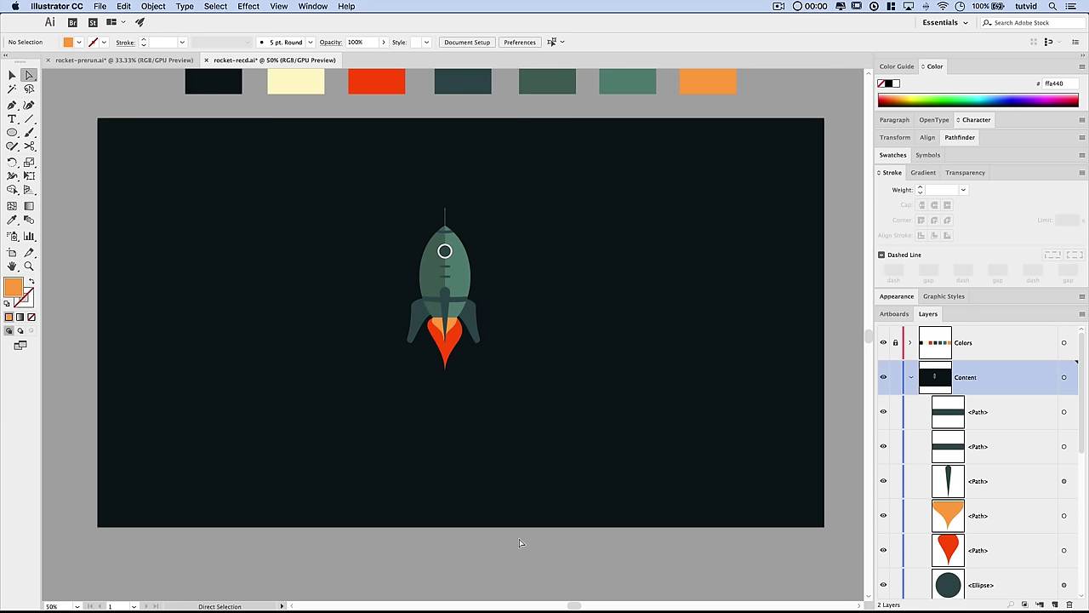
key("super+s")
- Draw a small circle about 7.5 px across inside the upper right of the rocket's round window
key("z")
left_click(448, 336)
left_click(467, 469)
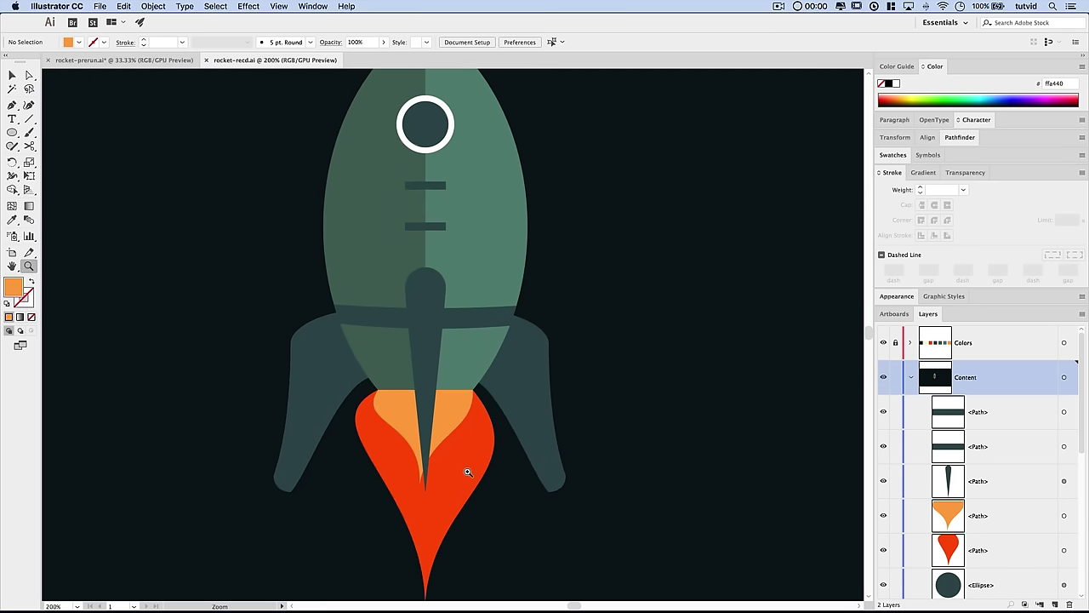
left_click(440, 269)
left_click_drag(439, 269, 440, 567)
left_click_drag(428, 316, 432, 523)
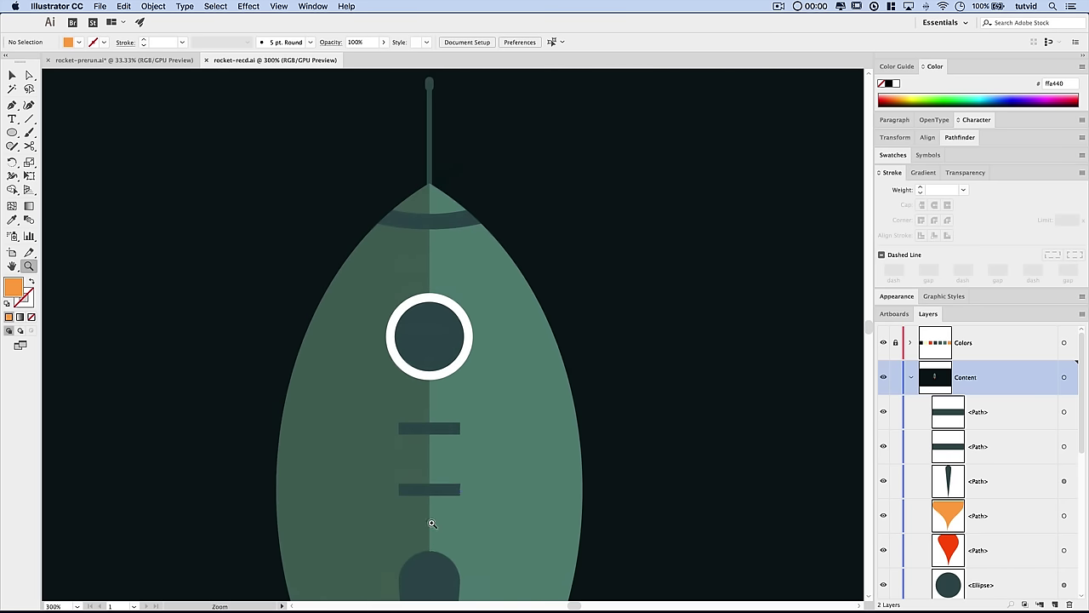
left_click(12, 133)
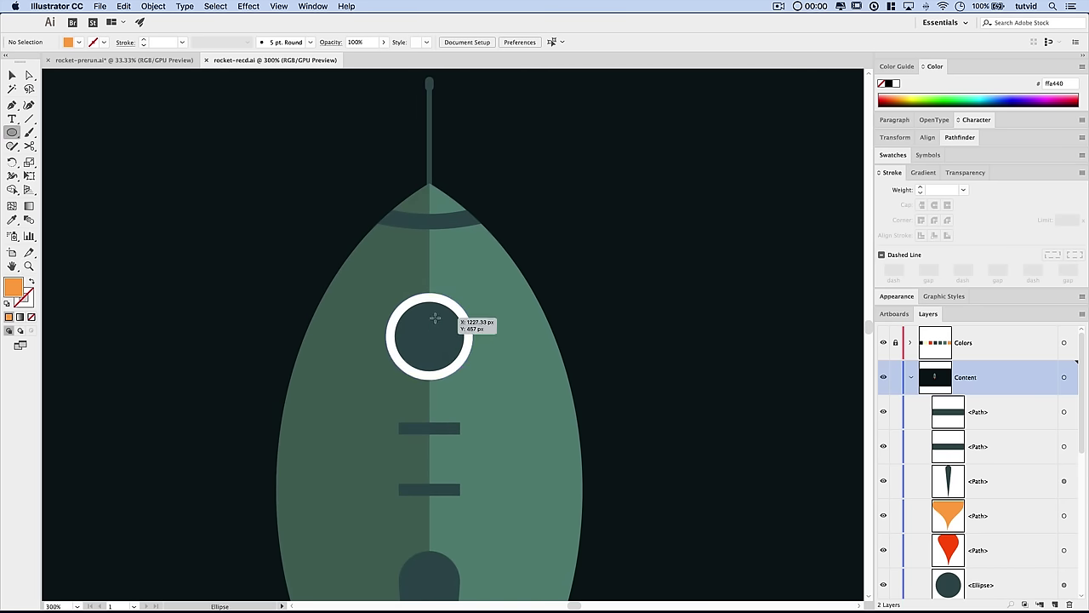
left_click_drag(435, 317, 447, 330)
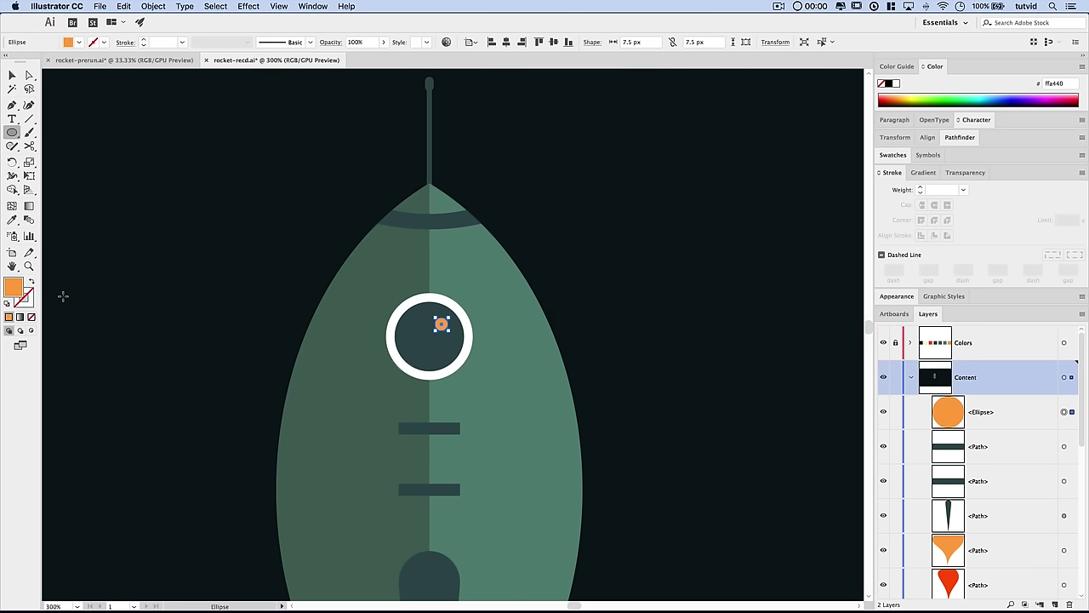
- Set the small window circle's fill colour to white, ffffff
double_click(14, 287)
type("ffffff")
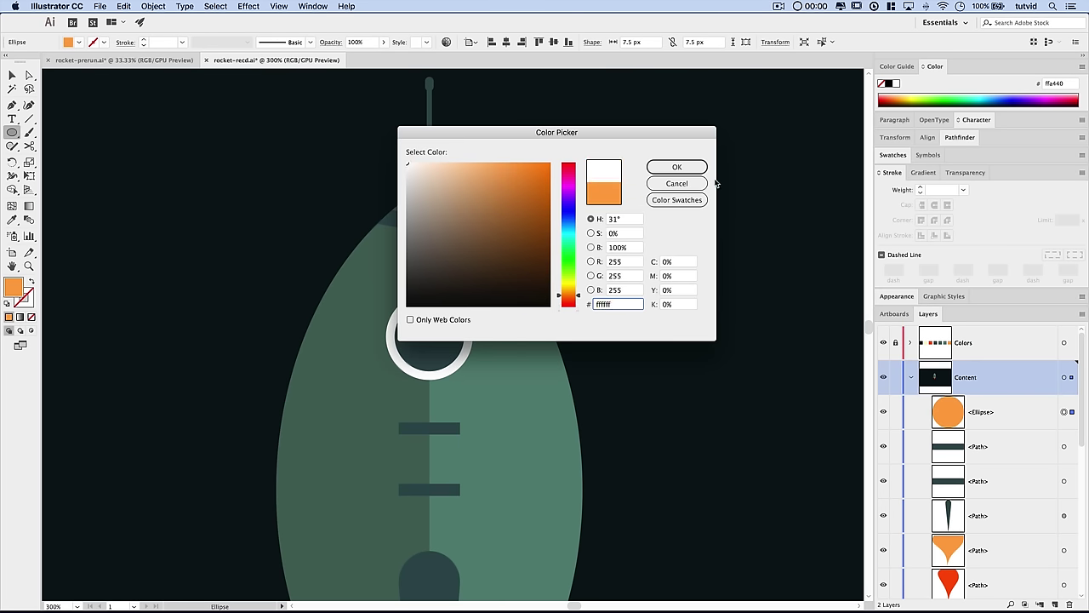
left_click(678, 165)
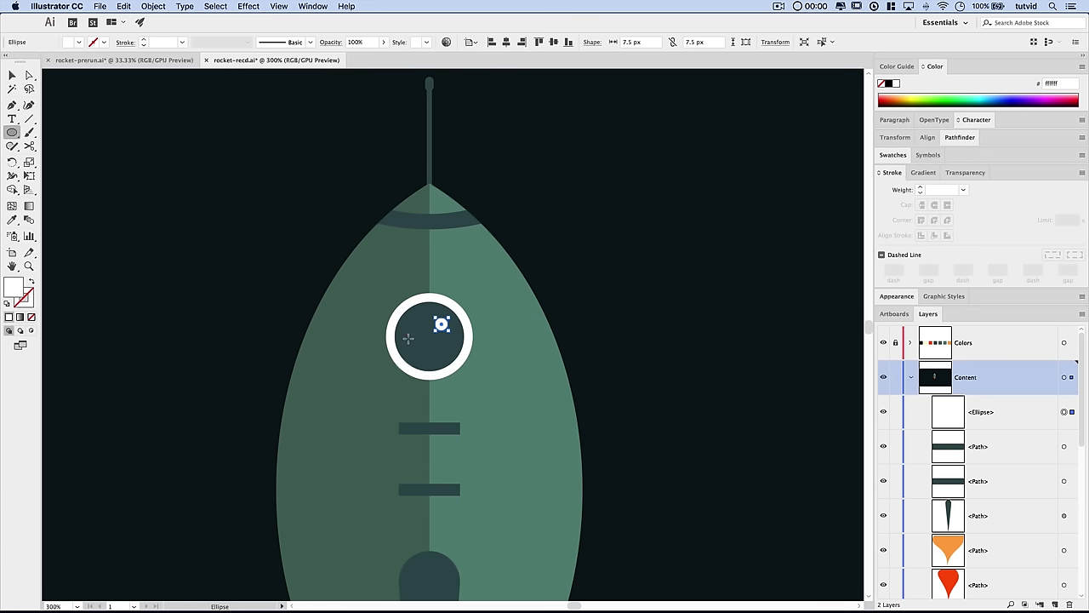
- Reduce the small white window highlight's opacity to 65% and deselect it
left_click(965, 172)
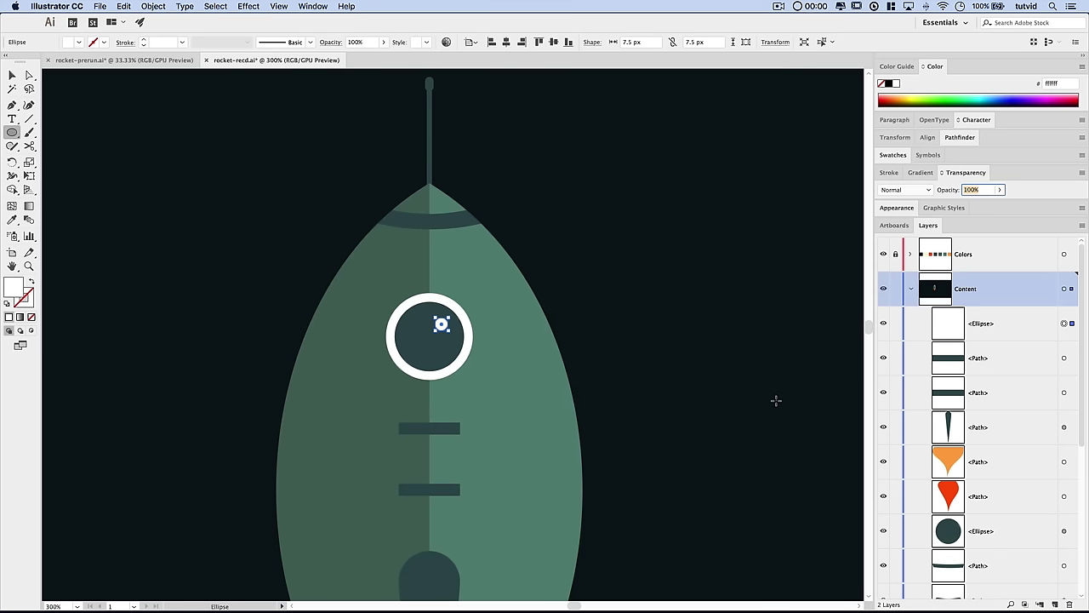
left_click(12, 75)
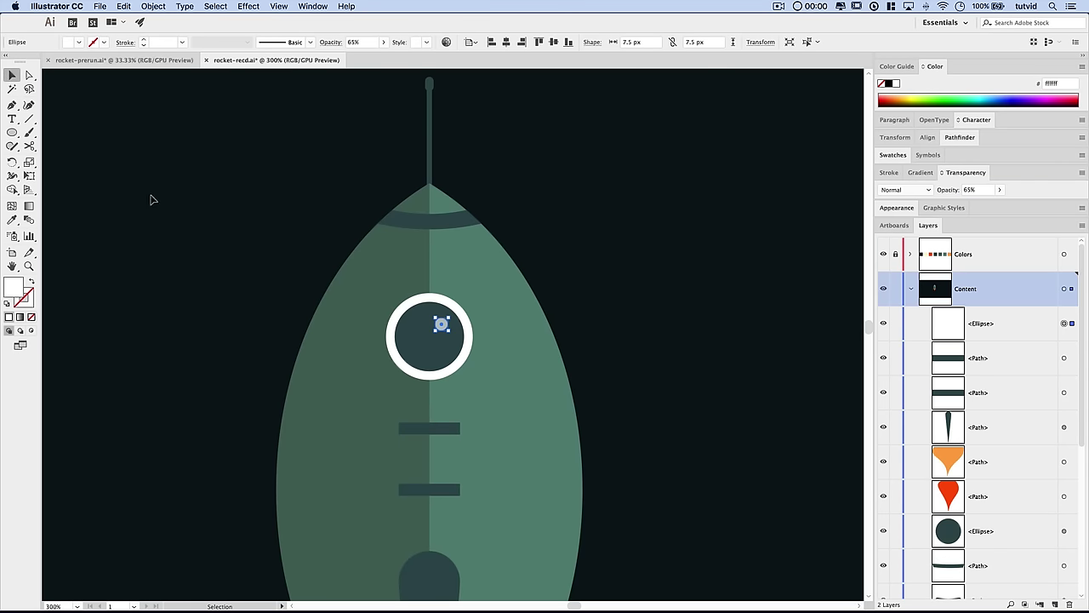
left_click(167, 211)
key("super+minus")
key("super+minus")
key("super+minus")
key("super+minus")
key("super+minus")
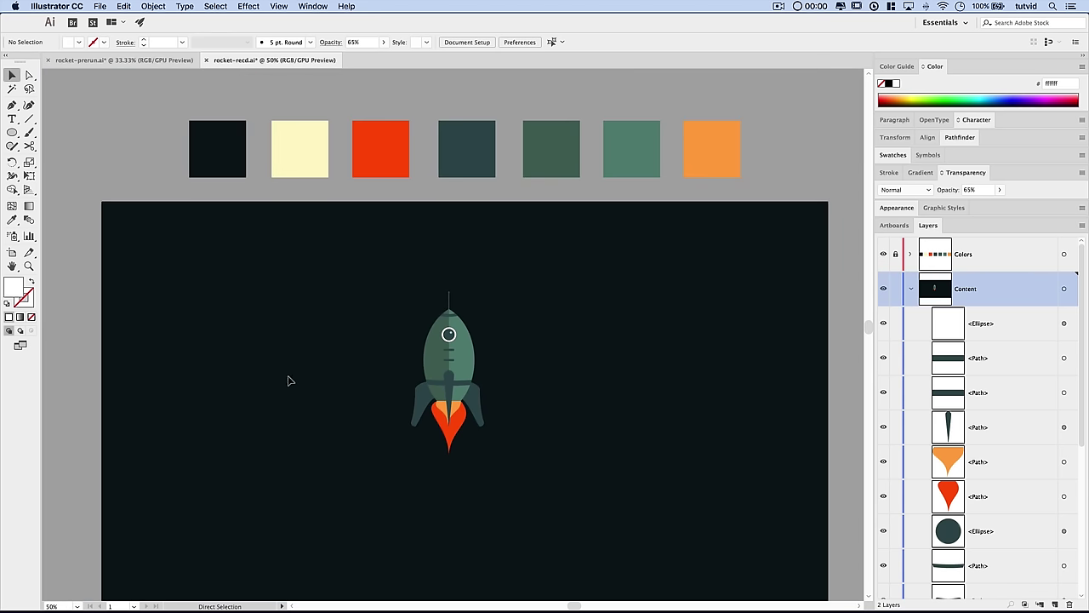
- Sample the cream palette square, fff6c7, as the fill colour for drawing ellipses
scroll(470, 345, "down", 3)
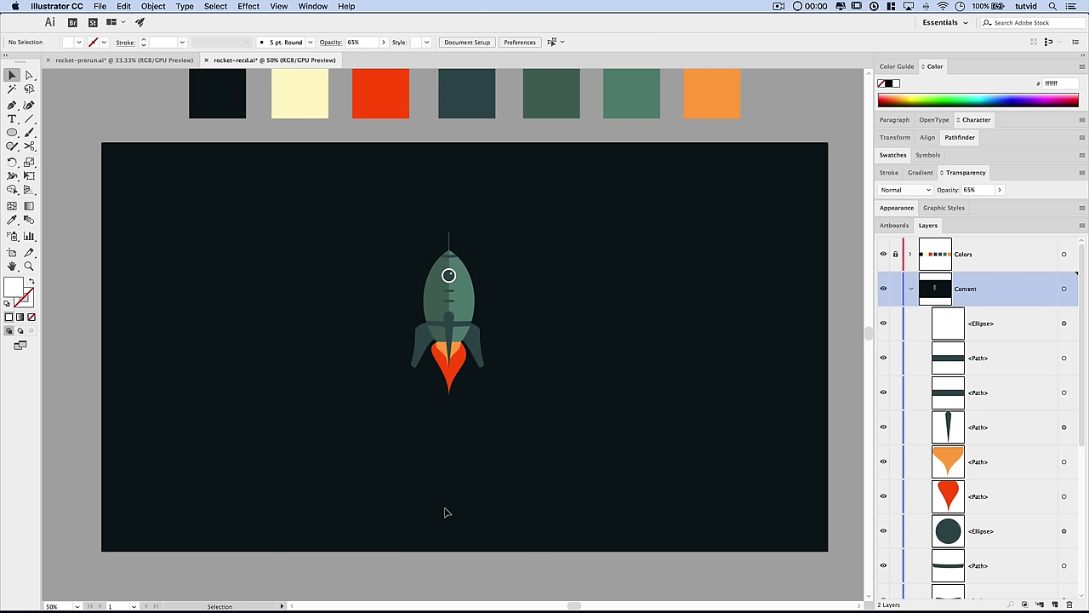
left_click(12, 133)
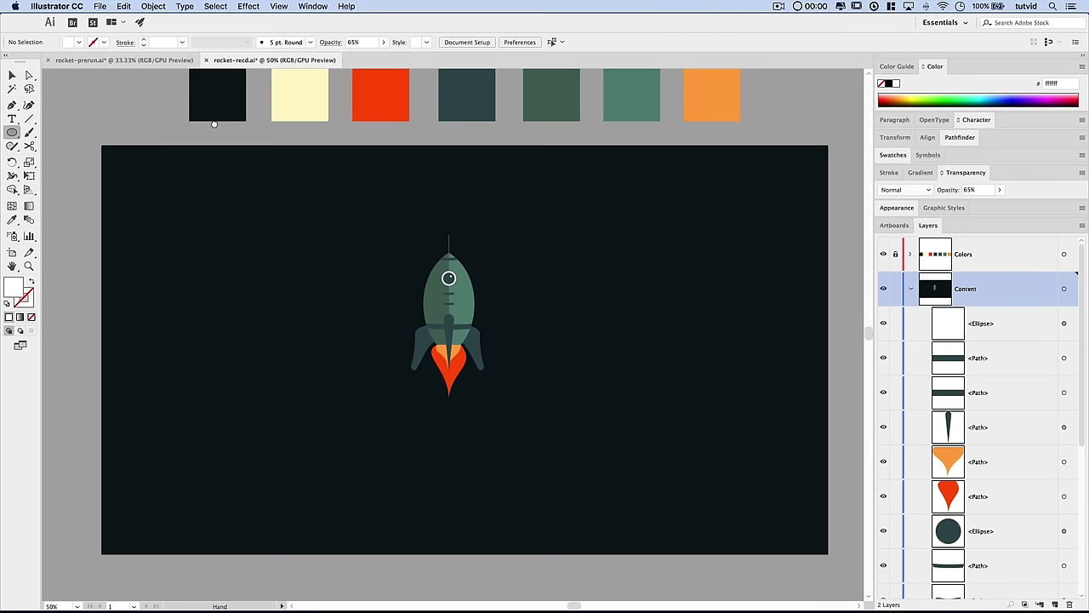
scroll(270, 197, "up", 4)
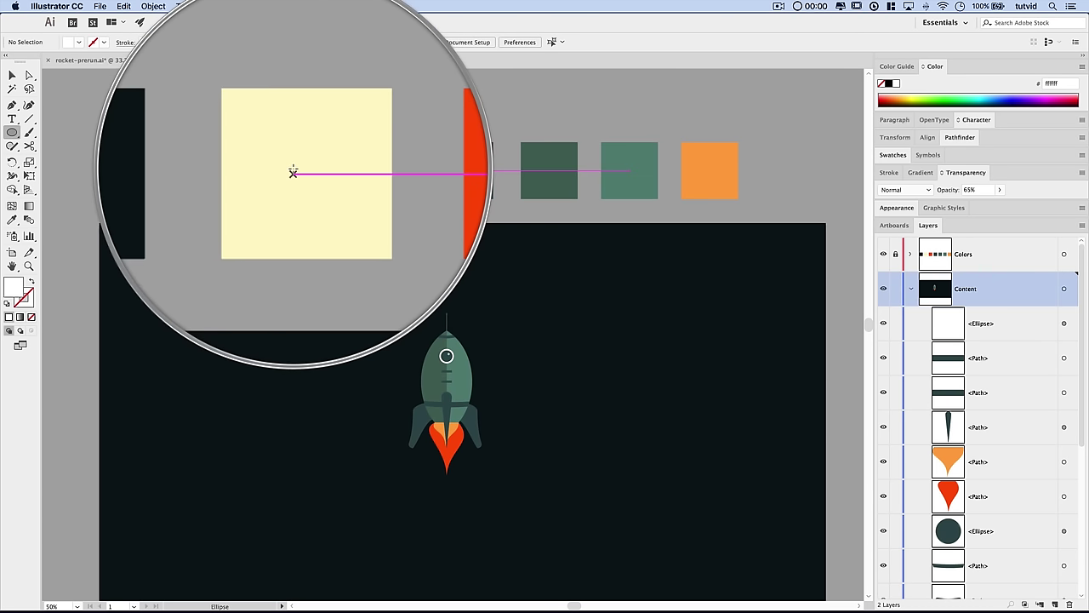
left_click(13, 220)
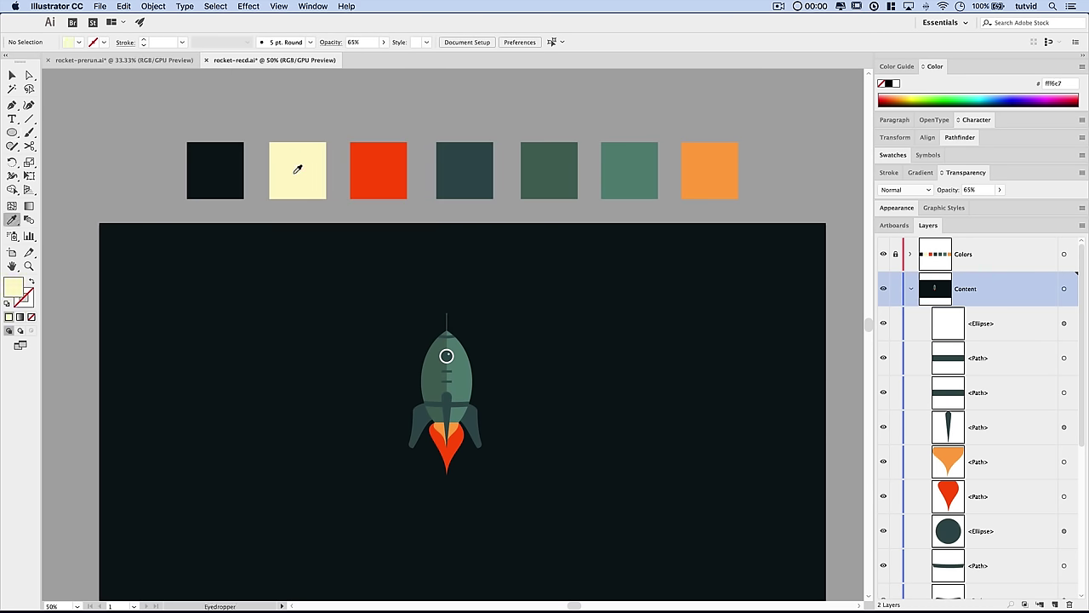
left_click(13, 132)
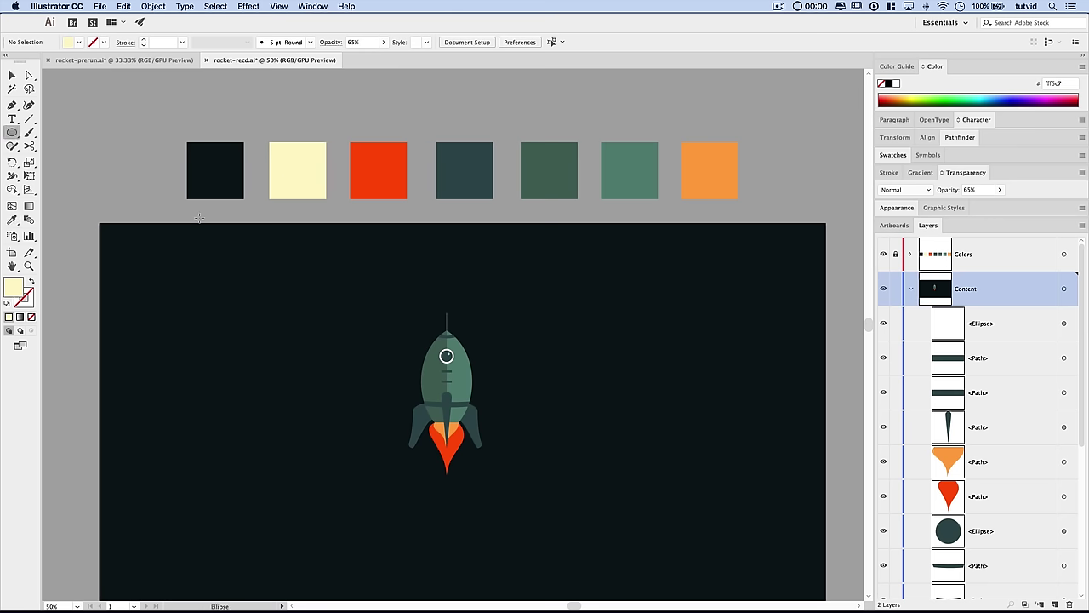
- Draw a chain of overlapping cream circles, about 70 to 256 px across, descending from below the flame toward the artboard's lower left
scroll(418, 292, "down", 4)
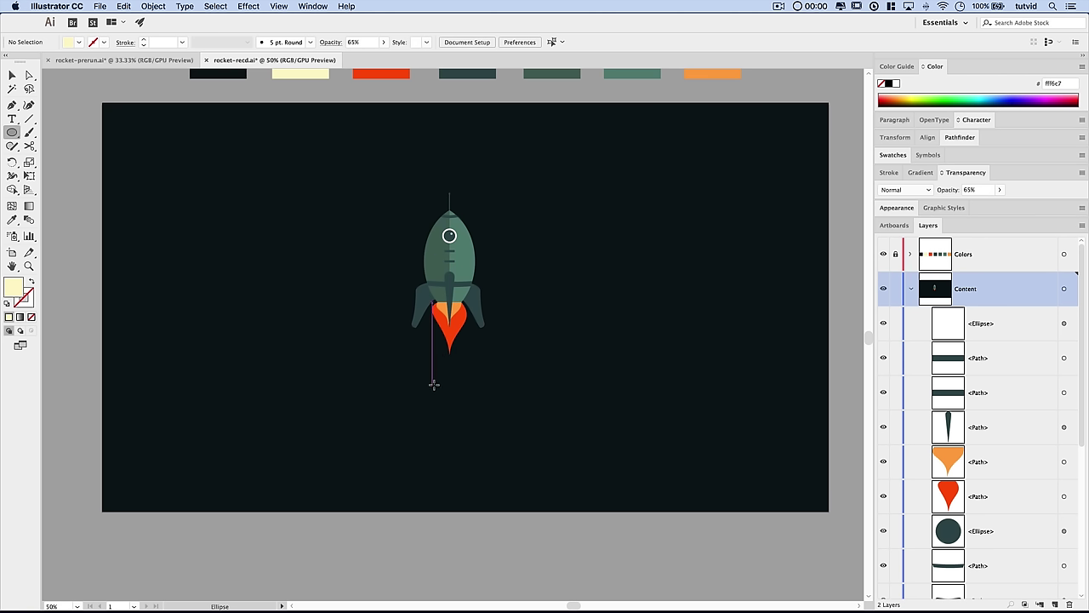
left_click_drag(431, 379, 443, 389)
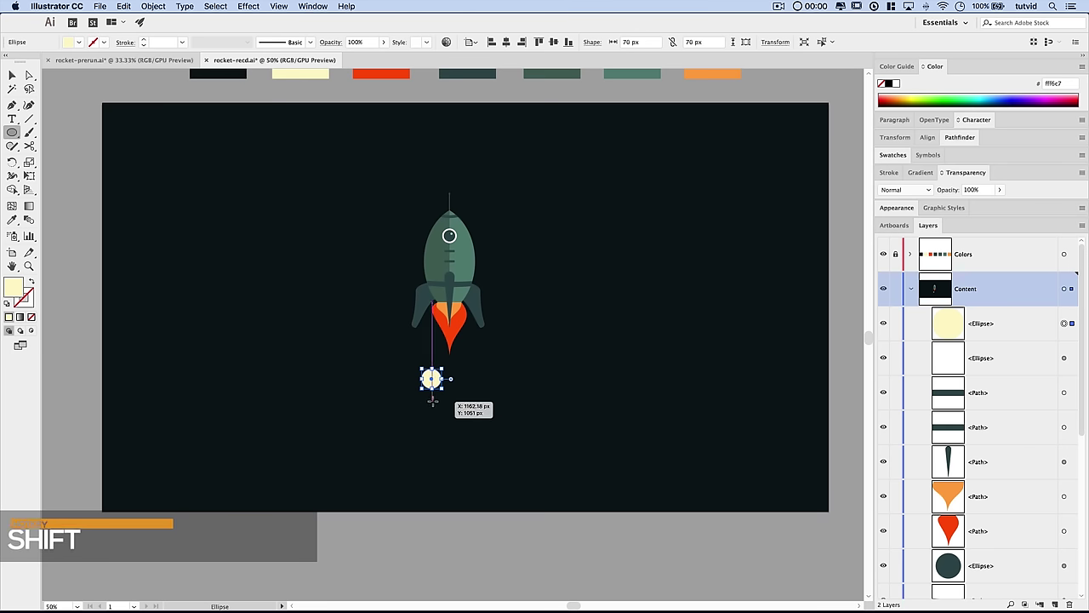
mouse_move(415, 384)
left_mouse_down()
mouse_move(433, 402)
mouse_move(426, 424)
mouse_move(387, 401)
mouse_move(387, 411)
left_mouse_up()
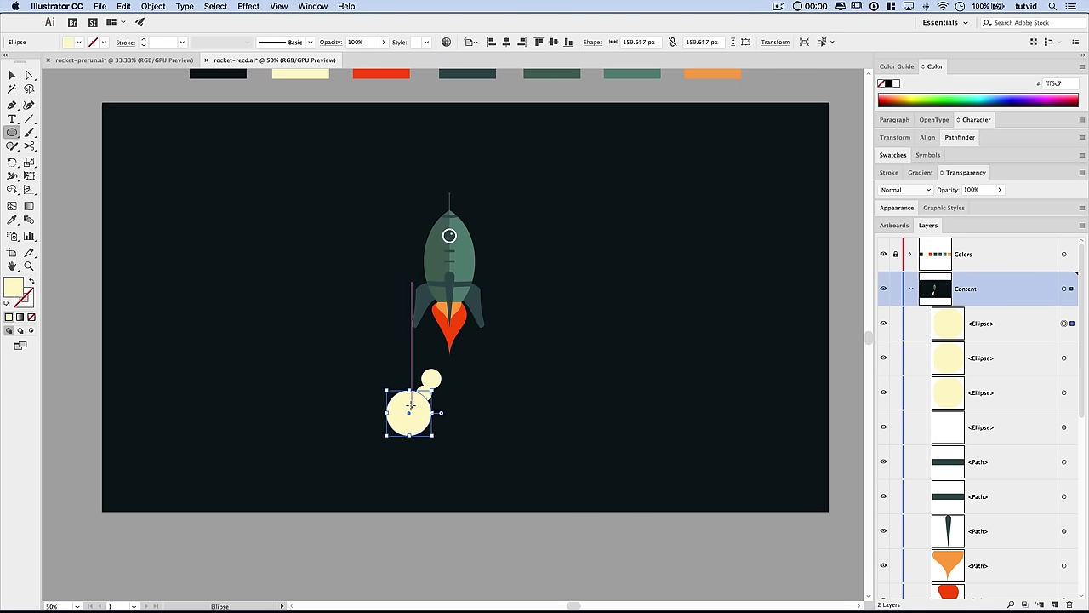
mouse_move(389, 453)
left_mouse_down()
mouse_move(423, 430)
mouse_move(418, 410)
mouse_move(374, 428)
mouse_move(373, 459)
mouse_move(397, 474)
left_mouse_up()
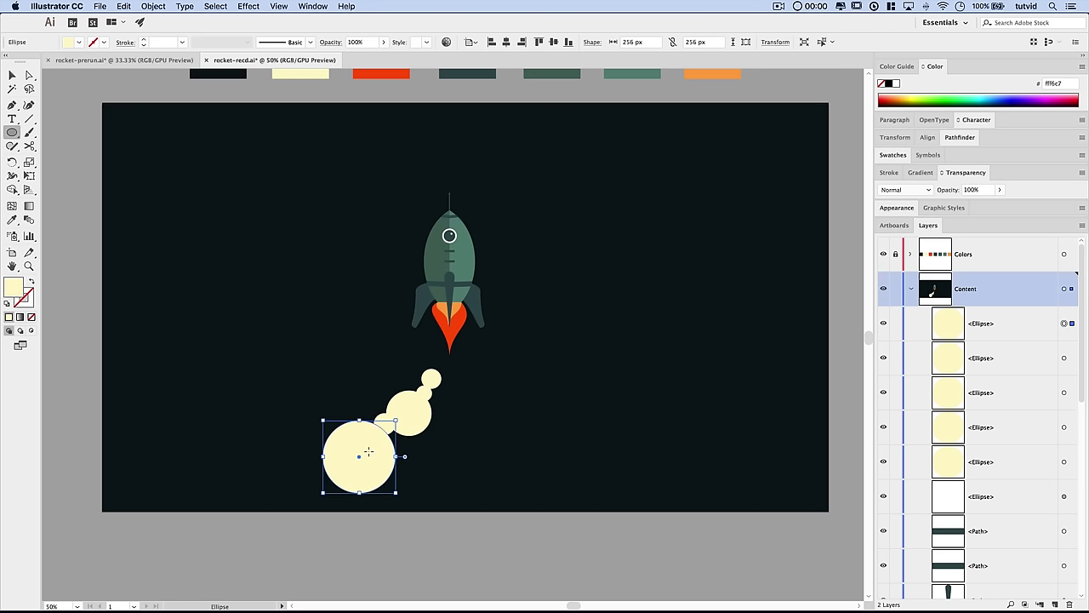
left_click_drag(311, 440, 345, 477)
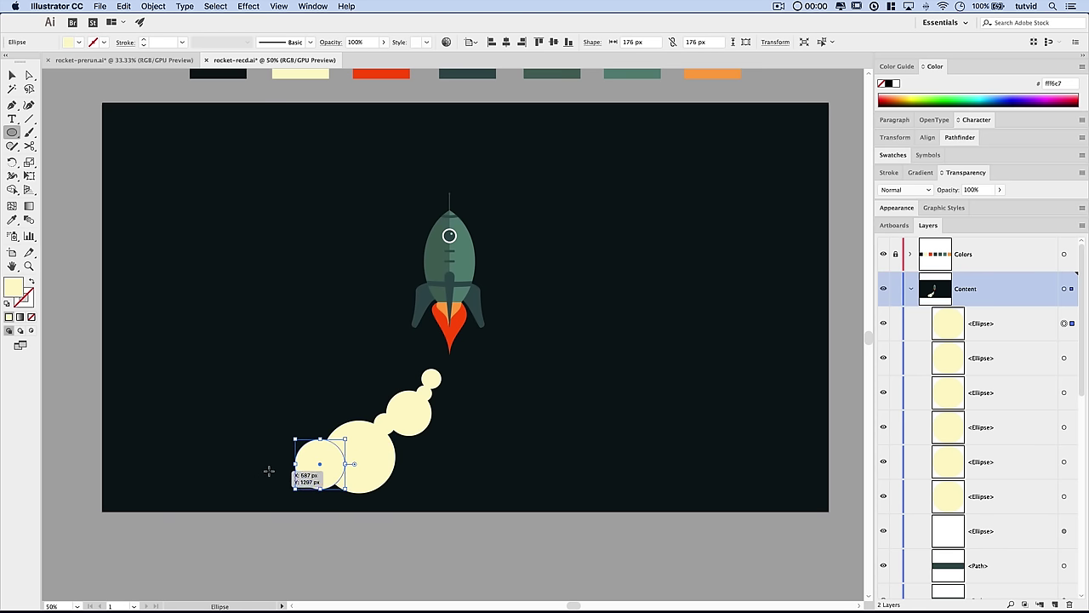
mouse_move(268, 470)
left_mouse_down()
mouse_move(323, 492)
mouse_move(307, 476)
mouse_move(285, 494)
left_mouse_up()
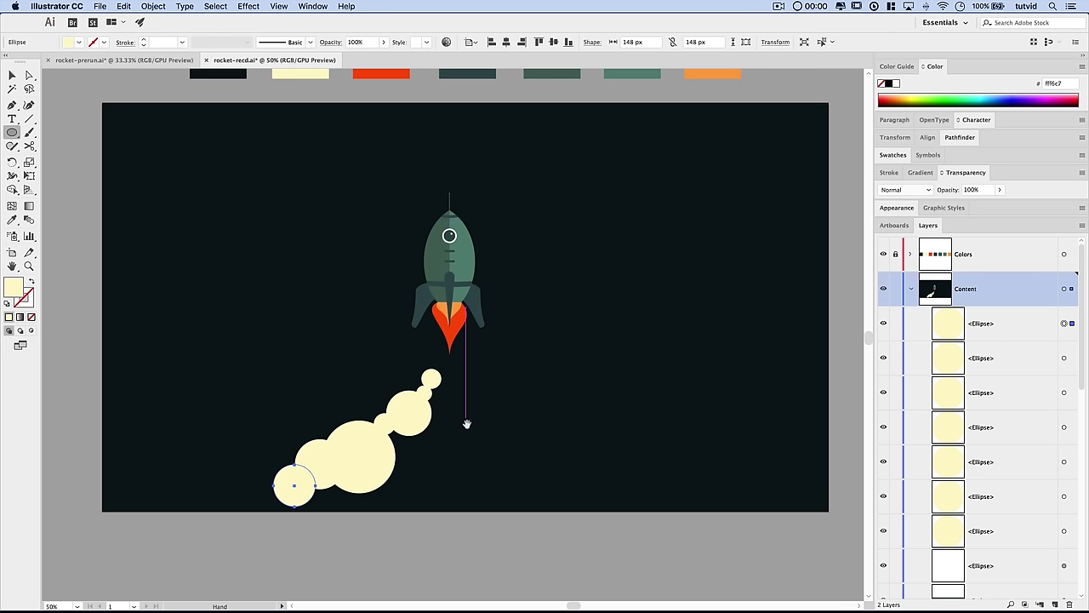
- Add a matching chain of cream circles down the right, bridging both chains with a circle about 87 px across and ending the left chain with one about 98 px
left_click_drag(465, 423, 424, 408)
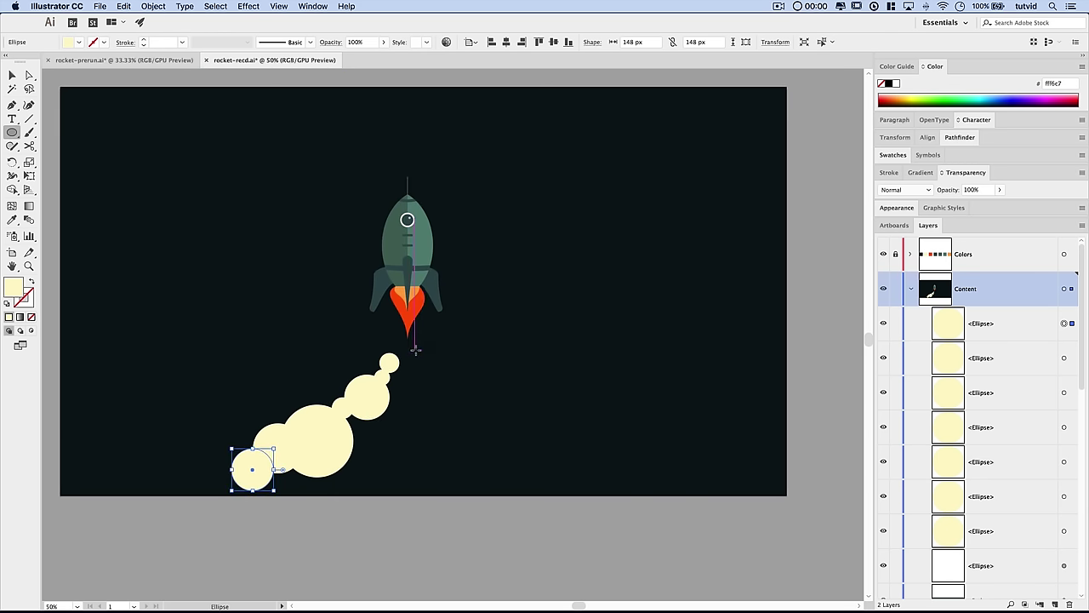
mouse_move(415, 350)
left_mouse_down()
mouse_move(444, 385)
mouse_move(461, 369)
mouse_move(467, 409)
mouse_move(457, 413)
mouse_move(468, 390)
mouse_move(476, 432)
mouse_move(503, 417)
mouse_move(509, 460)
mouse_move(515, 421)
mouse_move(545, 439)
mouse_move(545, 468)
mouse_move(560, 456)
mouse_move(562, 467)
mouse_move(621, 467)
mouse_move(602, 479)
mouse_move(619, 492)
mouse_move(583, 479)
left_mouse_up()
key("v")
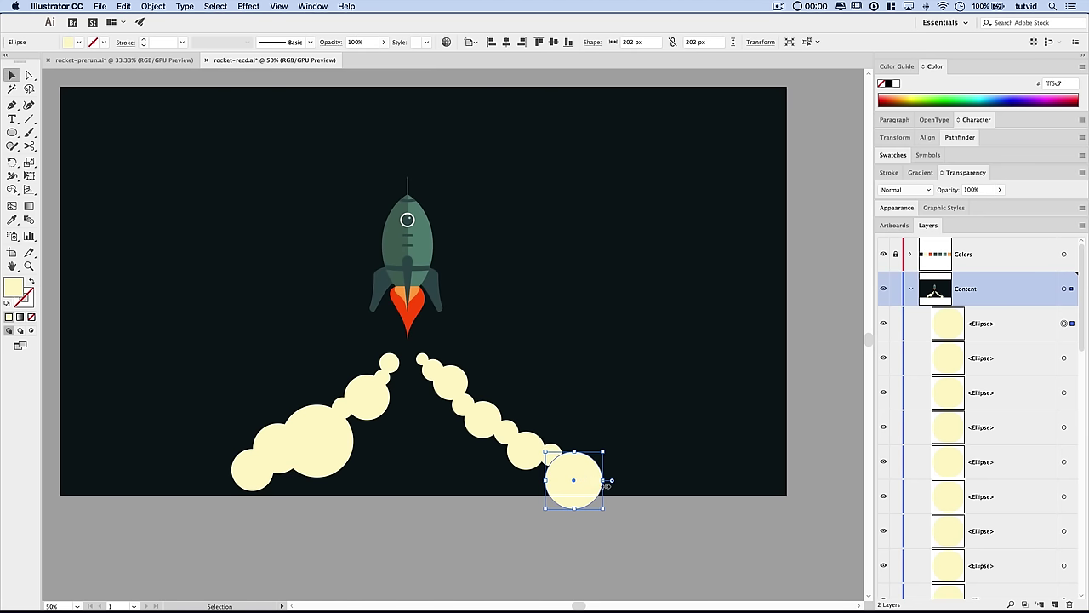
left_click(13, 134)
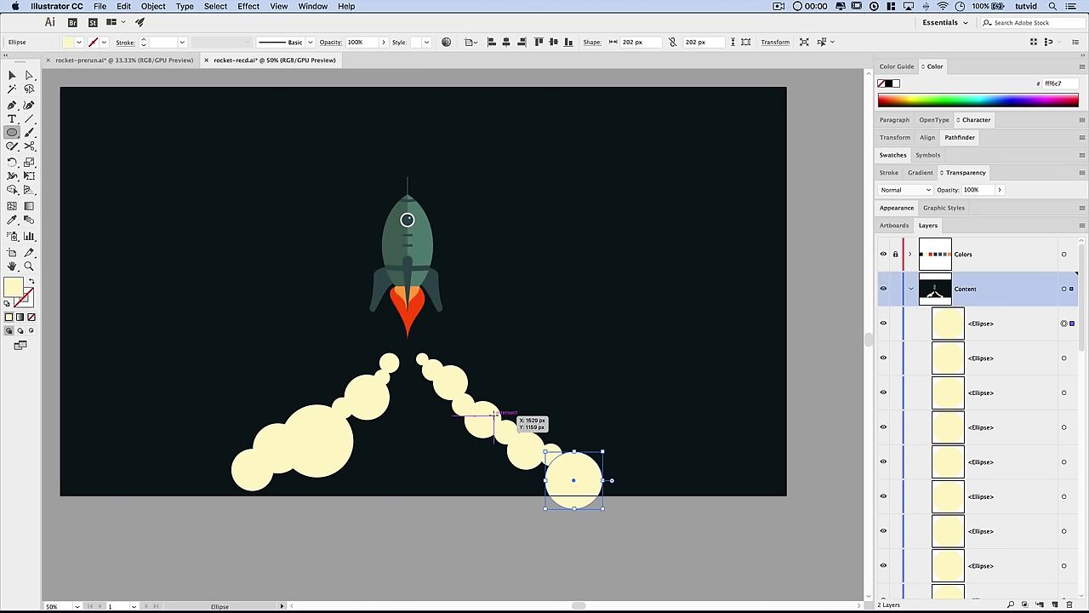
left_click_drag(585, 478, 618, 508)
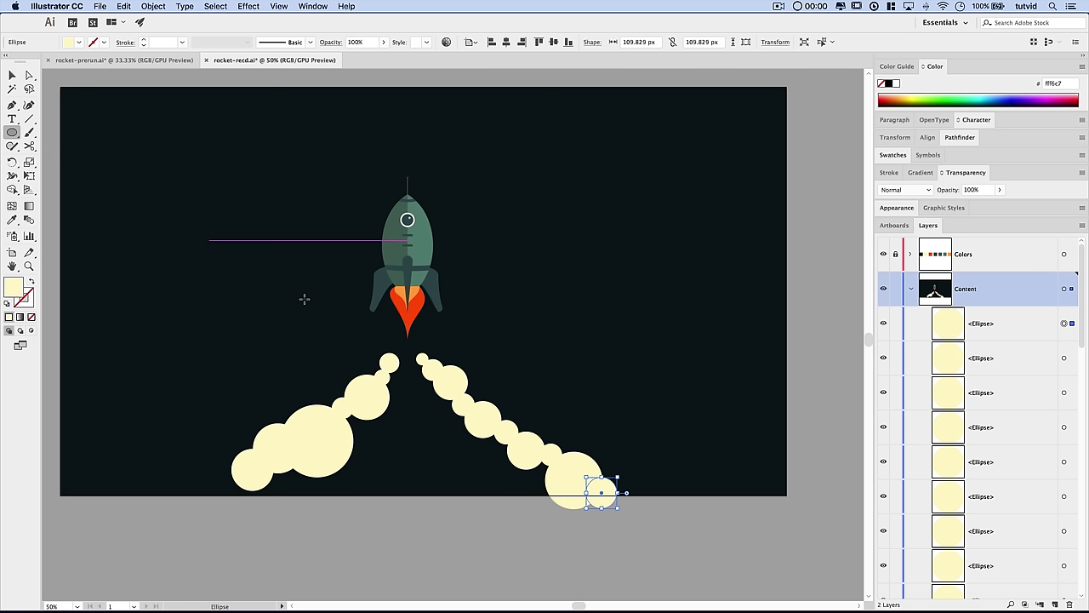
left_click_drag(395, 349, 420, 374)
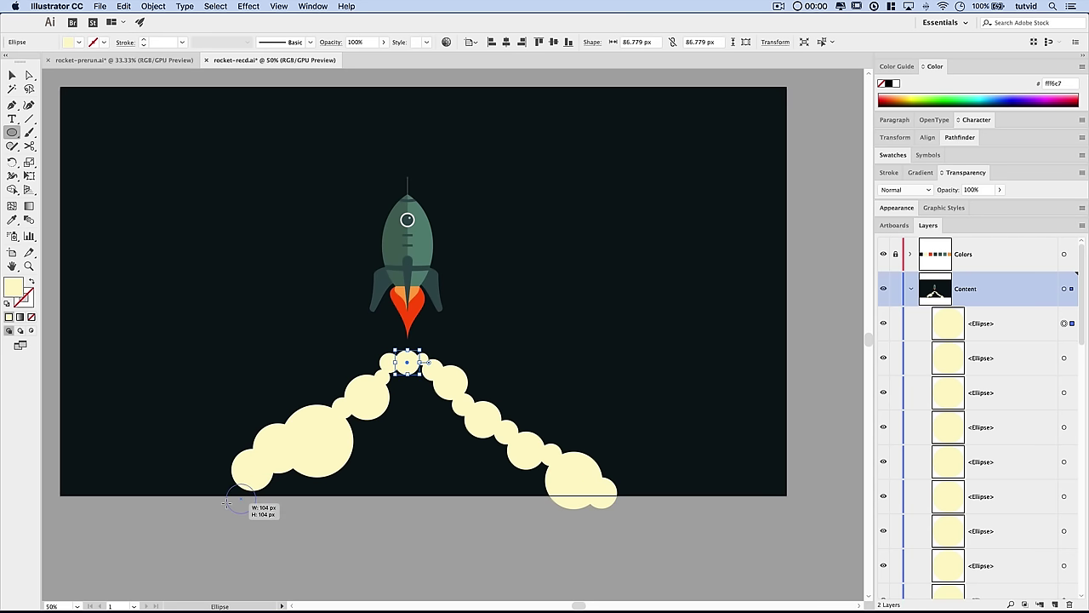
left_click_drag(233, 501, 233, 495)
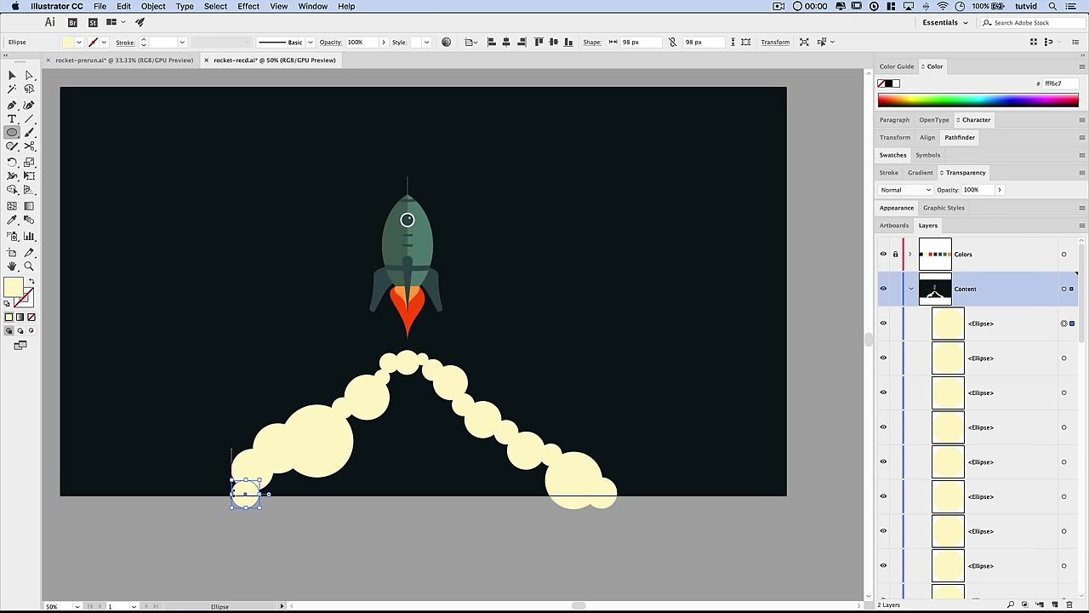
- Draw a closed cream shape with the Pen tool through both circle chains and just below the artboard to fill the smoke cloud's interior
left_click(12, 105)
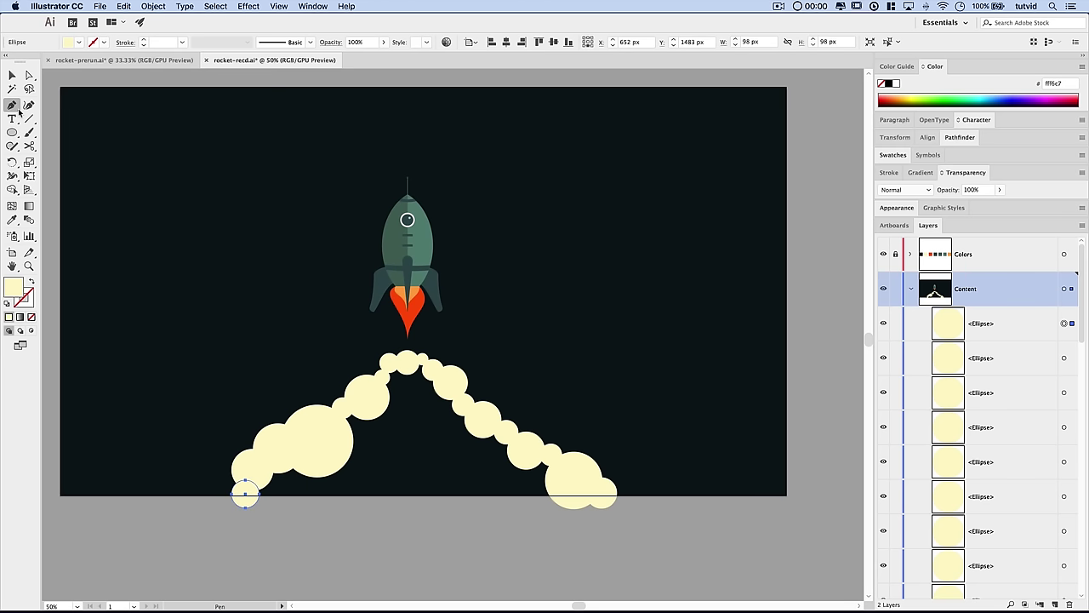
left_click(389, 364)
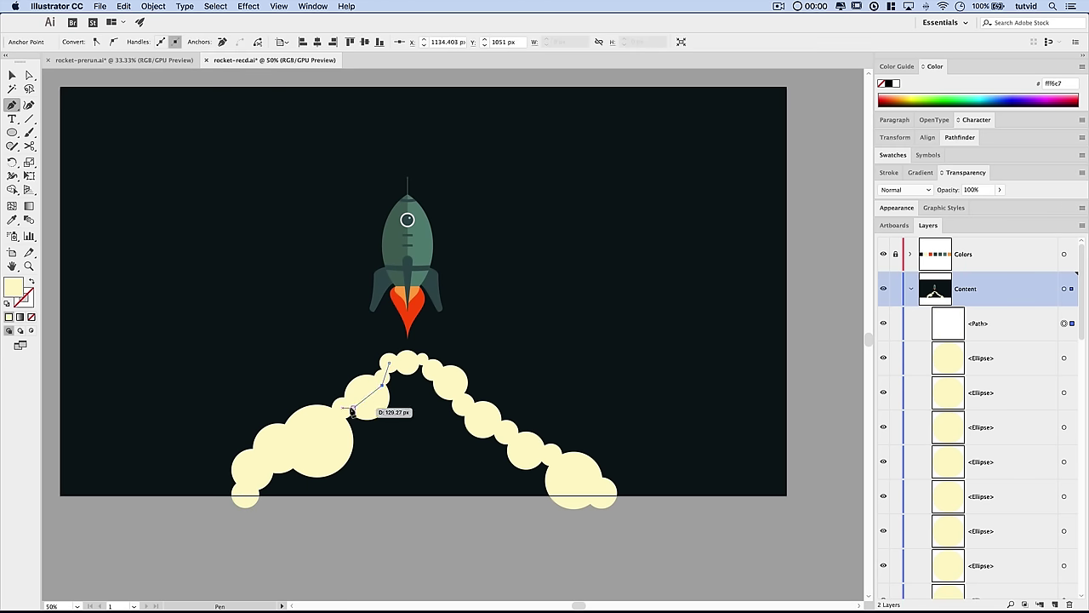
left_click_drag(353, 408, 324, 425)
left_click(319, 423)
left_click(275, 454)
left_click(252, 480)
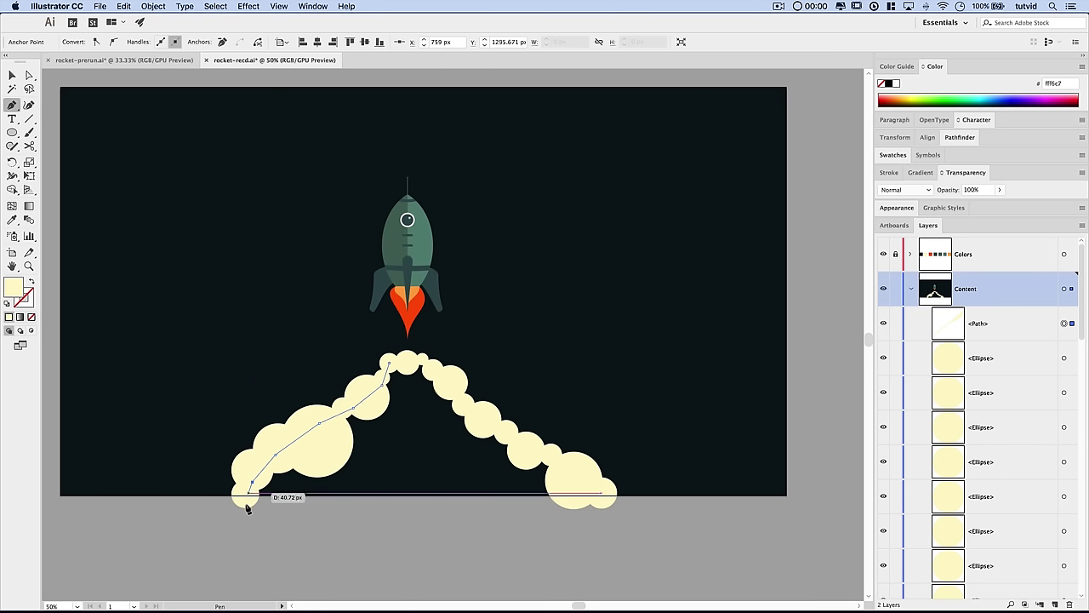
left_click_drag(245, 508, 374, 513)
left_click(438, 508)
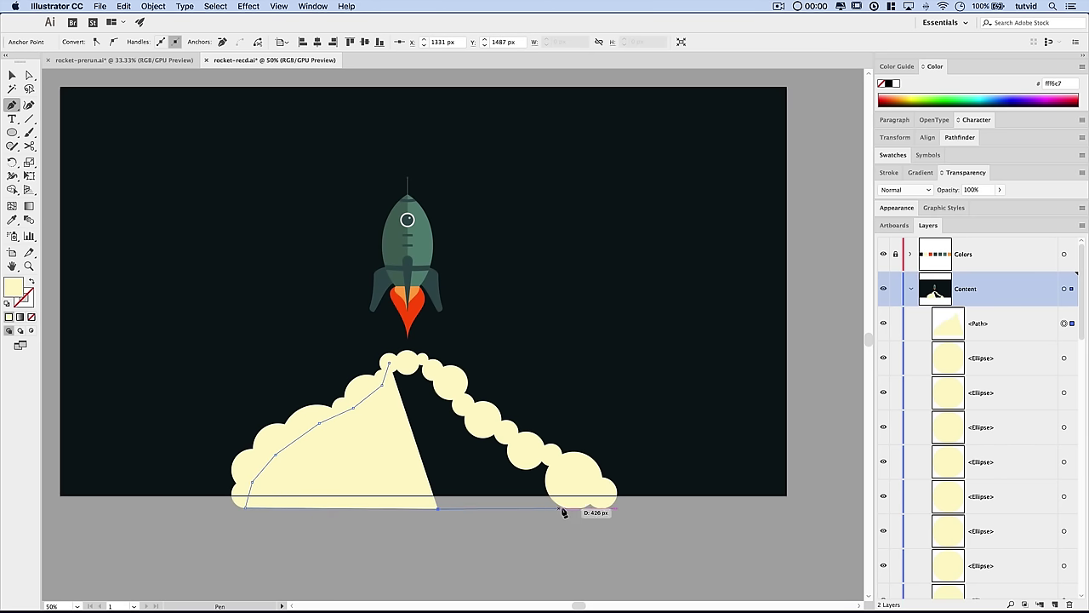
left_click_drag(572, 508, 588, 508)
left_click(585, 492)
left_click(553, 460)
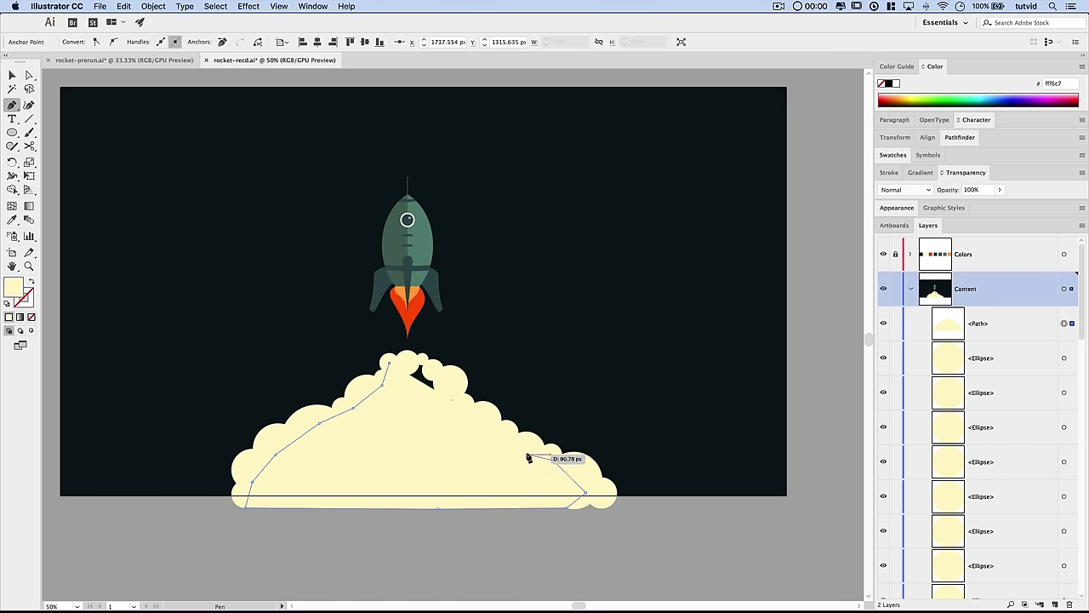
left_click(519, 443)
left_click(451, 393)
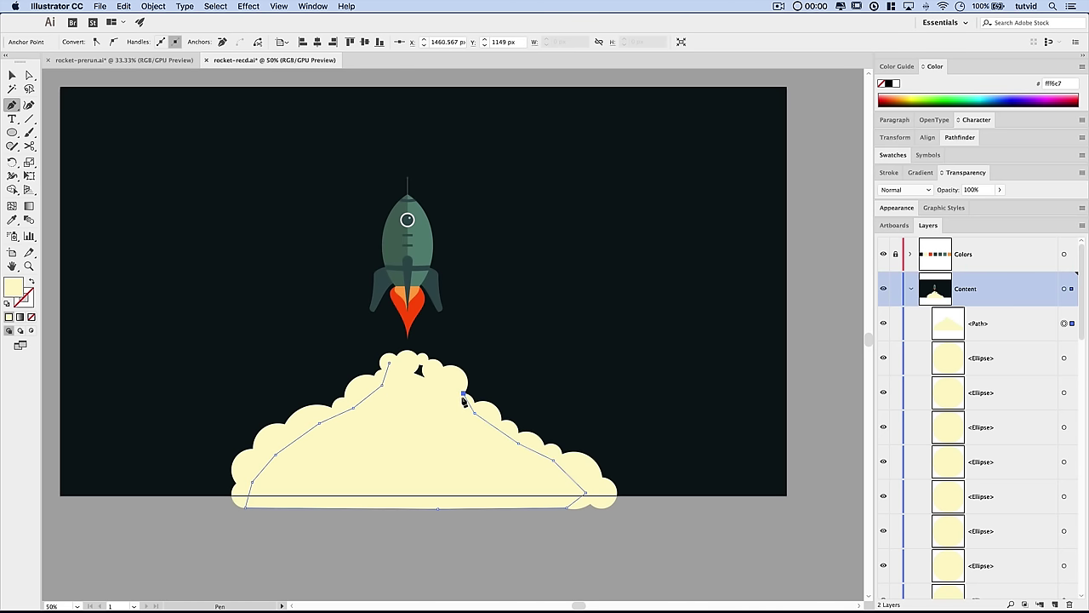
left_click(452, 385)
left_click(416, 361)
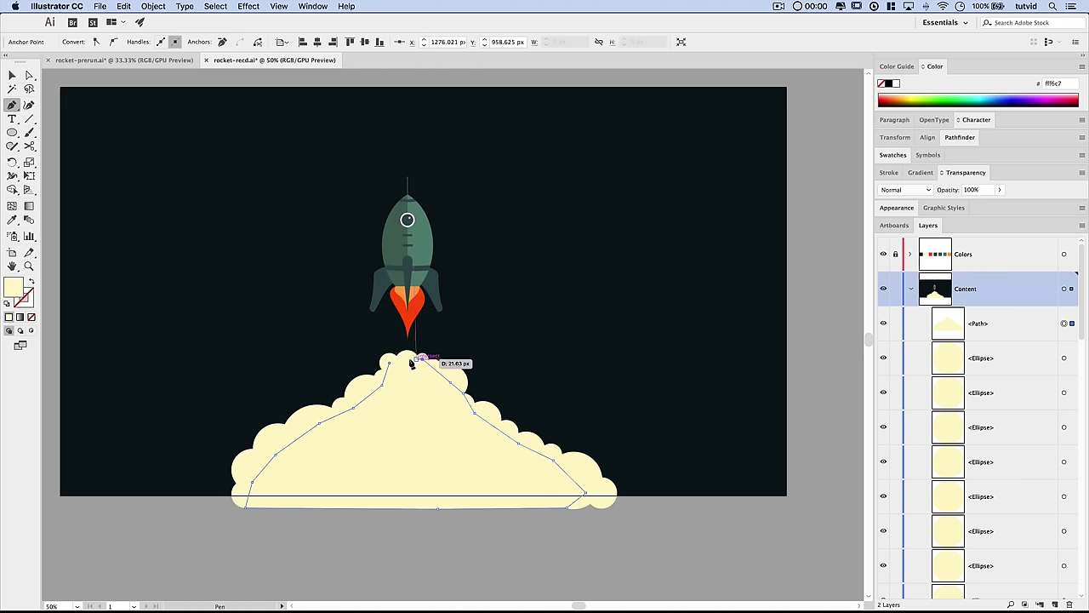
left_click(405, 359)
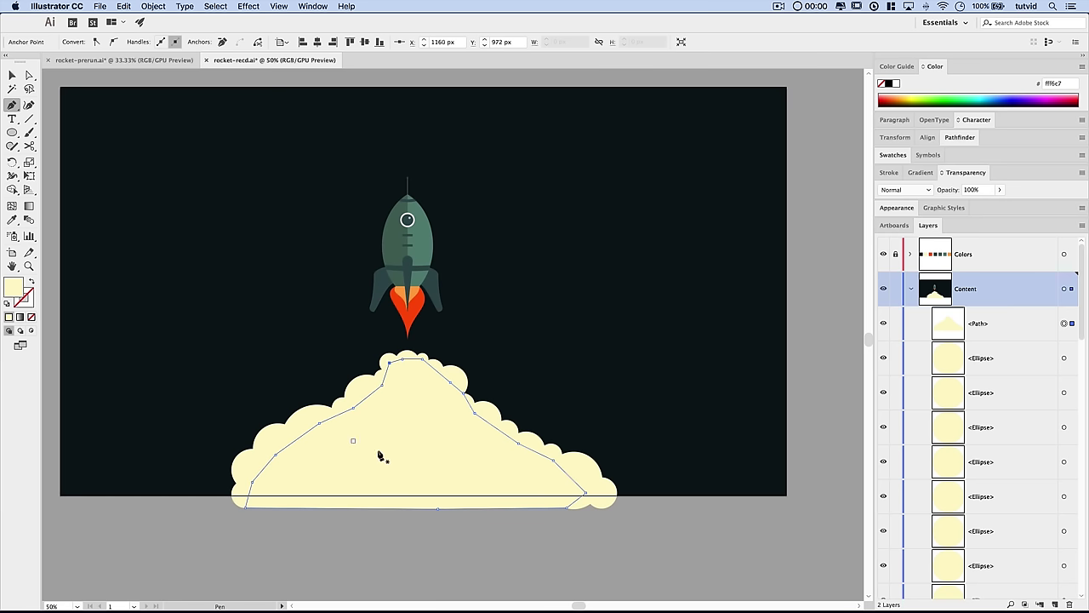
key("v")
left_click(364, 556)
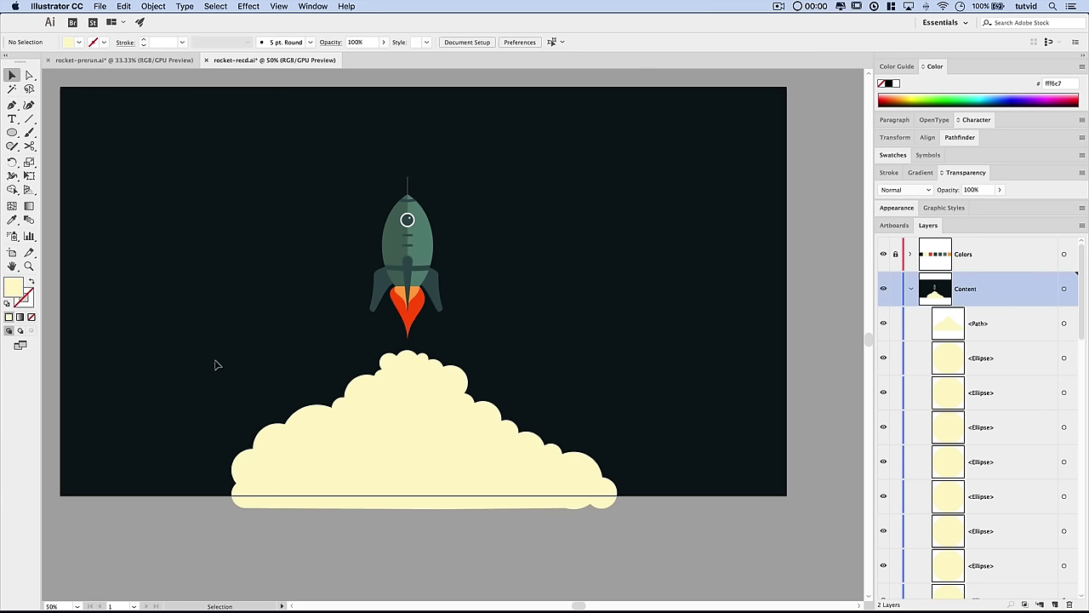
- Combine all the cream circles and the filler shape into one path with Pathfinder Merge, and move the cloud slightly down
left_click_drag(205, 366, 649, 517)
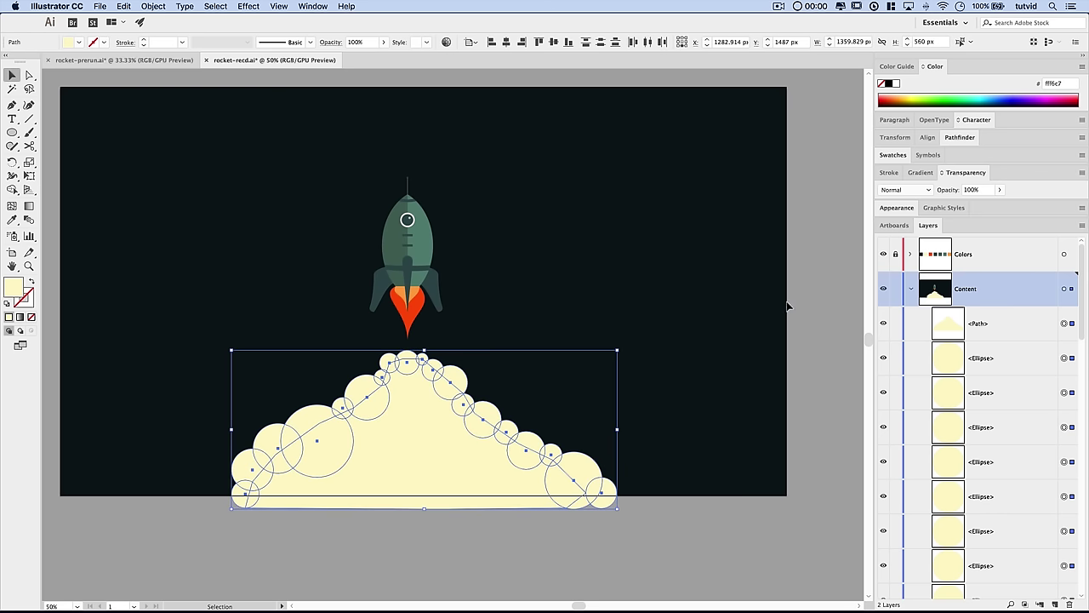
left_click(962, 139)
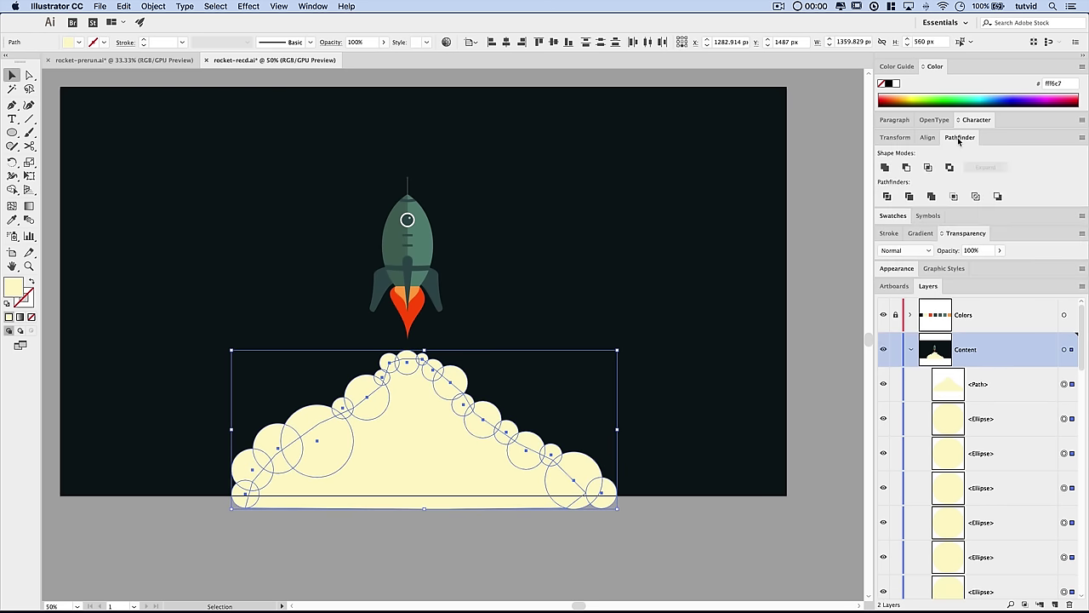
left_click(930, 198)
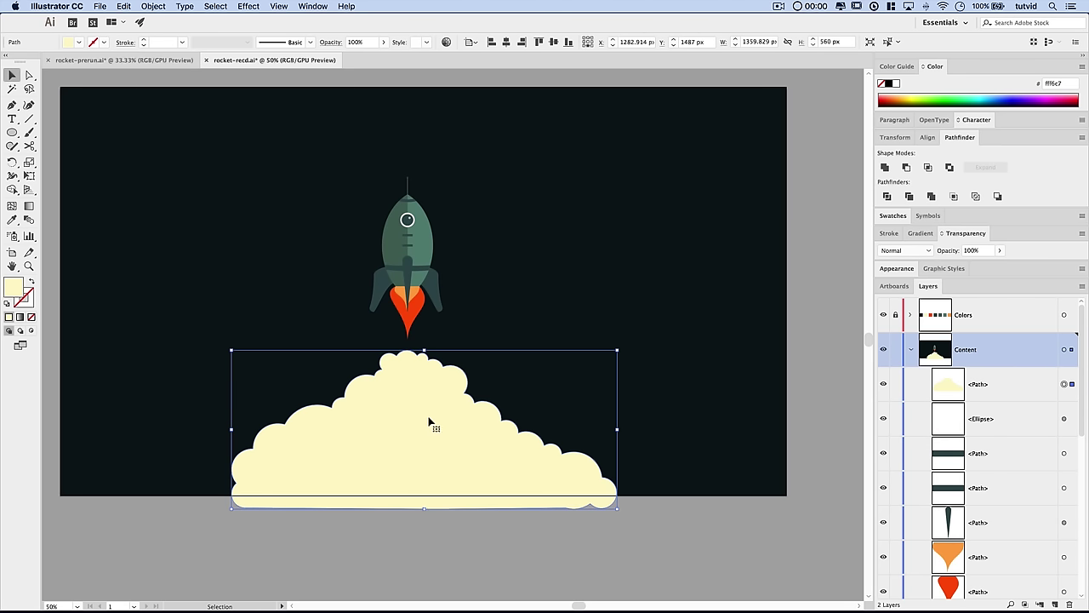
left_click_drag(417, 432, 416, 452)
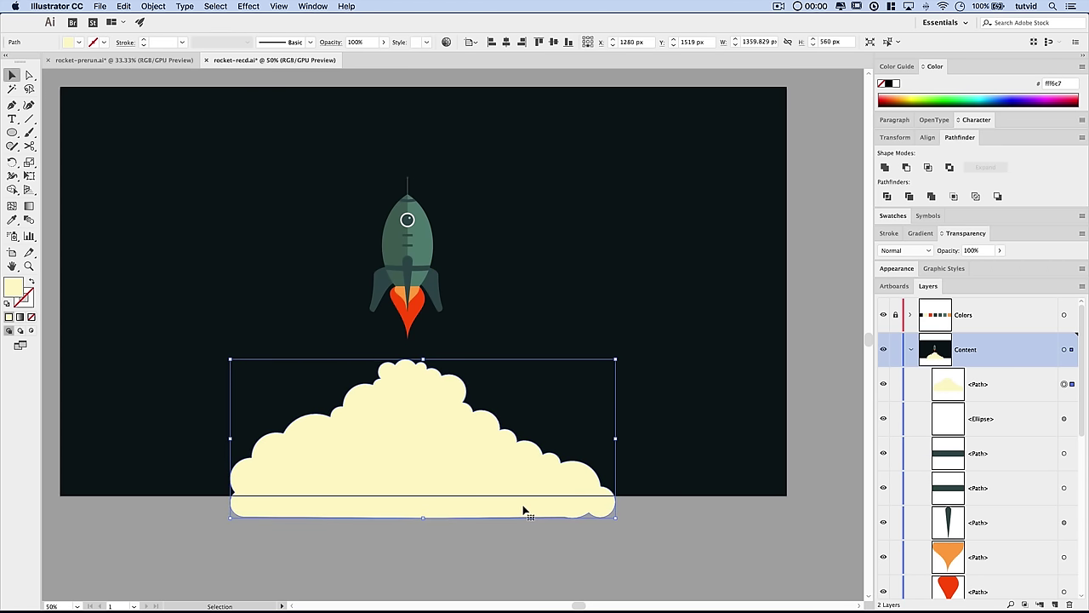
left_click(495, 531)
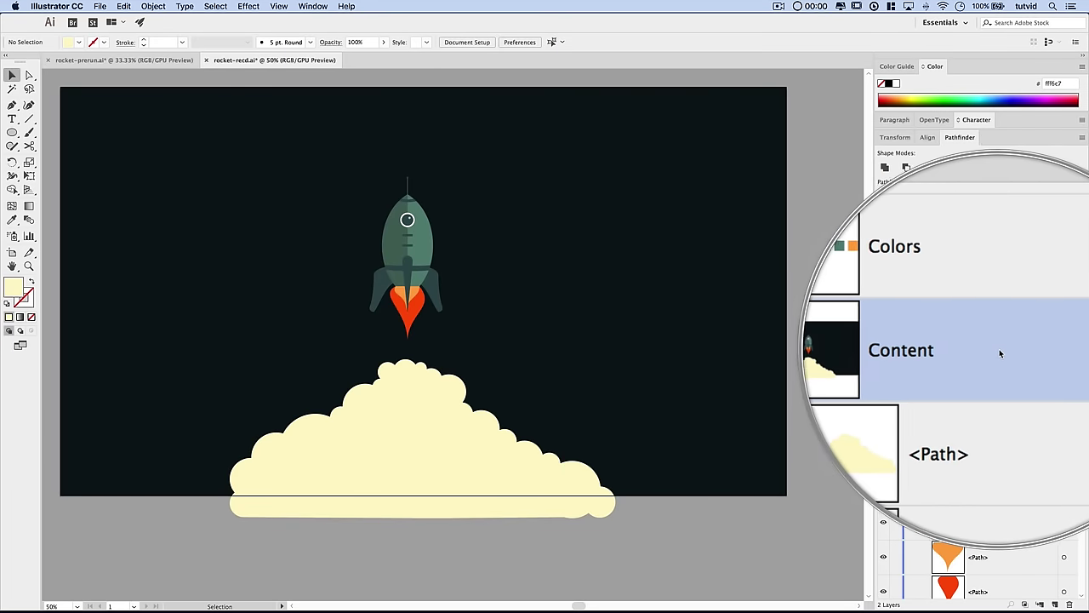
- Unlock and copy the dark background rectangle at the end of the Content layer, and lock it again
scroll(1016, 365, "down", 10)
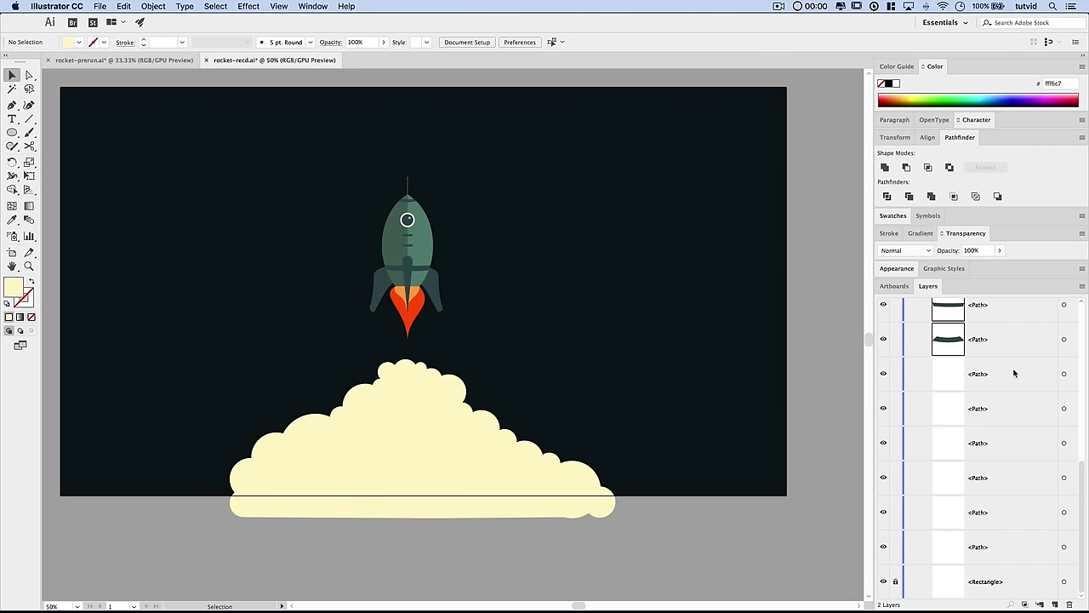
left_click(1064, 582)
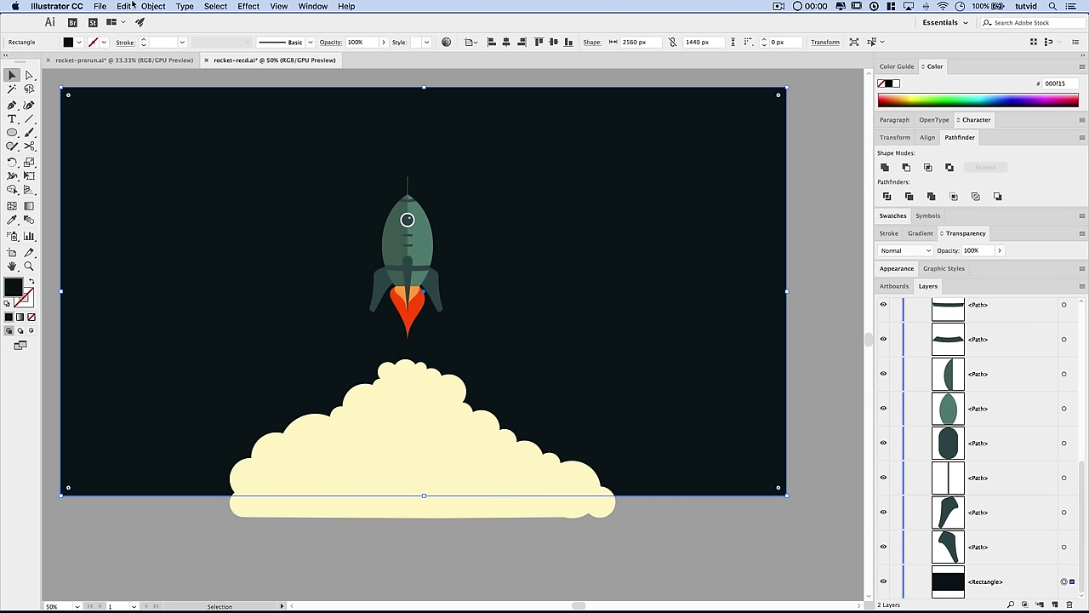
left_click(126, 6)
left_click(144, 61)
left_click(896, 582)
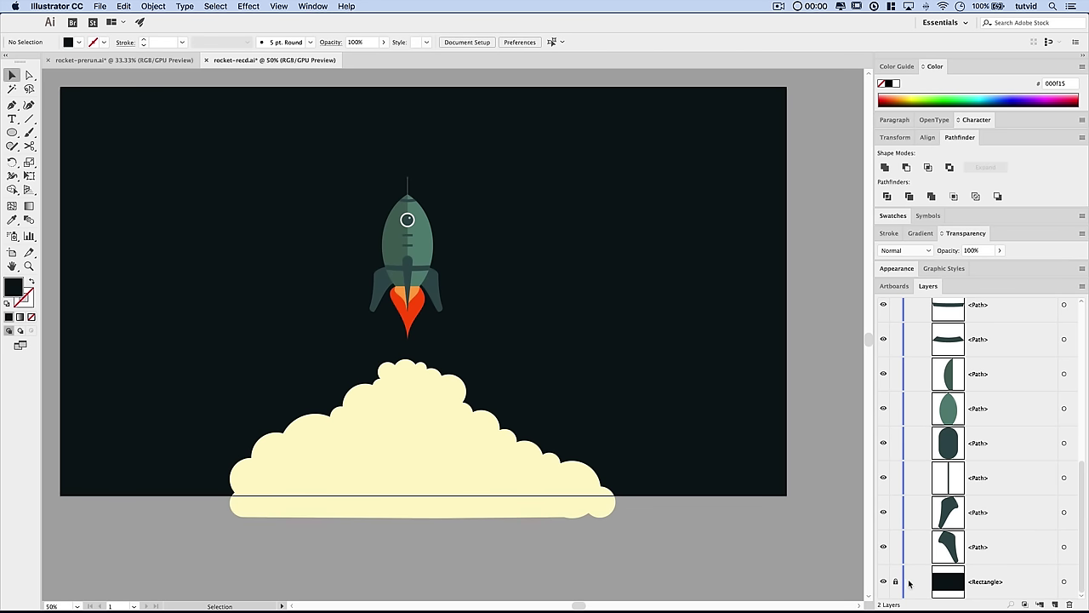
scroll(996, 456, "up", 10)
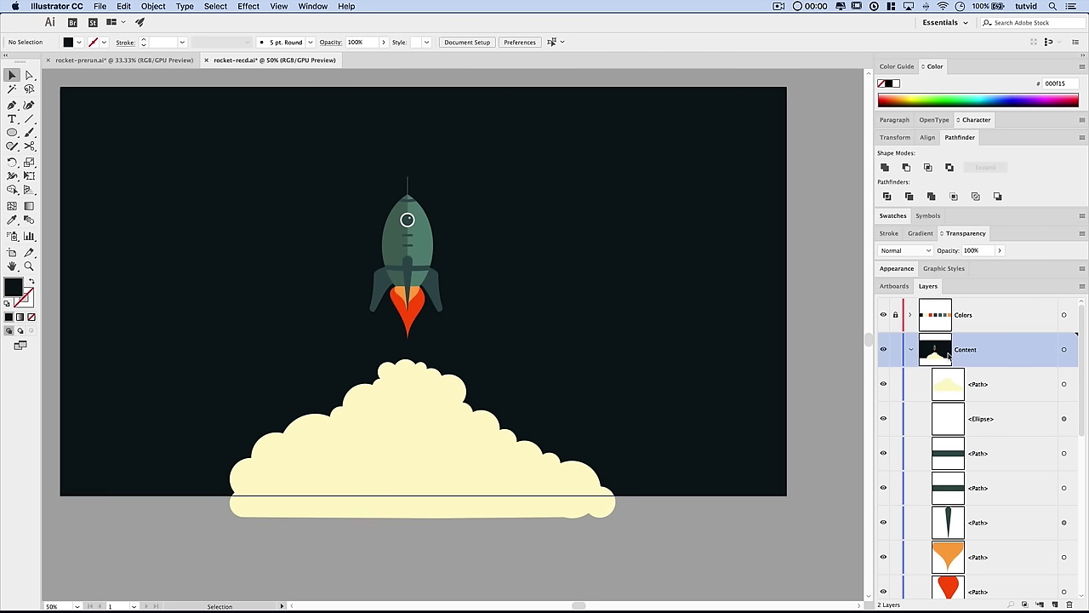
- Create an opacity mask on the whole Content layer and paste the copied background rectangle in place inside the mask
left_click(1064, 350)
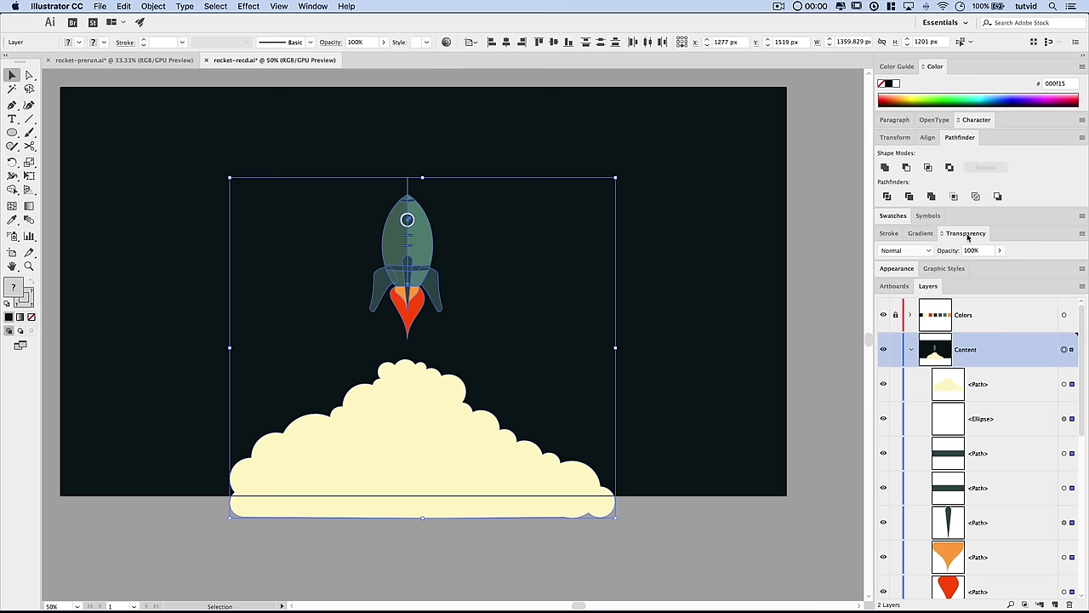
left_click(966, 233)
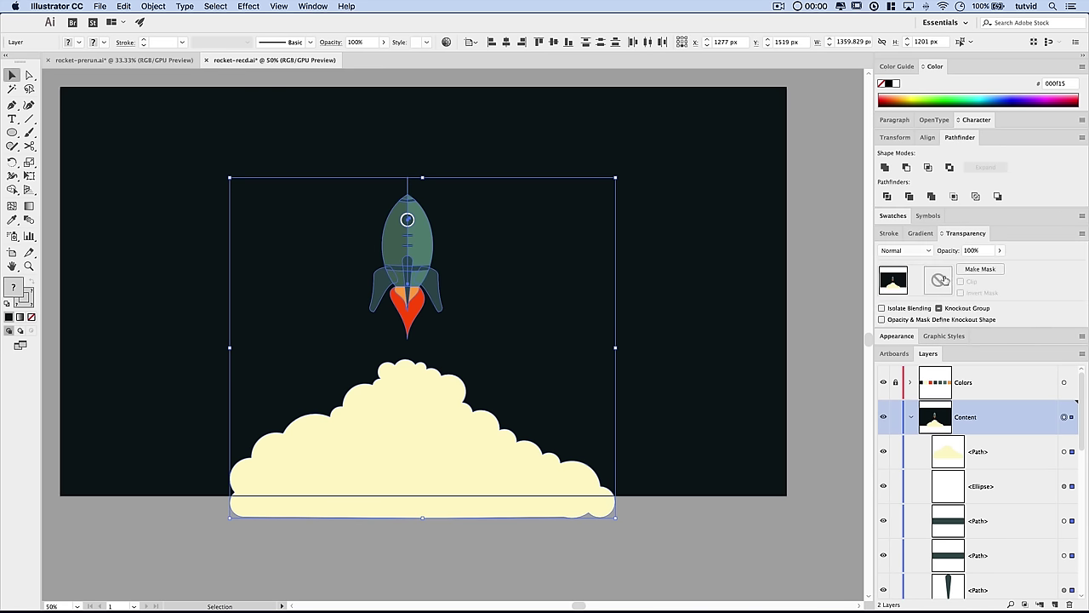
left_click(937, 280)
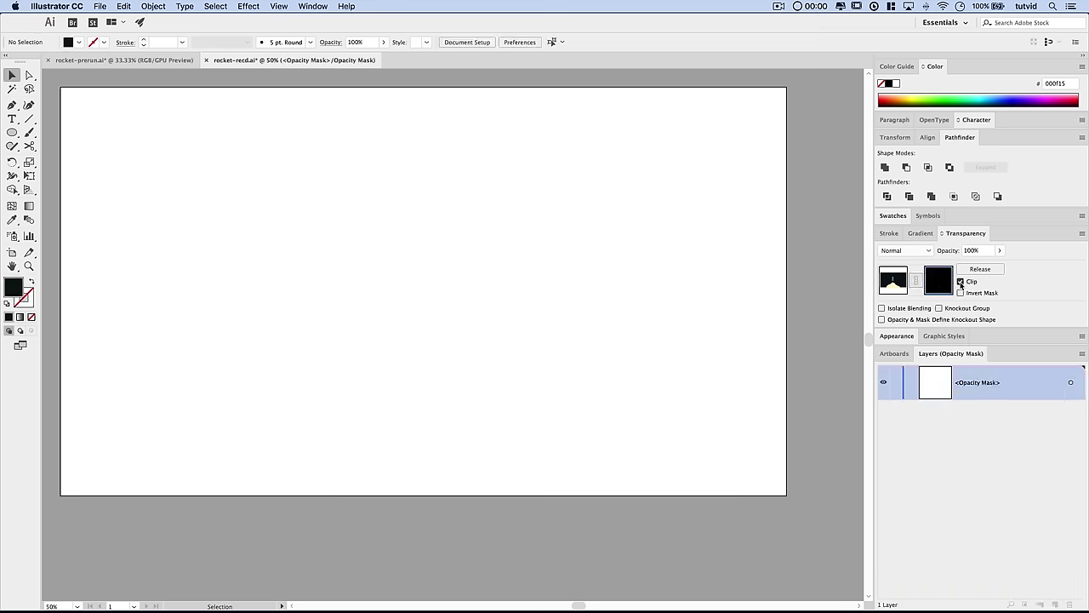
left_click(136, 8)
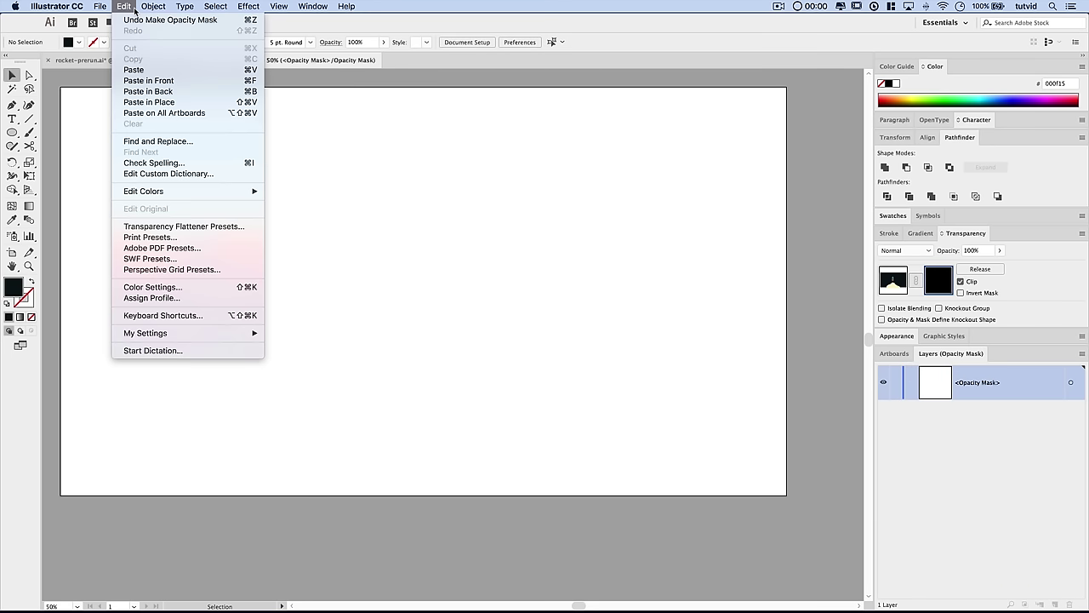
left_click(149, 75)
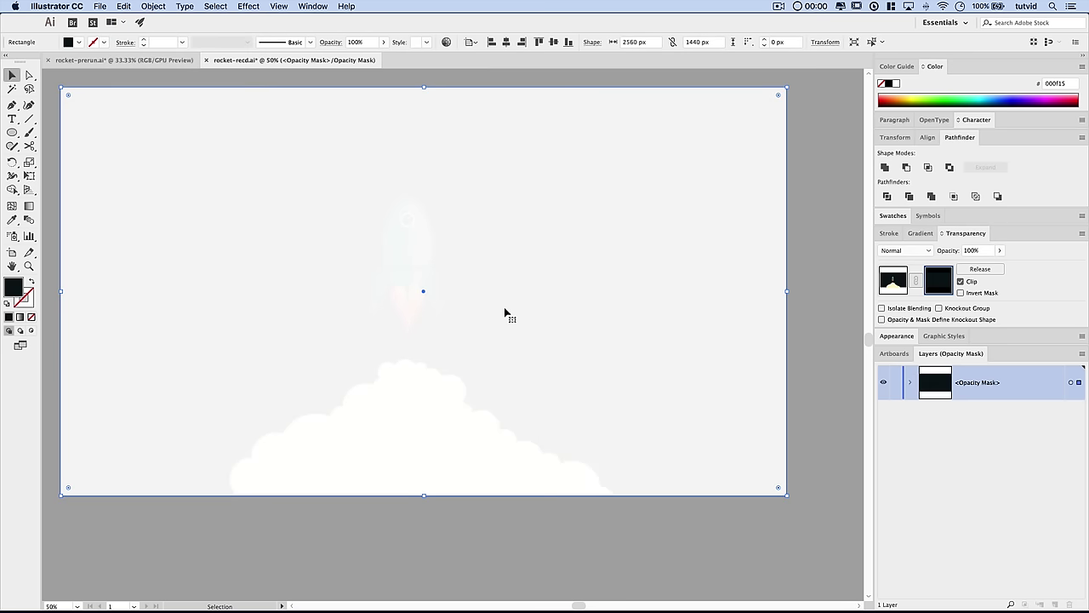
- Fill the mask rectangle with white (ffffff), return from the mask to the artwork and deselect everything
double_click(15, 291)
left_click(479, 176)
left_click(415, 168)
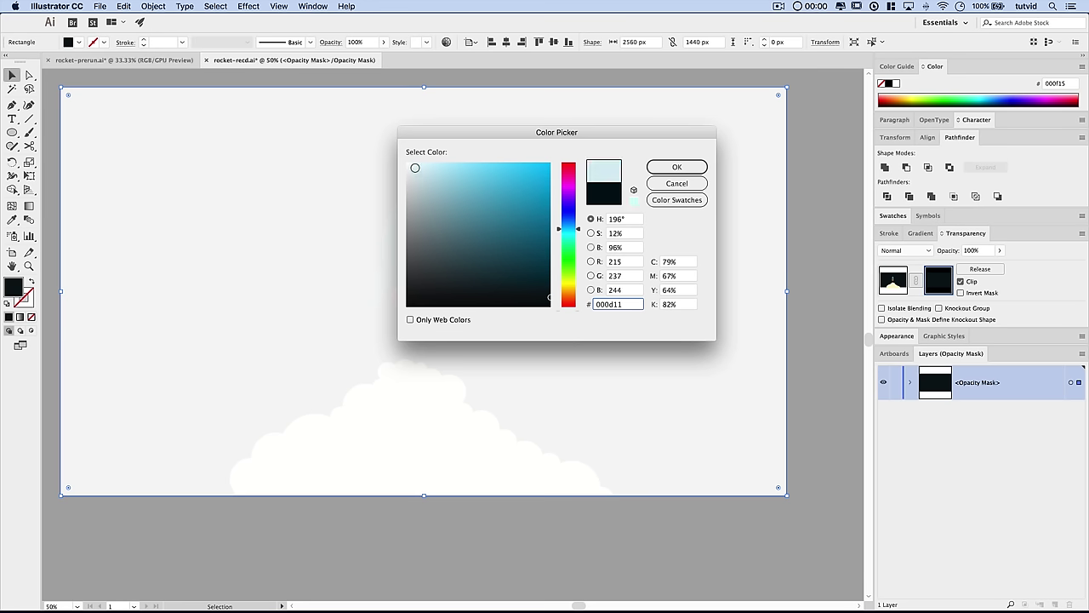
left_click(406, 162)
left_click(676, 167)
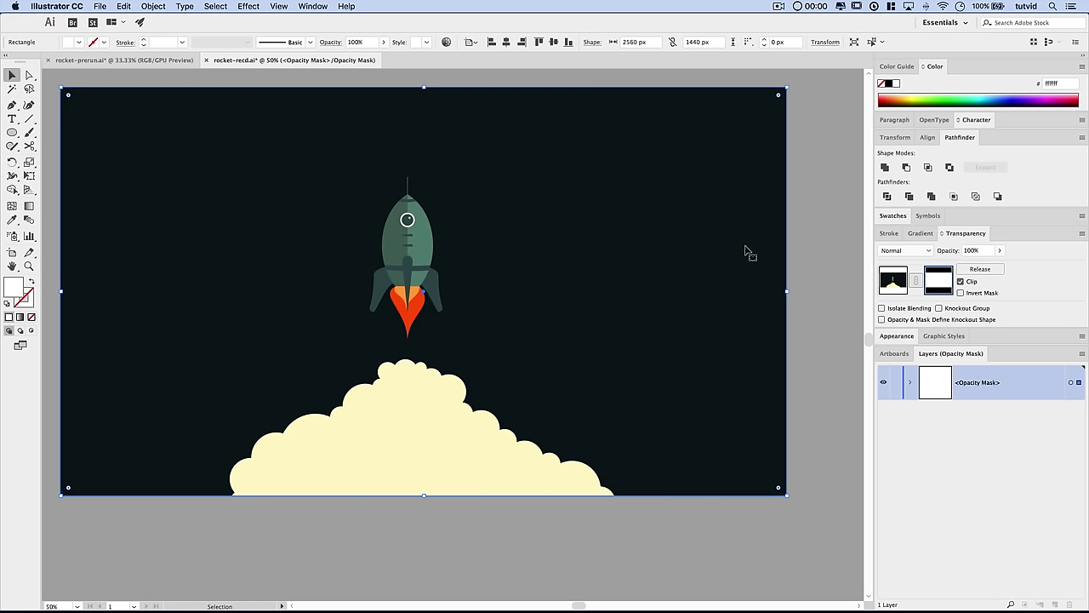
left_click(895, 283)
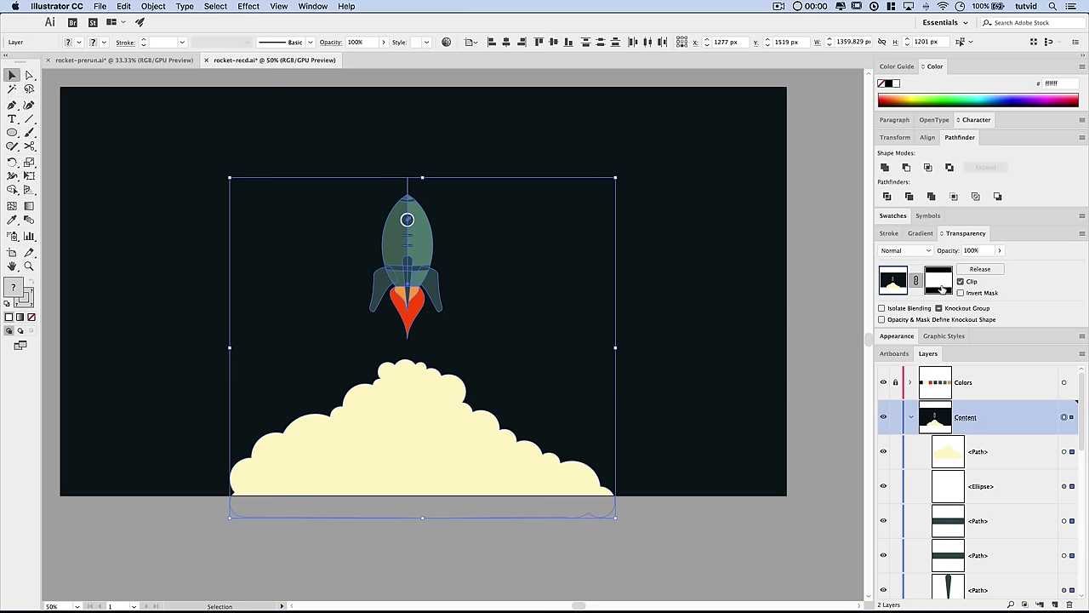
left_click(1003, 452)
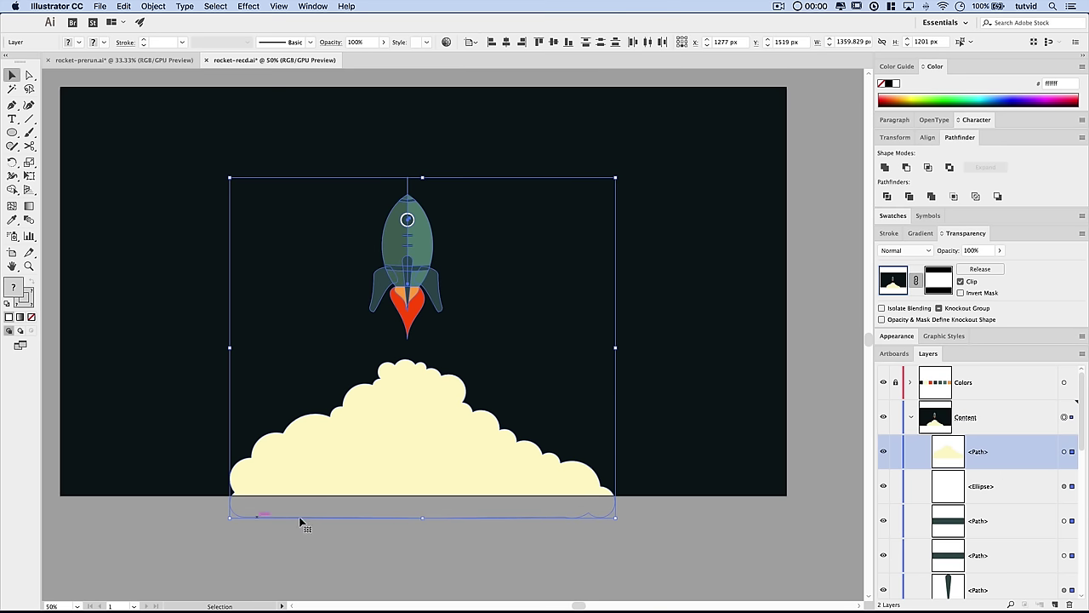
left_click(532, 531)
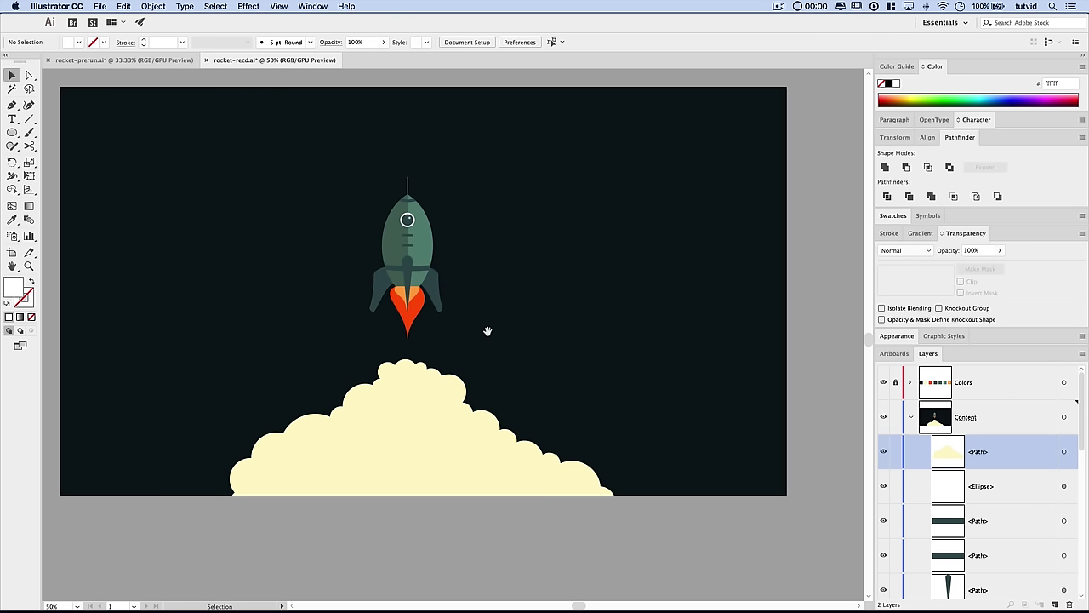
- Draw a row of overlapping white circles along the cloud's base, the largest about 278 px and the last about 78 px across
left_click_drag(486, 331, 507, 355)
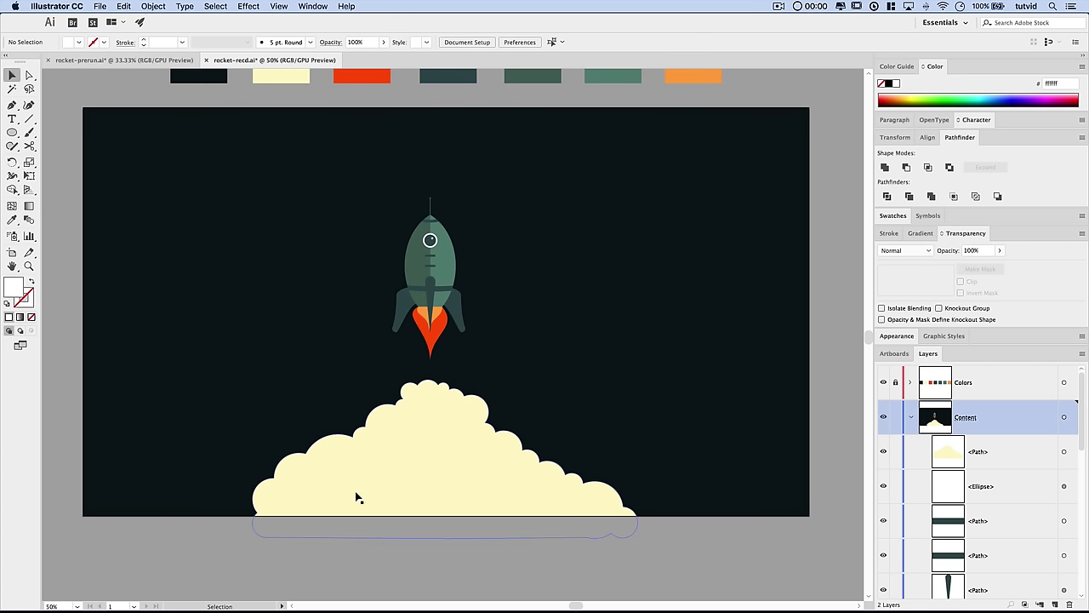
left_click(12, 133)
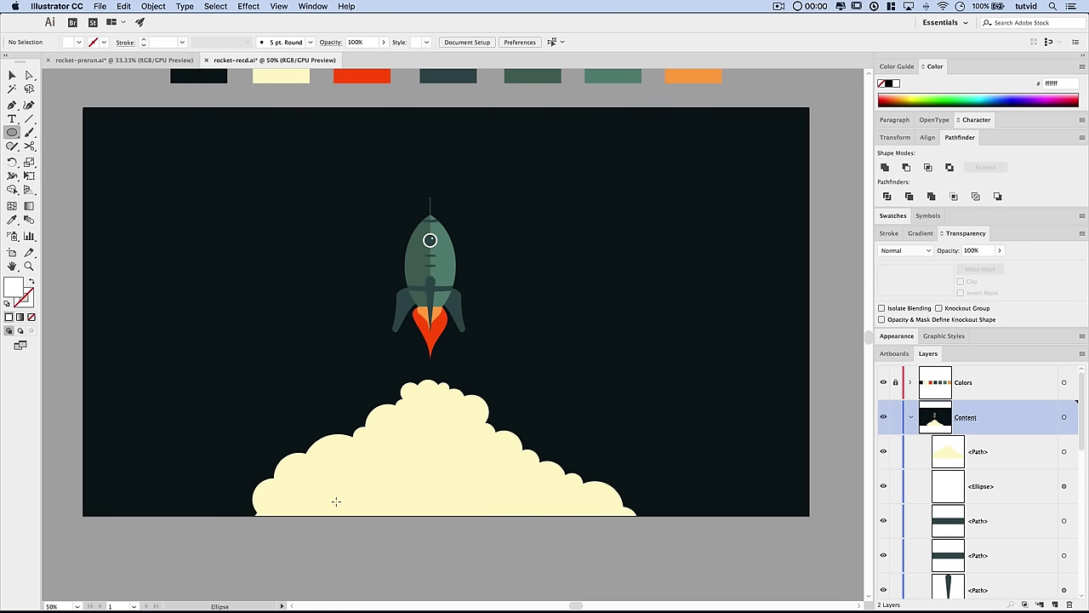
left_click_drag(326, 500, 408, 554)
mouse_move(451, 514)
left_mouse_down()
mouse_move(439, 523)
mouse_move(434, 495)
mouse_move(460, 526)
left_mouse_up()
left_click_drag(461, 476, 536, 527)
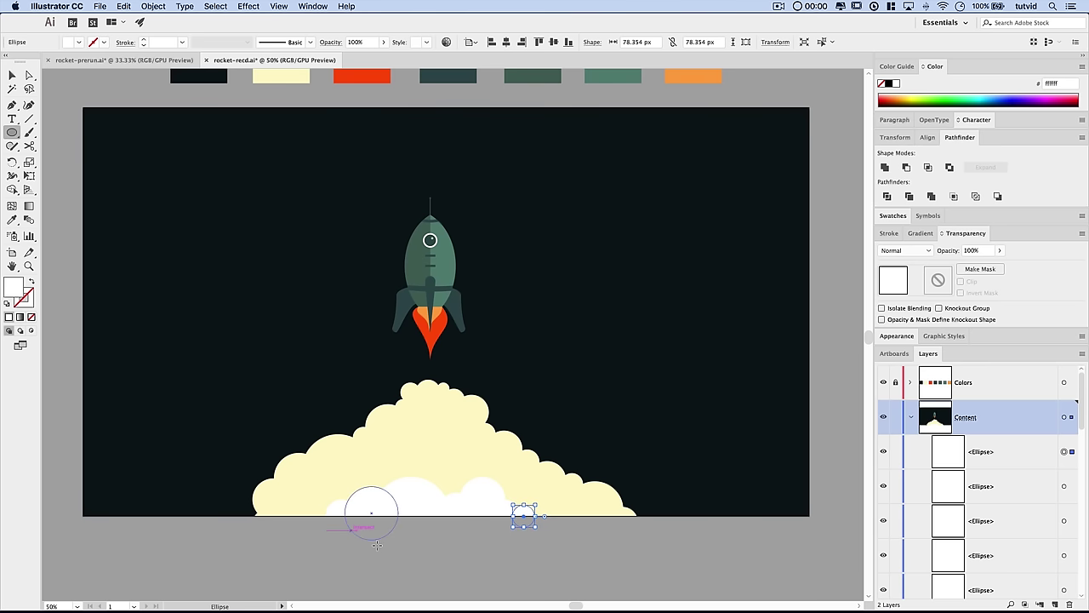
- Select all the white circles without the cream cloud and combine them into one path with Pathfinder Merge
key("v")
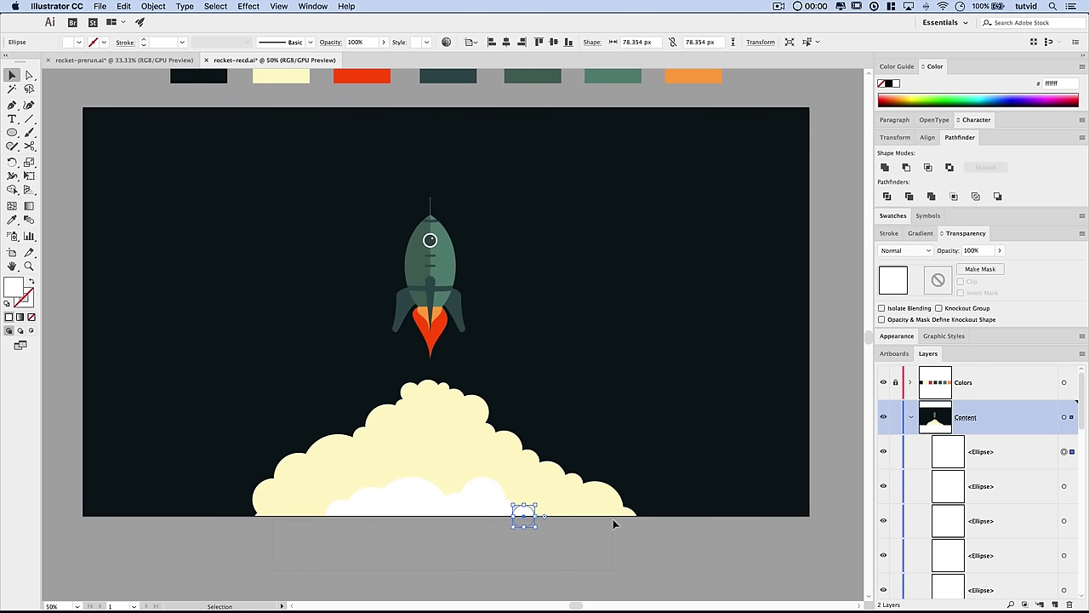
left_click_drag(615, 523, 428, 525)
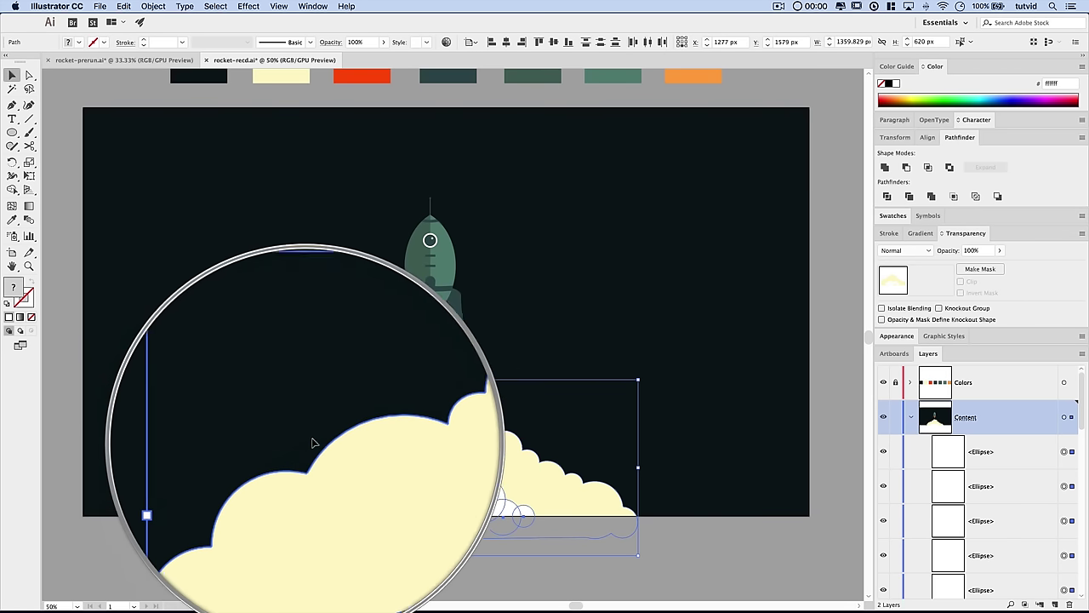
left_click(434, 438, "shift")
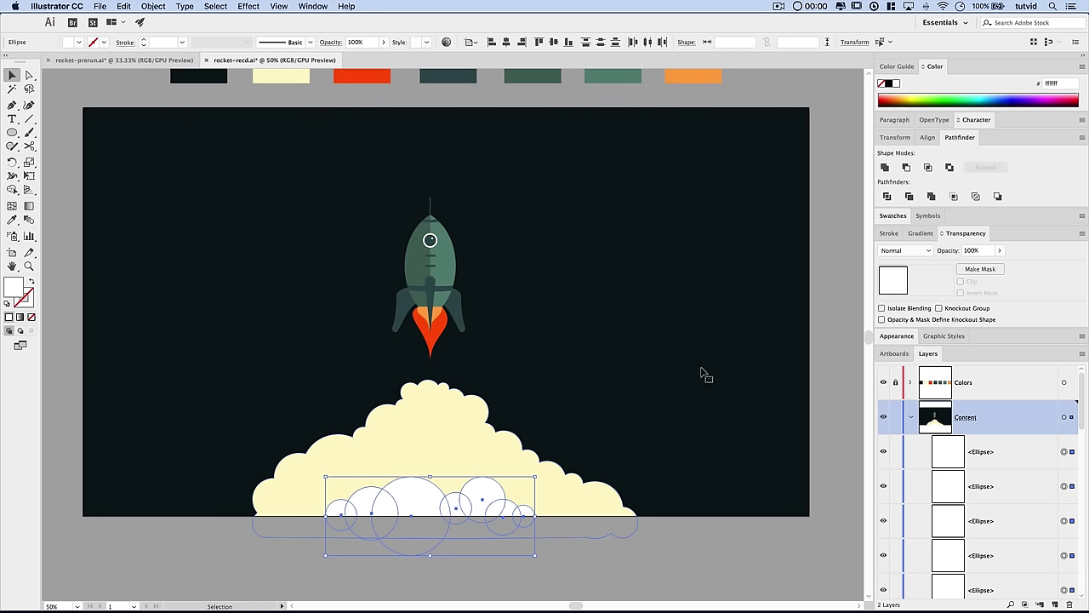
left_click(932, 197)
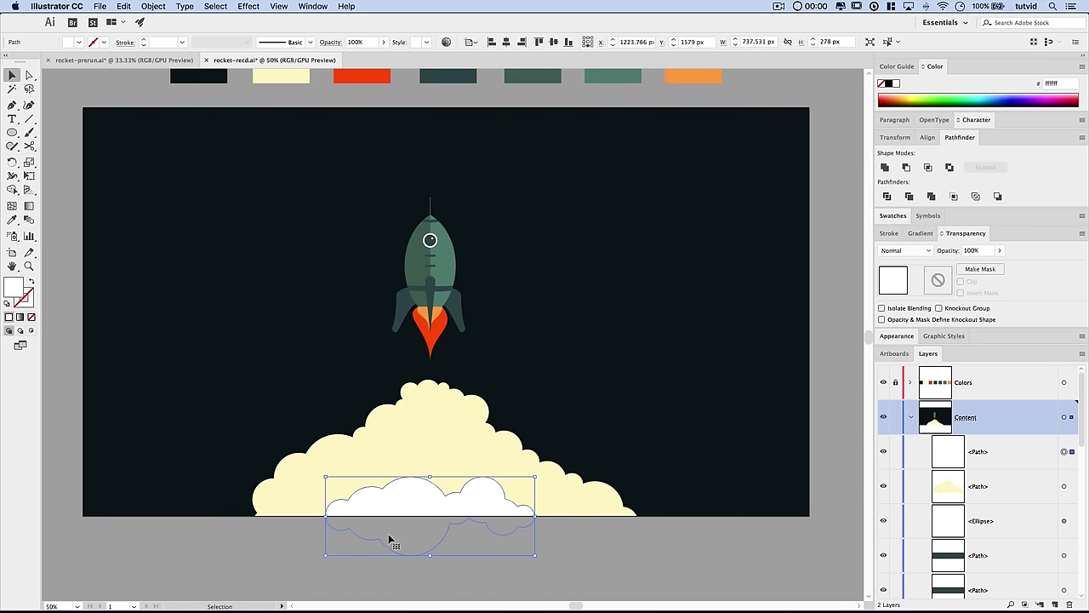
- Recolor the merged white cloud with the orange swatch (ffa440) using the Eyedropper, and deselect it
scroll(545, 281, "up", 3)
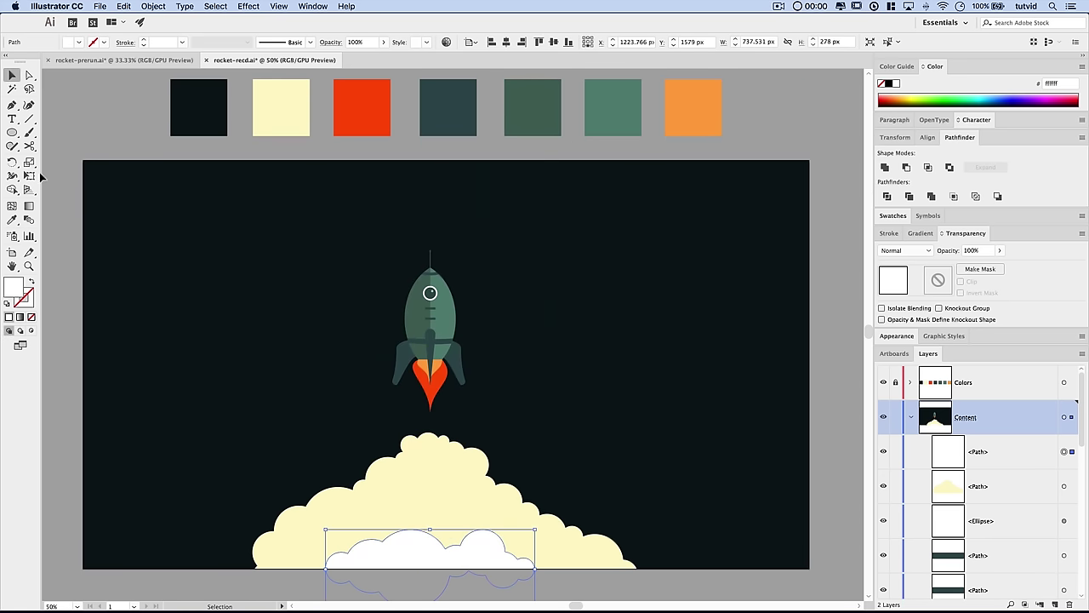
left_click(10, 221)
left_click(693, 103)
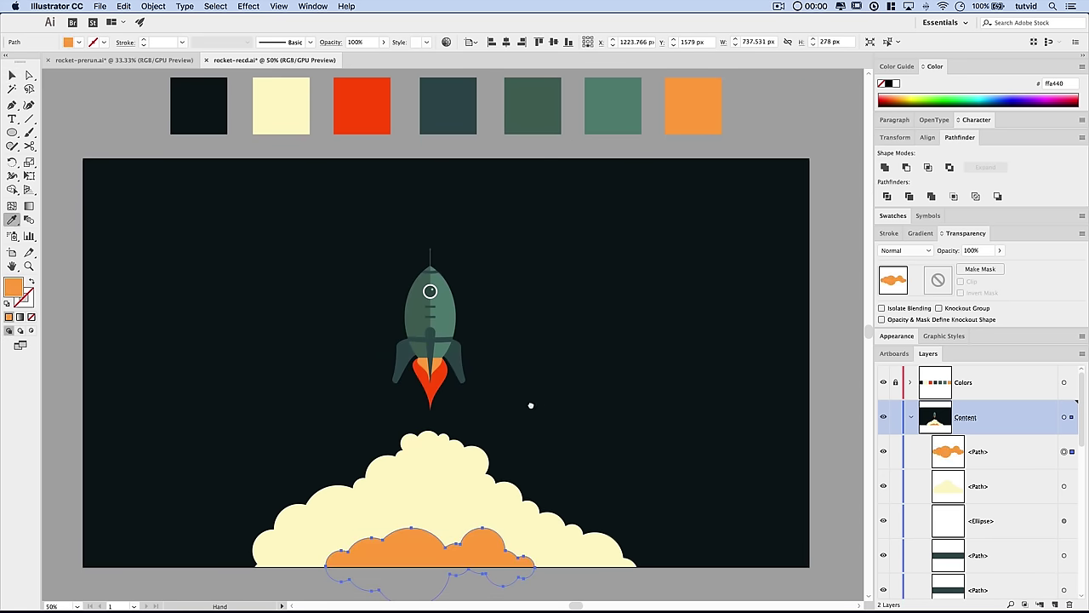
scroll(537, 409, "down", 5)
key("v")
left_click(528, 567)
scroll(462, 428, "up", 1)
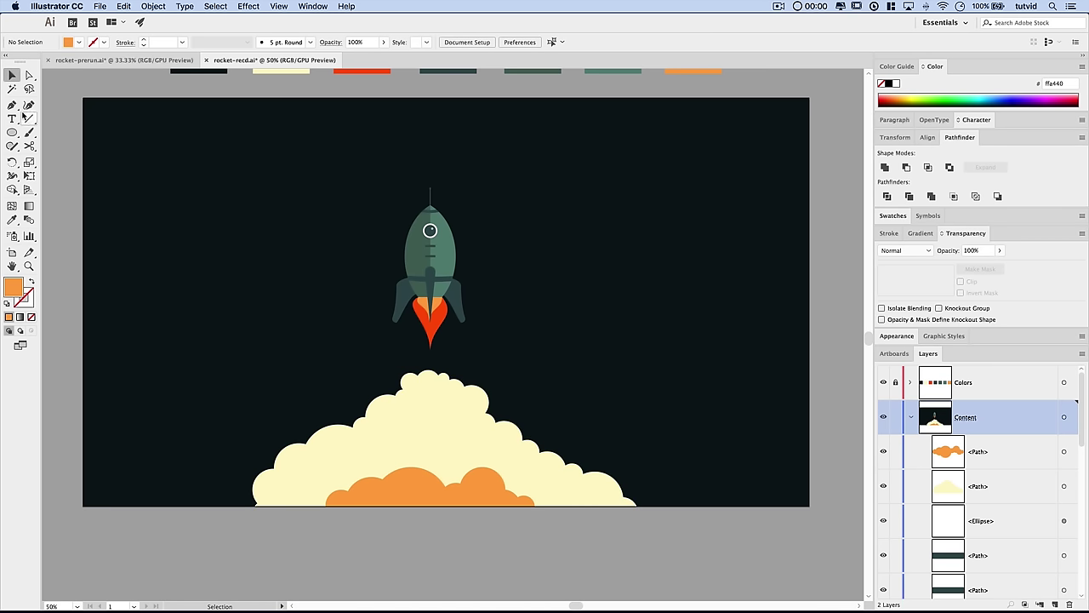
- Draw a closed rectangle about 84 by 312 px with the Pen tool from the inner flame's upper corners straight down into the smoke cloud
left_click(12, 106)
key("super+equal")
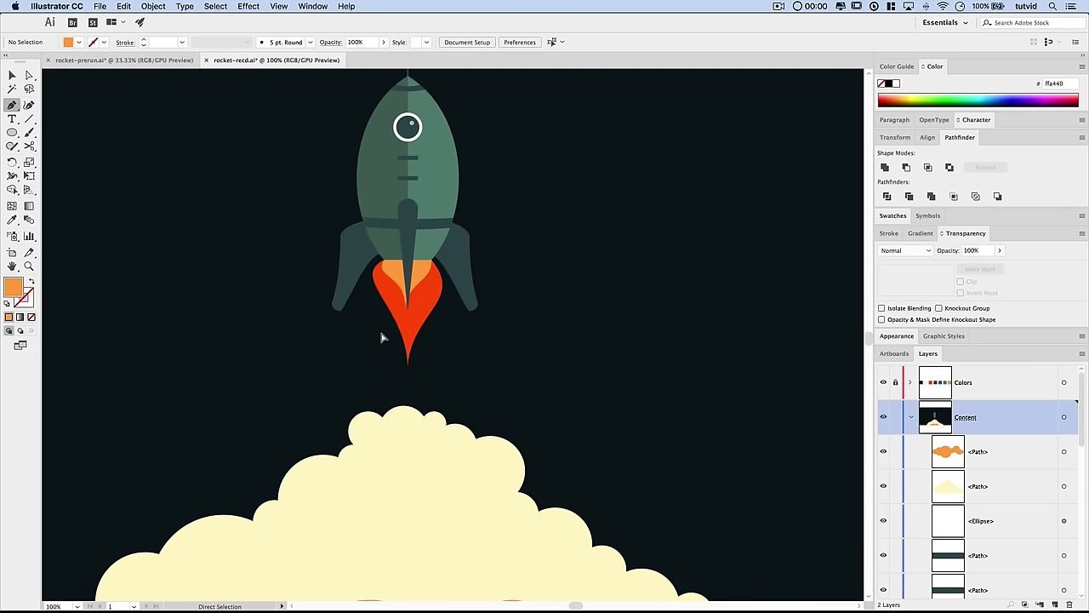
scroll(386, 323, "down", 1)
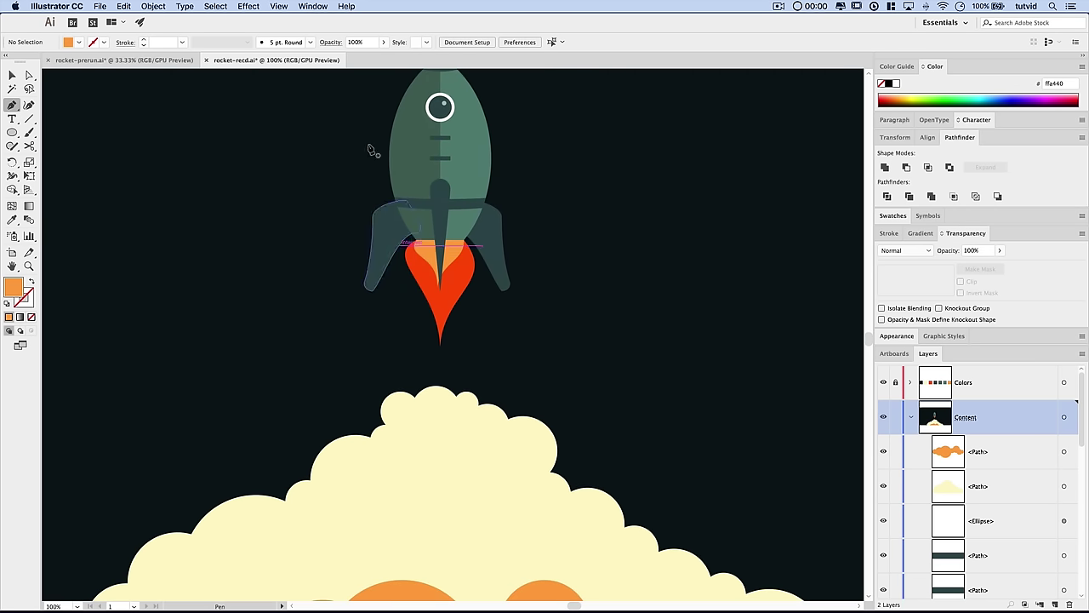
left_click(279, 7)
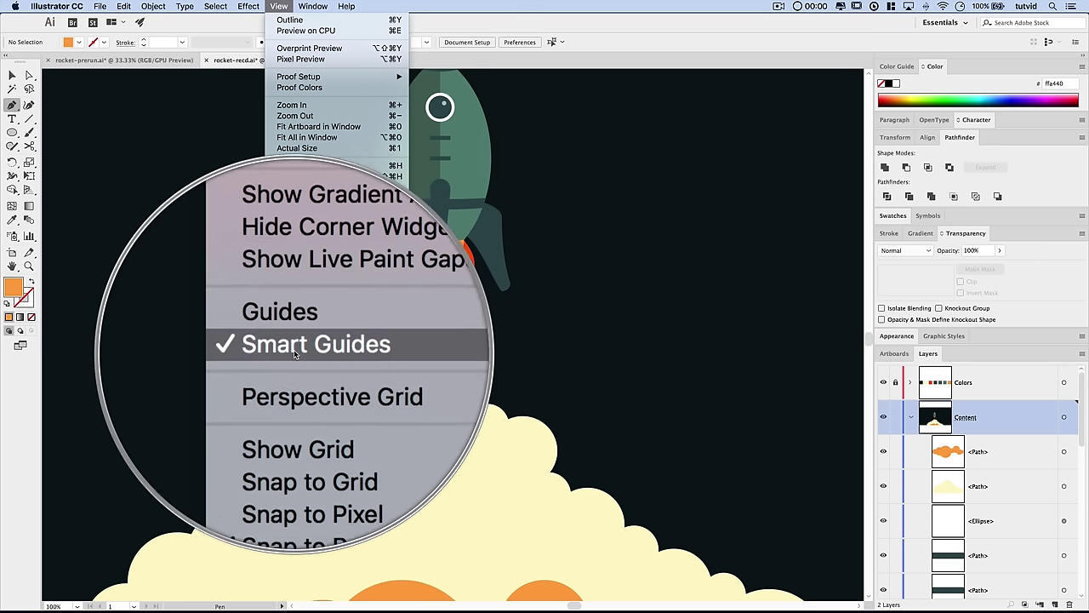
left_click(280, 7)
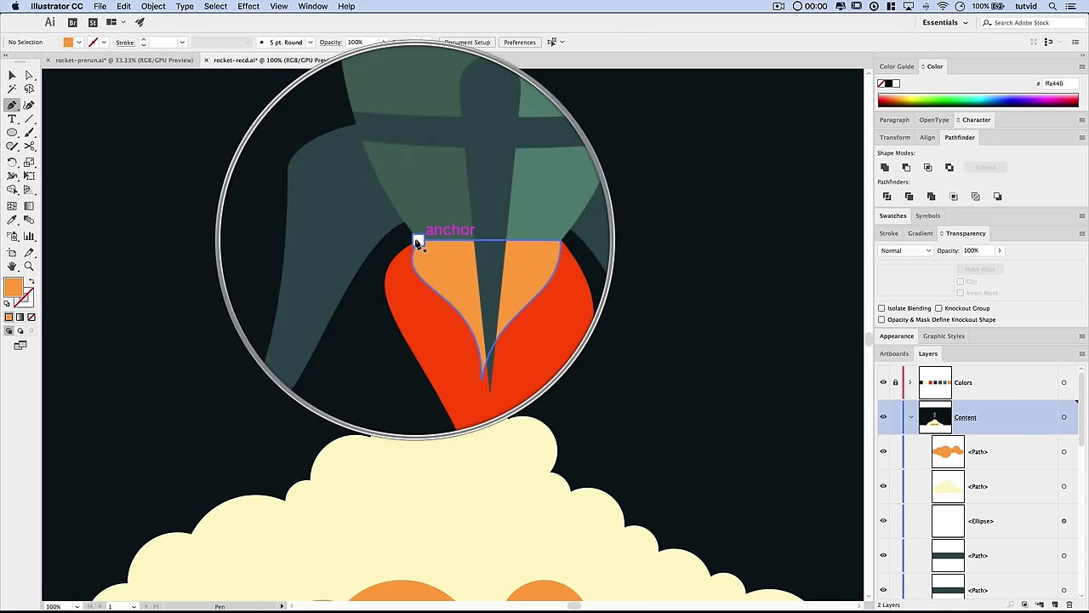
left_click(416, 243)
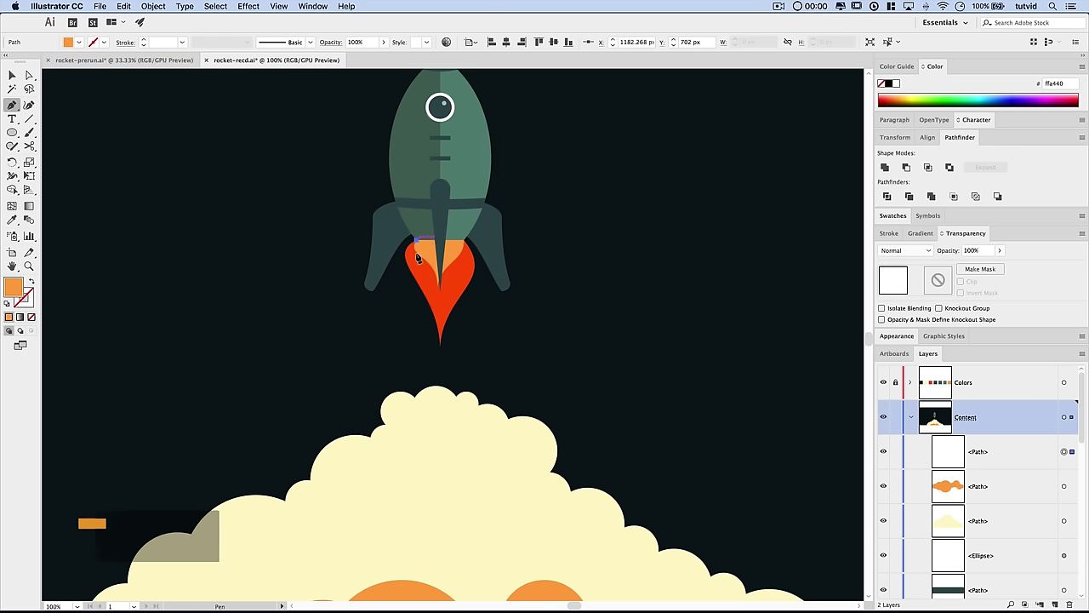
left_click(416, 417)
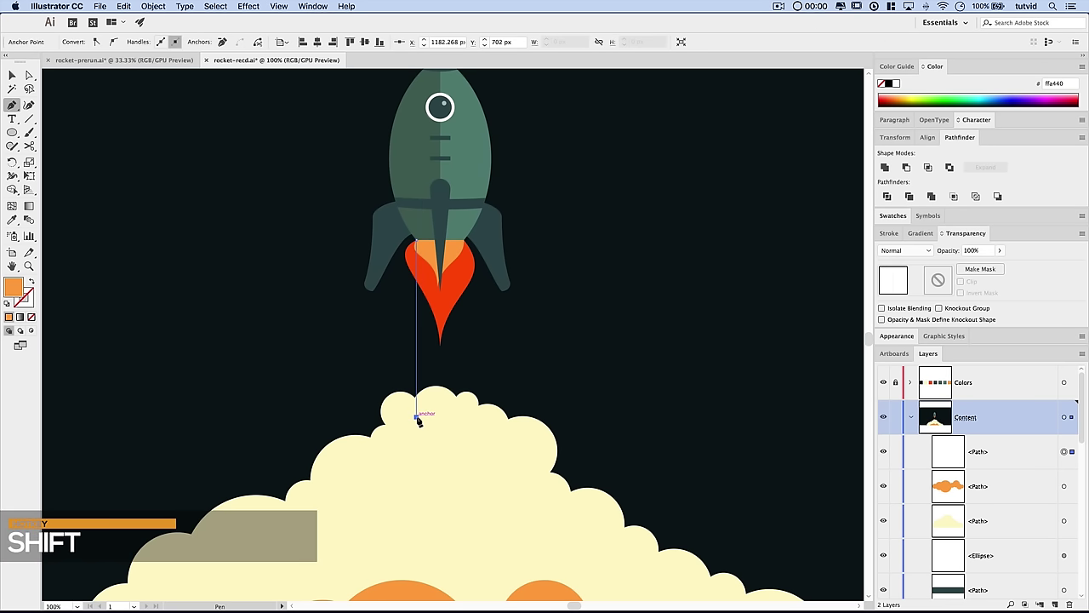
left_click(466, 416)
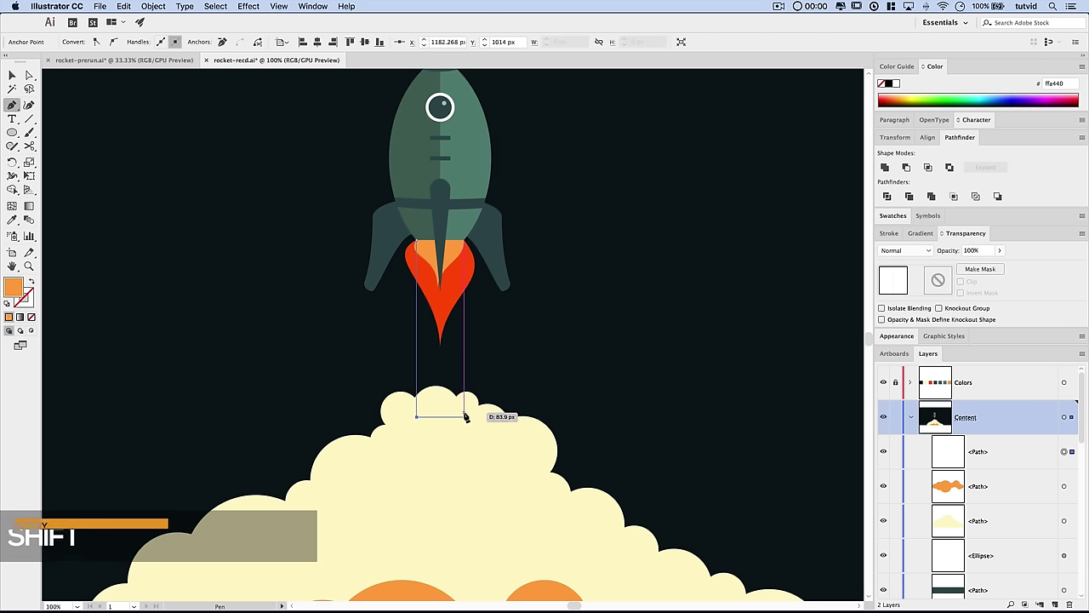
left_click(465, 242)
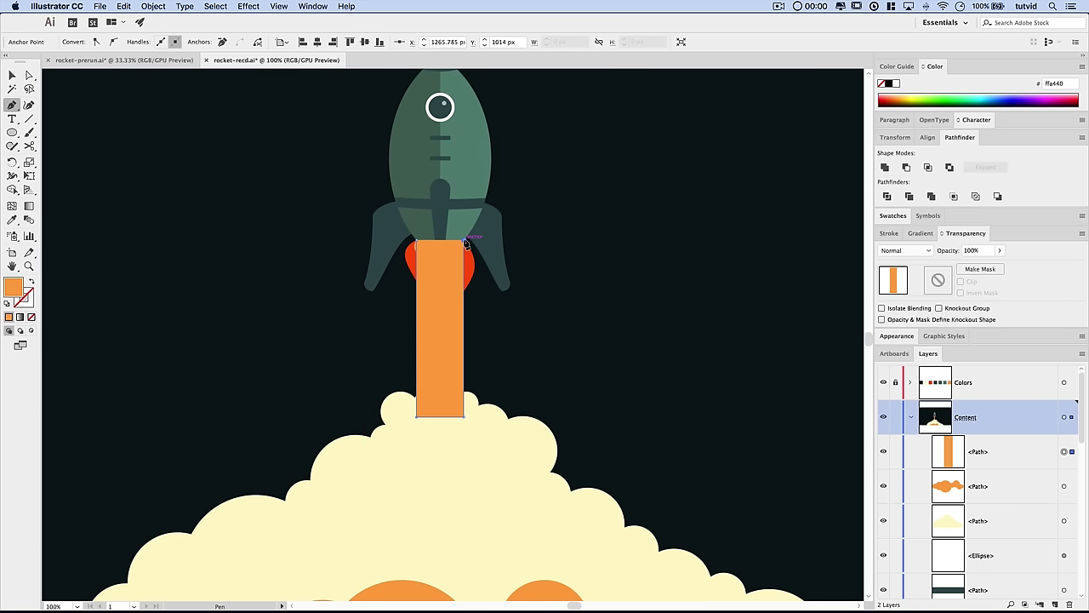
left_click(417, 243)
key("v")
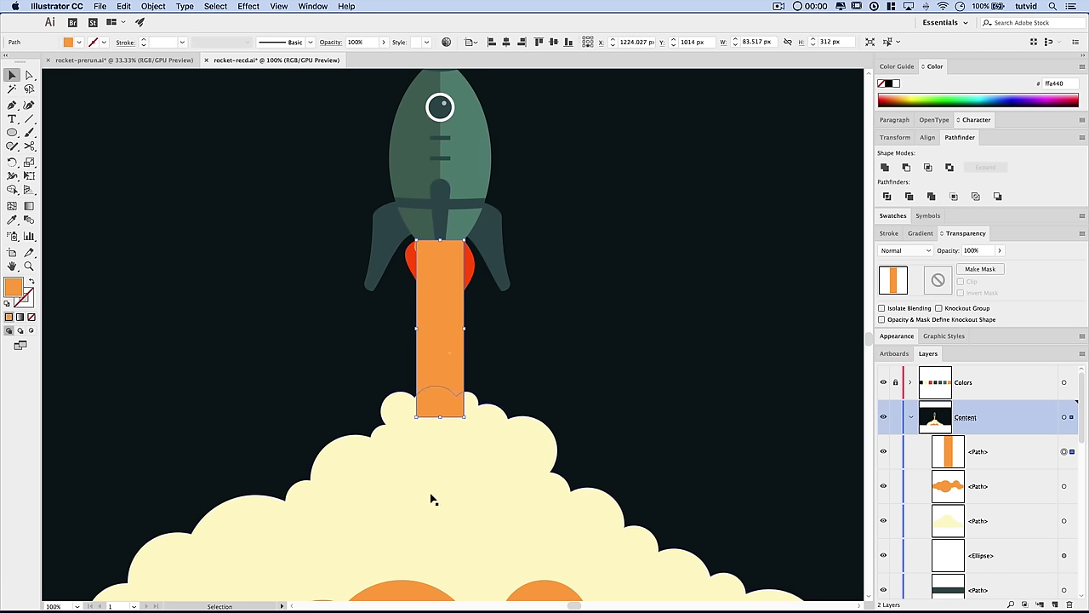
- Recolor the new exhaust column with the smoke cloud's cream (fff6c7) using the Eyedropper
key("i")
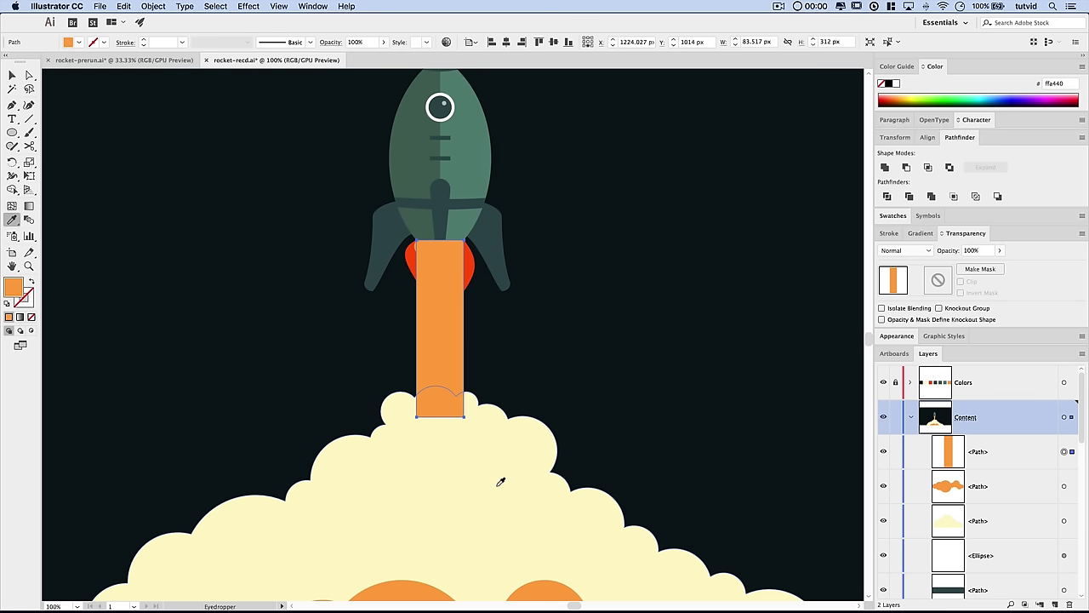
left_click(466, 483)
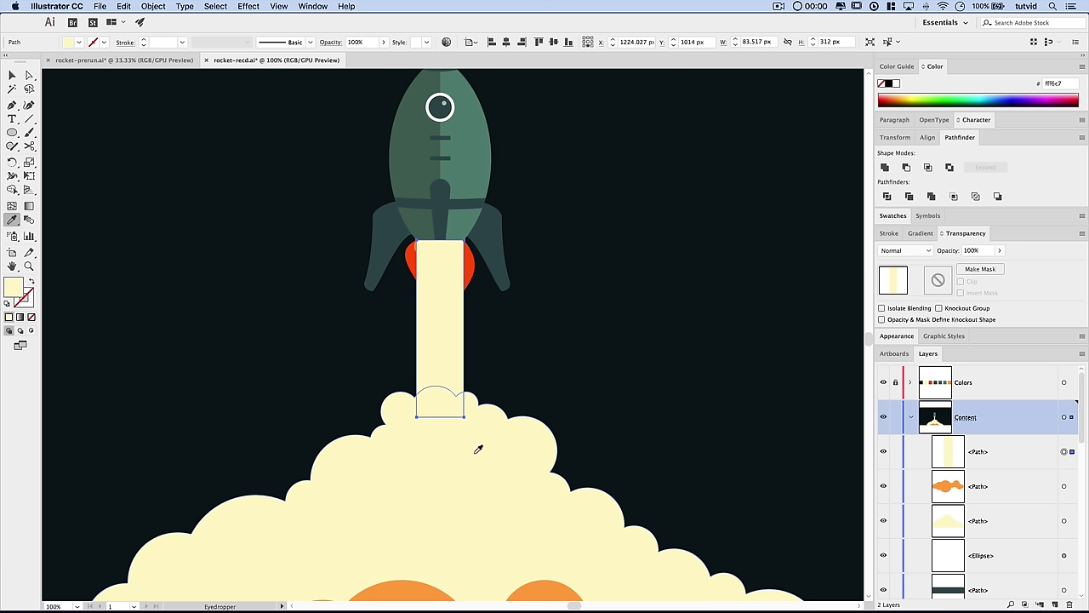
key("v")
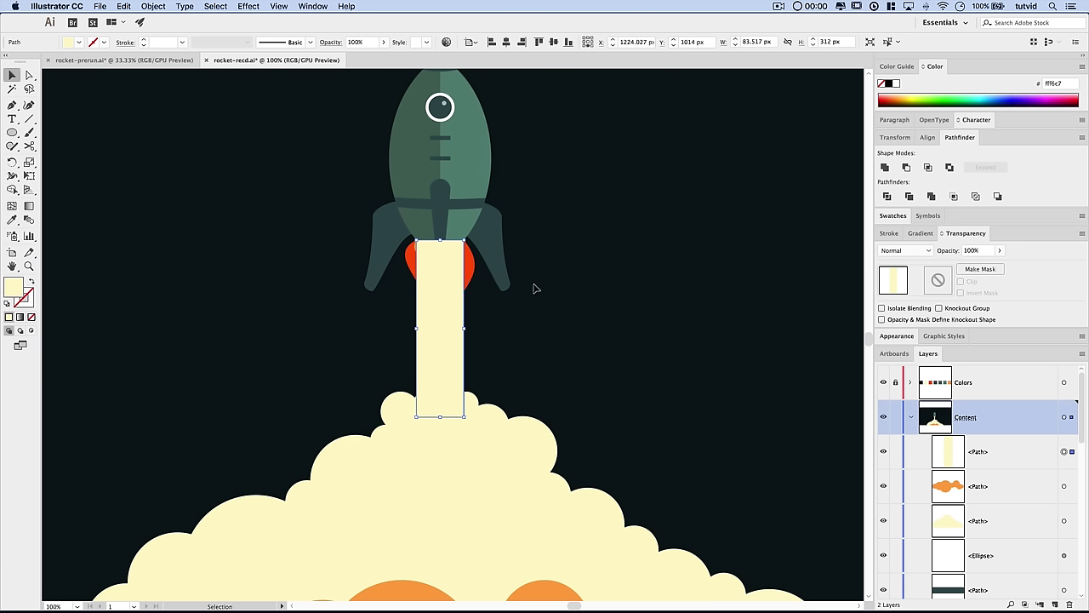
- Send the cream exhaust column backward until it sits behind the orange and red flames, and deselect it
key("a")
key("super+bracketleft")
key("super+bracketleft")
key("super+bracketleft")
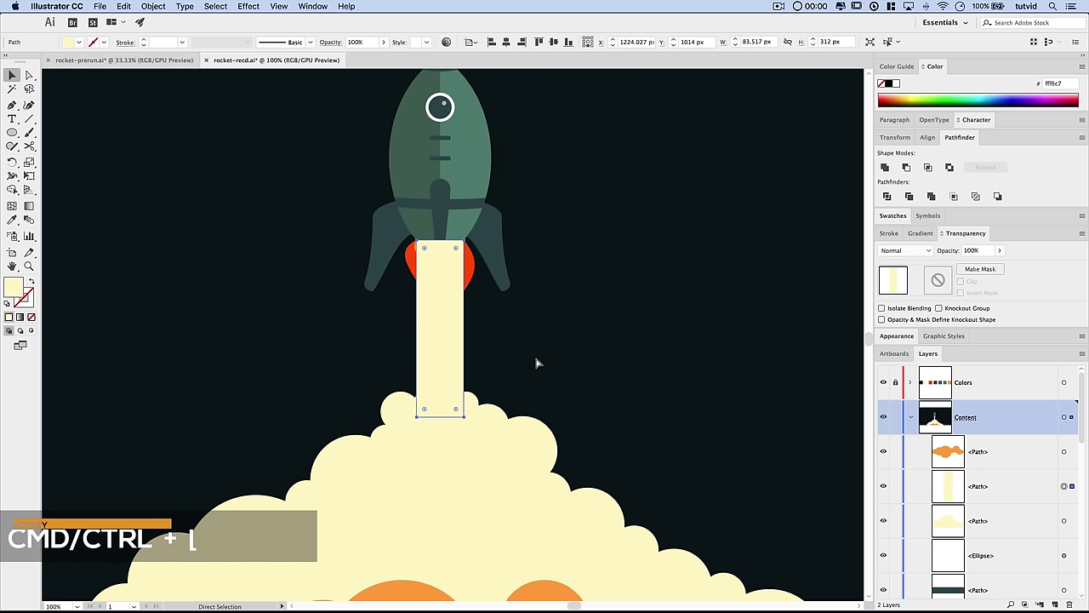
key("super+bracketleft")
key("super+bracketleft")
key("super+bracketleft")
key("super+bracketleft")
key("super+bracketleft")
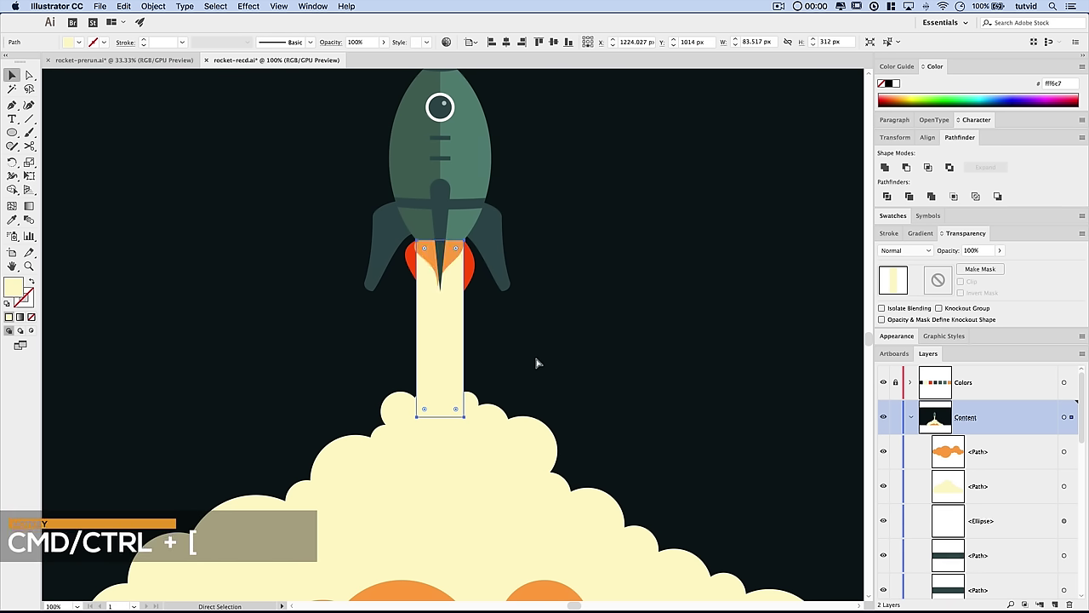
key("v")
left_click(554, 369)
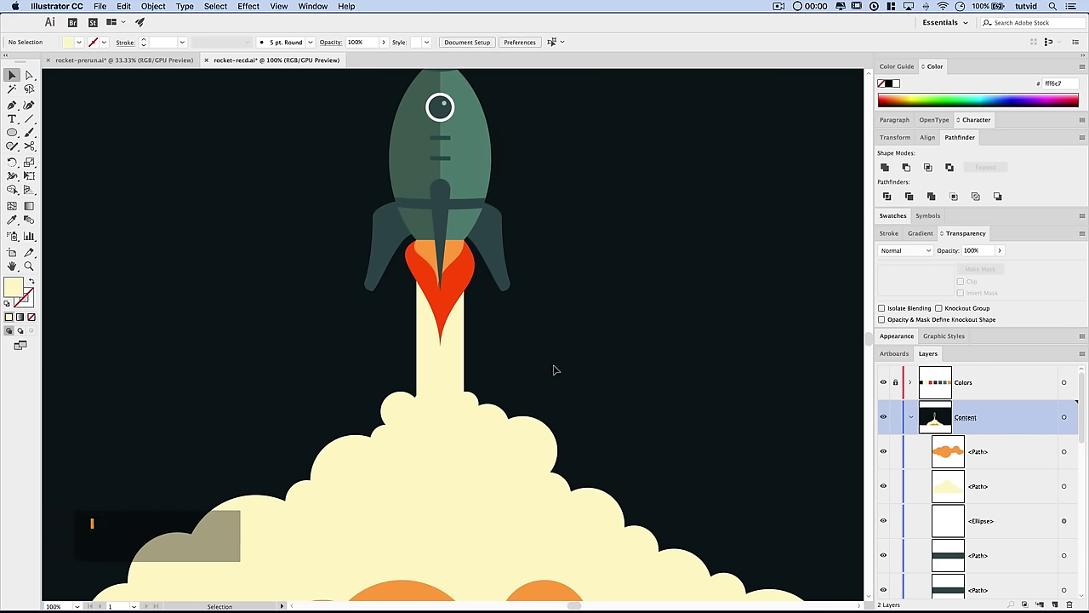
- Draw four small cream circles of varied sizes to the left of the exhaust column, the smallest about 4.5 px wide
scroll(466, 332, "down", 1)
key("super+minus")
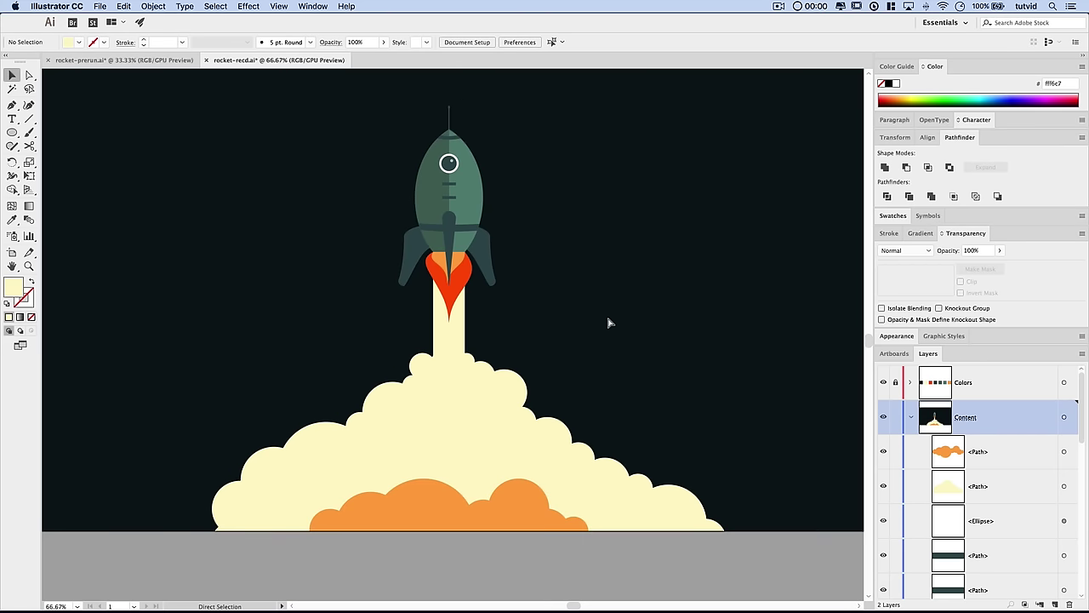
key("super+minus")
key("super+minus")
left_click_drag(525, 306, 534, 296)
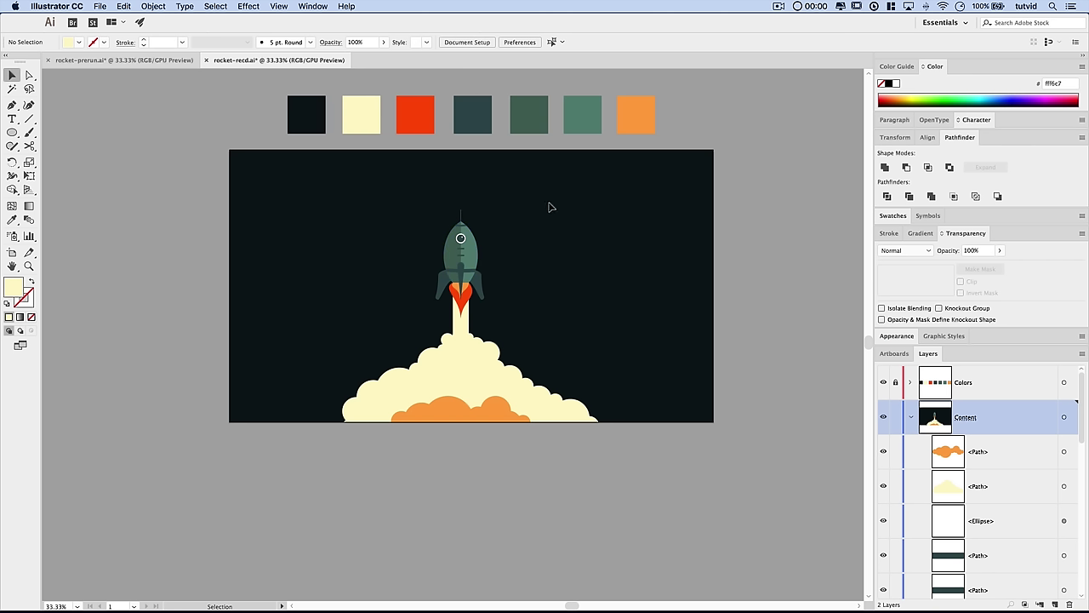
key("z")
left_click(479, 358)
scroll(470, 318, "left", 3)
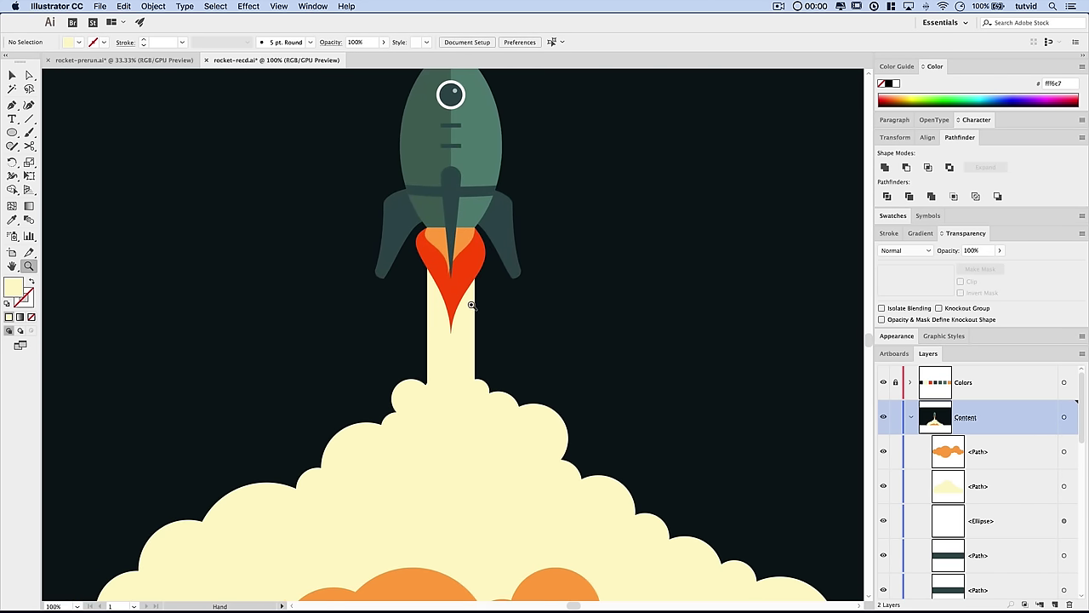
left_click(12, 133)
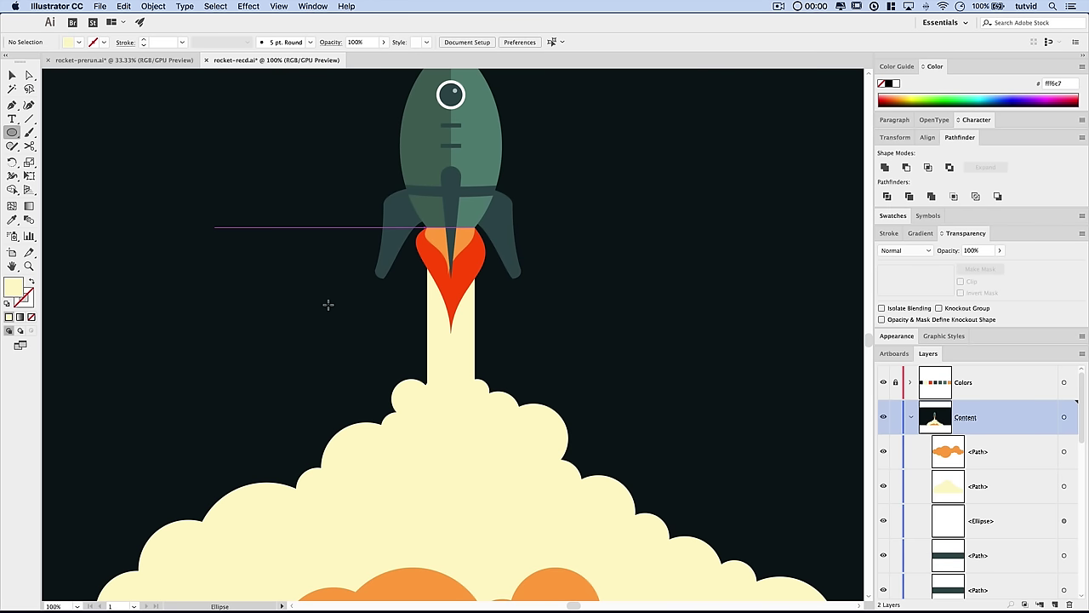
mouse_move(395, 298)
left_mouse_down()
mouse_move(405, 307)
mouse_move(397, 341)
mouse_move(373, 366)
mouse_move(413, 348)
left_mouse_up()
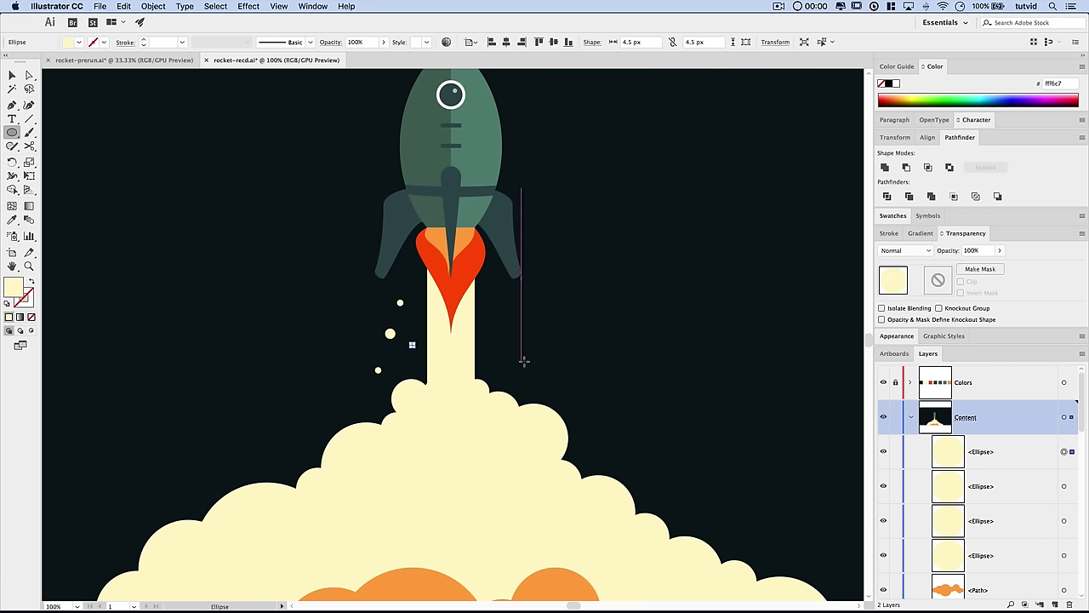
- Scatter five small cream circles to the right of the exhaust column, the largest about 17 px wide, and deselect
left_click_drag(491, 368, 564, 380)
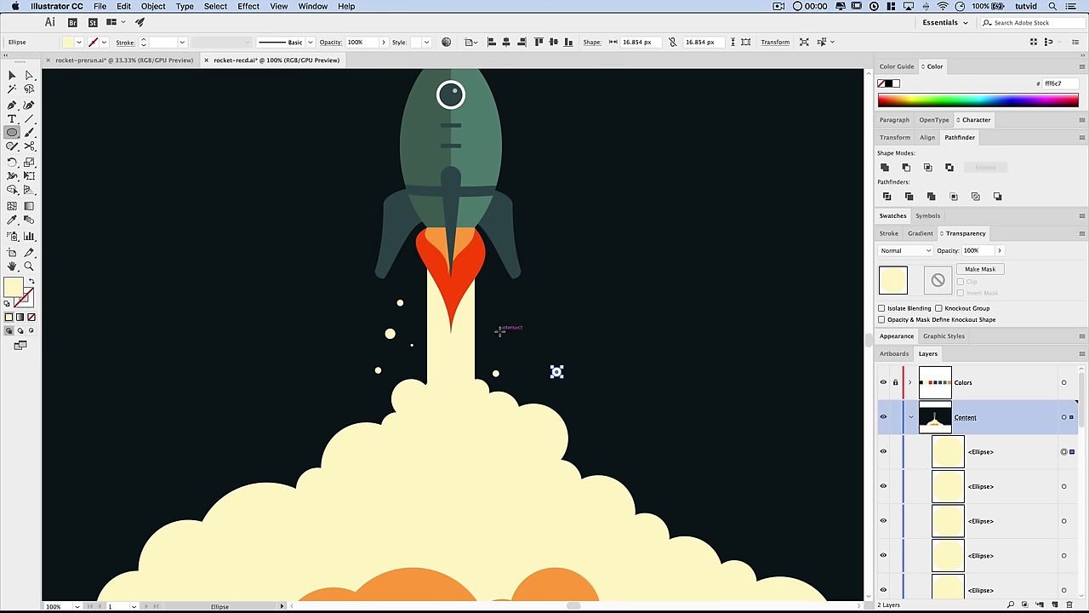
left_click_drag(499, 329, 503, 333)
left_click_drag(490, 274, 549, 295)
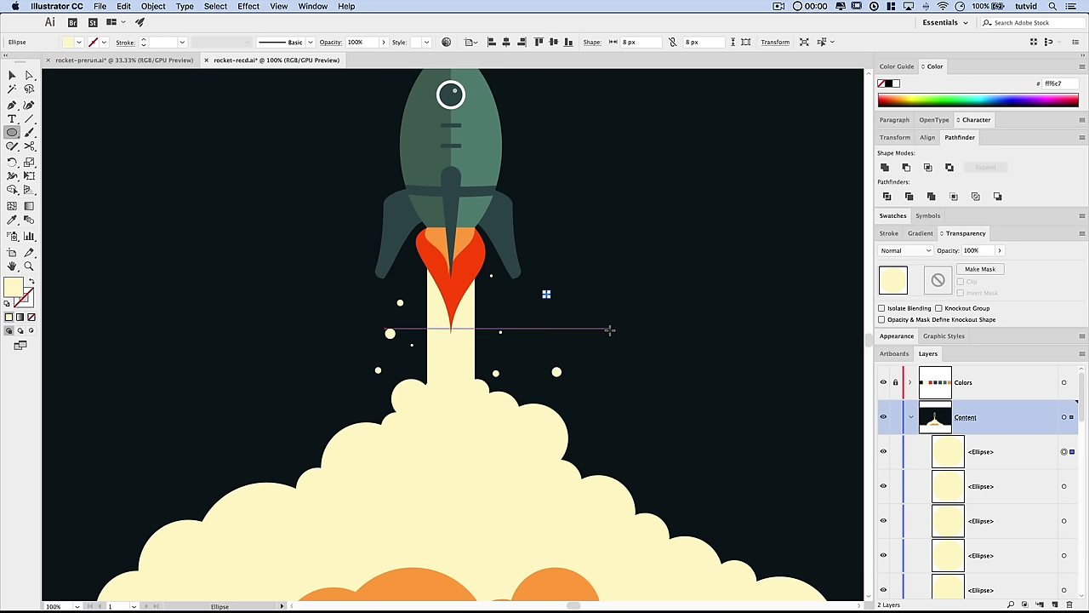
key("v")
left_click(631, 344)
- Examine the whole artboard to judge the rocket, smoke cloud and exhaust particles together
key("super+minus")
key("super+minus")
key("super+minus")
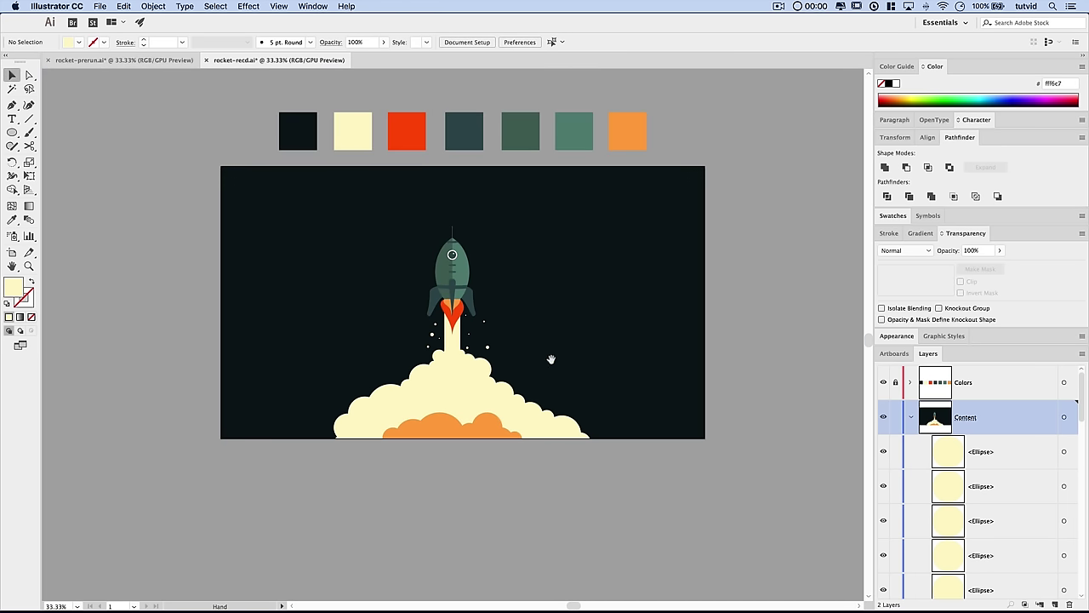
left_click_drag(551, 360, 513, 339)
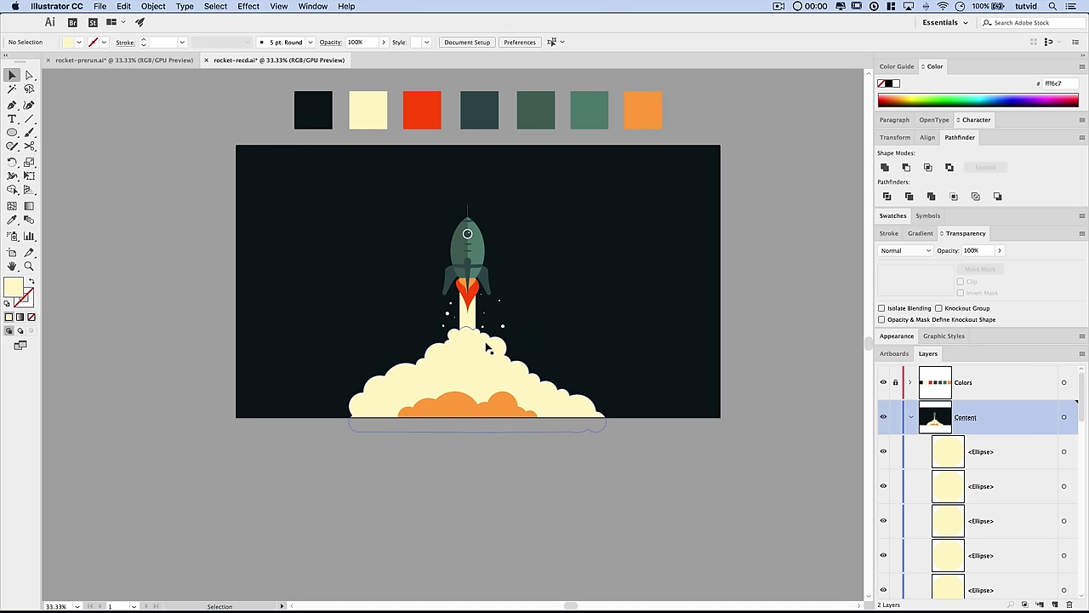
left_click_drag(489, 316, 613, 320)
left_click(486, 339)
scroll(494, 315, "down", 2)
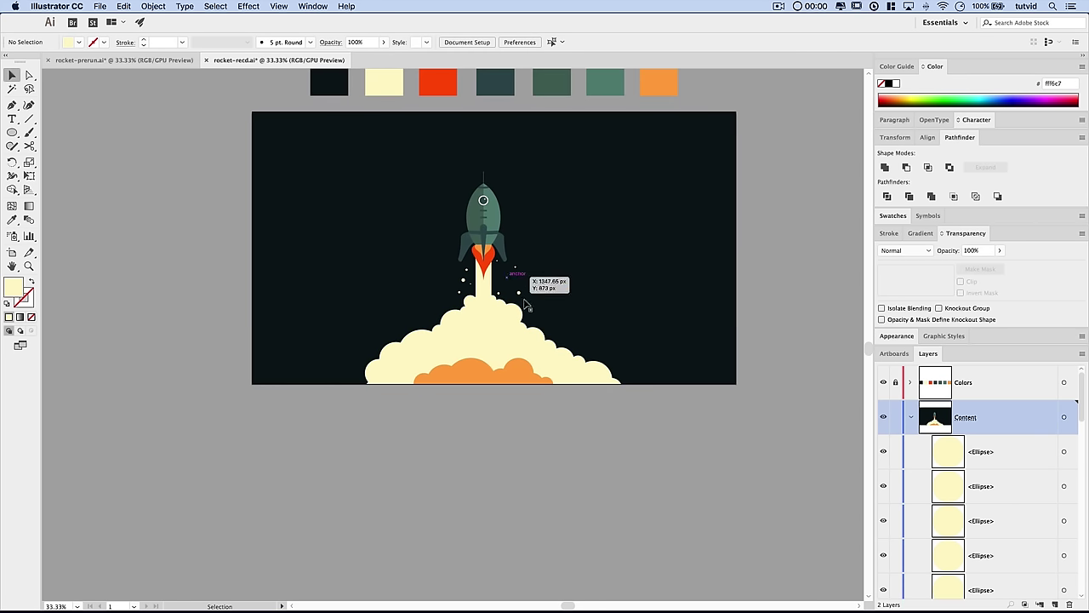
scroll(385, 241, "up", 4)
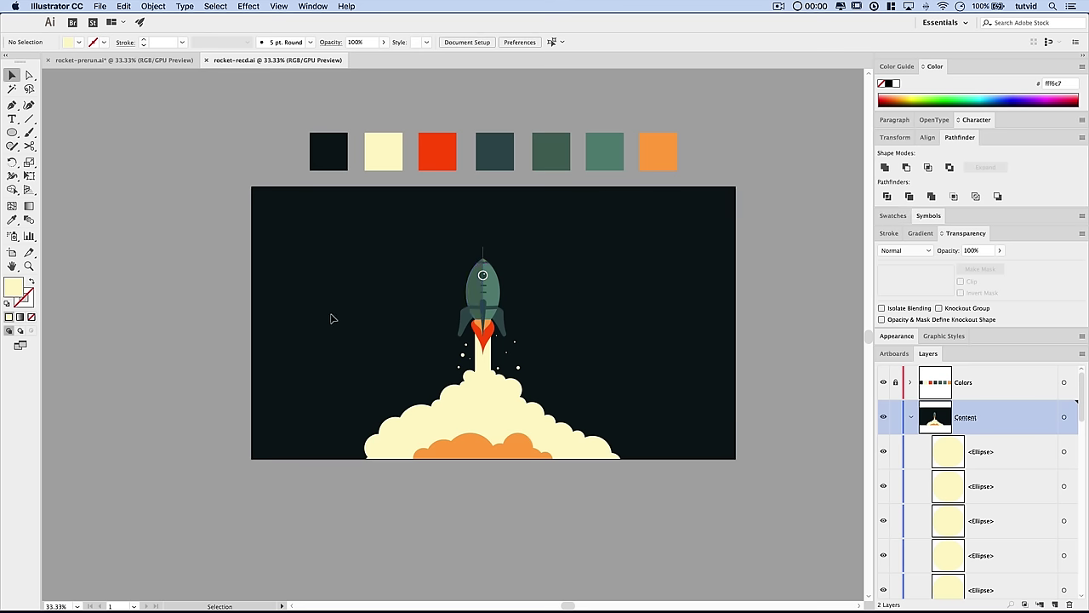
- Draw one cream circle about 7 px wide as a star in the dark sky to the rocket's upper left, and deselect it
key("z")
left_click(329, 270)
scroll(328, 269, "down", 5)
scroll(328, 270, "right", 8)
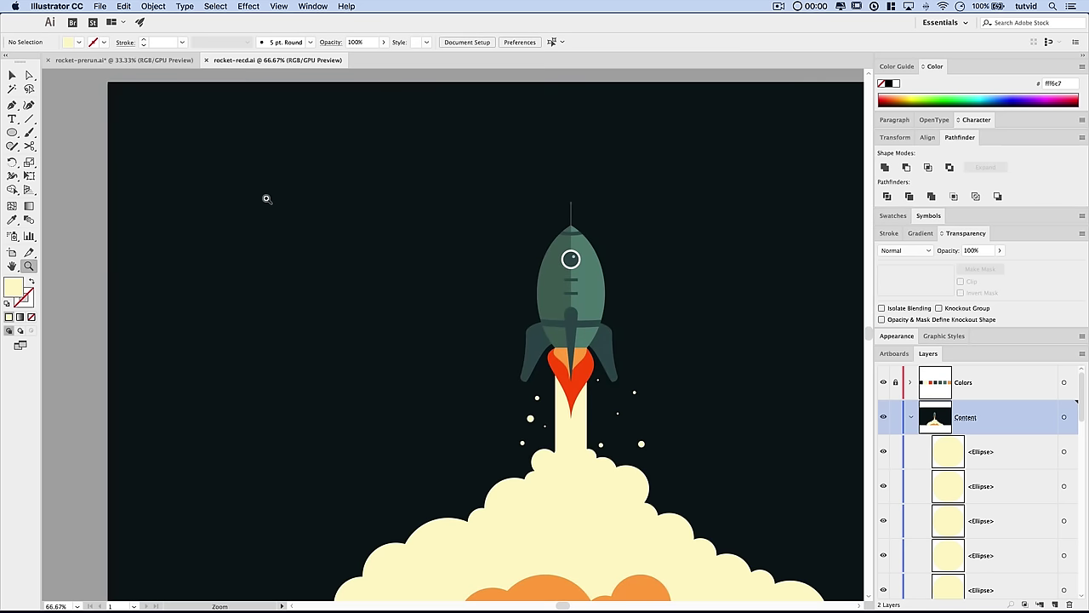
left_click(12, 132)
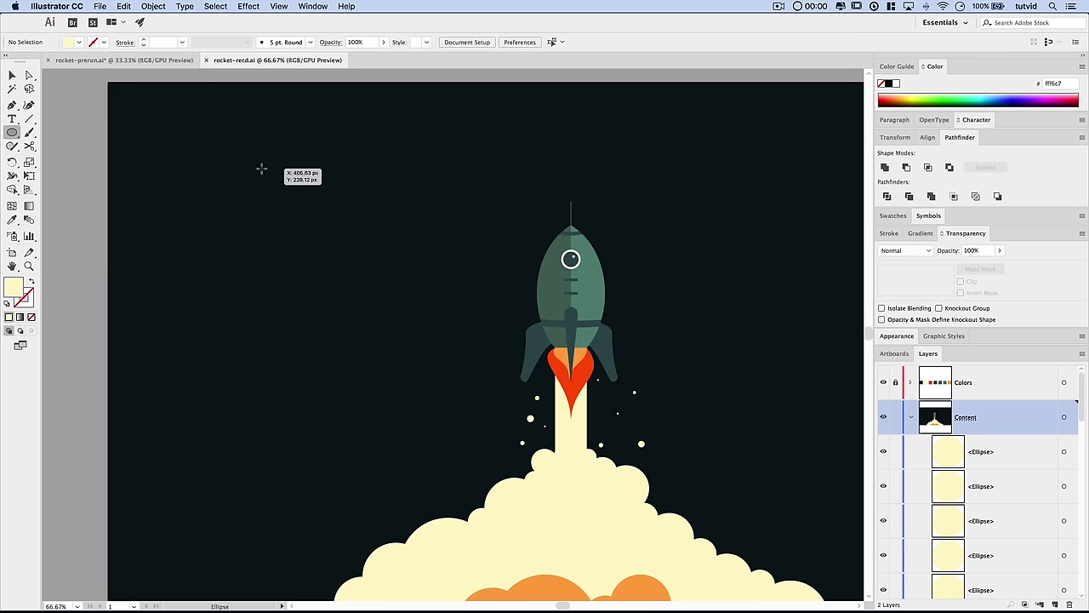
left_click_drag(261, 167, 263, 168)
key("v")
left_click(297, 214)
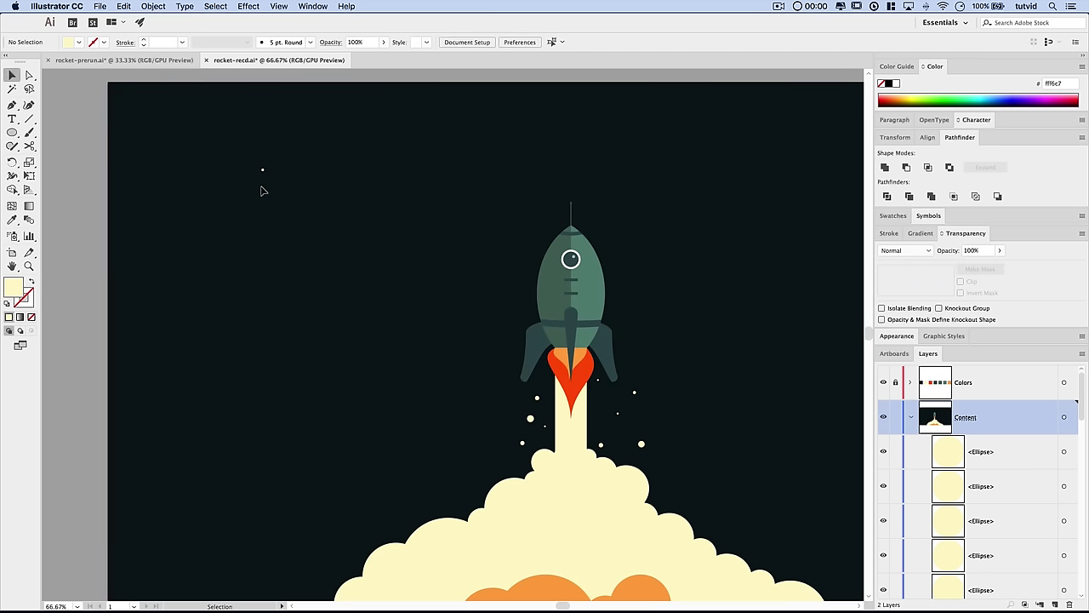
- Scale the star circle down proportionally to about 5.8 px and deselect it
key("z")
left_click(261, 170)
left_click(459, 332)
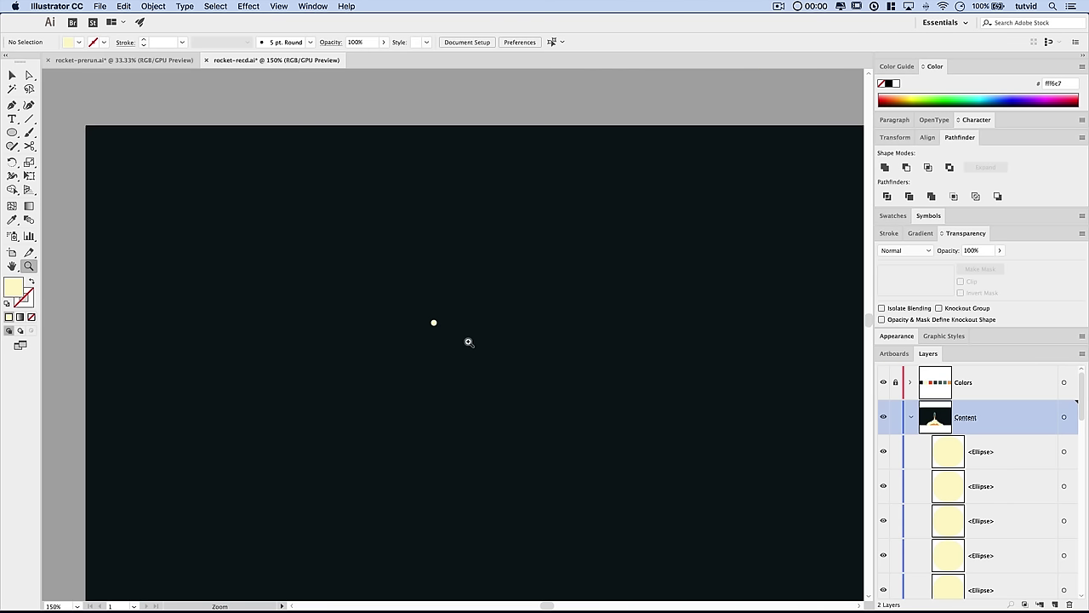
left_click(443, 332)
left_click(443, 333)
key("v")
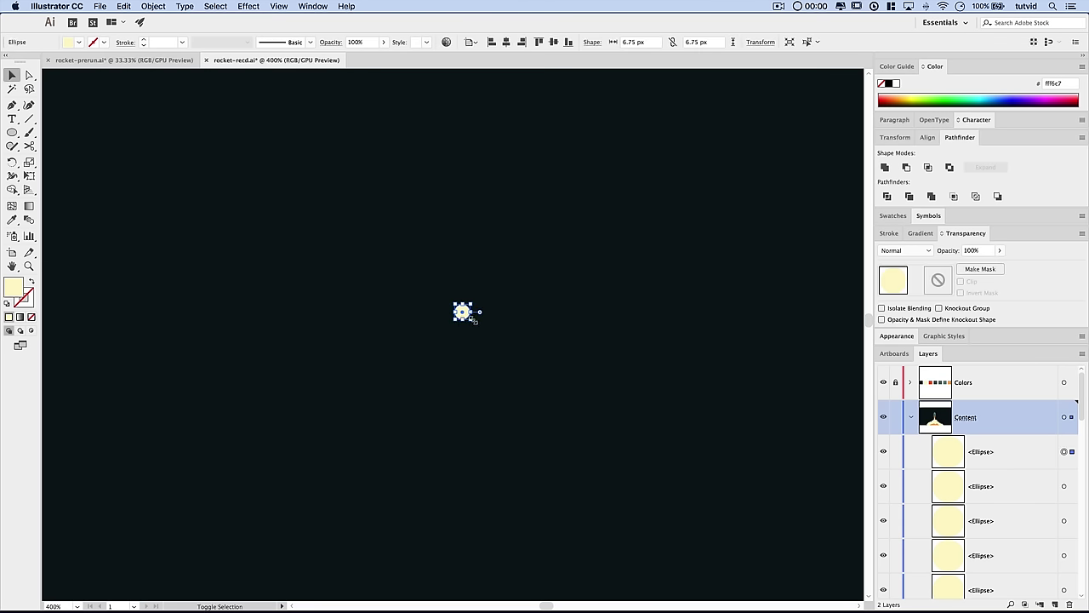
left_click_drag(467, 322, 472, 317)
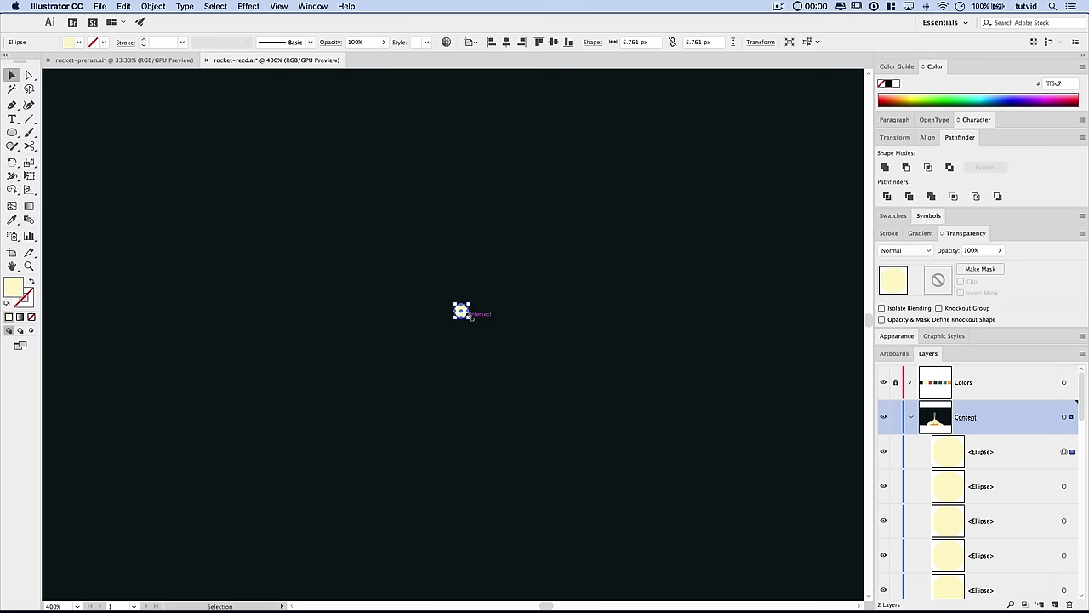
left_click(504, 344)
- Create a dynamic symbol named stars from the small cream circle
left_click(464, 312)
left_click(313, 7)
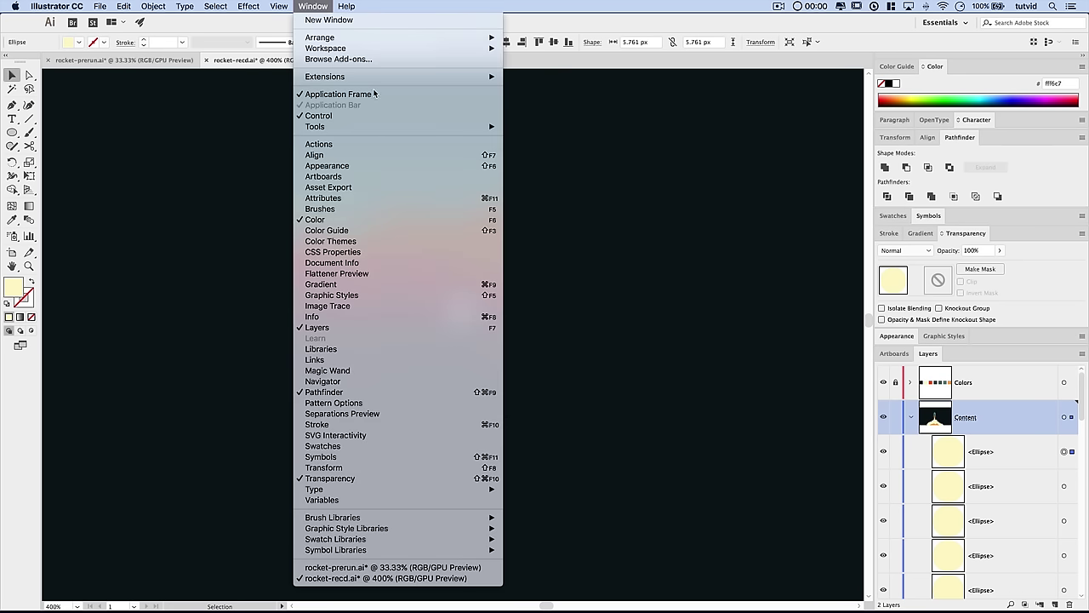
left_click(355, 458)
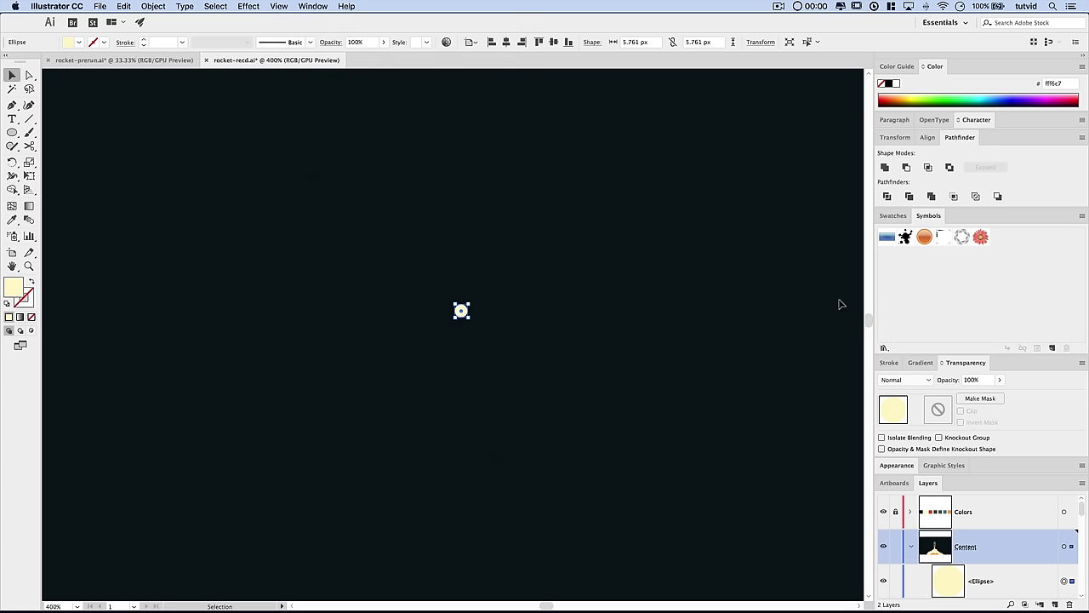
left_click(1052, 349)
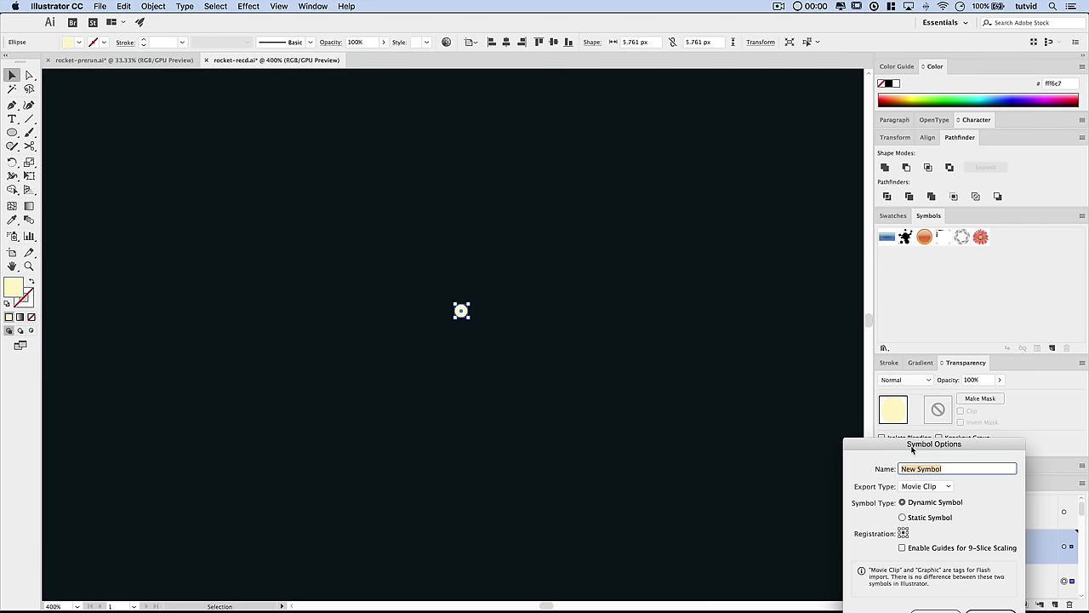
type("stars")
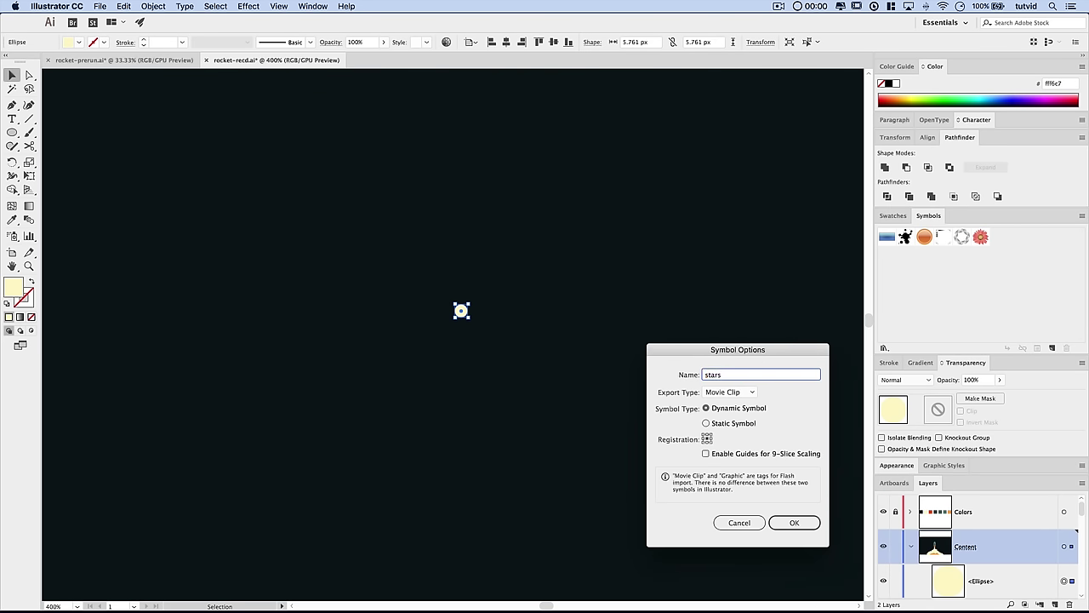
key("Return")
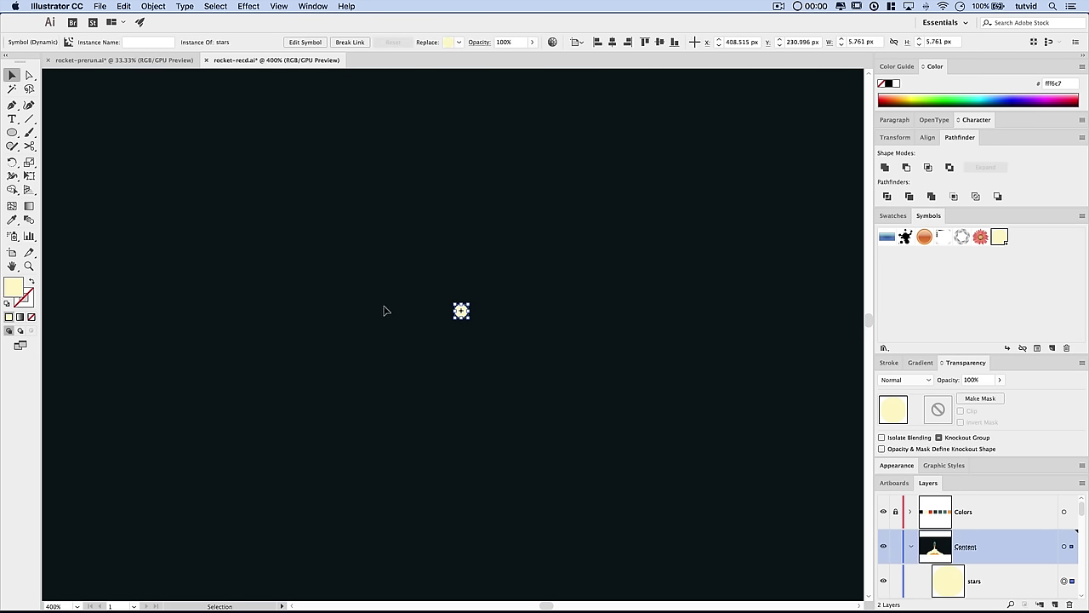
- Delete the star symbol's instance from the artboard
left_click_drag(376, 286, 523, 369)
left_click(460, 331, "super")
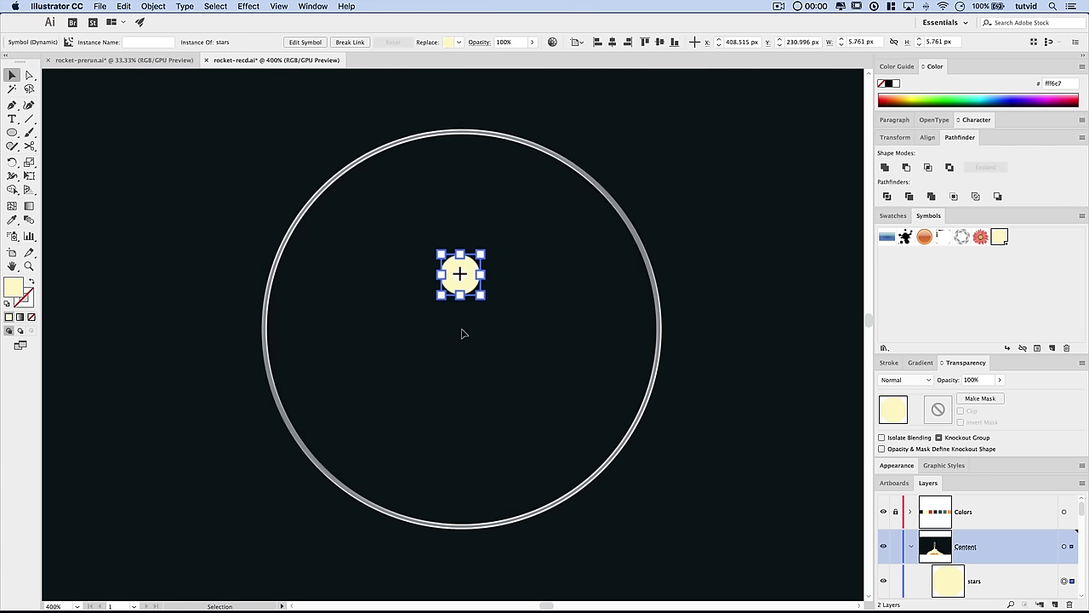
key("ctrl+z")
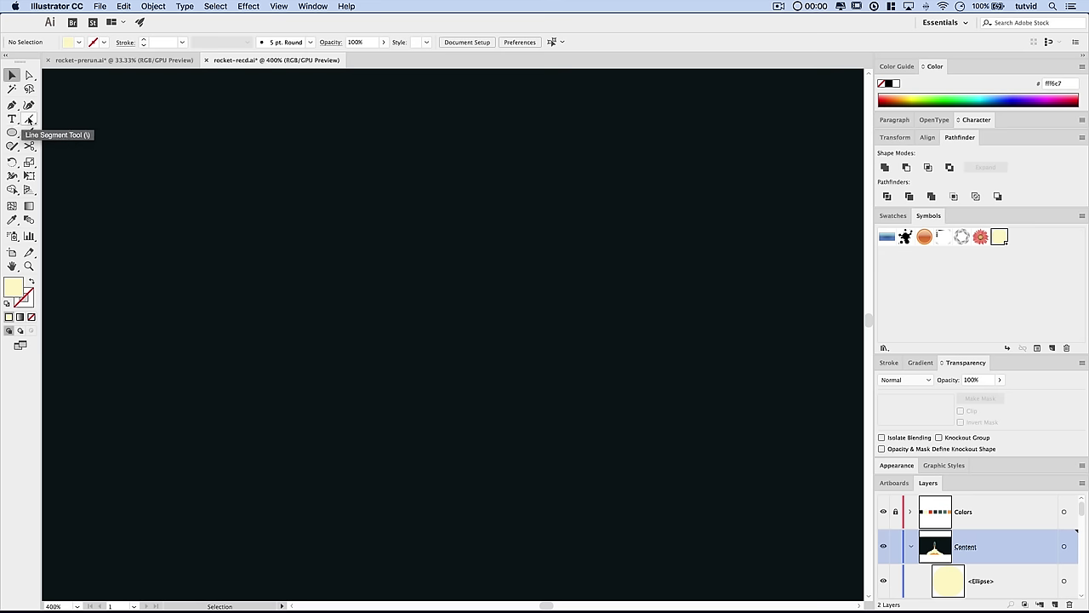
- Draw a horizontal line about 14.5 px long in the dark sky with the Pen tool, using a cream stroke and no fill
left_click(13, 107)
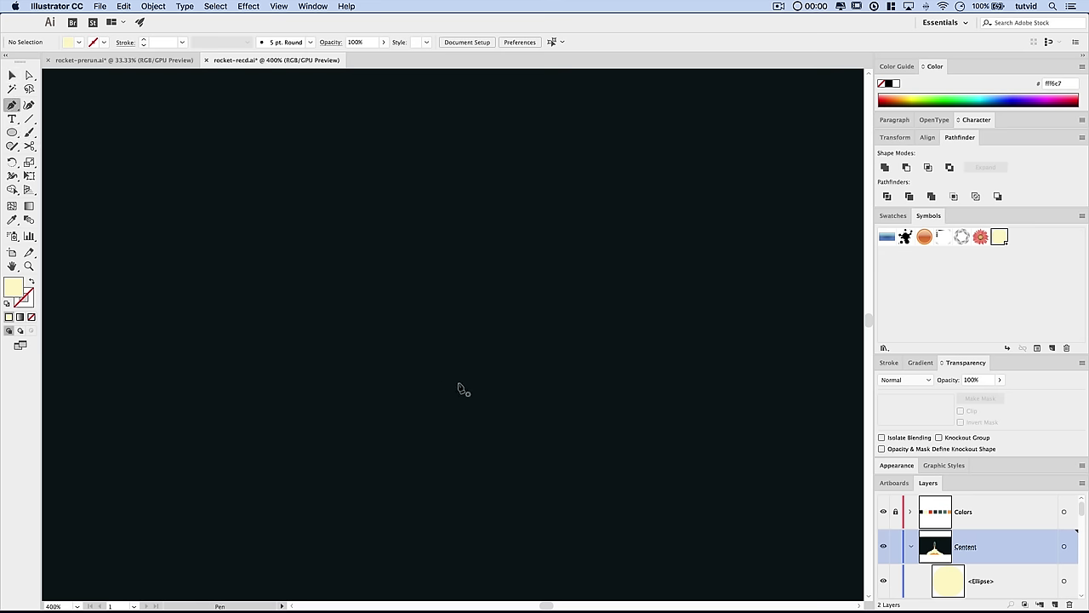
left_click(389, 324)
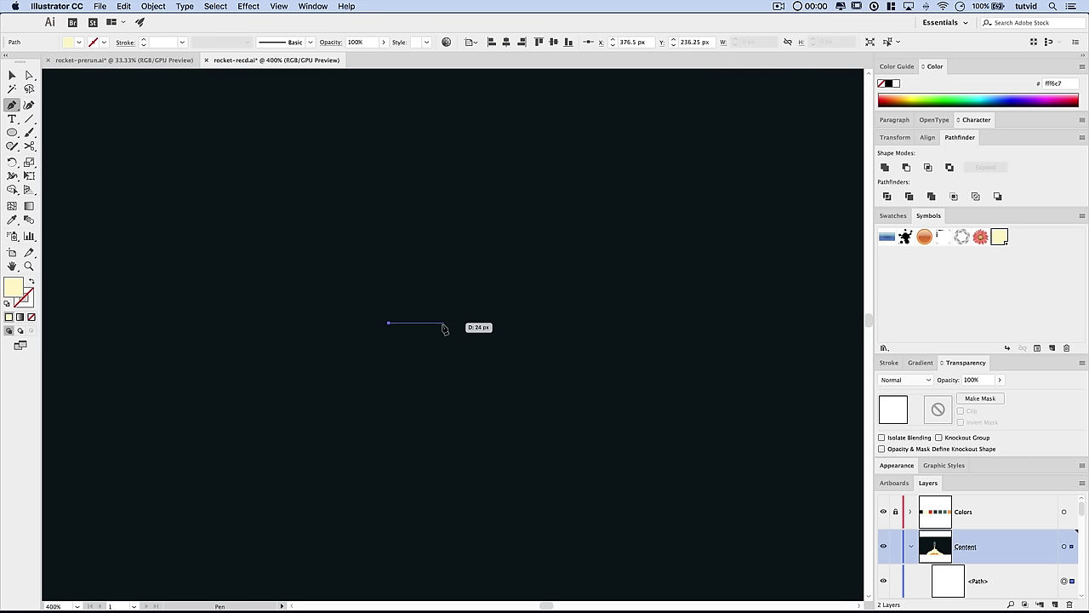
left_click(422, 323)
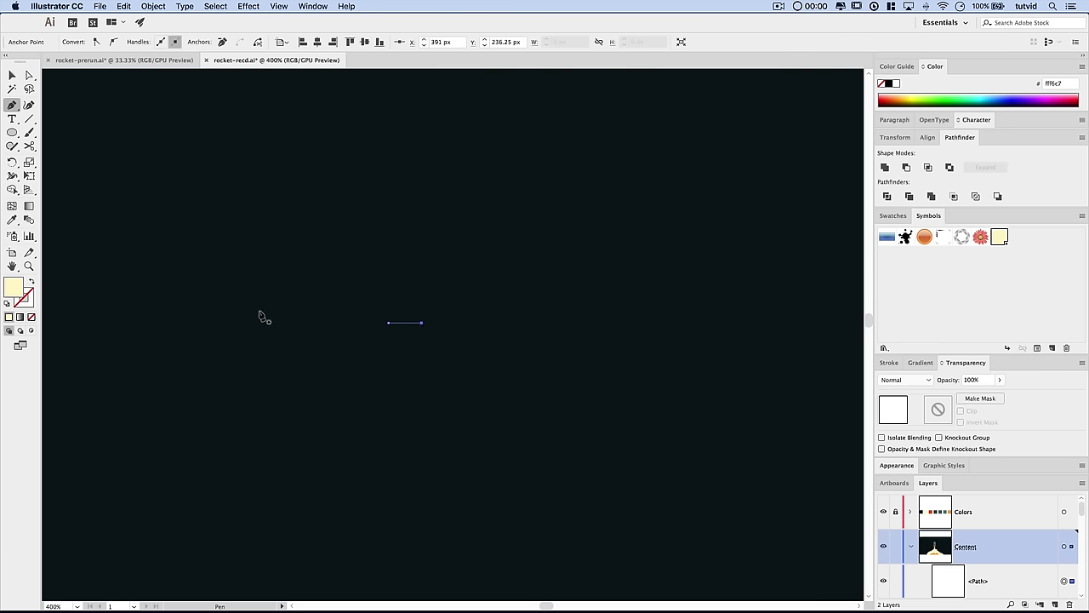
left_click(32, 282)
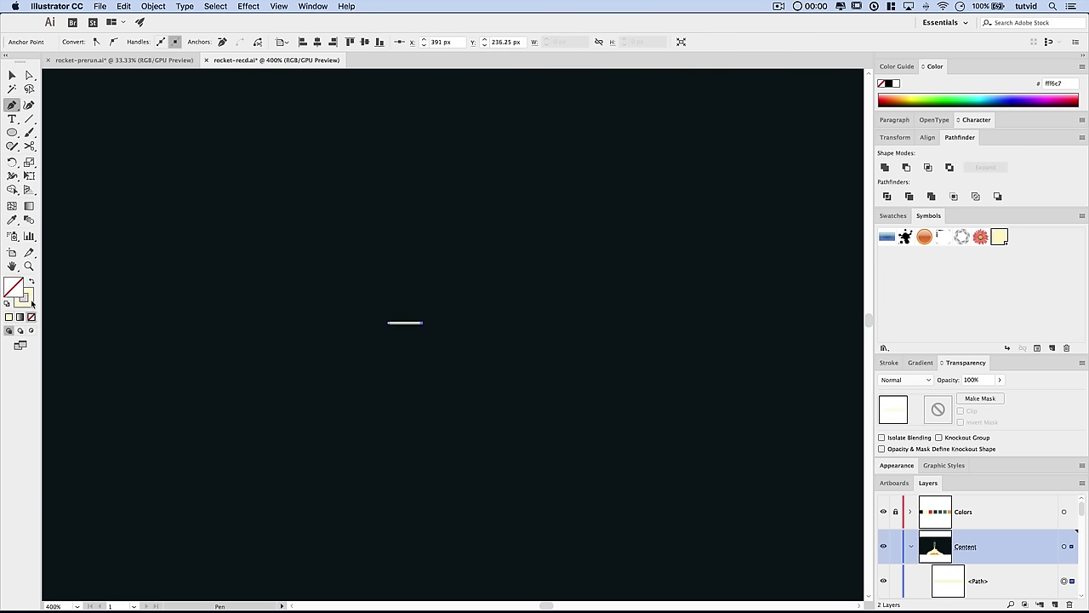
- Give the short line round caps and a 2 pt stroke weight
left_click(889, 363)
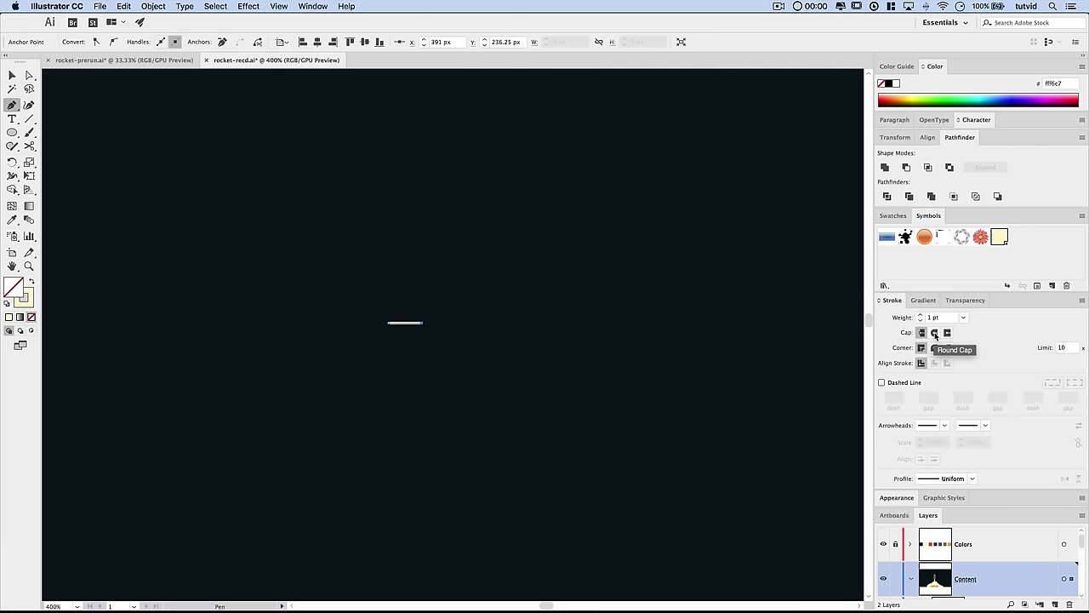
left_click(935, 332)
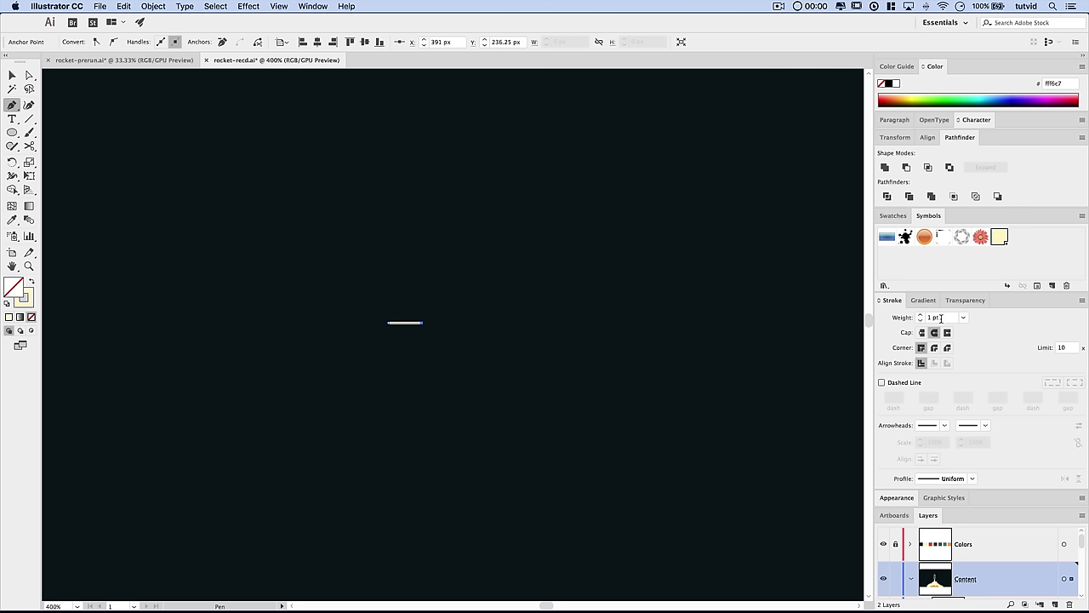
left_click(920, 315)
- Paste a copy of the line in front of itself and rotate it 90° to form a plus-shaped star, and deselect
left_click(14, 77)
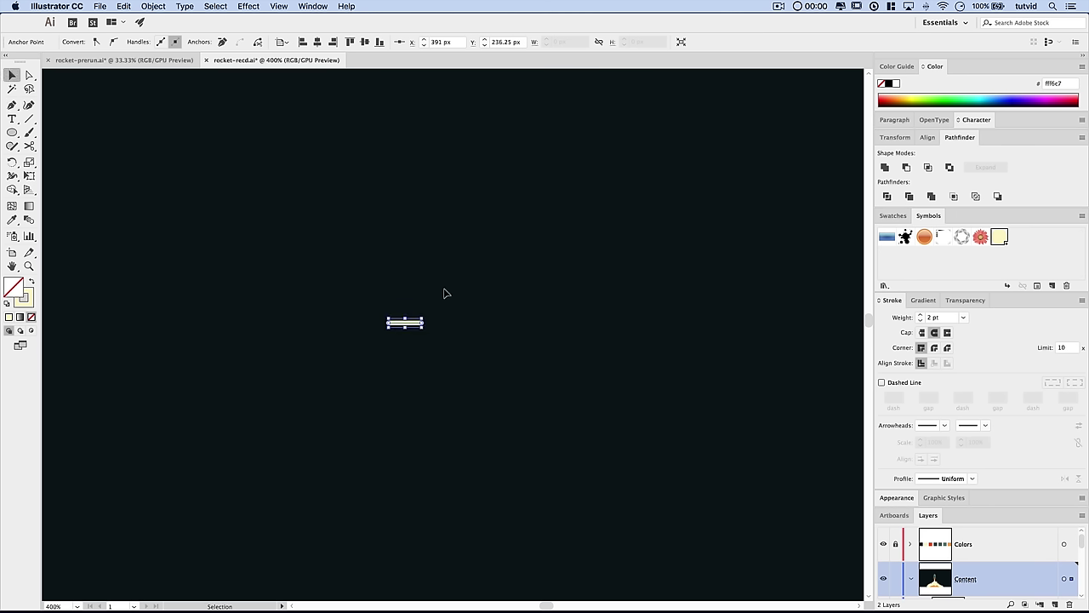
left_click(127, 7)
left_click(140, 59)
left_click(125, 6)
left_click(194, 80)
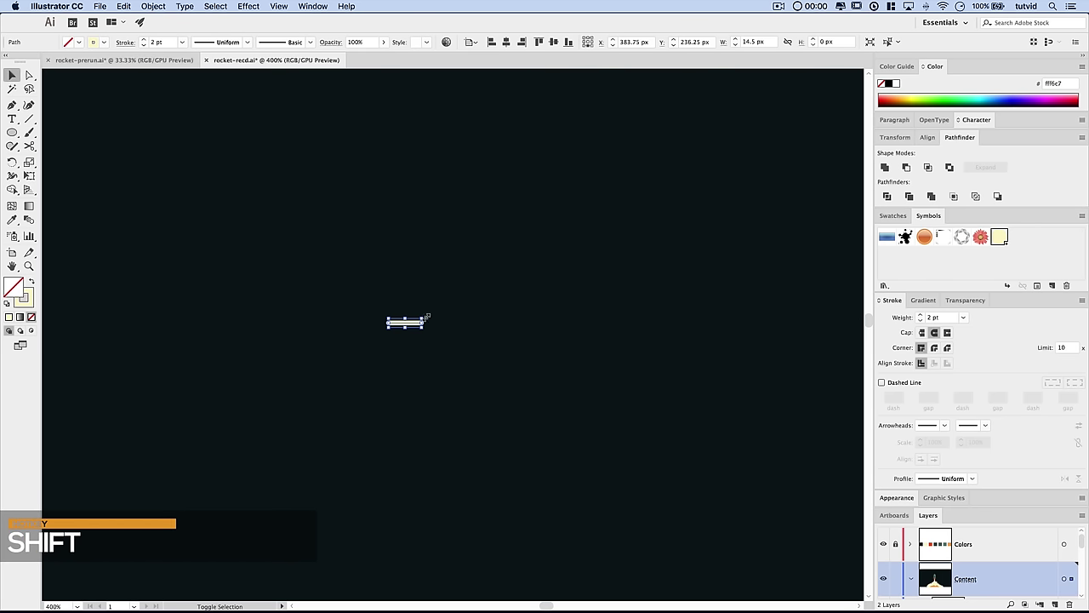
left_click_drag(427, 316, 445, 352)
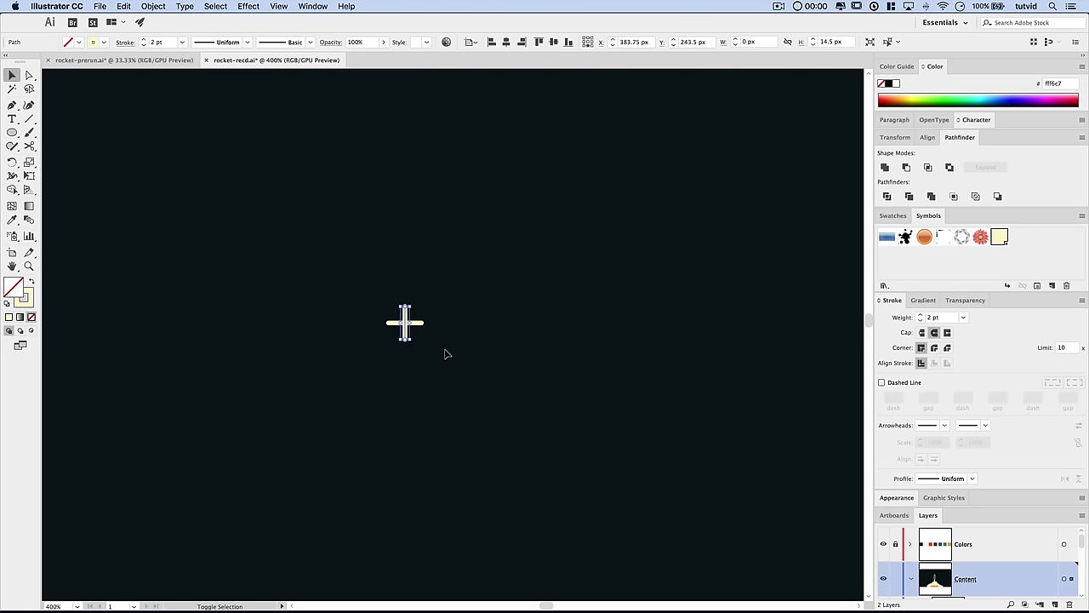
left_click(437, 340)
- Examine the plus-shaped star's size against the rocket and up close
key("super+minus")
key("super+minus")
key("super+minus")
key("super+minus")
key("super+minus")
key("super+minus")
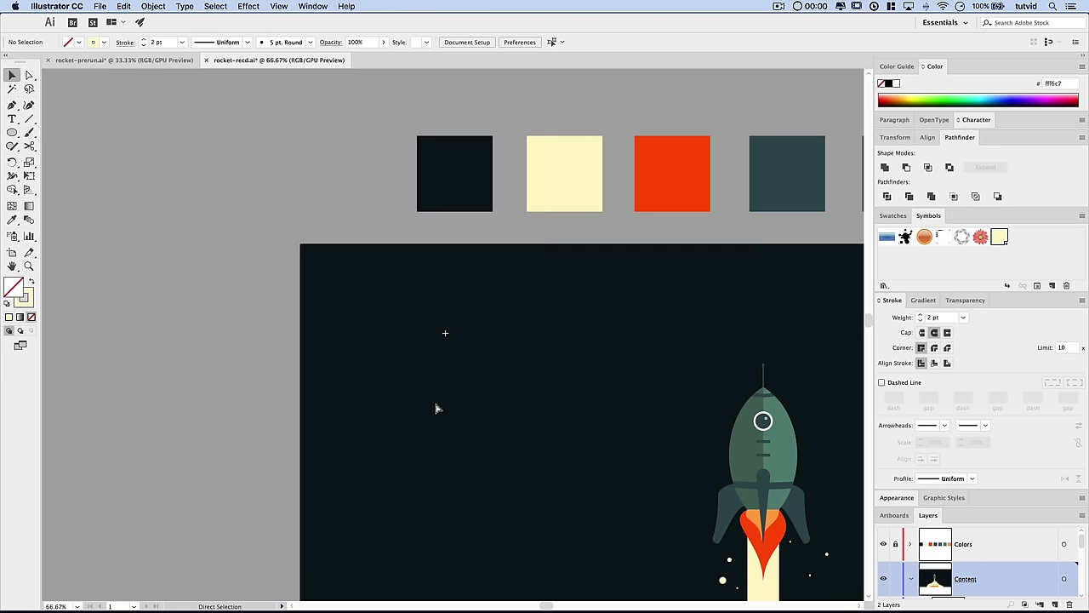
key("z")
left_click(445, 345)
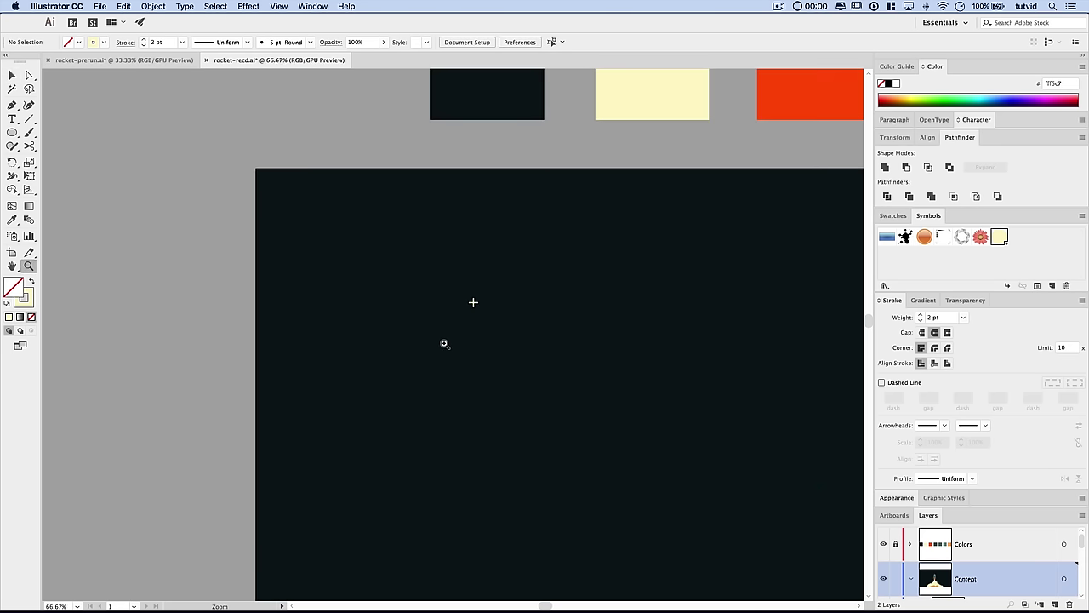
- Expand the fill and stroke of the plus-shaped star's two lines into filled shapes, and deselect
left_click(488, 306)
left_click(489, 296)
left_click_drag(490, 296, 495, 251)
key("v")
left_click_drag(380, 271, 470, 361)
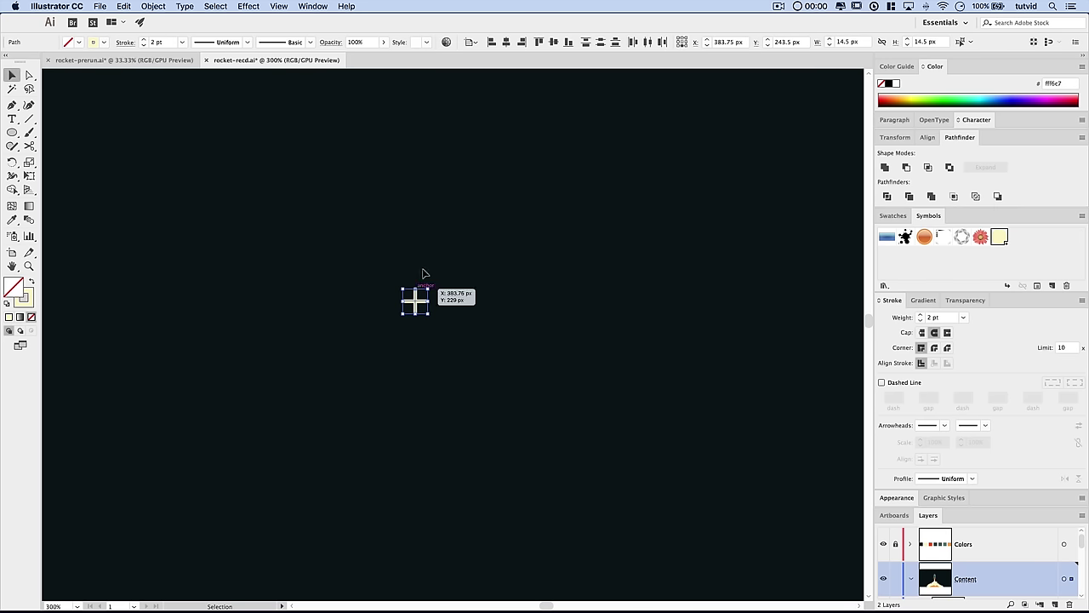
left_click(154, 6)
left_click(176, 121)
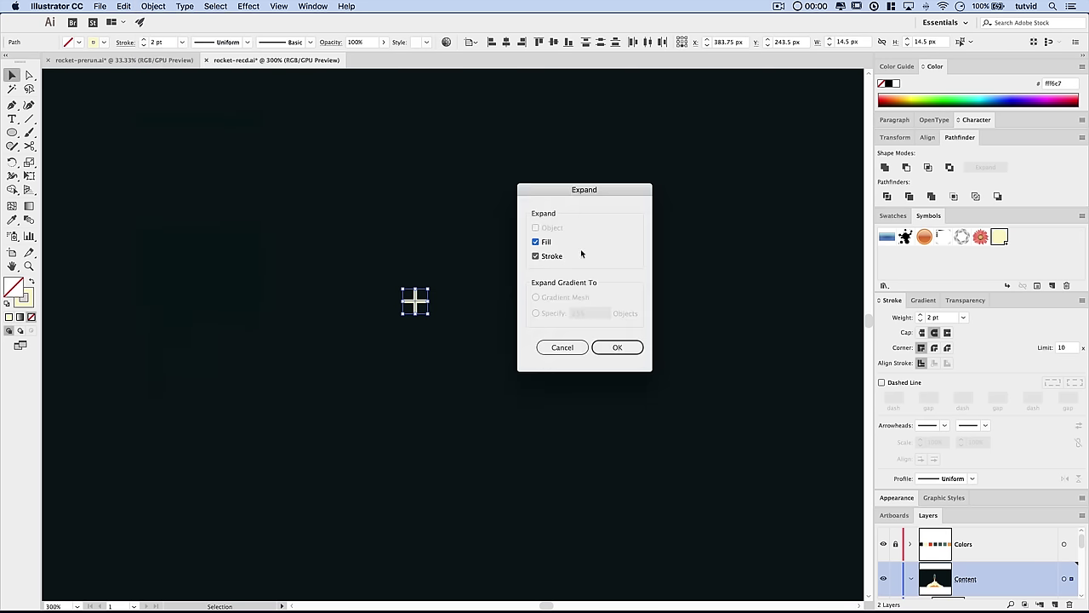
left_click(536, 256)
left_click(619, 349)
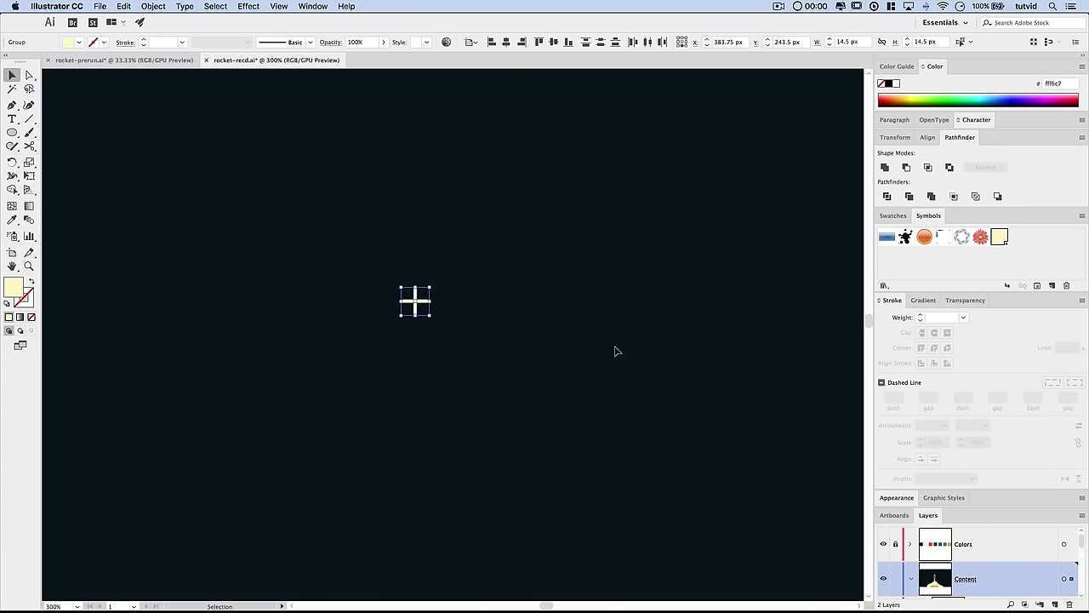
left_click(529, 327)
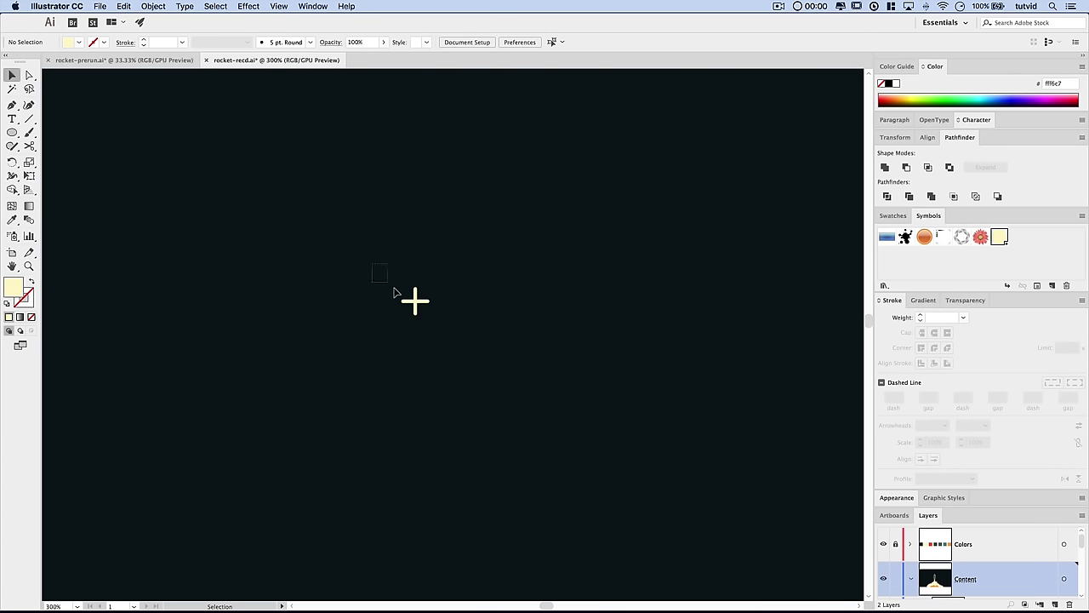
- Combine the star's two expanded bars into a single shape with Pathfinder Merge, and deselect
left_click_drag(394, 292, 462, 335)
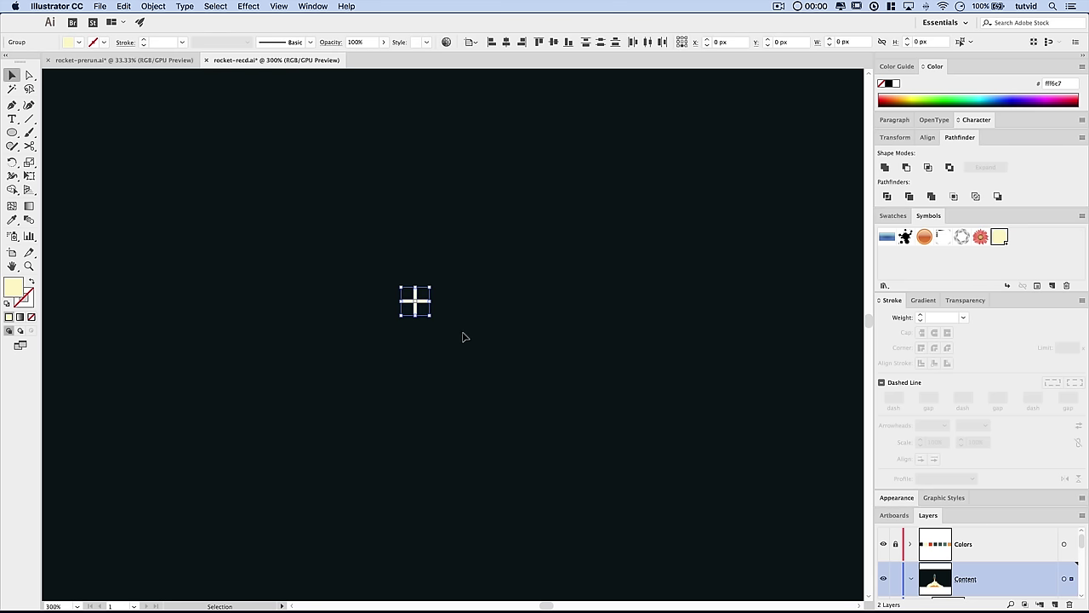
left_click(933, 198)
left_click(562, 366)
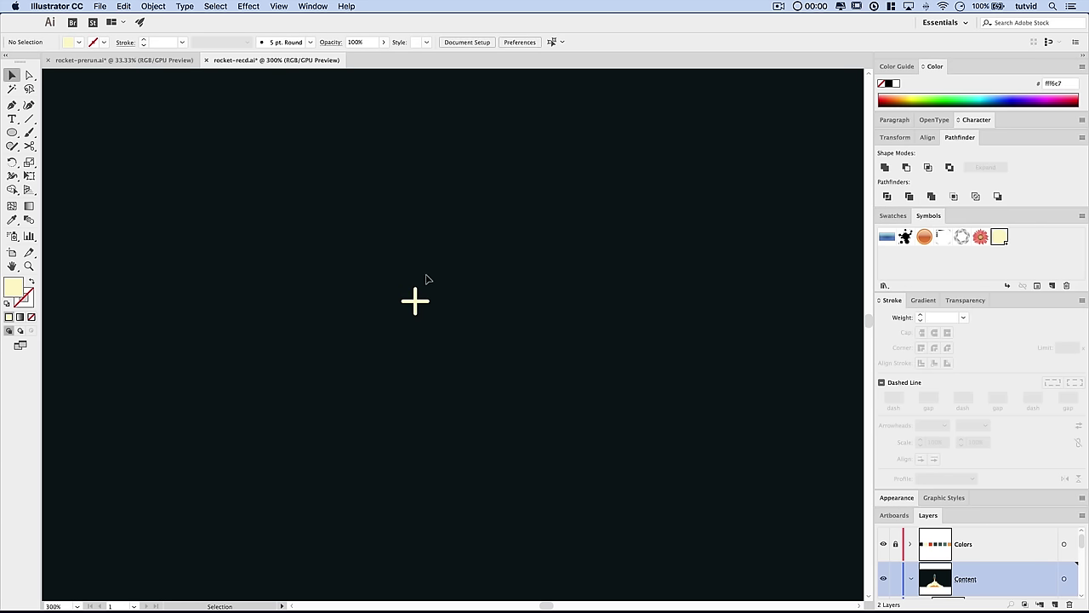
- Save the merged plus-shaped star as a new dynamic symbol named "sparkle", and deselect it
left_click_drag(387, 267, 440, 324)
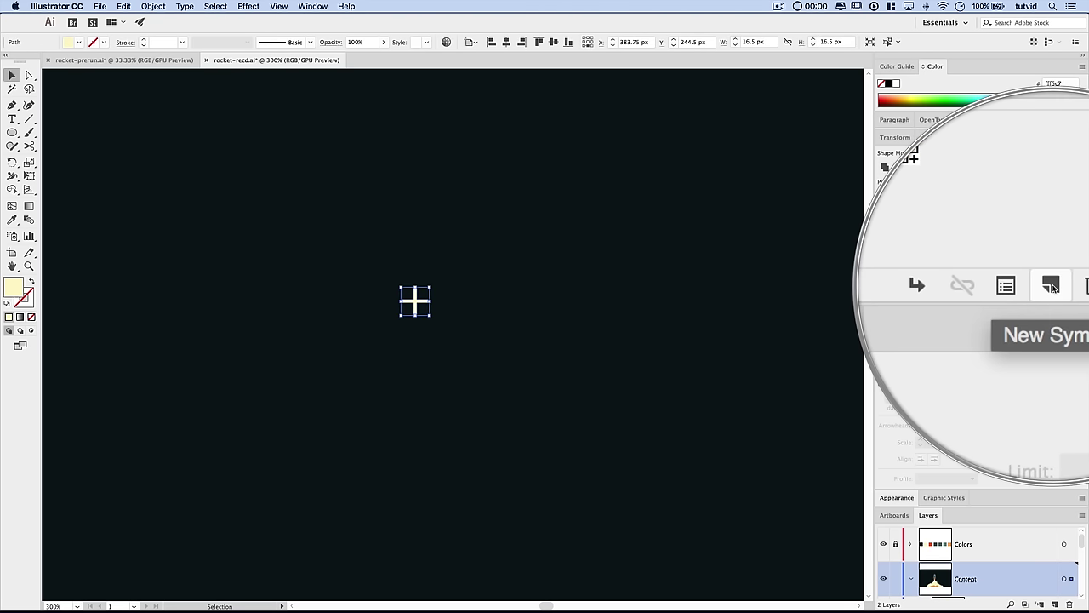
left_click(1051, 285)
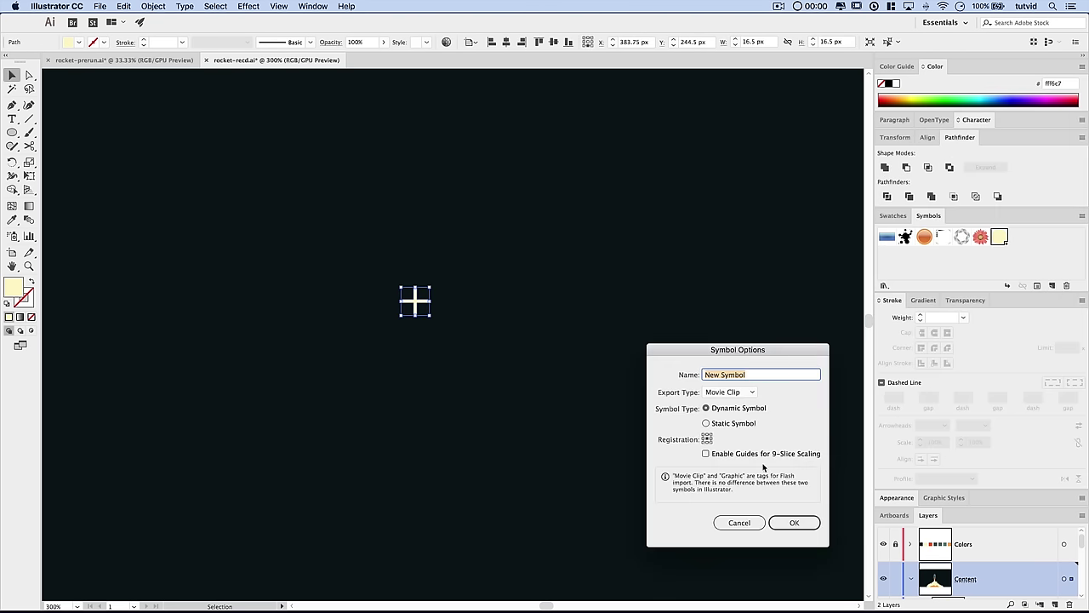
type("sparkle")
key("Return")
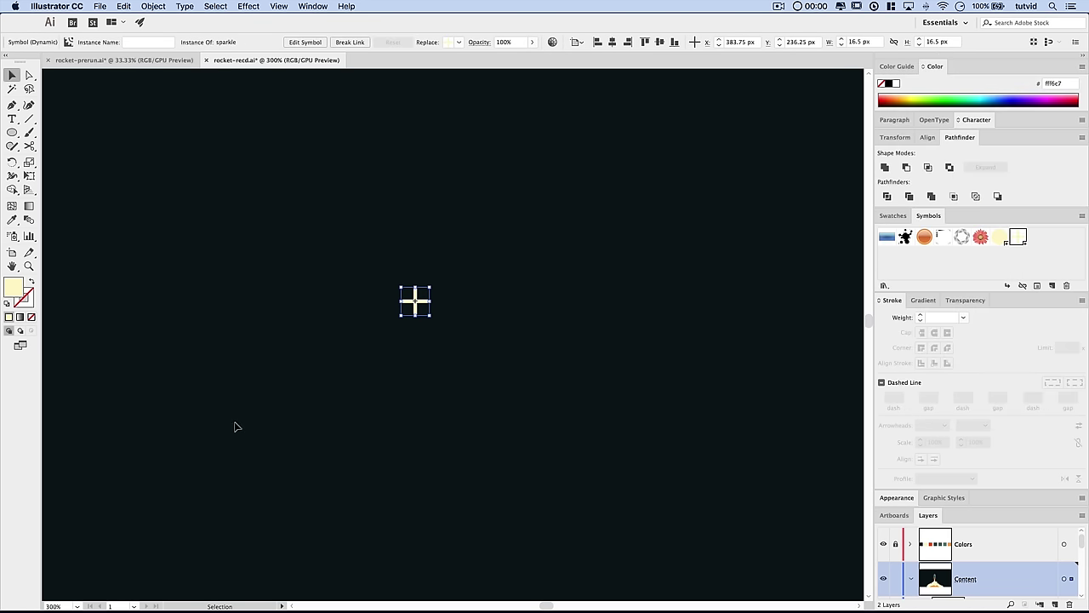
key("super+shift+a")
- Set up the Symbol Sprayer with the round stars symbol, keeping a 200 px diameter, intensity 8 and symbol set density 5
key("super+minus")
key("super+minus")
key("super+minus")
key("super+minus")
key("super+minus")
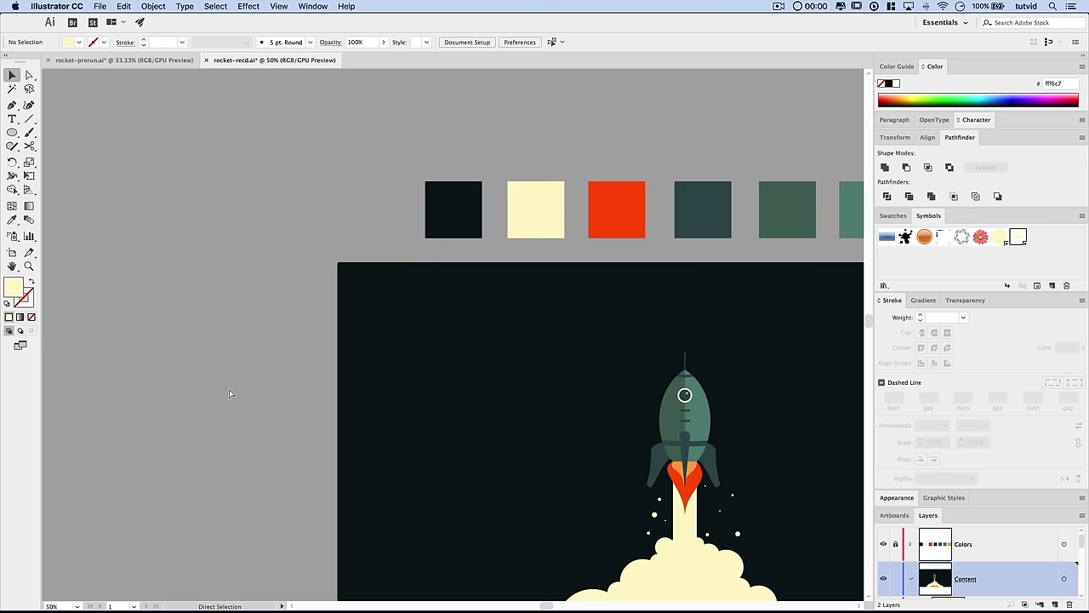
left_click_drag(695, 294, 444, 177)
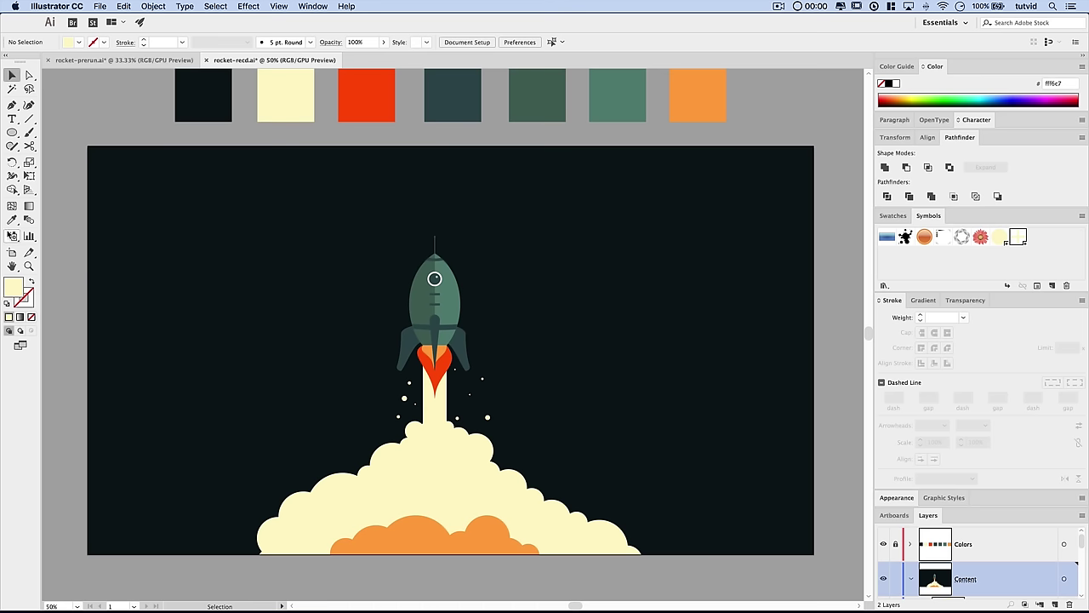
left_click(12, 236)
left_click(1002, 237)
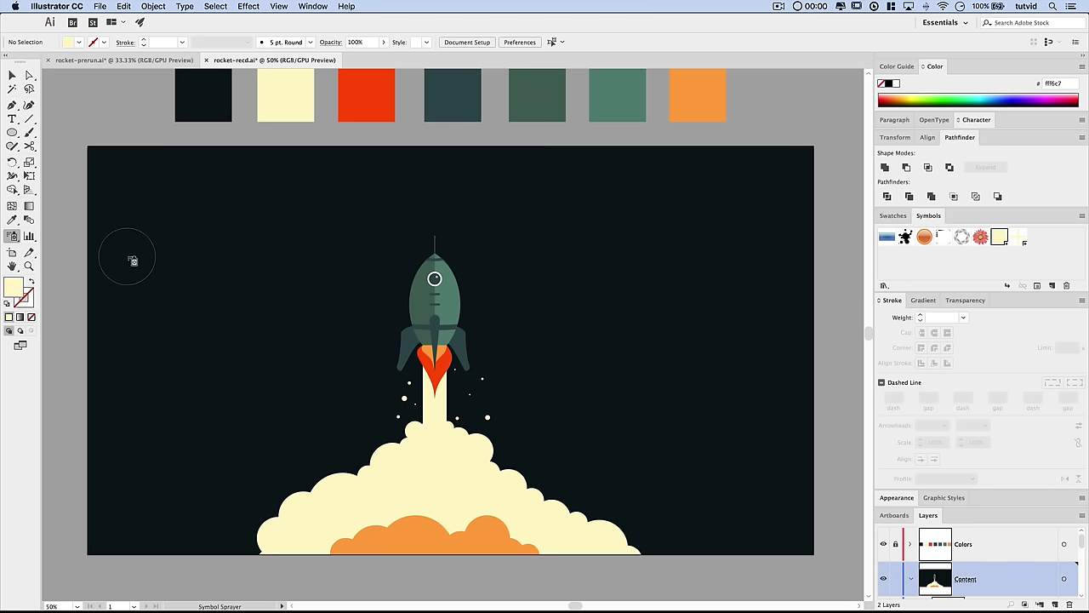
double_click(12, 236)
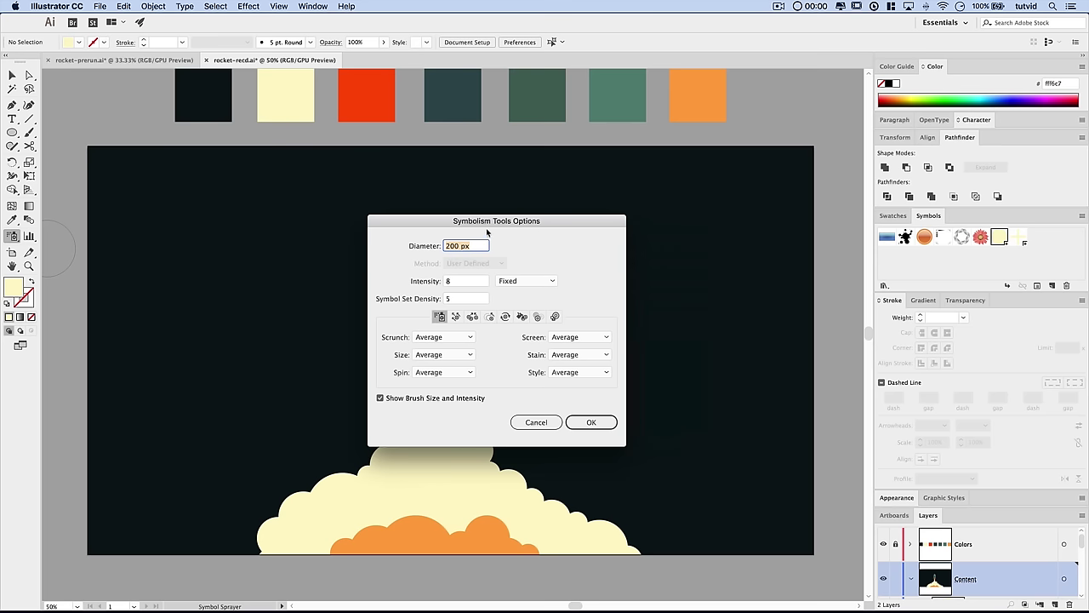
left_click_drag(493, 225, 462, 223)
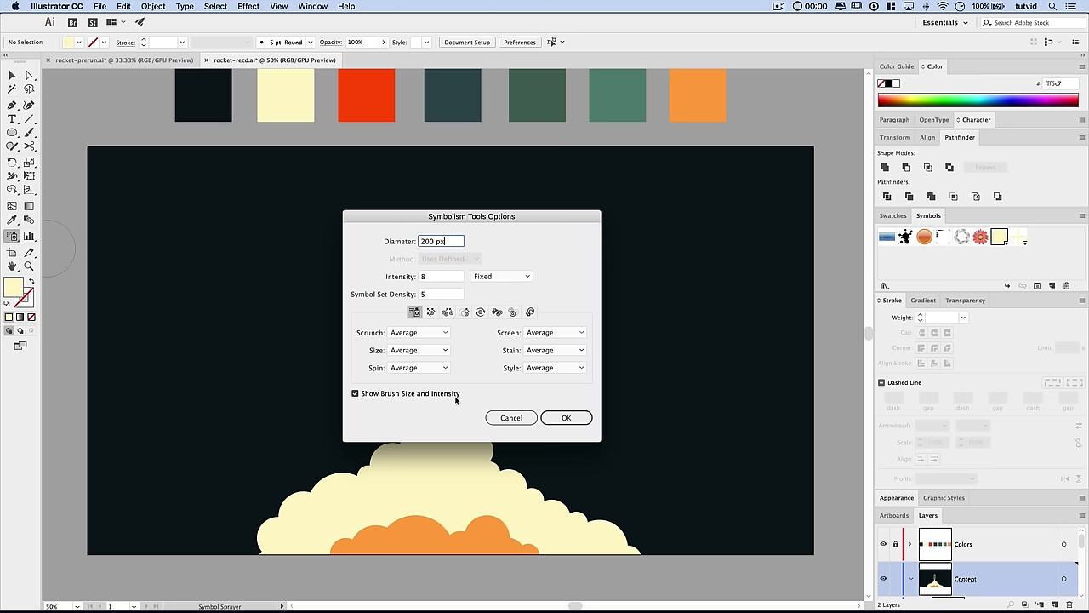
left_click(570, 419)
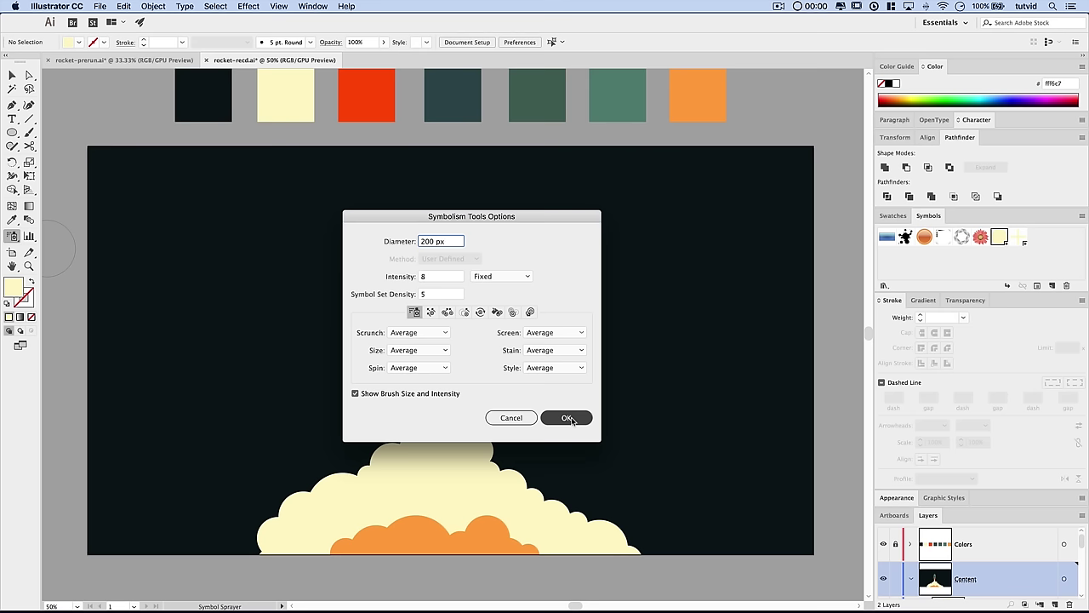
left_click(568, 418)
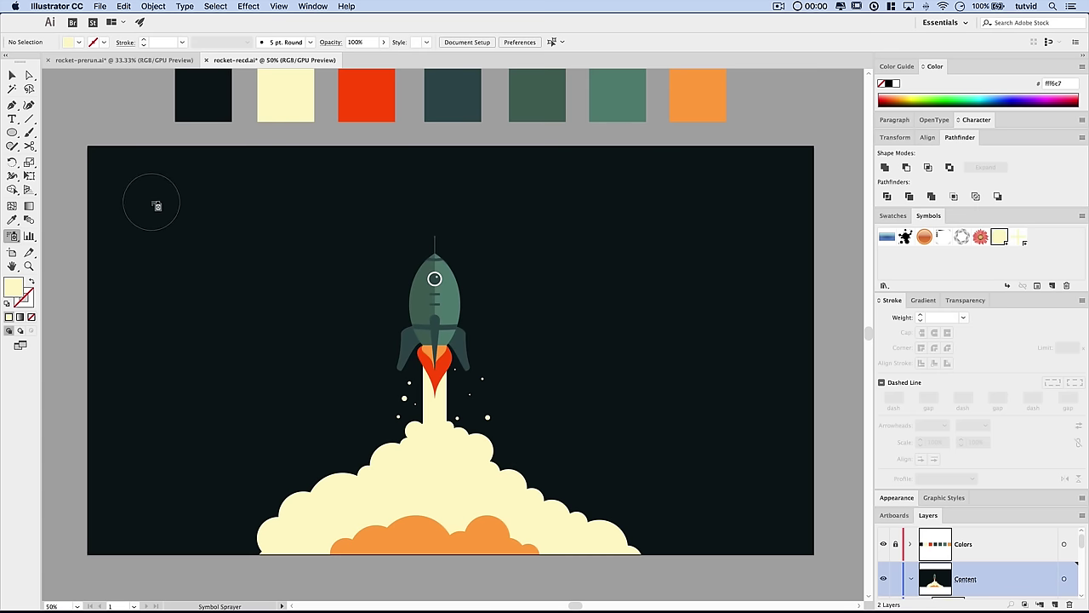
- Spray stars symbols sparsely across the dark sky on both sides of the rocket and above it
mouse_move(156, 204)
left_mouse_down()
mouse_move(181, 247)
mouse_move(181, 466)
left_mouse_up()
mouse_move(301, 199)
left_mouse_down()
mouse_move(311, 219)
mouse_move(272, 343)
left_mouse_up()
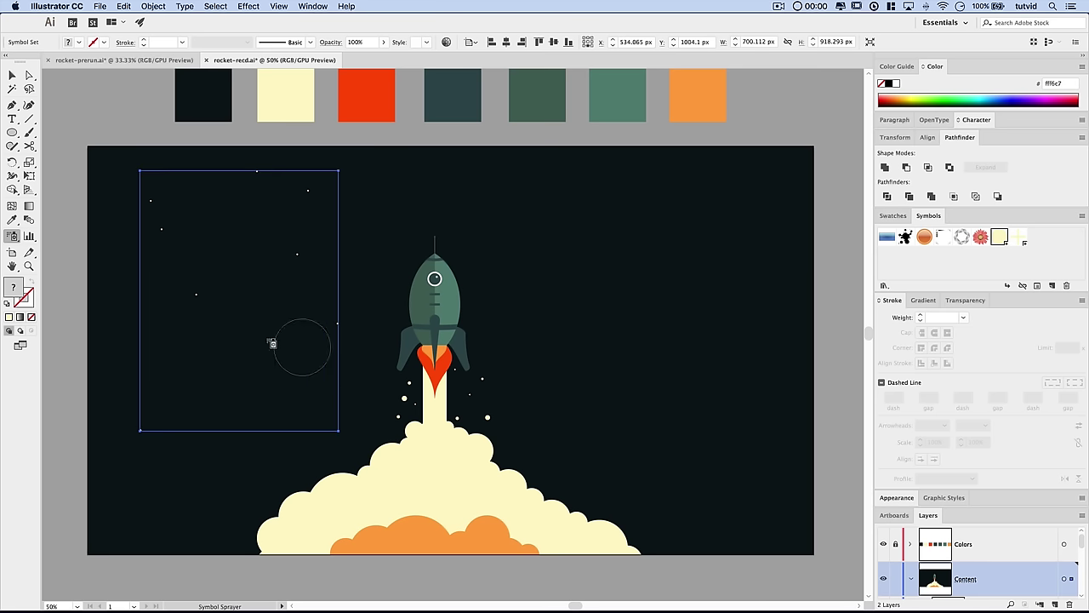
left_click_drag(297, 443, 285, 468)
left_click_drag(359, 389, 373, 375)
left_click_drag(386, 185, 551, 226)
left_click_drag(482, 247, 587, 255)
mouse_move(643, 223)
left_mouse_down()
mouse_move(719, 216)
mouse_move(762, 388)
left_mouse_up()
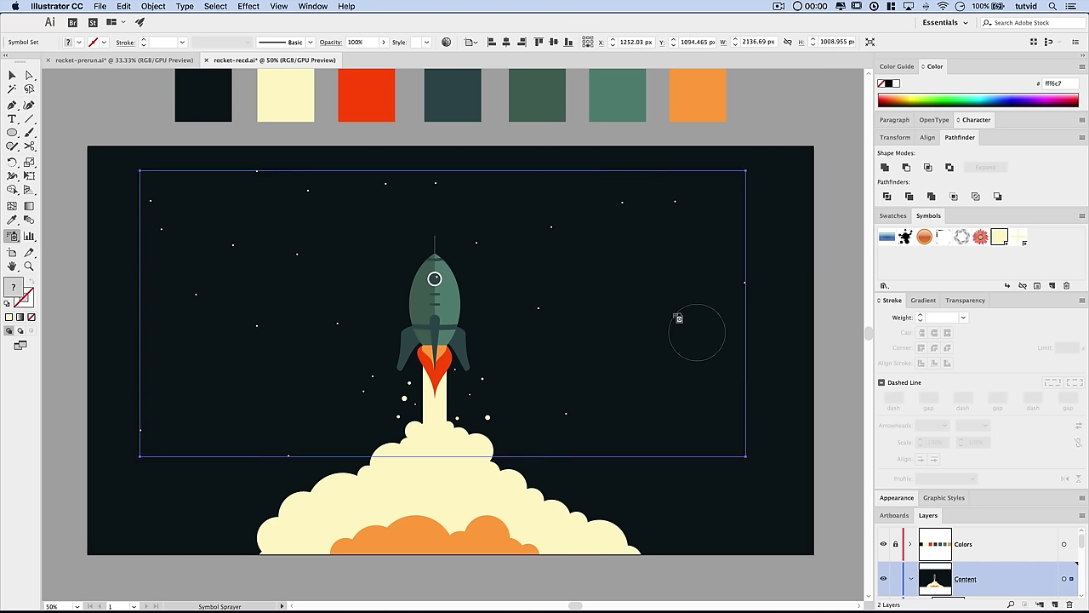
left_click_drag(678, 316, 739, 551)
mouse_move(696, 367)
left_mouse_down()
mouse_move(726, 461)
mouse_move(615, 437)
left_mouse_up()
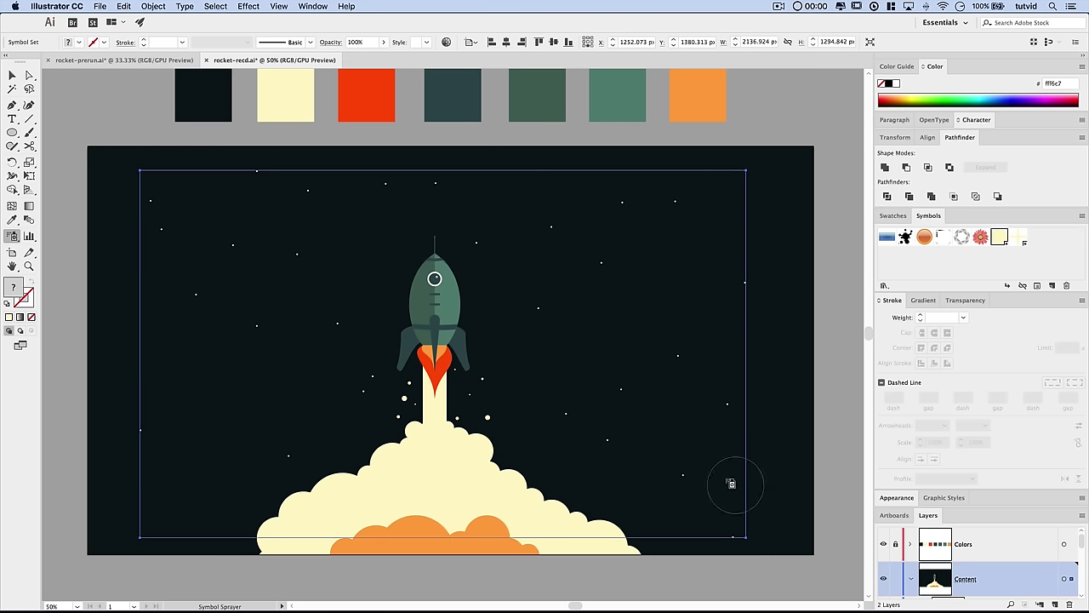
- Add more stars to the same symbol set in the sky's empty spots, mainly along the upper sky and its outer edges
left_click(212, 397)
left_click(361, 252)
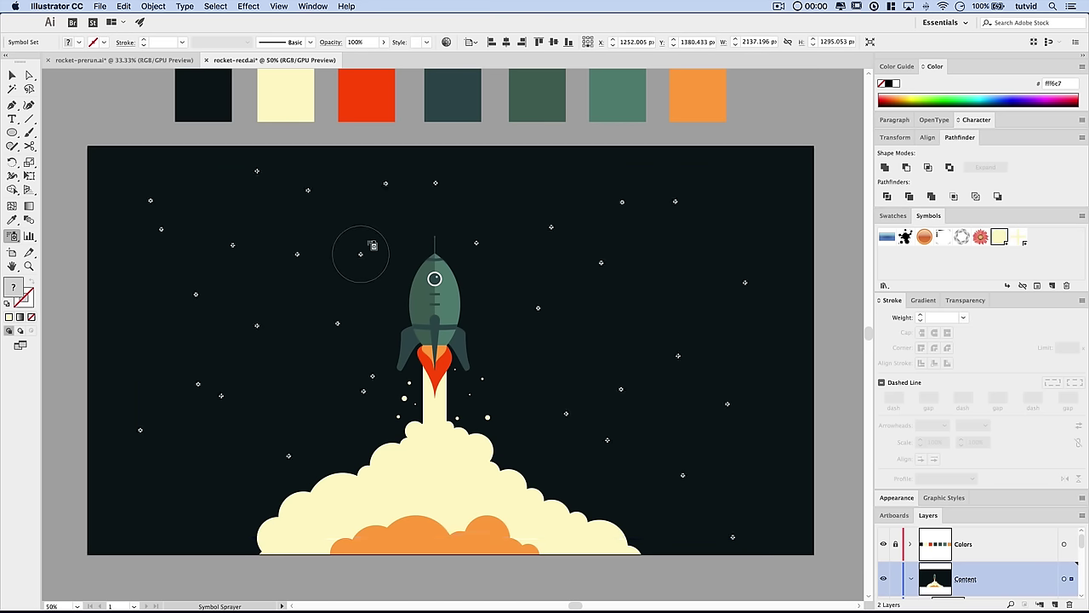
mouse_move(173, 207)
left_mouse_down()
mouse_move(210, 193)
mouse_move(231, 206)
mouse_move(208, 229)
mouse_move(435, 204)
mouse_move(489, 187)
mouse_move(788, 200)
left_mouse_up()
left_click_drag(508, 163, 693, 161)
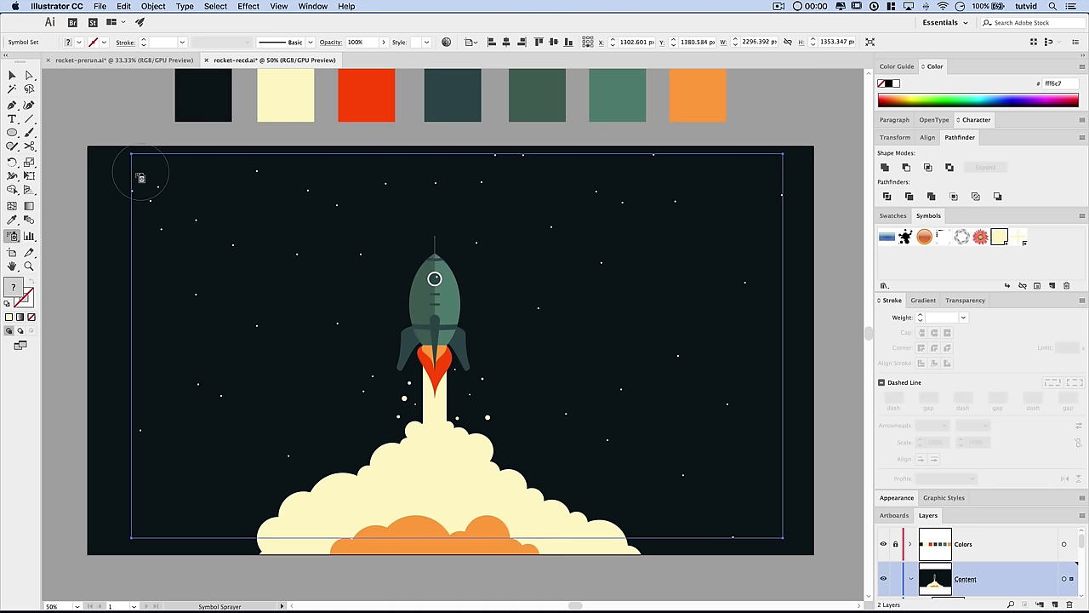
left_click_drag(139, 176, 235, 171)
left_click_drag(159, 292, 144, 209)
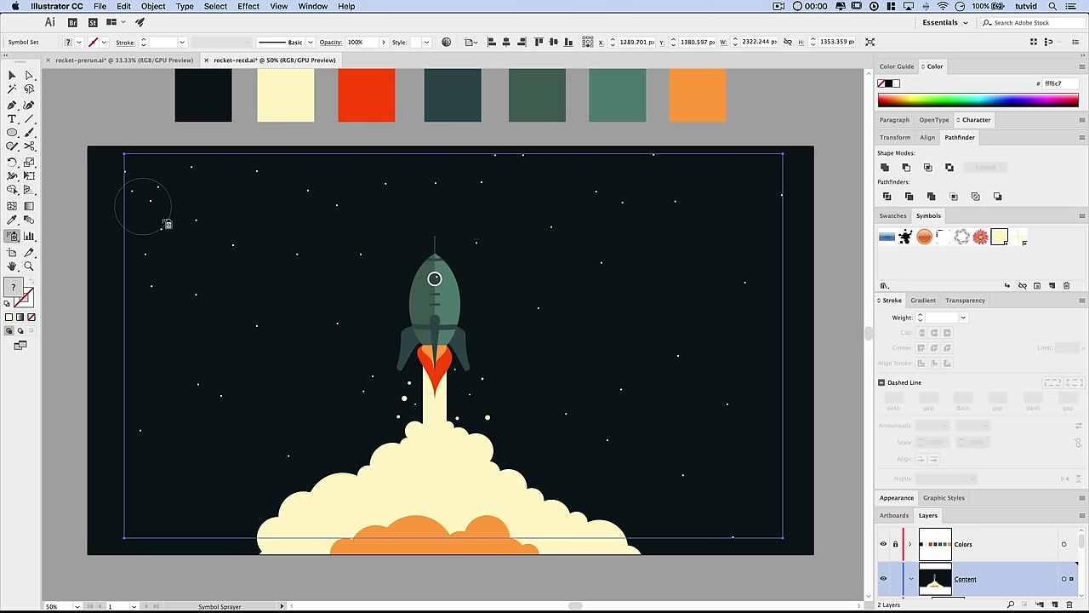
mouse_move(706, 246)
left_mouse_down()
mouse_move(758, 175)
mouse_move(783, 219)
mouse_move(710, 175)
mouse_move(782, 202)
left_mouse_up()
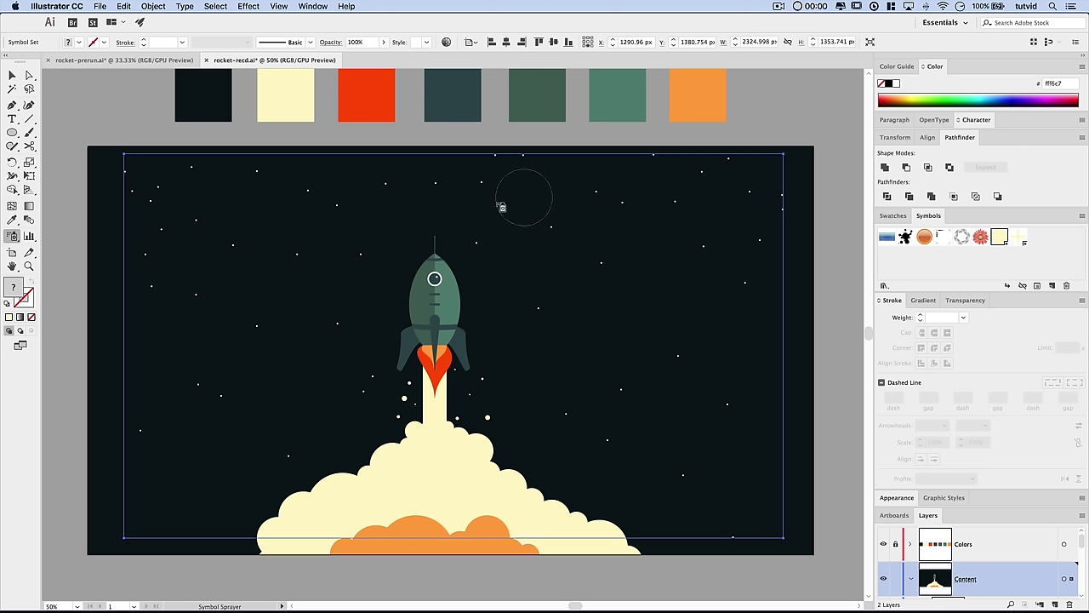
- Expand the sprayed symbol set's object and fill into separate star instances, and check the contents of the group
left_click(892, 301)
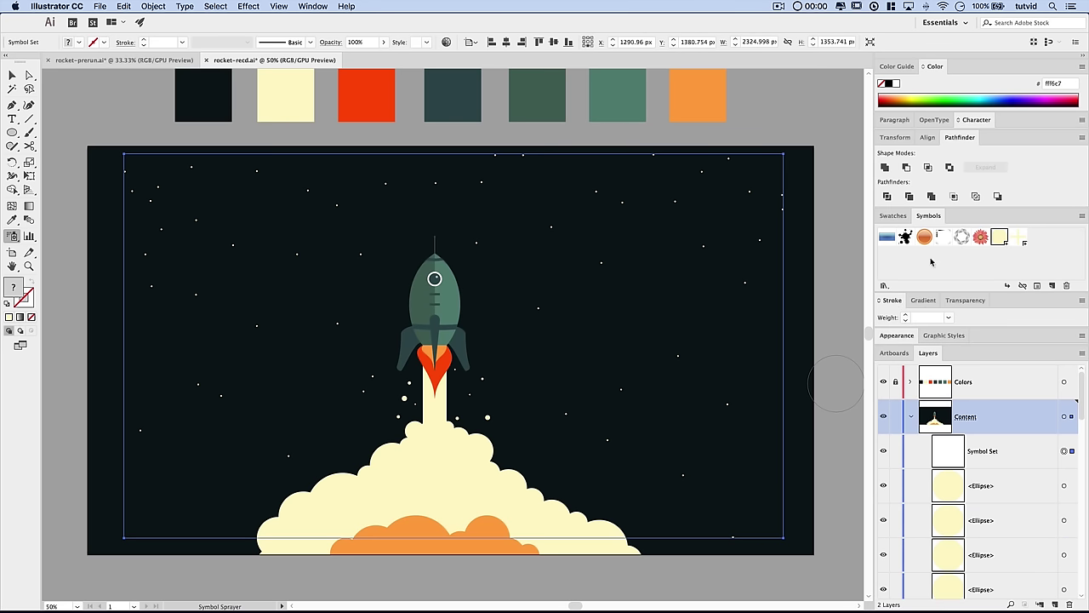
scroll(1009, 511, "down", 2)
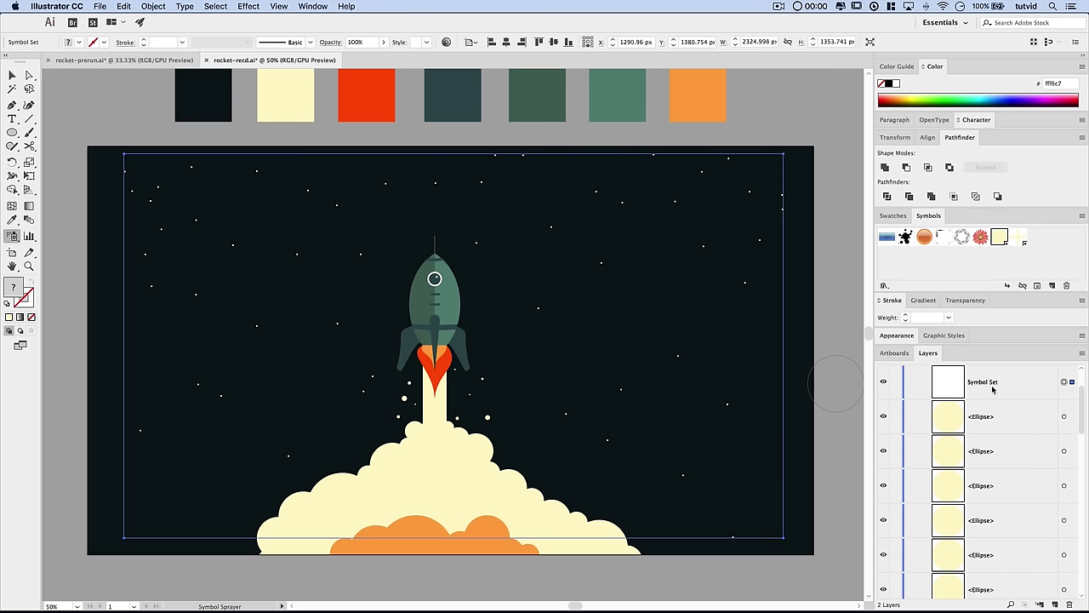
scroll(992, 390, "up", 1)
left_click(153, 6)
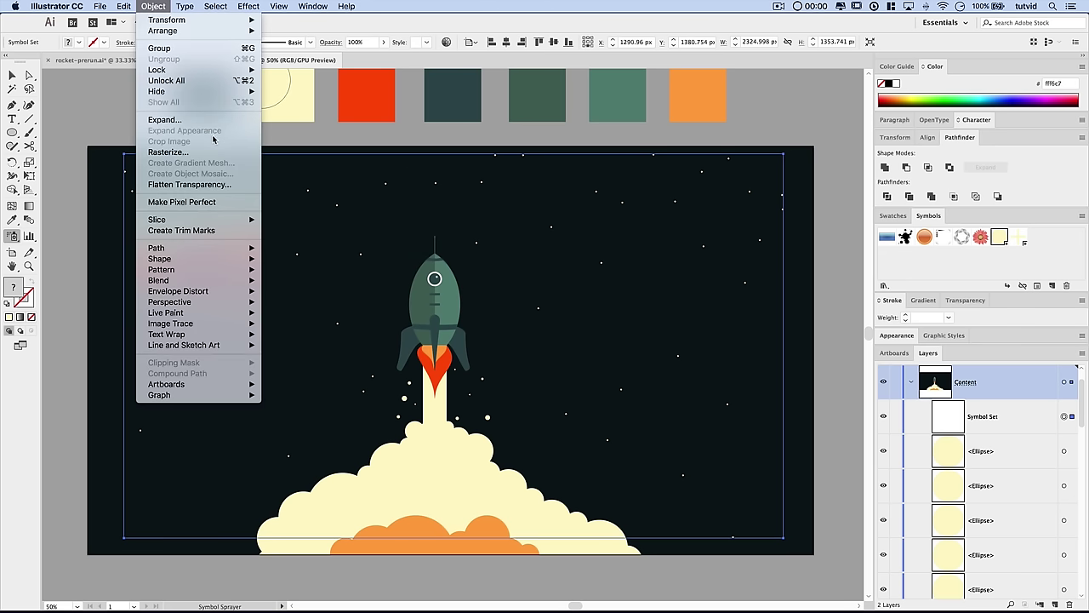
left_click(200, 120)
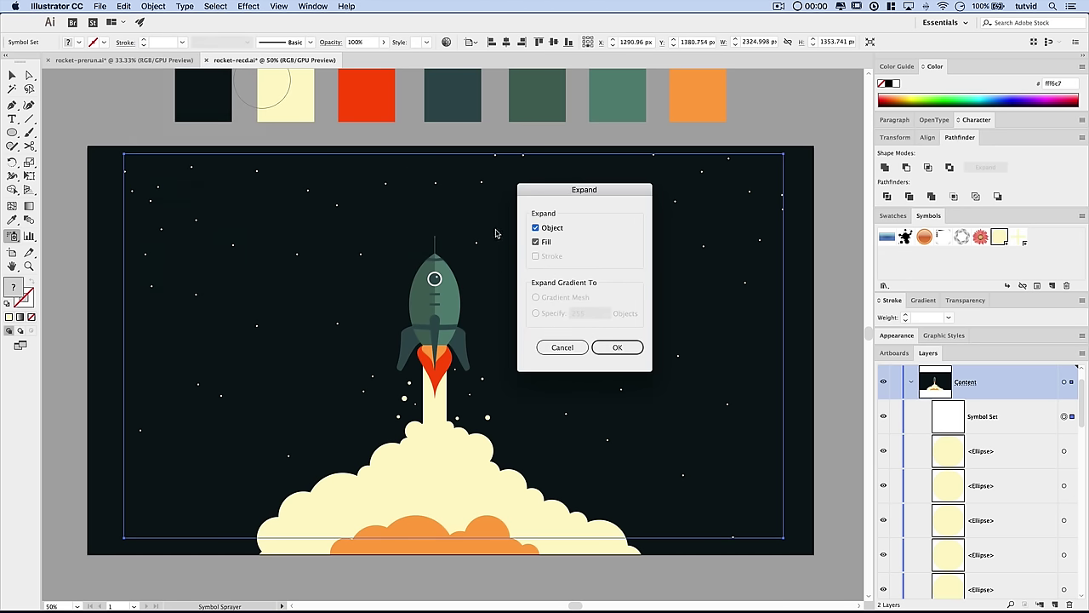
left_click(617, 347)
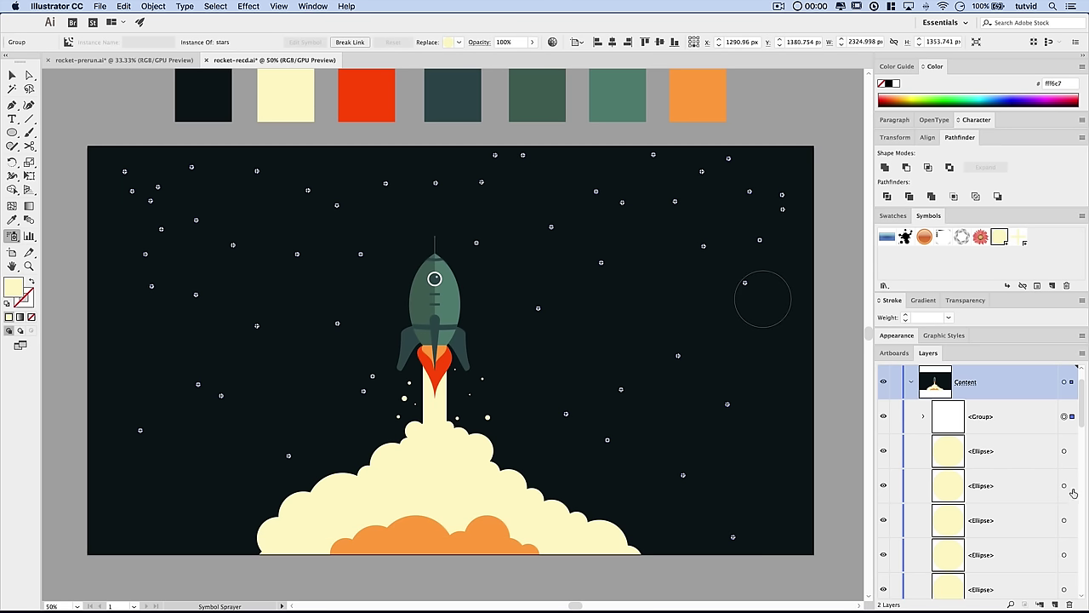
left_click(924, 416)
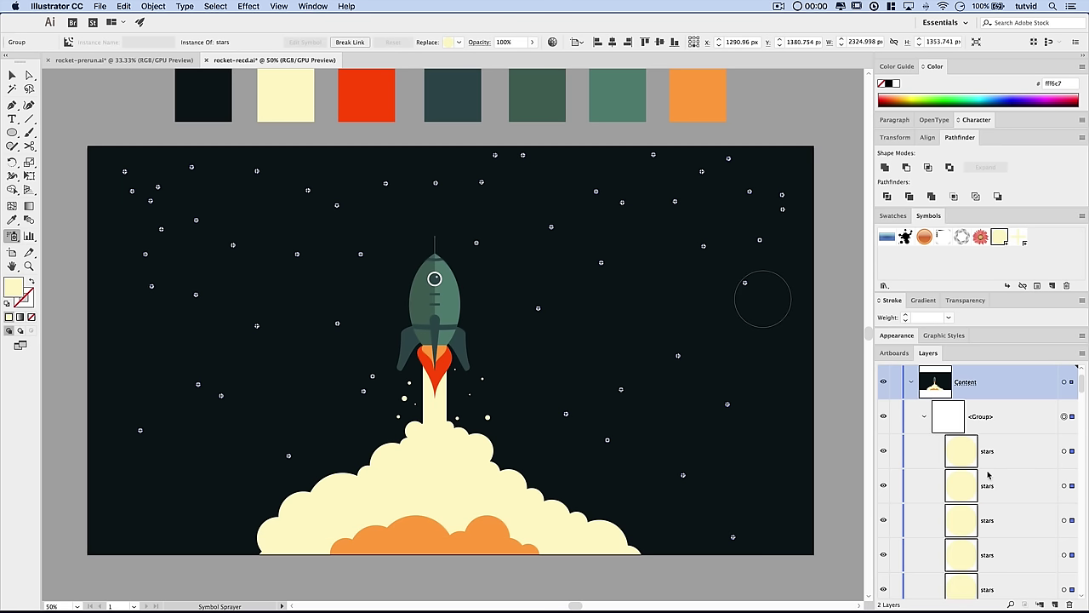
left_click(923, 417)
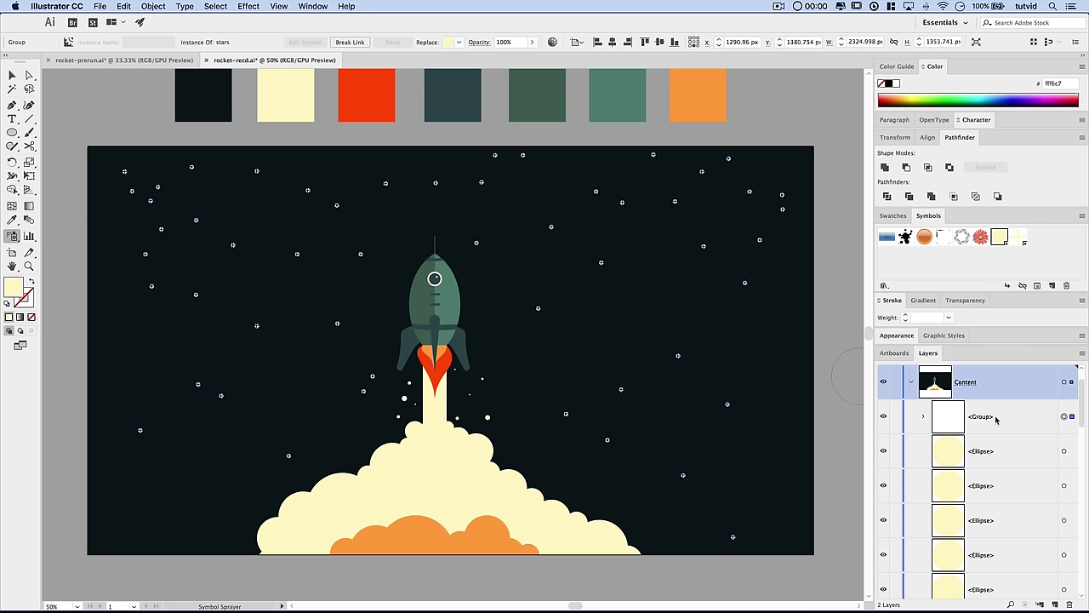
- Choose the sparkle symbol for spraying and deselect the expanded star group
left_click(1019, 236)
left_click(217, 191)
left_click(216, 6)
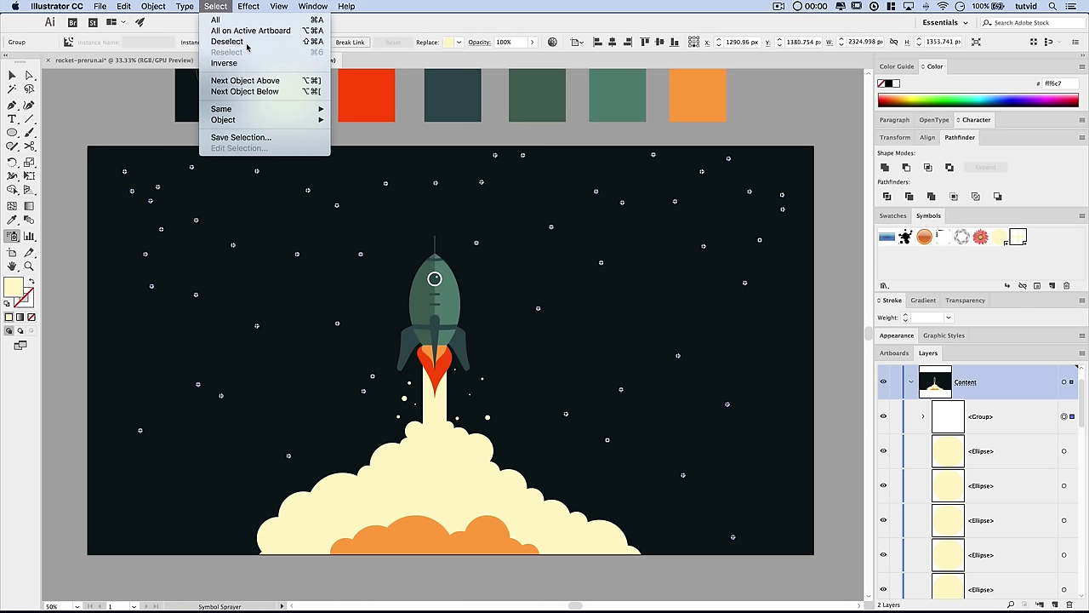
left_click(246, 43)
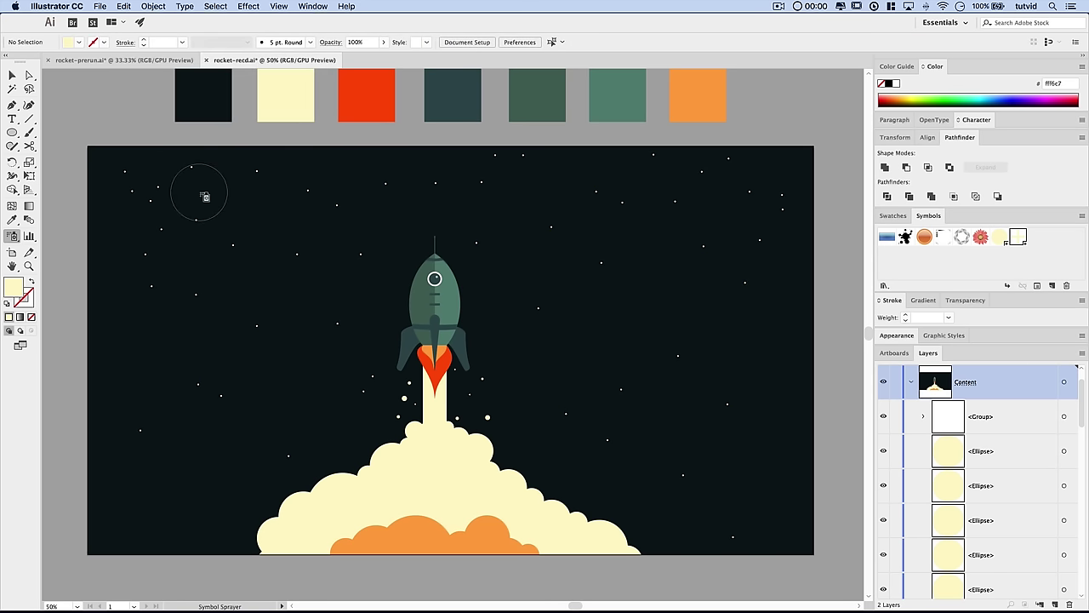
- Spray sparkle symbols sparsely over the night sky on both sides of the rocket, undoing the first overly dense stroke
mouse_move(202, 195)
left_mouse_down()
mouse_move(234, 221)
mouse_move(361, 274)
left_mouse_up()
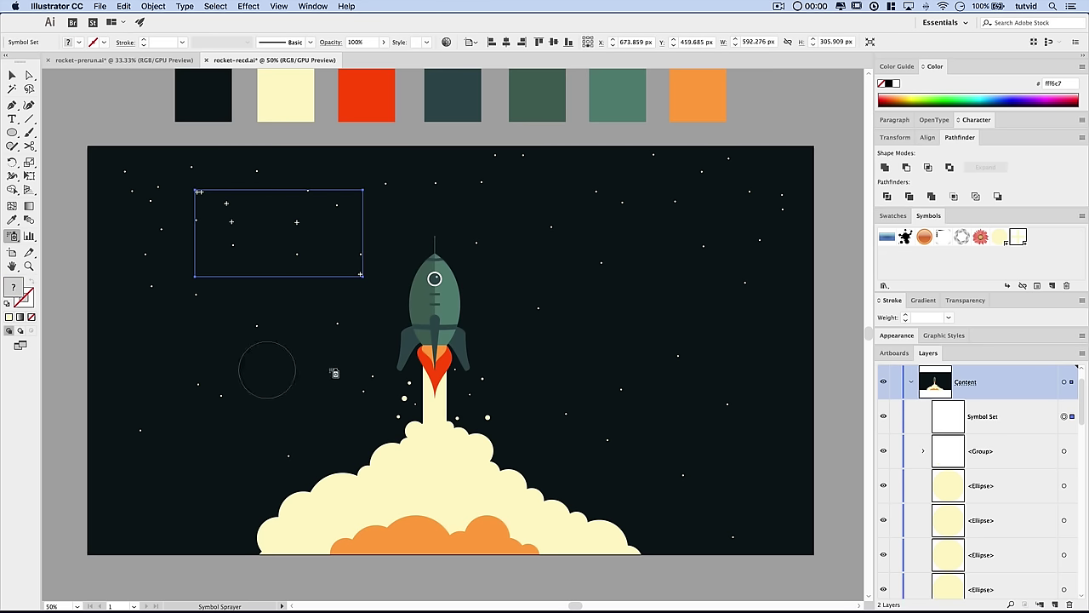
key("cmd+z")
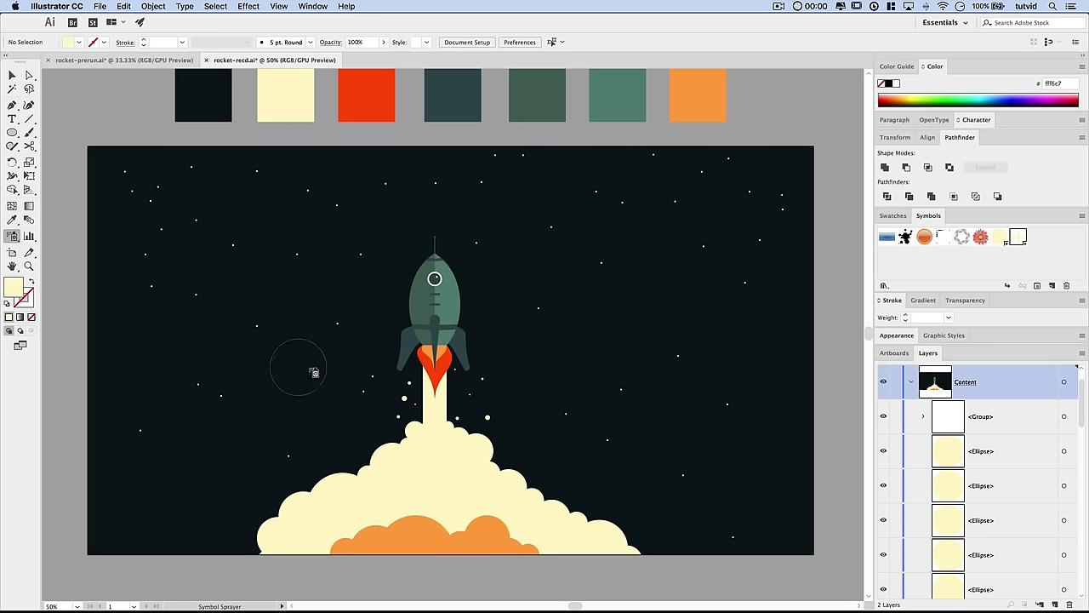
left_click_drag(214, 306, 291, 383)
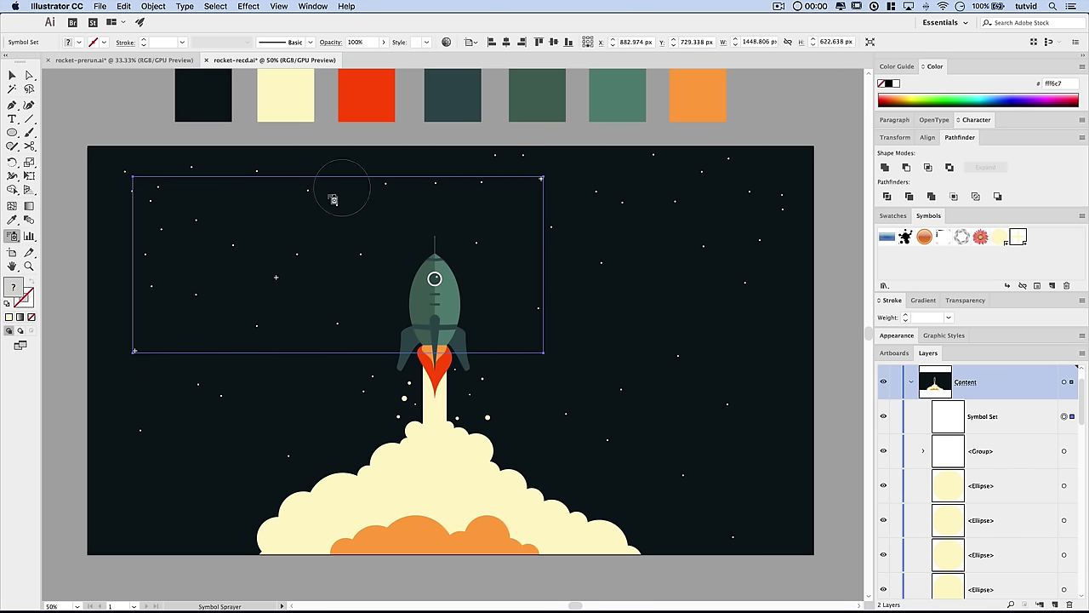
left_click_drag(209, 207, 511, 234)
mouse_move(710, 211)
left_mouse_down()
mouse_move(600, 289)
mouse_move(680, 375)
mouse_move(635, 439)
mouse_move(513, 362)
mouse_move(535, 349)
mouse_move(768, 492)
mouse_move(713, 351)
mouse_move(642, 320)
mouse_move(710, 320)
mouse_move(773, 365)
left_mouse_up()
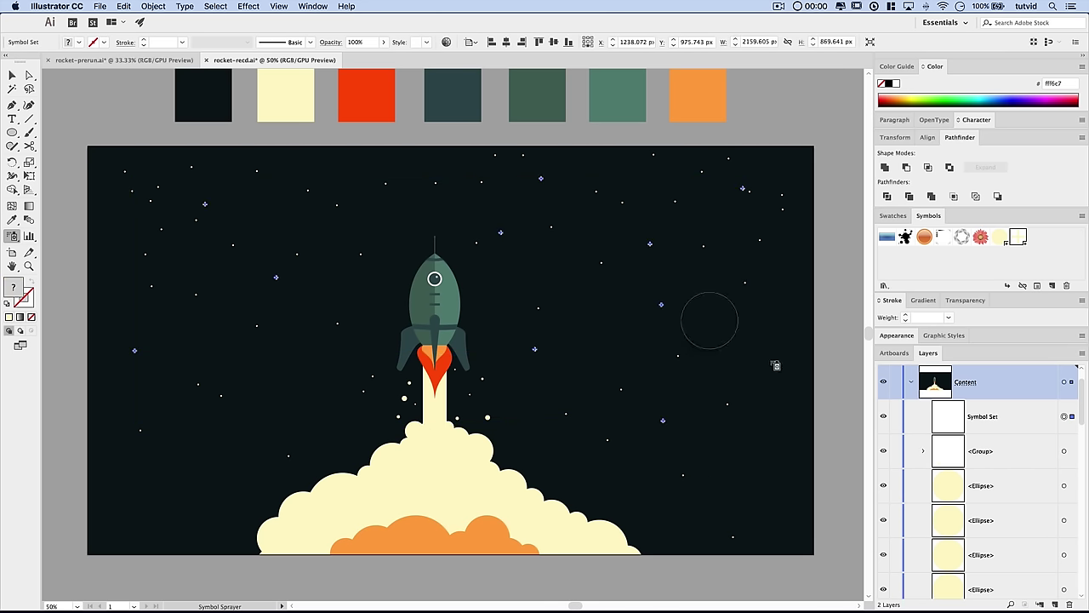
left_click_drag(283, 344, 179, 514)
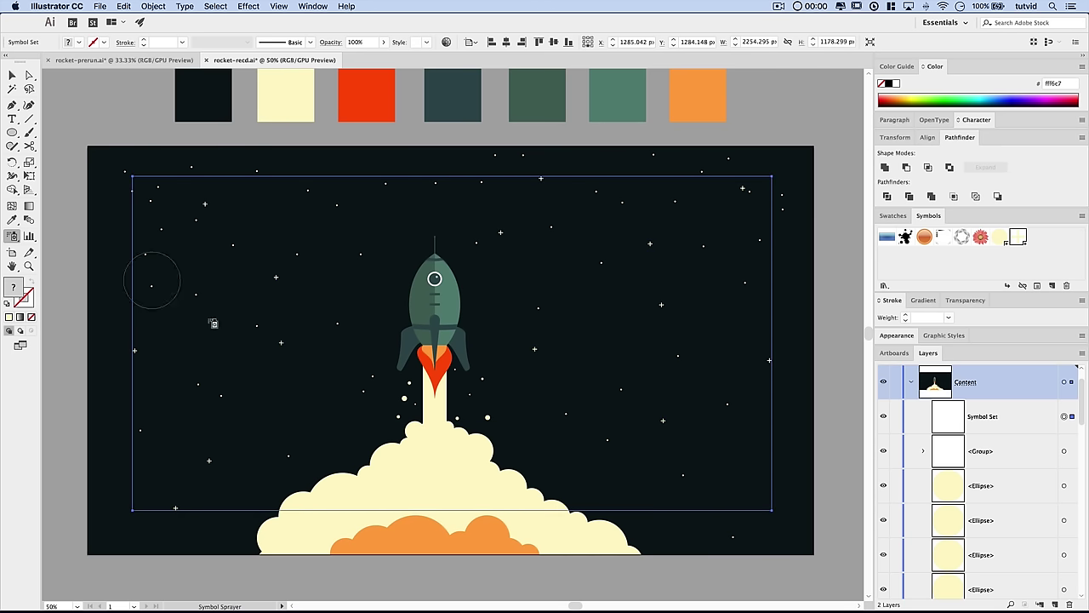
- Expand the sparkle symbol set's object and fill into separate instances, and deselect the resulting group
left_click(154, 5)
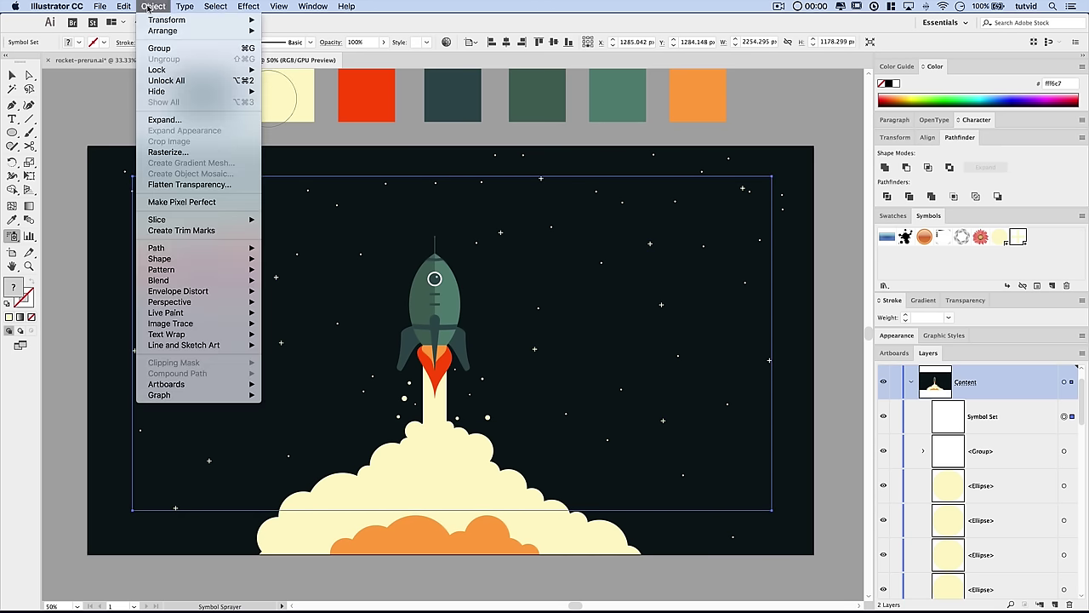
left_click(160, 120)
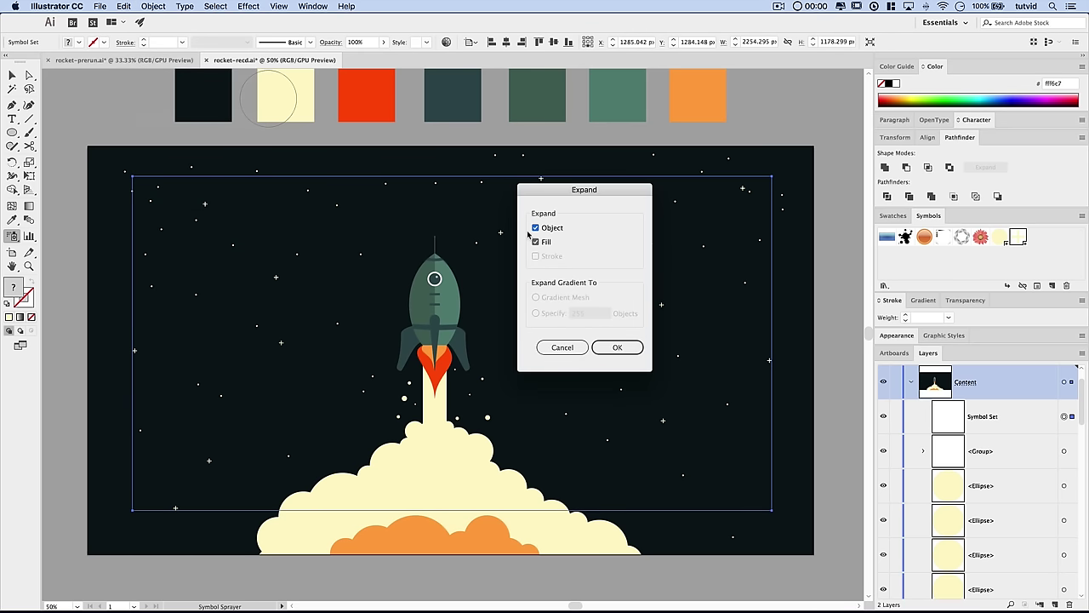
left_click(609, 345)
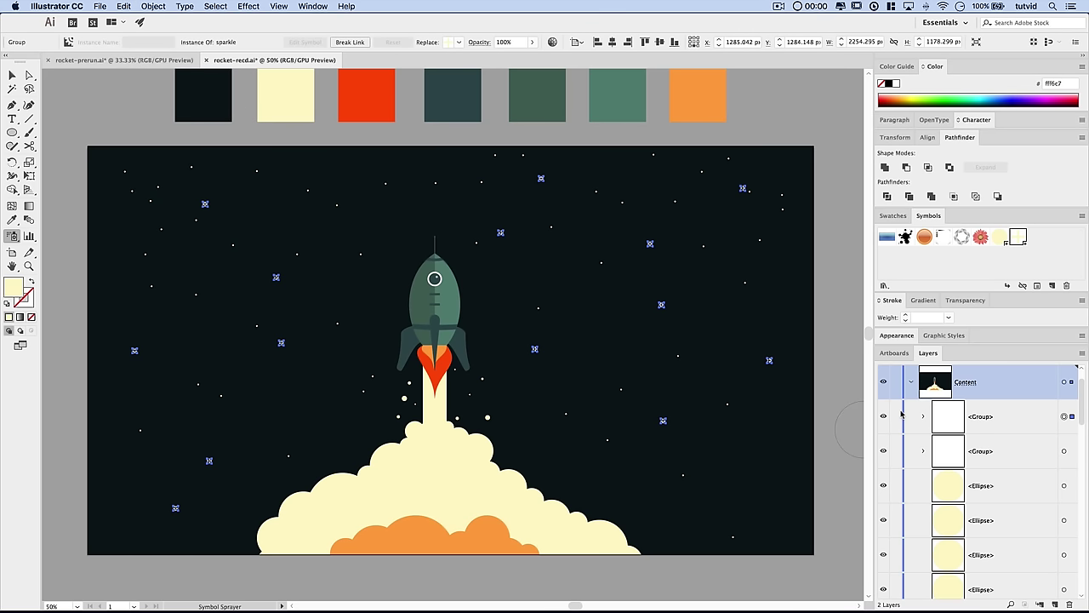
key("v")
key("super+shift+a")
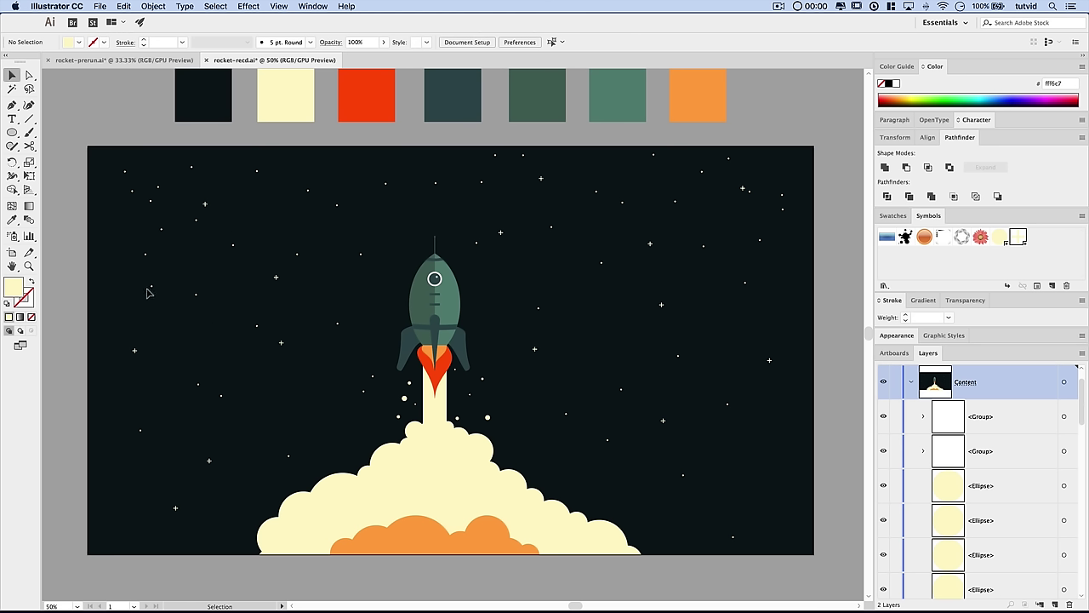
- Draw three overlapping cream ellipses in the sky right of the rocket, about 206 × 128, 162 × 109 and 97 × 97 px, shrinking rightwards
left_click(12, 134)
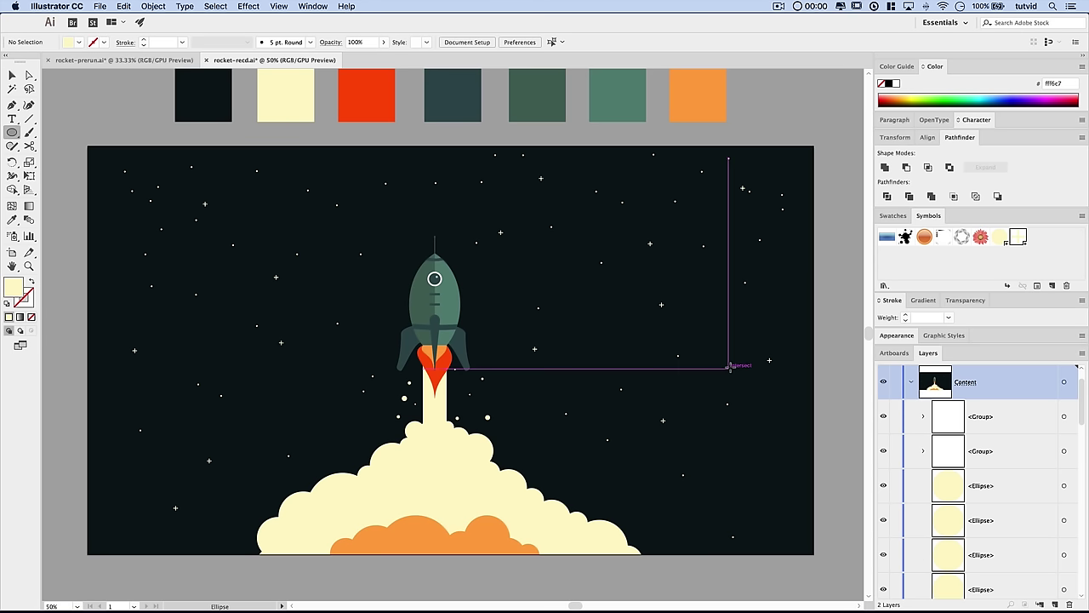
left_click_drag(570, 310, 629, 344)
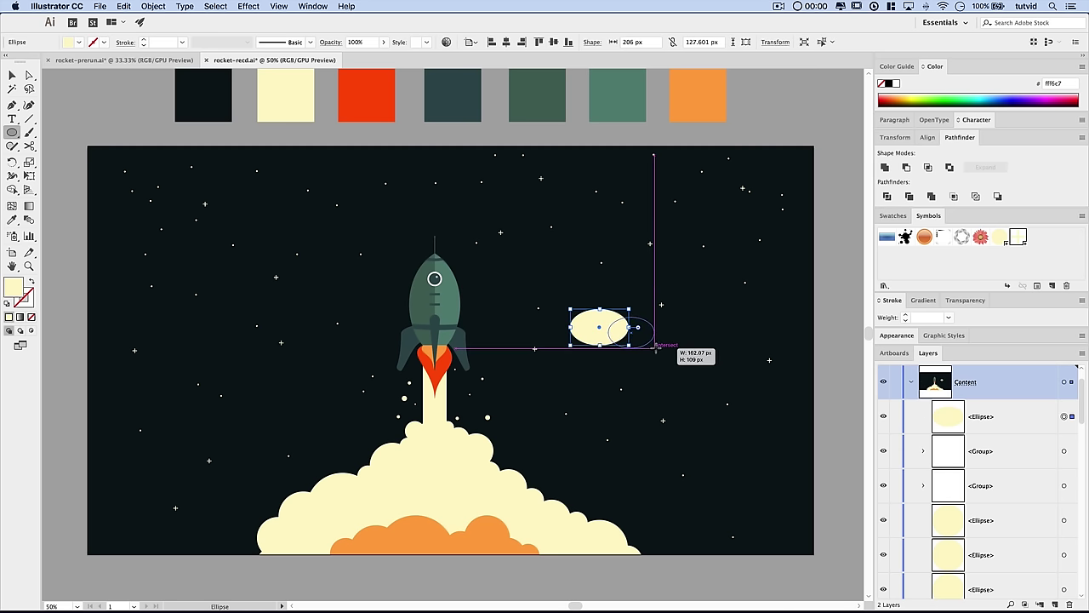
mouse_move(653, 346)
left_mouse_down()
mouse_move(605, 313)
mouse_move(670, 349)
left_mouse_up()
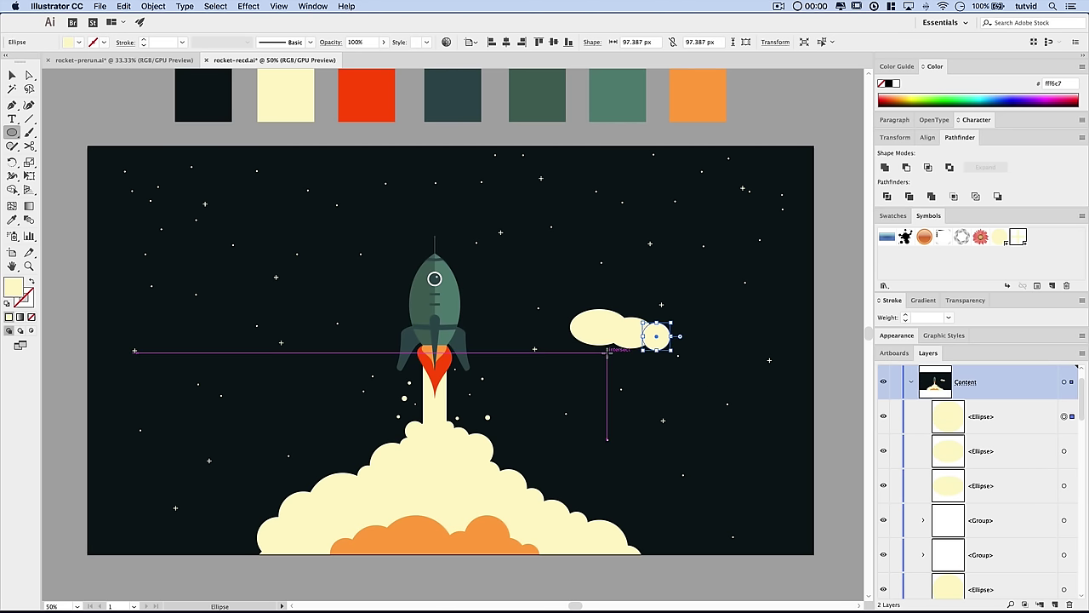
- Select the three overlapping ellipses and combine them into a single cloud shape with Pathfinder
left_click(14, 75)
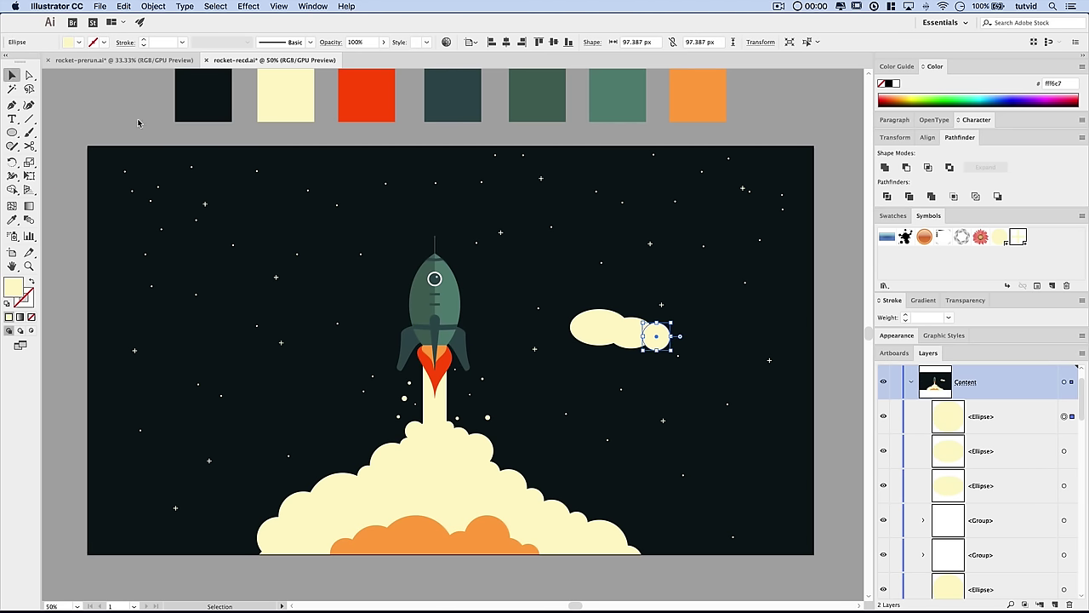
left_click(612, 332, "shift")
left_click(598, 325, "shift")
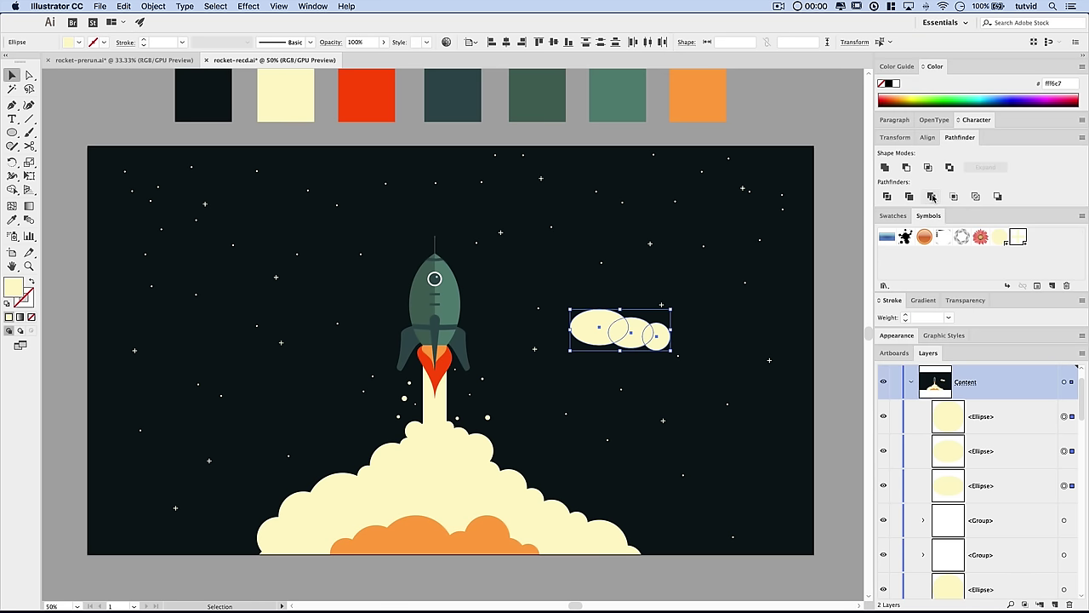
left_click(932, 196)
- Delete the anchor points along the cloud's underside so it has a straight bottom edge
left_click(29, 75)
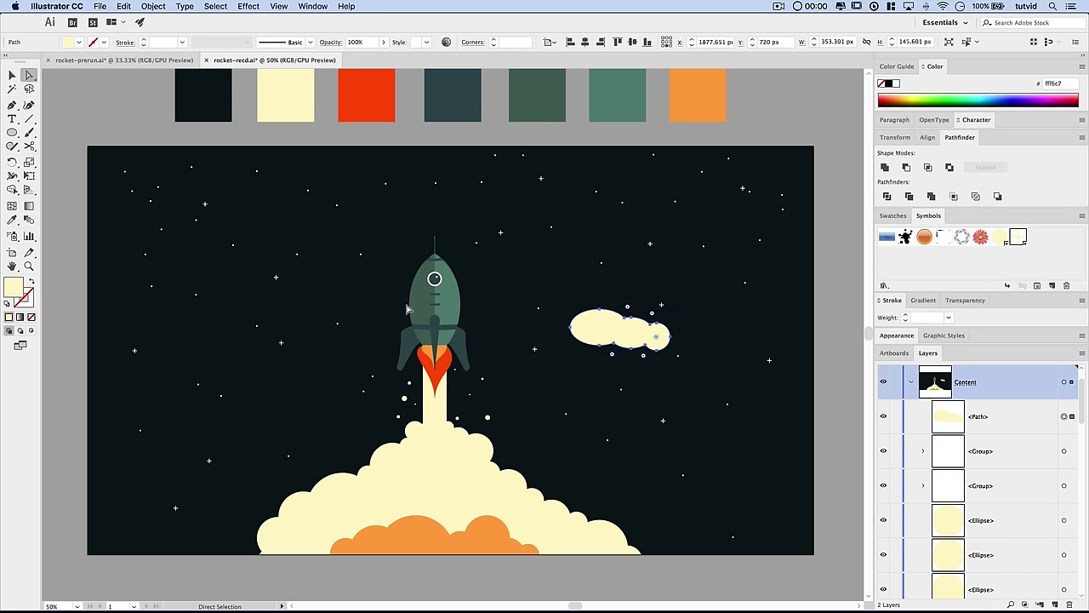
left_click(589, 355)
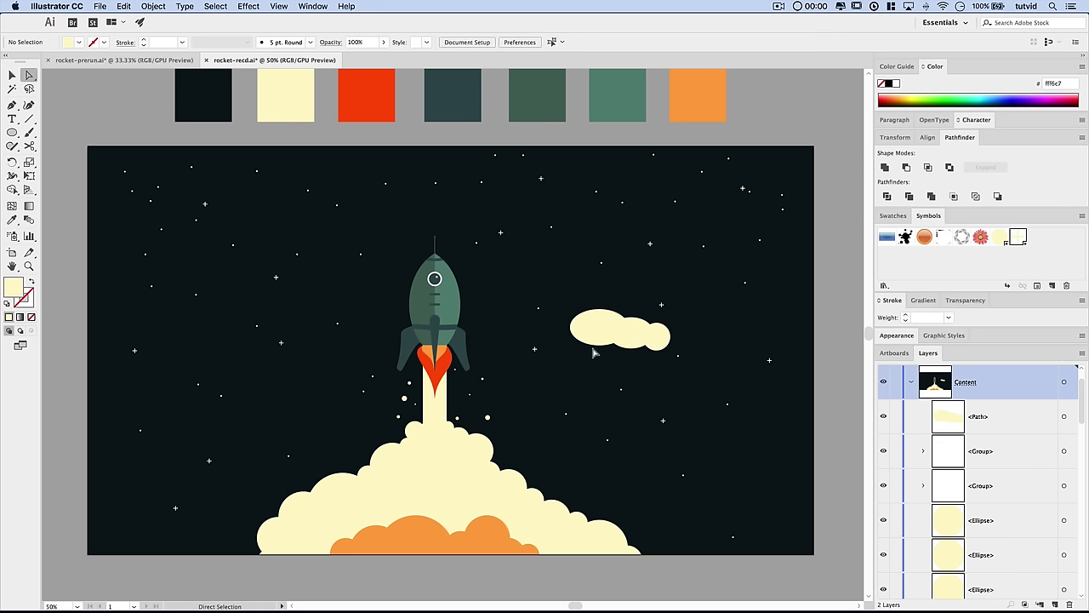
left_click(590, 349)
left_click(594, 352)
left_click(657, 348)
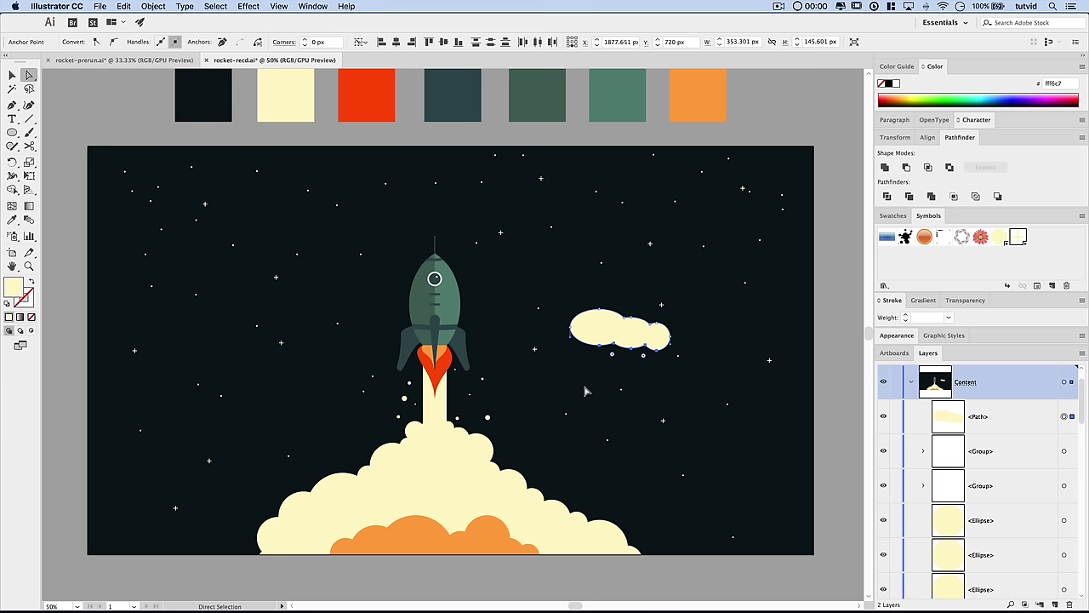
key("Delete")
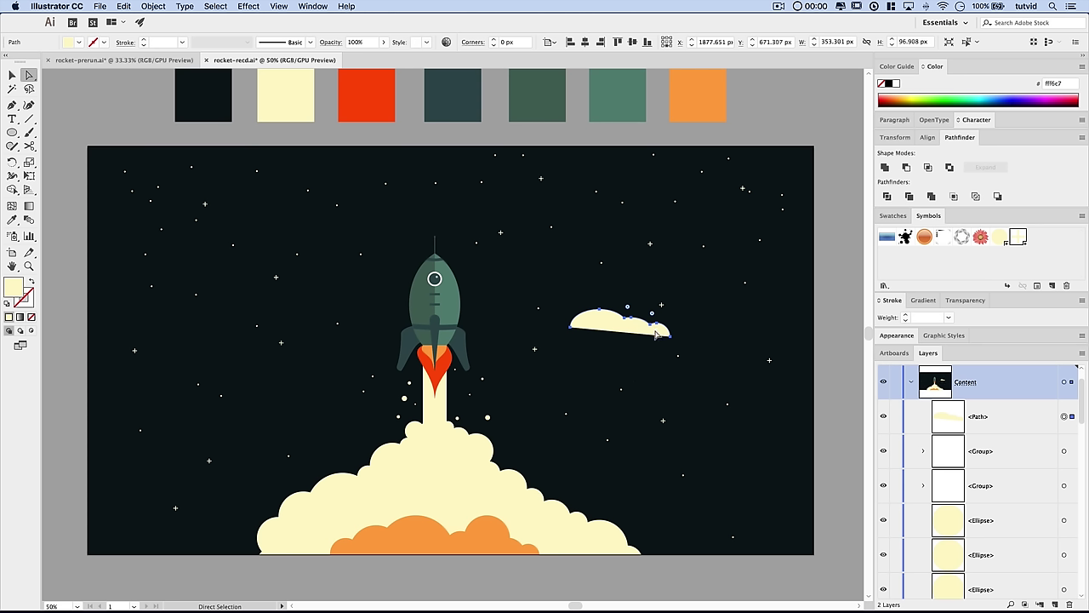
- Fill the cloud with the white-to-black linear gradient at 0° and check the colour options of its first stop
left_click(923, 300)
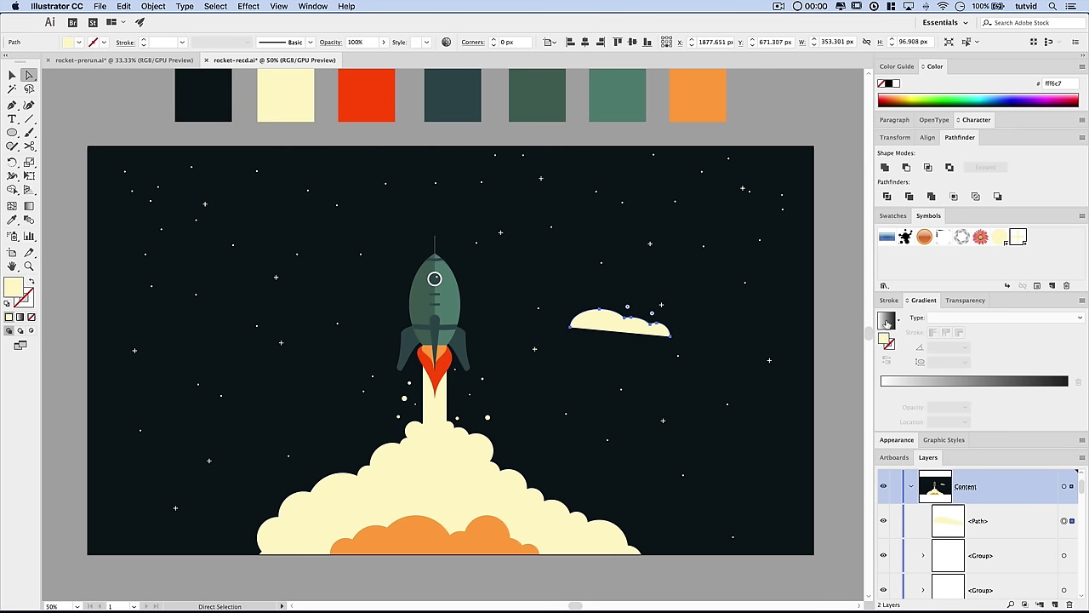
left_click(886, 322)
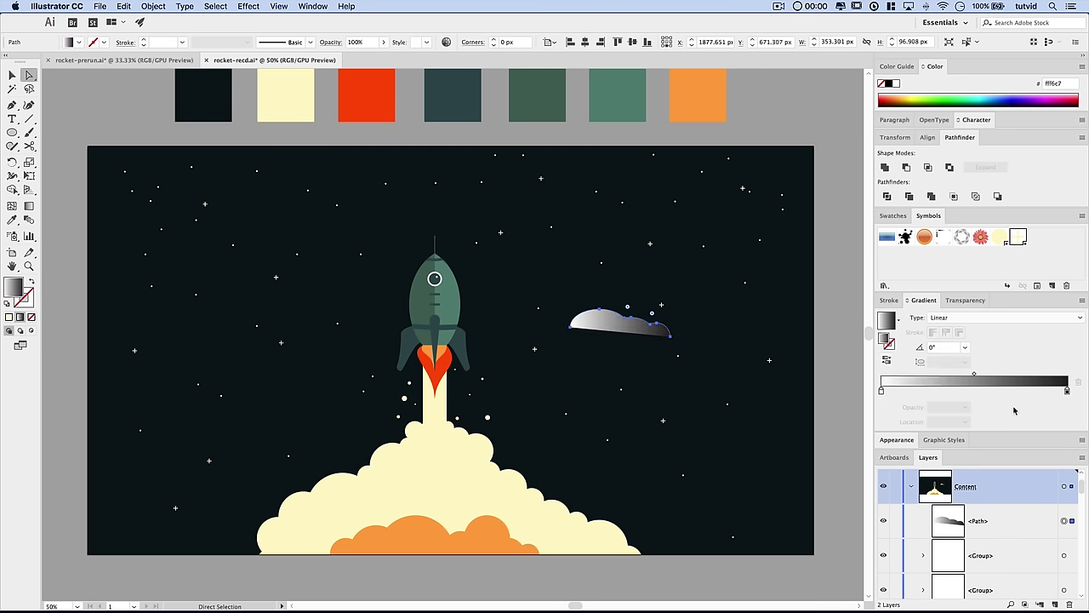
double_click(882, 390)
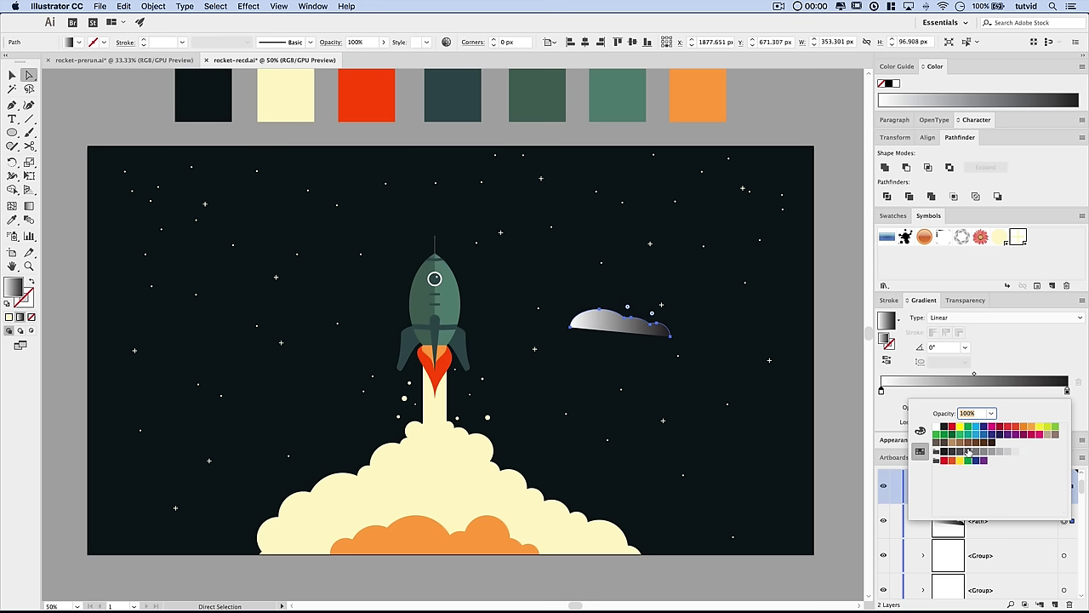
left_click(881, 411)
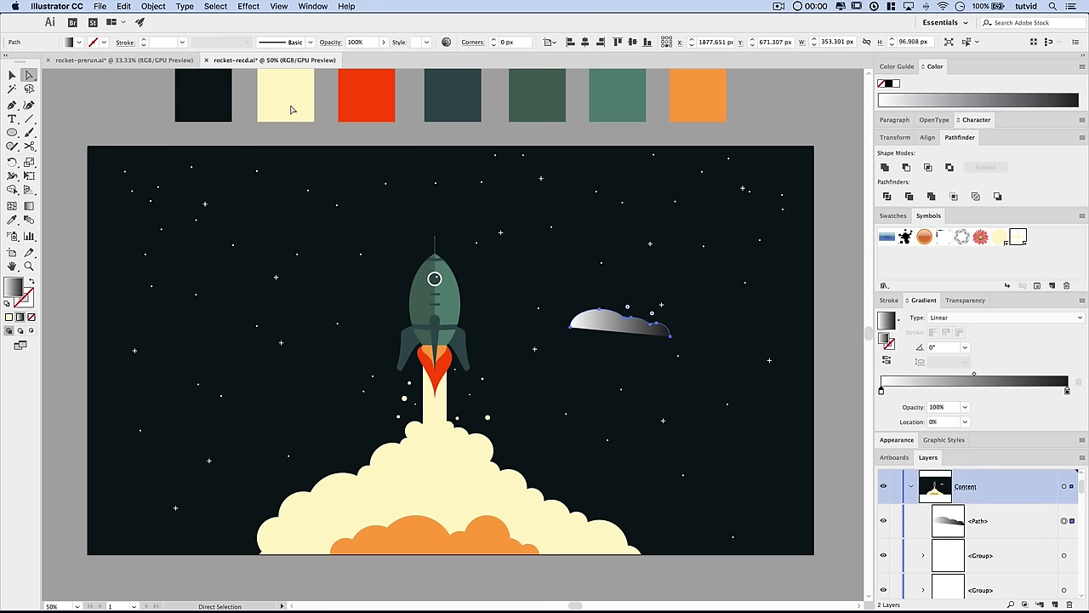
left_click(701, 142)
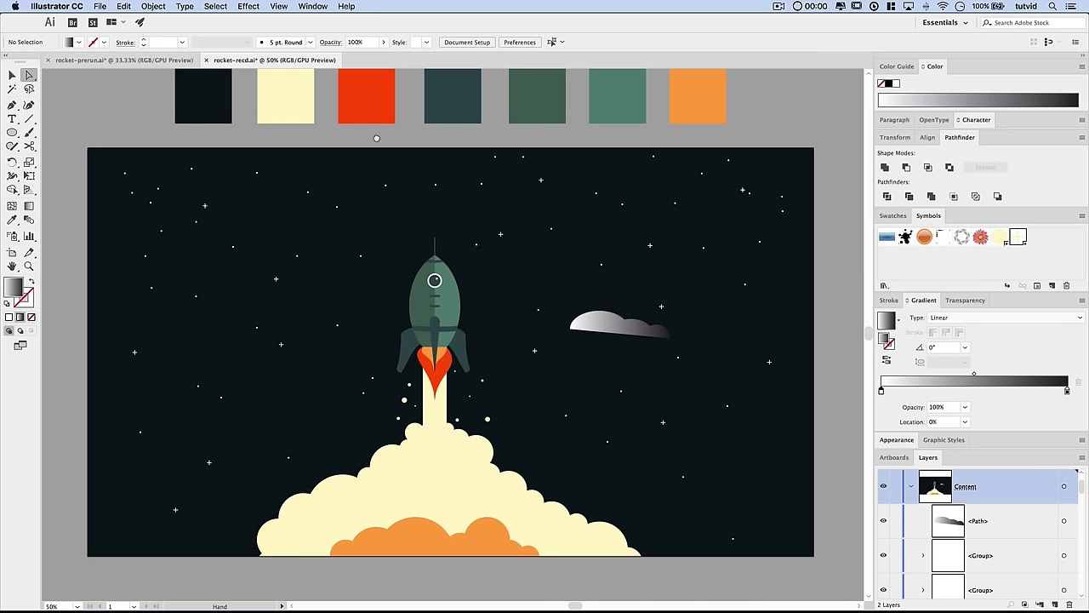
- Unlock the Colors layer and ungroup the palette squares above the artboard so that only the cream square is selected
scroll(507, 186, "up", 3)
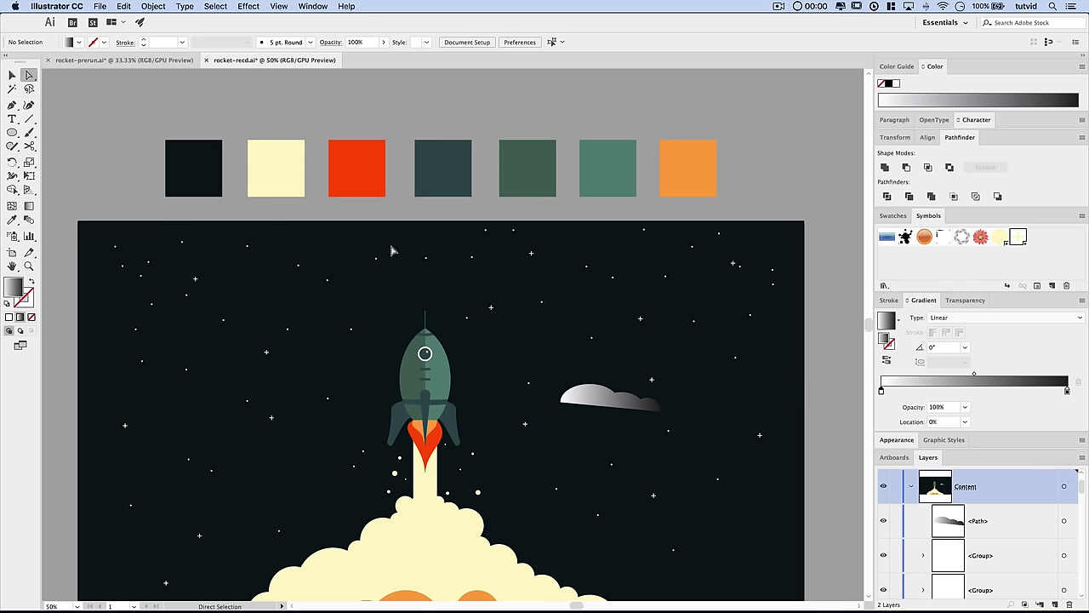
key("v")
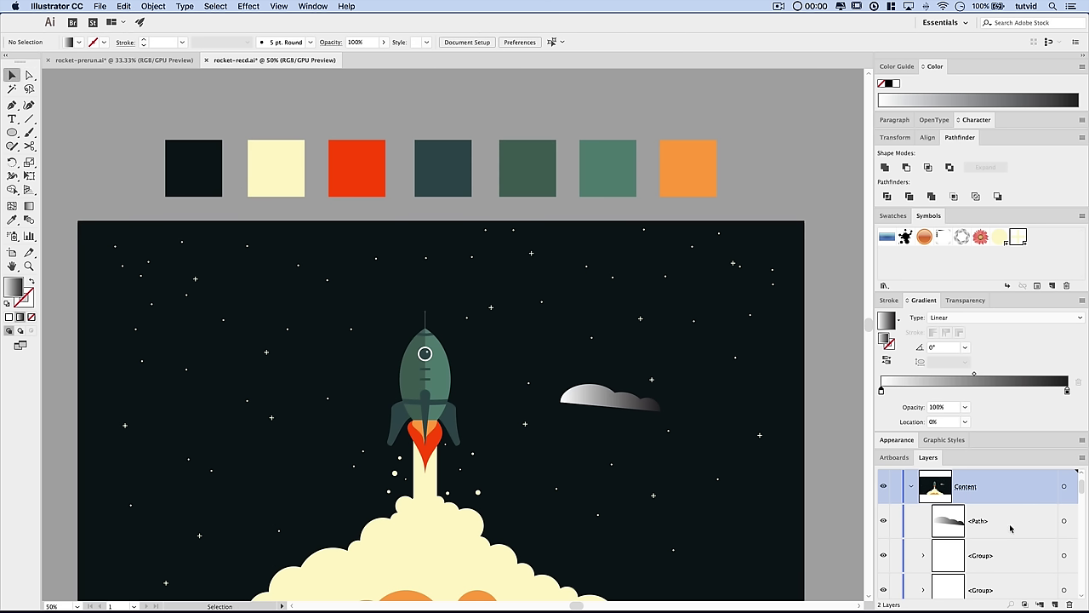
scroll(1006, 525, "up", 1)
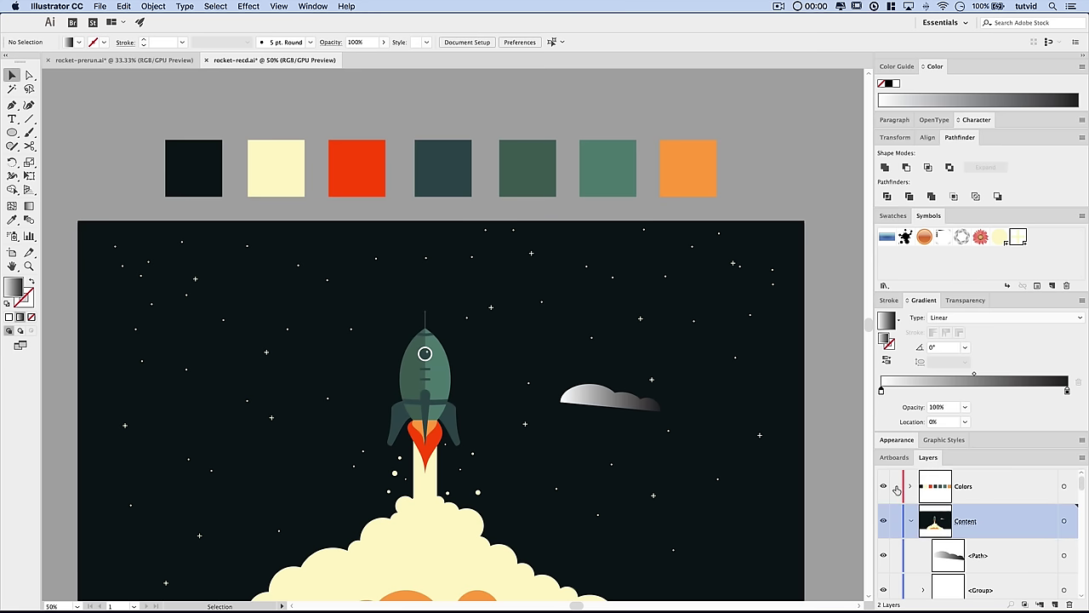
left_click(289, 170)
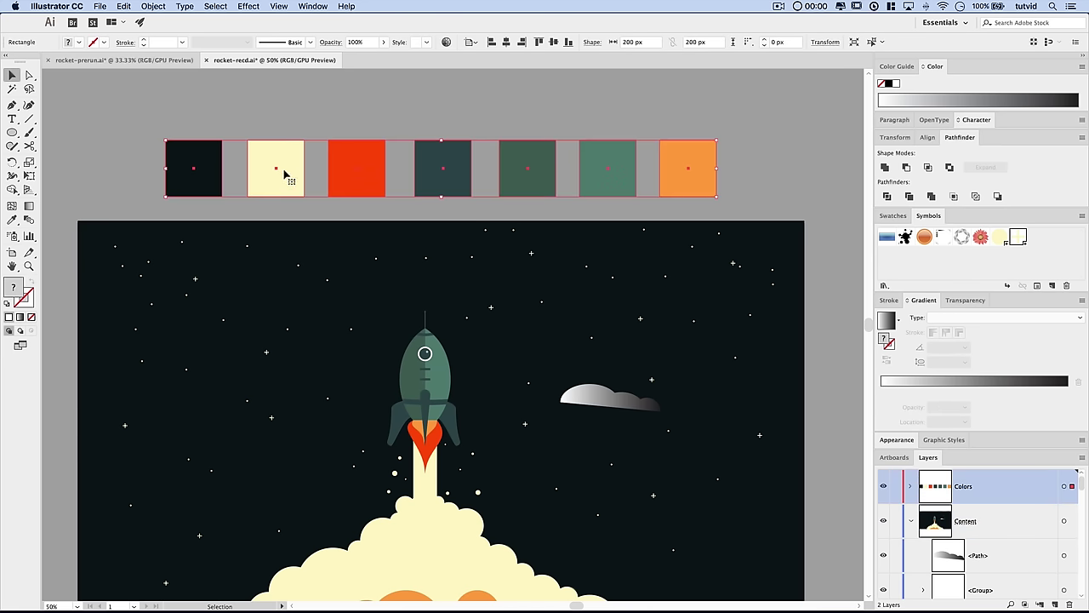
left_click(153, 6)
left_click(170, 58)
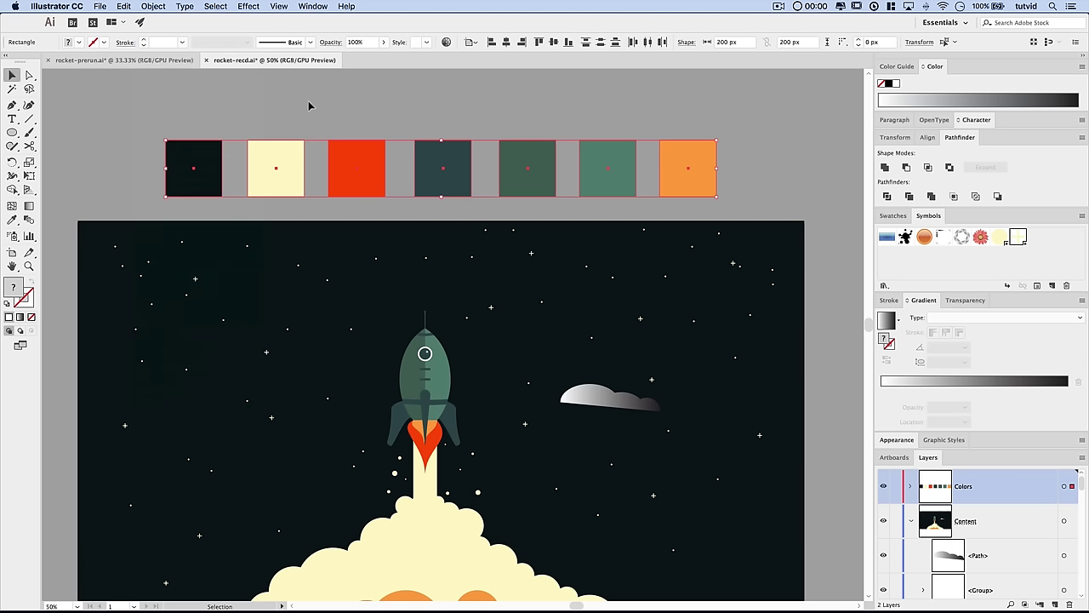
left_click(309, 106)
left_click(277, 175)
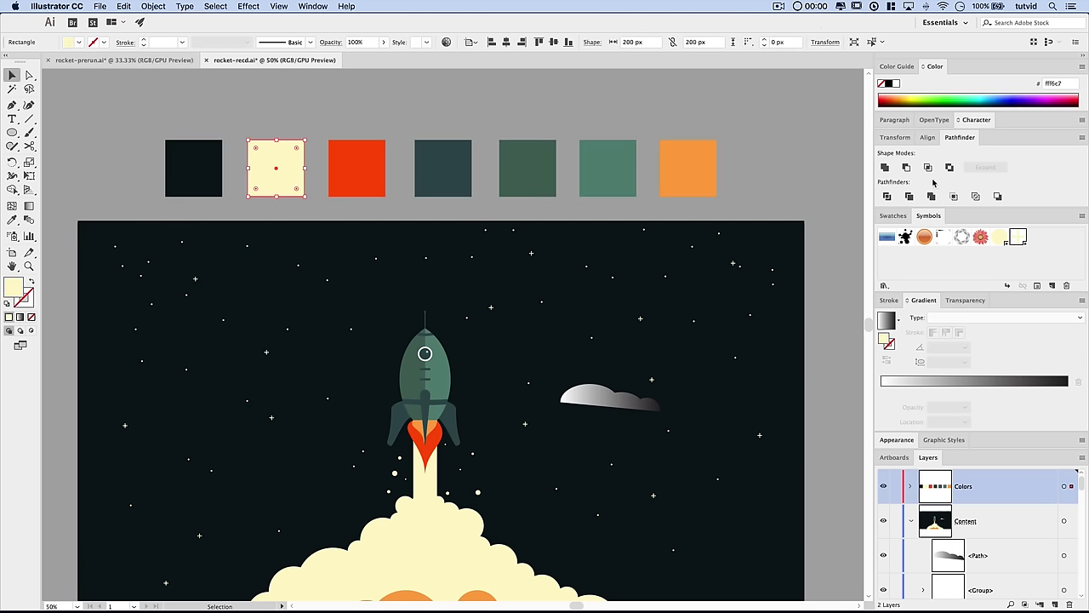
- Save the cream square's fill as a new RGB process colour swatch named R=255 G=246 B=199
left_click(894, 216)
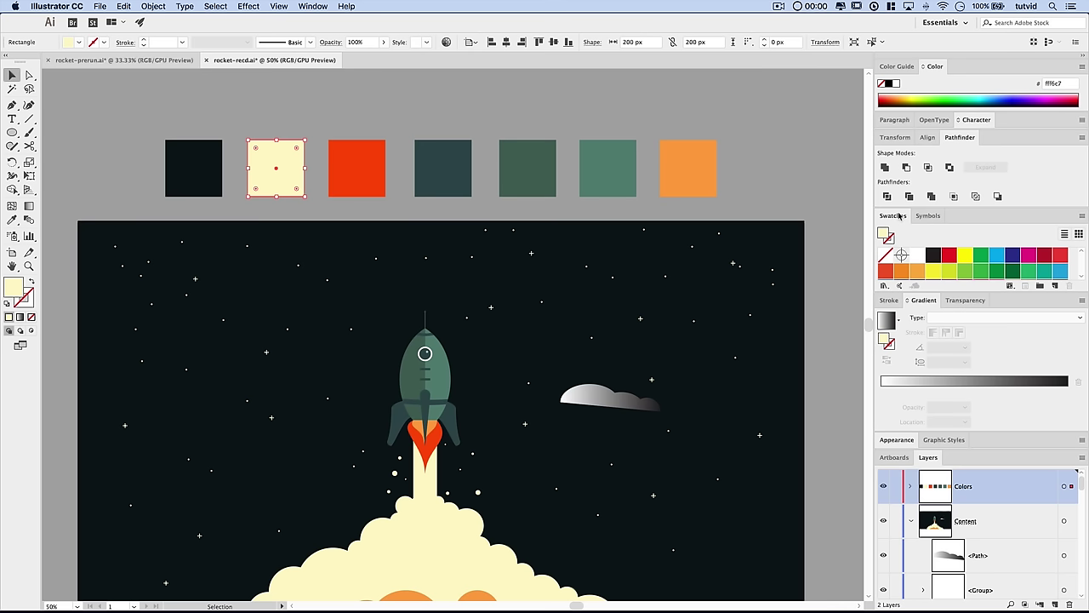
left_click(313, 6)
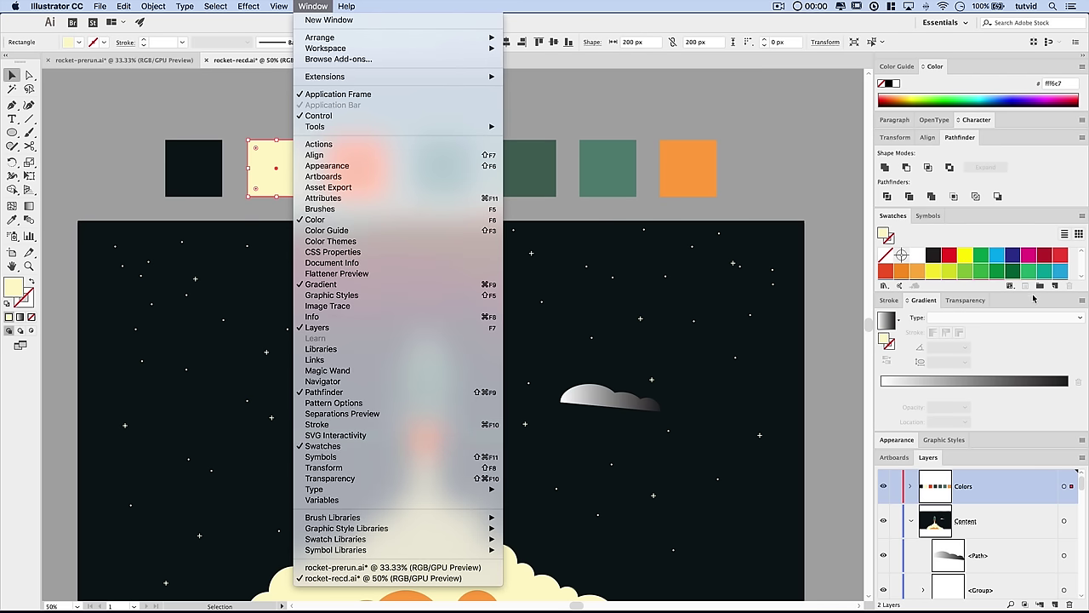
left_click(951, 241)
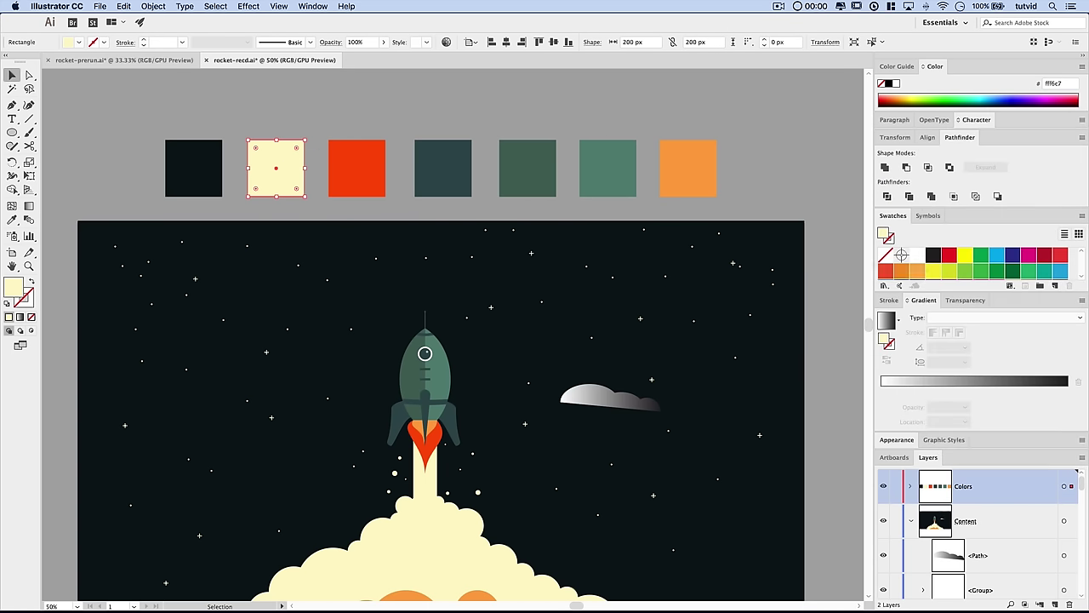
left_click(1055, 286)
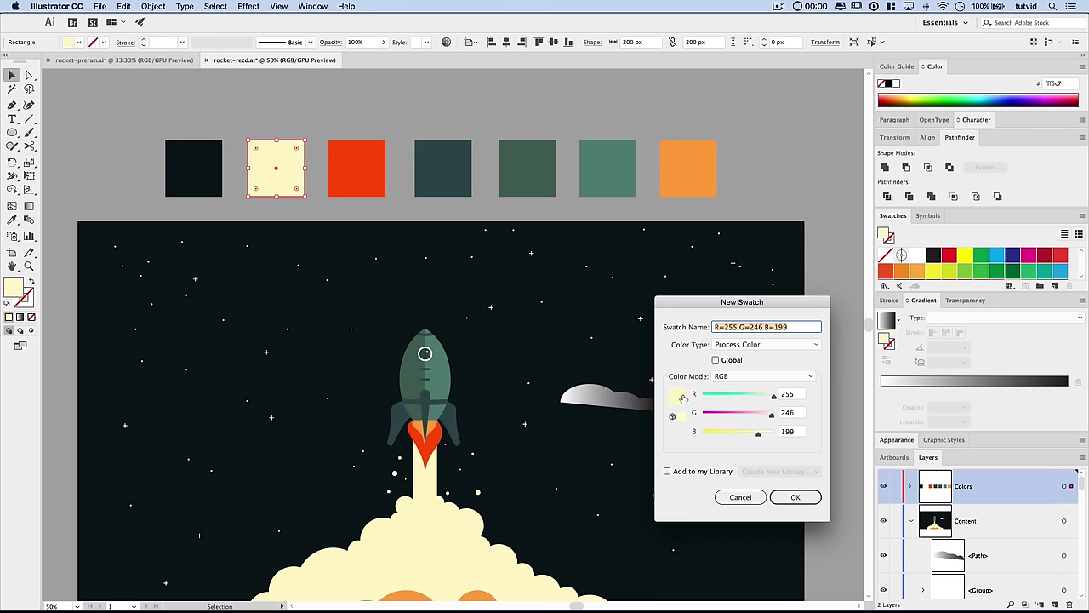
left_click(796, 497)
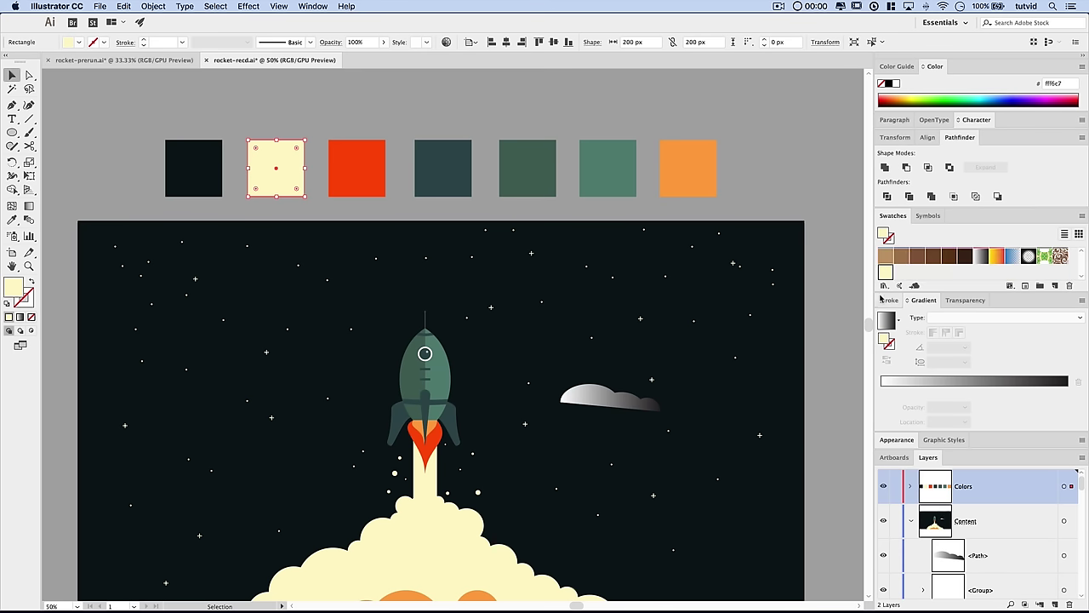
left_click(882, 274)
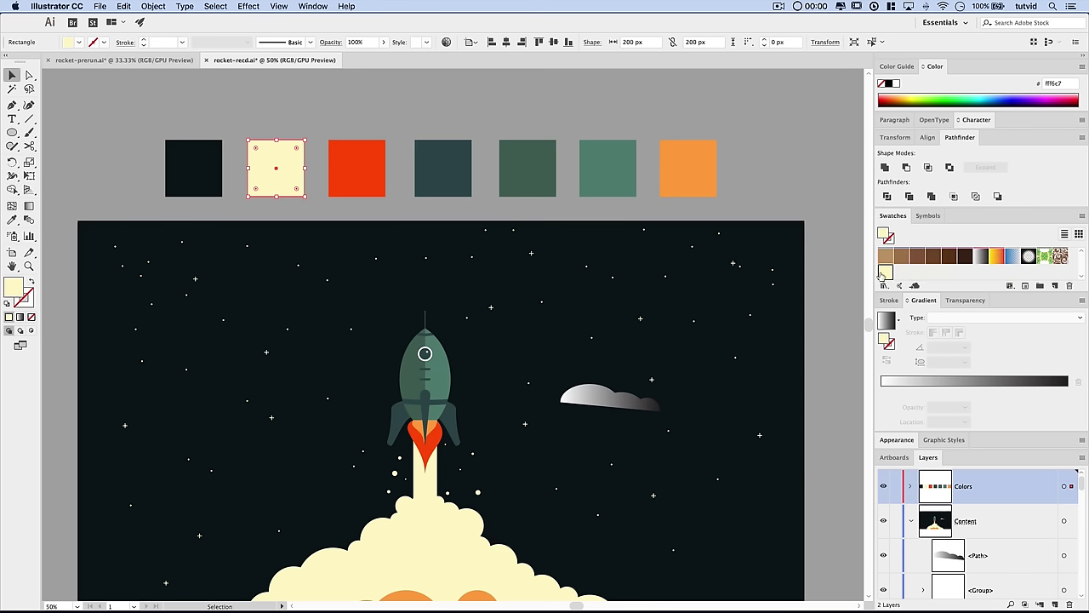
- Lock the Colors layer and set both stops of the cloud's gradient to the saved cream swatch
left_click(897, 488)
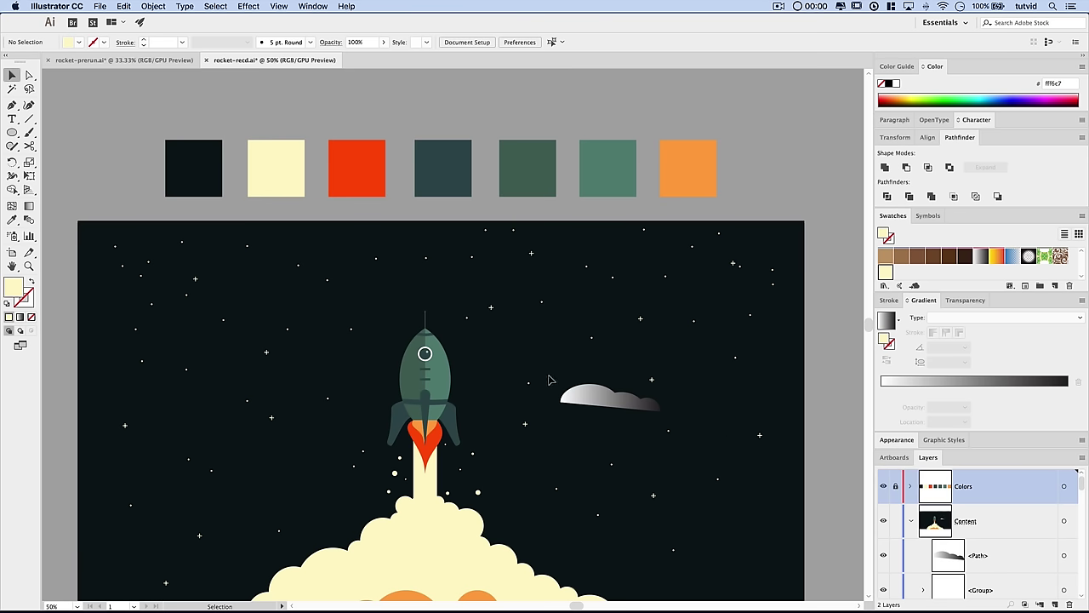
left_click(587, 401)
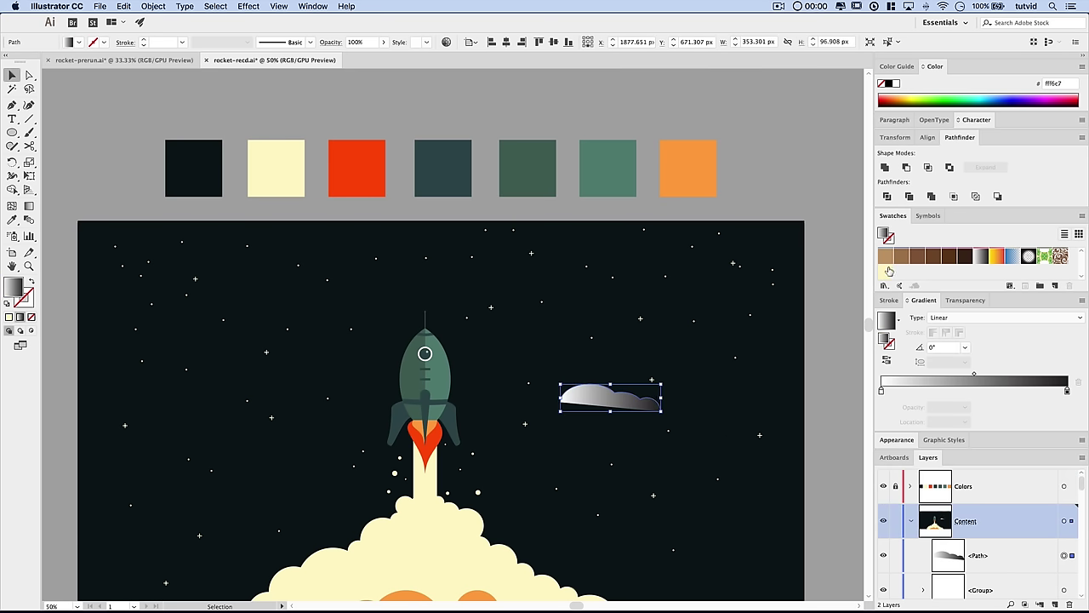
left_click_drag(886, 272, 881, 391)
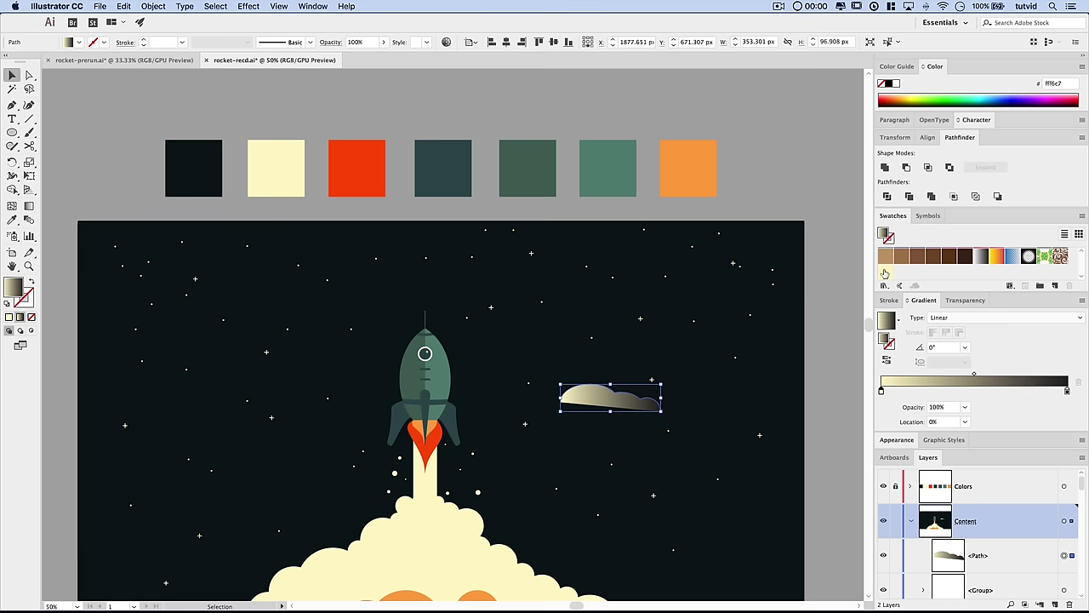
left_click_drag(885, 273, 1068, 390)
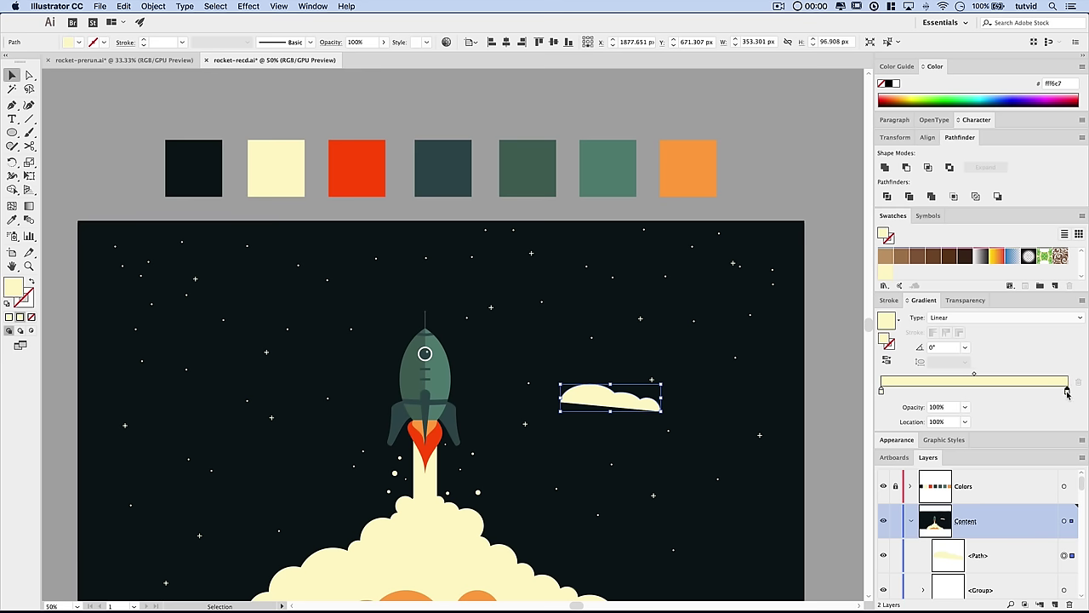
- Set the end stop of the cloud's gradient to 0% opacity and the gradient angle to -90°
left_click(964, 407)
left_click(978, 416)
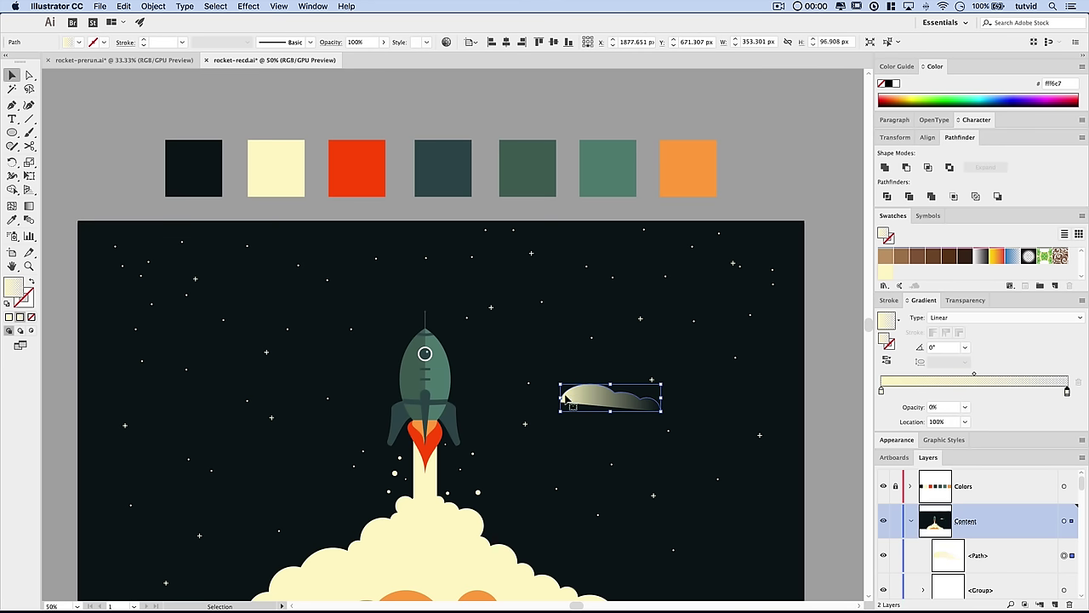
left_click(965, 348)
left_click(983, 521)
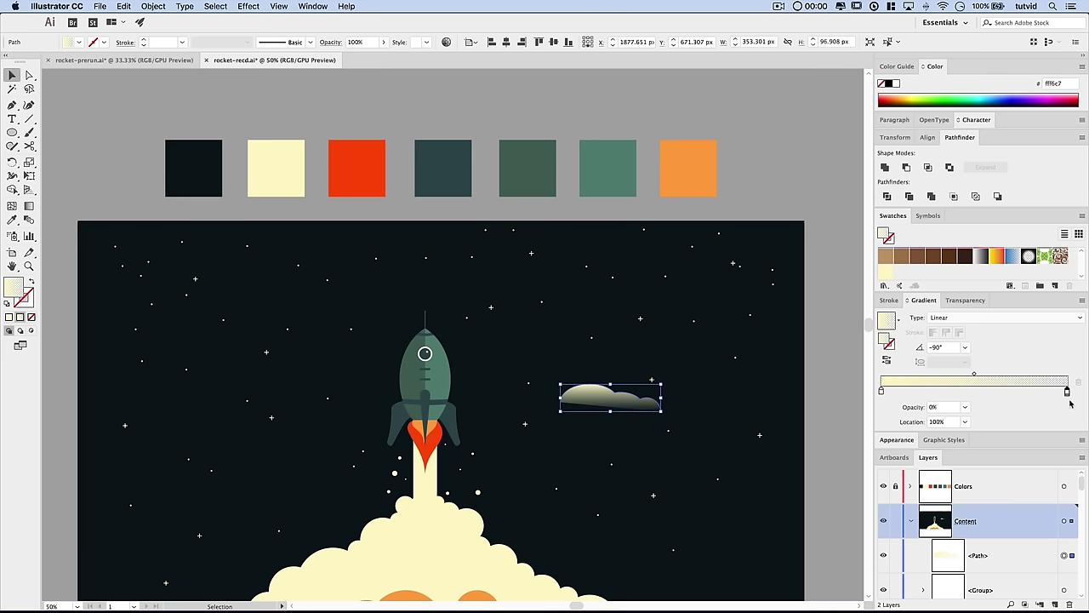
- Set the cloud's gradient angle to -97° and place its transparent end stop at about 85%
left_click_drag(1068, 391, 992, 393)
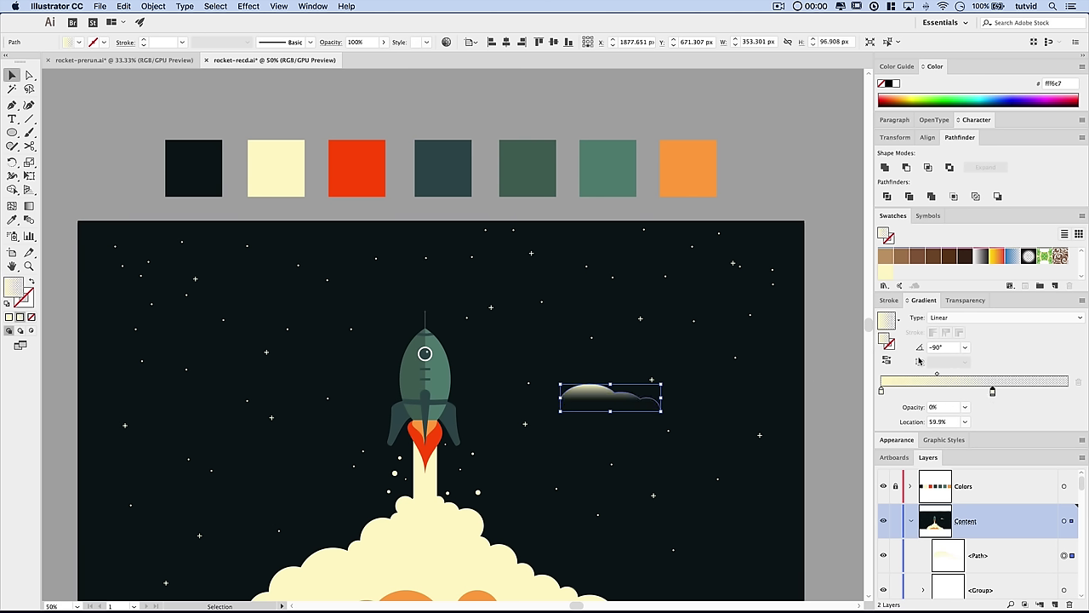
left_click(952, 348)
key("Down")
key("Down")
key("Down")
key("Down")
key("Down")
key("Down")
key("Down")
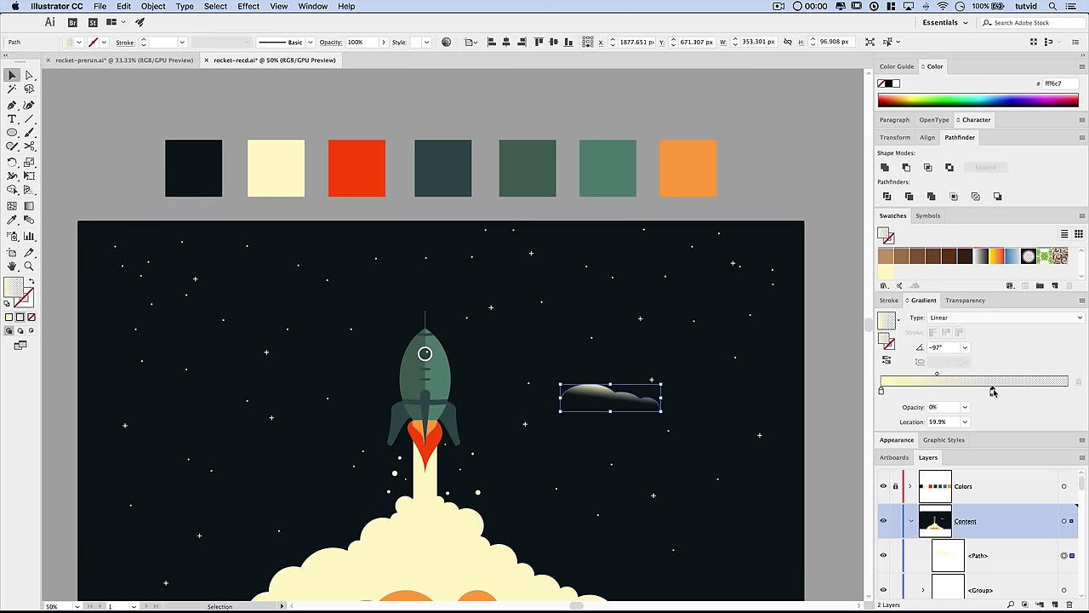
left_click_drag(992, 391, 1038, 391)
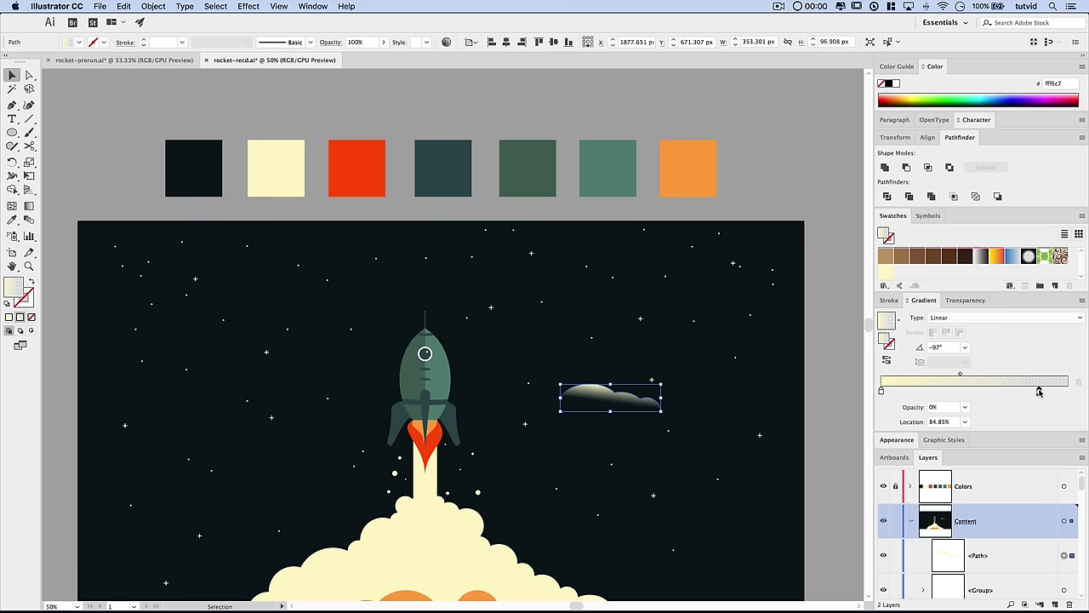
left_click(706, 415)
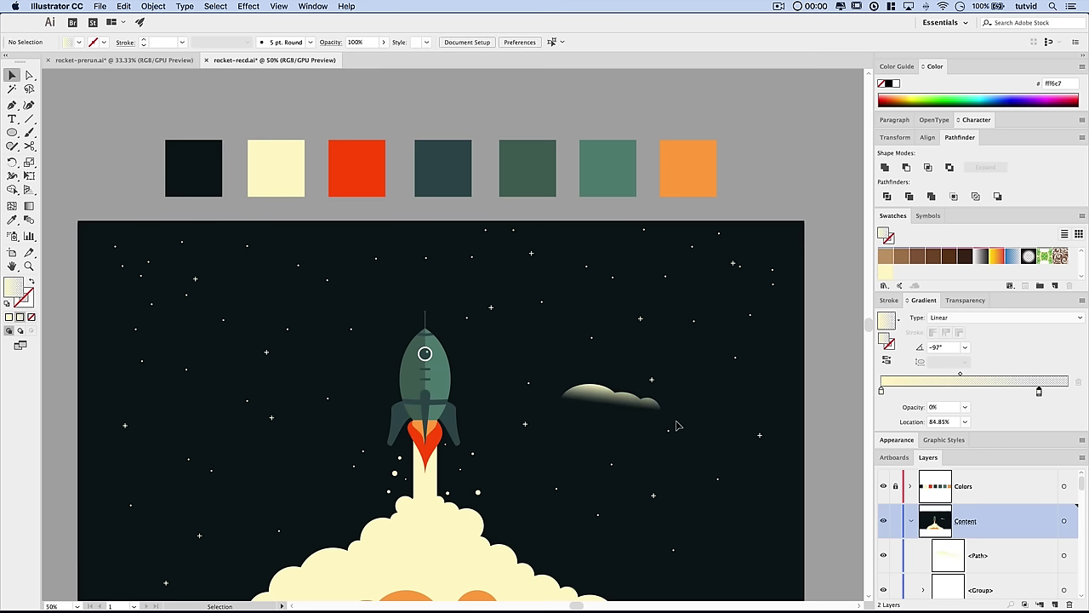
- Reduce the cloud's overall opacity to 10%
left_click(610, 406)
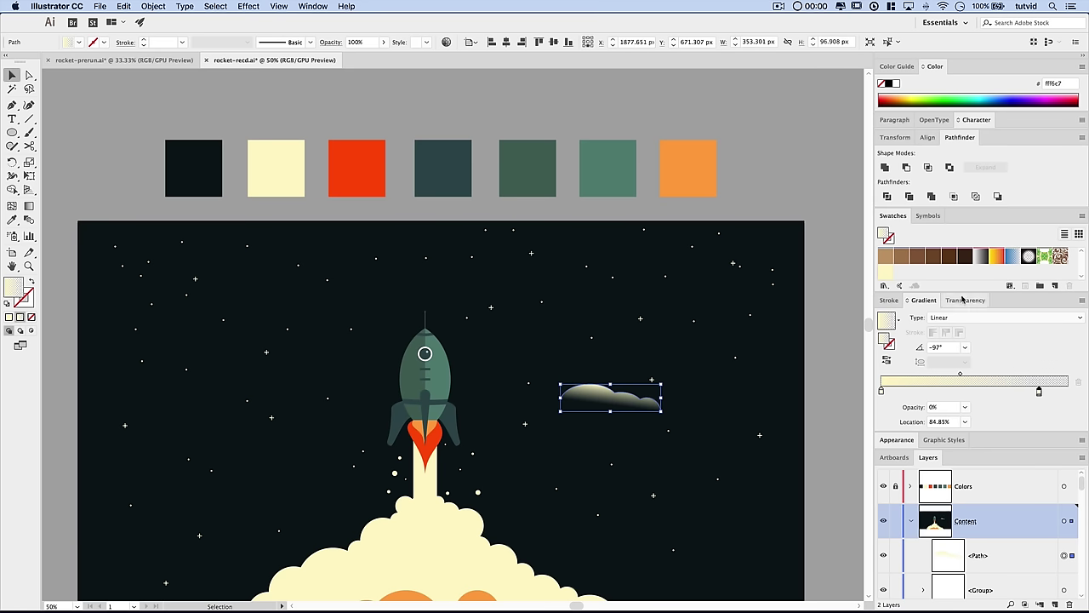
left_click(965, 300)
left_click(985, 317)
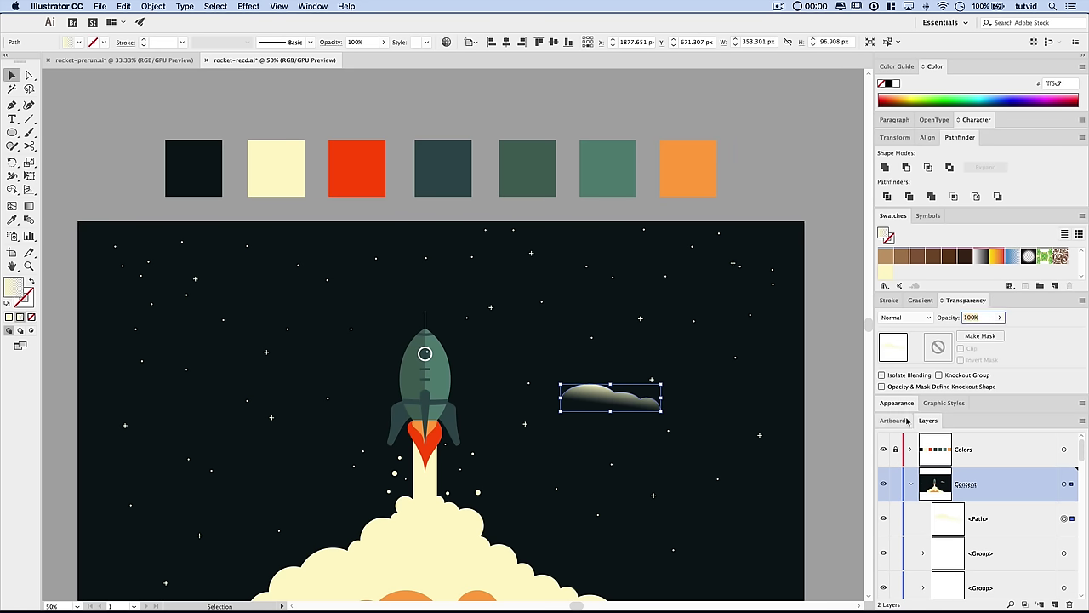
type("10")
key("Return")
left_click(718, 432)
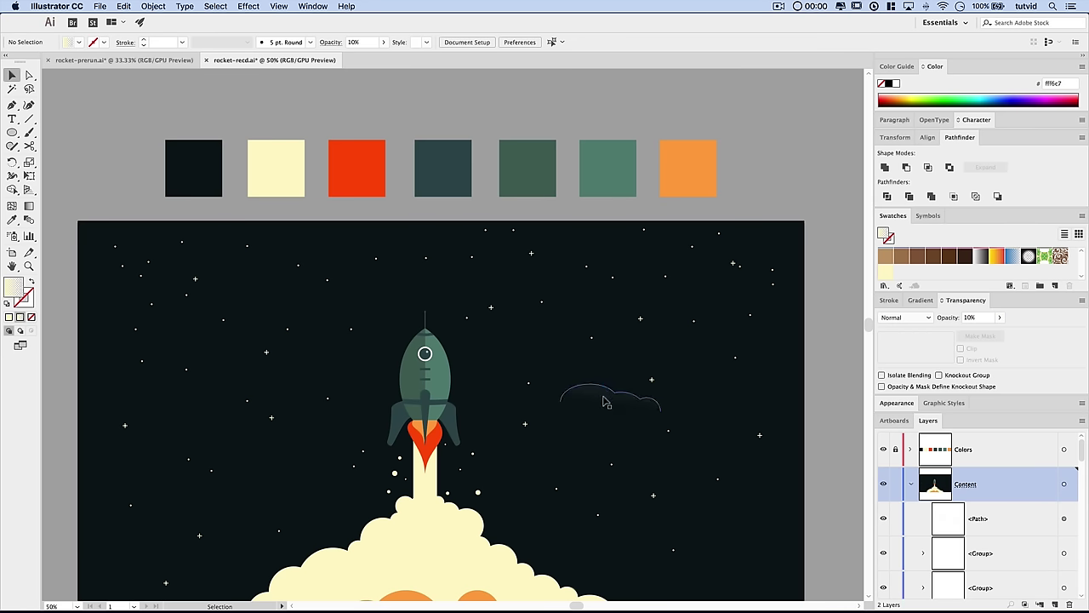
- Move the faint cloud lower in the sky, level with the rocket's flame on its right side
scroll(609, 430, "down", 2)
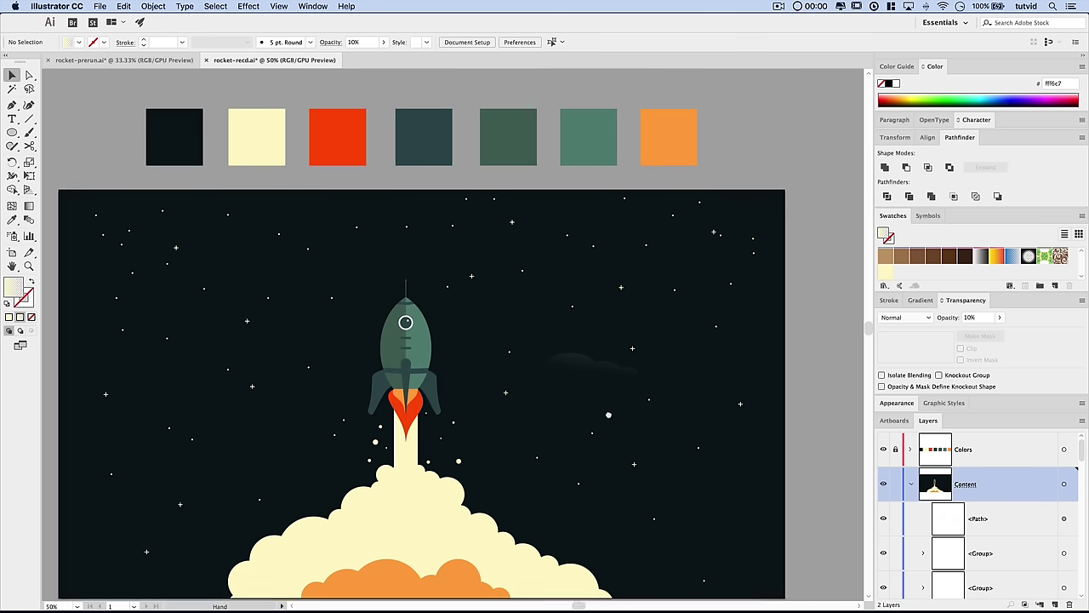
scroll(617, 433, "down", 2)
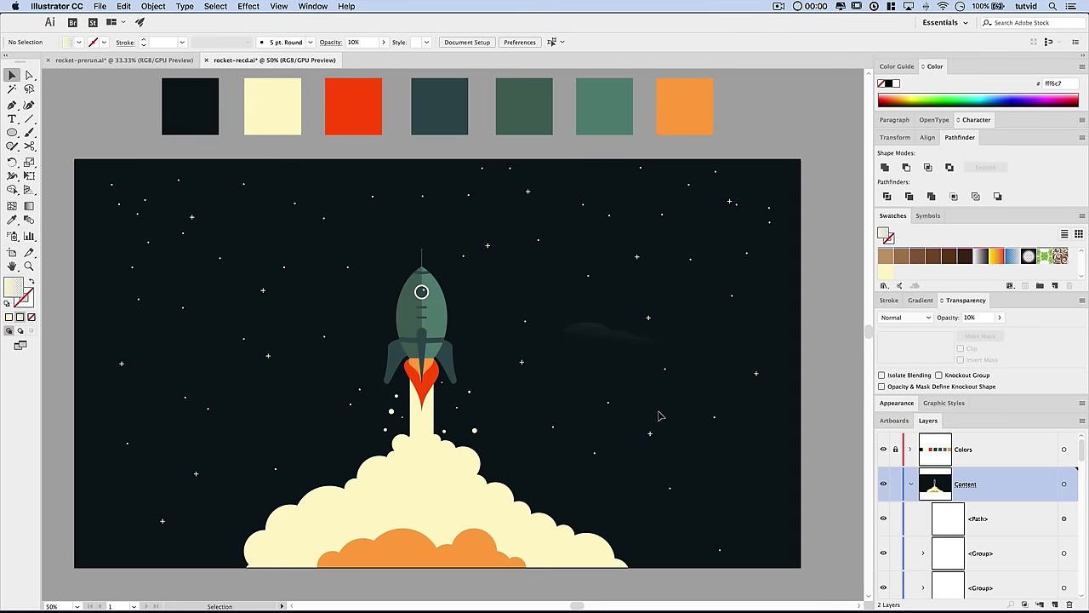
left_click_drag(620, 348, 648, 382)
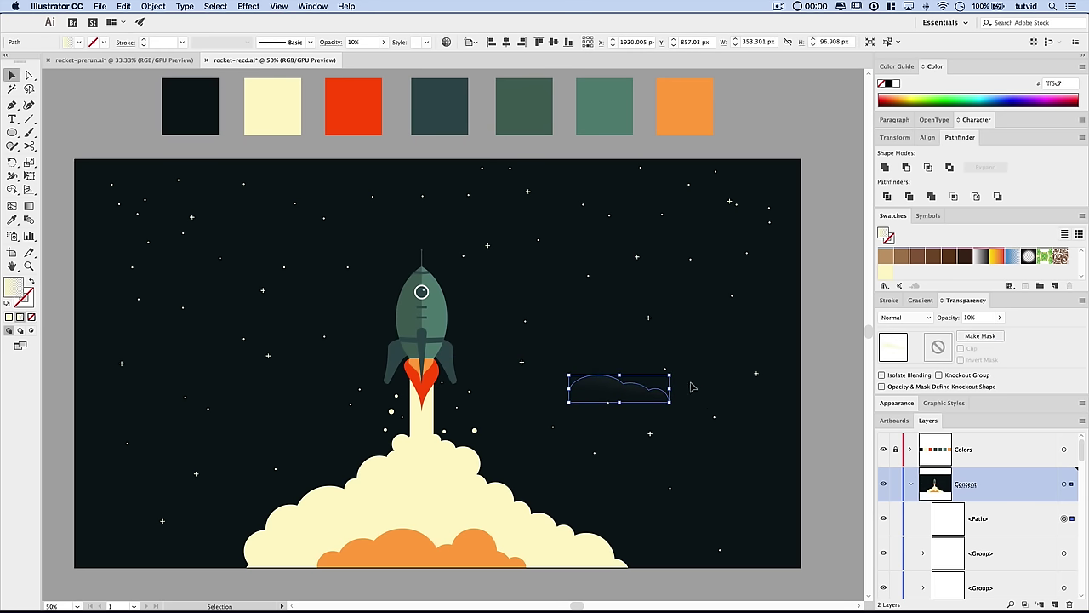
left_click(670, 342)
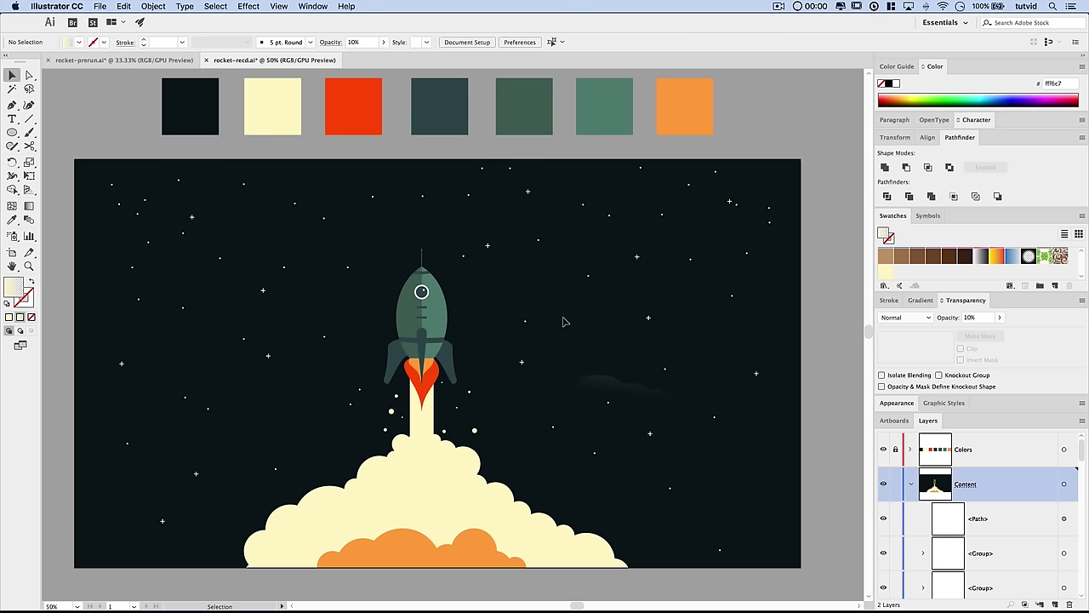
- Add three more faint clouds, one low to the rocket's left and one high on each side, and save the file
key("ctrl+v")
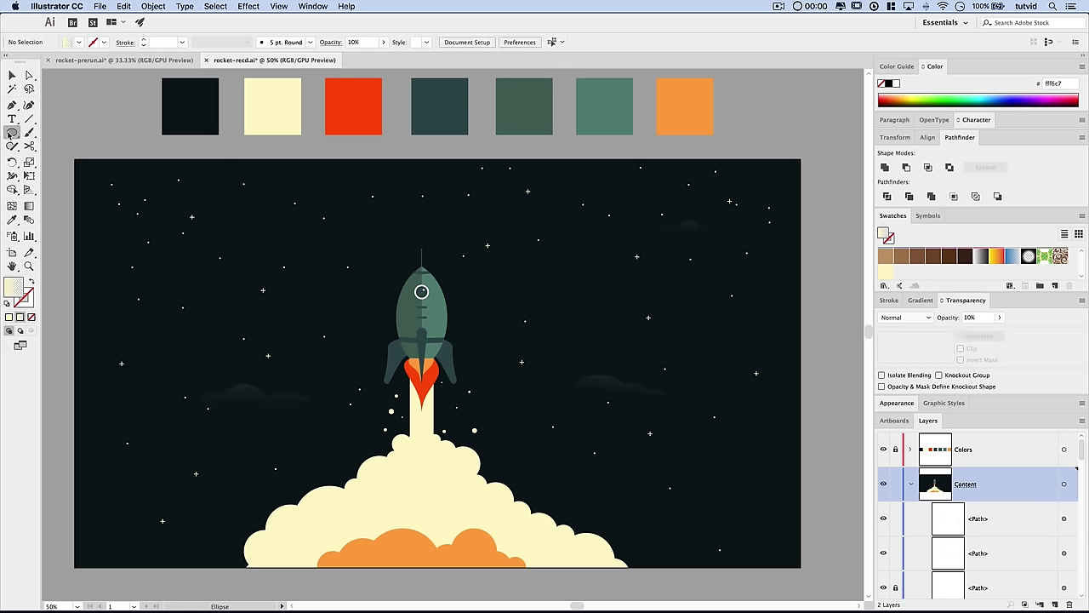
left_click_drag(670, 215, 224, 273)
left_click(575, 308)
key("super+s")
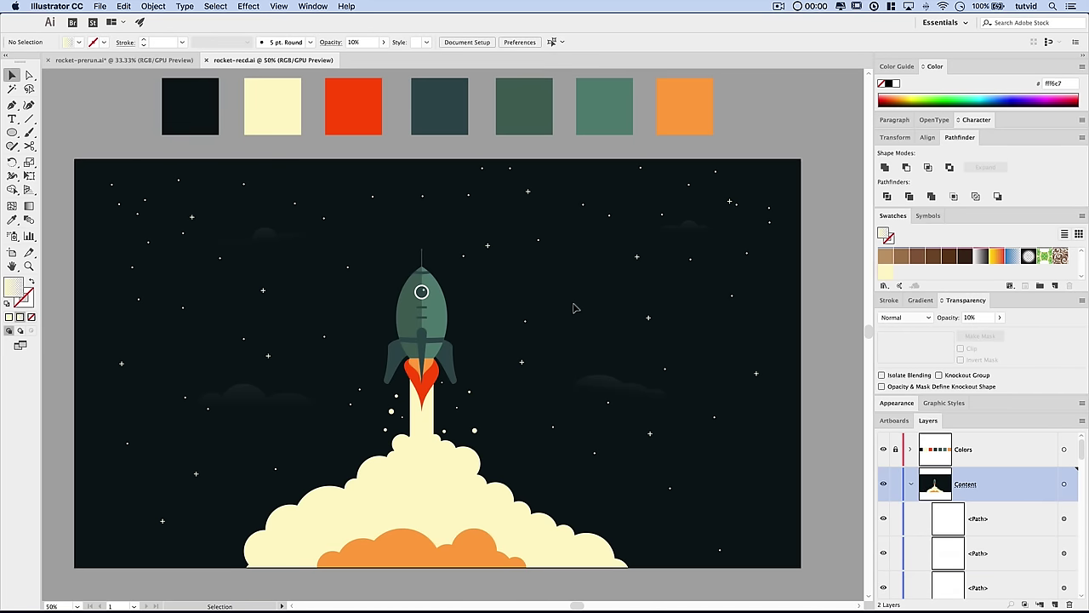
- Collapse the transparency options and the swatches to give the layer list more room
left_click(969, 300)
left_click(956, 301)
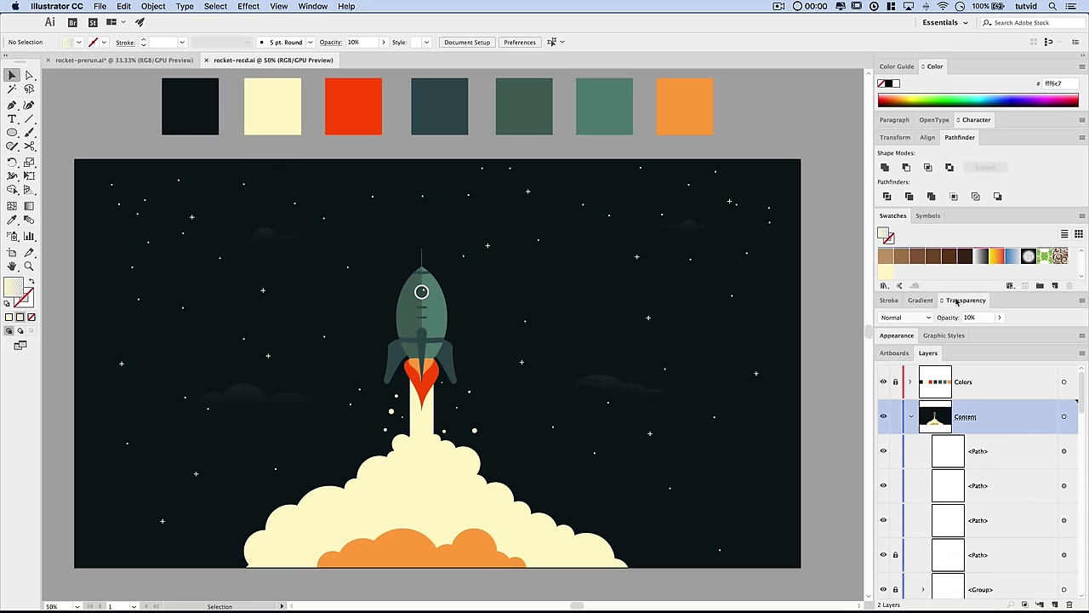
left_click(894, 216)
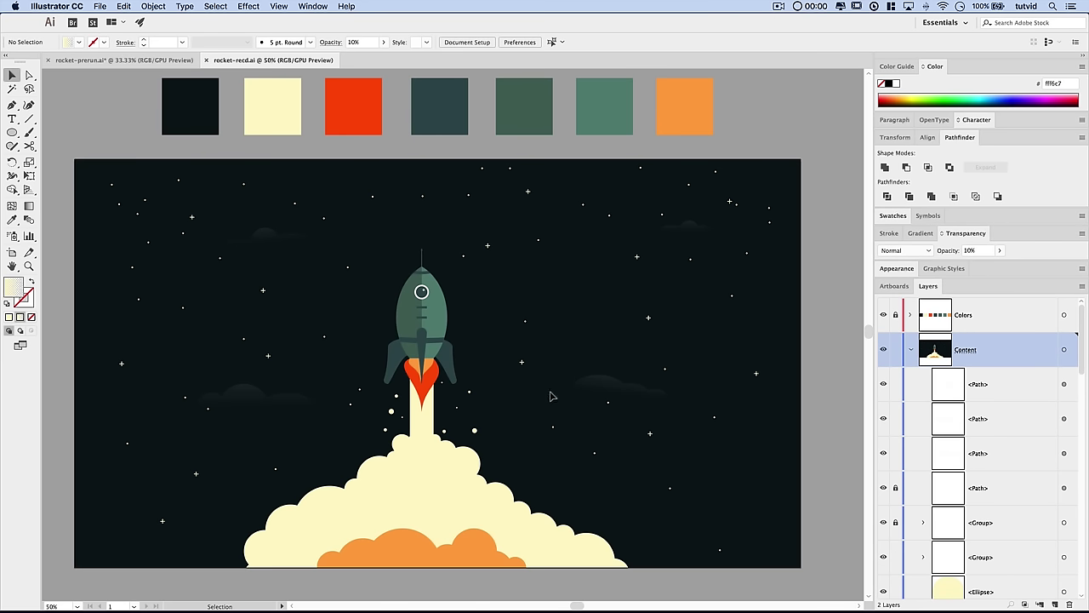
- Draw a 104 px gradient-filled circle as a planet in the sky between the two clouds right of the rocket
key("z")
left_click(669, 291)
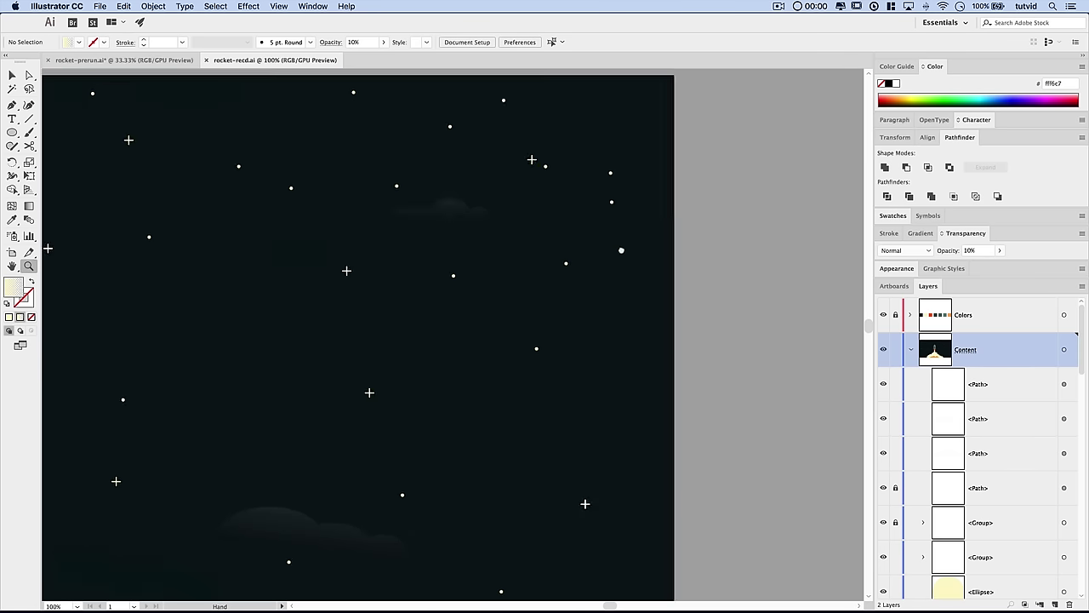
scroll(426, 342, "left", 3)
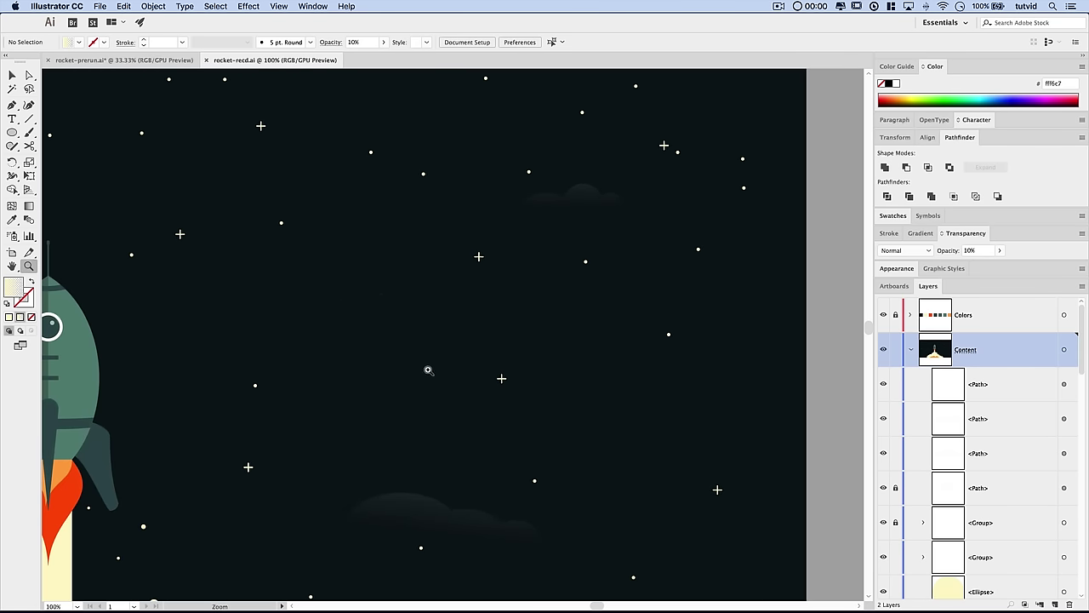
scroll(472, 321, "right", 2)
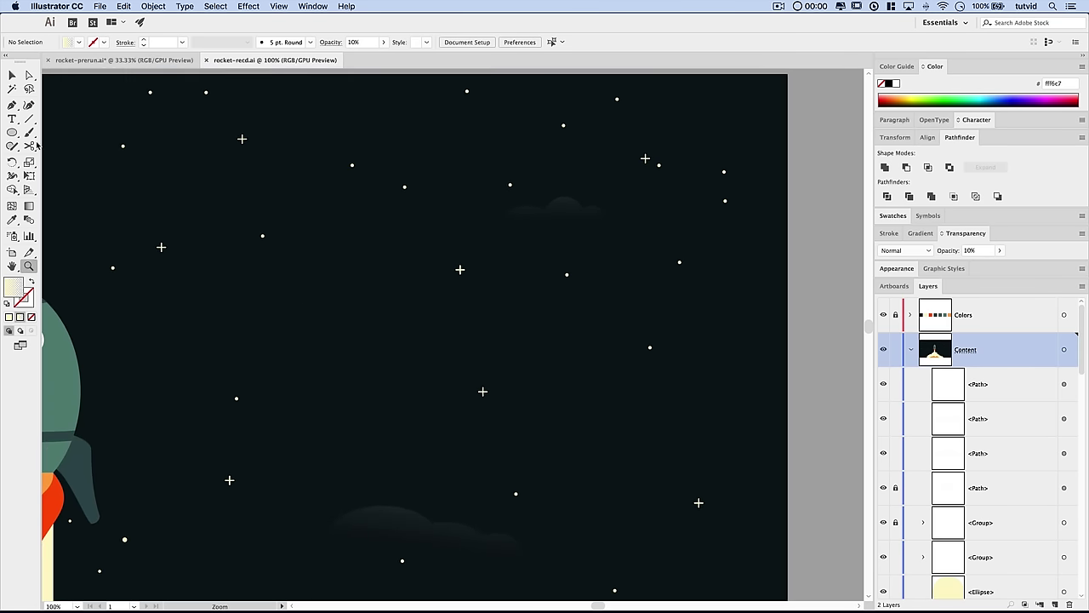
left_click(12, 133)
left_click_drag(488, 292, 533, 352)
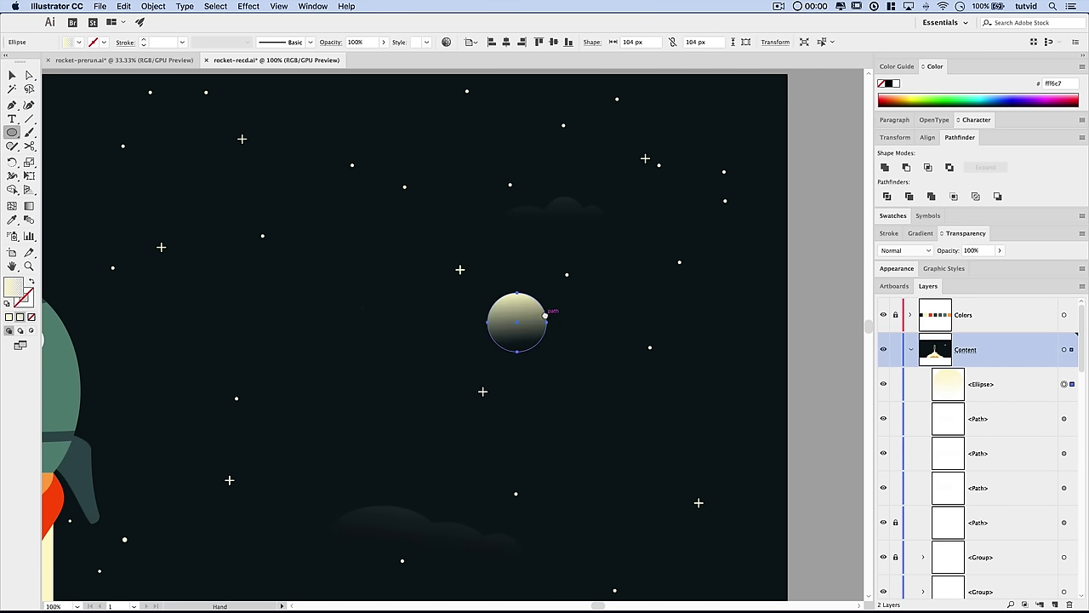
scroll(537, 311, "right", 3)
key("v")
left_click_drag(492, 305, 466, 308)
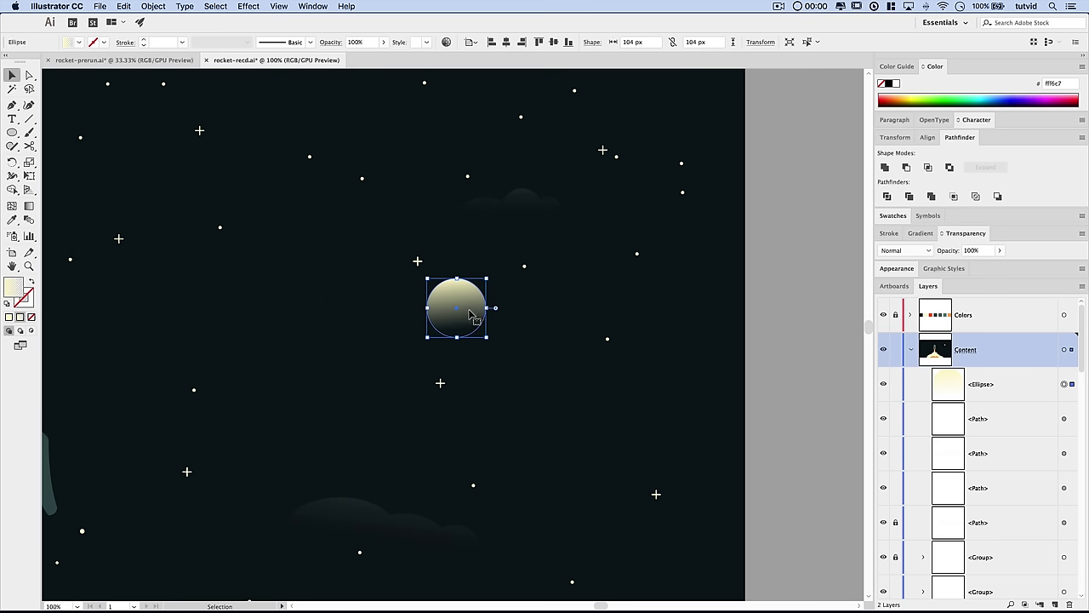
- Paste a copy of the planet circle in front, fill it solid cream and reshape it into an ellipse about 190 by 37 px
left_click(121, 6)
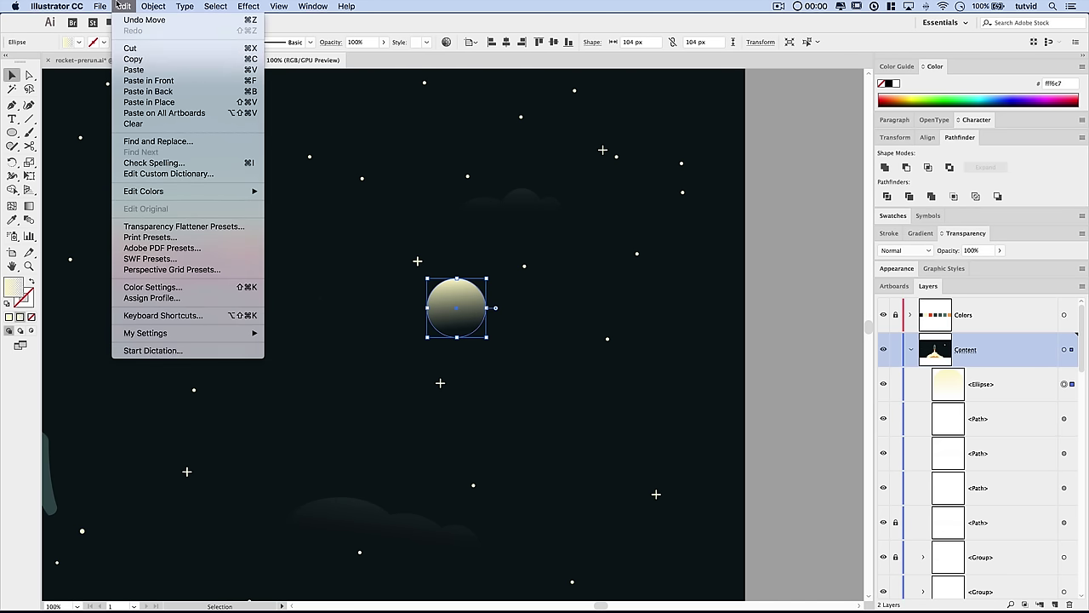
left_click(149, 80)
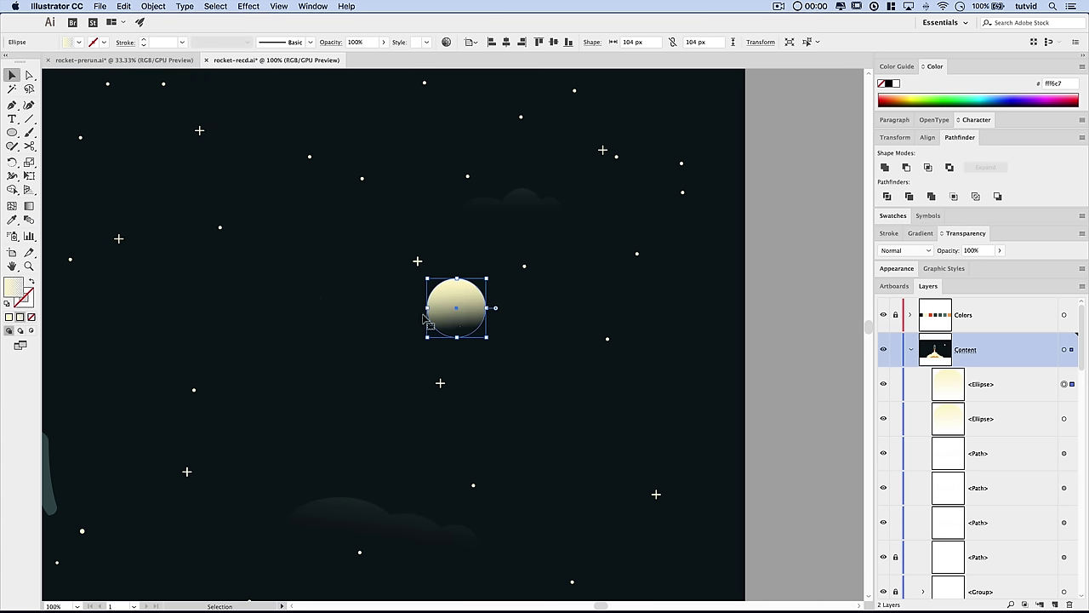
left_click(8, 316)
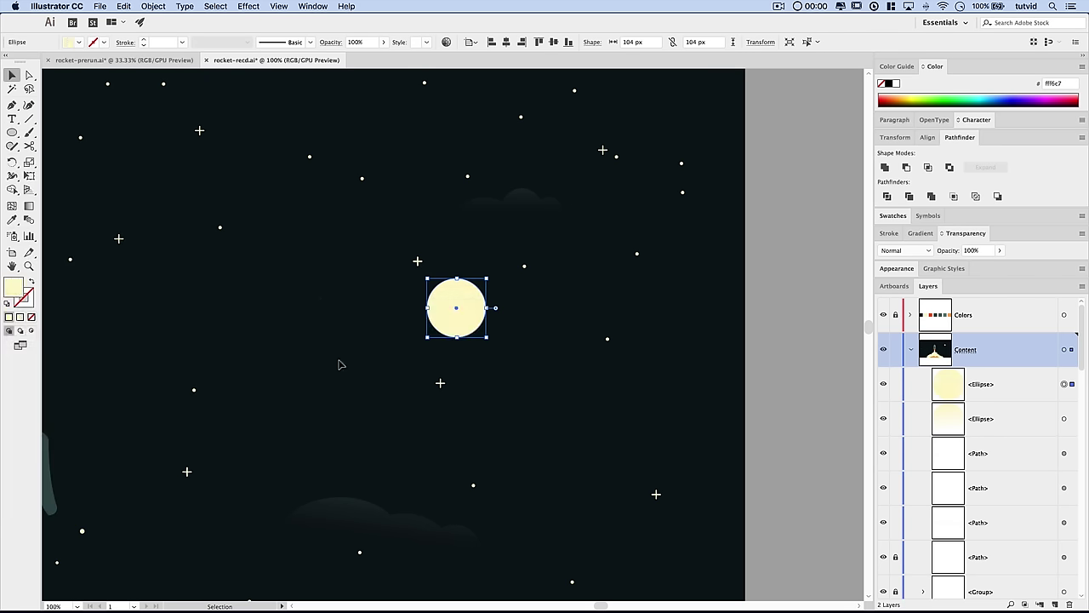
left_click_drag(457, 279, 456, 298)
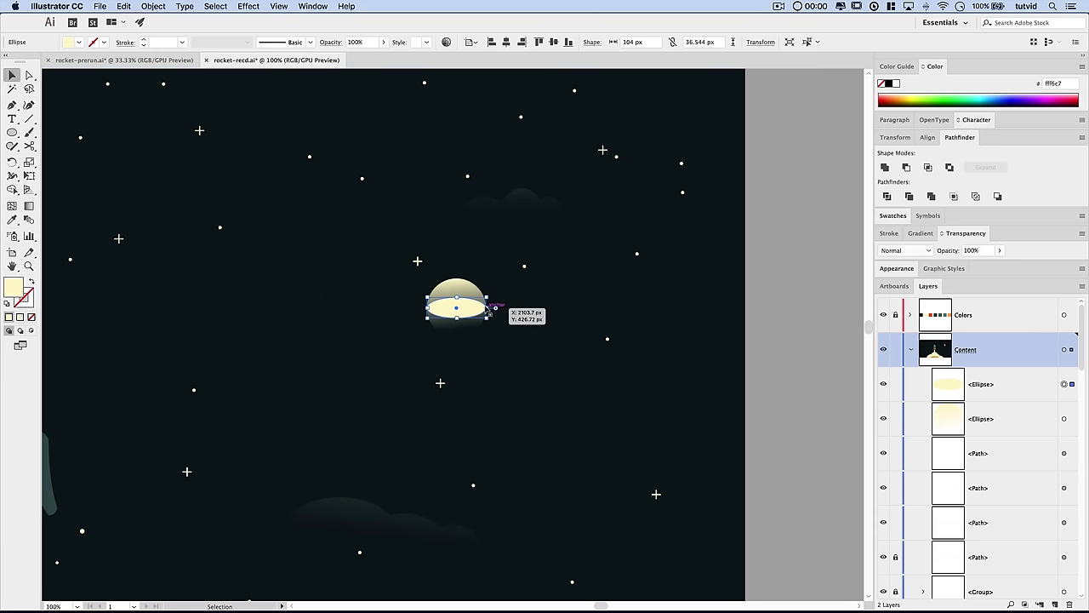
left_click_drag(487, 306, 511, 308)
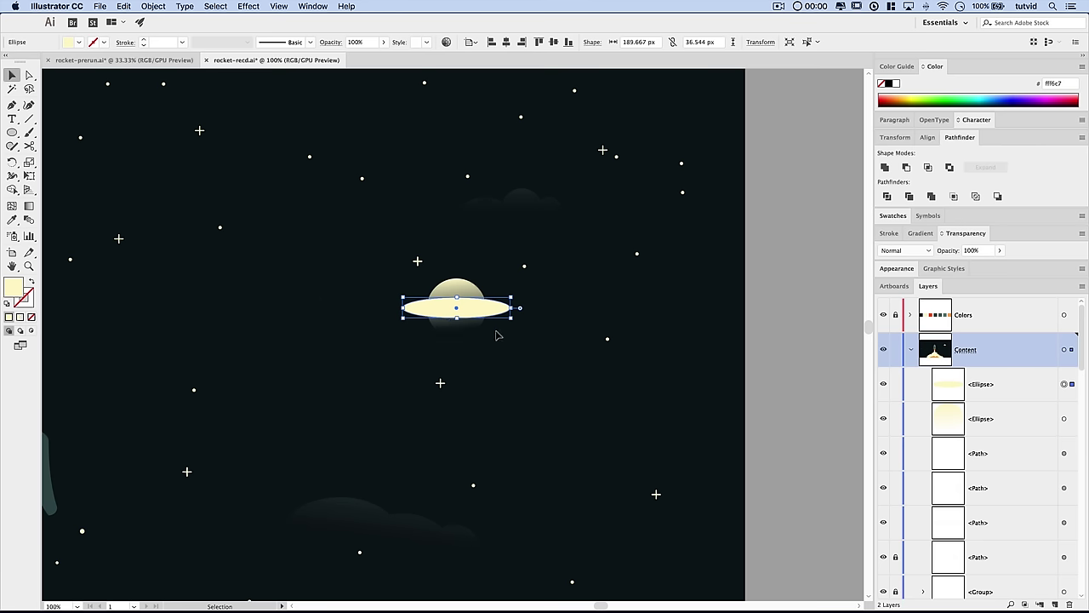
- Paste a copy of the cream ellipse in front and flatten it from below to about 23 px high
left_click(124, 6)
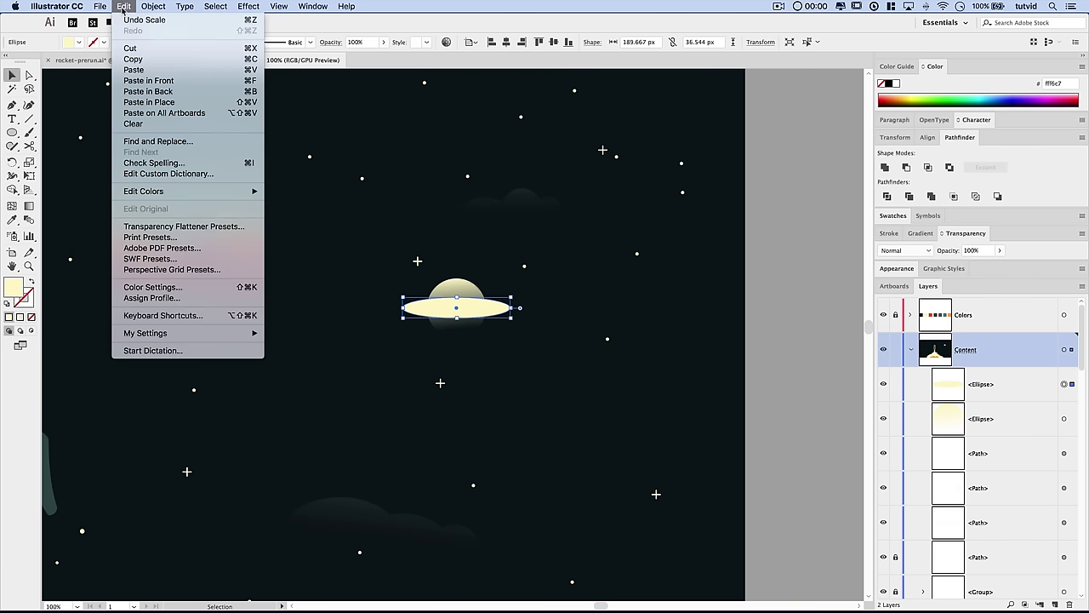
left_click(140, 54)
left_click(124, 6)
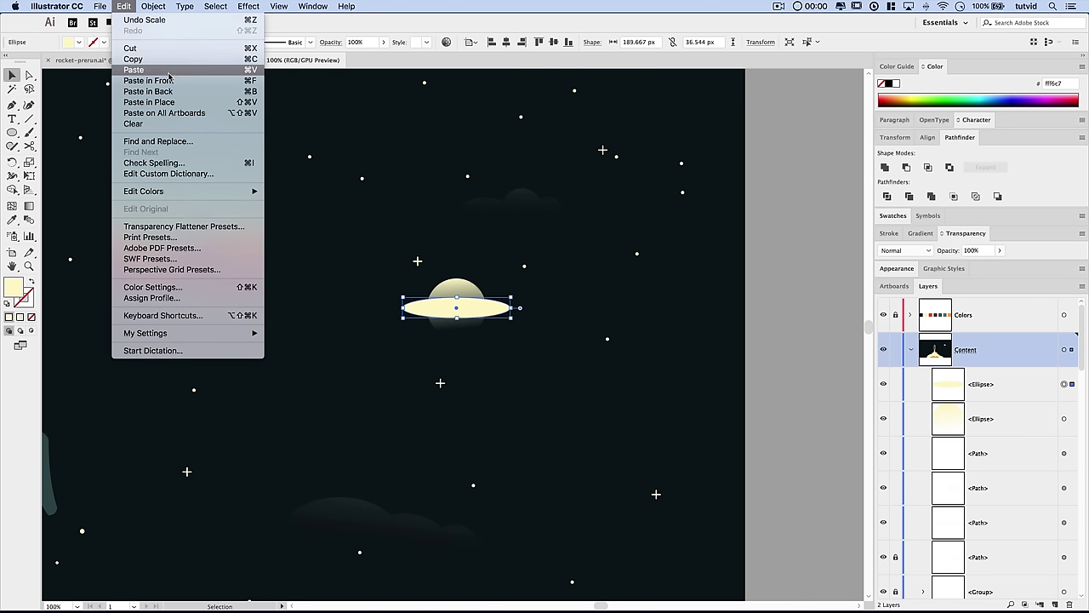
left_click(153, 76)
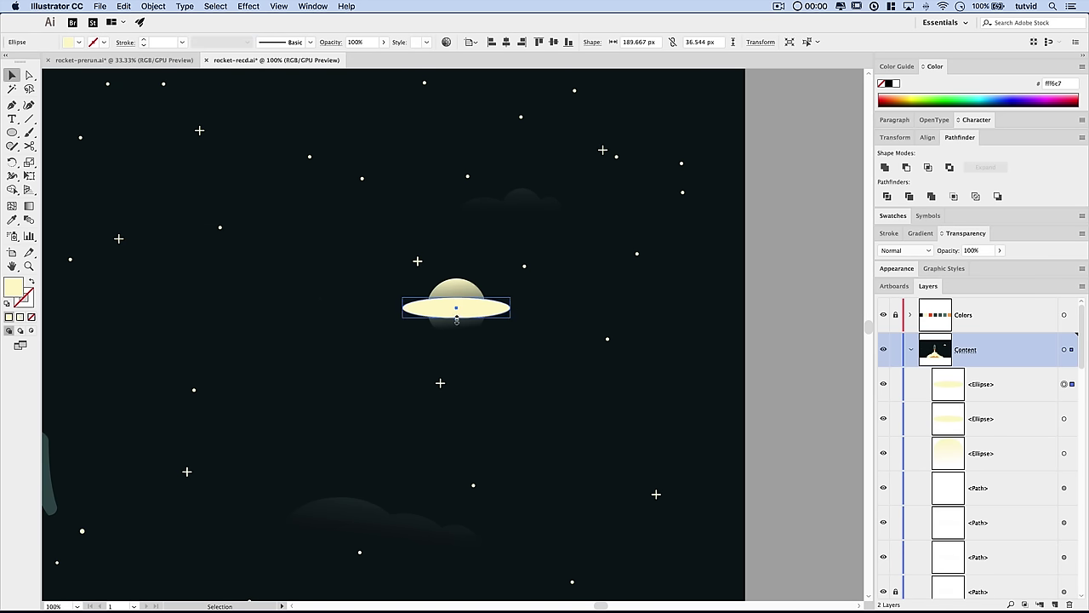
left_click_drag(457, 318, 456, 310)
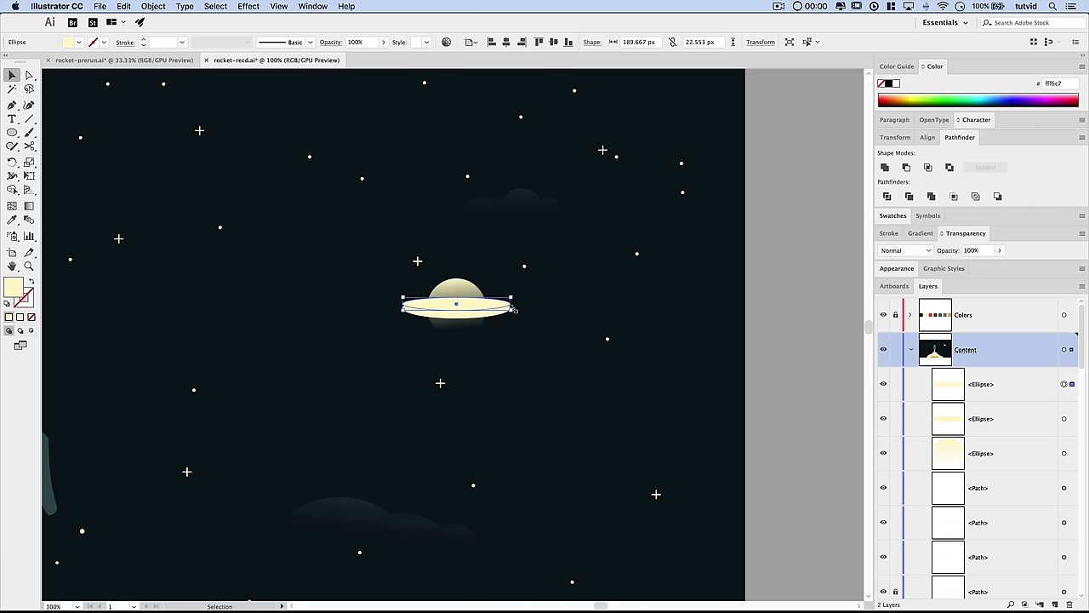
- Narrow the small front ellipse to about 148 px wide and subtract it from the larger ellipse to form the planet's ring
key("super+equal")
key("super+equal")
key("super+equal")
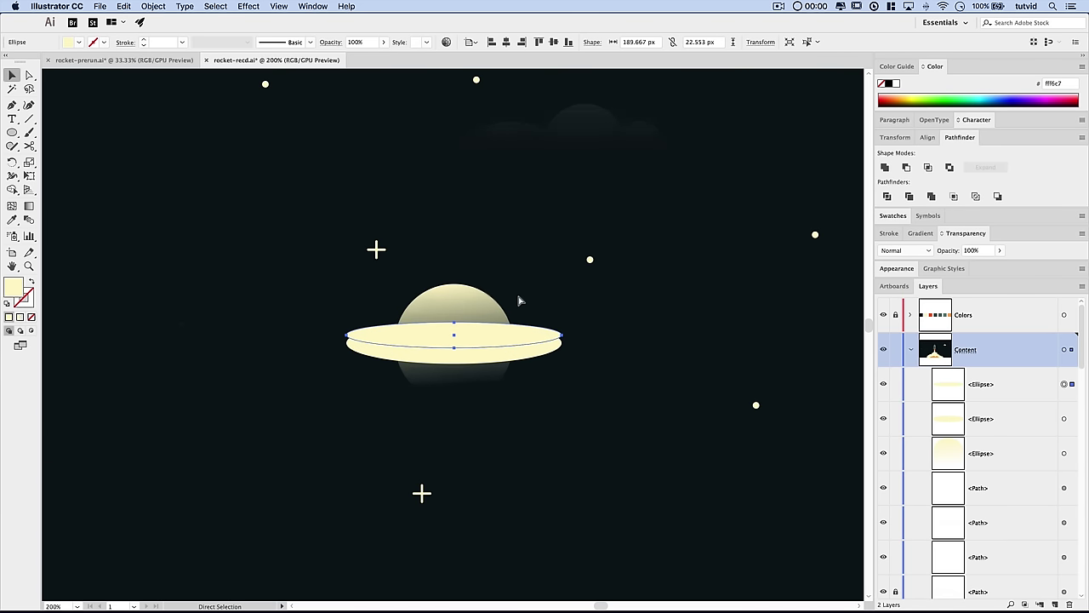
left_click_drag(612, 337, 580, 335)
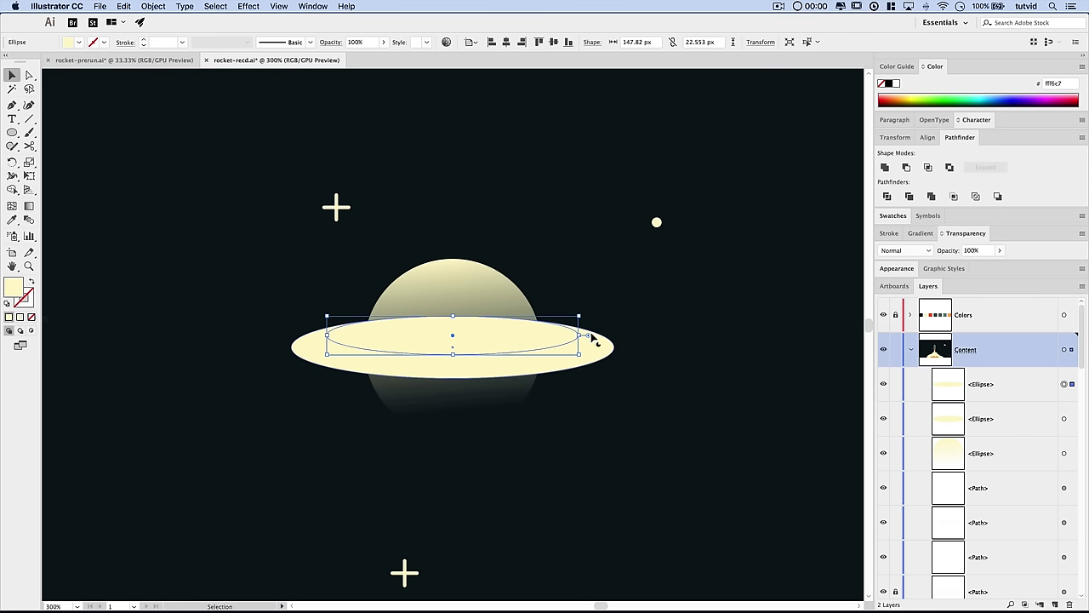
left_click(594, 349, "shift")
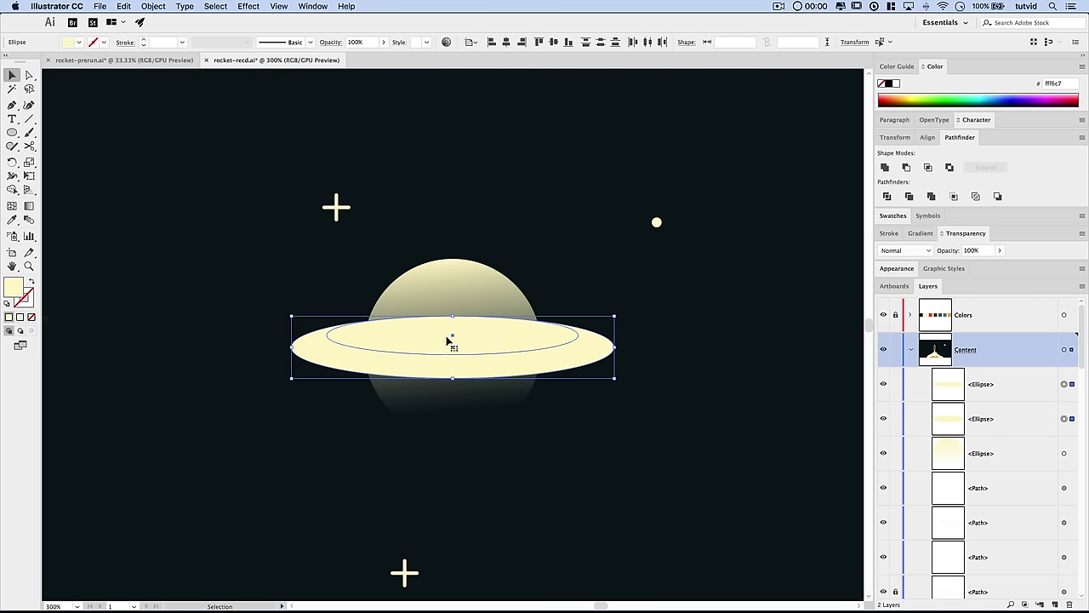
left_click(907, 169)
left_click(616, 406)
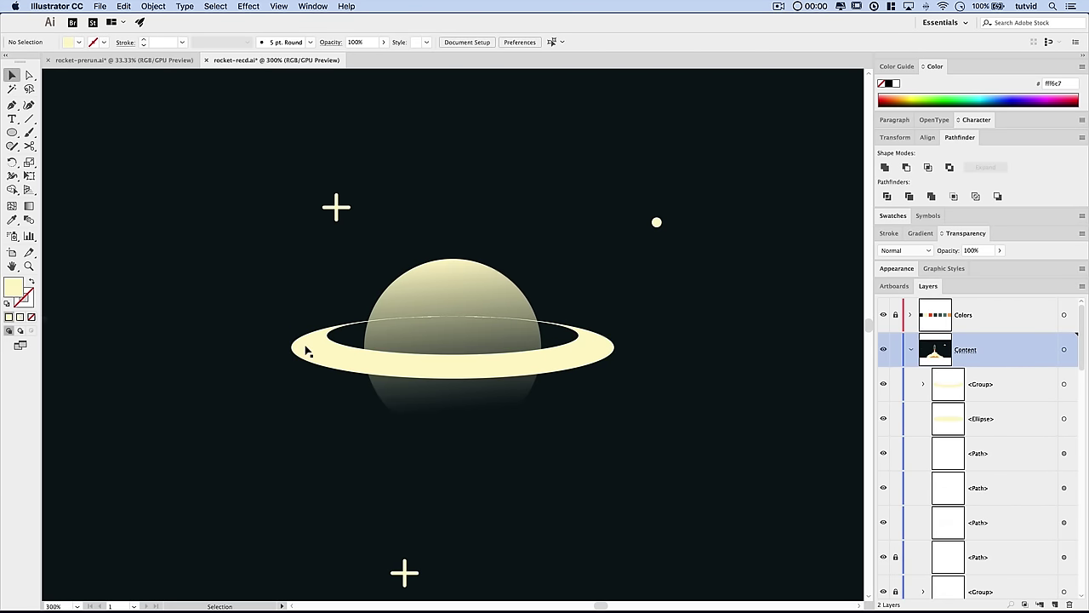
- Copy the planet circle, then add an opacity mask to the ring with Clip turned off
scroll(499, 391, "down", 1)
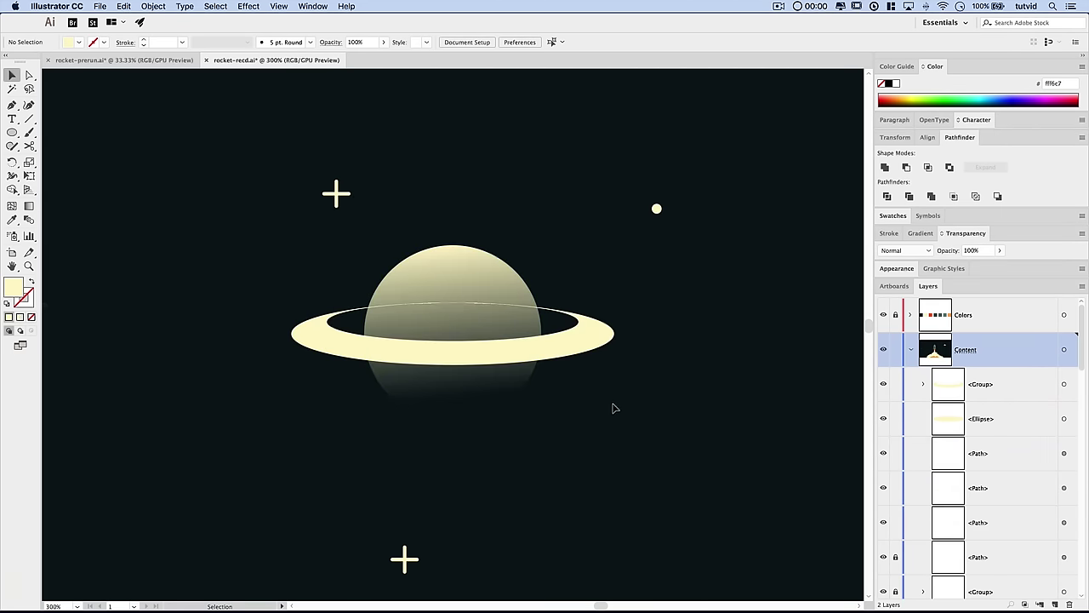
left_click(457, 279)
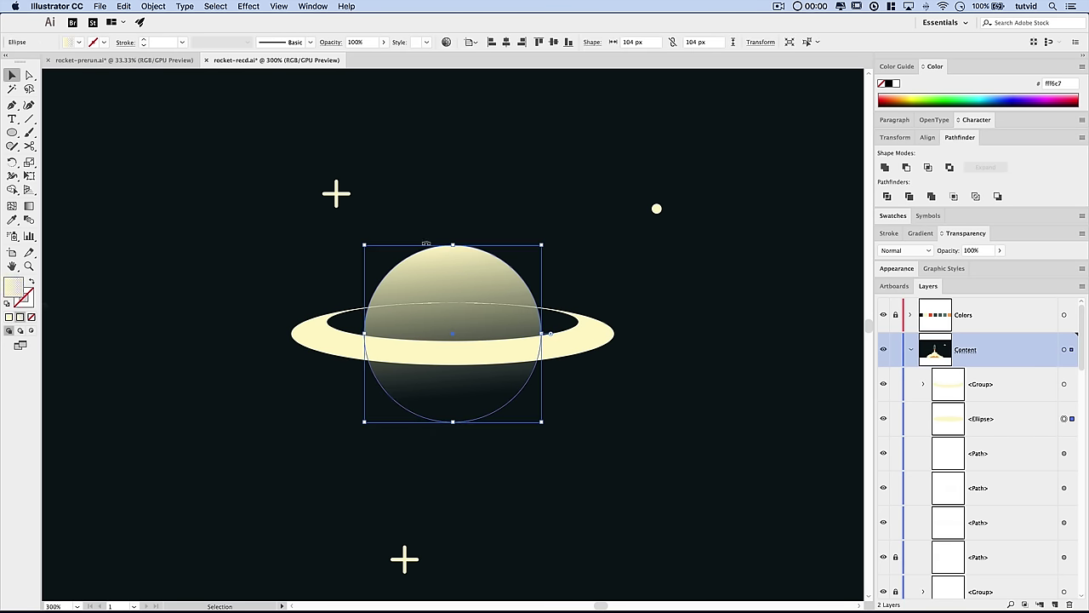
key("super+c")
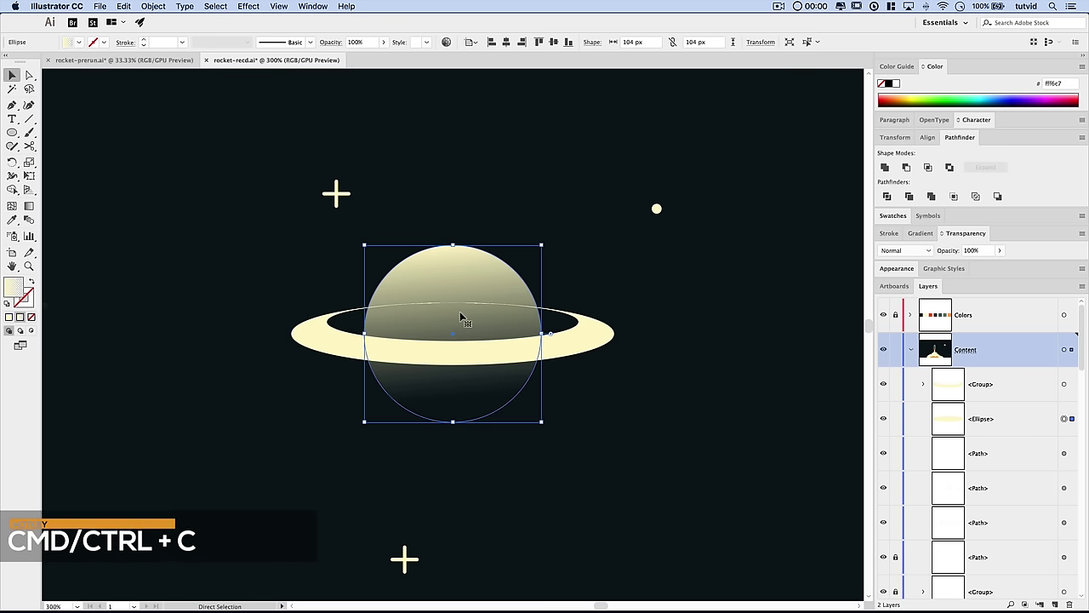
left_click(594, 352)
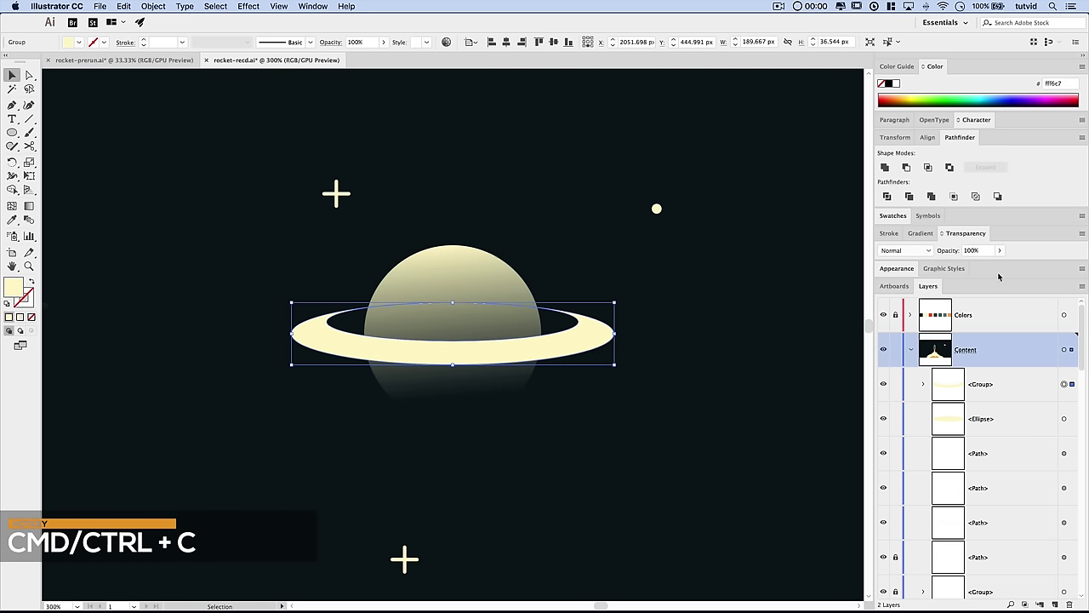
left_click(965, 233)
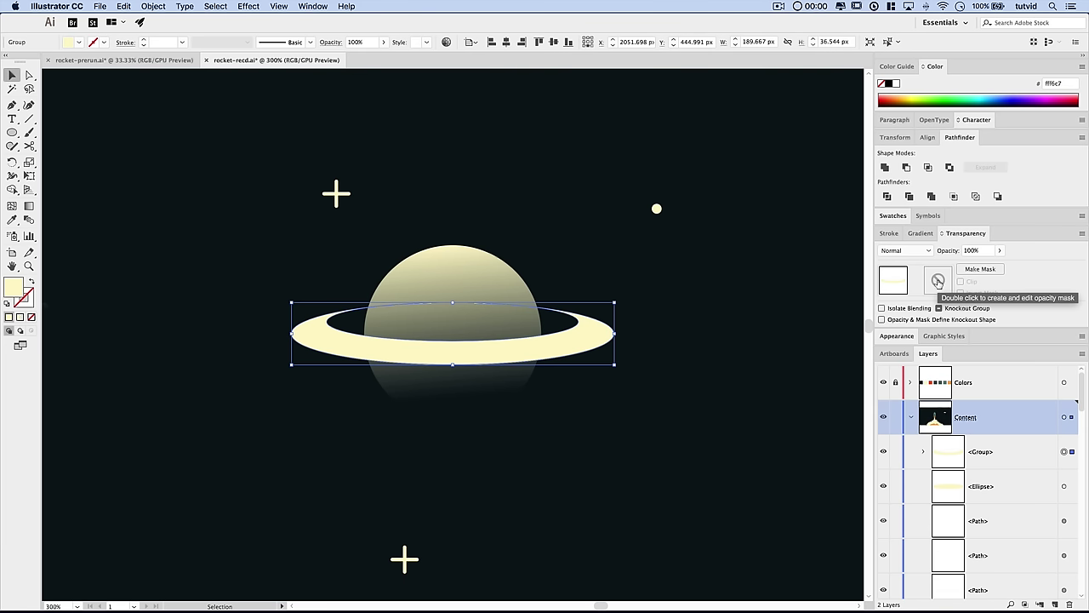
double_click(938, 281)
left_click(961, 282)
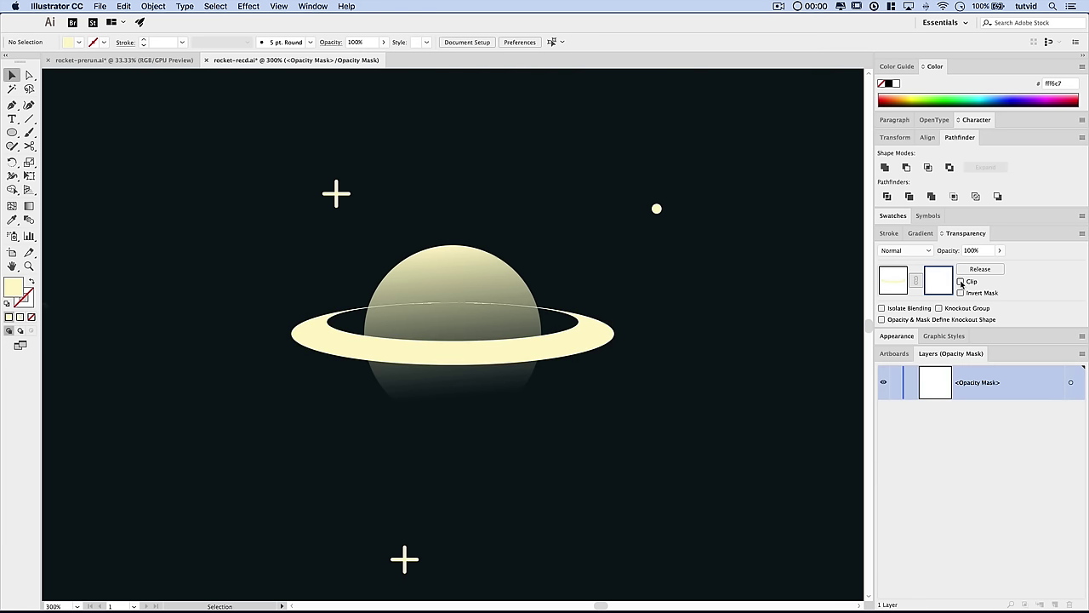
- Paste the copied planet circle in front inside the ring's opacity mask and fill it with black (000000)
left_click(126, 6)
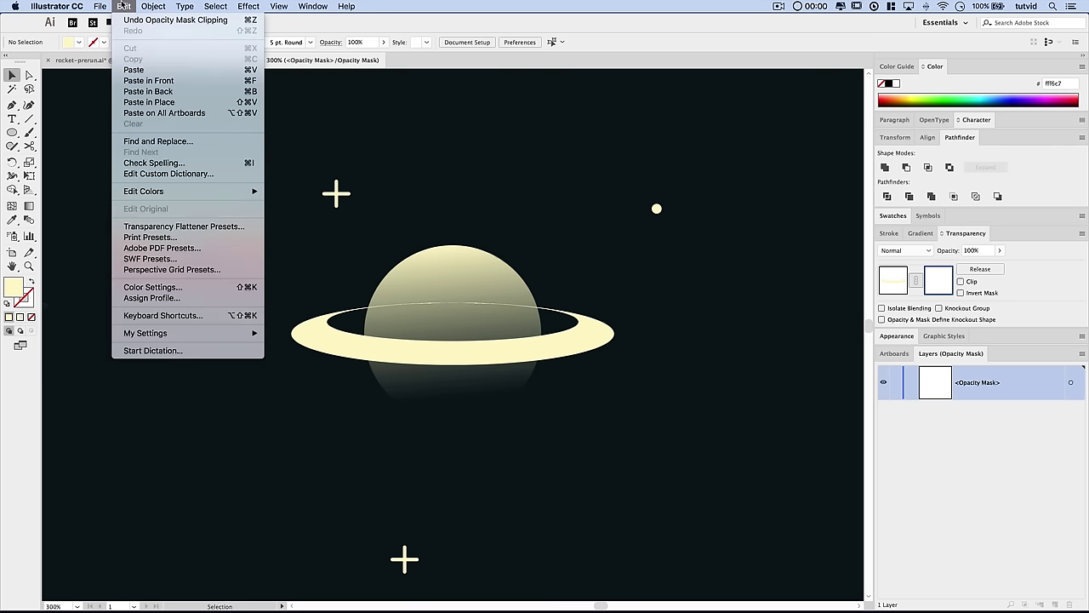
left_click(149, 81)
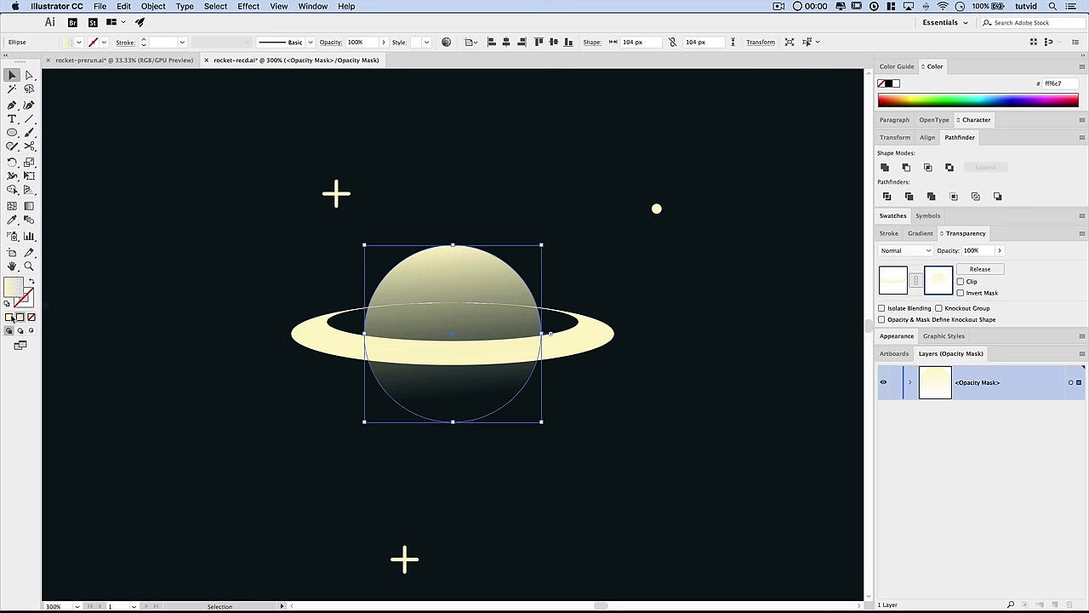
double_click(13, 286)
left_click(412, 297)
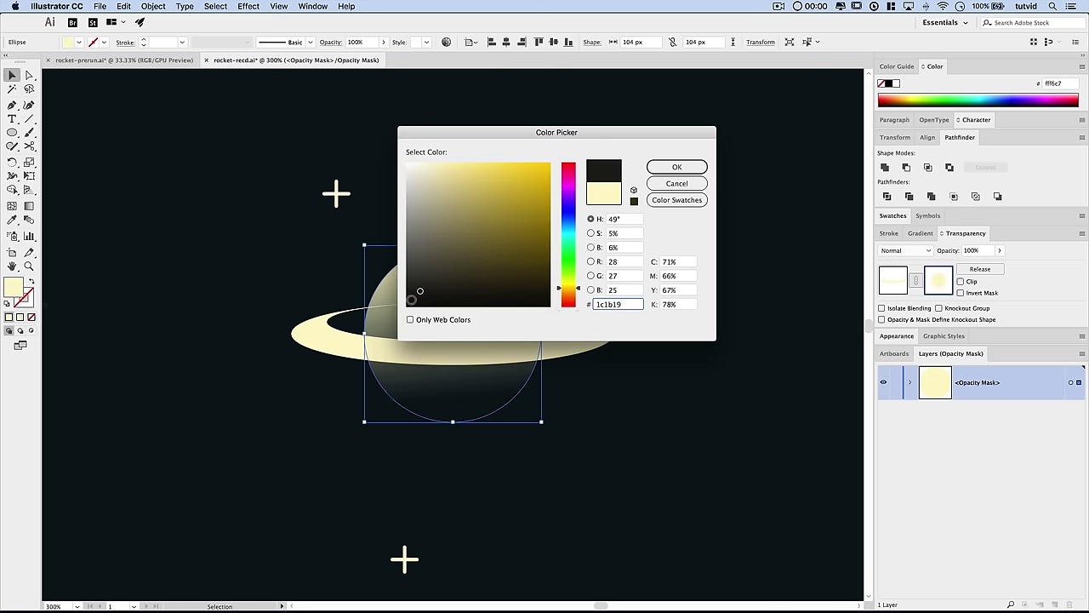
left_click_drag(412, 299, 407, 307)
left_click(677, 167)
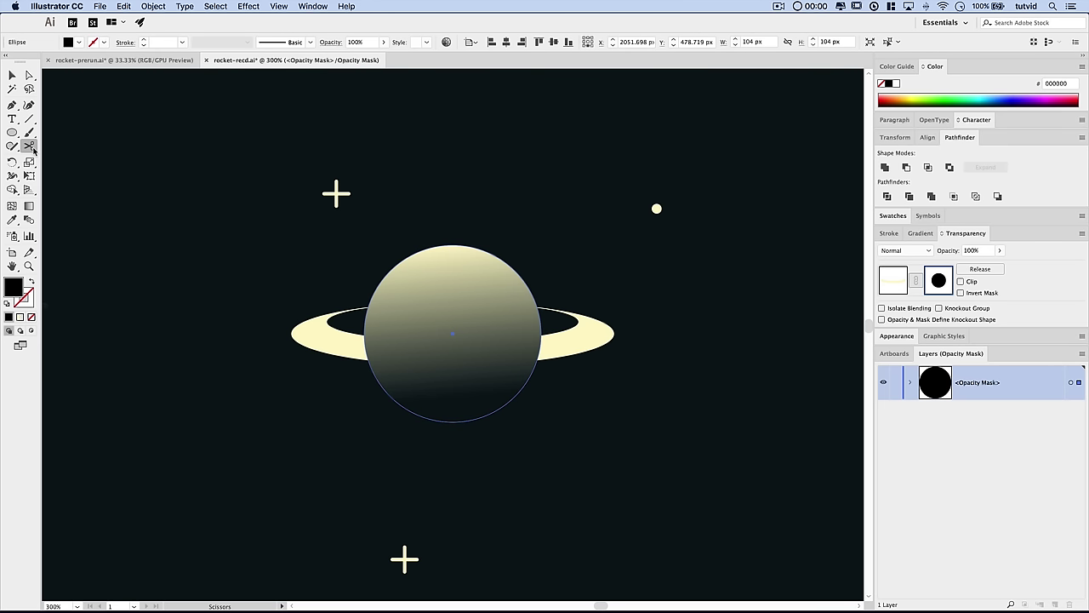
- Slice the black mask circle horizontally just above its middle with the Knife and delete the lower piece
left_click_drag(28, 147, 58, 150)
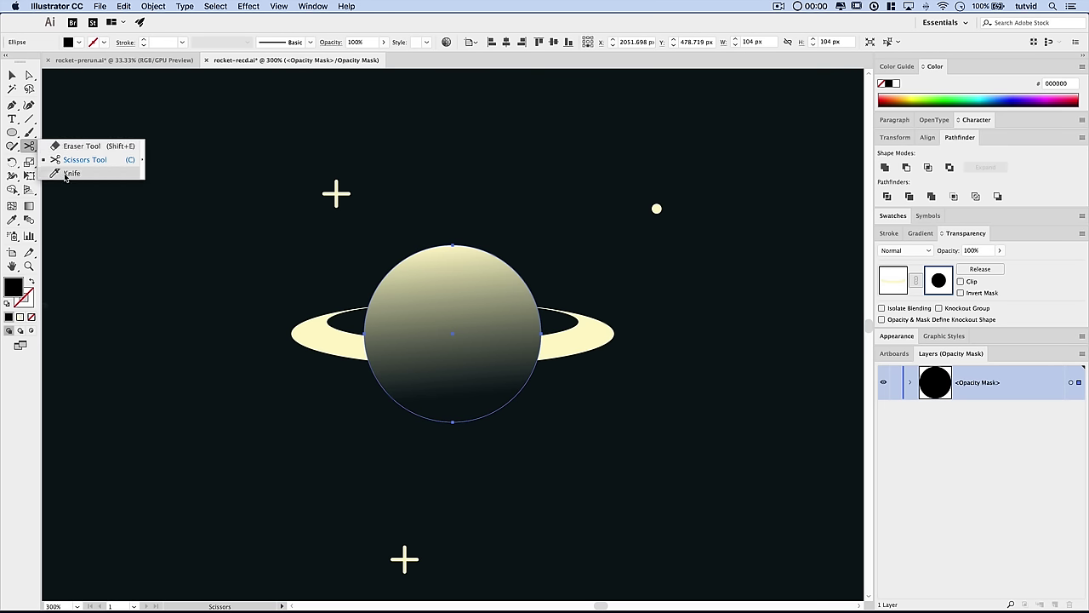
left_click(68, 173)
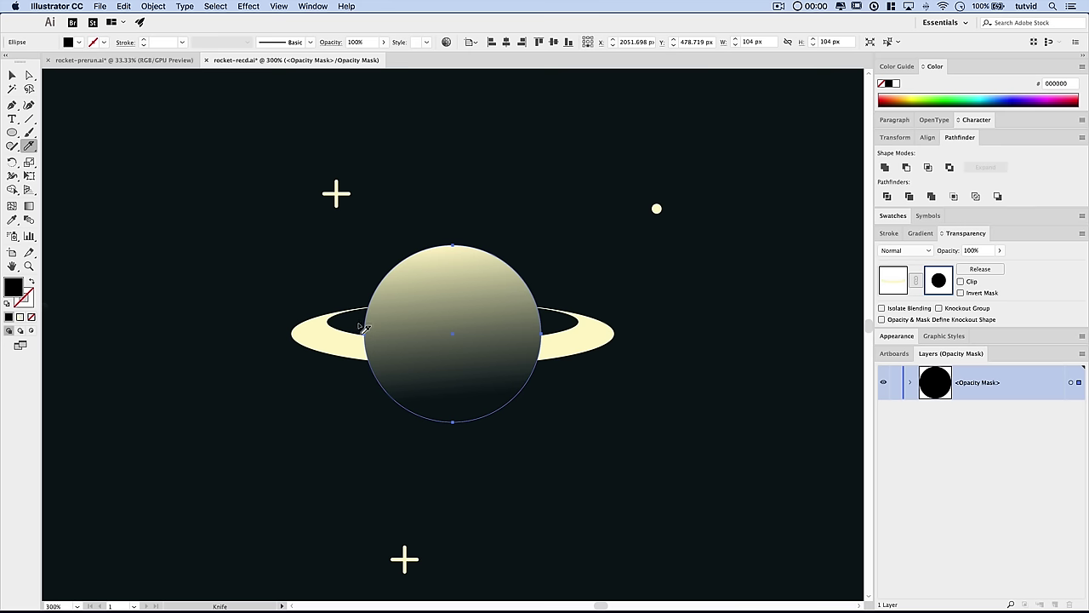
left_click_drag(536, 326, 584, 330)
left_click(12, 75)
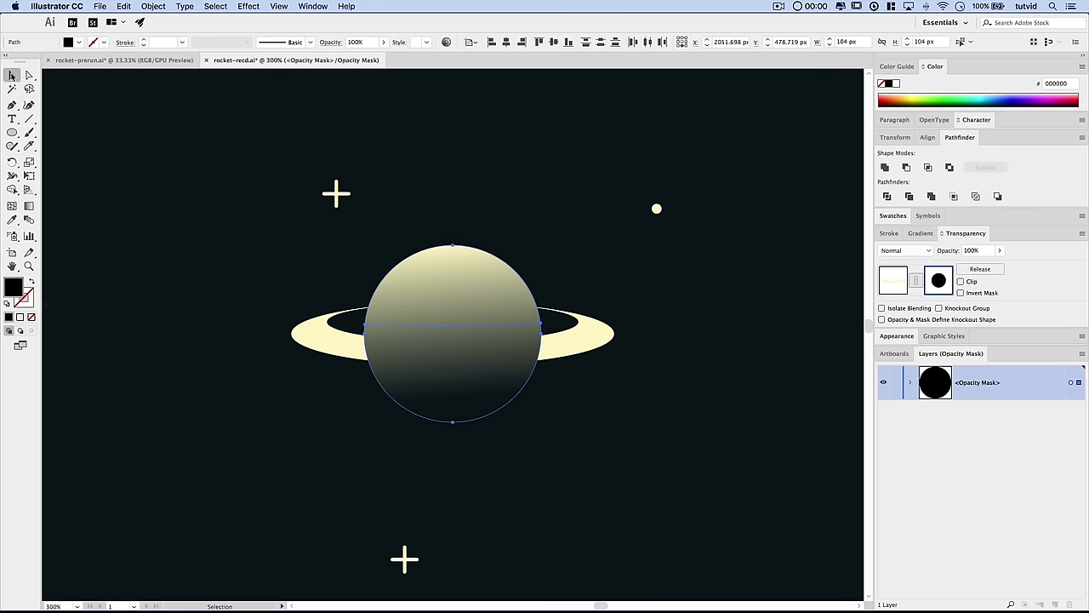
left_click(586, 511)
left_click(471, 382)
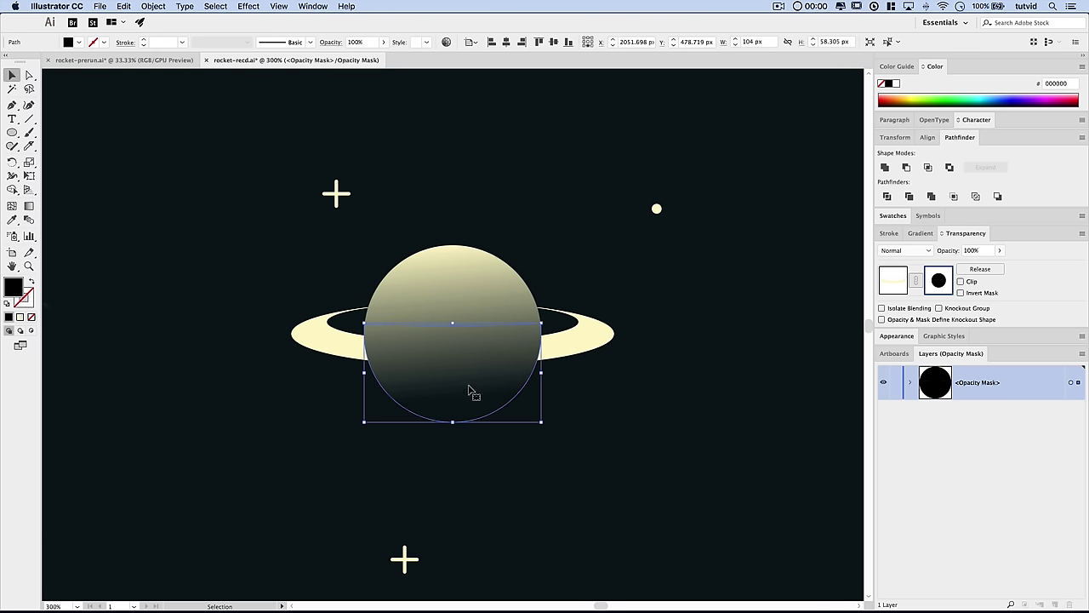
key("Delete")
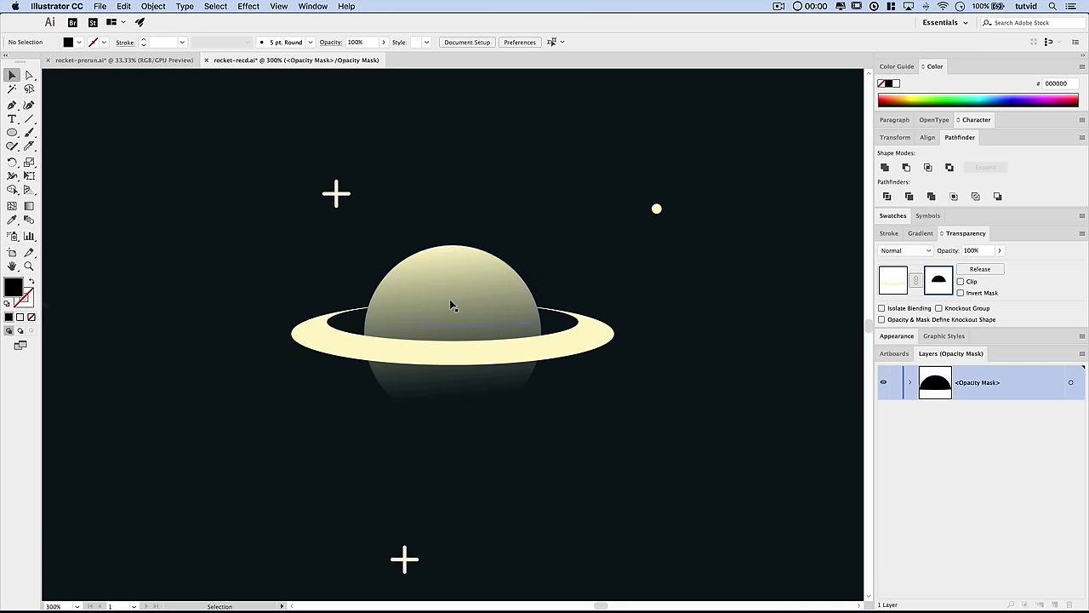
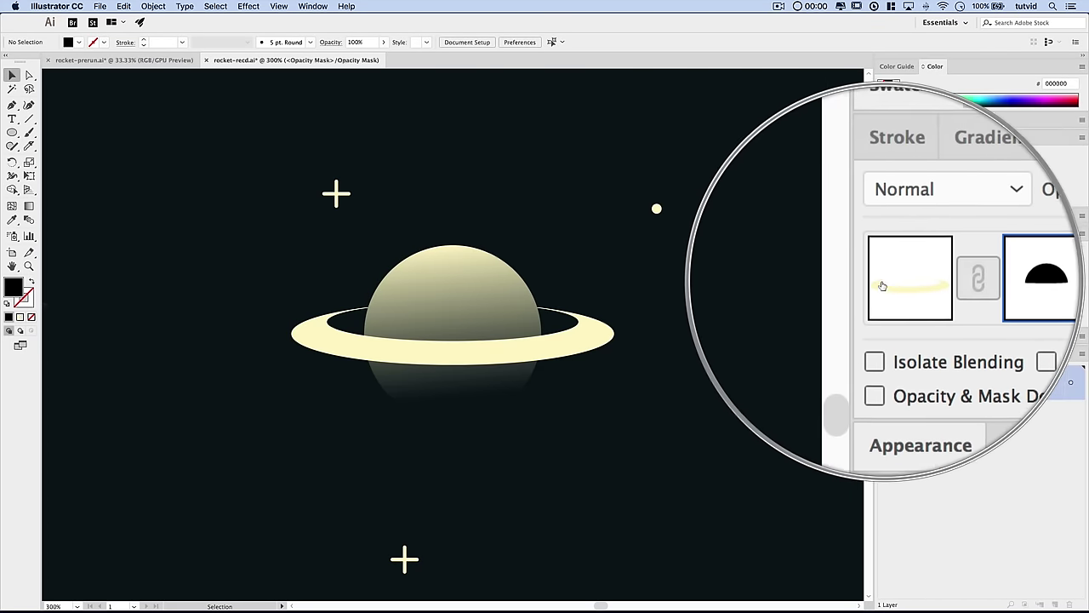
- Leave the opacity mask and group the ring with the planet circle
left_click(887, 284)
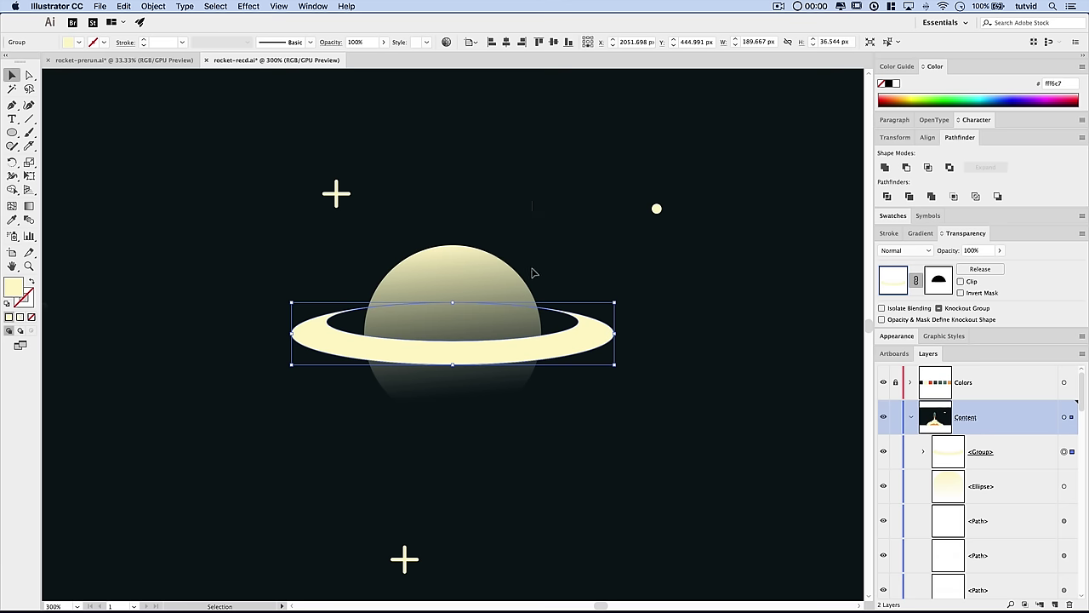
left_click_drag(532, 375, 420, 500)
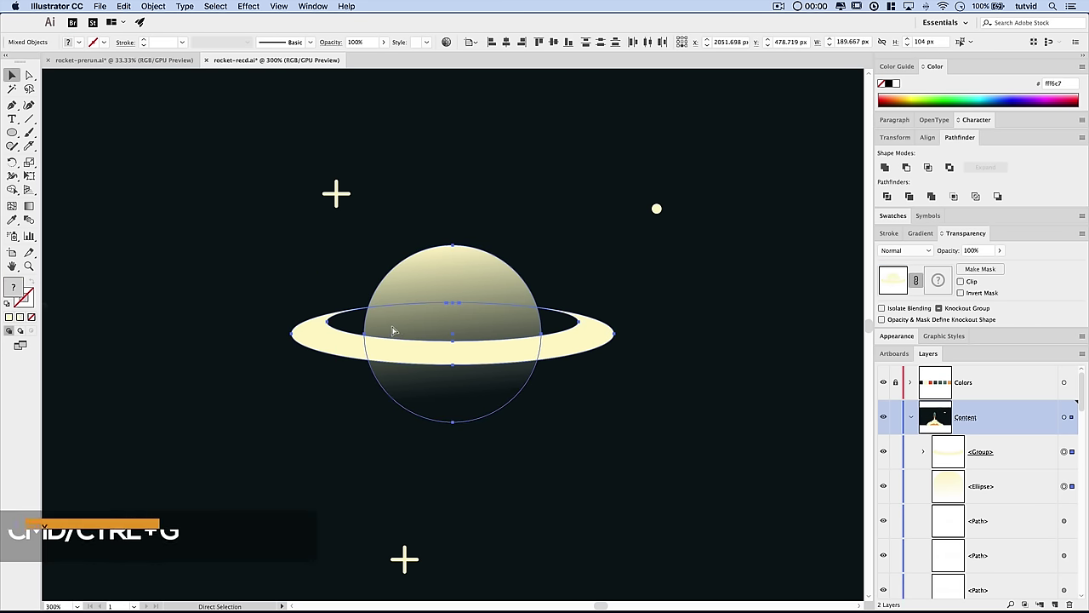
key("super+g")
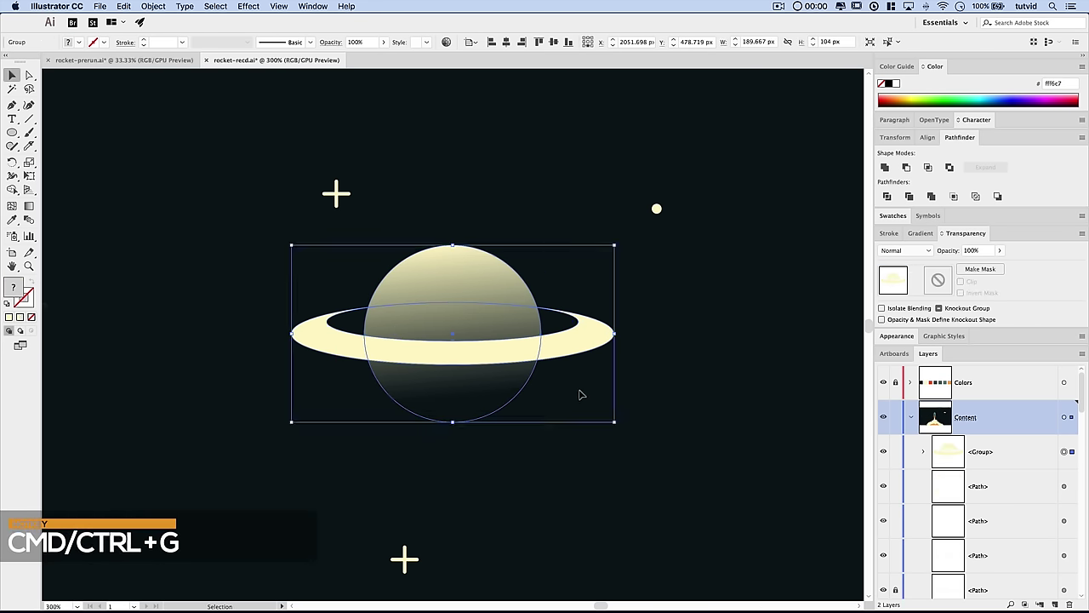
key("super+1")
left_click(624, 418)
- Set the opacity of the ring inside the planet group to 35%
left_click(924, 452)
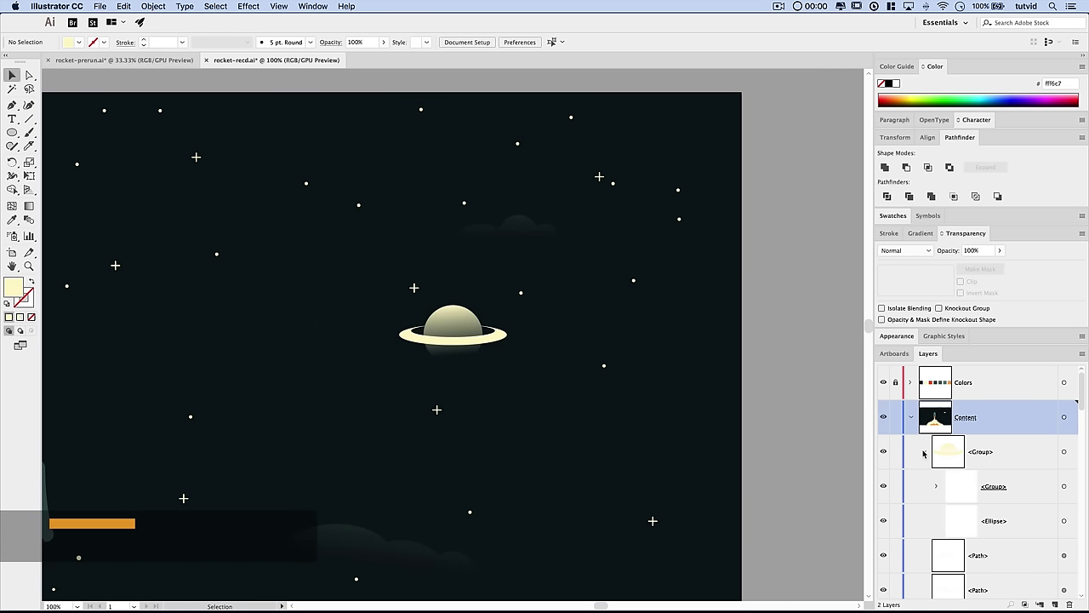
left_click(1064, 489)
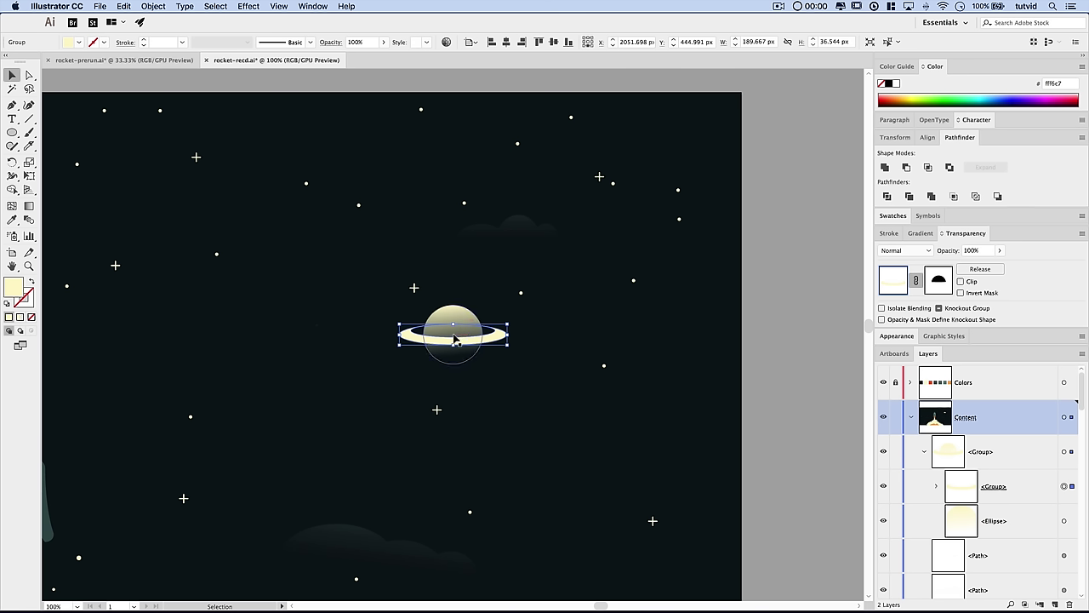
left_click(980, 250)
key("Return")
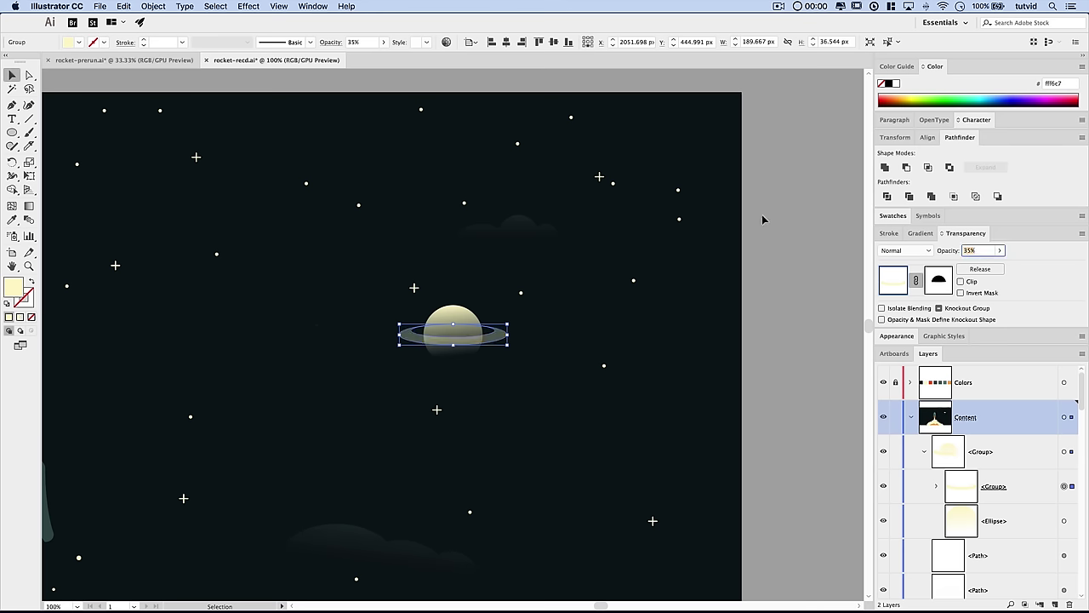
left_click(568, 453)
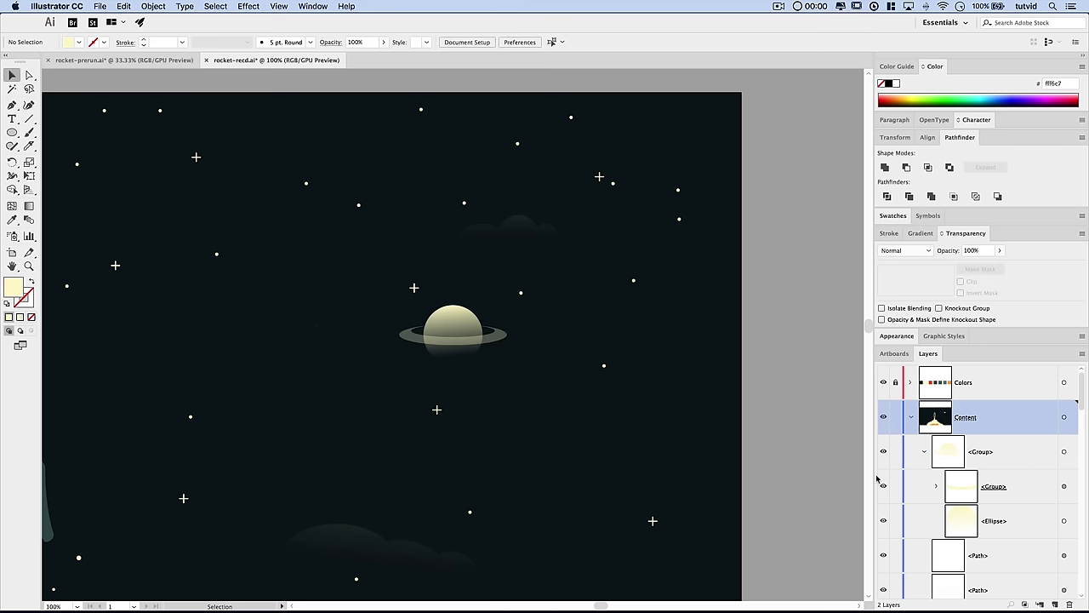
- Set the whole planet group's opacity to 50% and collapse the group in the layer list
left_click(1065, 454)
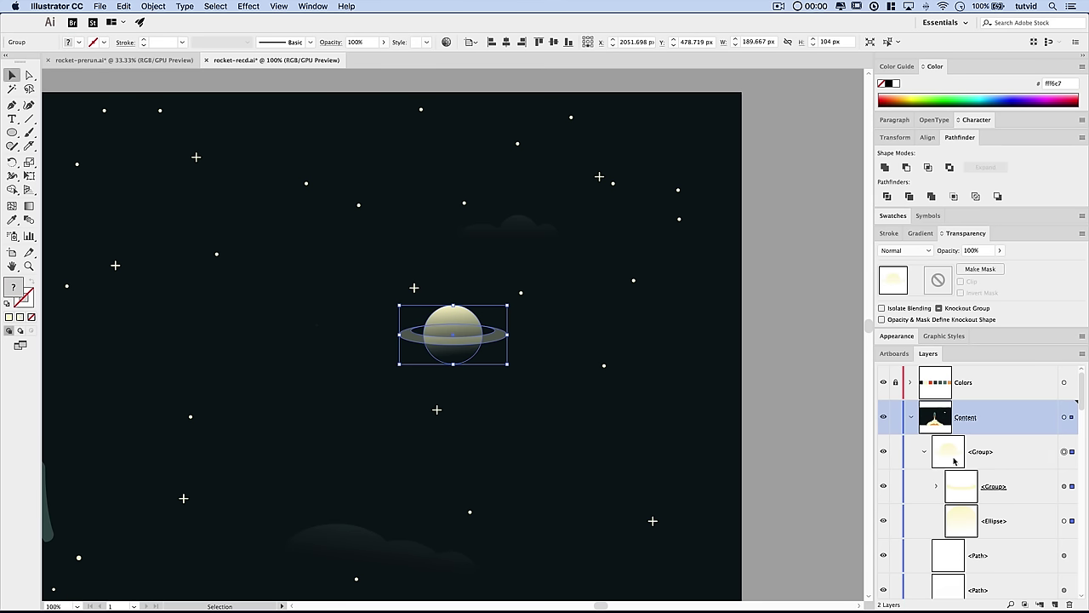
left_click(924, 454)
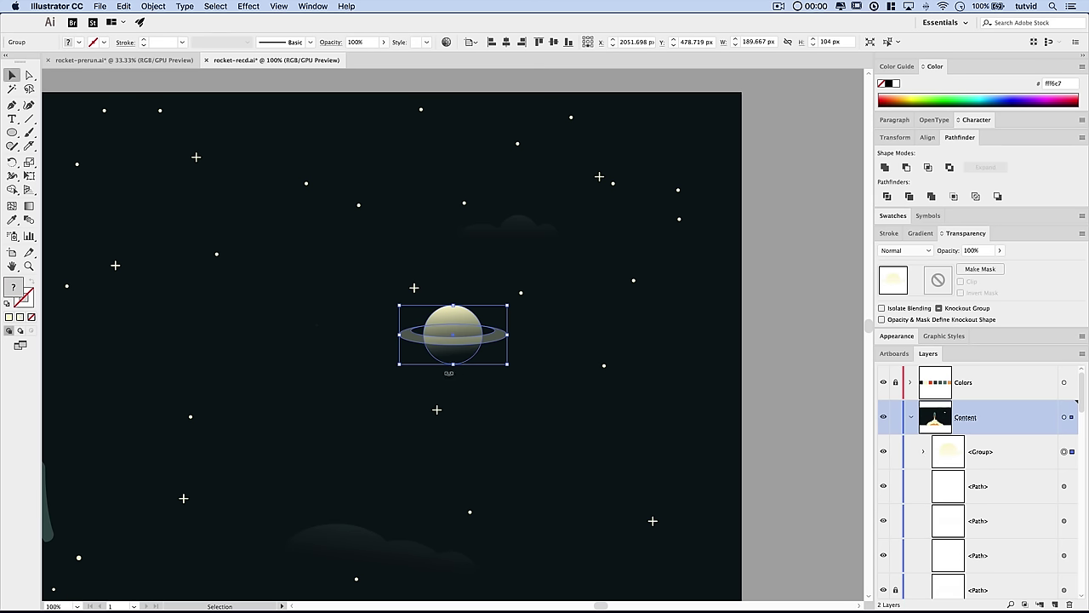
left_click(982, 250)
type("50")
key("Return")
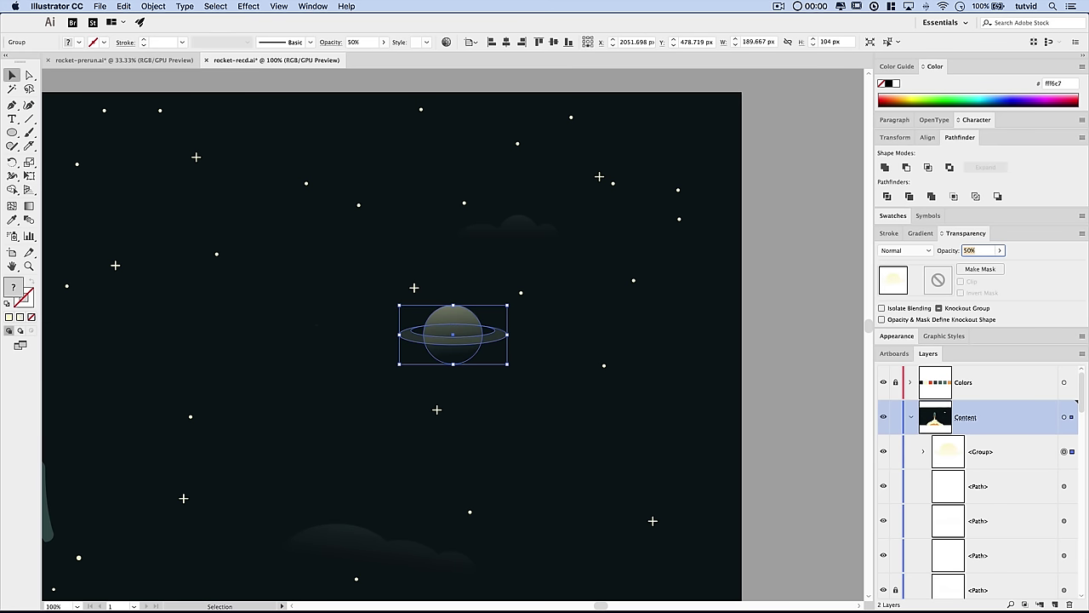
left_click(596, 448)
- Move the planet group slightly right and down in the sky to the right of the rocket
key("super+minus")
key("super+minus")
key("super+minus")
key("super+minus")
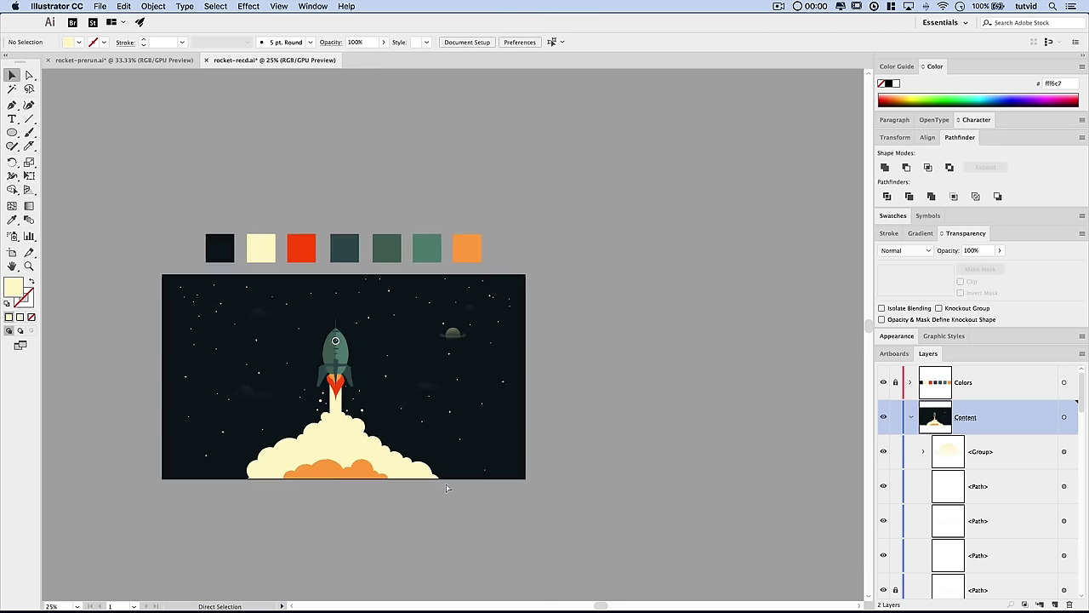
left_click_drag(445, 333, 469, 345)
left_click(457, 367)
scroll(453, 370, "left", 4)
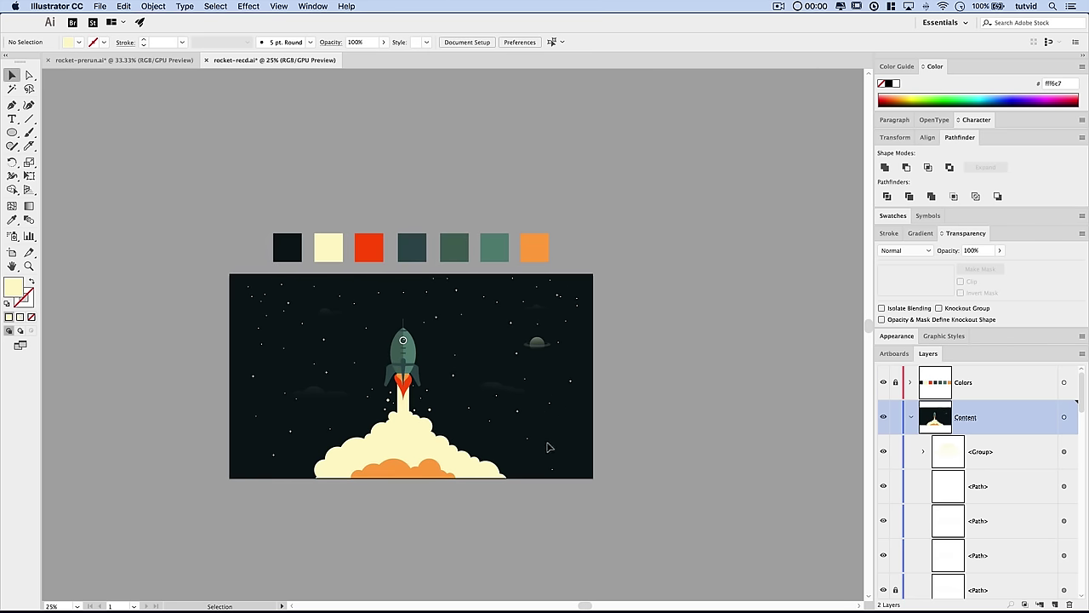
key("z")
left_click(341, 358)
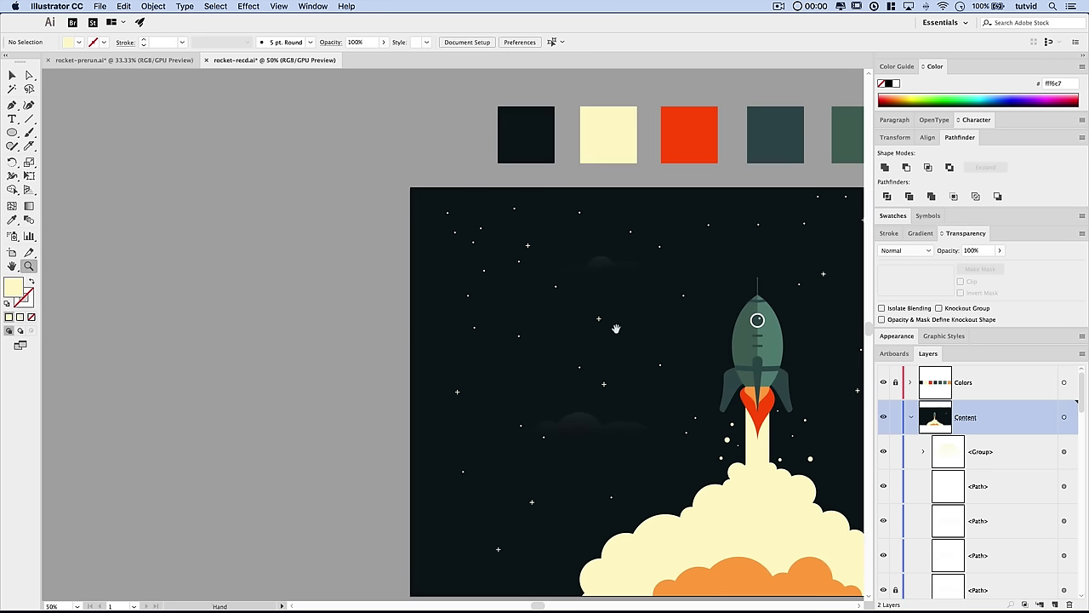
left_click_drag(616, 326, 505, 394)
left_click(518, 332)
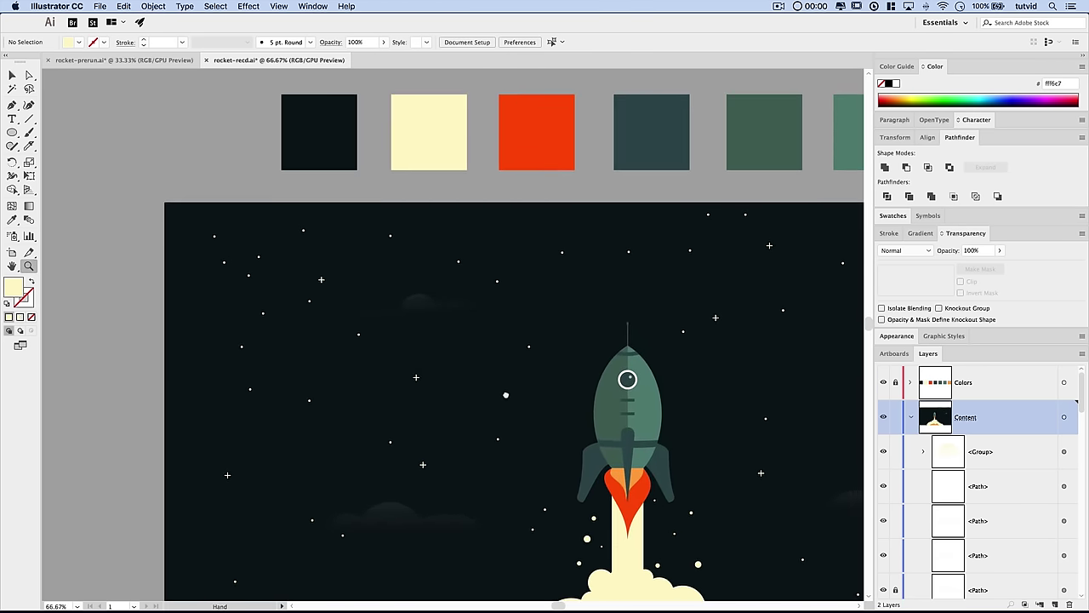
scroll(443, 323, "left", 10)
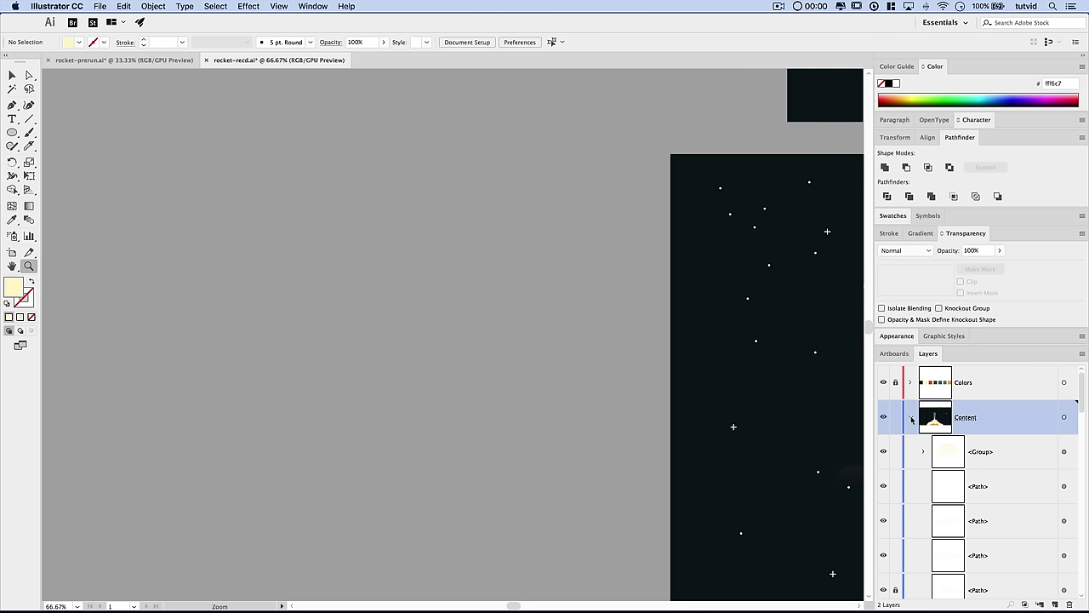
- Add a new layer above Content and draw a cream circle about 271 px across on the empty canvas left of the artboard
left_click(911, 418)
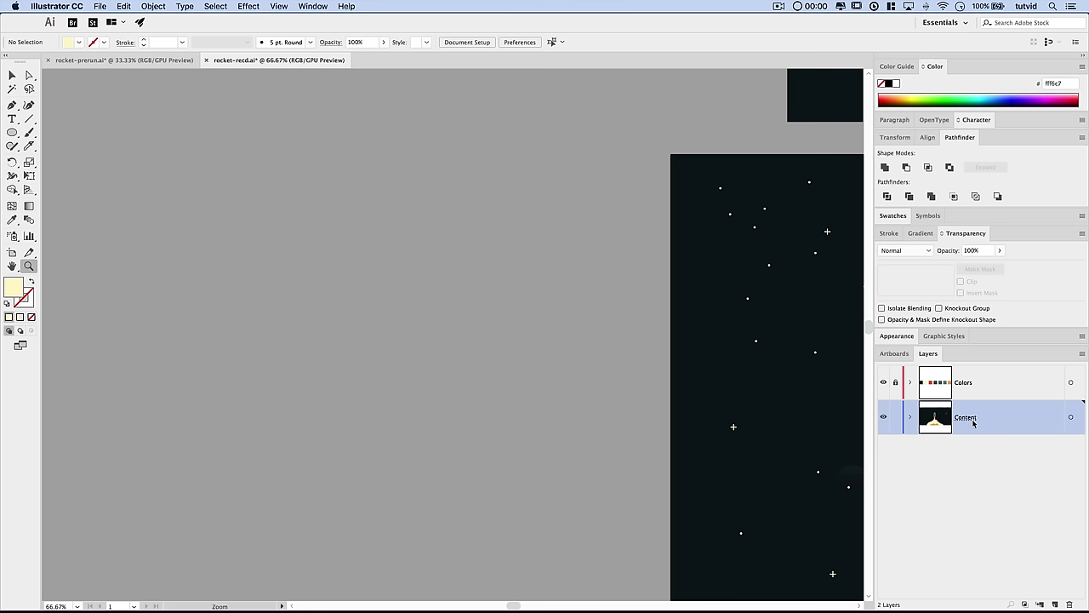
left_click(13, 134)
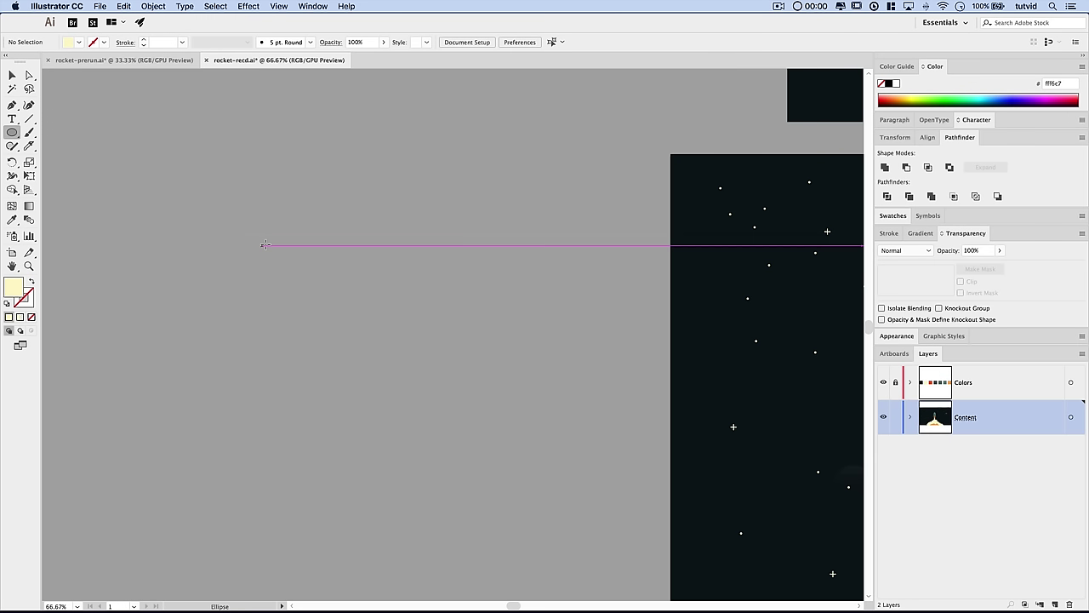
left_click_drag(293, 175, 497, 390)
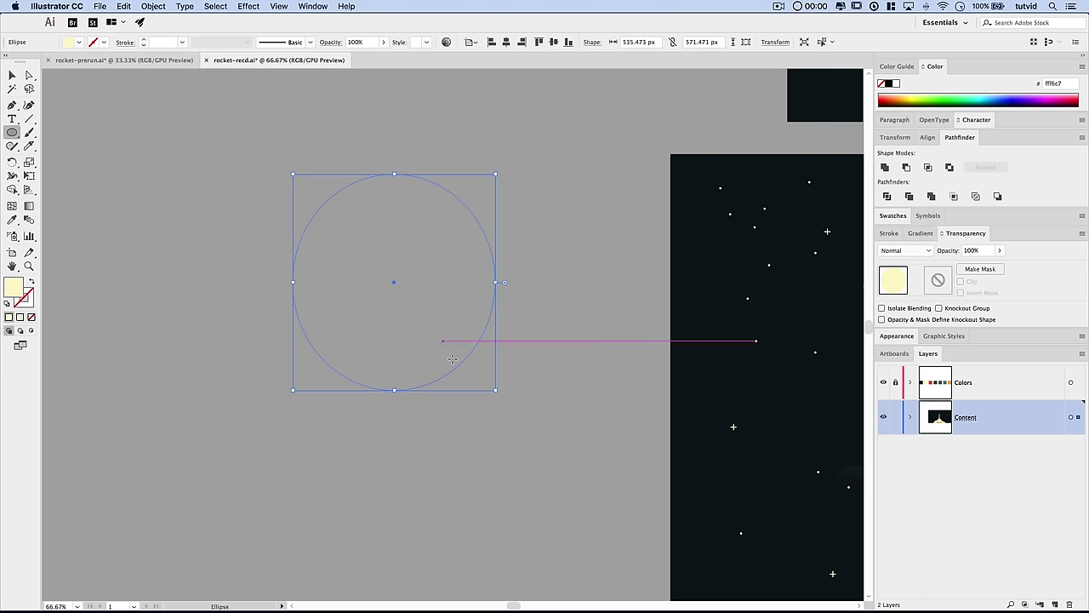
key("Delete")
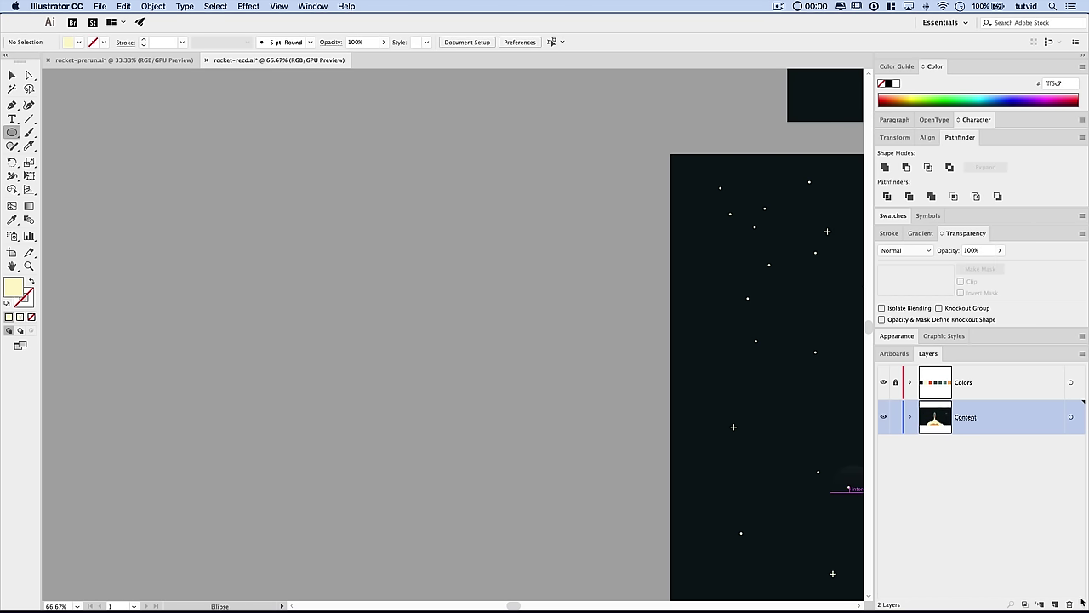
left_click(1055, 604)
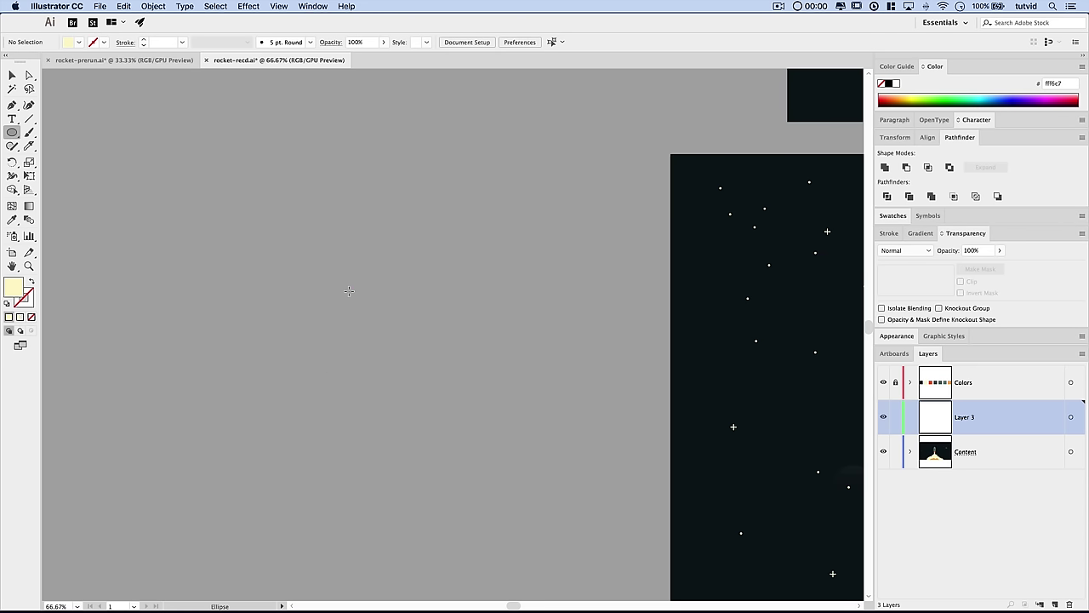
left_click_drag(343, 264, 448, 367)
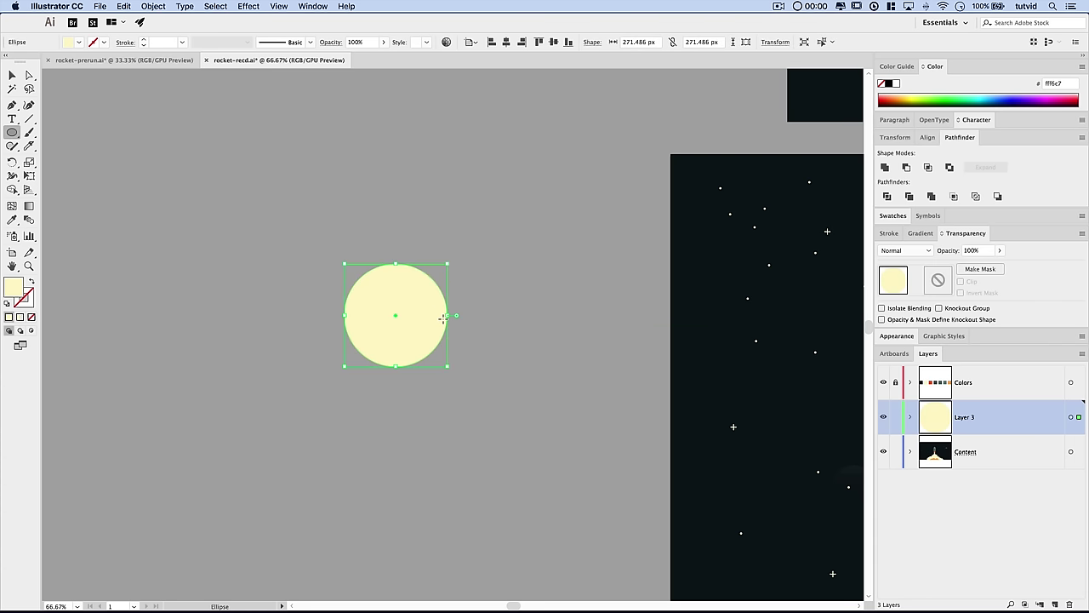
- Cut the cream circle down to its left half by deleting its right anchor point
left_click(30, 76)
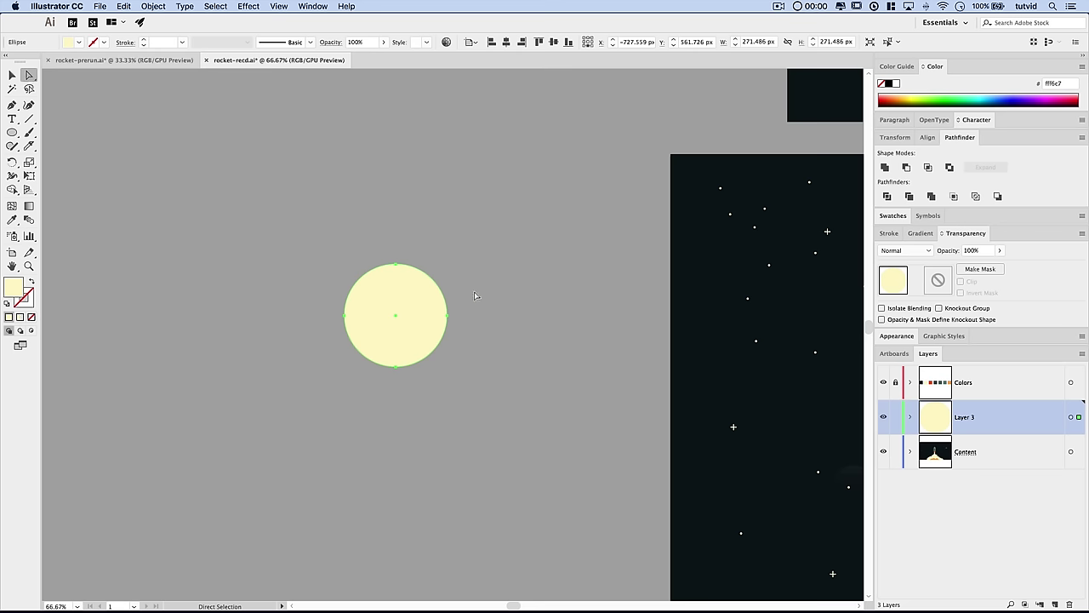
left_click(447, 315)
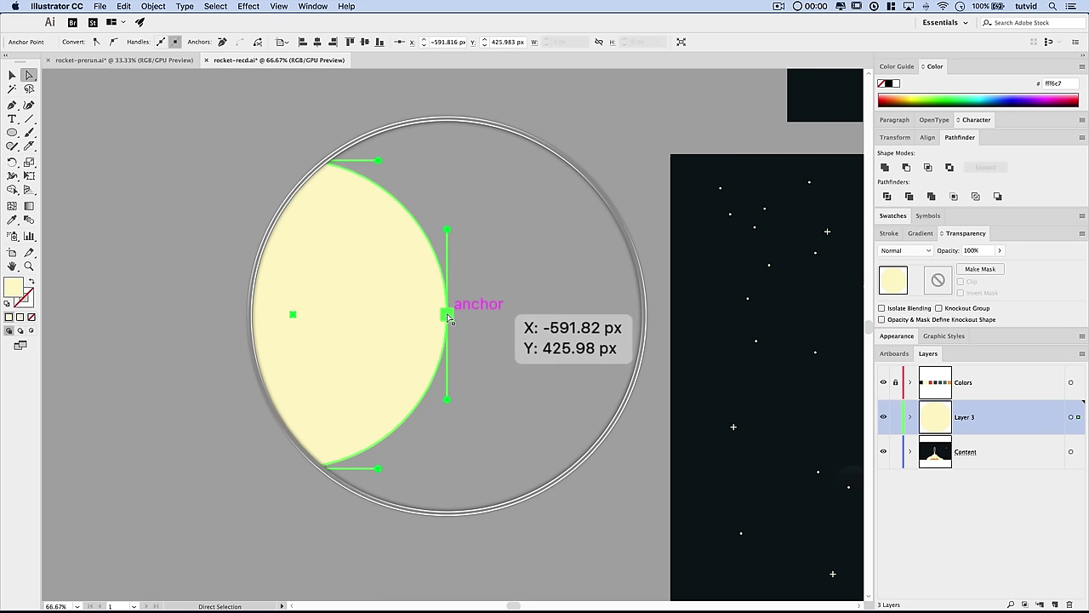
key("BackSpace")
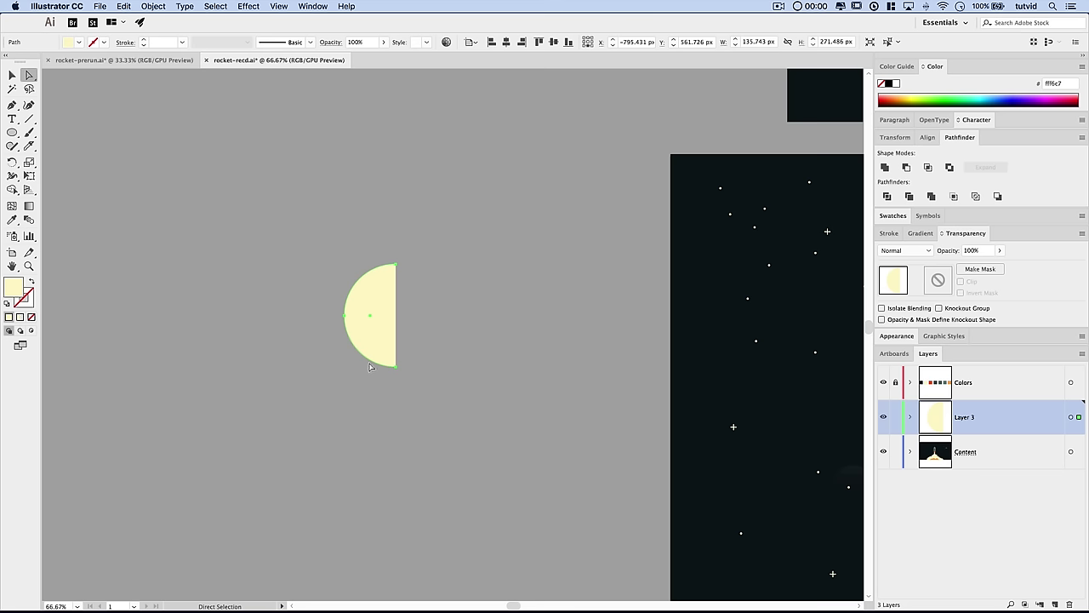
left_click(336, 245)
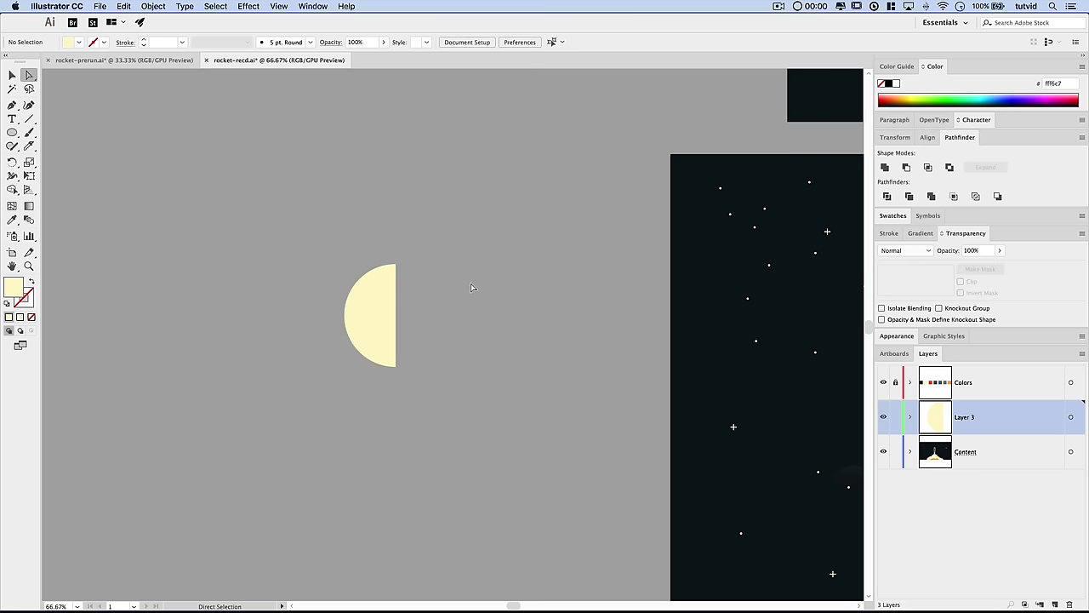
- Join the two open end points of the half circle to close its straight edge
left_click(396, 299)
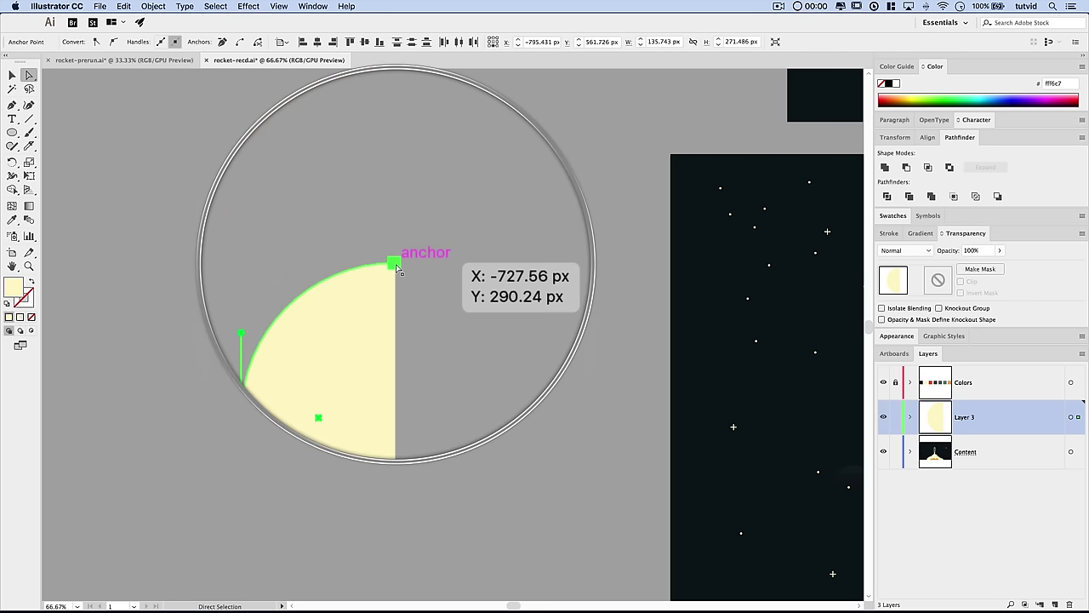
left_click(154, 6)
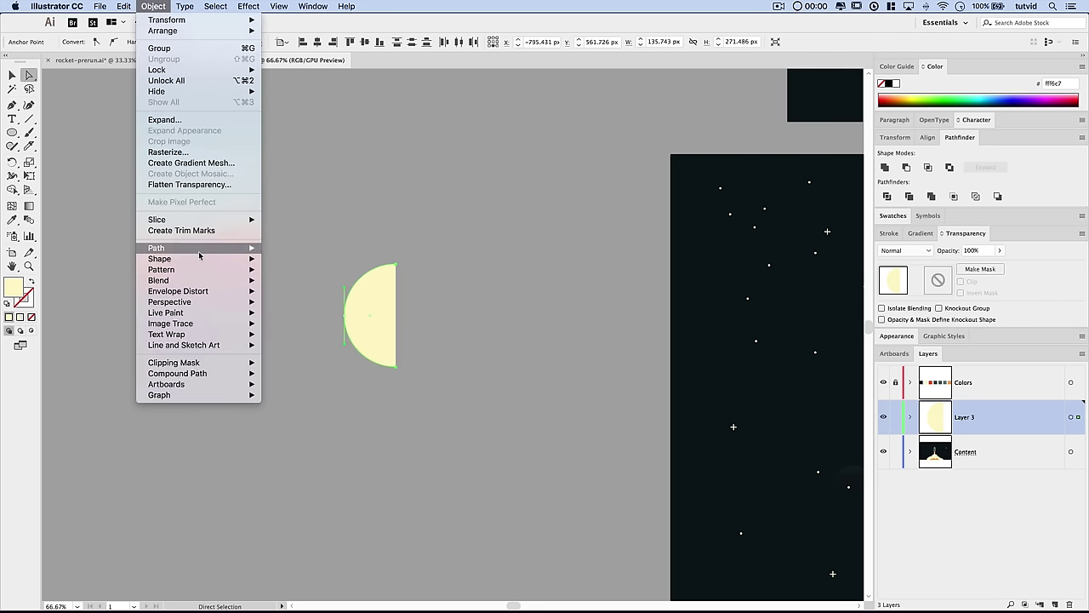
mouse_move(199, 249)
left_click(279, 248)
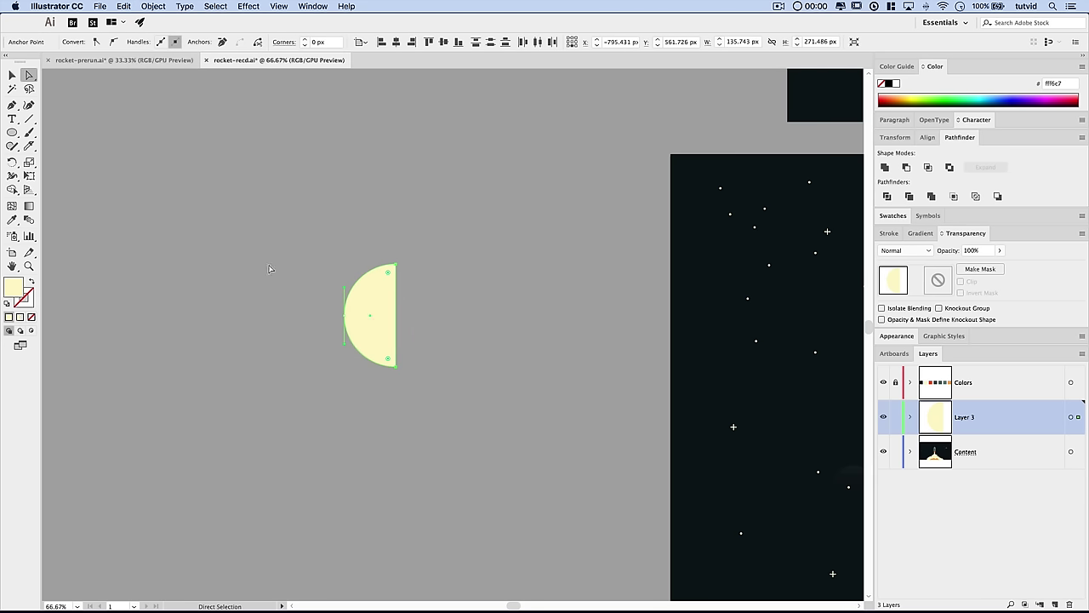
- Fill the half circle with the palette's dark grey-green (46665a)
key("super+minus")
key("super+minus")
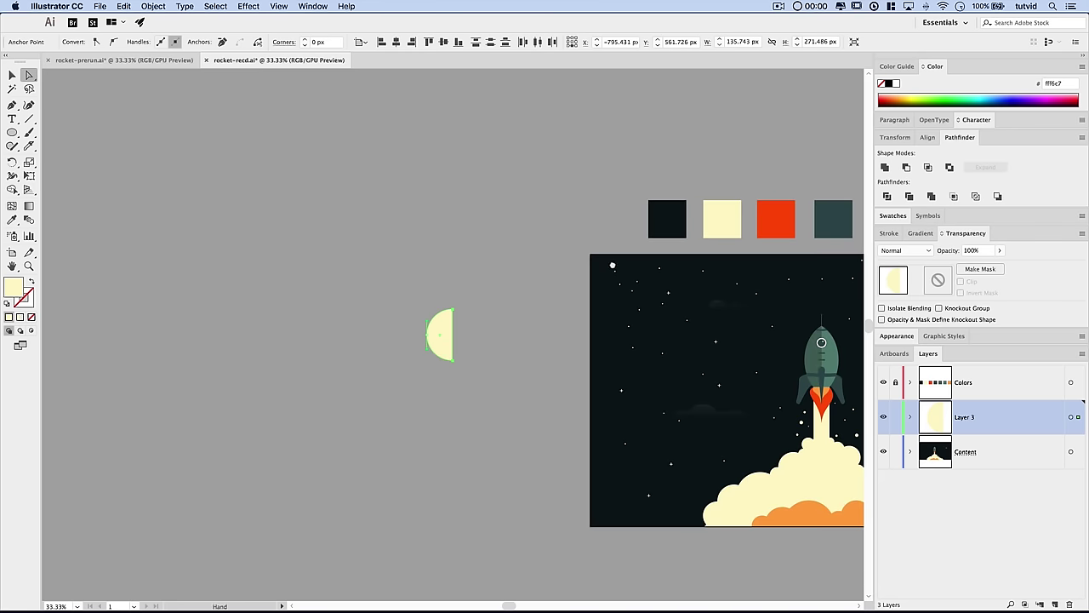
scroll(621, 391, "right", 5)
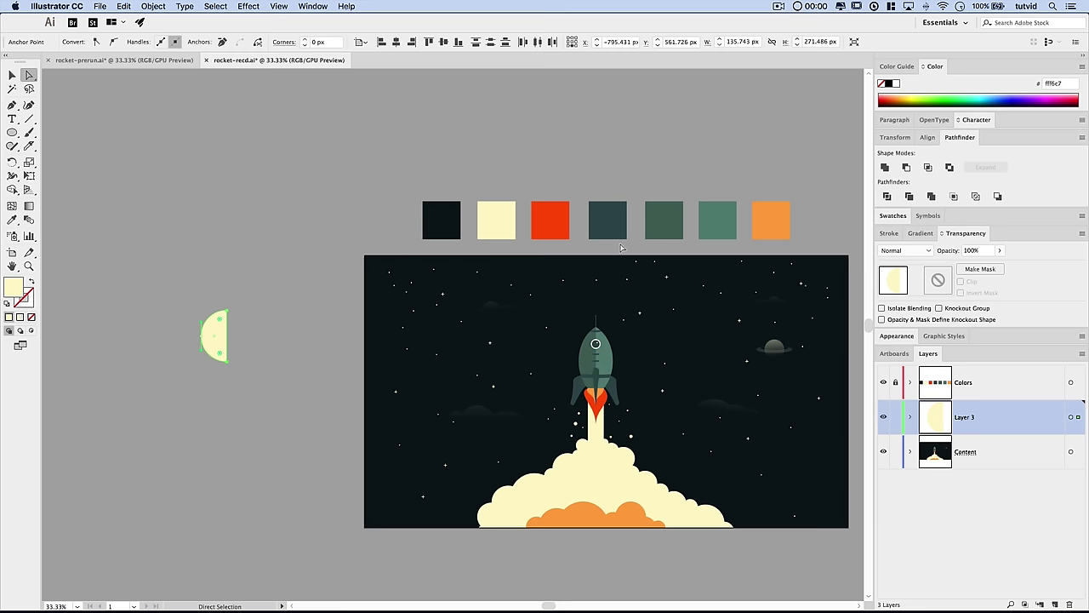
key("i")
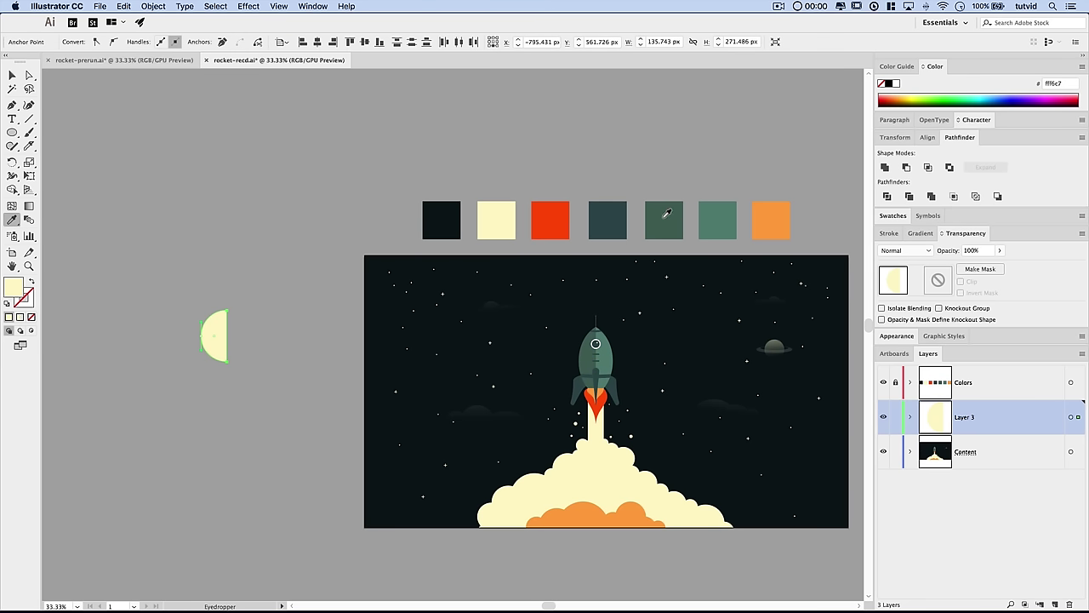
left_click(666, 213)
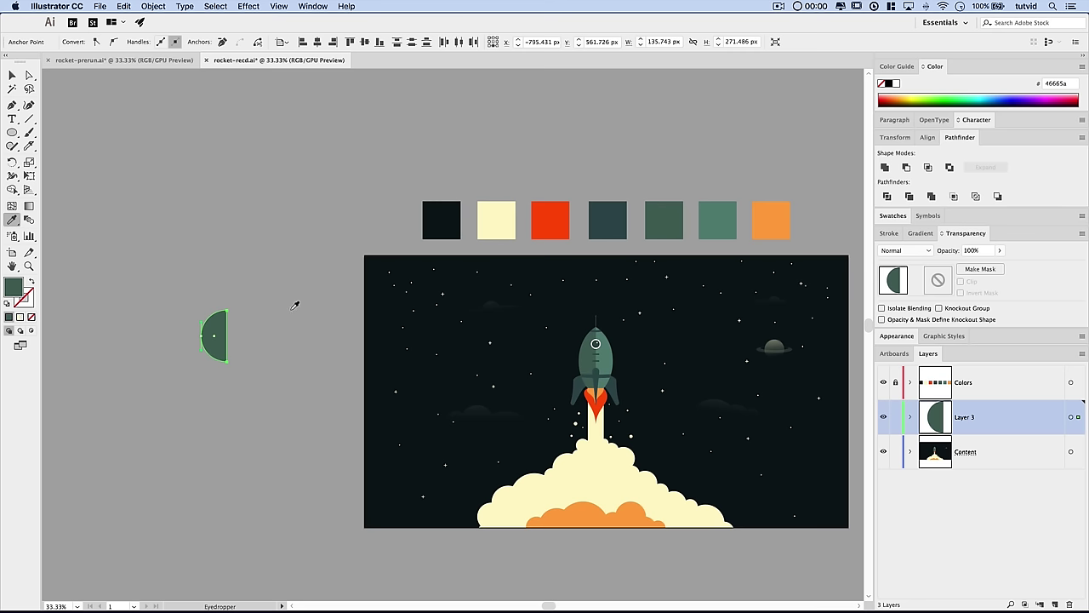
- Draw a horizontal line about 155 px long from the half circle's centre past its flat edge, with a dark green stroke and no fill
key("z")
left_click_drag(247, 354, 455, 304)
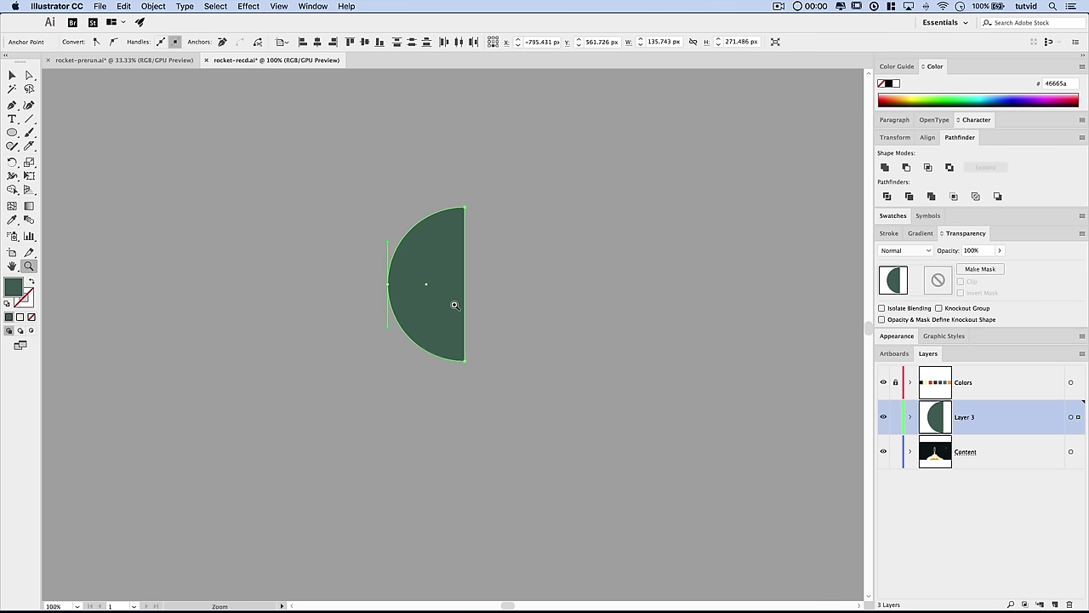
left_click(454, 305)
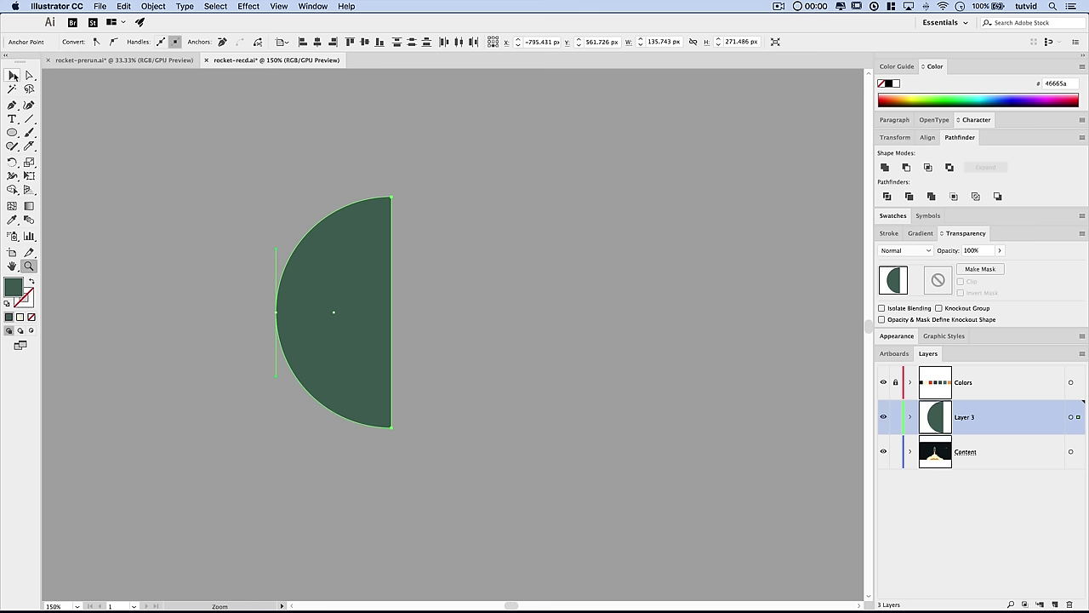
left_click(12, 105)
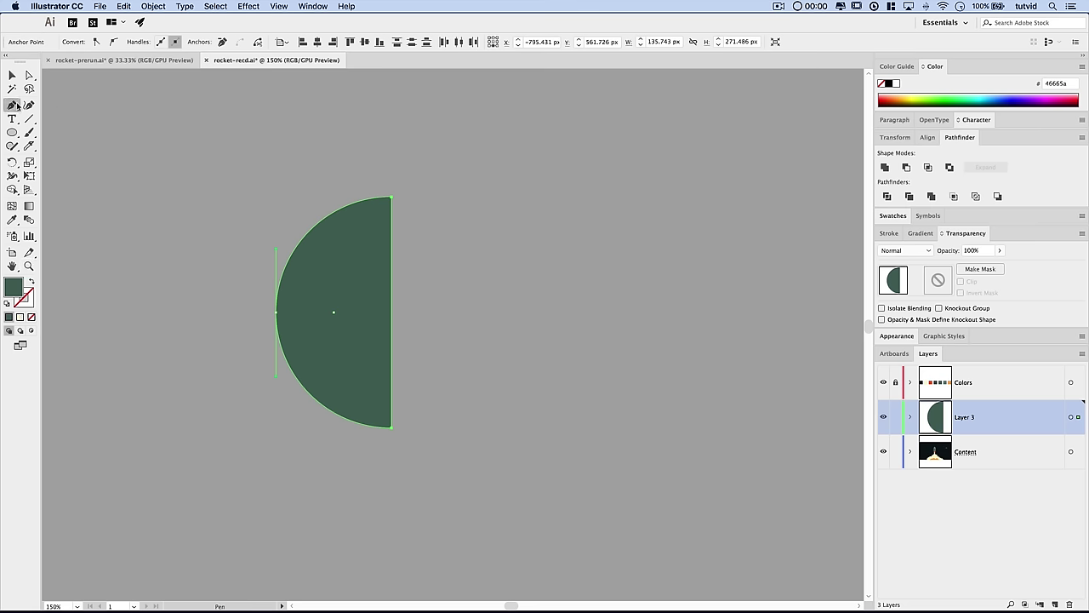
left_click(334, 312)
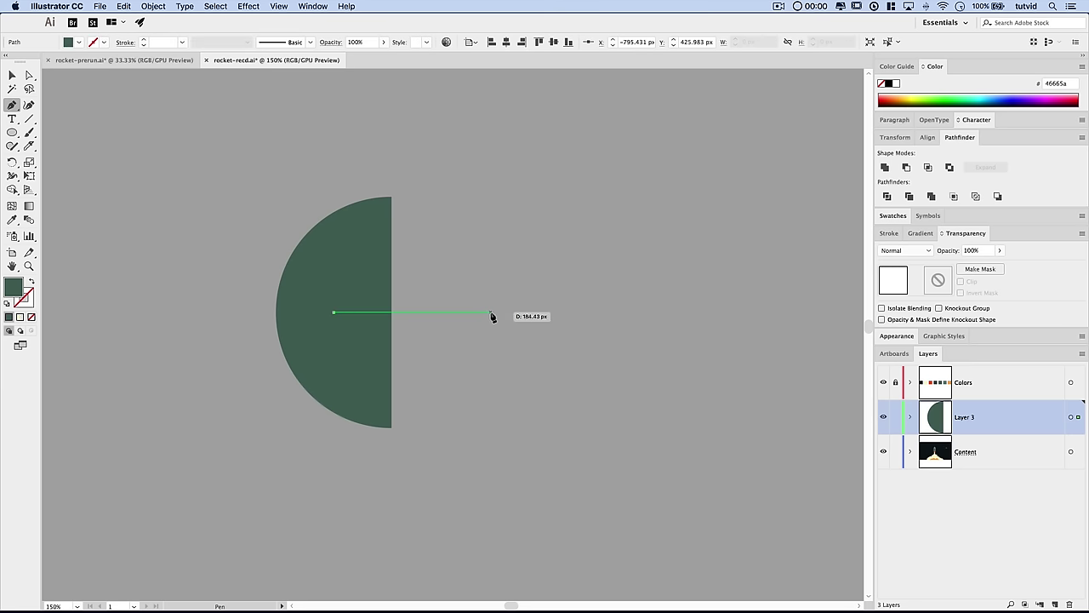
left_click(466, 313)
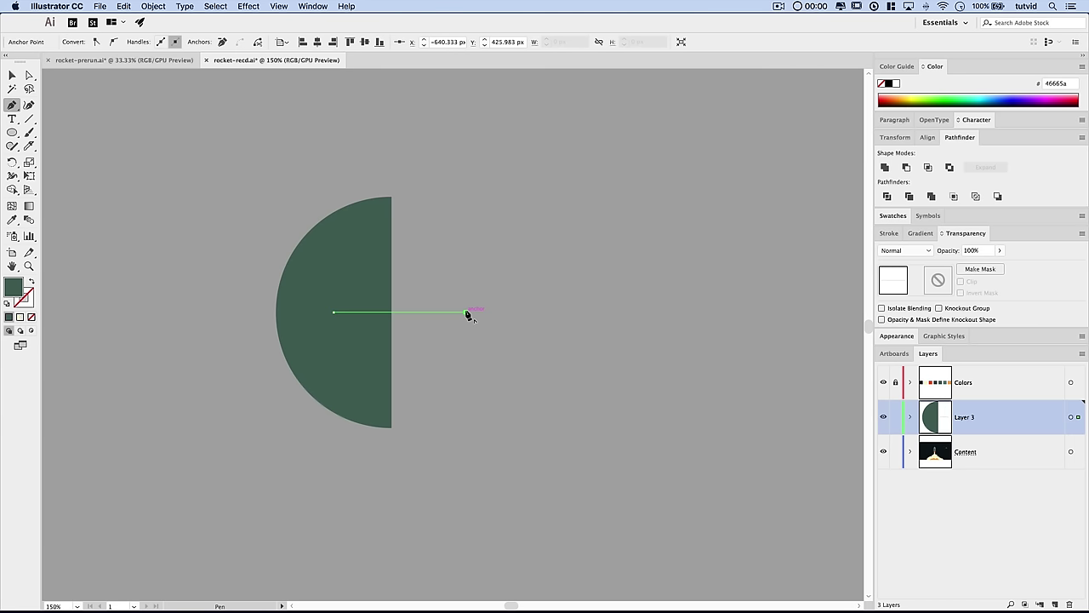
left_click(32, 283)
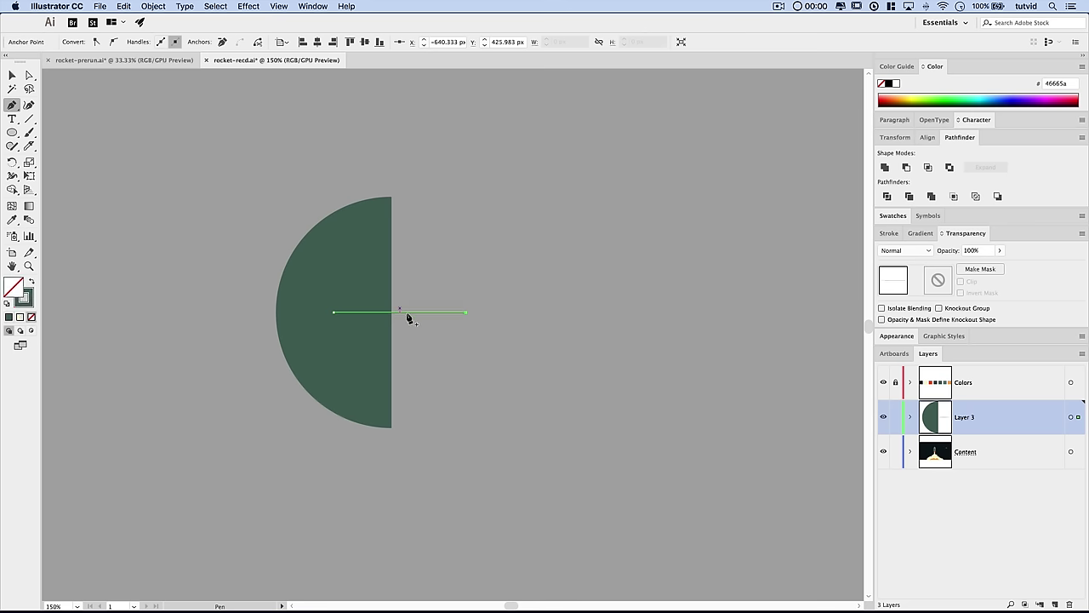
- Set the horizontal line's stroke weight to 7 pt with round caps and deselect it
left_click(890, 234)
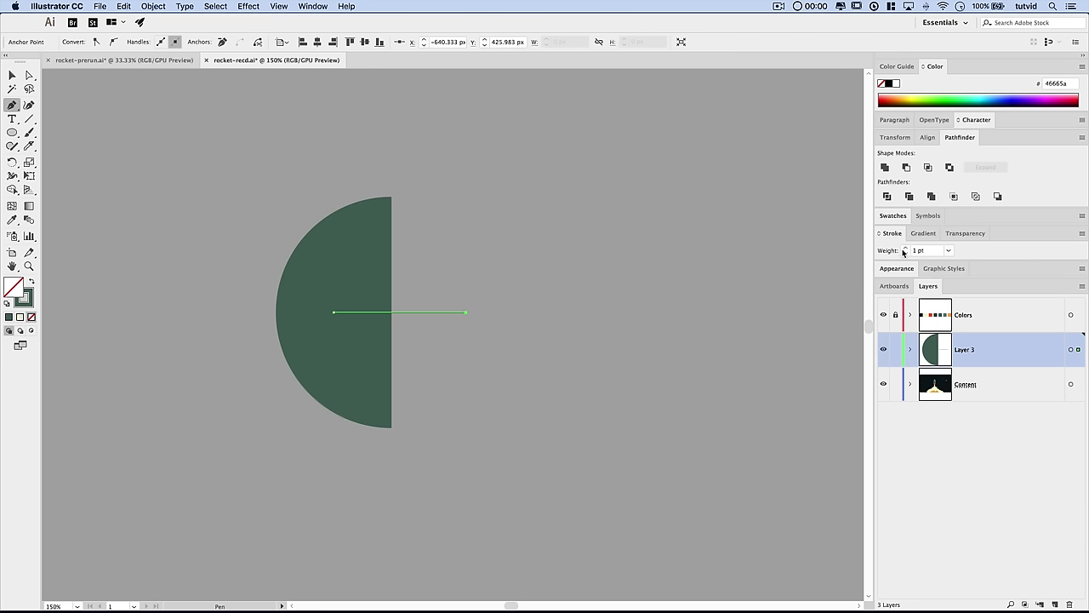
left_click(905, 247)
left_click(905, 248)
left_click(904, 248)
left_click(905, 248)
left_click(905, 248)
left_click(890, 236)
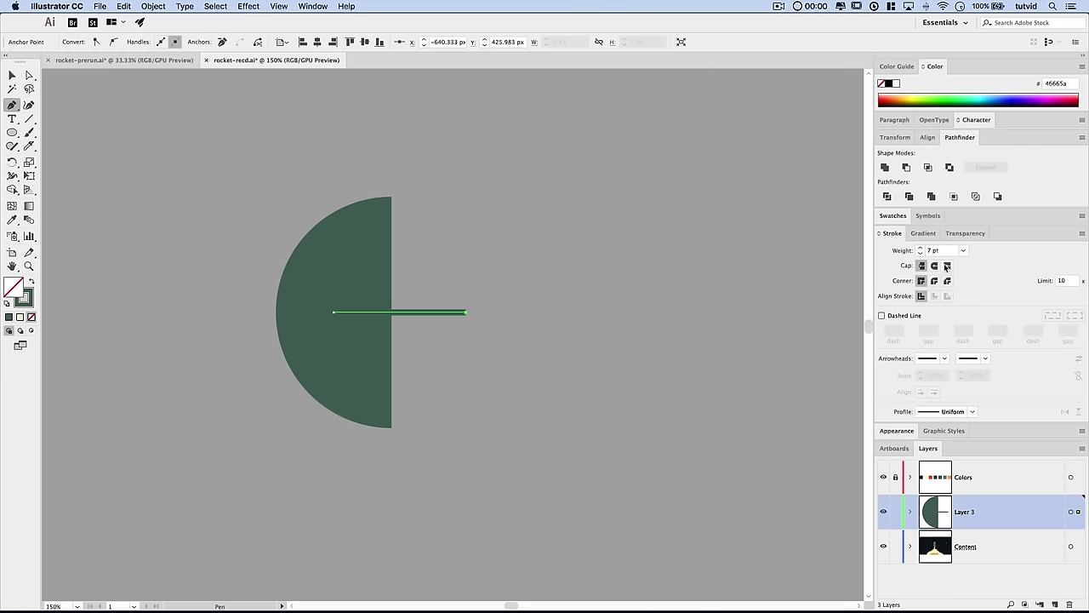
left_click(934, 268)
key("v")
left_click(489, 359)
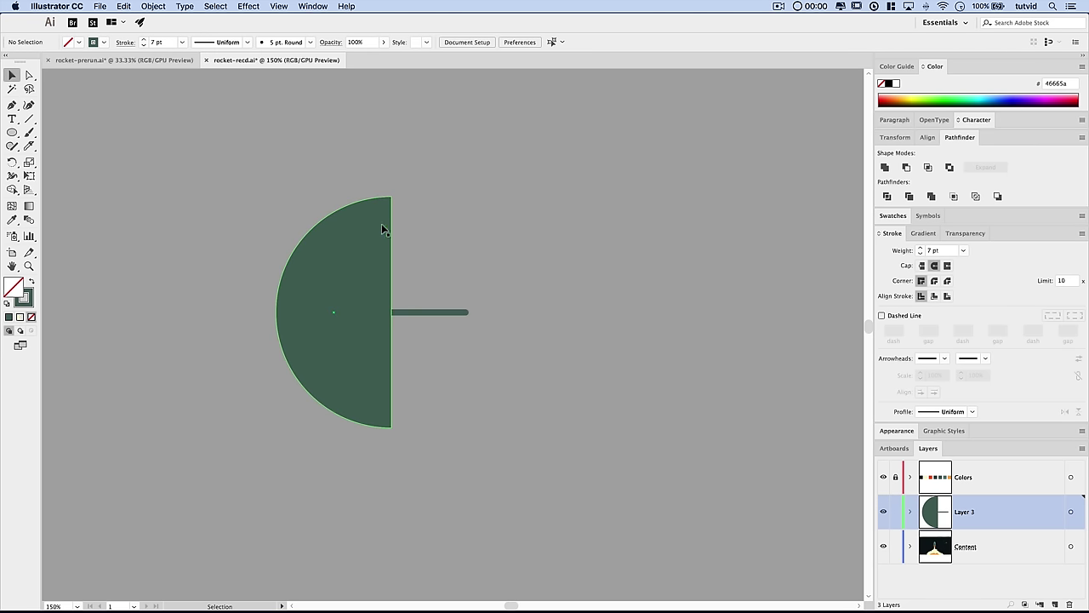
- Draw a closed, slightly bulging sliver about 5 px wide along the half circle's flat edge, from its upper to its lower corner, with the Pen tool
left_click(11, 105)
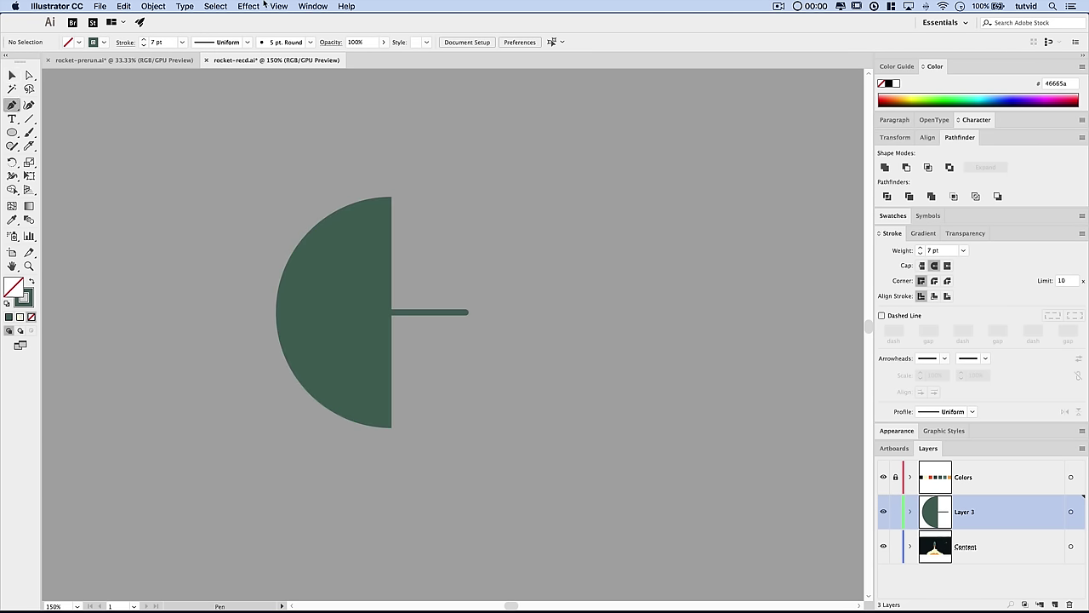
left_click(264, 6)
mouse_move(278, 6)
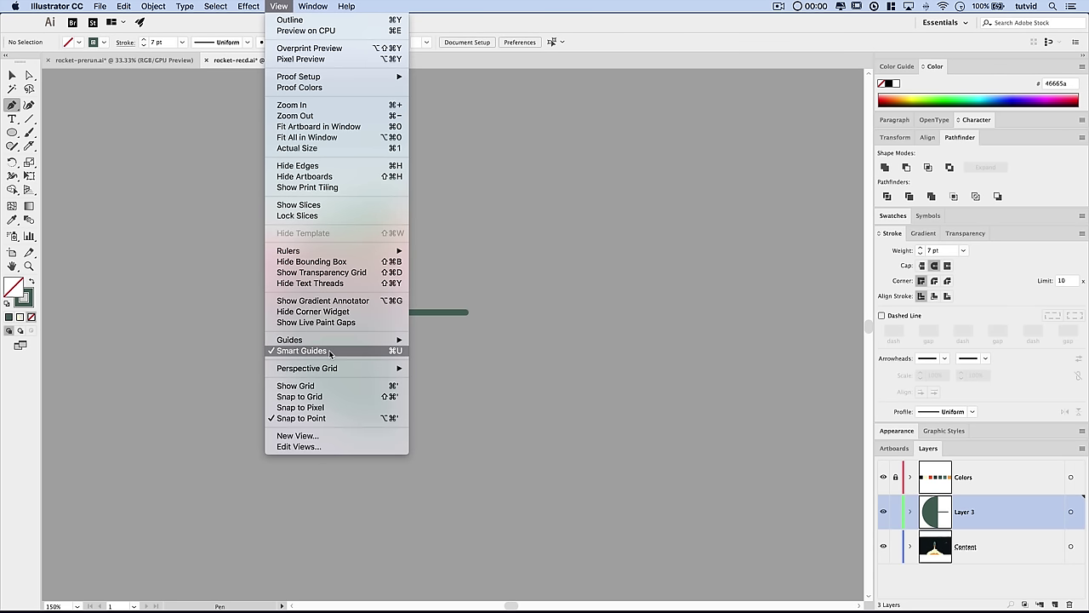
left_click(544, 260)
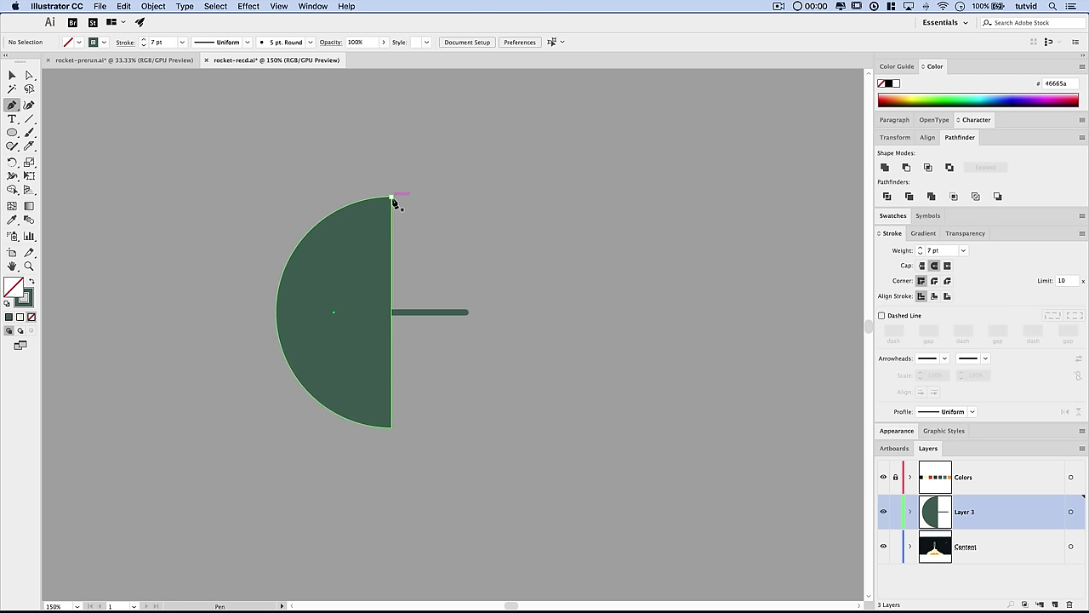
left_click_drag(390, 197, 398, 312)
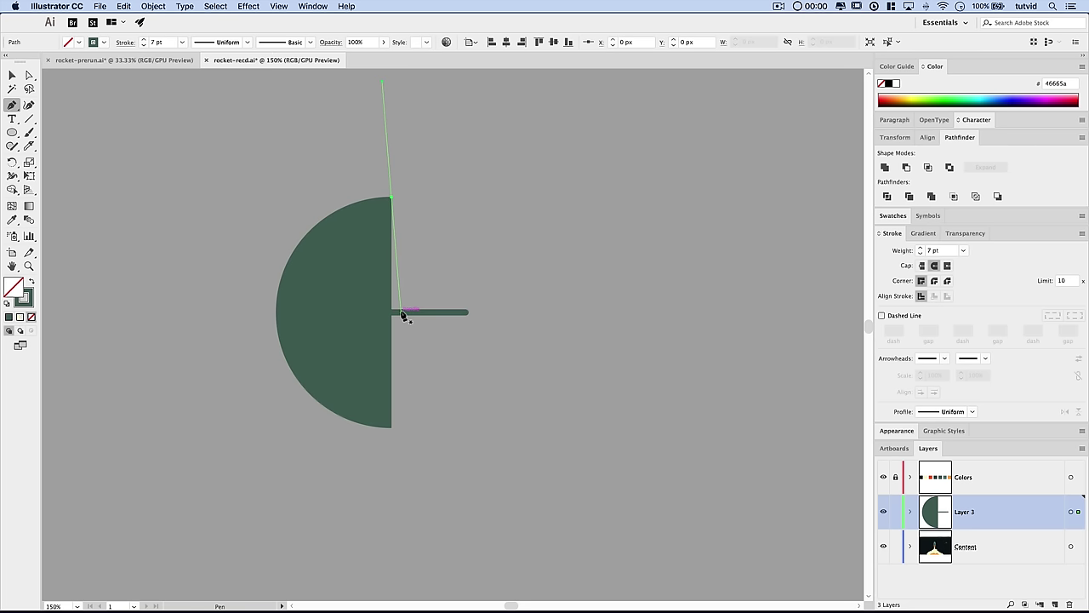
left_click(392, 428)
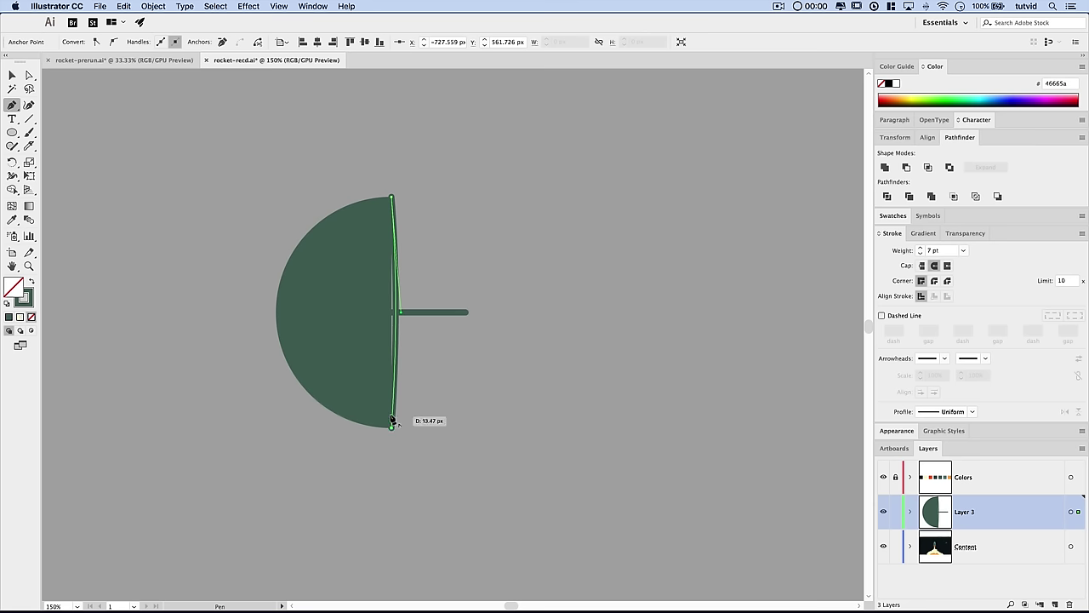
left_click(391, 197, "shift")
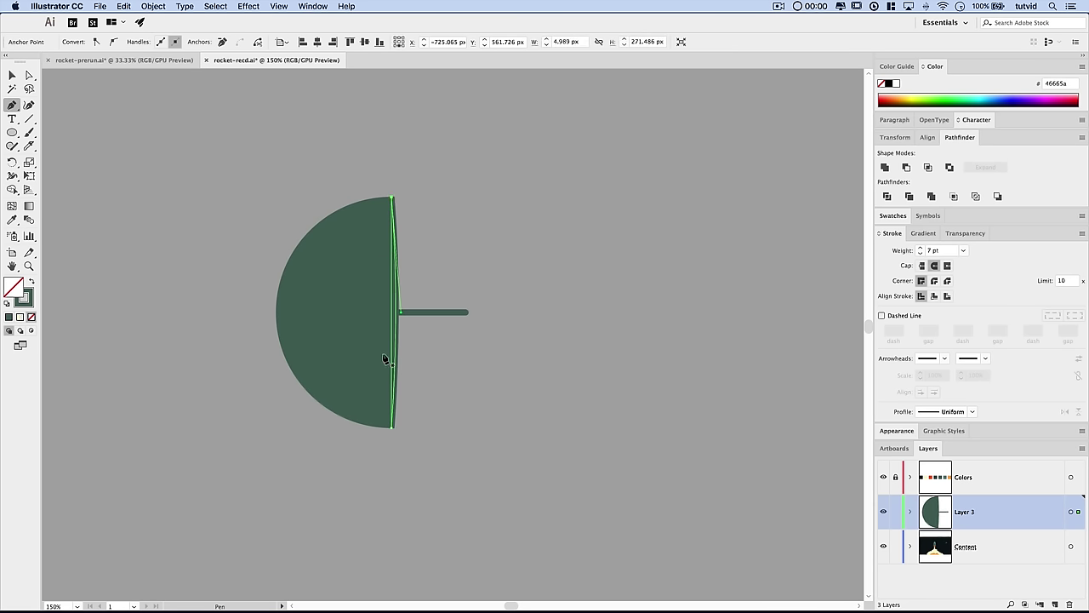
- Change the sliver along the flat edge from a stroke to a fill and set the fill colour to ffffff
left_click(32, 282)
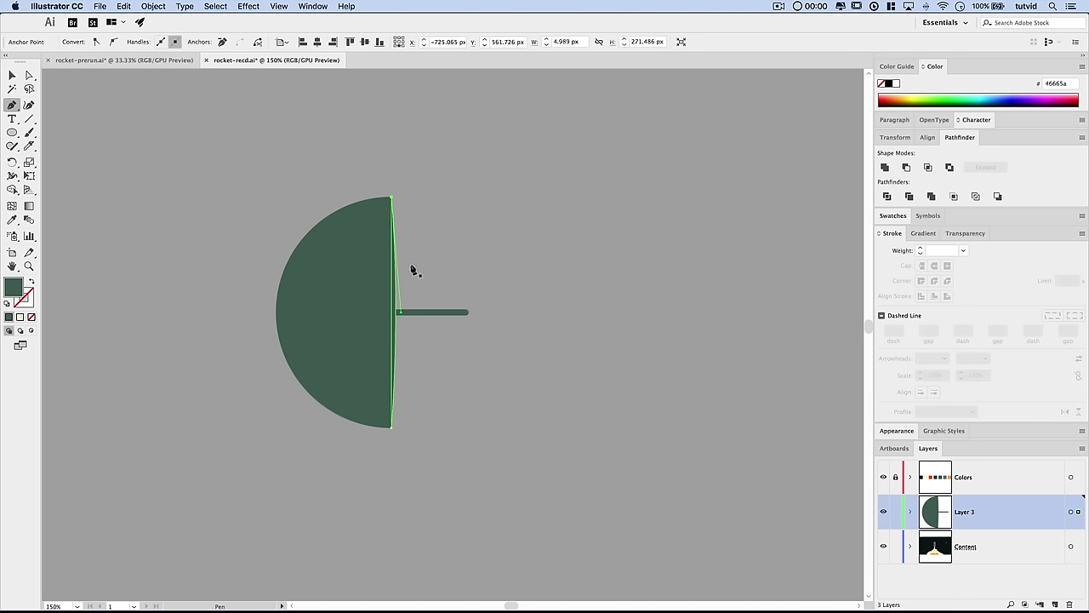
double_click(11, 290)
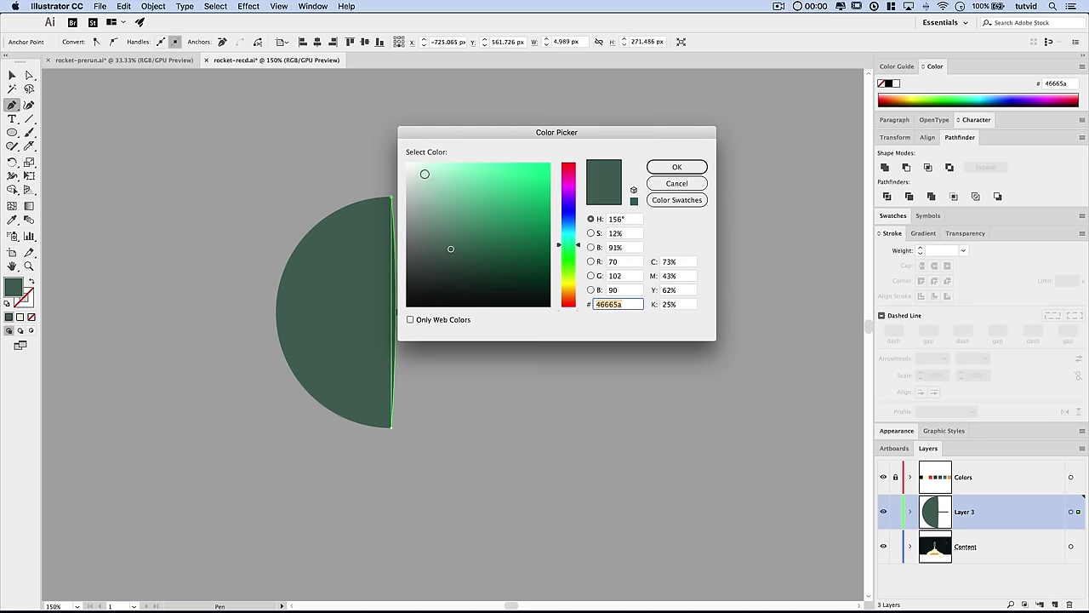
type("ffffff")
left_click(660, 169)
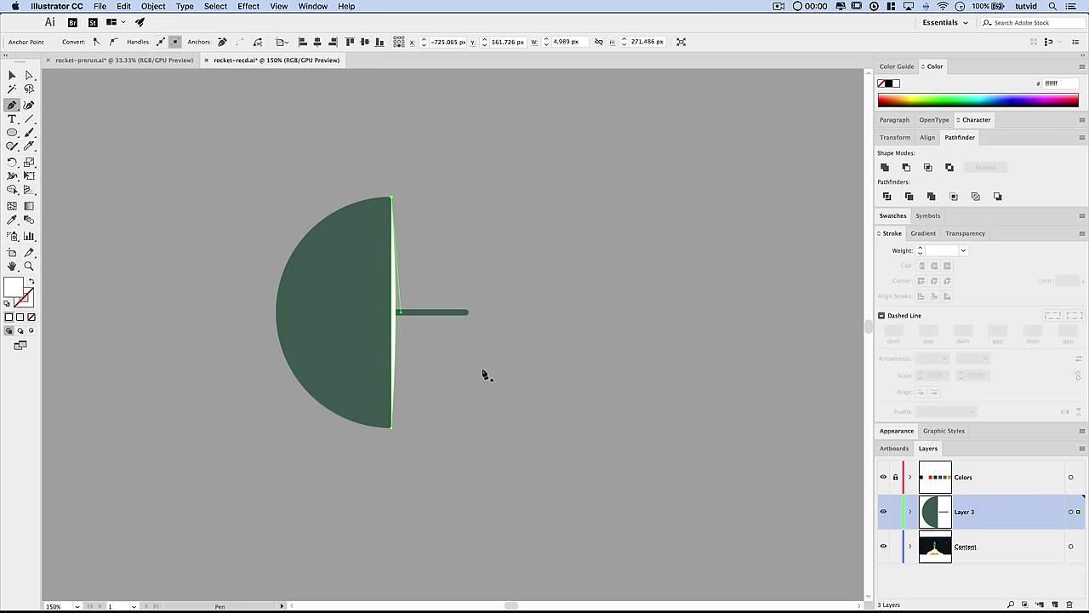
- Move the thin horizontal line above the white sliver in Layer 3's stacking order and deselect it
left_click(399, 312)
key("v")
left_click(448, 248)
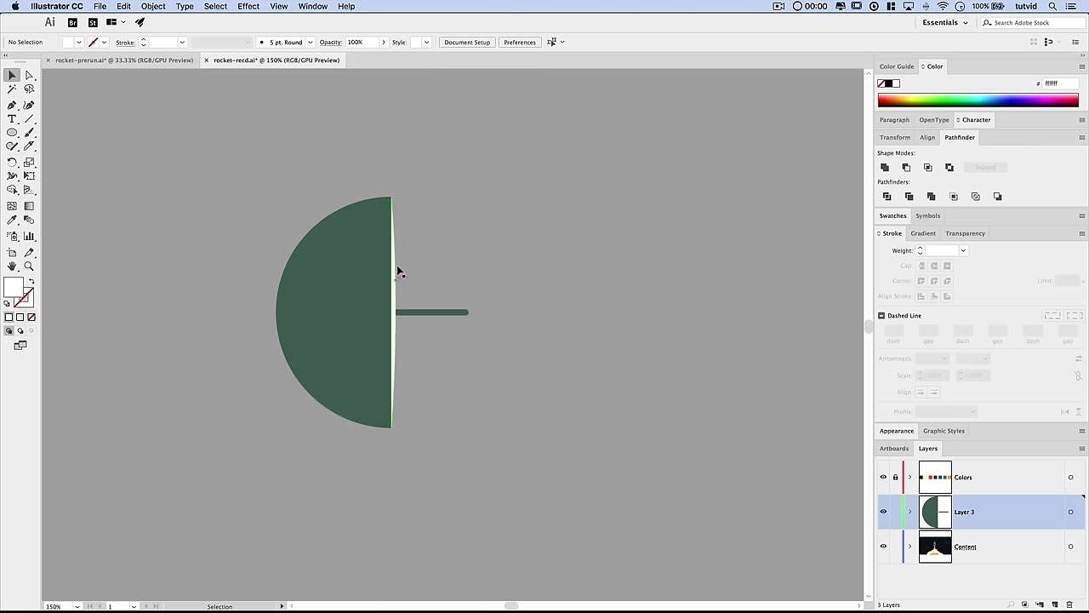
left_click(422, 311)
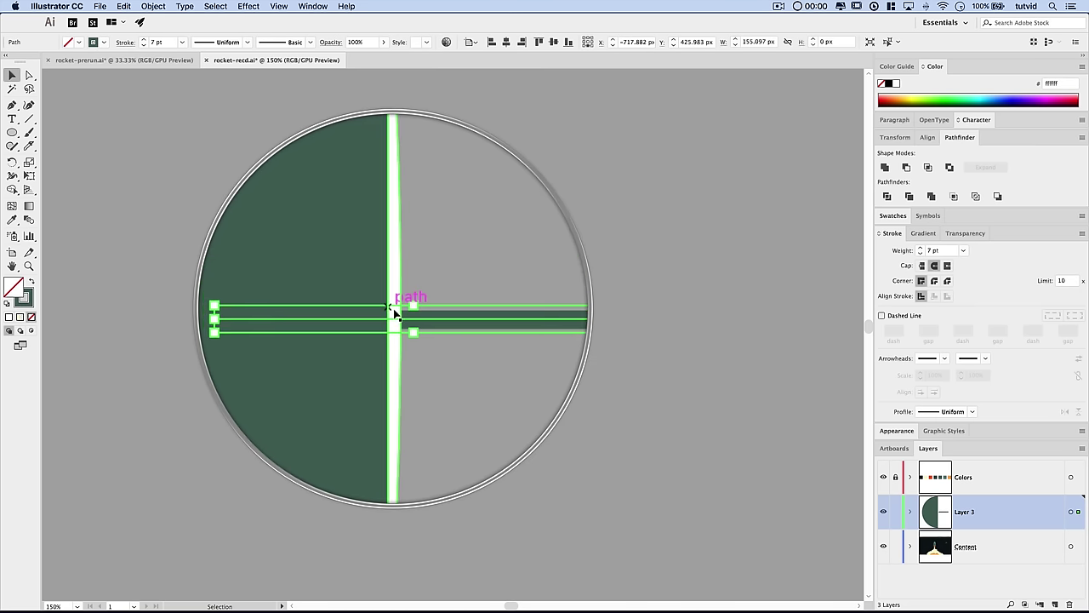
left_click(912, 512)
scroll(991, 511, "down", 1)
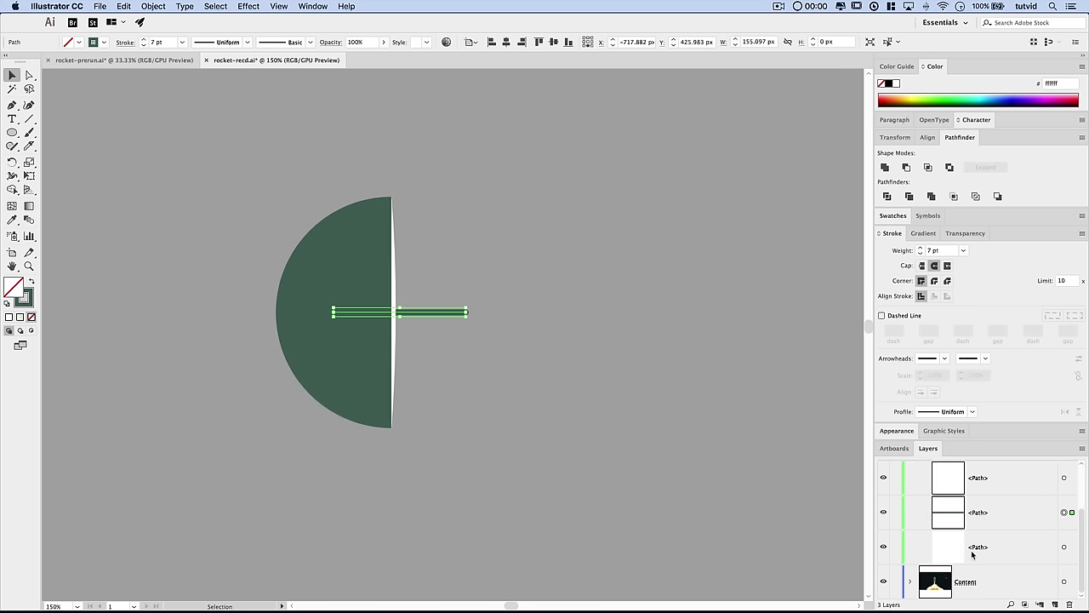
left_click(991, 480)
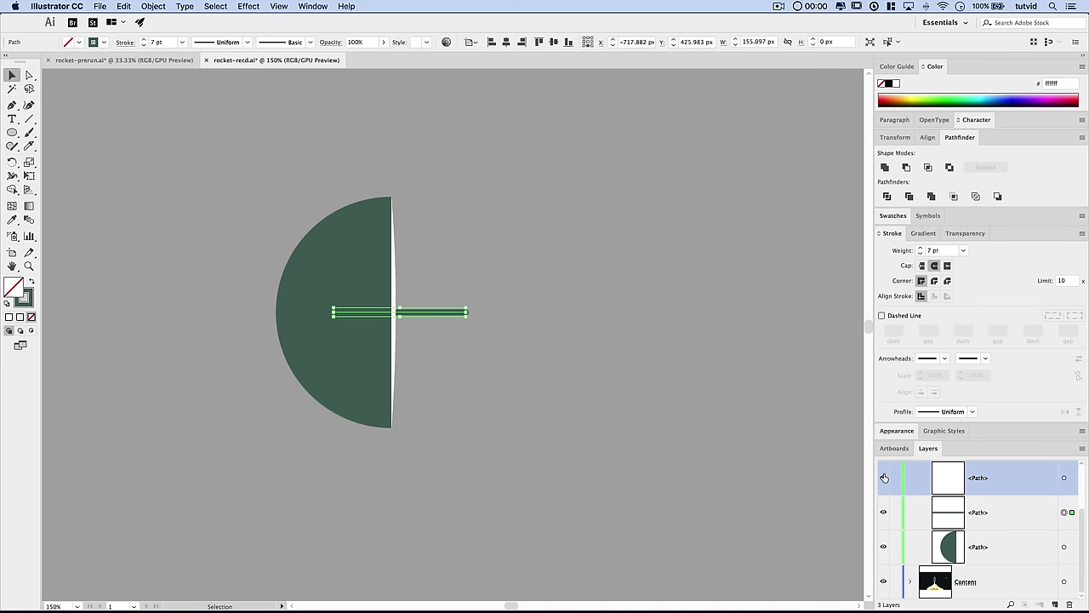
left_click(1010, 512)
mouse_move(990, 512)
left_mouse_down()
mouse_move(992, 475)
mouse_move(965, 544)
mouse_move(966, 529)
left_mouse_up()
left_click(516, 393)
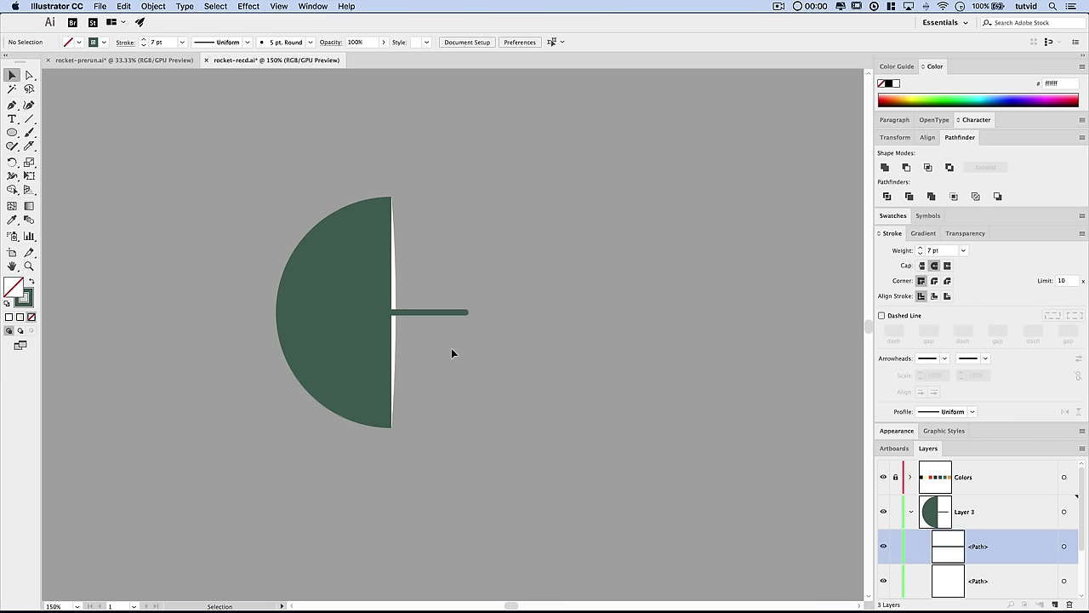
- Paste a copy of the thin horizontal line in front and move it 180 px left, out past the half circle's curved side
left_click_drag(433, 351, 441, 386)
key("super+minus")
key("super+minus")
key("super+minus")
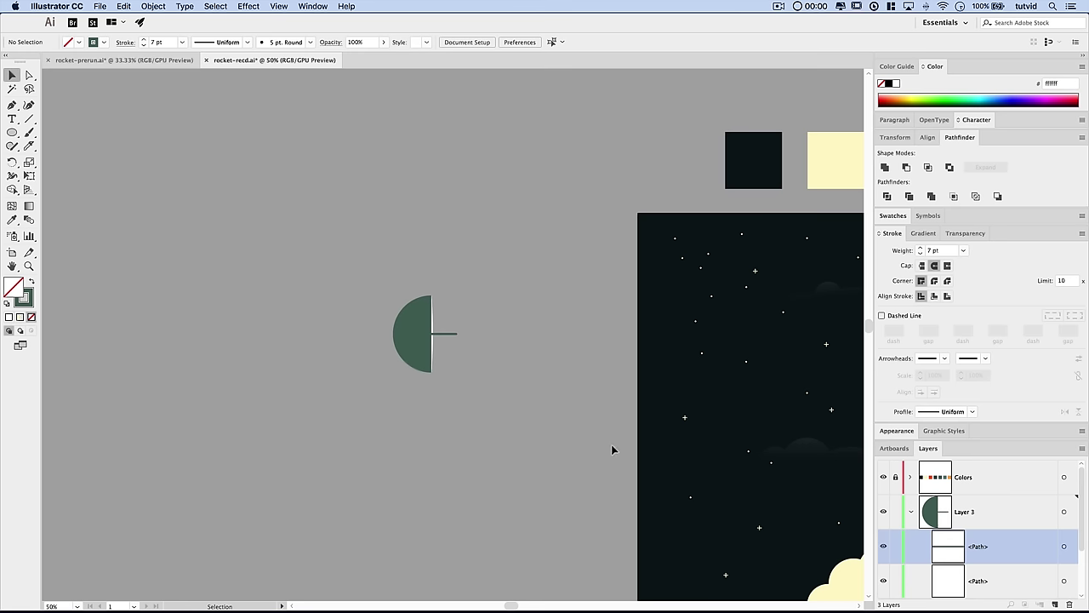
left_click(440, 335)
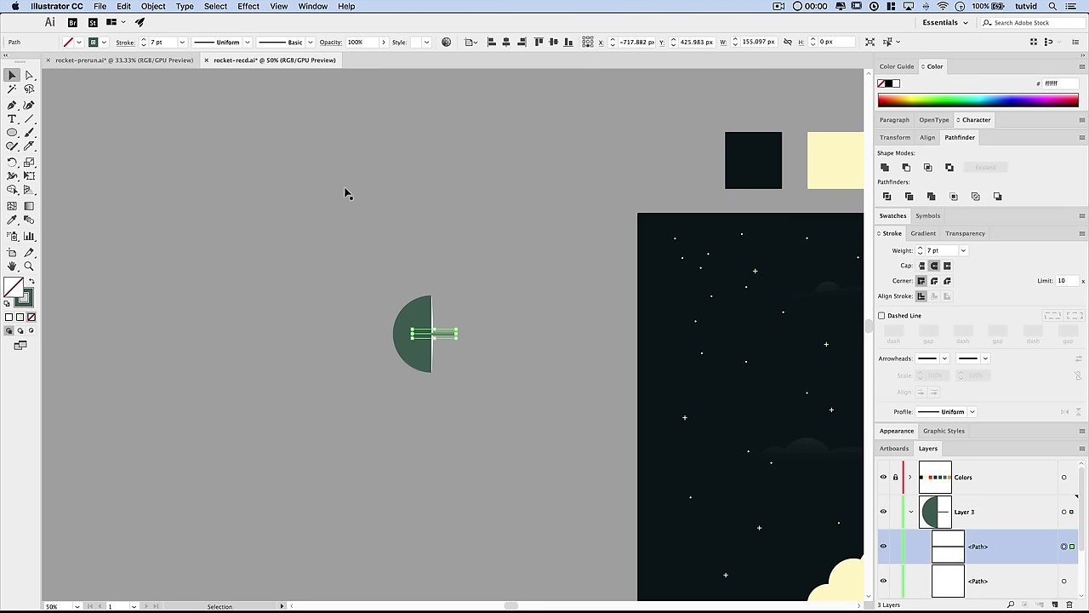
left_click(123, 6)
left_click(137, 59)
left_click(123, 6)
left_click(176, 80)
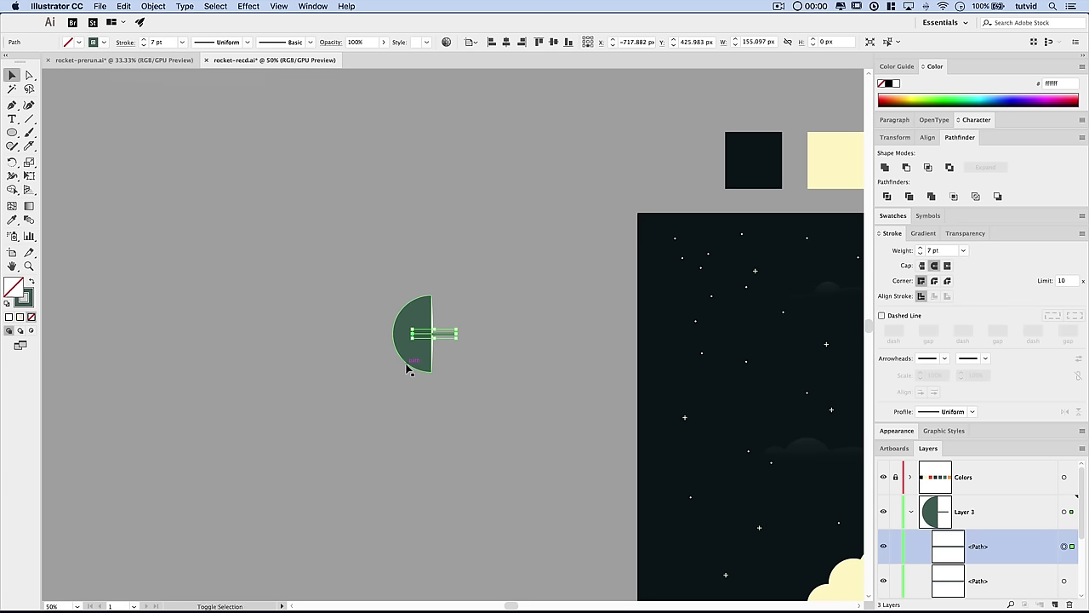
key("shift+Left")
key("shift+Left")
key("shift+Left")
key("shift+Left")
key("shift+Left")
key("shift+Left")
key("shift+Left")
key("shift+Left")
key("shift+Left")
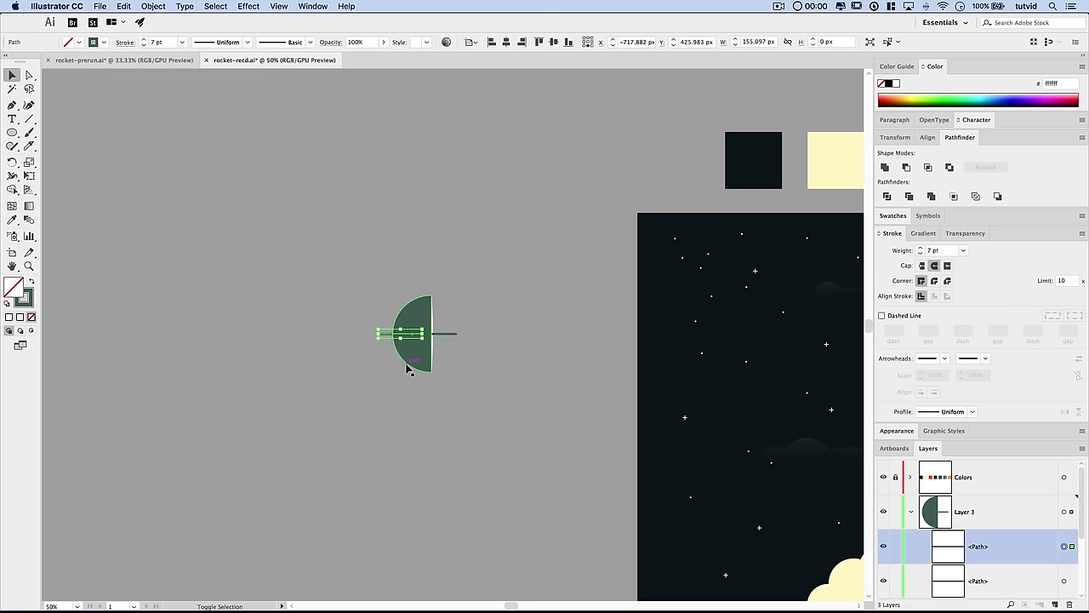
key("shift+Left")
key("shift+Left")
left_click(398, 396)
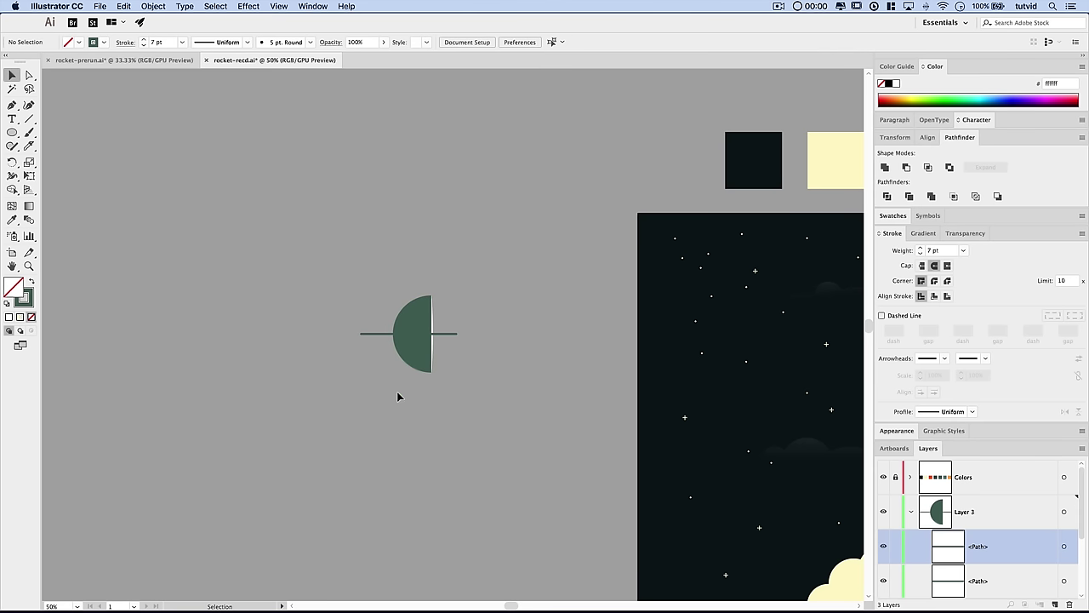
- Set the stroke weight of the copied line on the half circle's curved side to 20 pt and deselect it
key("super+z")
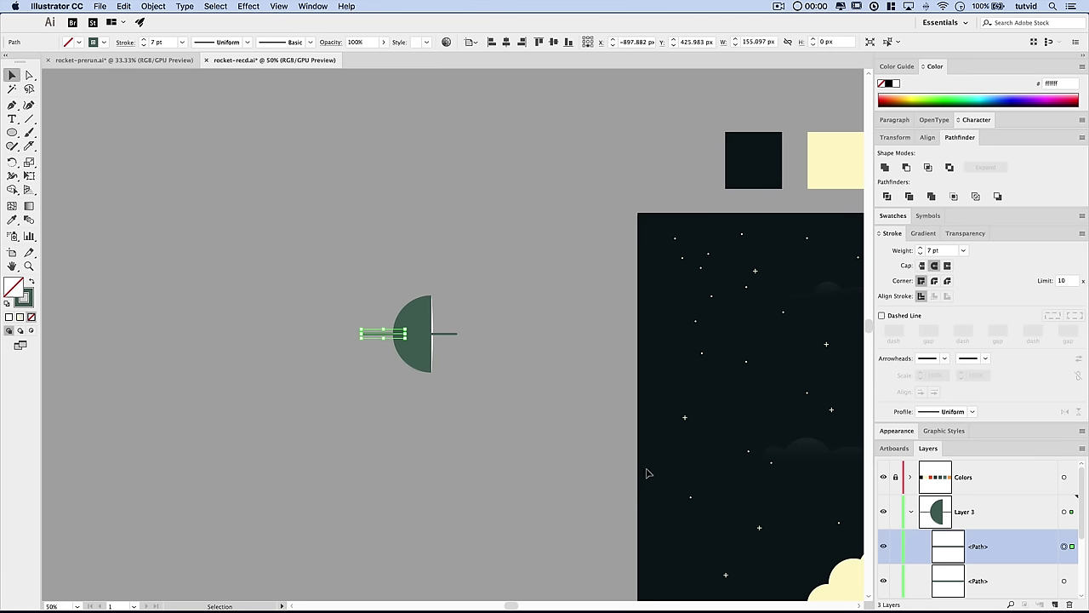
double_click(934, 250)
type("20")
key("Return")
left_click(305, 496)
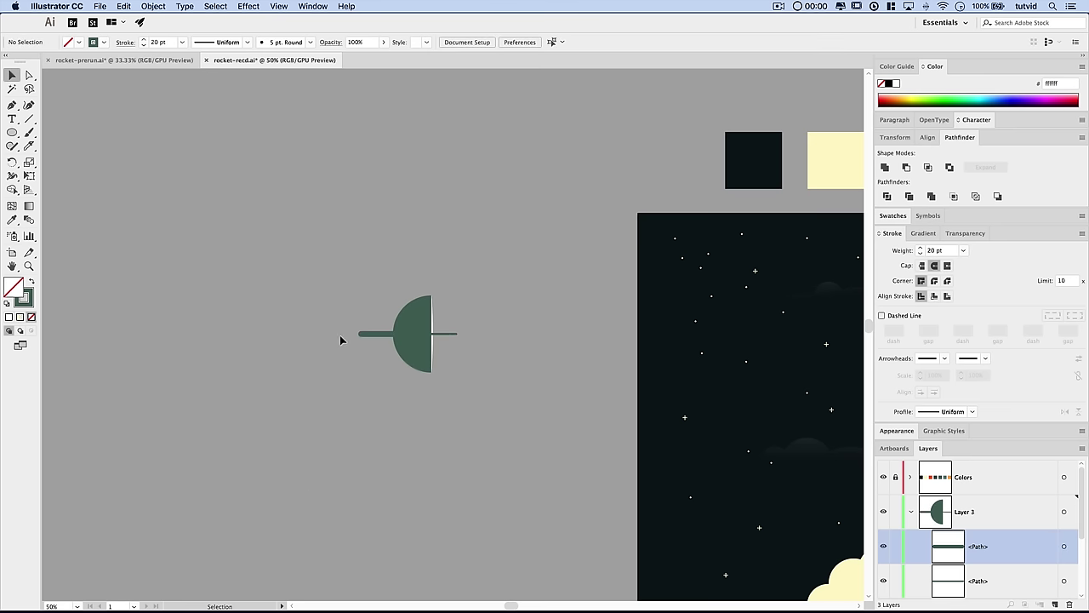
- Draw a rectangle about 359 by 174 px centred on the thick line's outer end, with a dark green fill and no stroke
left_click_drag(11, 132, 52, 133)
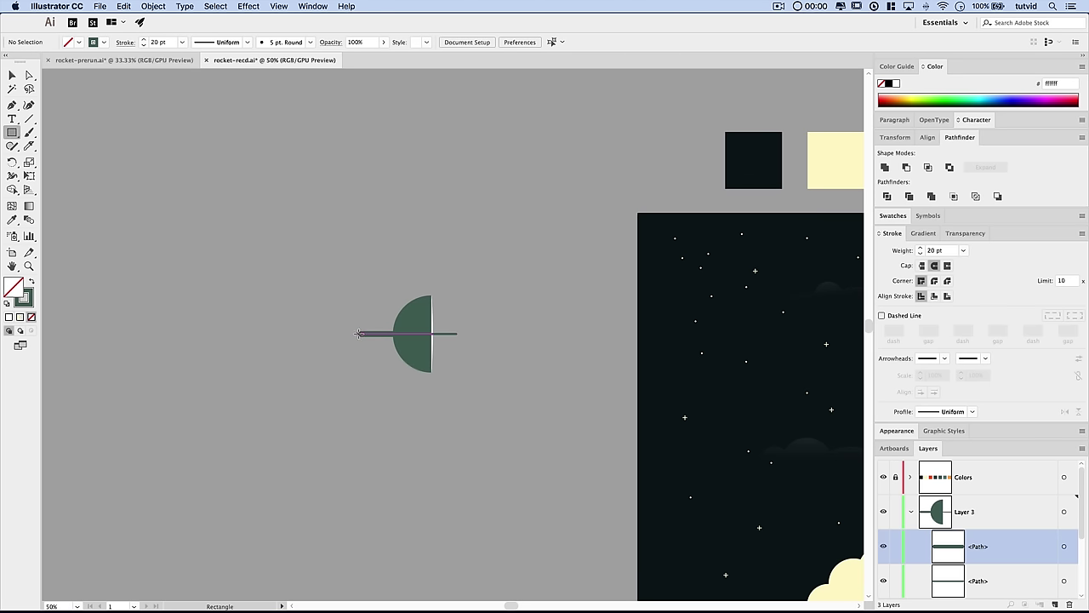
scroll(359, 332, "up", 3)
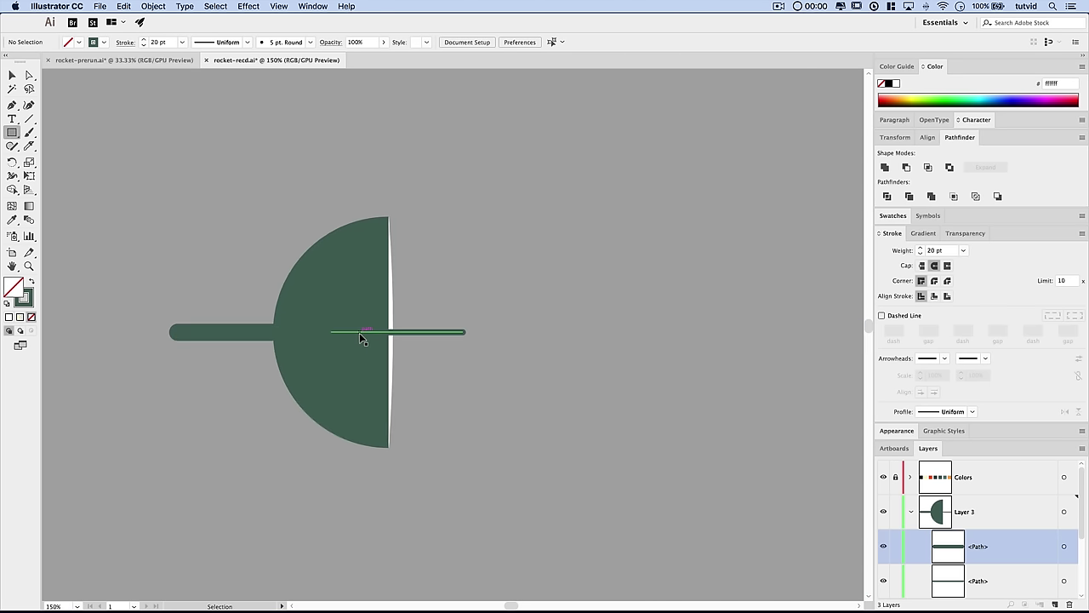
left_click_drag(360, 335, 705, 347)
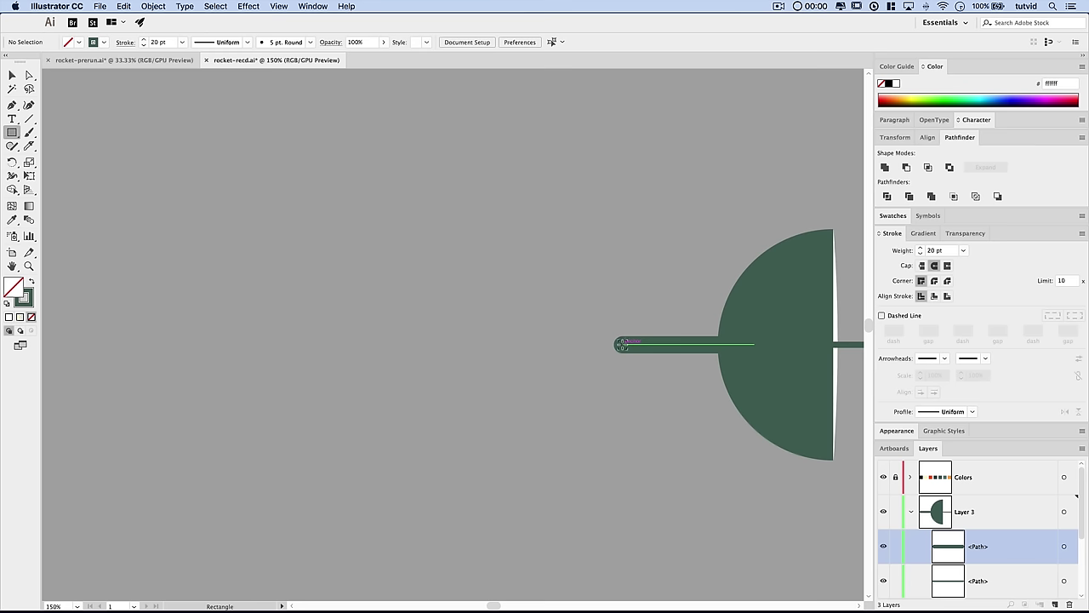
mouse_move(622, 344)
left_mouse_down()
mouse_move(532, 279)
mouse_move(488, 289)
mouse_move(469, 269)
left_mouse_up()
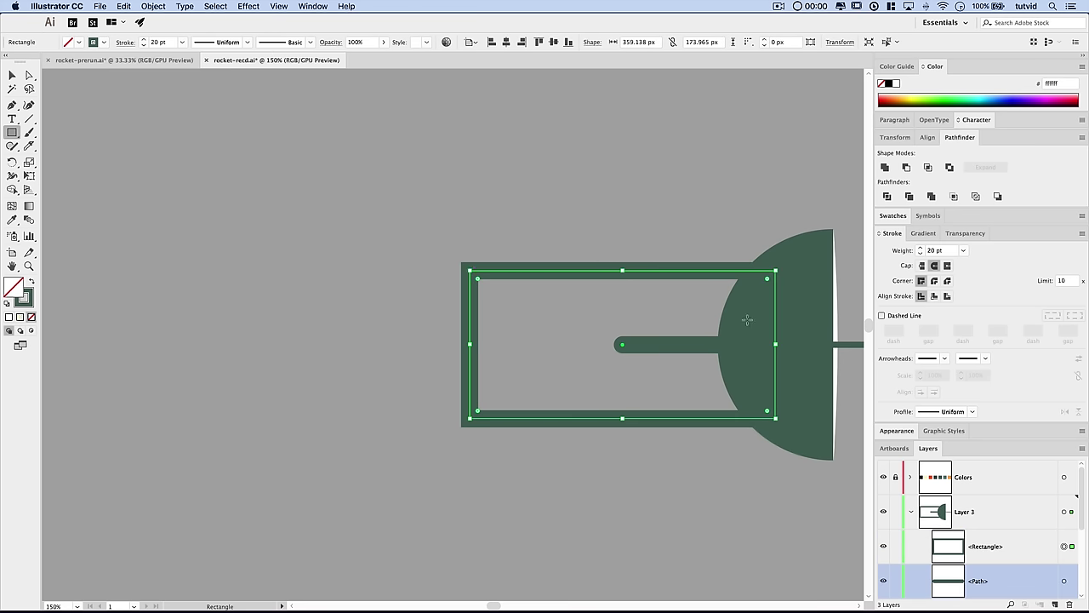
left_click(32, 282)
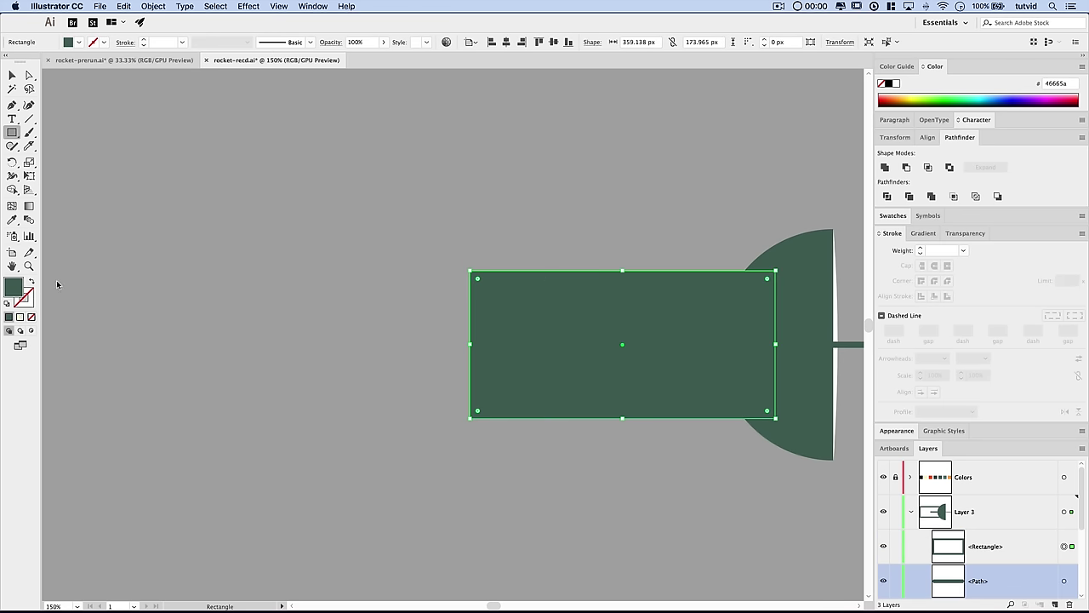
key("v")
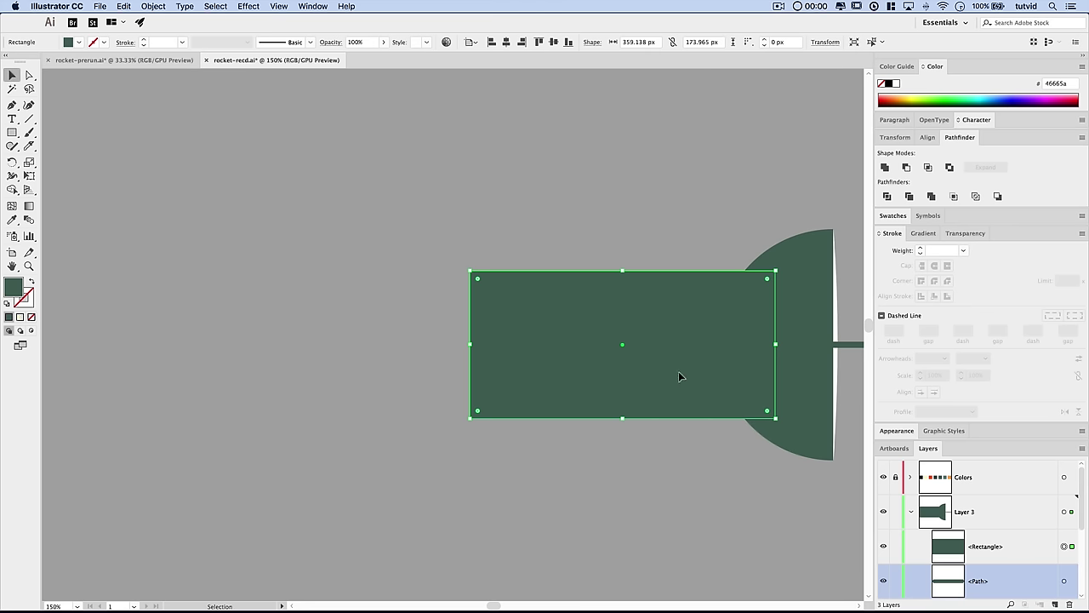
- Move the rectangle about 110 px left, clear of the half circle but still overlapping the thick line, and deselect it
key("Left")
key("Left")
key("Left")
key("Left")
key("Left")
key("Left")
key("Left")
key("Left")
key("Left")
key("Left")
key("Left")
key("Left")
key("Left")
key("Left")
key("Left")
key("Left")
key("Left")
key("Left")
key("Left")
key("Left")
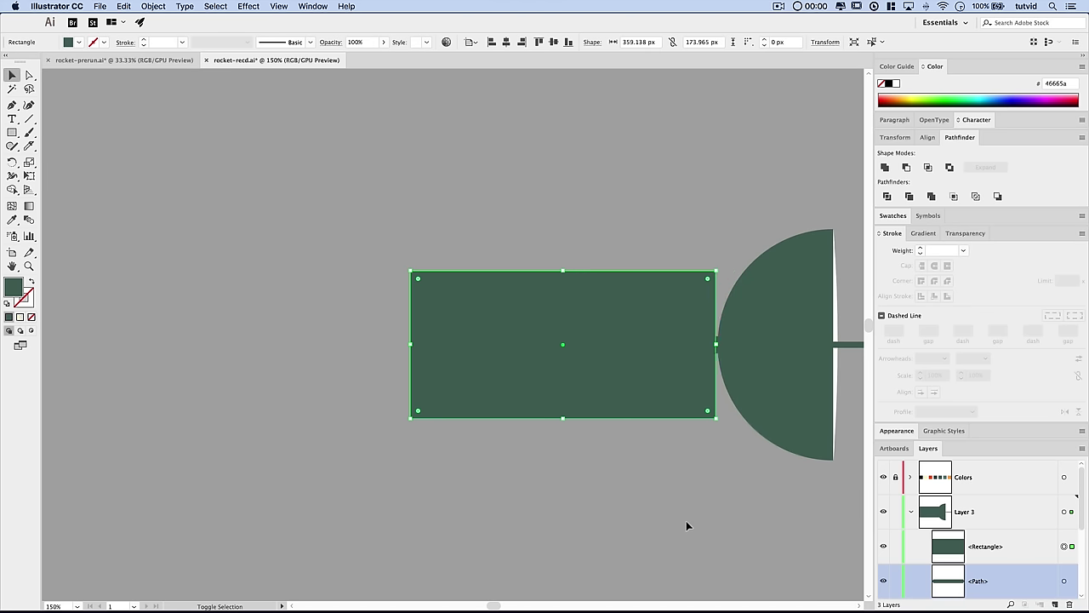
key("Left")
key("Left")
key("Left")
key("Left")
key("Left")
key("Left")
key("Left")
key("Left")
key("Left")
key("Left")
key("Left")
key("Left")
key("Left")
key("Left")
key("Left")
key("Left")
key("Left")
key("Left")
key("Left")
key("Left")
left_click(658, 542)
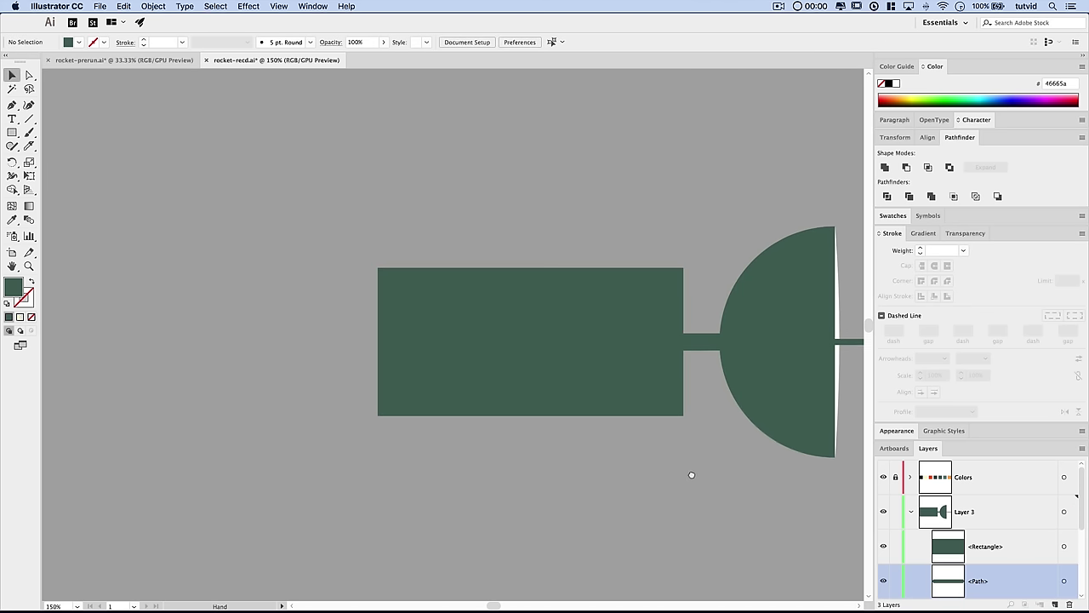
- Draw a vertical line about 479 px long down from the rectangle's centre with the Pen tool, and move it up to centre it on the rectangle
left_click_drag(691, 474, 437, 470)
key("super+minus")
key("super+minus")
key("super+minus")
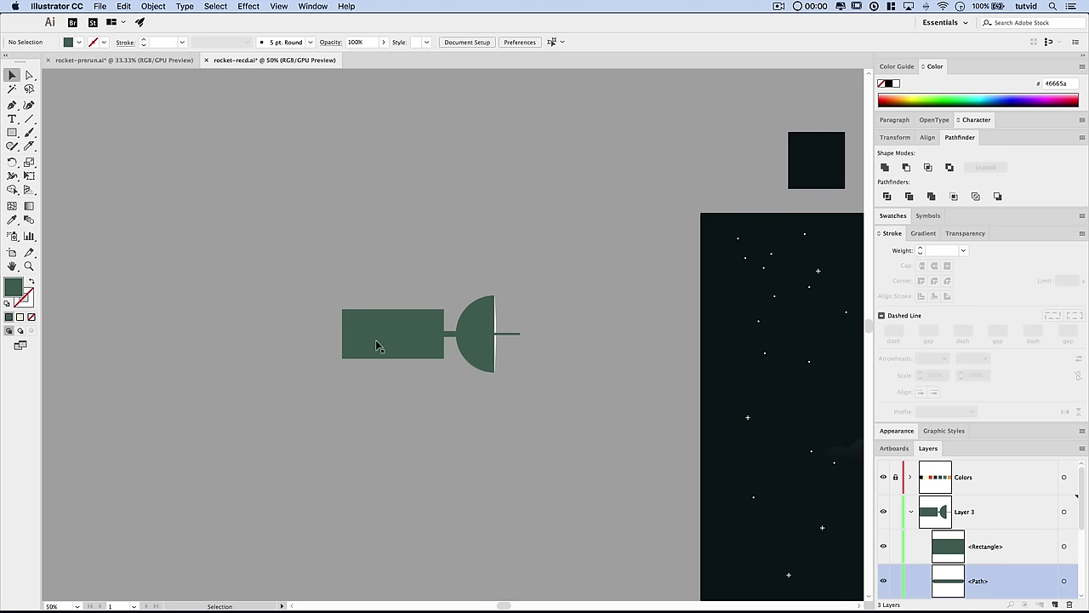
left_click(378, 346)
left_click(85, 146)
left_click(12, 105)
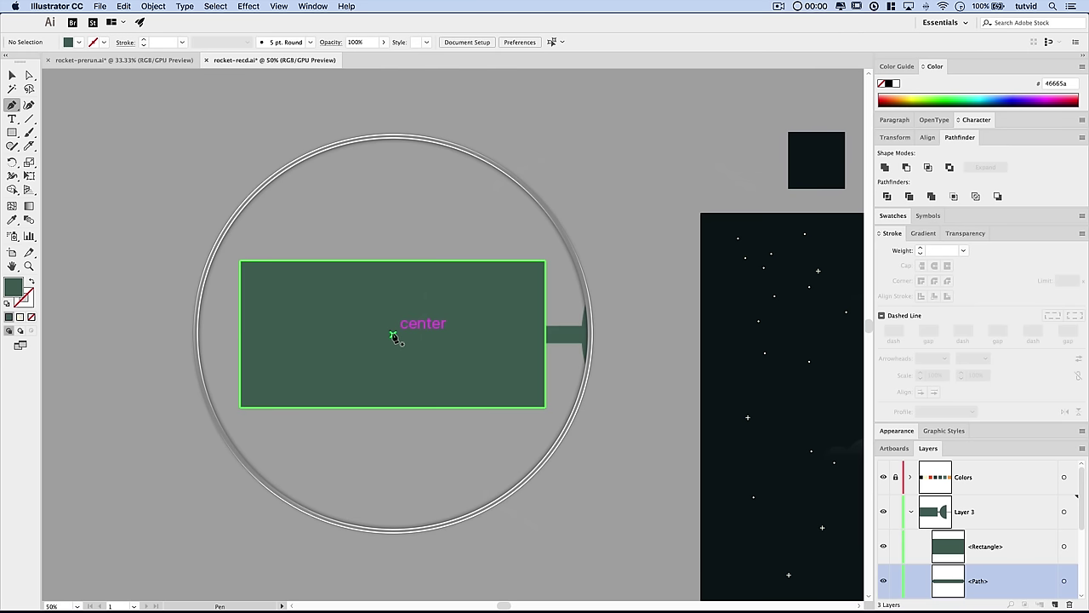
left_click(392, 335)
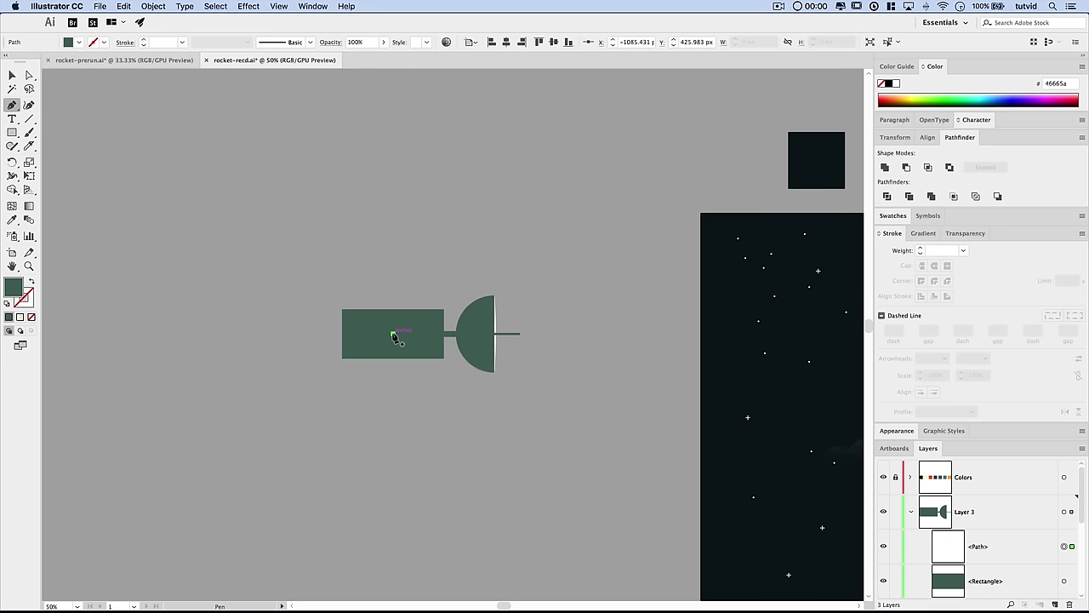
left_click(393, 469)
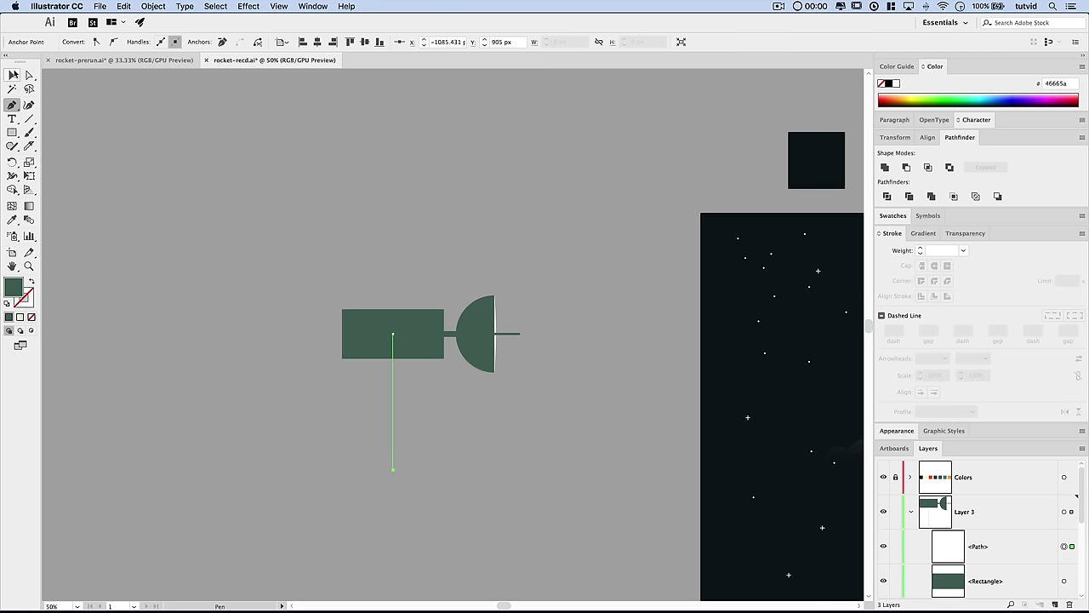
left_click(13, 75)
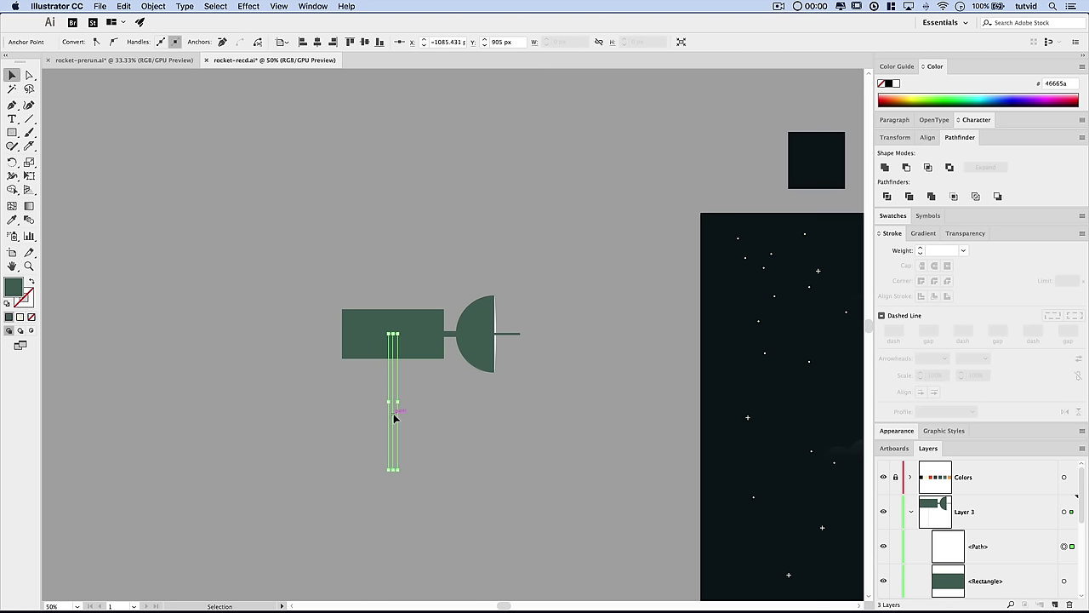
left_click_drag(394, 417, 392, 348)
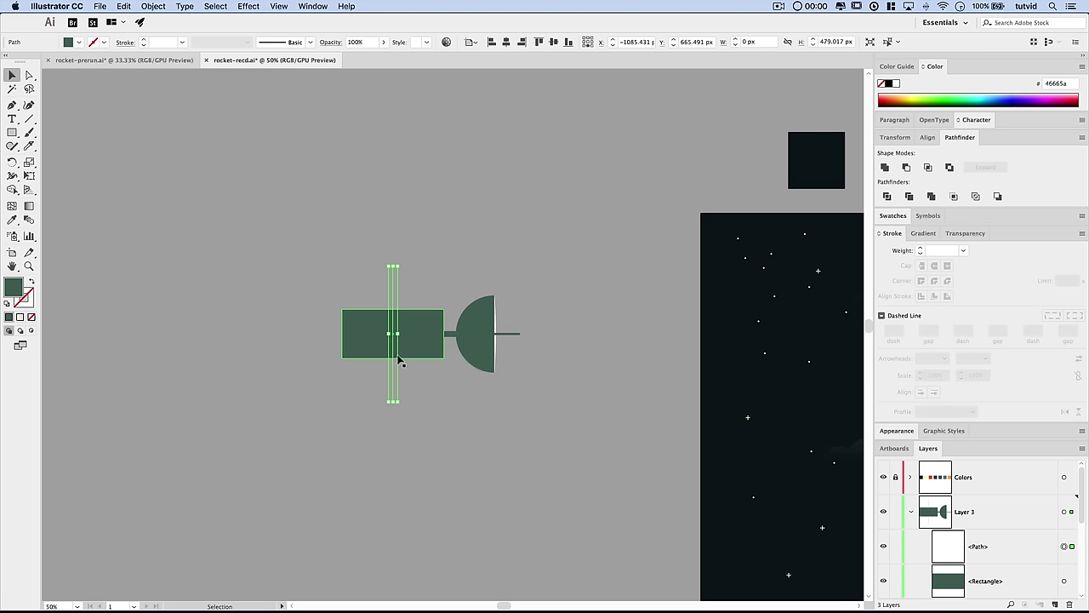
- Give the vertical line a dark green stroke of 15 pt with no fill and deselect it
left_click(31, 282)
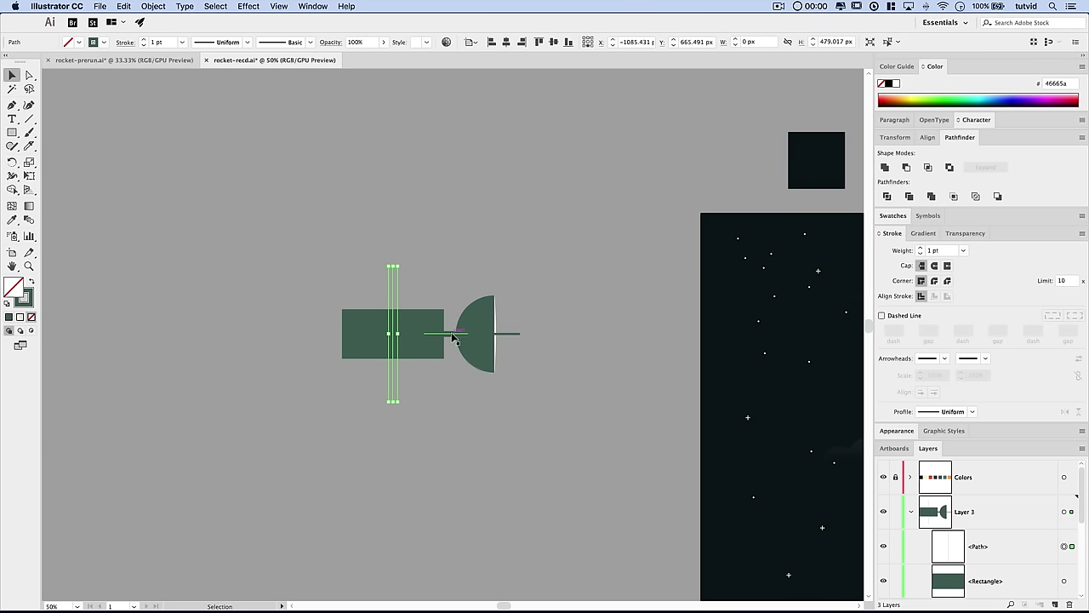
left_click(947, 266)
left_click(936, 251)
key("Tab")
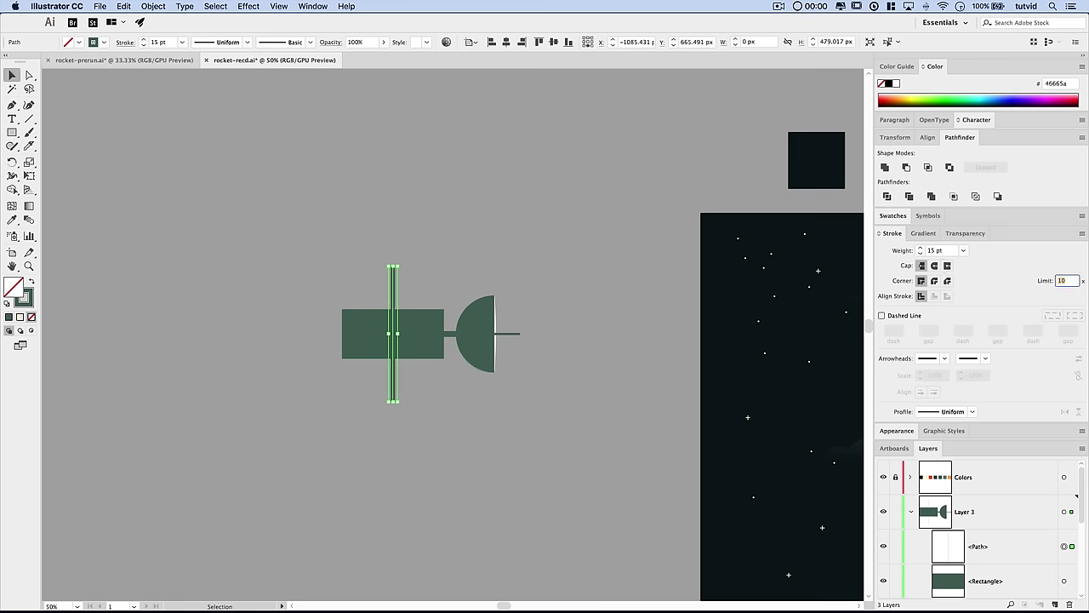
left_click(417, 272)
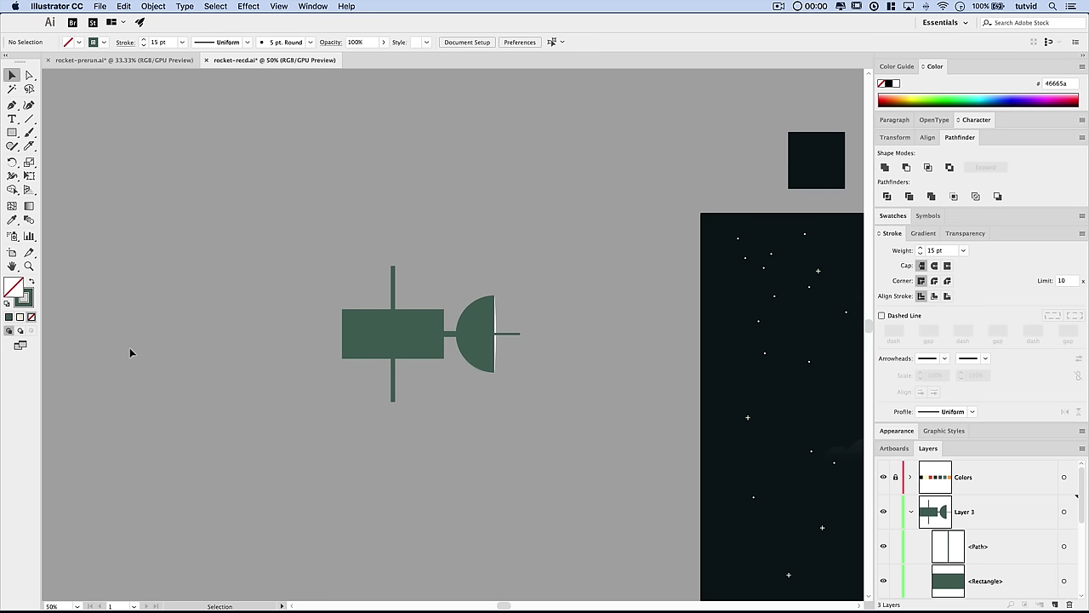
- Draw a tall dark green rectangle about 126 by 405 px without stroke and centre it over the vertical line's upper end
left_click(11, 134)
mouse_move(367, 174)
left_mouse_down()
mouse_move(416, 255)
mouse_move(410, 295)
left_mouse_up()
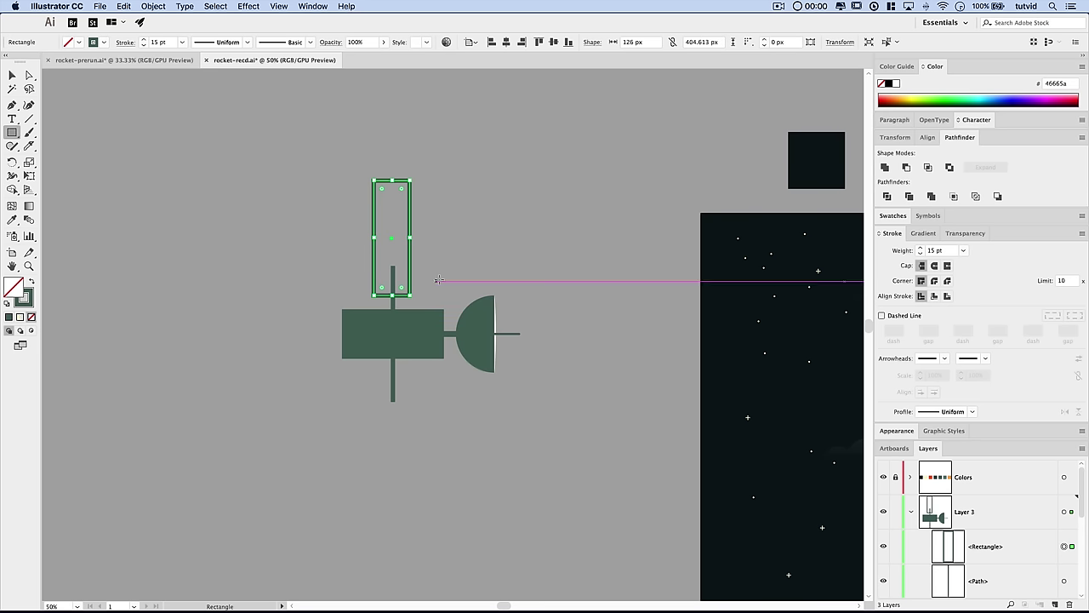
left_click(32, 284)
key("v")
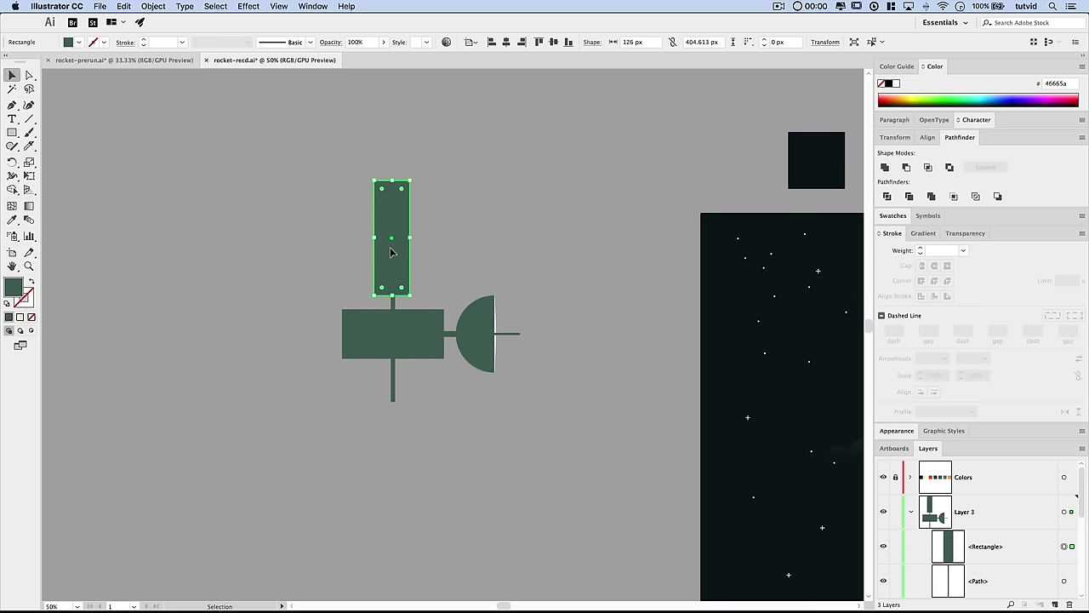
mouse_move(391, 252)
left_mouse_down()
mouse_move(435, 225)
mouse_move(389, 244)
left_mouse_up()
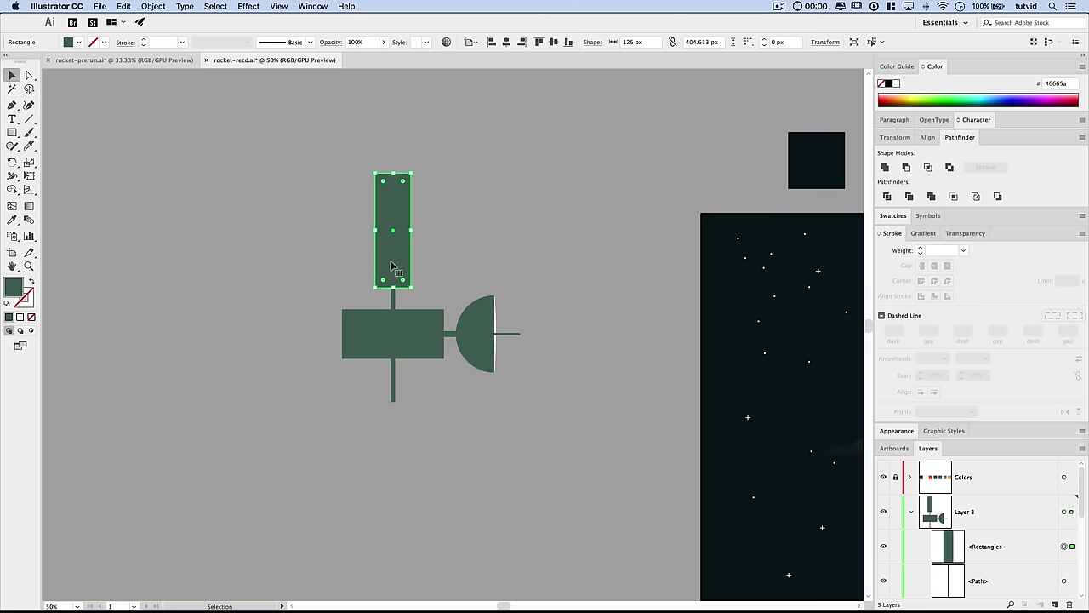
- Duplicate the tall rectangle onto the vertical line's lower end with the same gap to the body, and select all the satellite's parts
left_click_drag(397, 252, 397, 458)
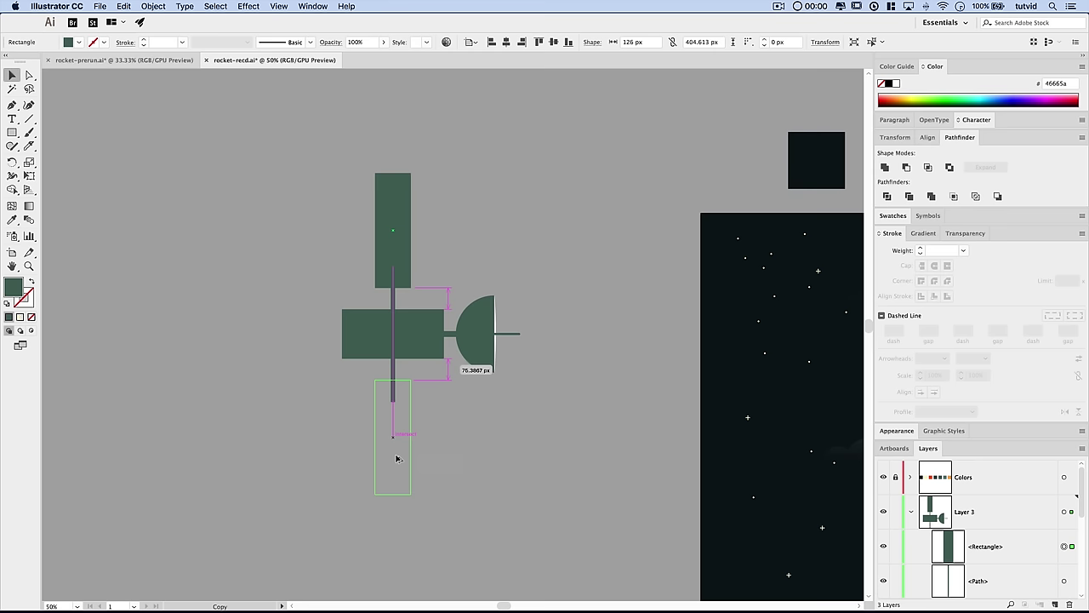
left_click_drag(397, 459, 397, 460)
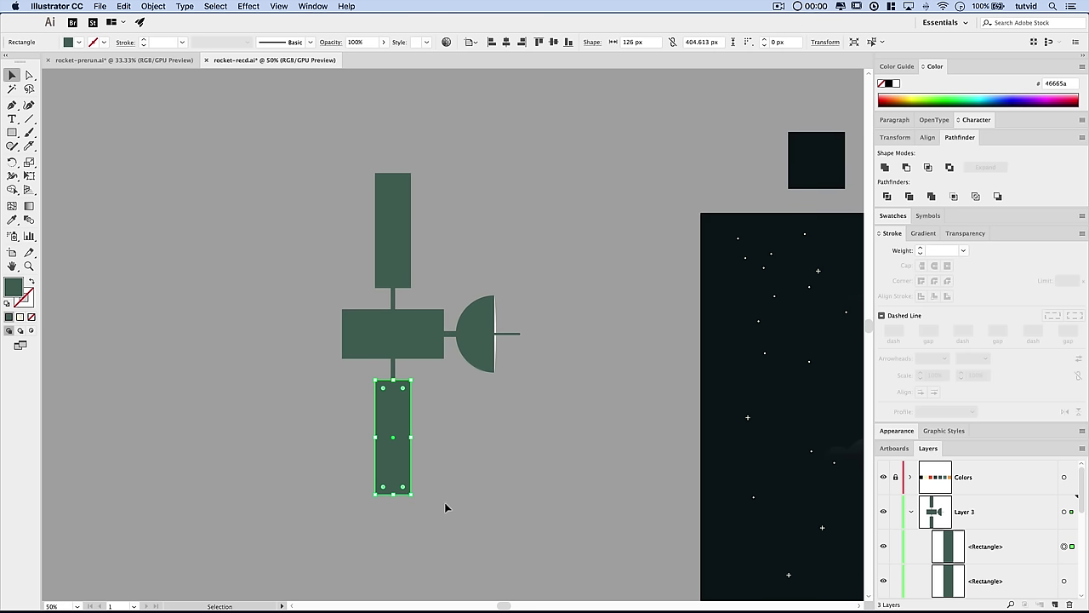
key("super+a")
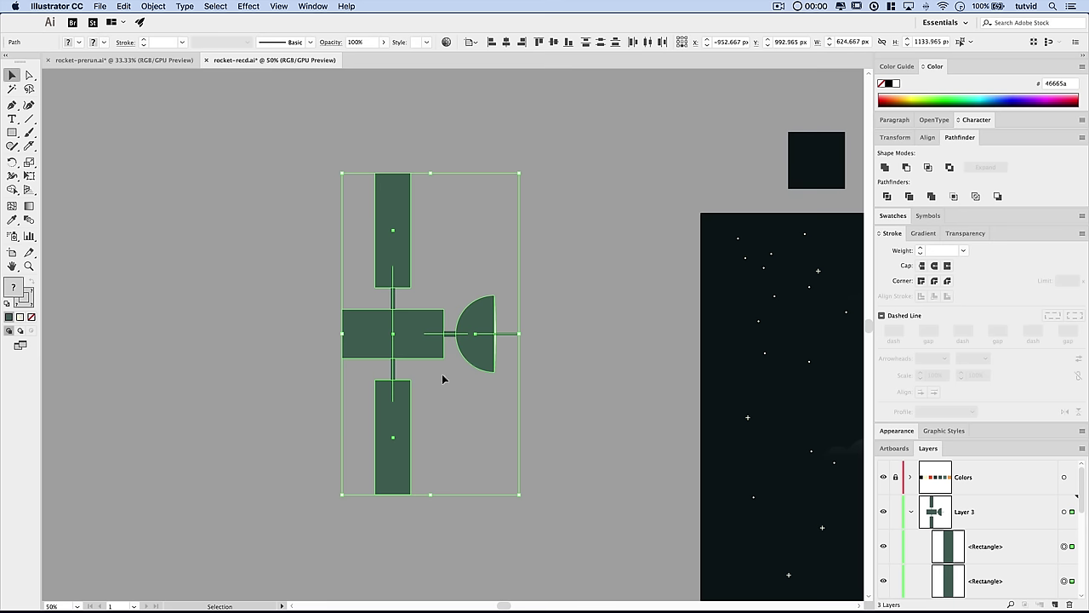
- Group all the satellite's parts into one object
key("super+shift+a")
key("super+a")
key("a")
key("super+g")
key("v")
left_click_drag(581, 384, 399, 378)
key("super+minus")
left_click_drag(578, 322, 359, 328)
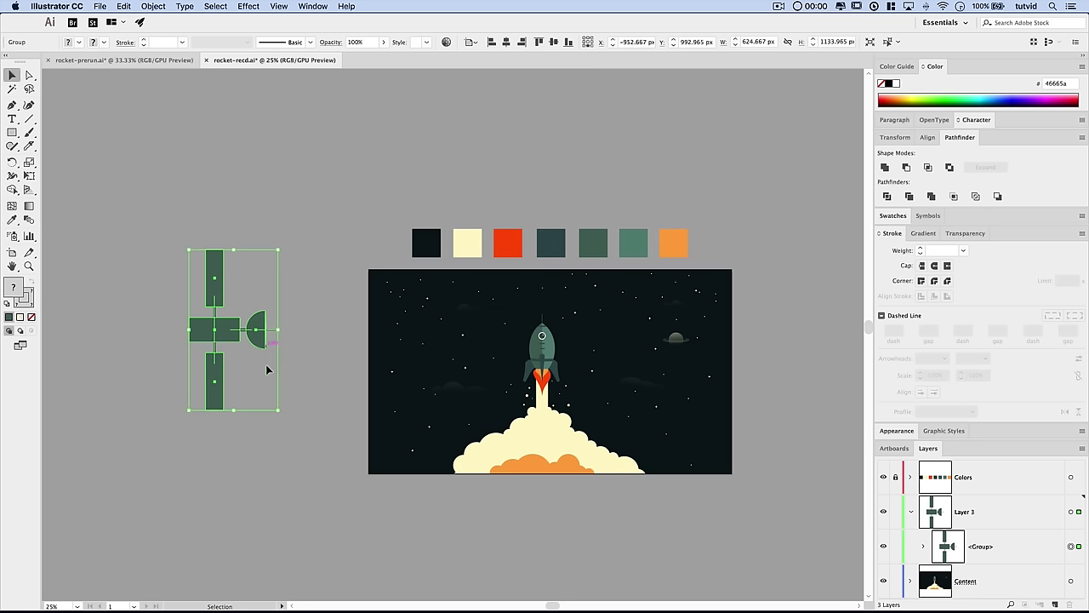
- Expand the fill and stroke of the satellite group so its lines become filled shapes
key("super+plus")
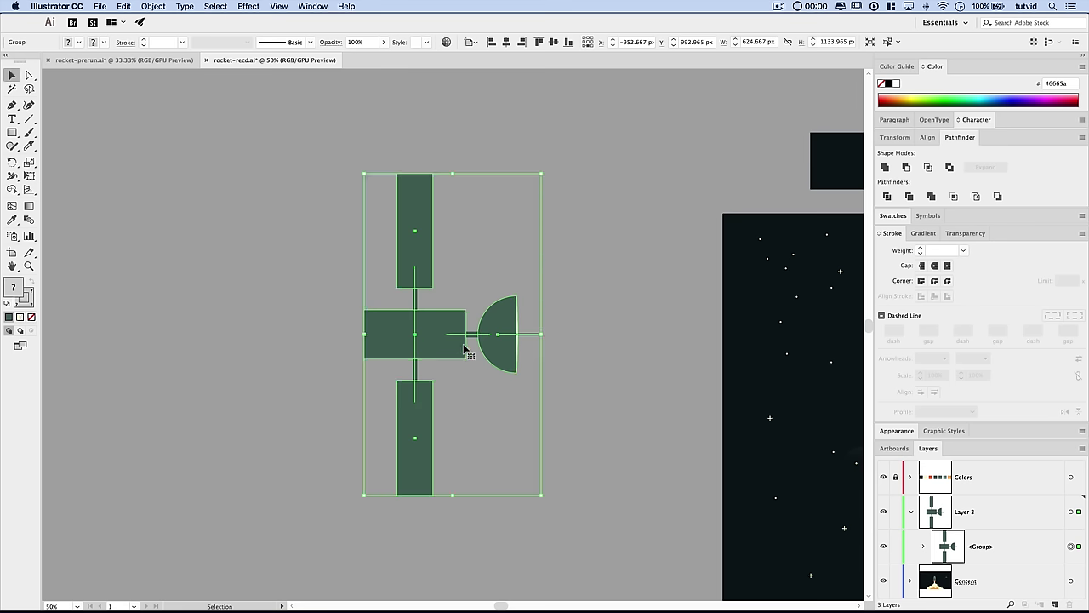
key("super+plus")
key("super+plus")
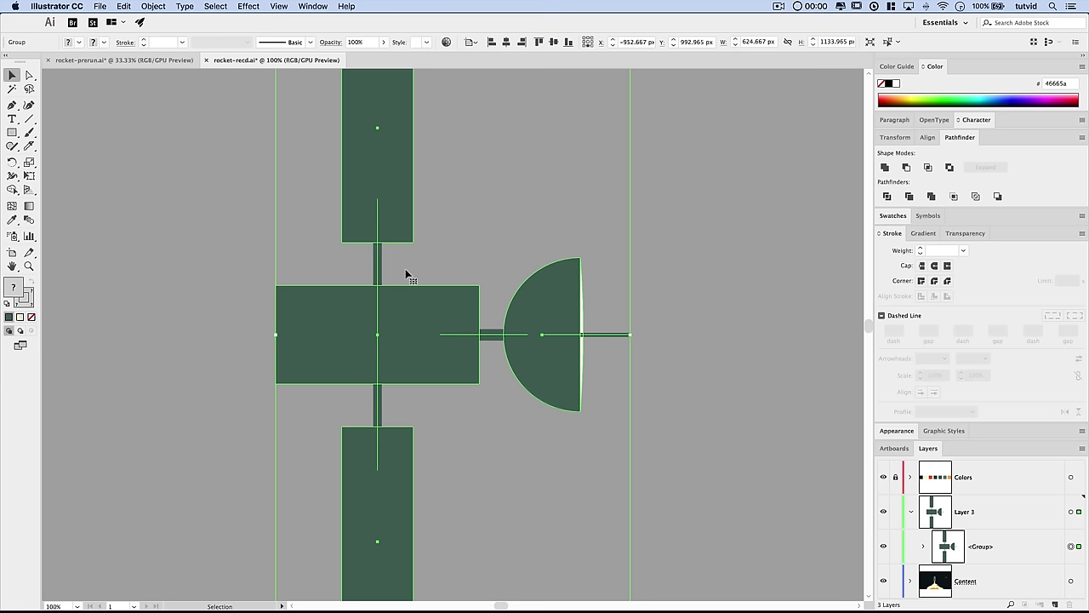
left_click(146, 9)
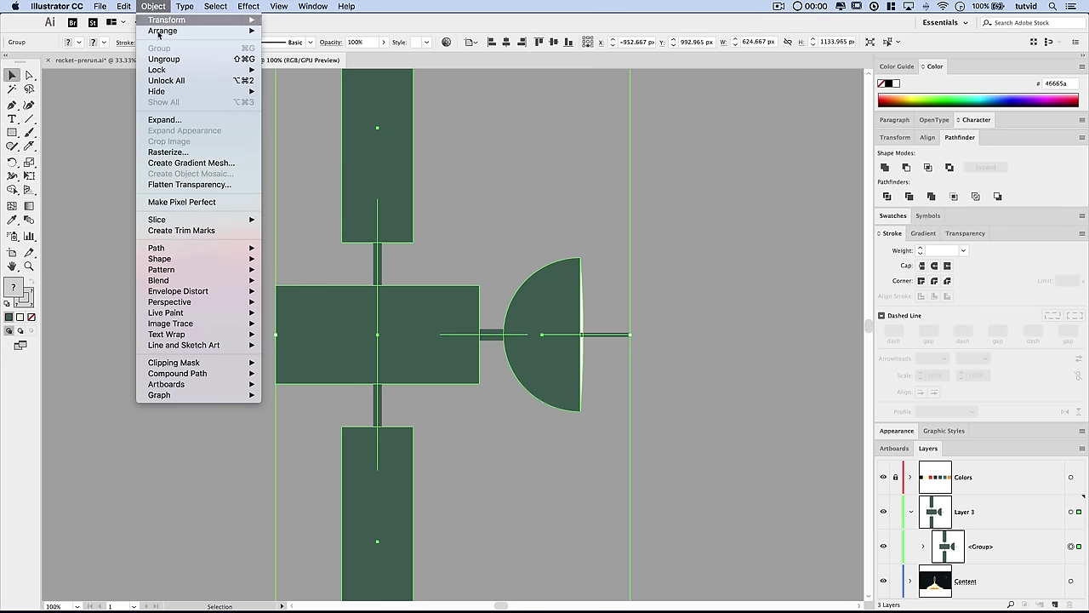
left_click(174, 120)
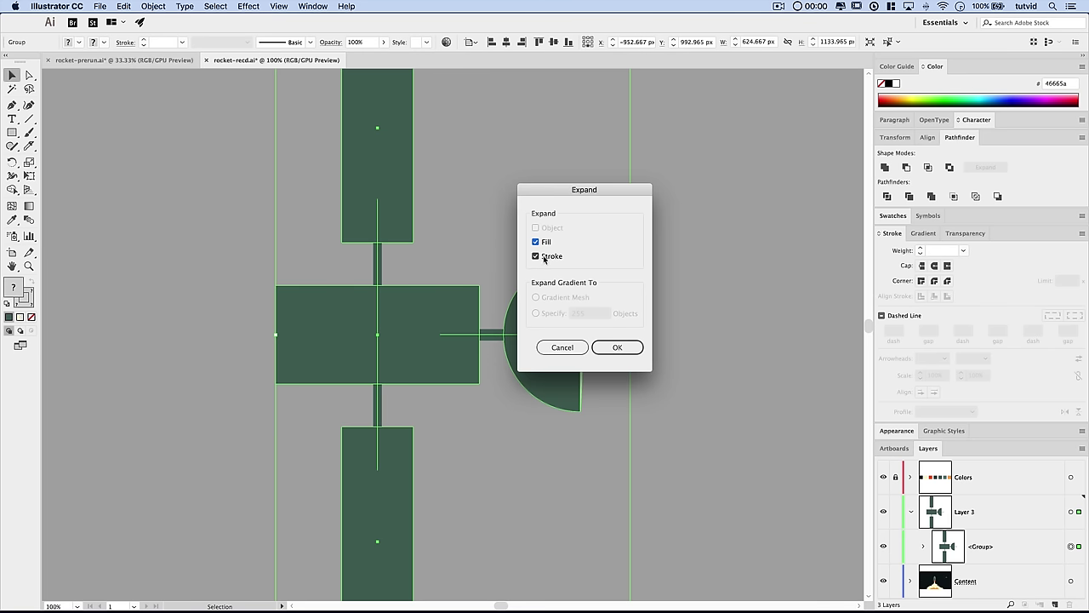
left_click(617, 347)
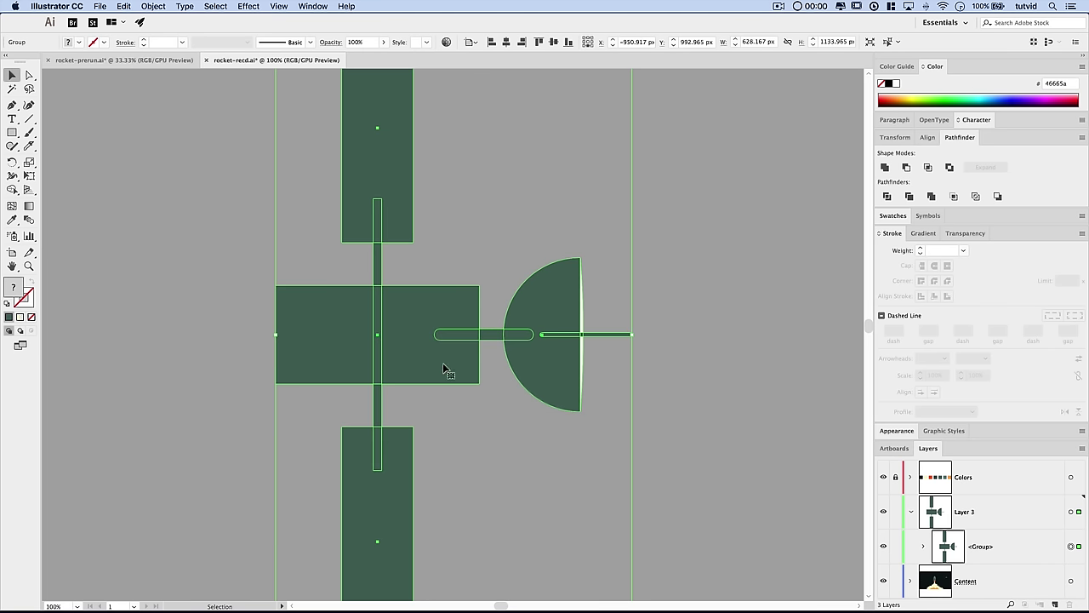
- Scale the satellite group down proportionally to about 249 by 450 px and keep it selected
key("a")
key("super+minus")
key("v")
key("super+minus")
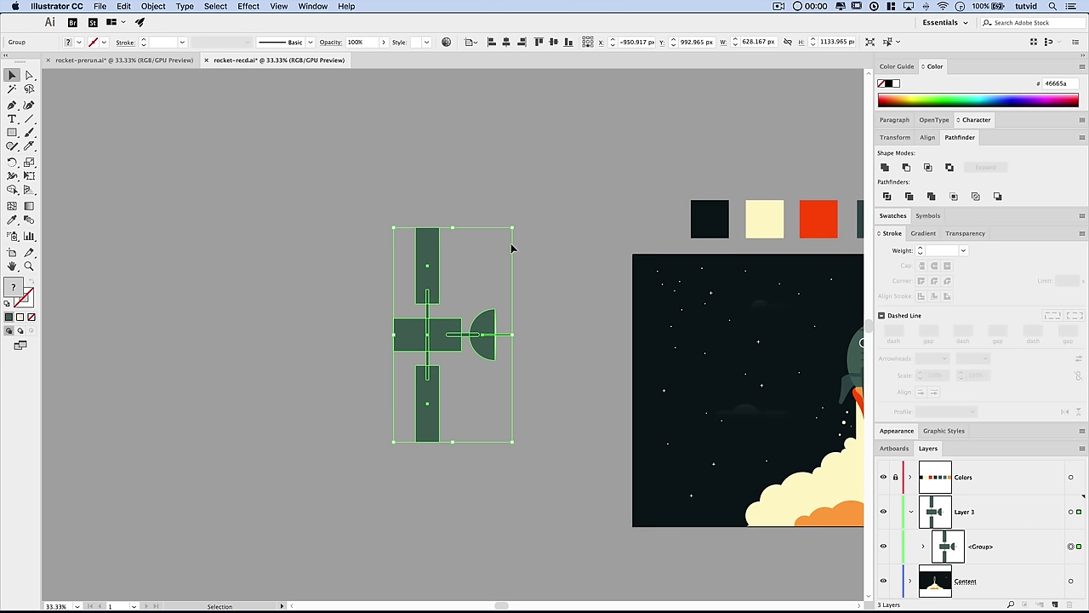
left_click_drag(512, 228, 475, 292)
left_click(501, 465)
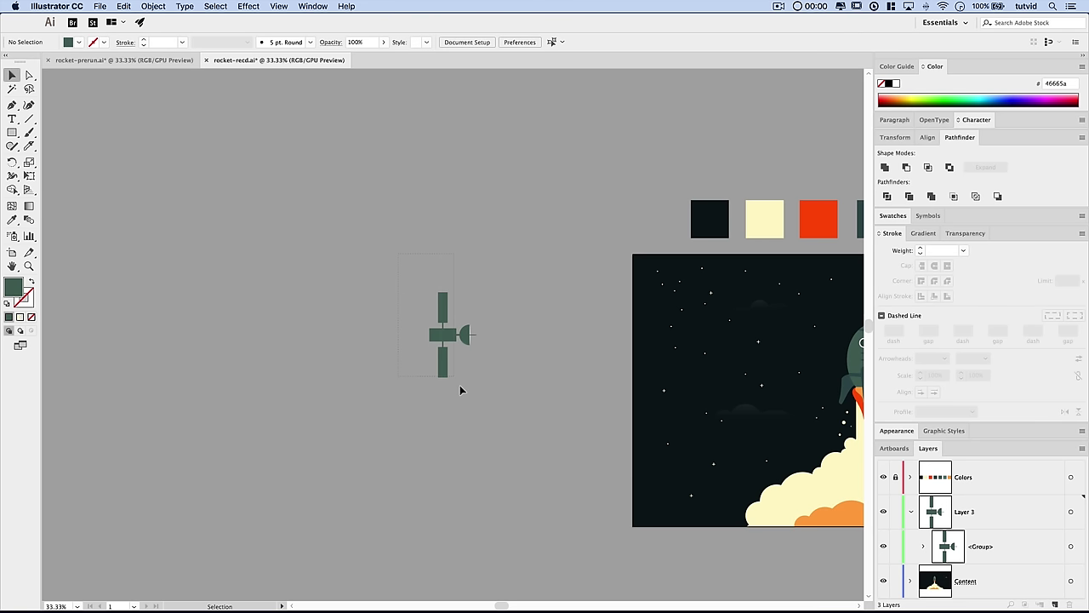
left_click(444, 362)
scroll(501, 411, "right", 5)
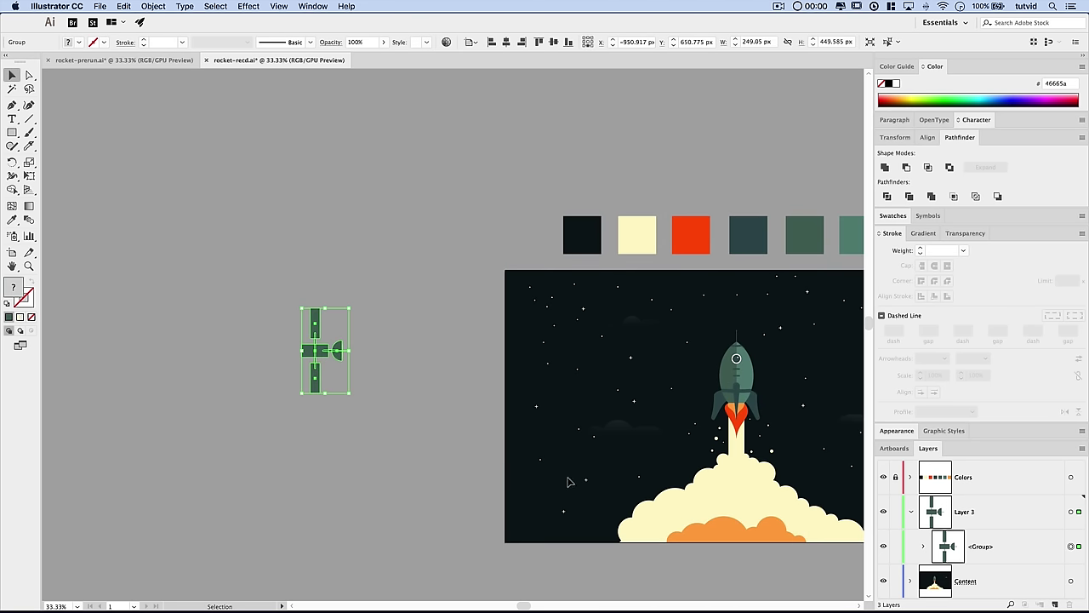
- Move the satellite group from Layer 3 into the Content layer, above that layer's other objects
left_click(894, 236)
left_click(893, 235)
left_click(957, 358)
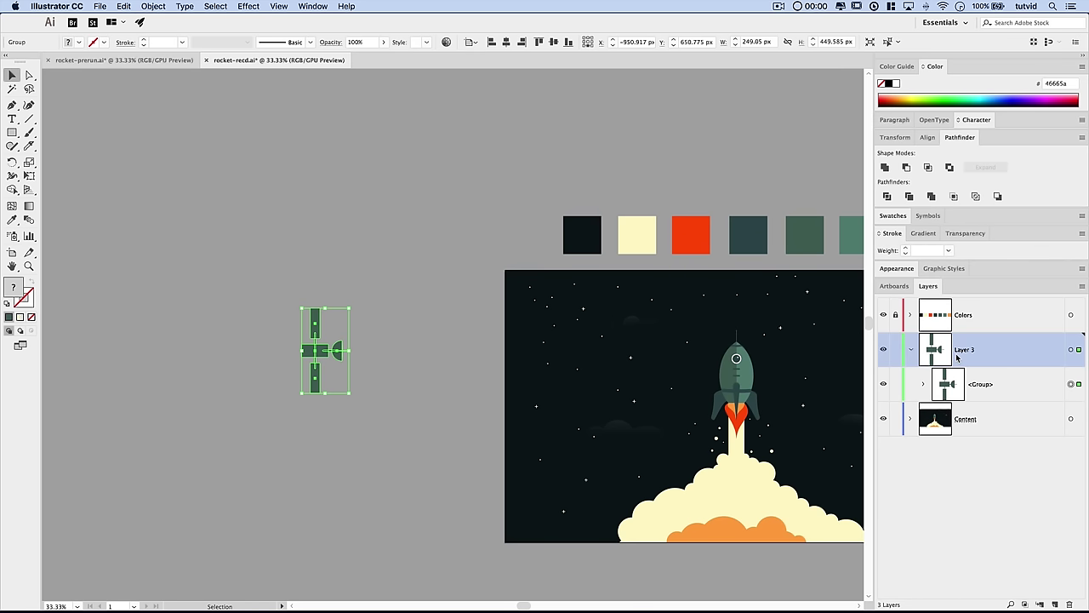
left_click(908, 423)
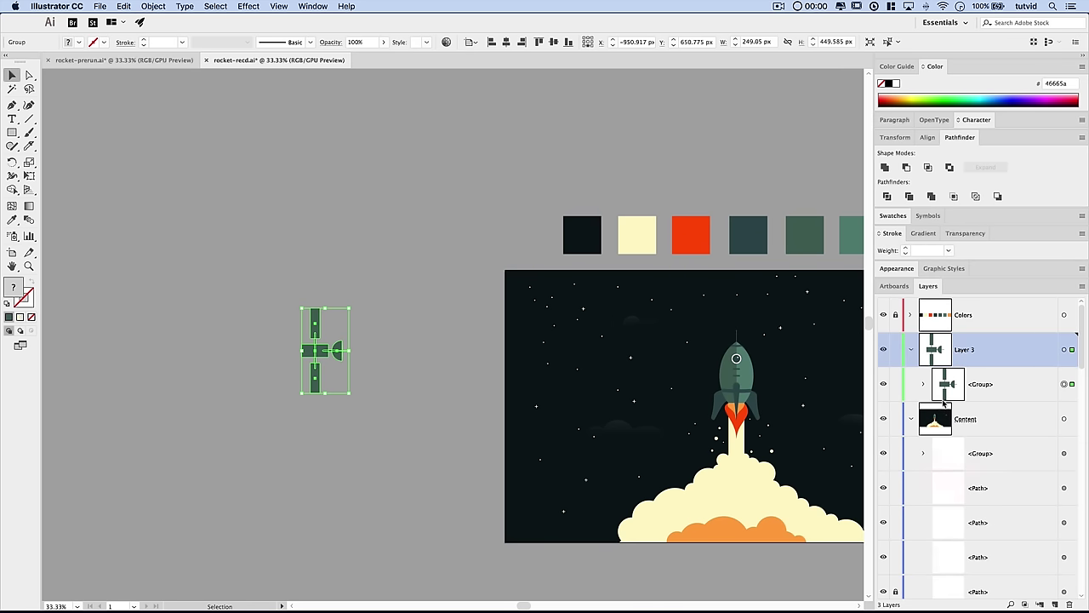
left_click(968, 383)
left_click_drag(980, 383, 943, 439)
- Delete the empty Layer 3
left_click(970, 350)
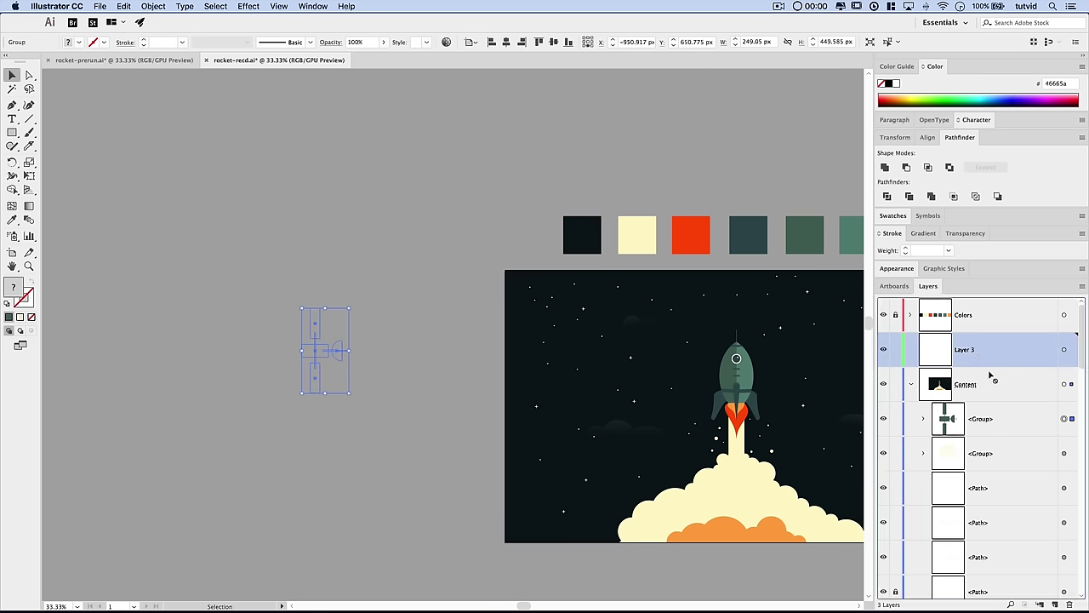
scroll(978, 383, "down", 1)
key("Delete")
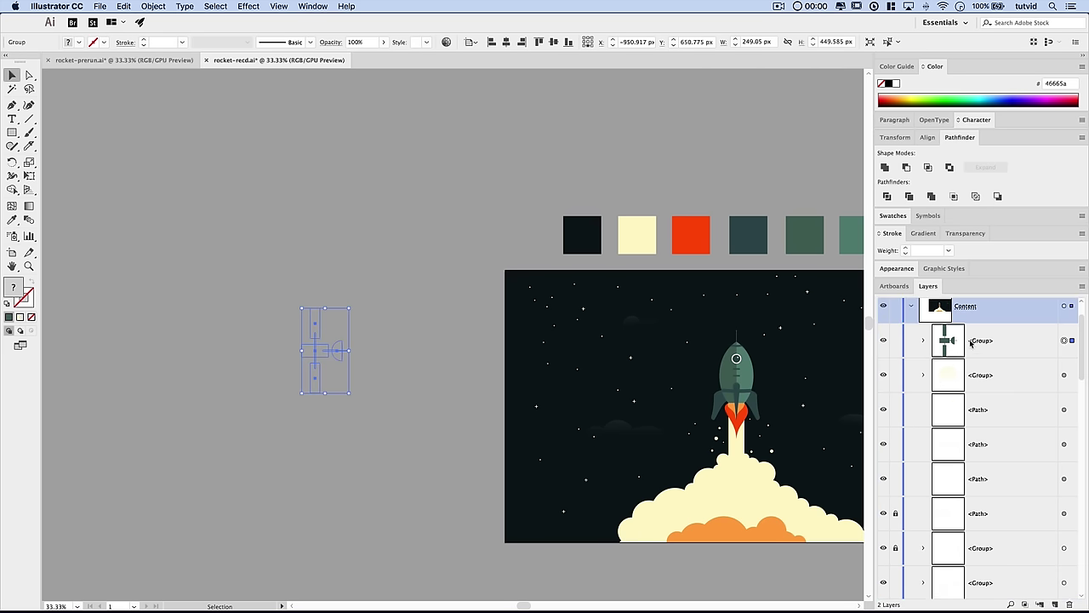
- Move the satellite onto the sky left of the rocket and rotate it clockwise so its dish points diagonally down to the right
left_click_drag(321, 356, 459, 381)
key("super+equal")
key("super+equal")
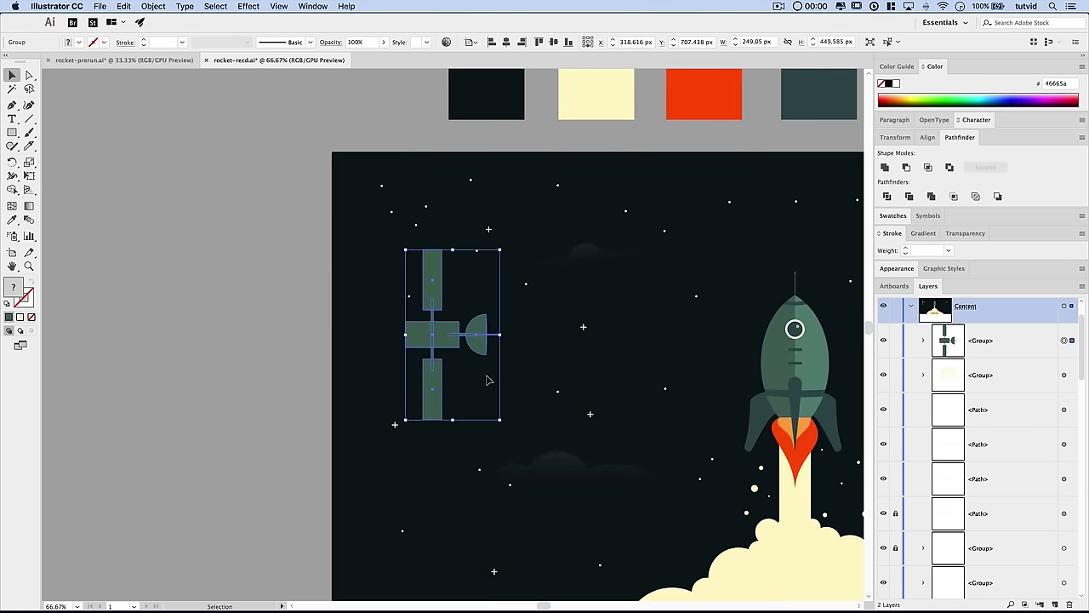
left_click_drag(425, 272, 430, 333)
left_click_drag(356, 359, 397, 311)
left_click(414, 393)
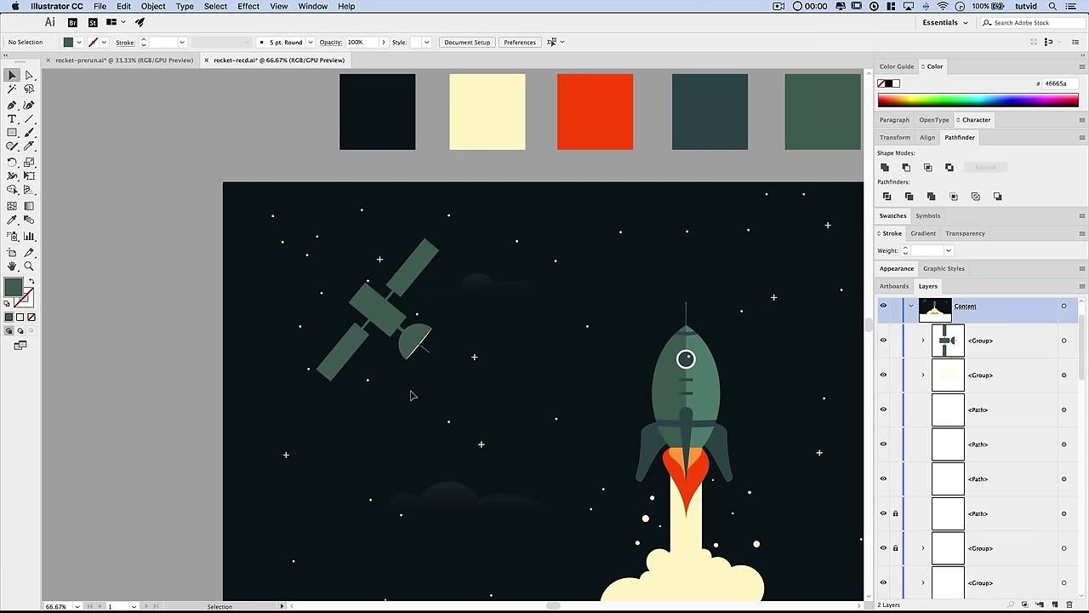
- Shrink the tilted satellite to about 137 by 160 px in the sky's upper left, near the small cloud, and deselect it
left_click(380, 304)
left_click_drag(483, 287, 424, 264)
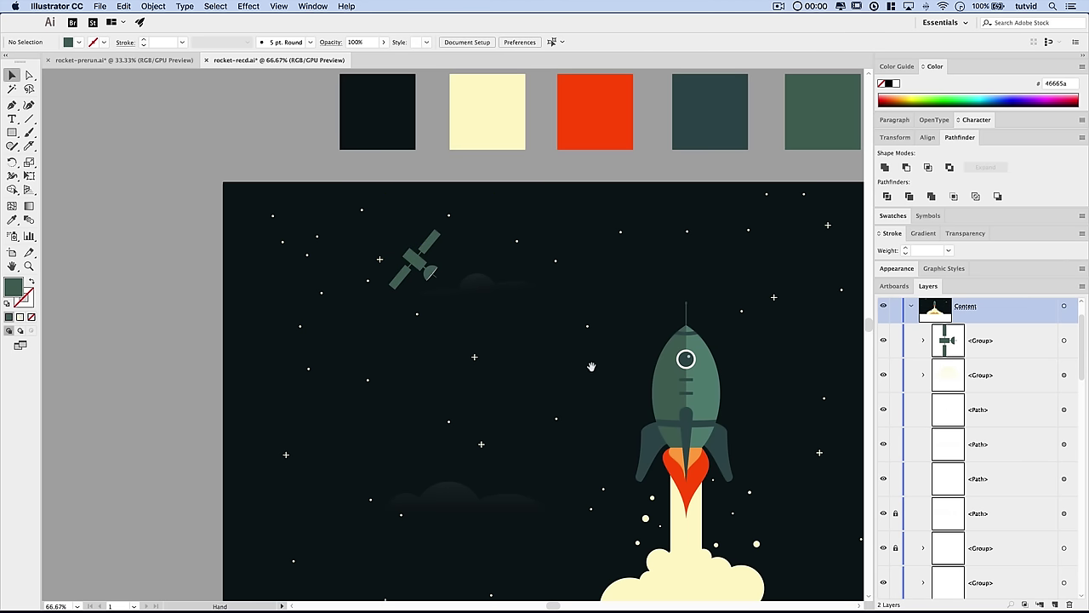
scroll(428, 347, "right", 3)
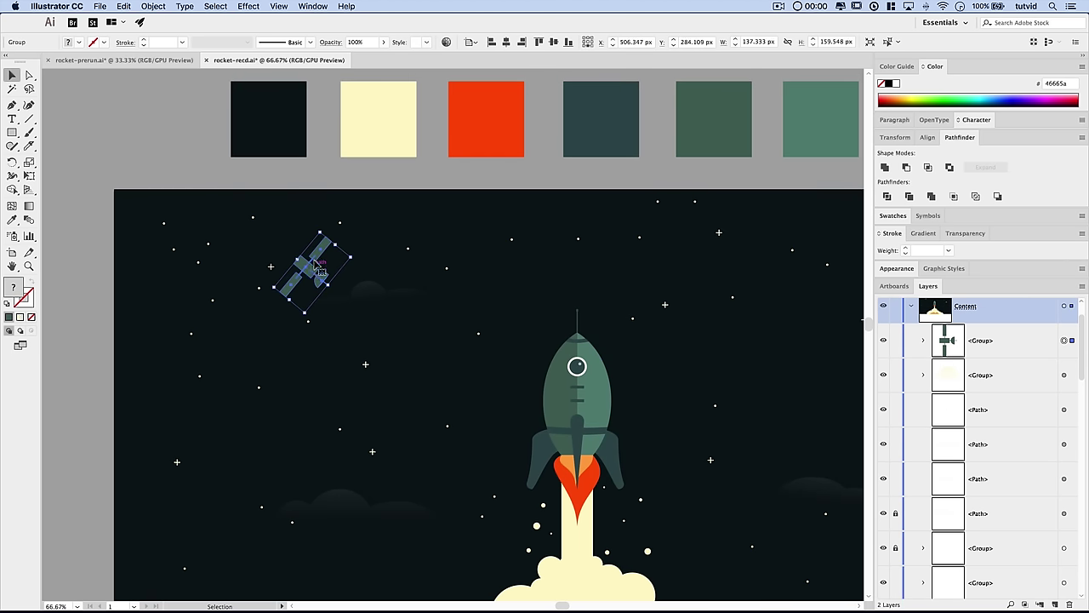
left_click(375, 255)
key("super+minus")
key("super+minus")
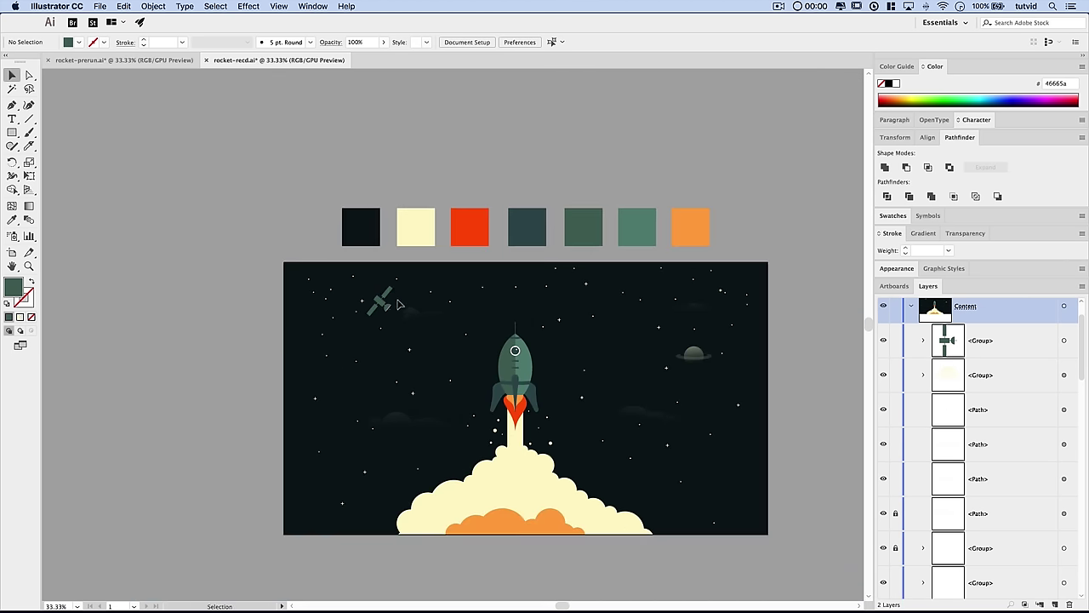
- Reduce the satellite's opacity to 35% and deselect it
left_click(384, 303)
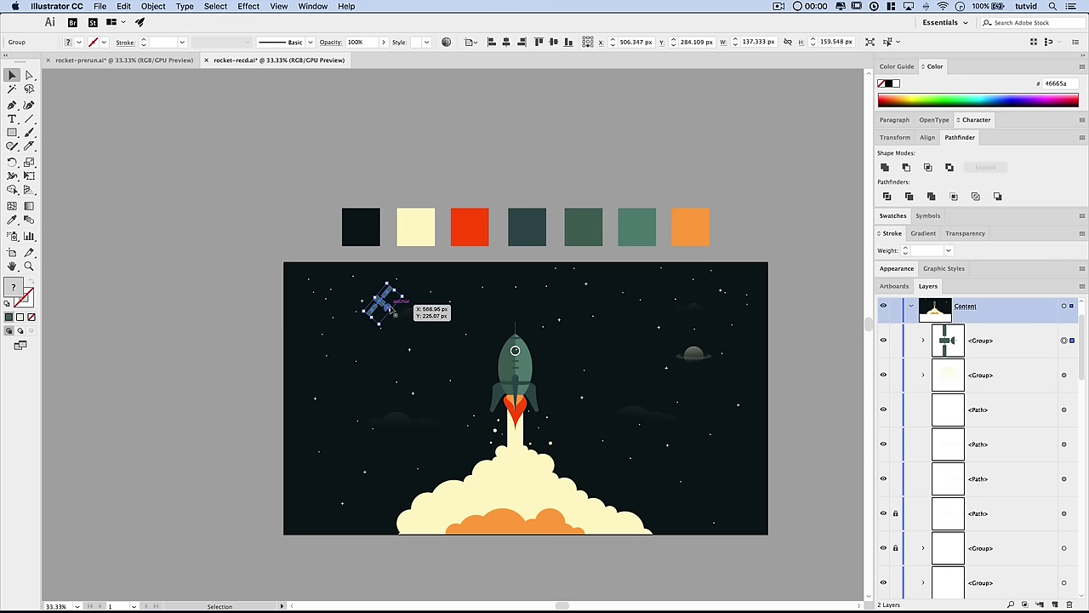
left_click(957, 233)
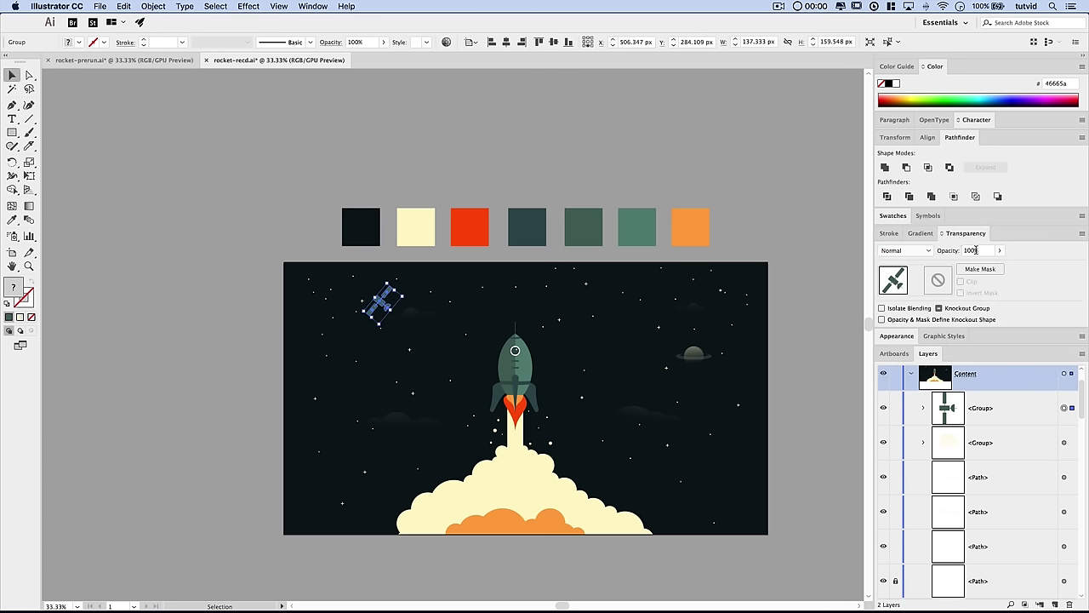
left_click(983, 249)
type("35")
key("Return")
left_click(822, 375)
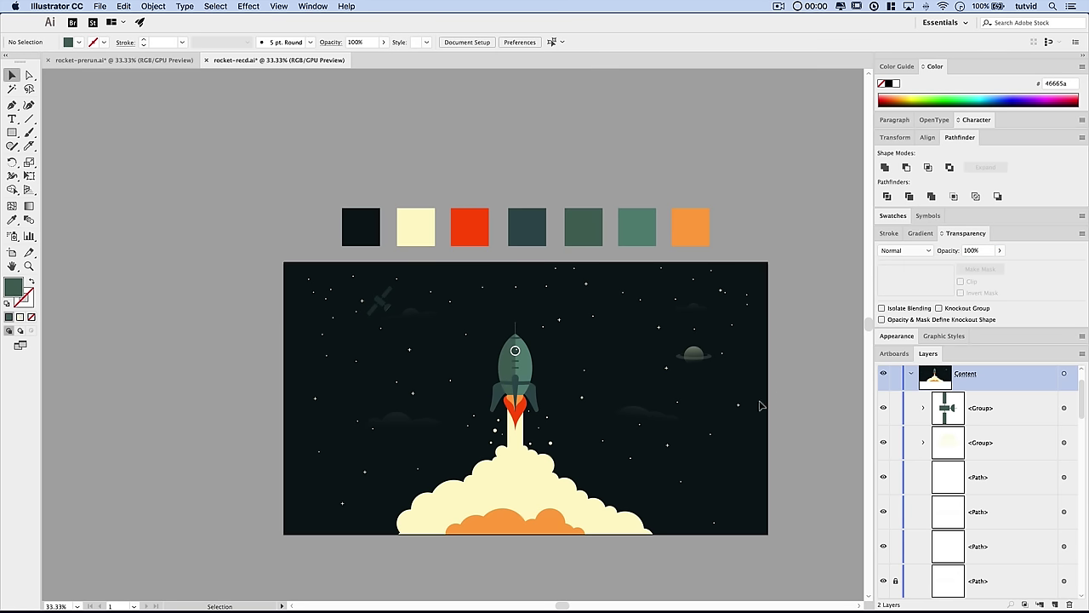
- Set the satellite's opacity to 20% and deselect it
left_click(383, 304)
left_click(976, 250)
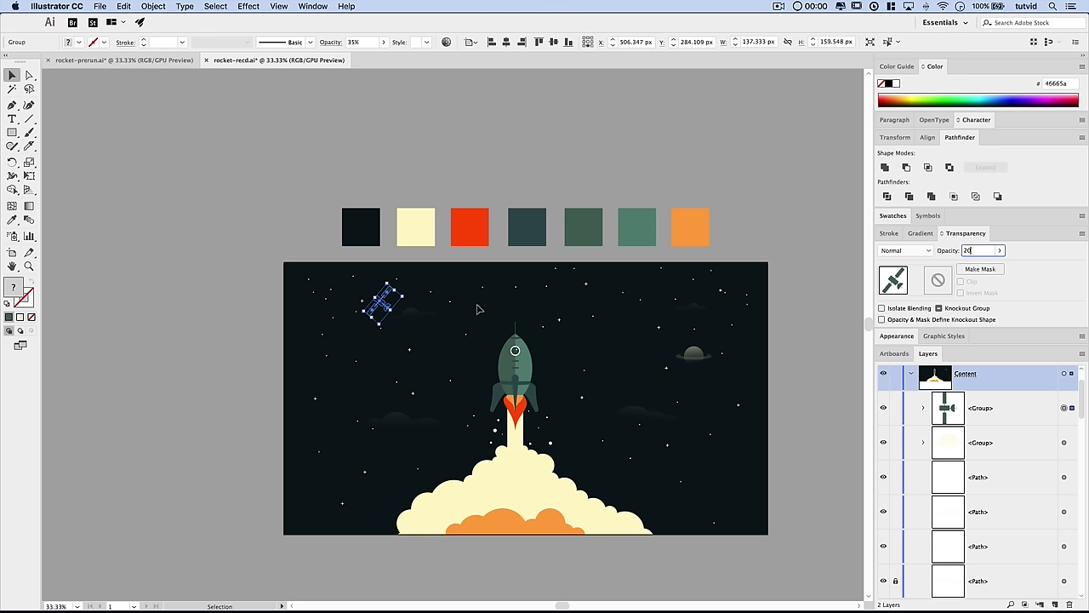
left_click(594, 332)
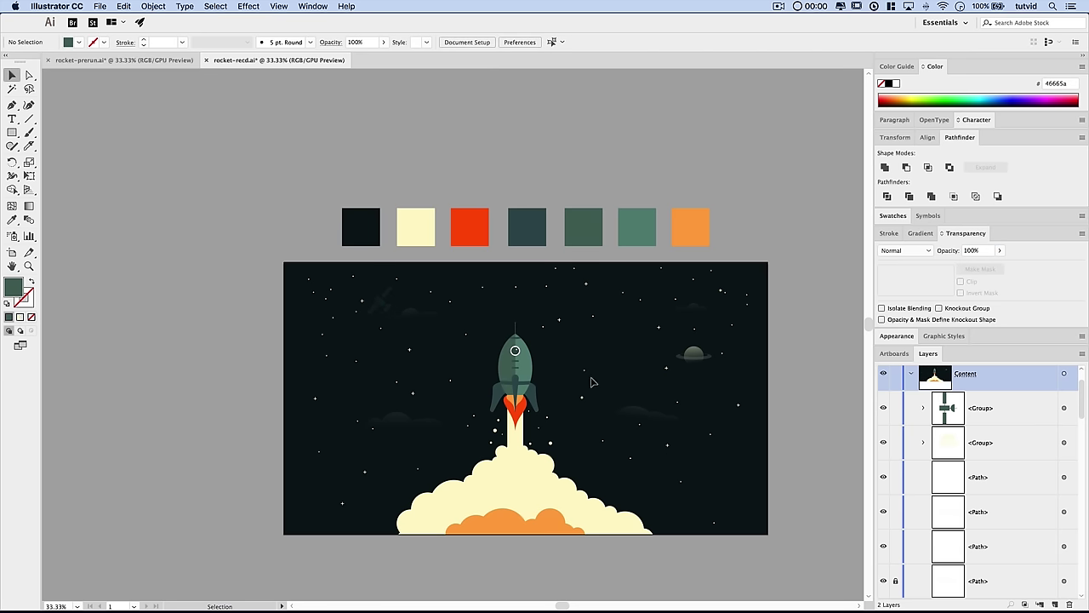
- Move the small cloud beside the satellite slightly down and to the right, and deselect it
left_click_drag(413, 309, 417, 331)
left_click(405, 398)
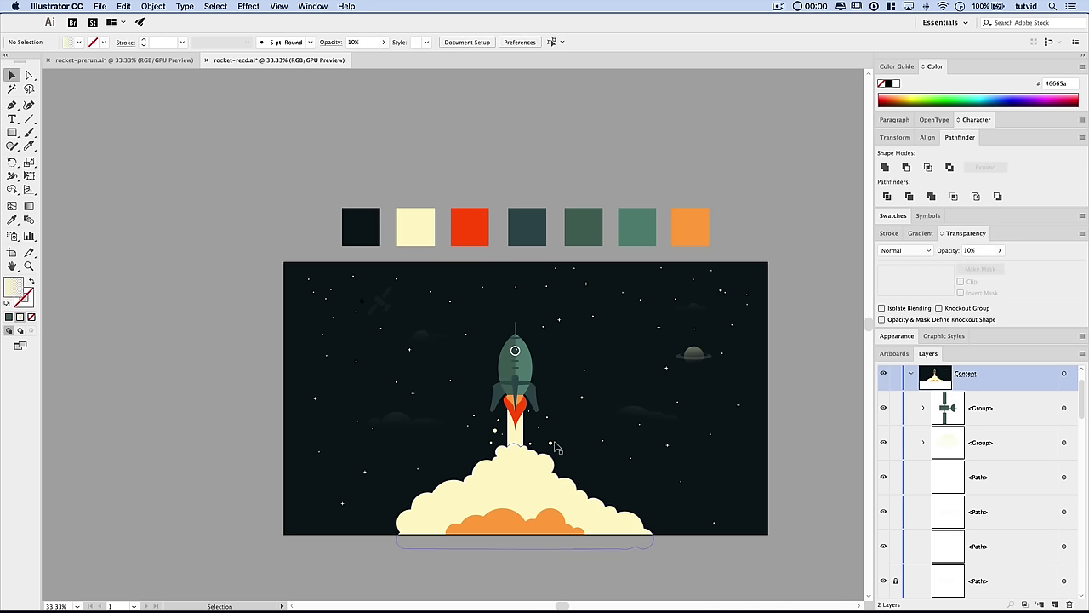
scroll(589, 441, "up", 2)
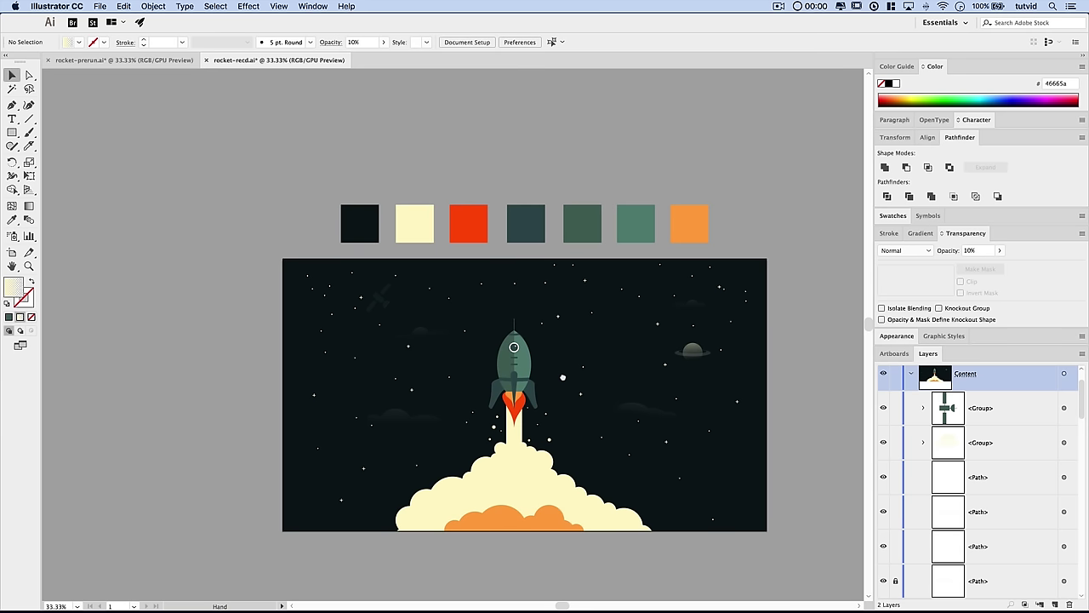
scroll(543, 355, "down", 3)
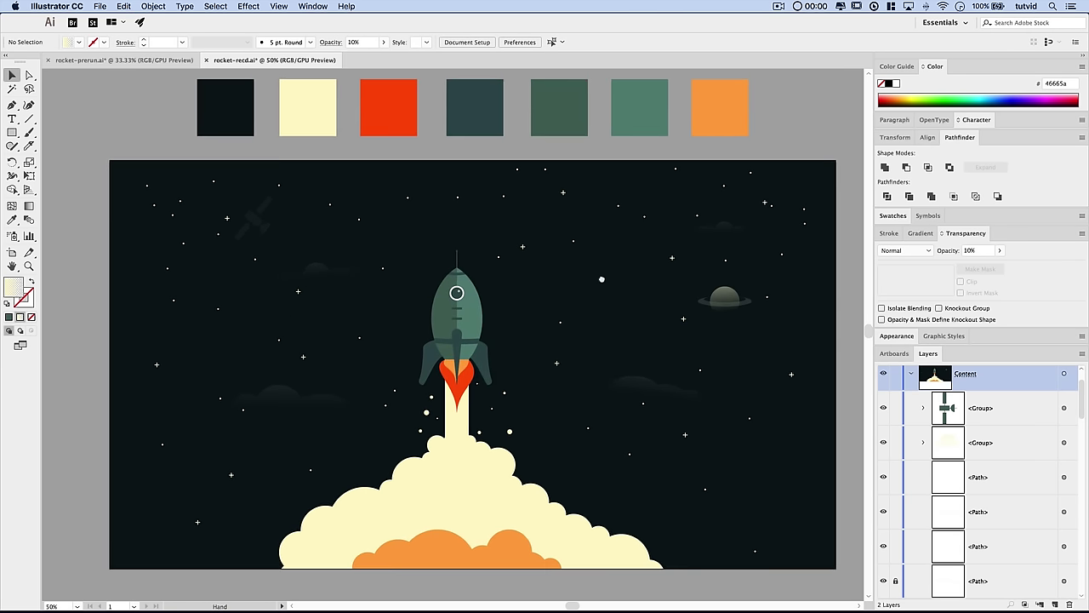